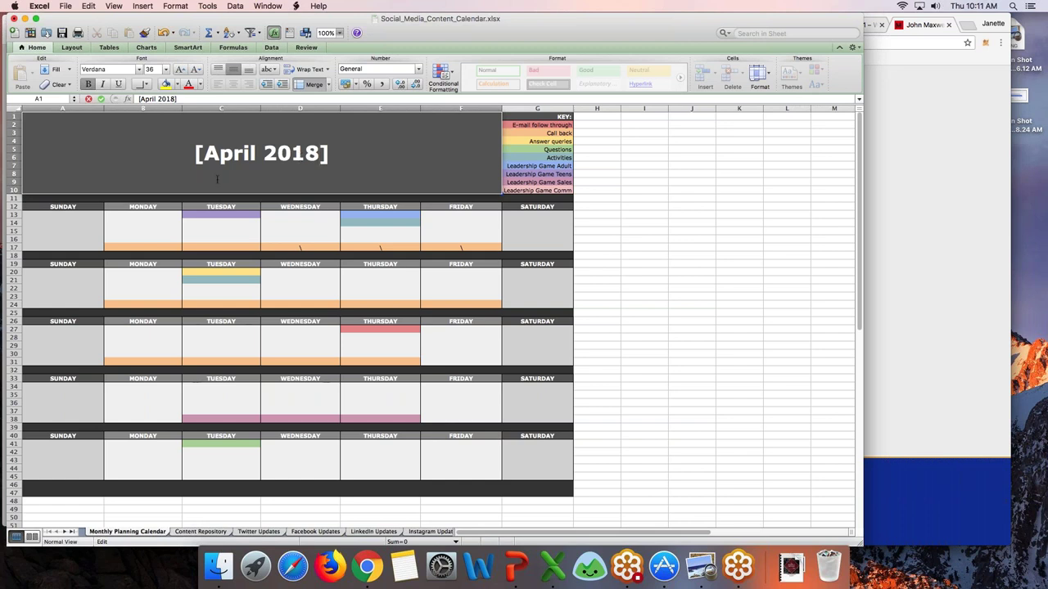
# Step: Enter "Questions" in cell A15 under the first week's Sunday
pyautogui.click(39, 209)
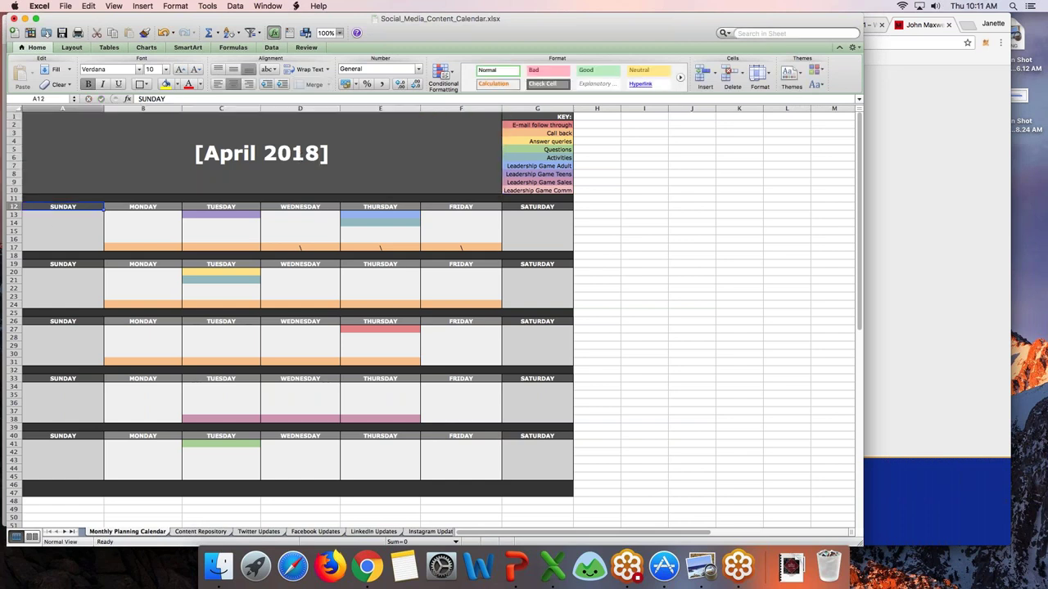
pyautogui.click(73, 233)
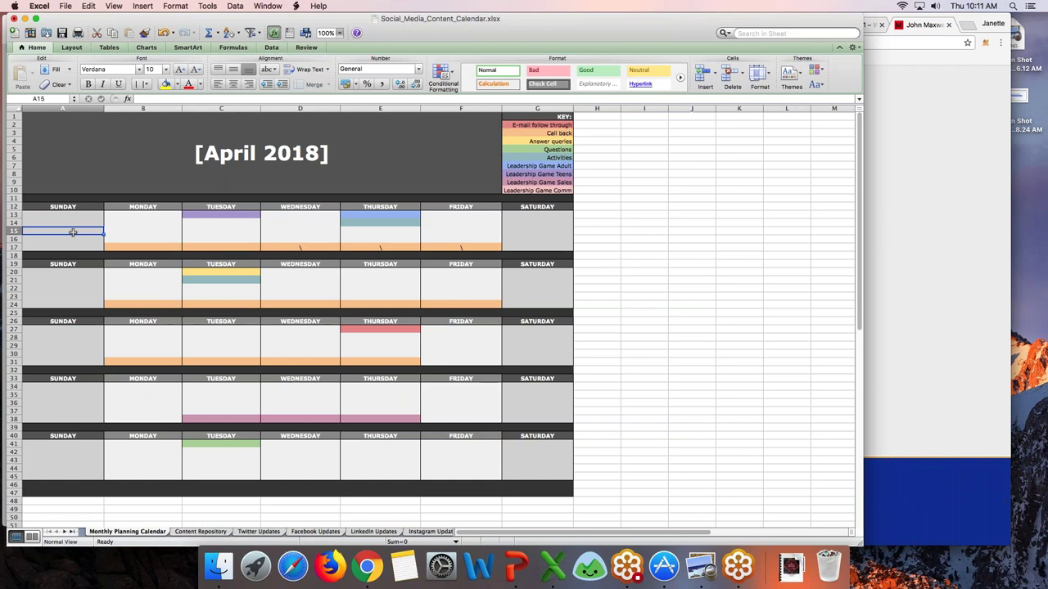
pyautogui.write('Questions')
pyautogui.press('Return')
pyautogui.click(62, 231)
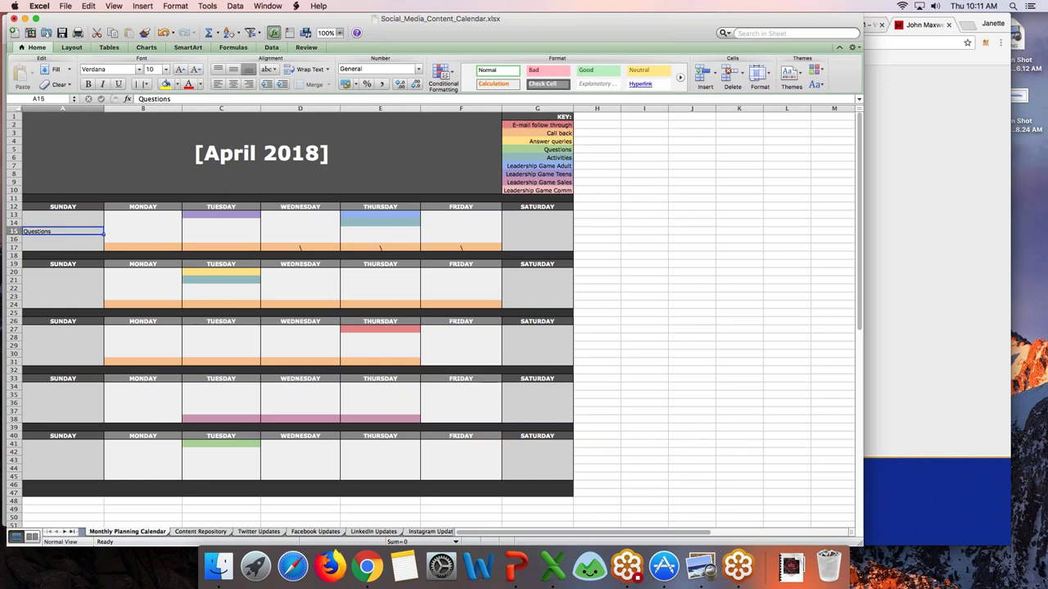
# Step: Copy the green Questions entry from the key into cell A15 under the first week's Sunday
pyautogui.click(539, 149)
pyautogui.press('super+c')
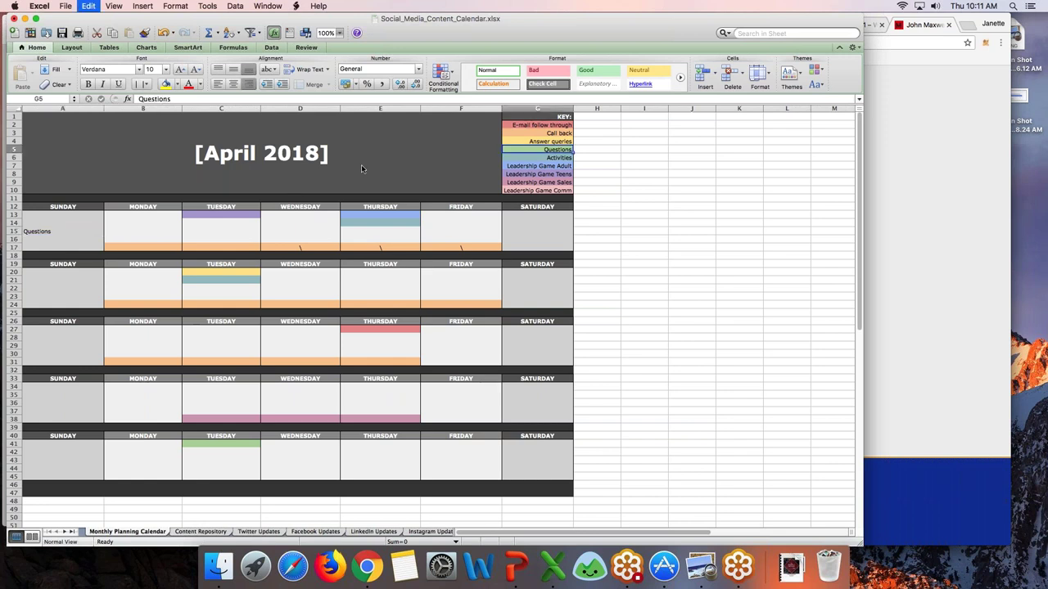
pyautogui.hscroll(5, 59, 230)
pyautogui.hscroll(-5, 58, 230)
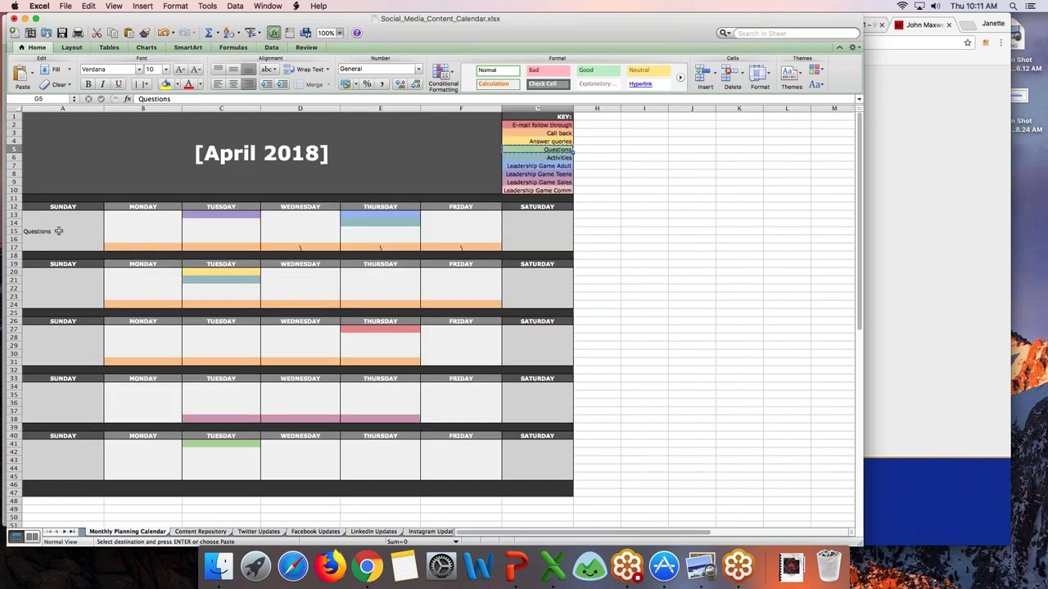
pyautogui.click(59, 230)
pyautogui.press('super+v')
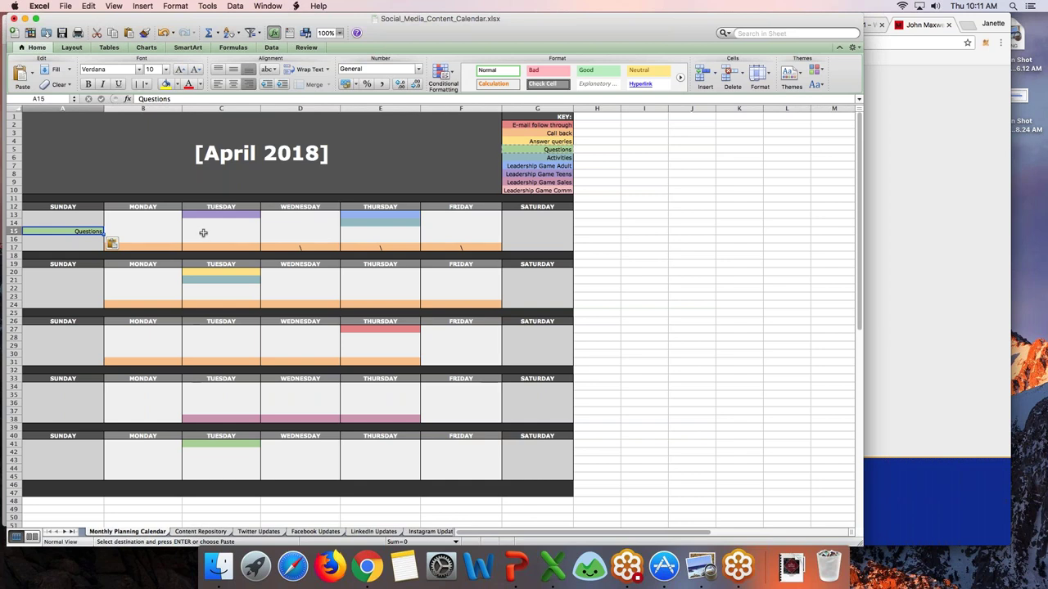
# Step: Rename the Questions entry in the color key to "Personal Leadership Question"
pyautogui.click(544, 150)
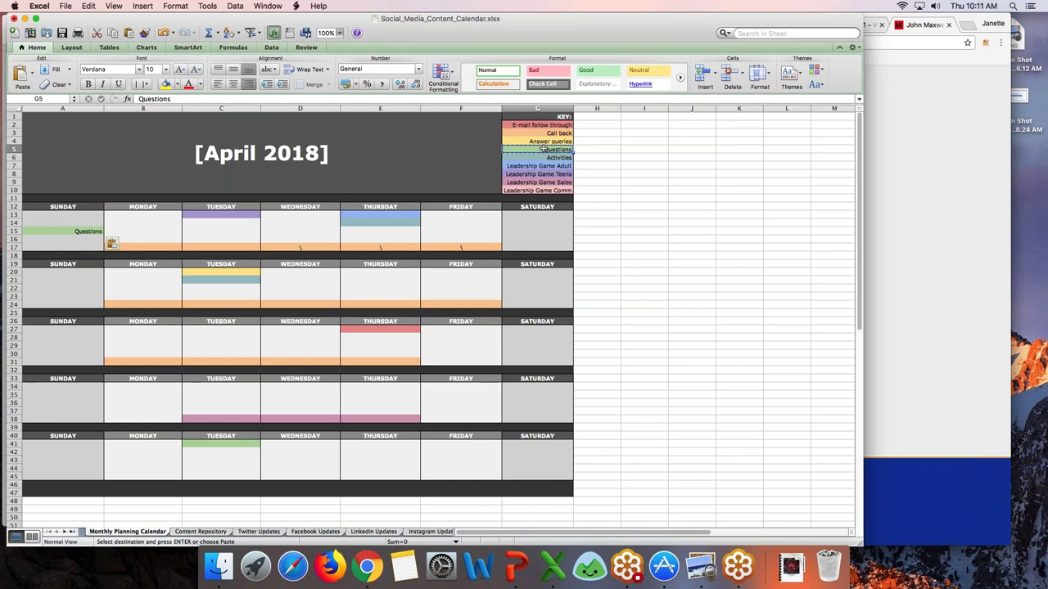
pyautogui.press('Escape')
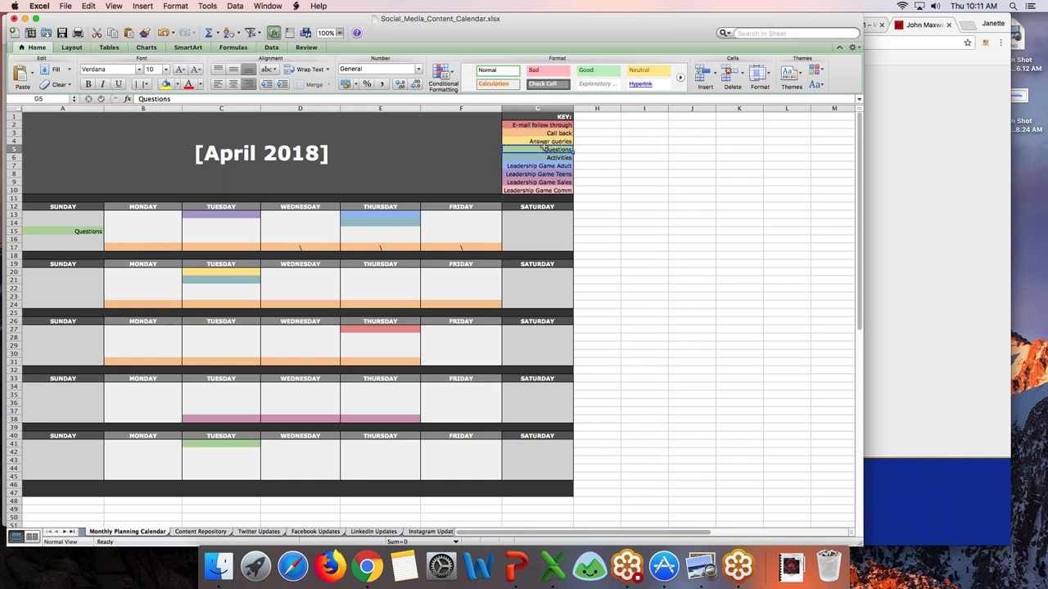
pyautogui.doubleClick(544, 149)
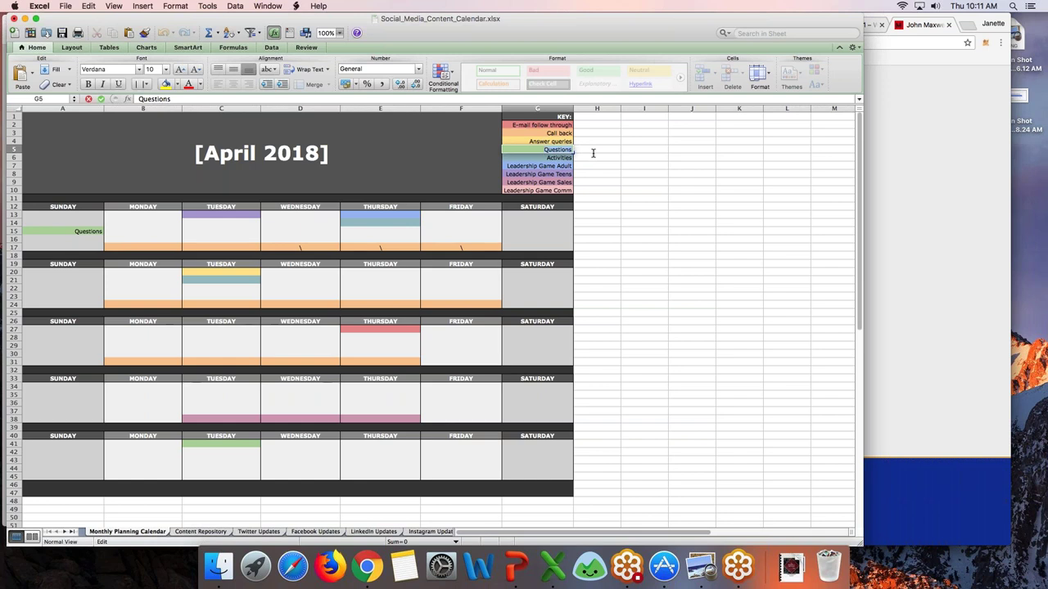
pyautogui.press('super+a')
pyautogui.press('BackSpace')
pyautogui.write('Personal Leadership Questi')
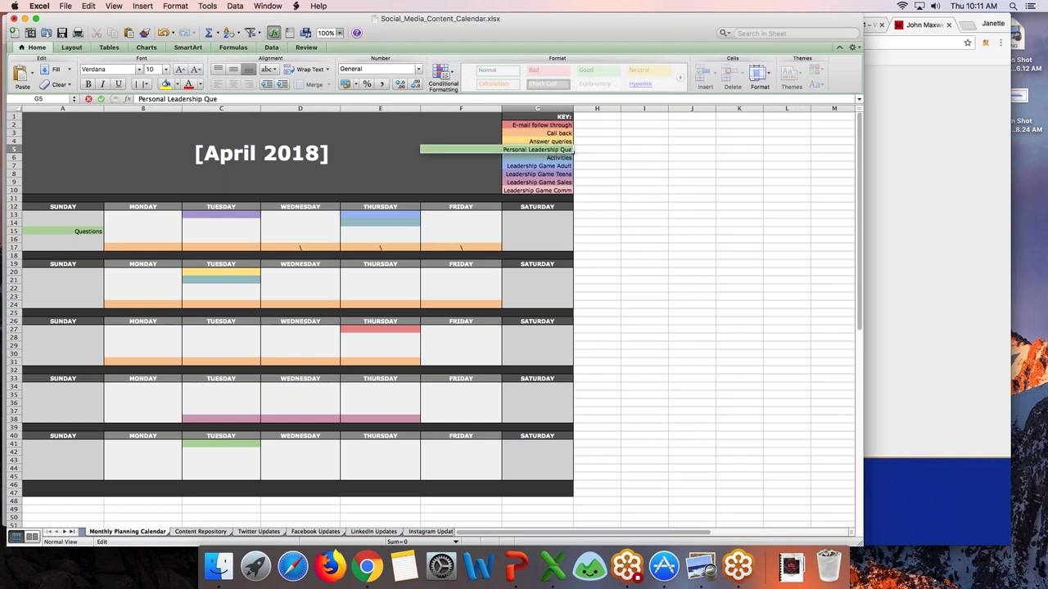
pyautogui.write('on')
pyautogui.press('Return')
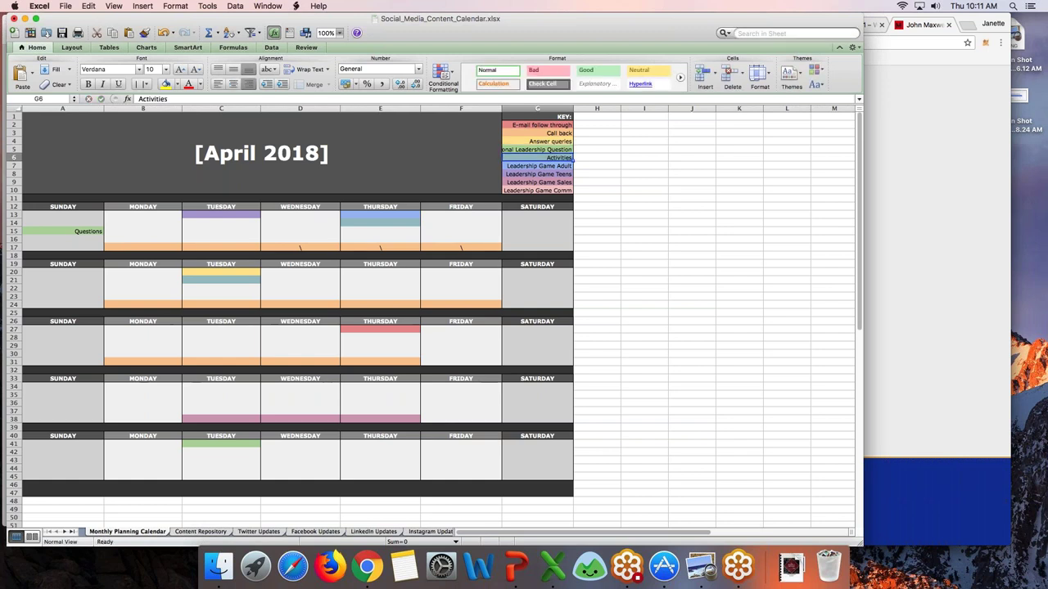
# Step: Change the green Sunday entry in cell A15 to "Personal Leadership Question"
pyautogui.click(65, 232)
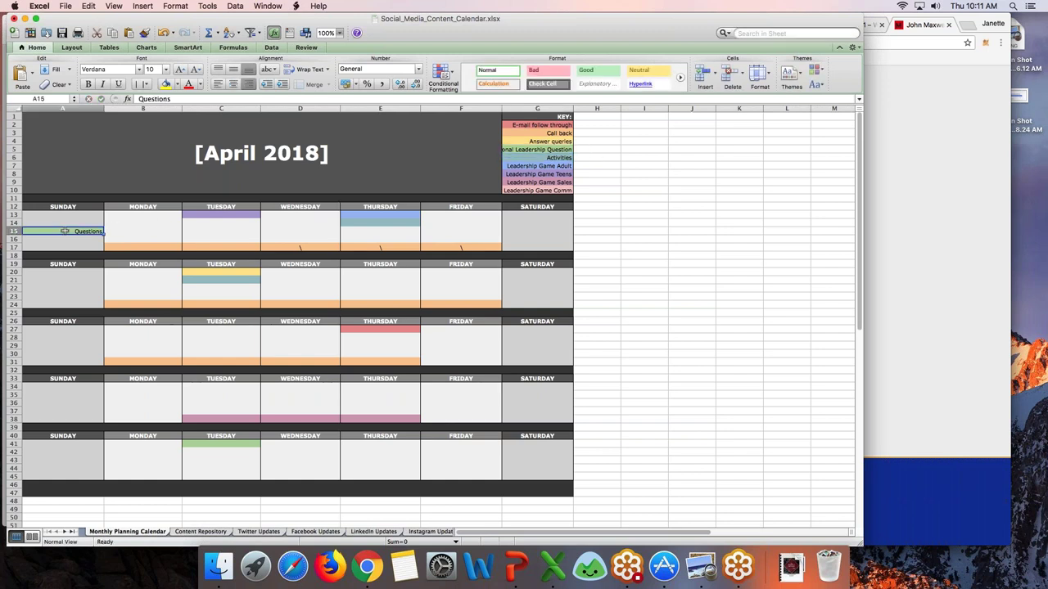
pyautogui.doubleClick(64, 232)
pyautogui.hotkey('shift', 'Home')
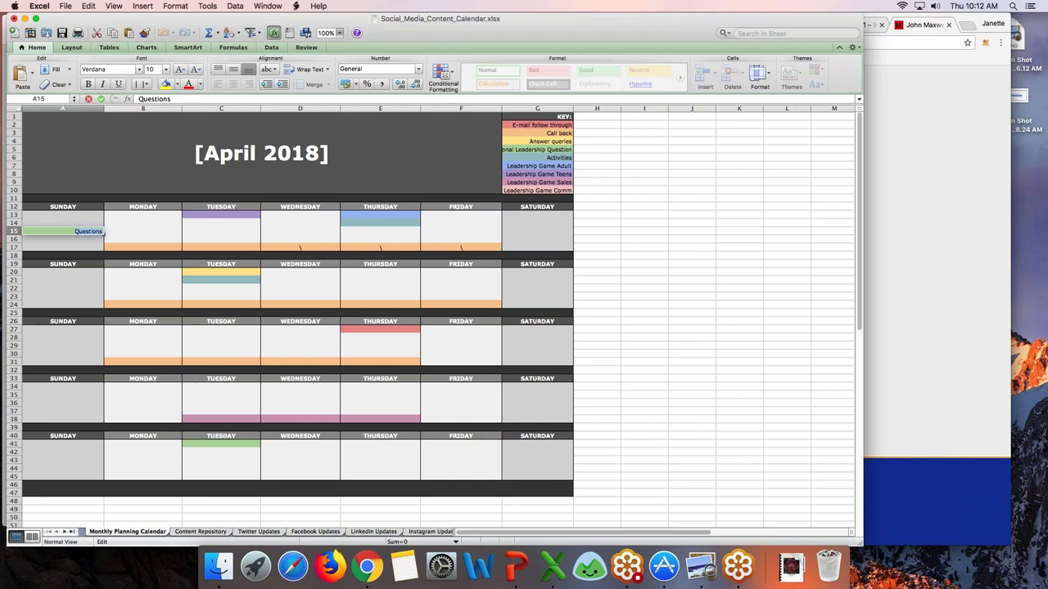
pyautogui.write('Personal Leadership Q')
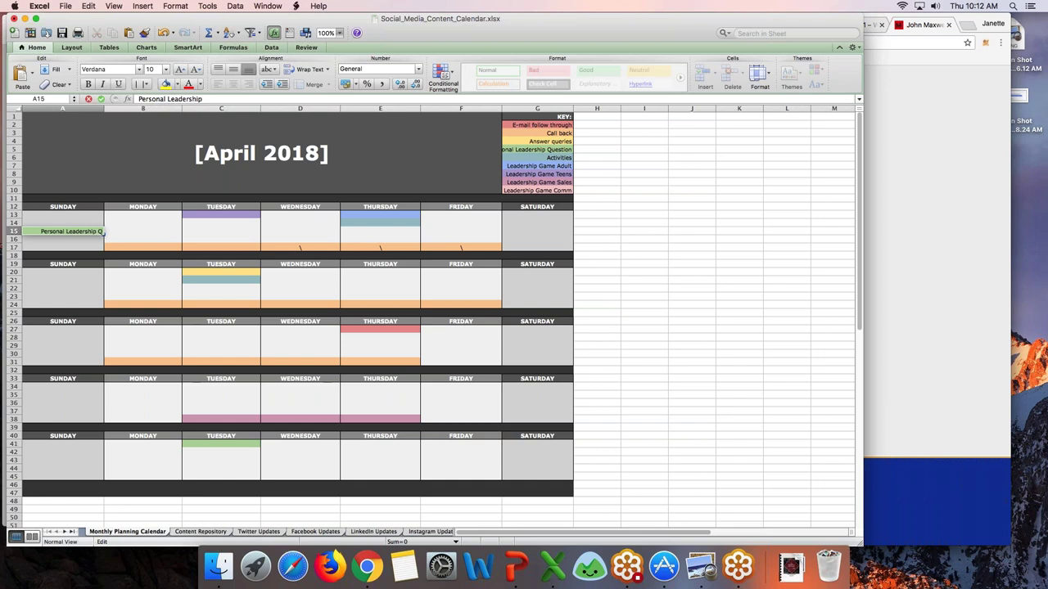
pyautogui.write('uestion')
pyautogui.press('Return')
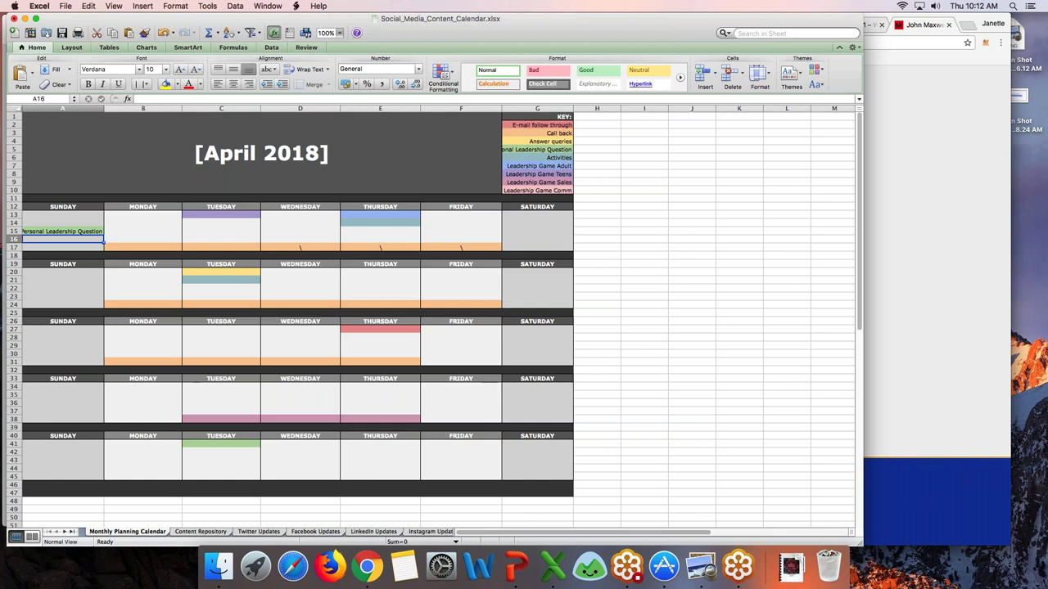
# Step: On the Content Repository sheet, set the content type in A2 to "Personal Leadership Questions"
pyautogui.click(208, 534)
pyautogui.click(65, 124)
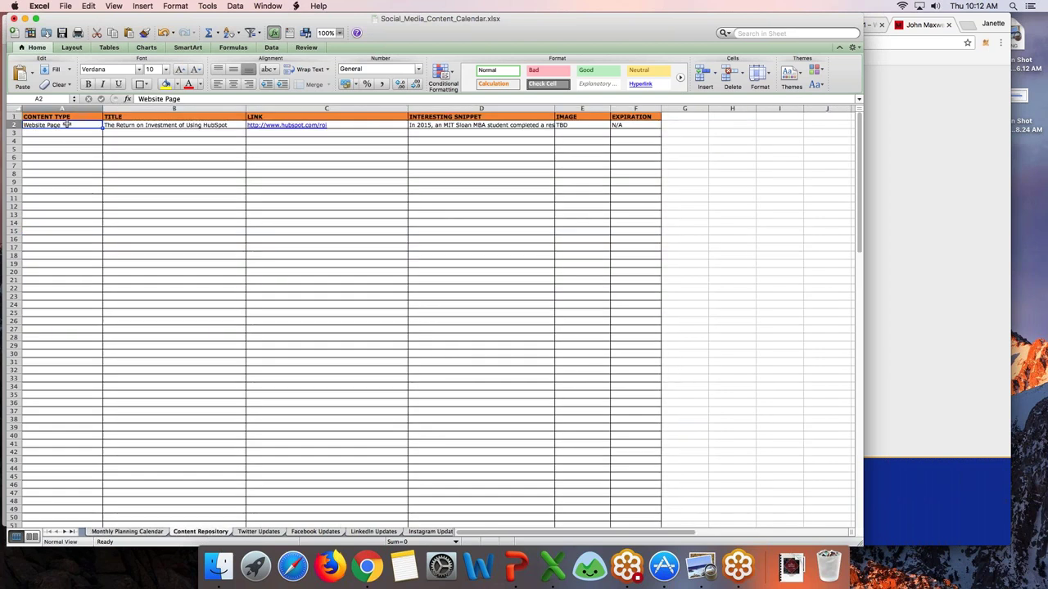
pyautogui.write('Que')
pyautogui.press('BackSpace')
pyautogui.press('BackSpace')
pyautogui.press('BackSpace')
pyautogui.write('Personal Leadership Questions')
pyautogui.press('Return')
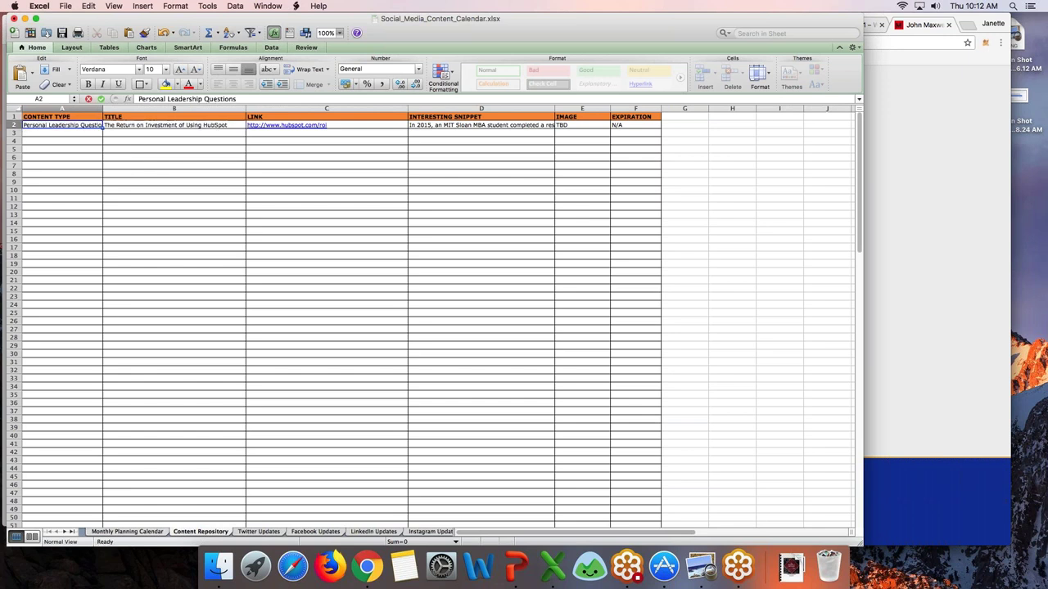
pyautogui.click(62, 124)
# Step: Clear the sample link, interesting snippet, image and expiration entries in row 2
pyautogui.click(327, 125)
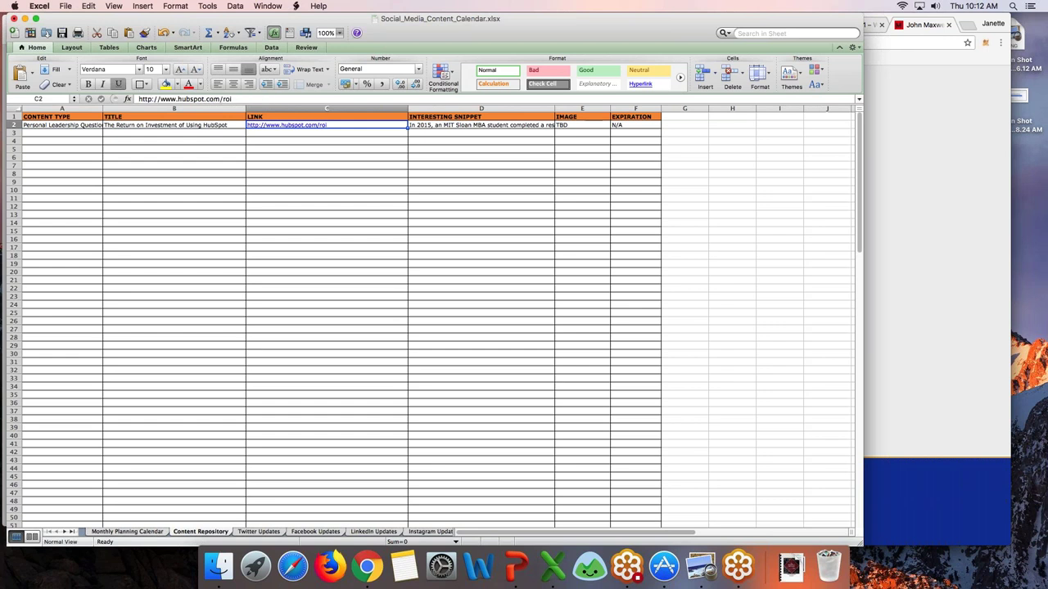
pyautogui.press('Delete')
pyautogui.click(481, 125)
pyautogui.press('Delete')
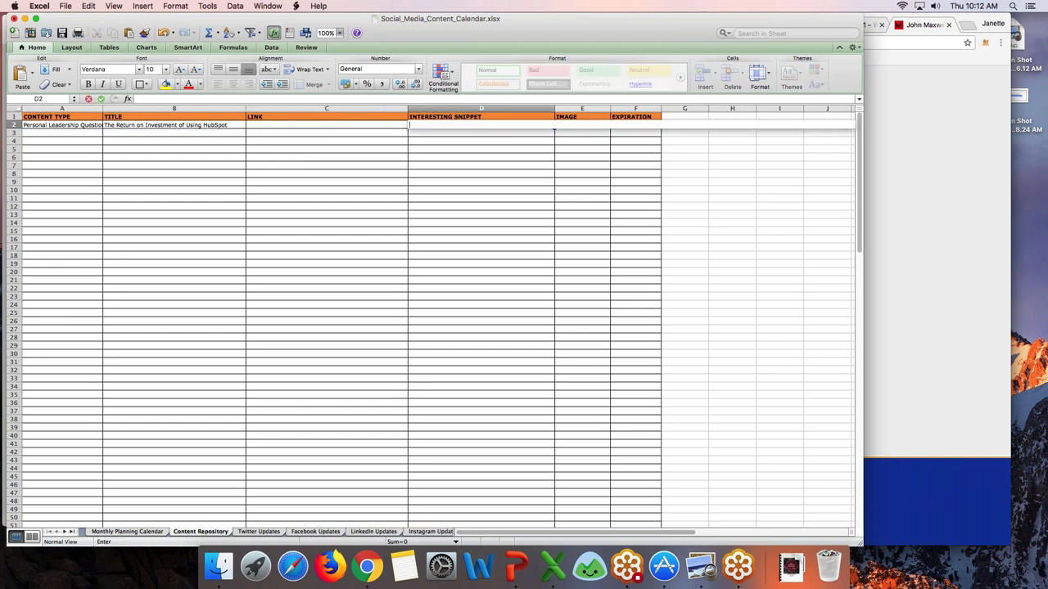
pyautogui.click(582, 125)
pyautogui.press('Delete')
pyautogui.press('Right')
pyautogui.press('Delete')
pyautogui.press('Left')
pyautogui.press('Left')
pyautogui.press('Left')
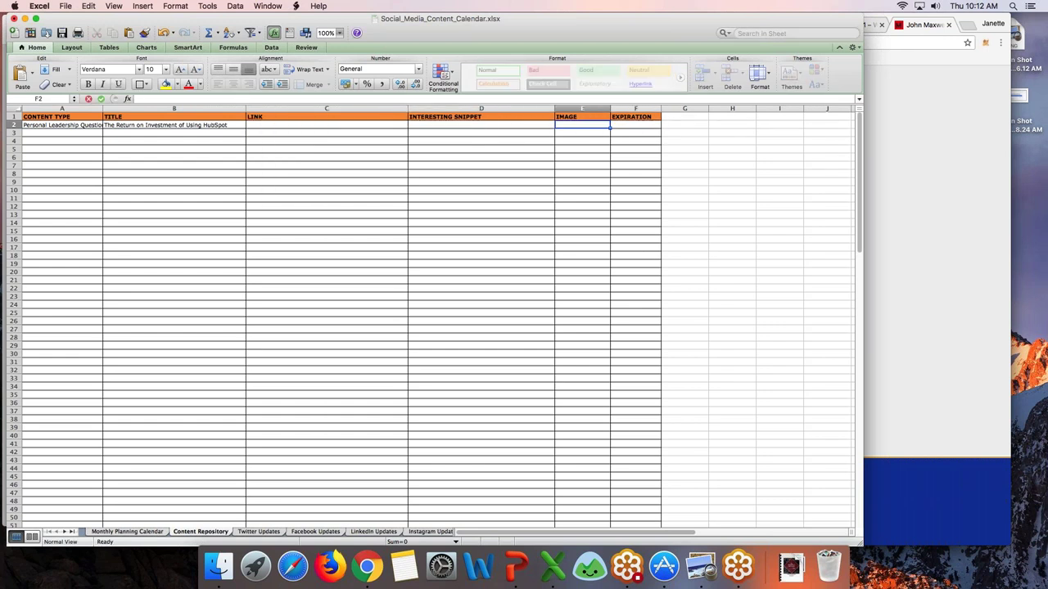
# Step: Set the title in B2 to "You only get answers to the questions you ask"
pyautogui.click(174, 125)
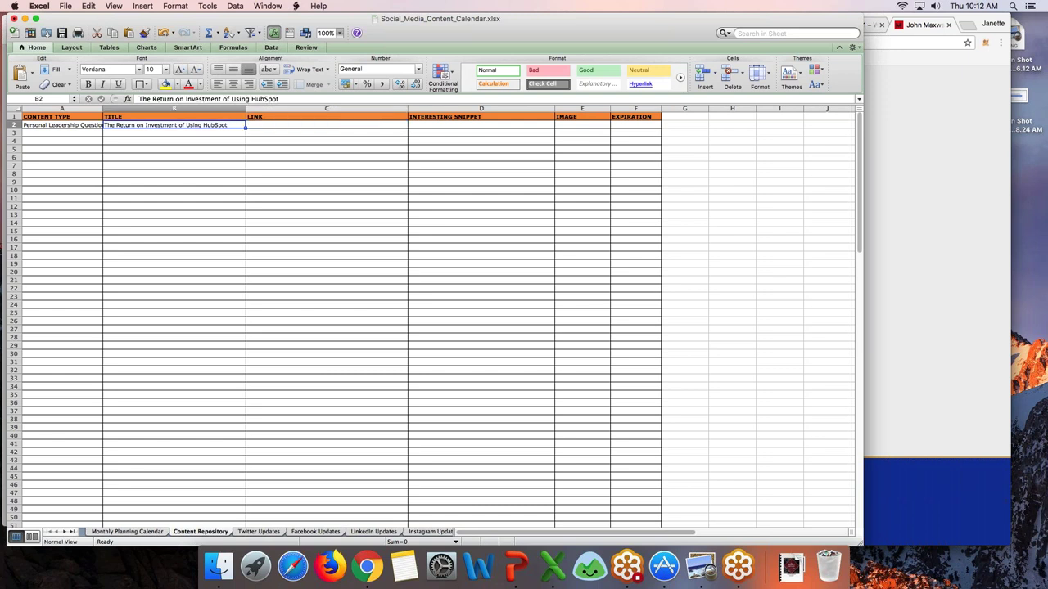
pyautogui.write('You only get answers')
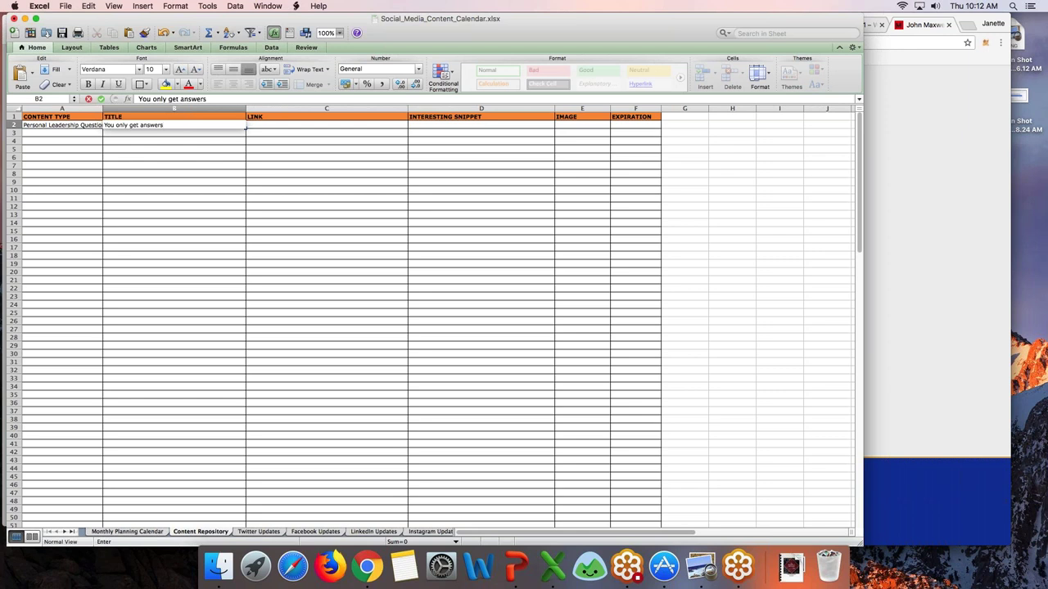
pyautogui.write(' to the questions you ask')
pyautogui.press('Return')
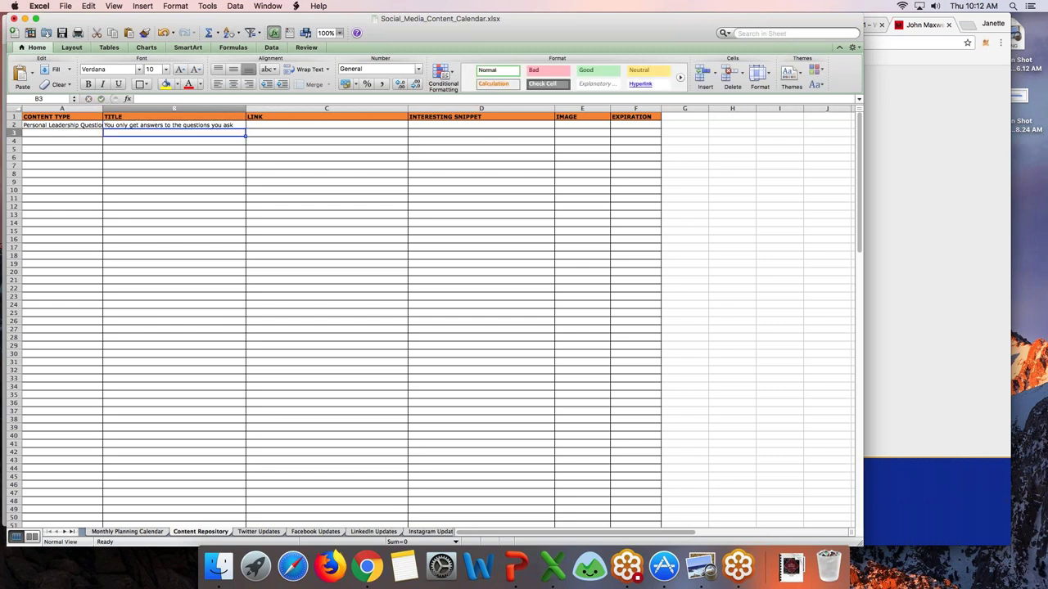
# Step: Rename the LINK column header in C1 to "Content"
pyautogui.click(339, 34)
pyautogui.click(336, 54)
pyautogui.click(417, 135)
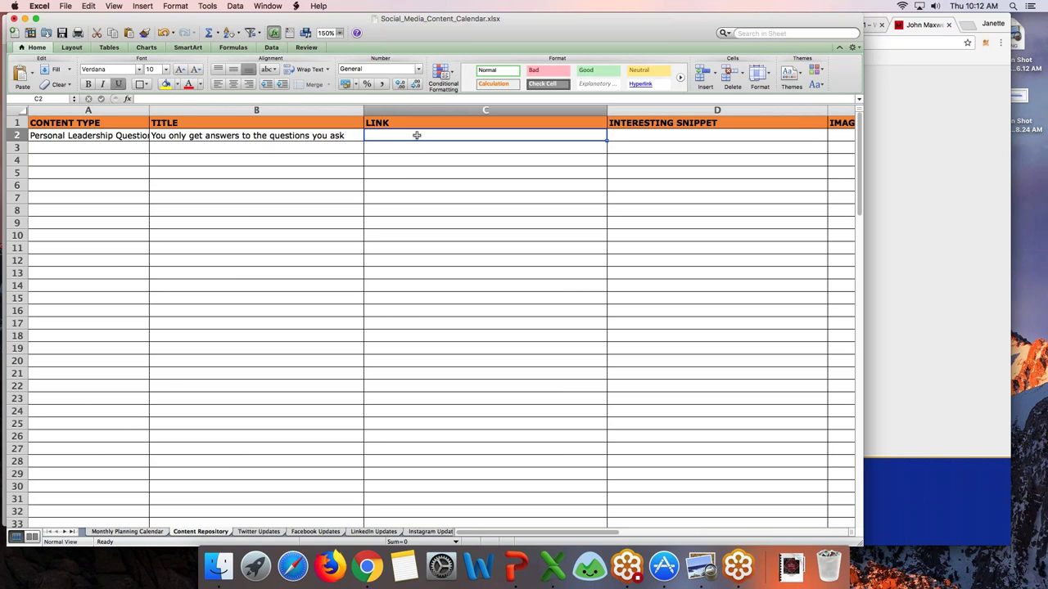
pyautogui.press('Up')
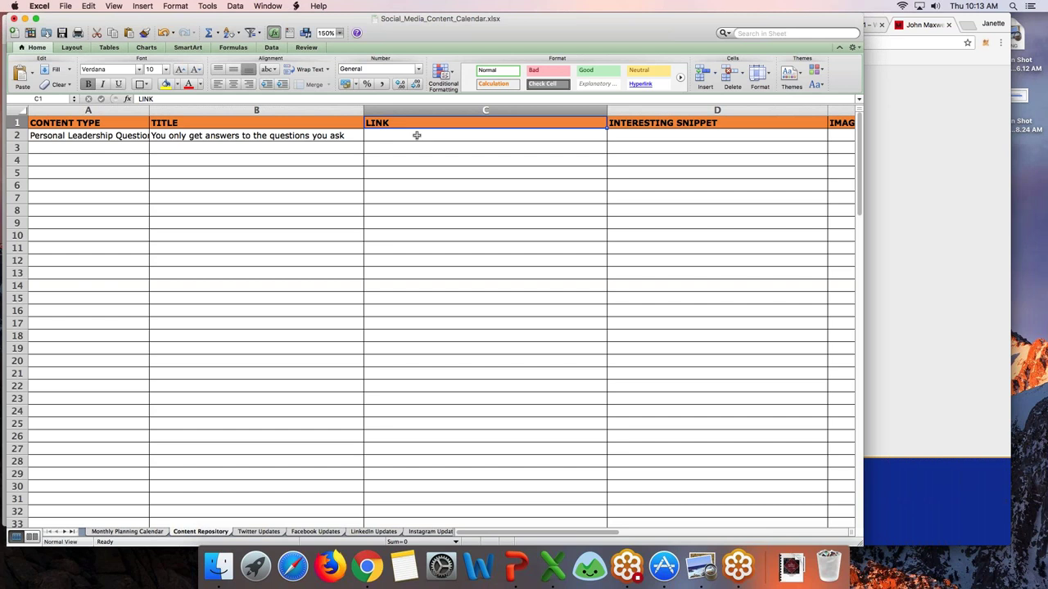
pyautogui.write('Que')
pyautogui.press('BackSpace')
pyautogui.press('BackSpace')
pyautogui.press('BackSpace')
pyautogui.write('Co')
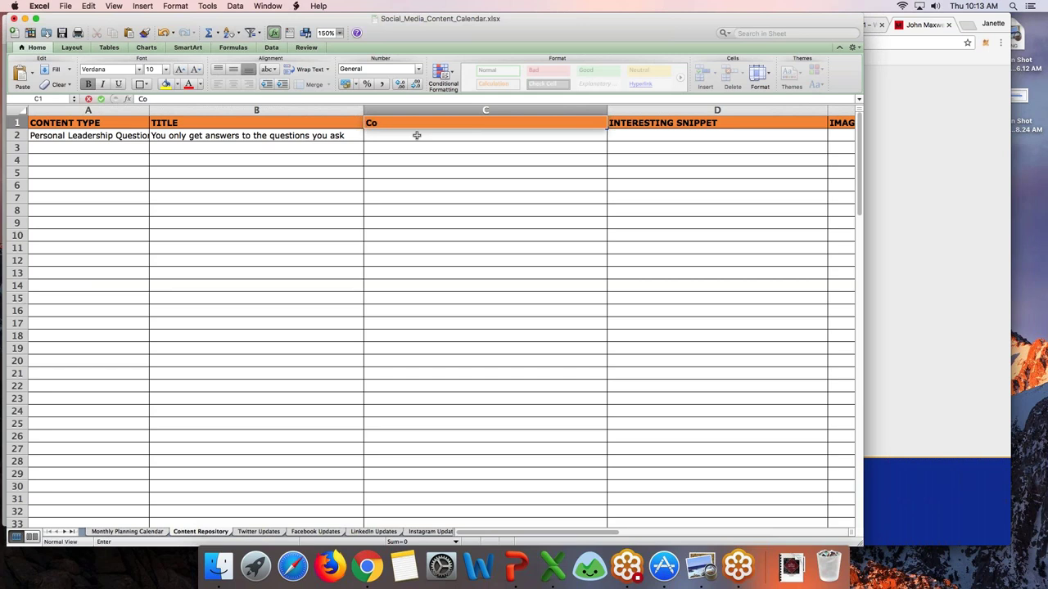
pyautogui.write('ntent')
pyautogui.press('Return')
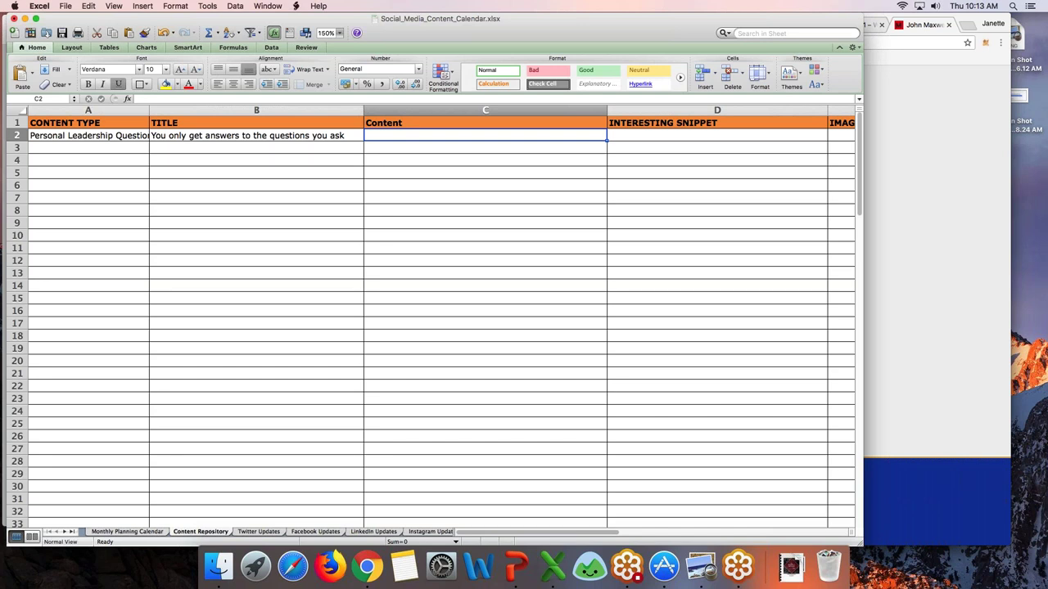
# Step: Enter "What questions were you afraid to ask but asked anyway? And what gave you the courage to ask that question?" in C2
pyautogui.write('What')
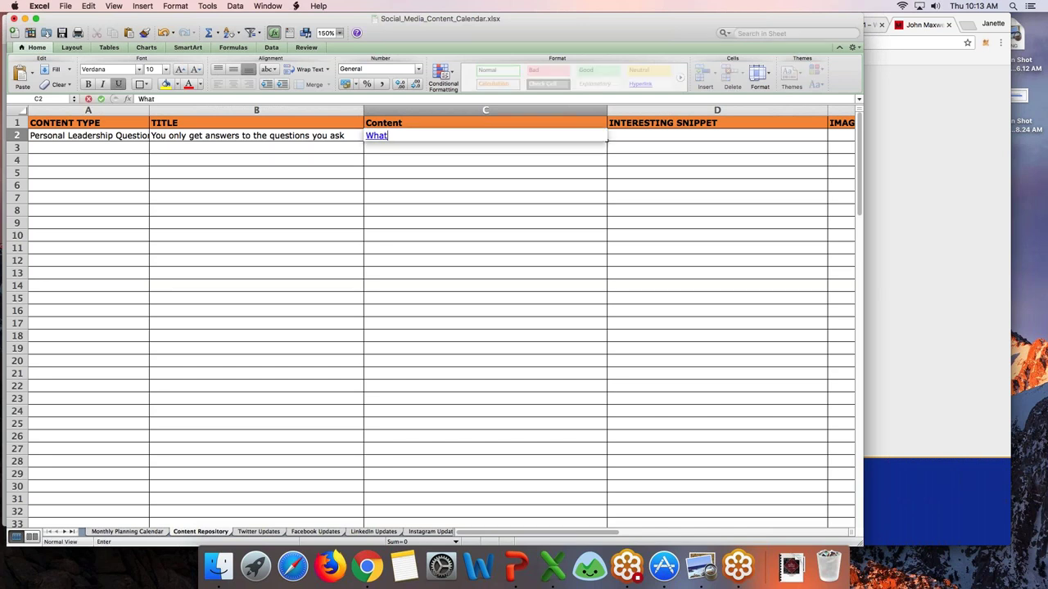
pyautogui.write(' questions were you afraid to ask')
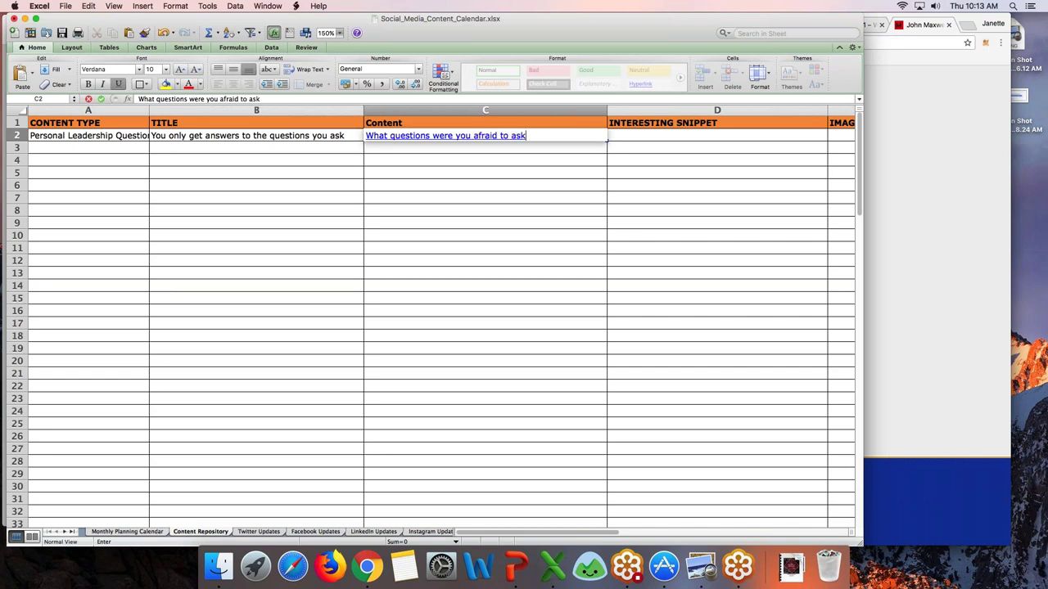
pyautogui.write(' but asked anyway?')
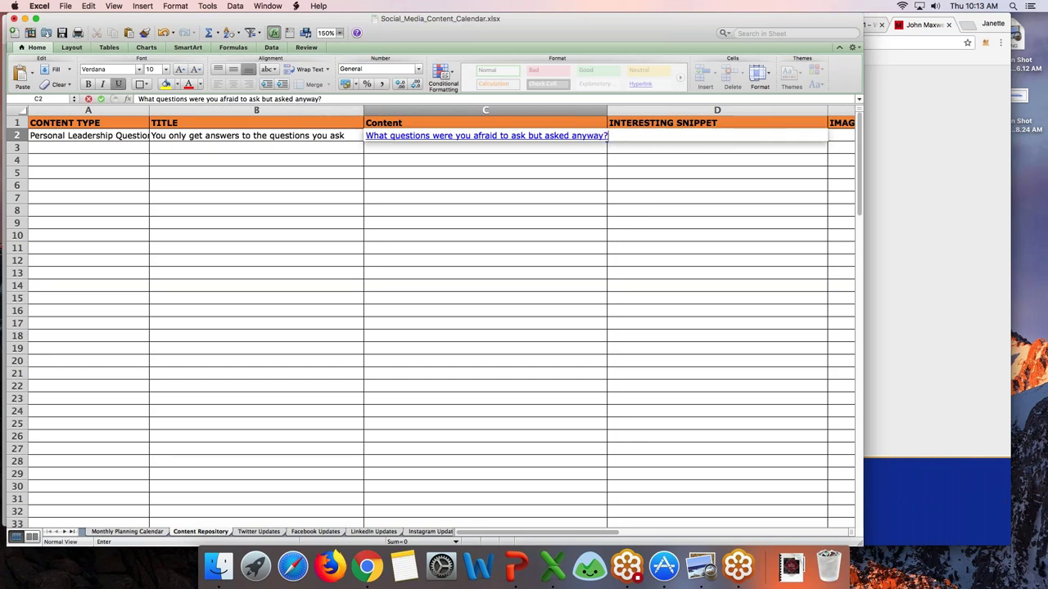
pyautogui.write(' And what gave you the co')
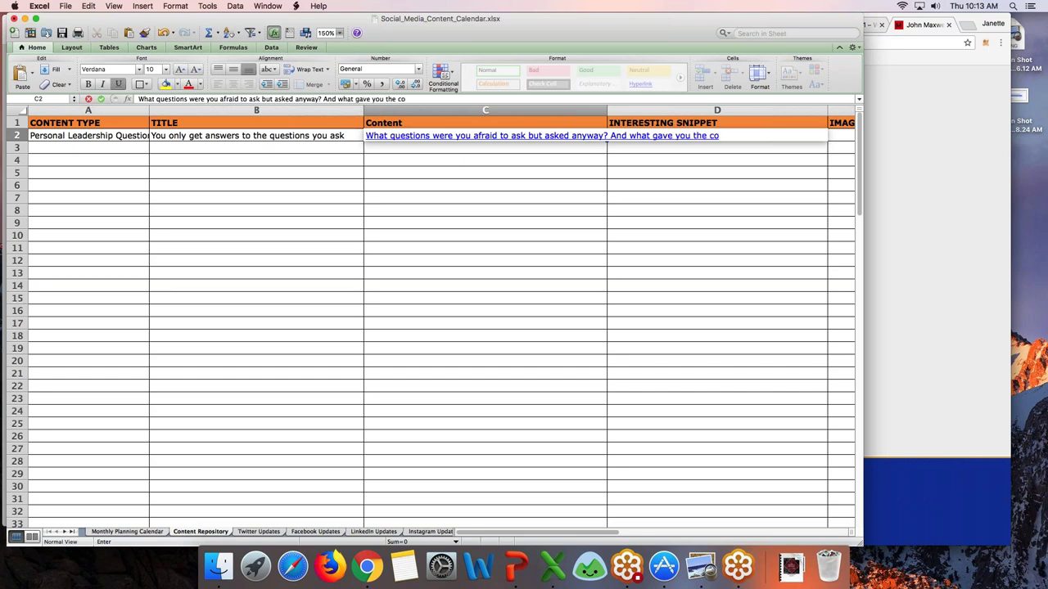
pyautogui.write('urage to ask that question?')
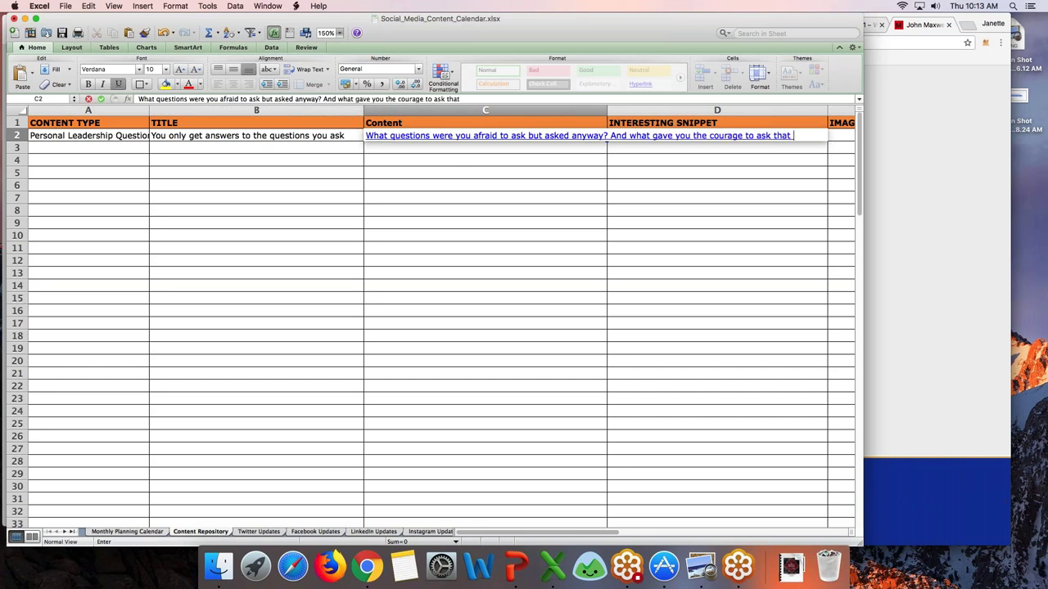
pyautogui.press('Return')
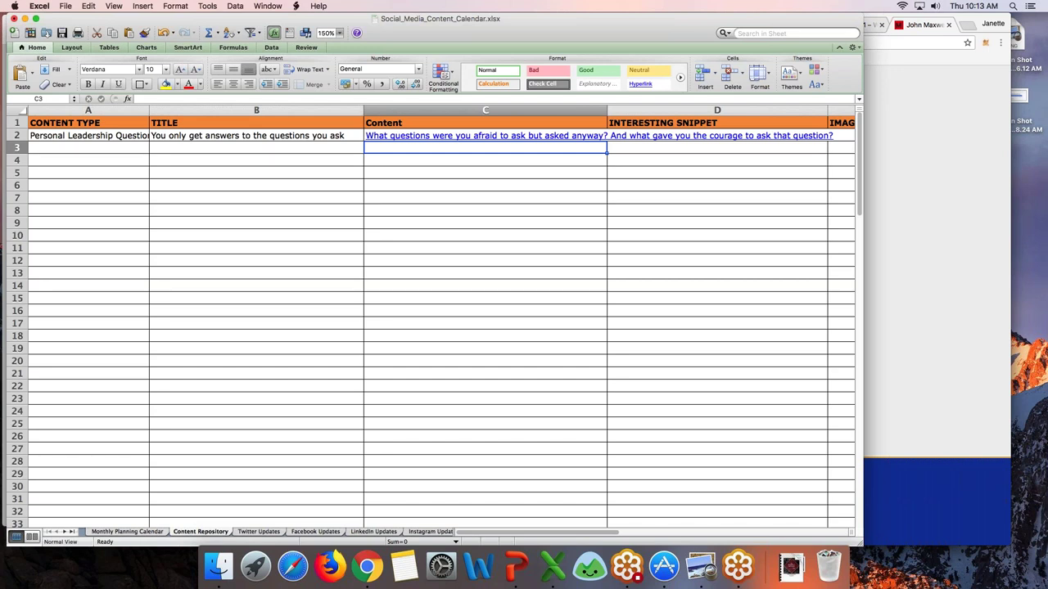
# Step: Apply the Hyperlink cell style to the question text in C2
pyautogui.click(485, 135)
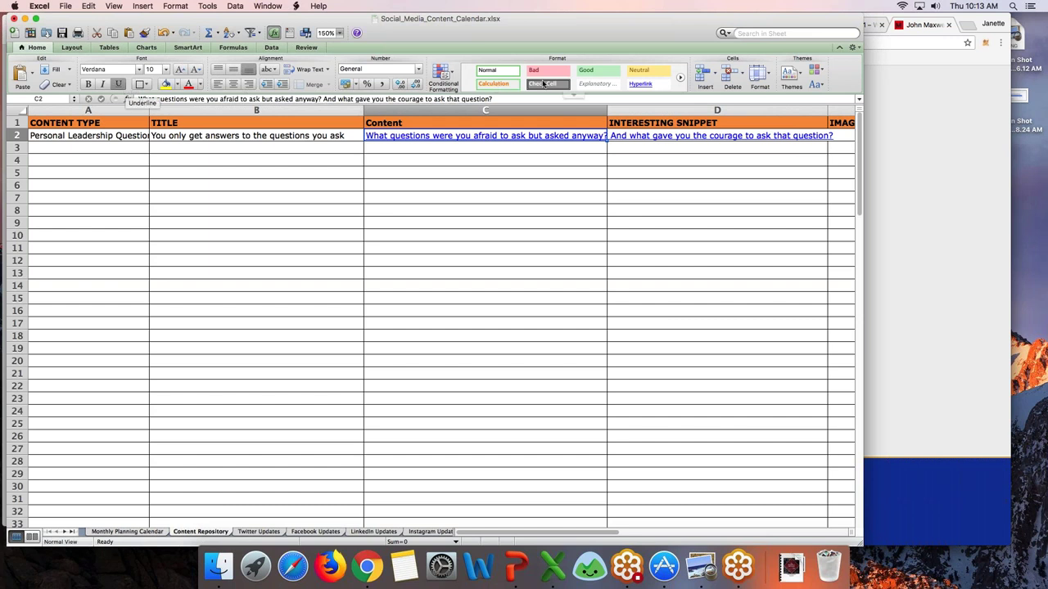
pyautogui.click(641, 85)
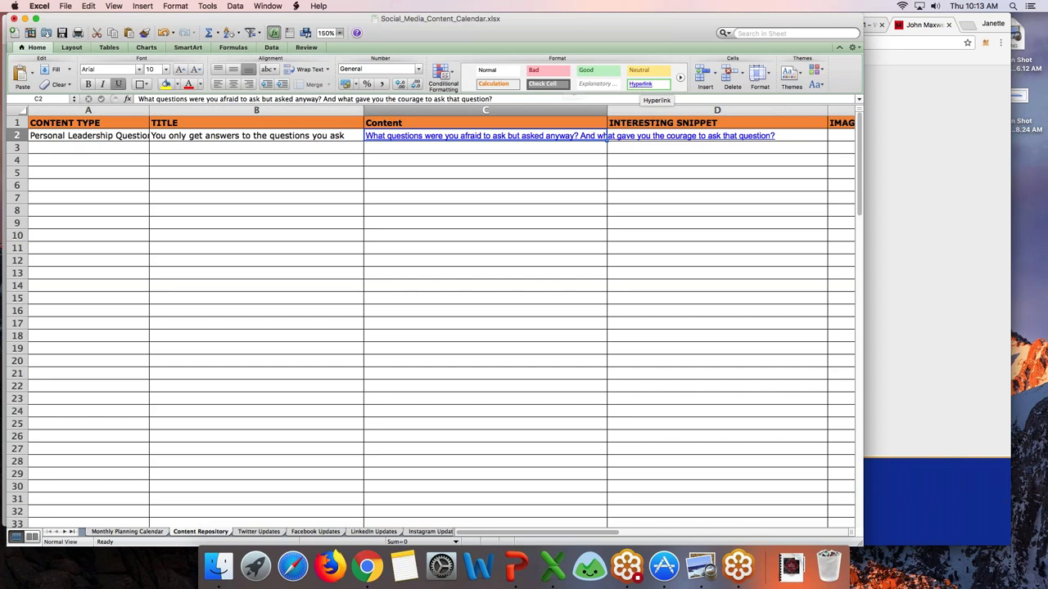
# Step: Widen column C until the full question text in C2 fits within the column
pyautogui.click(507, 176)
pyautogui.moveTo(610, 123); pyautogui.dragTo(785, 134)
pyautogui.click(689, 248)
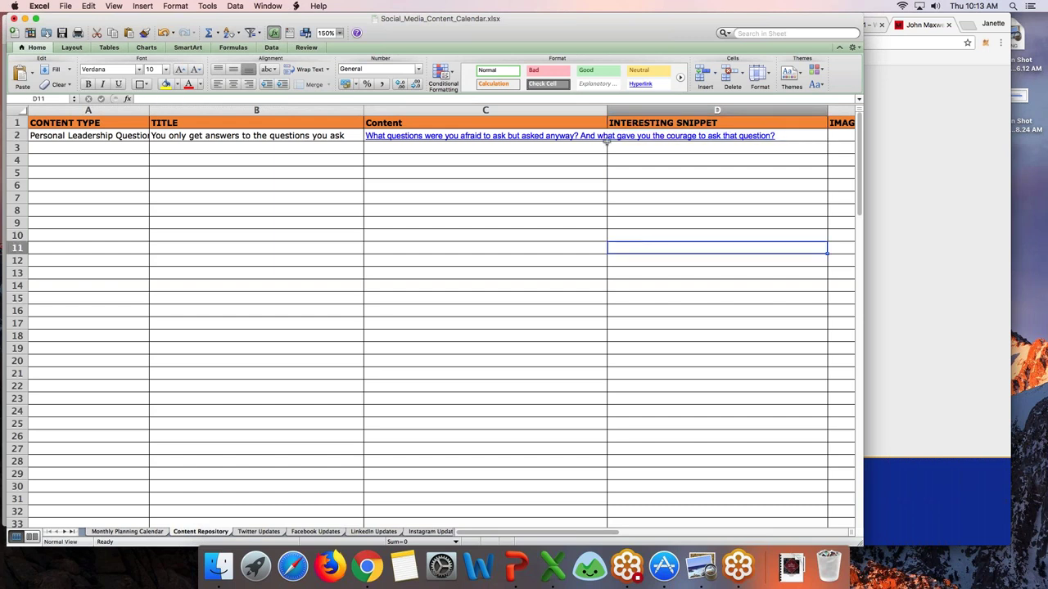
pyautogui.moveTo(607, 112); pyautogui.dragTo(783, 120)
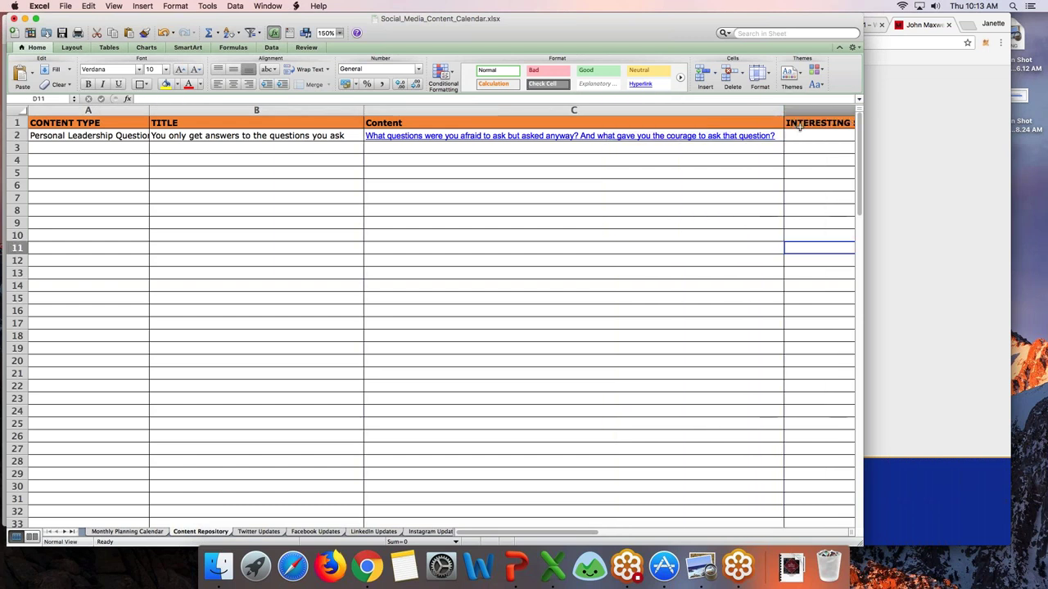
# Step: Rename the INTERESTING SNIPPET column header in D1 to "Link", and return to the question text in C2
pyautogui.click(798, 124)
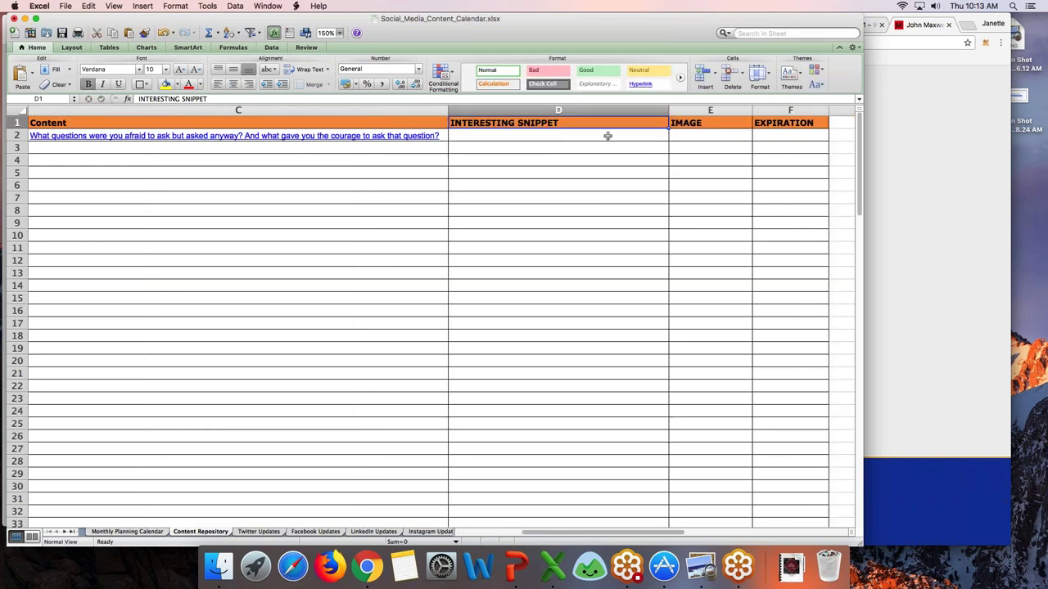
pyautogui.doubleClick(526, 123)
pyautogui.write('Lii')
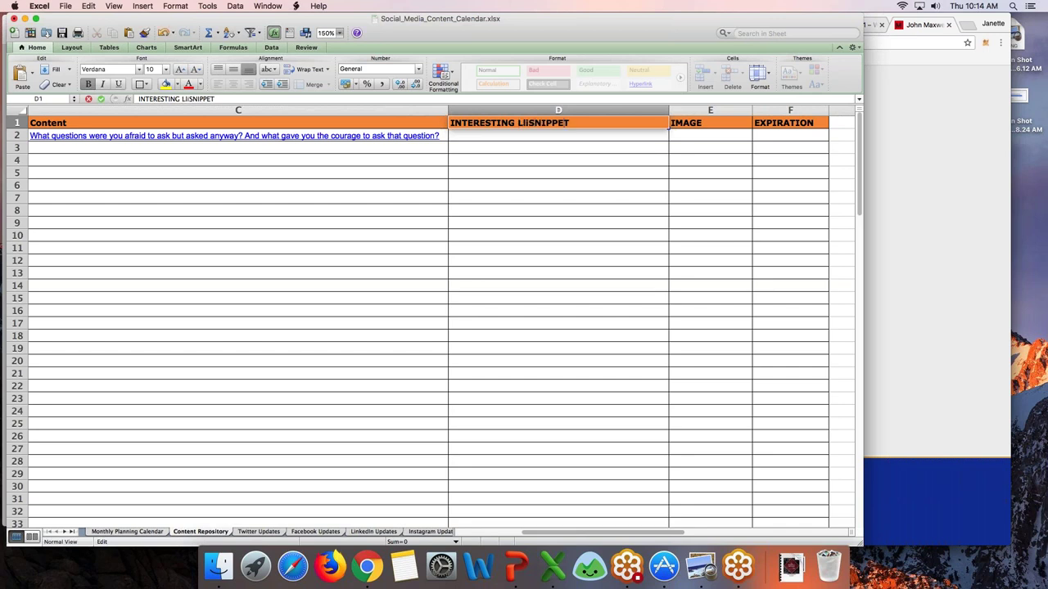
pyautogui.press('BackSpace')
pyautogui.press('BackSpace')
pyautogui.press('BackSpace')
pyautogui.press('BackSpace')
pyautogui.press('BackSpace')
pyautogui.press('BackSpace')
pyautogui.press('BackSpace')
pyautogui.press('BackSpace')
pyautogui.press('BackSpace')
pyautogui.press('BackSpace')
pyautogui.press('BackSpace')
pyautogui.press('BackSpace')
pyautogui.press('BackSpace')
pyautogui.press('BackSpace')
pyautogui.press('BackSpace')
pyautogui.press('BackSpace')
pyautogui.press('BackSpace')
pyautogui.press('BackSpace')
pyautogui.press('BackSpace')
pyautogui.press('BackSpace')
pyautogui.press('BackSpace')
pyautogui.write('Link')
pyautogui.press('Return')
pyautogui.press('Left')
pyautogui.press('Left')
pyautogui.press('Left')
pyautogui.press('Right')
pyautogui.press('Right')
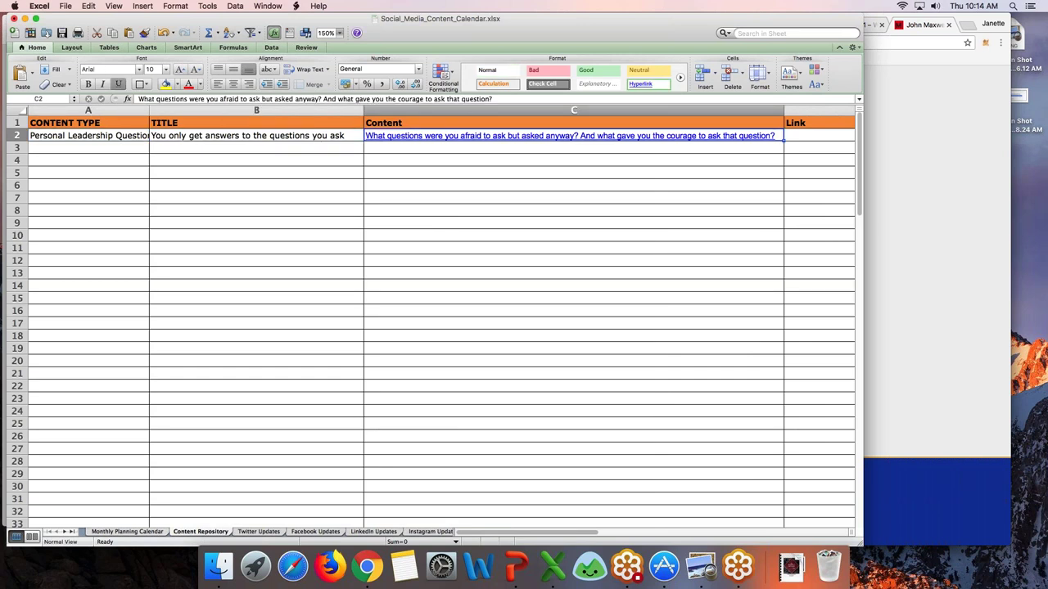
pyautogui.rightClick(462, 134)
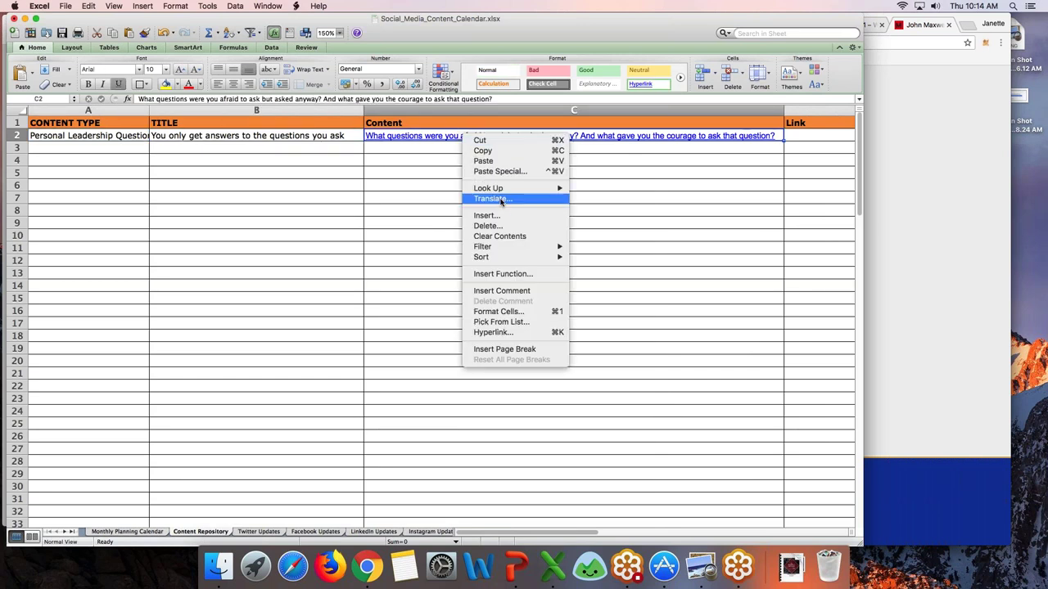
pyautogui.click(525, 332)
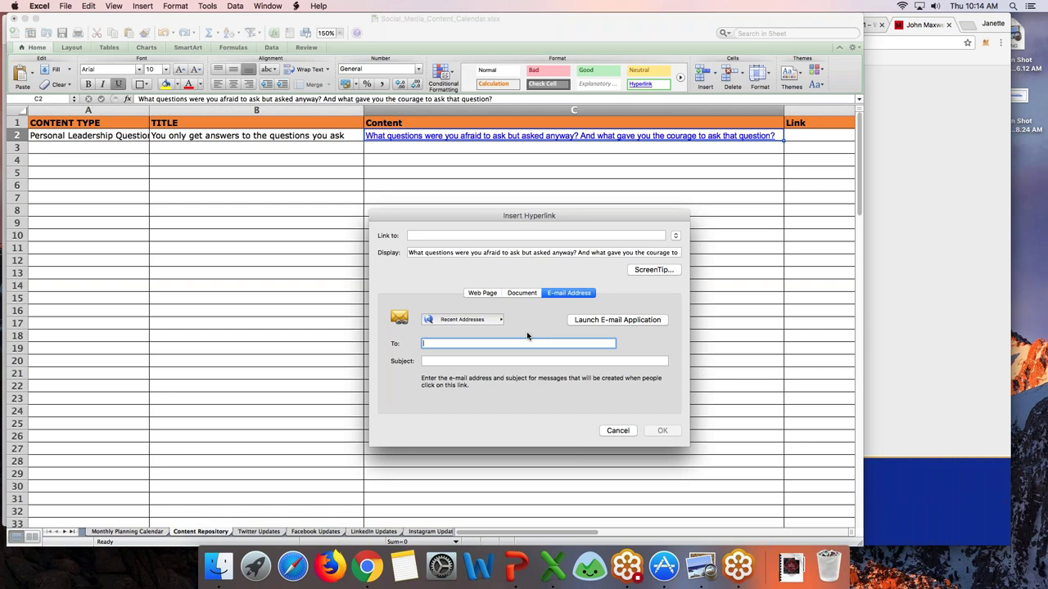
pyautogui.click(480, 294)
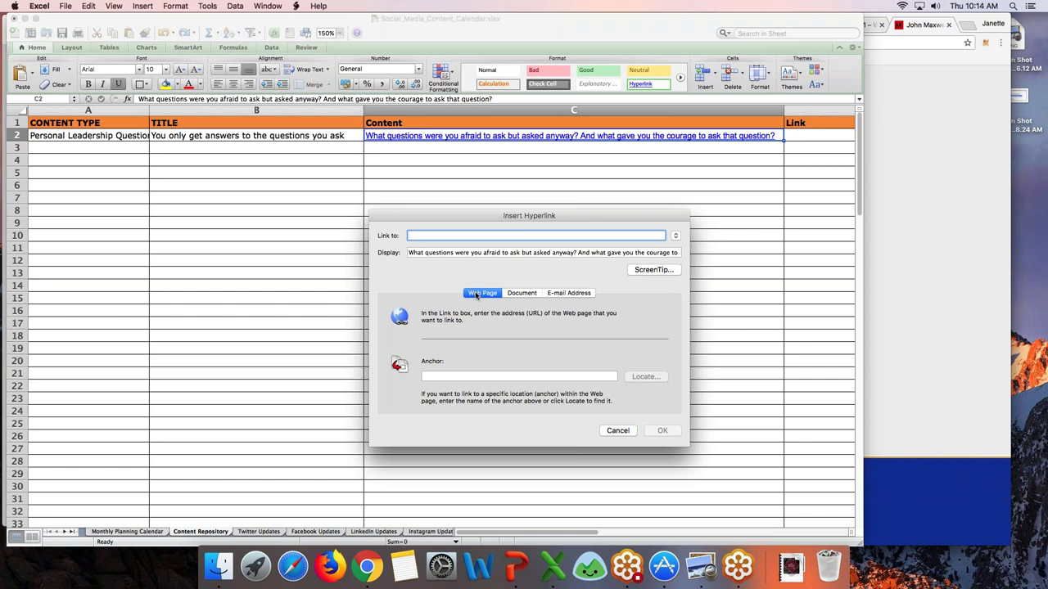
pyautogui.click(621, 430)
# Step: Remove the underline from the question text in C2 and set its font color to Automatic
pyautogui.click(119, 86)
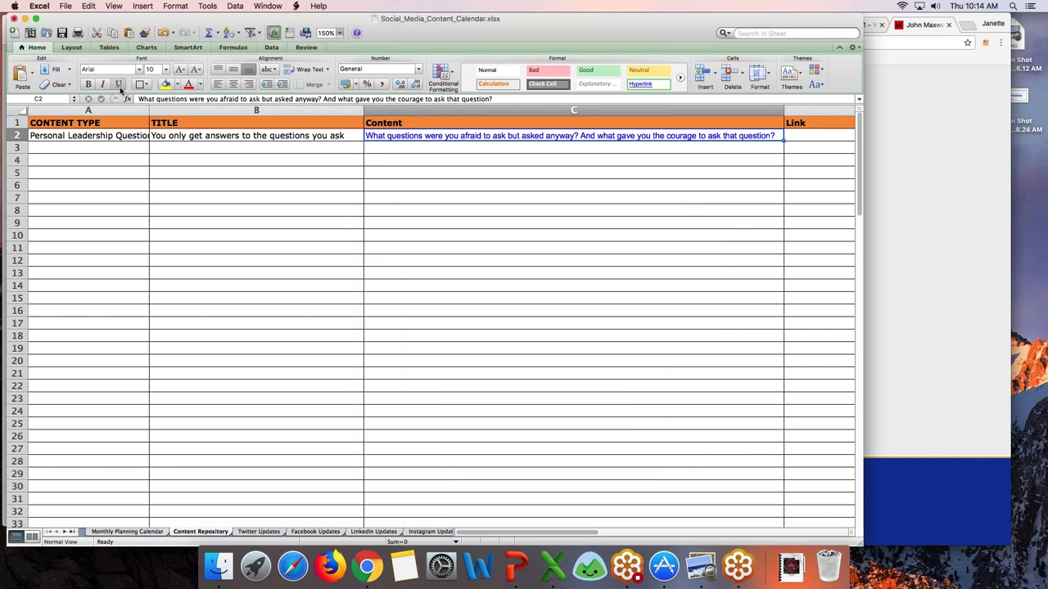
pyautogui.click(201, 85)
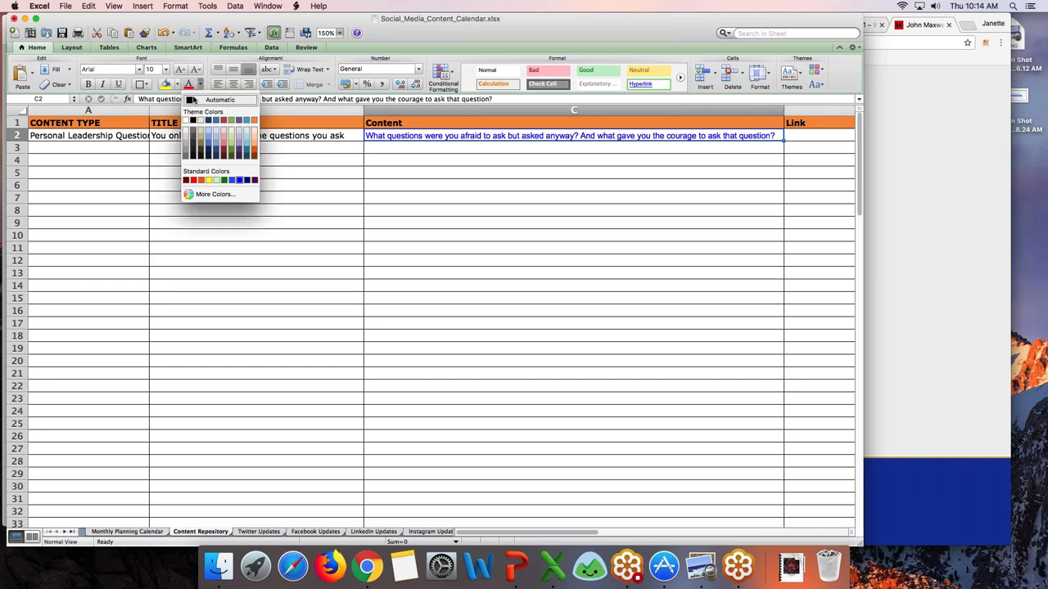
pyautogui.click(197, 102)
pyautogui.click(464, 194)
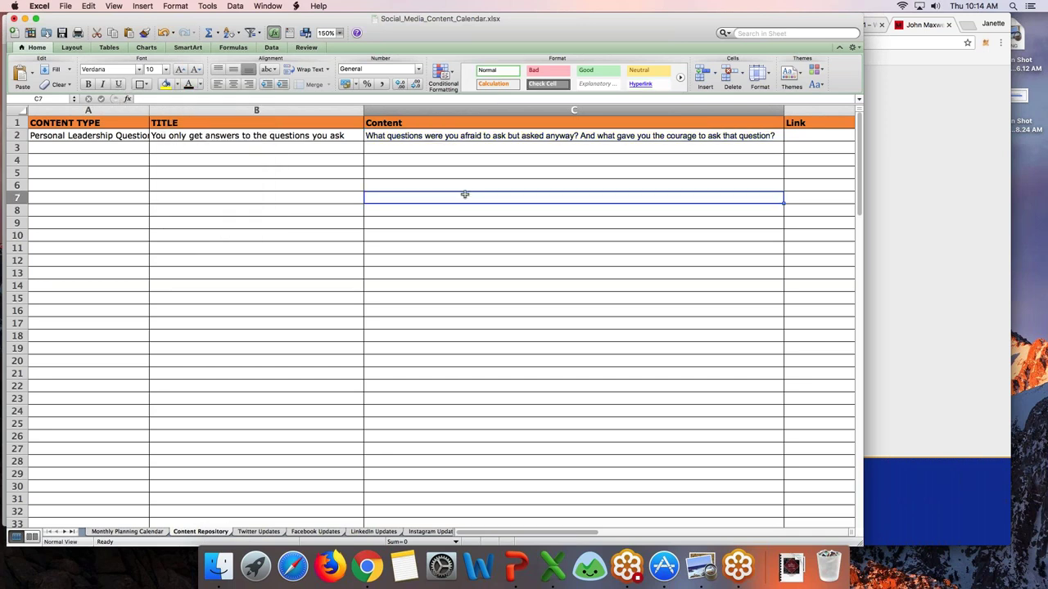
# Step: Enter "What question do you regret not asking and what stoppped you?" in C3 of the Content column
pyautogui.click(257, 174)
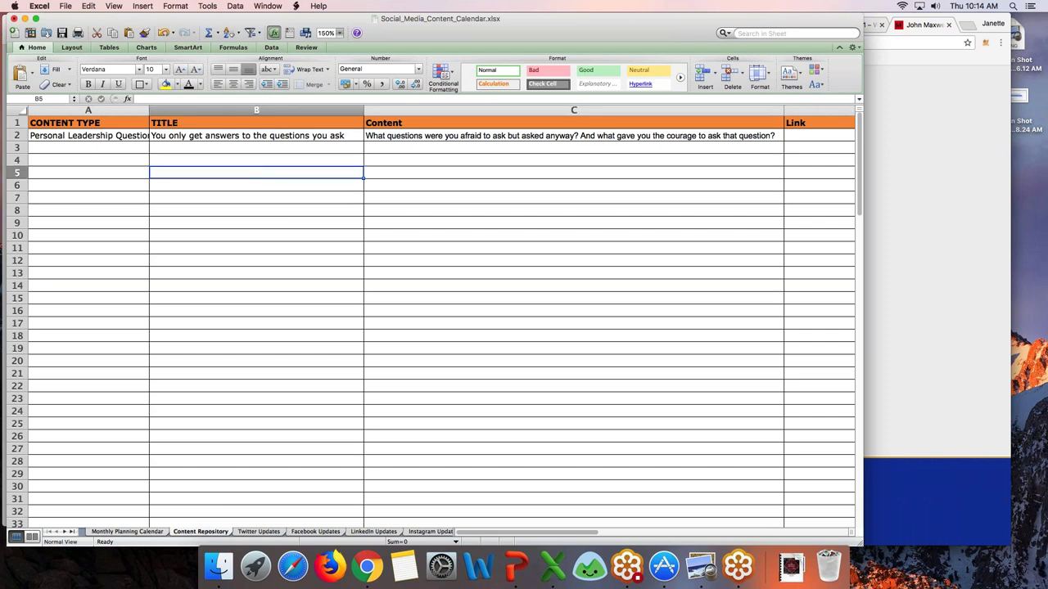
pyautogui.click(82, 169)
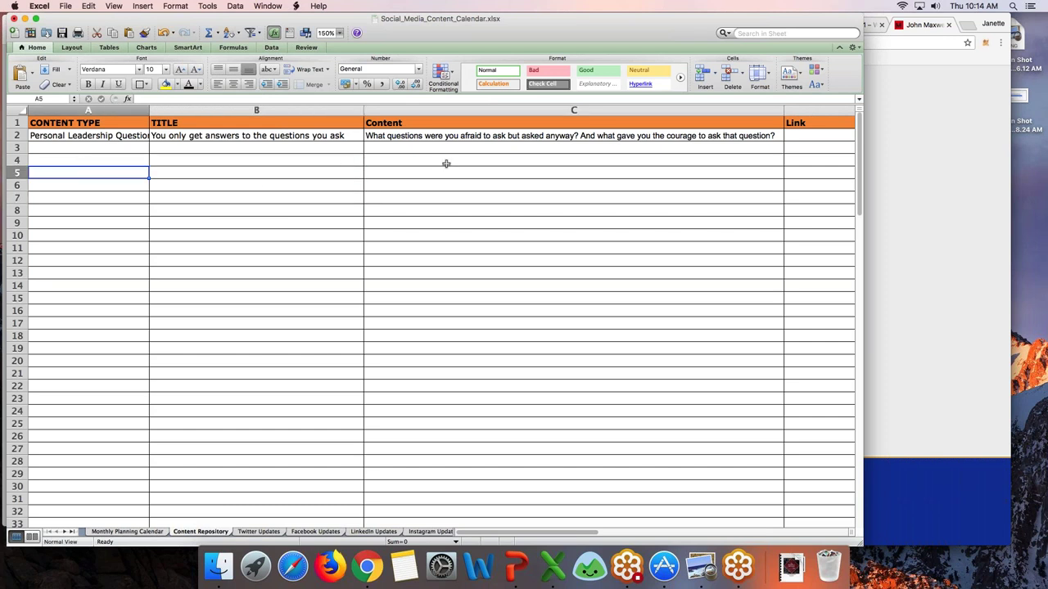
pyautogui.click(532, 138)
pyautogui.click(529, 149)
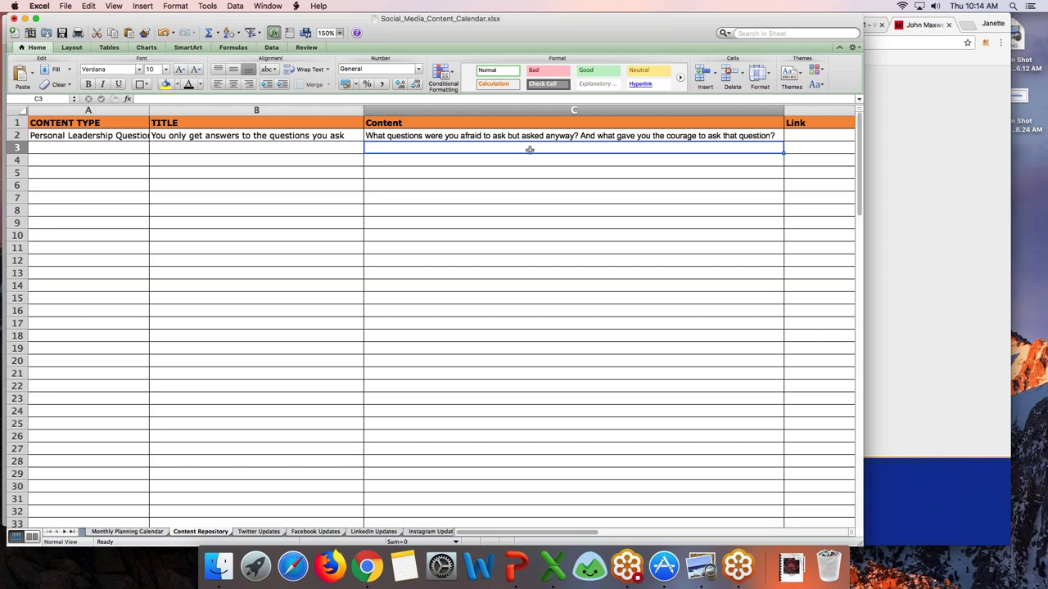
pyautogui.write('What question')
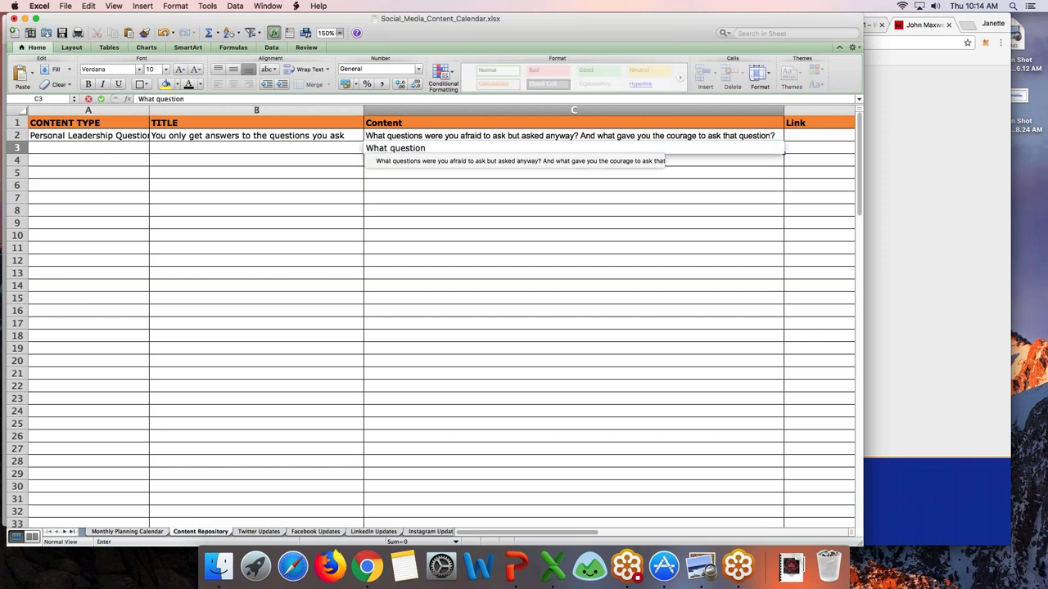
pyautogui.write(' do you regret not ask')
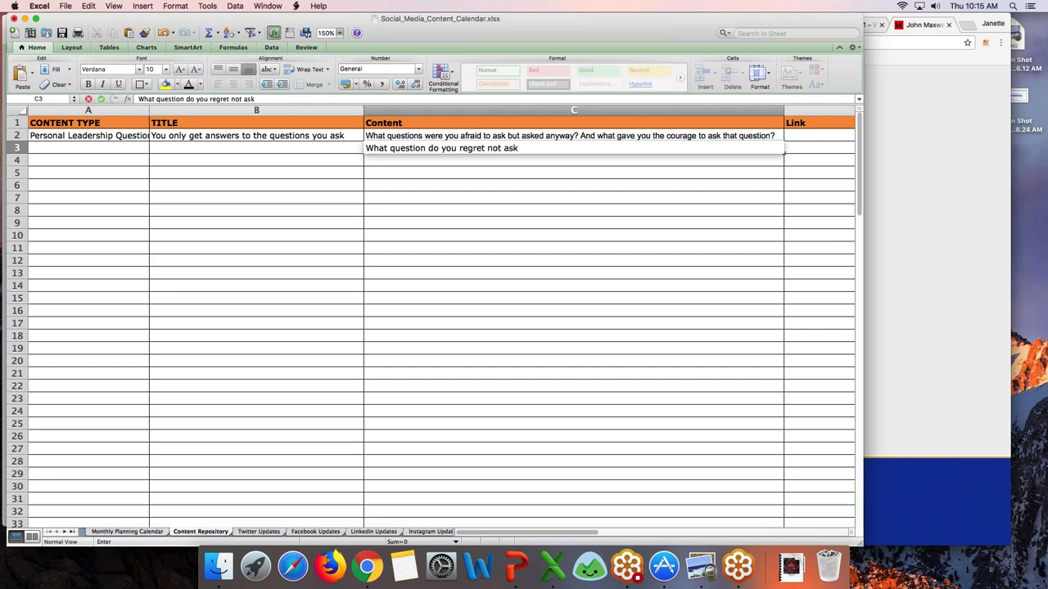
pyautogui.write('ing and what stoppped you?')
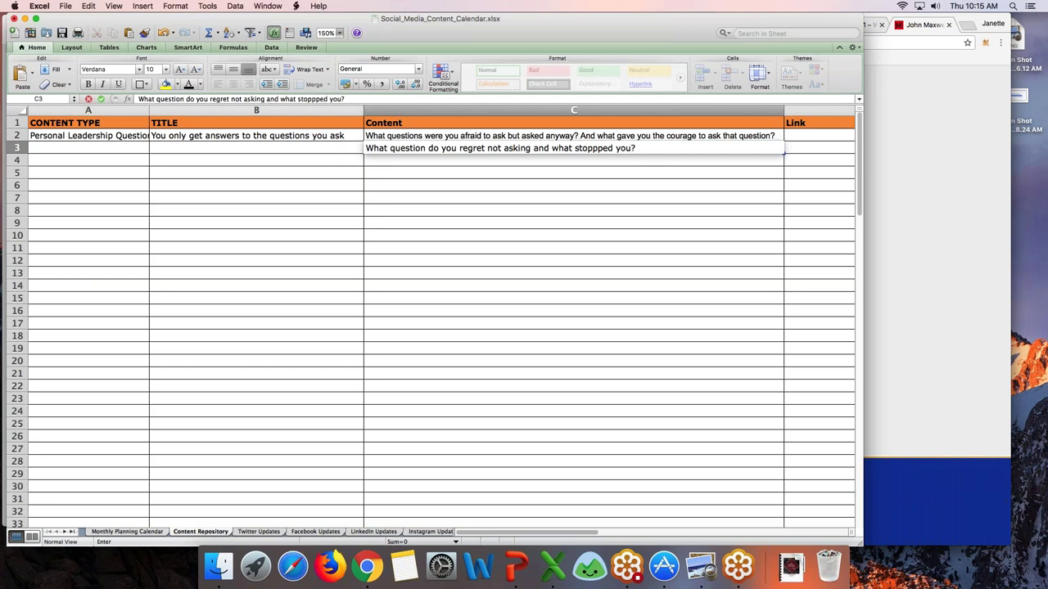
pyautogui.press('Return')
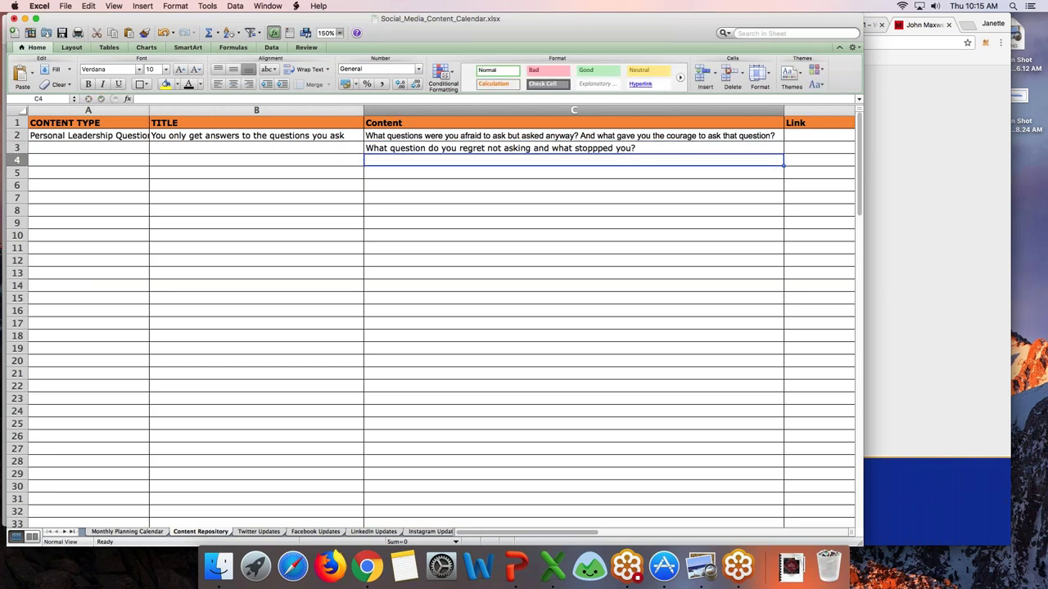
# Step: Switch from the Content Repository to the Monthly Planning Calendar sheet
pyautogui.press('Left')
pyautogui.press('Left')
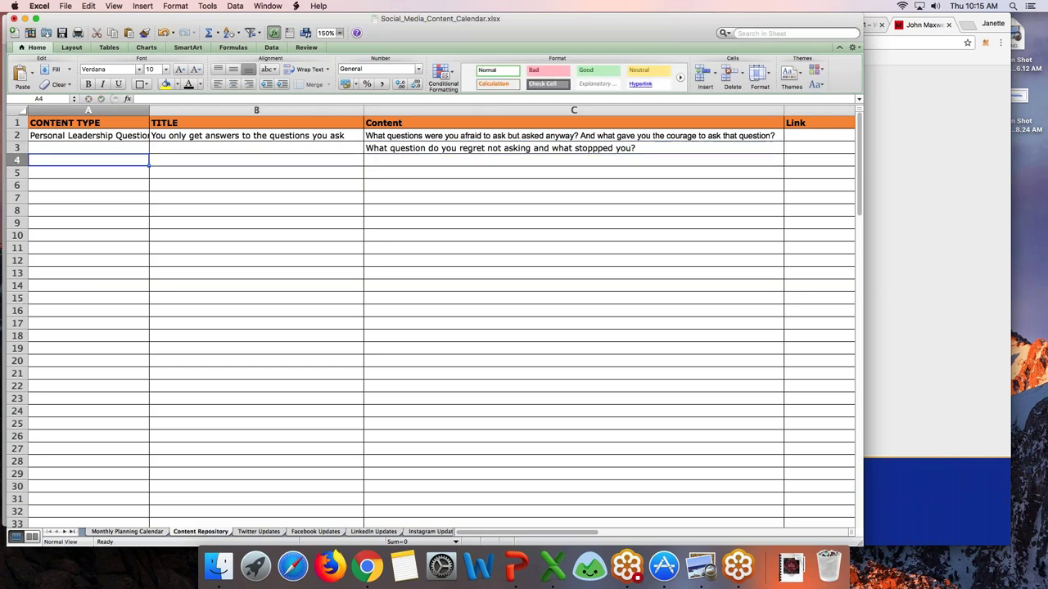
pyautogui.click(150, 532)
pyautogui.press('Up')
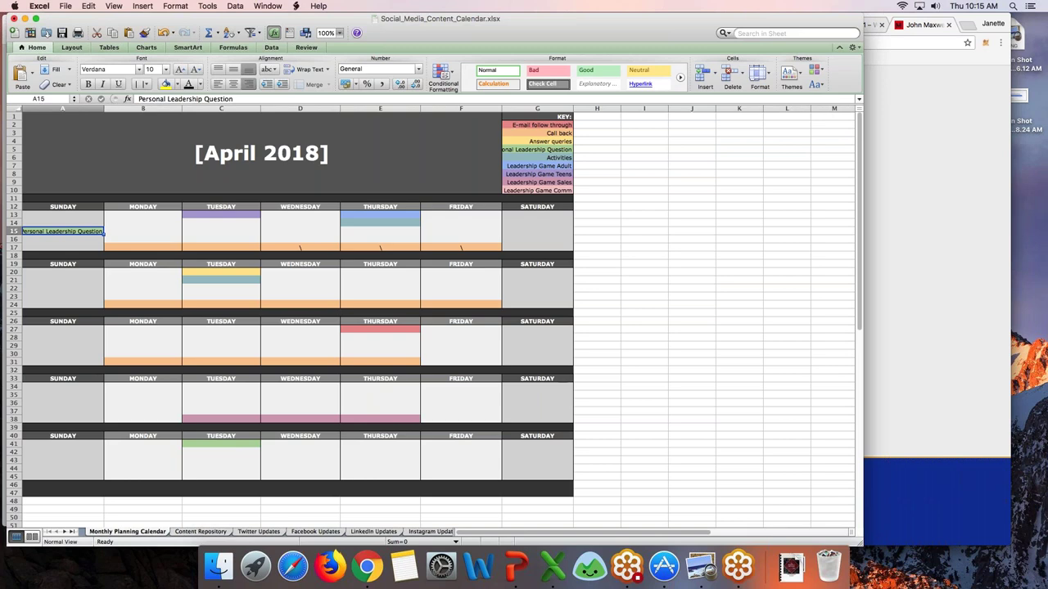
# Step: Examine the Maxwell Leadership Assessment and Leadership Game descriptions on the web page in Chrome, and return to Excel
pyautogui.press('super+Tab')
pyautogui.press('super+Tab')
pyautogui.press('super+Tab')
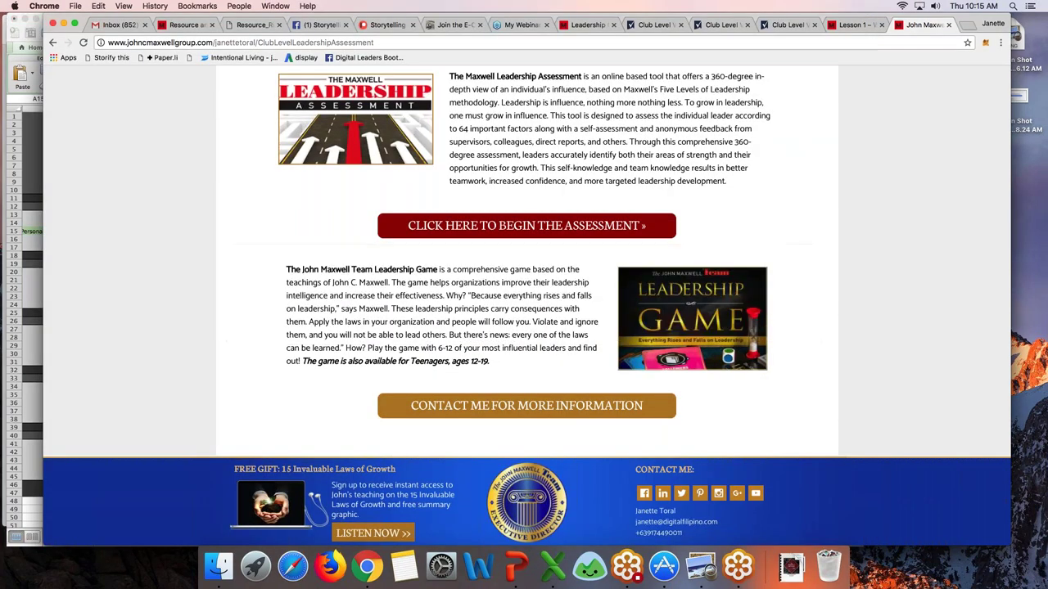
pyautogui.scroll(10, 145, 253)
pyautogui.scroll(-8, 466, 363)
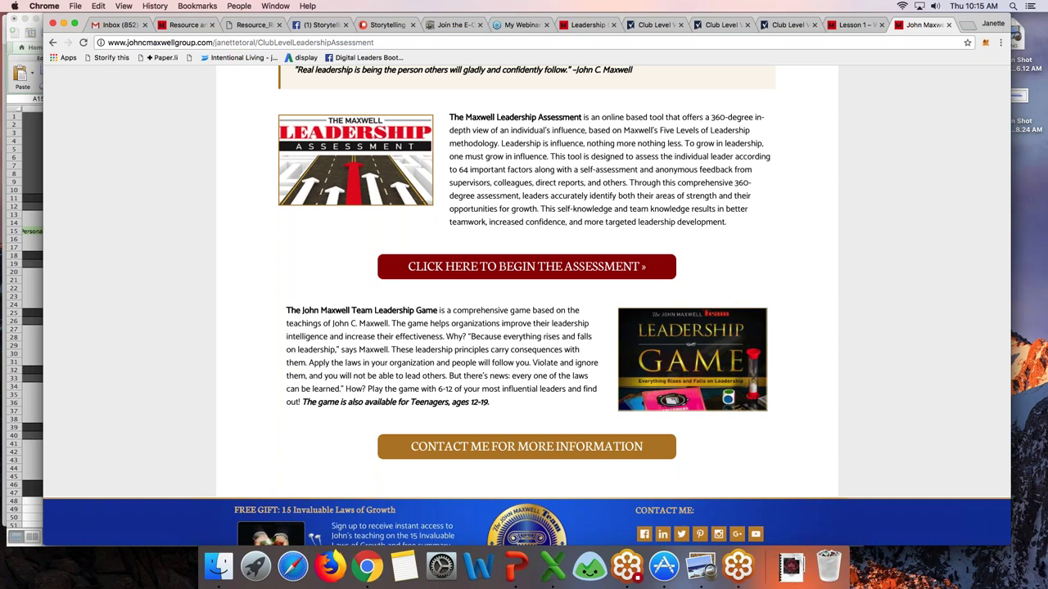
pyautogui.press('super+Tab')
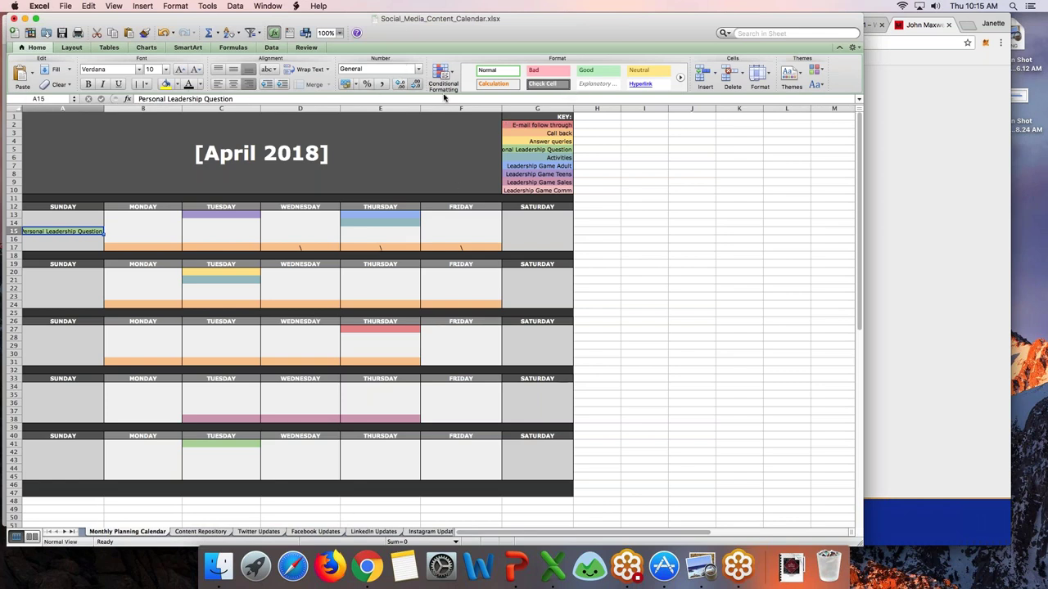
# Step: Zoom the Monthly Planning Calendar to 150% and widen the workbook window so all seven weekdays and column H fit
pyautogui.click(596, 360)
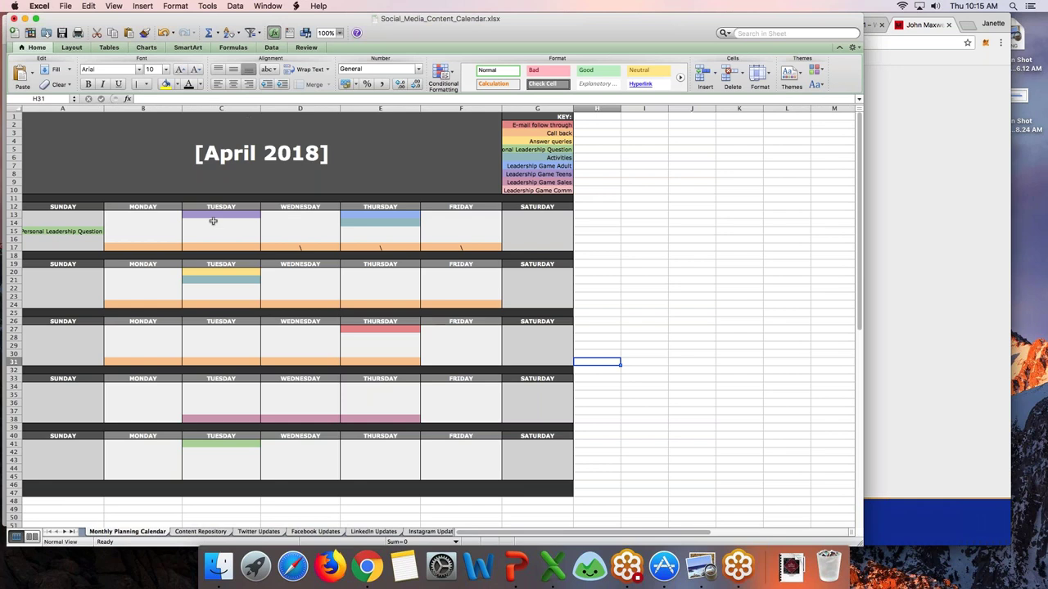
pyautogui.click(341, 35)
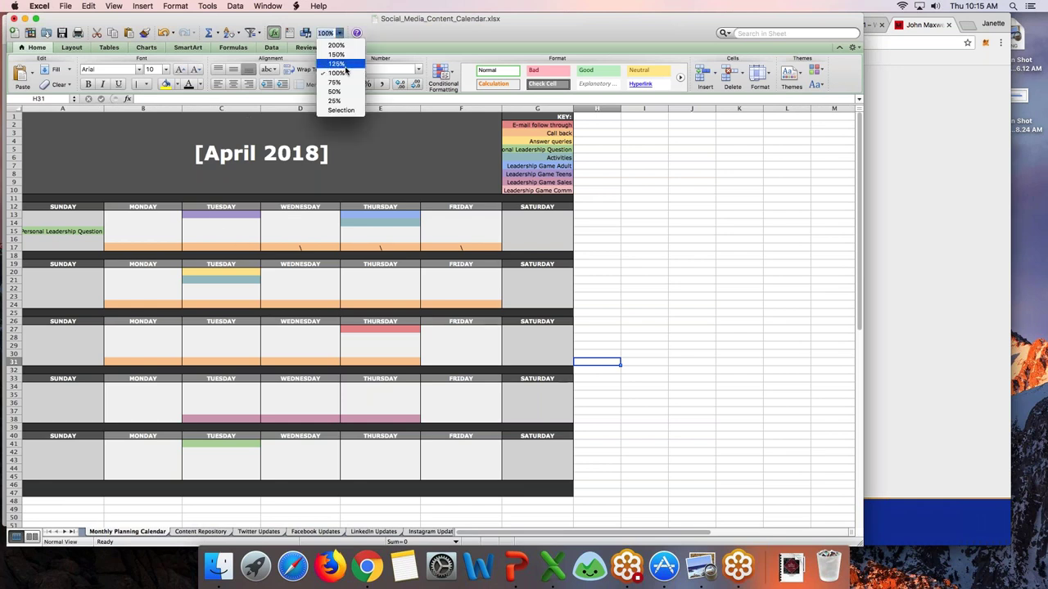
pyautogui.click(345, 59)
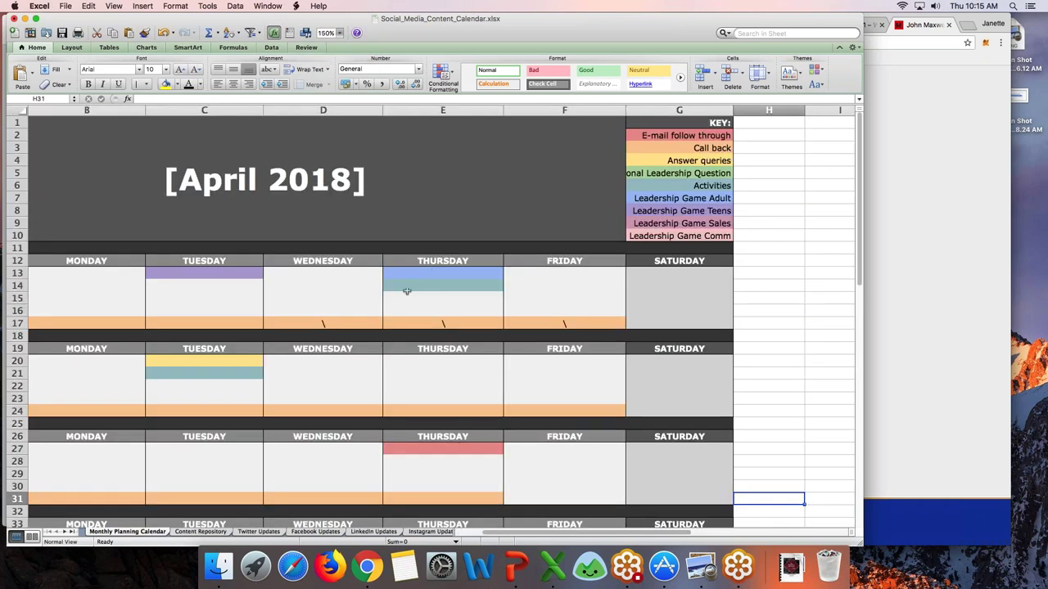
pyautogui.hscroll(-3, 189, 316)
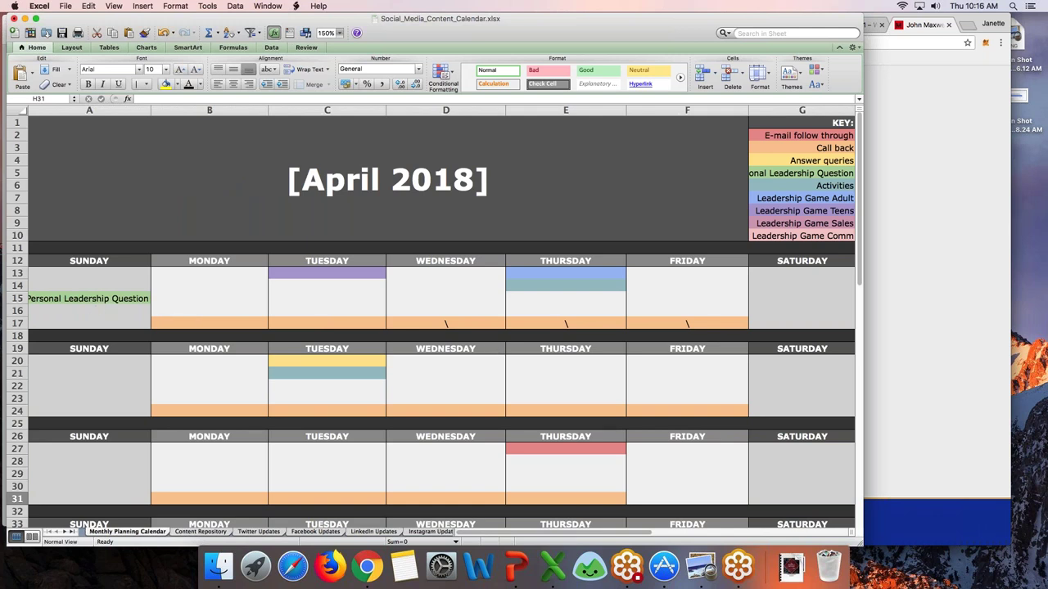
pyautogui.moveTo(863, 415); pyautogui.dragTo(947, 420)
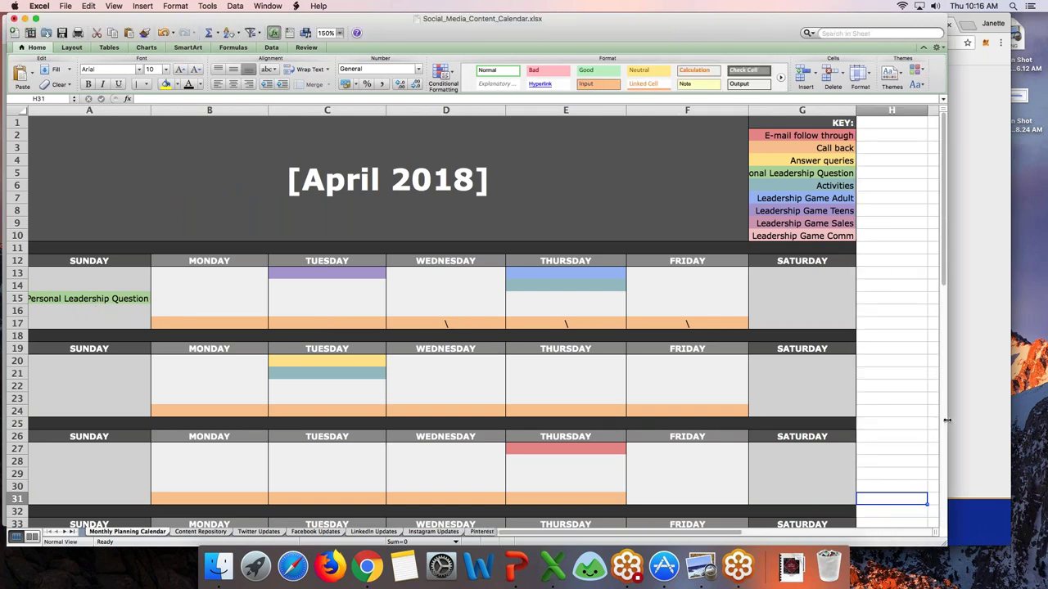
# Step: Copy the Personal Leadership Question entry in A15 into the second and third weeks' Sunday cells, A22 and A29
pyautogui.click(95, 299)
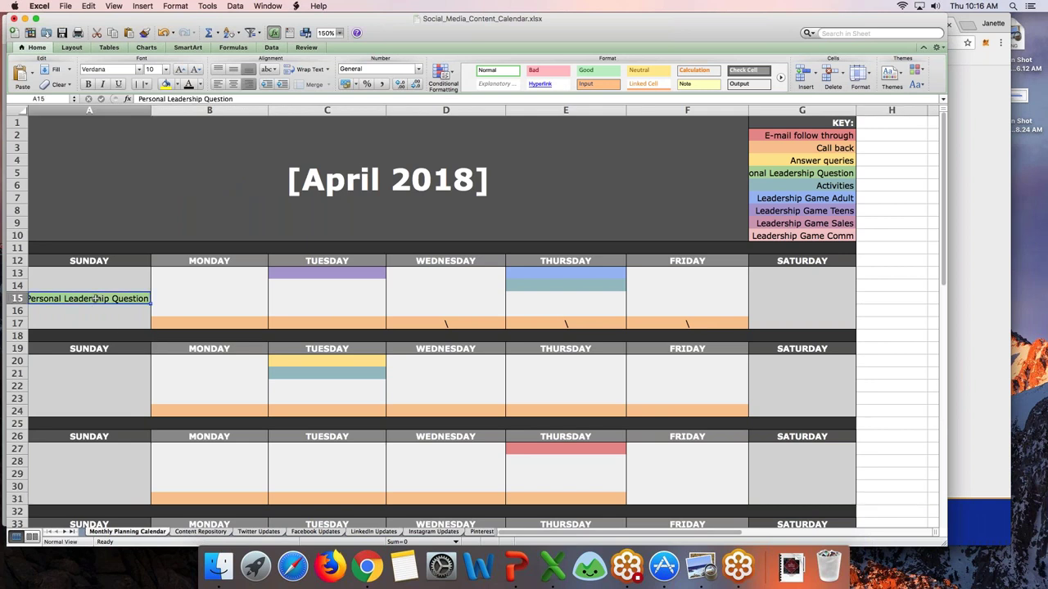
pyautogui.press('super+c')
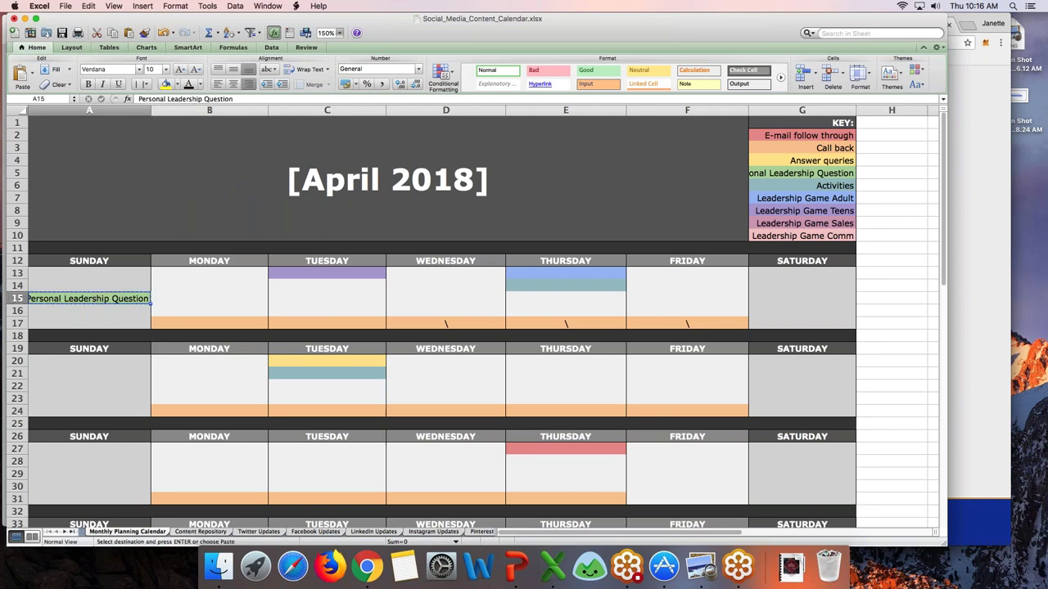
pyautogui.click(113, 383)
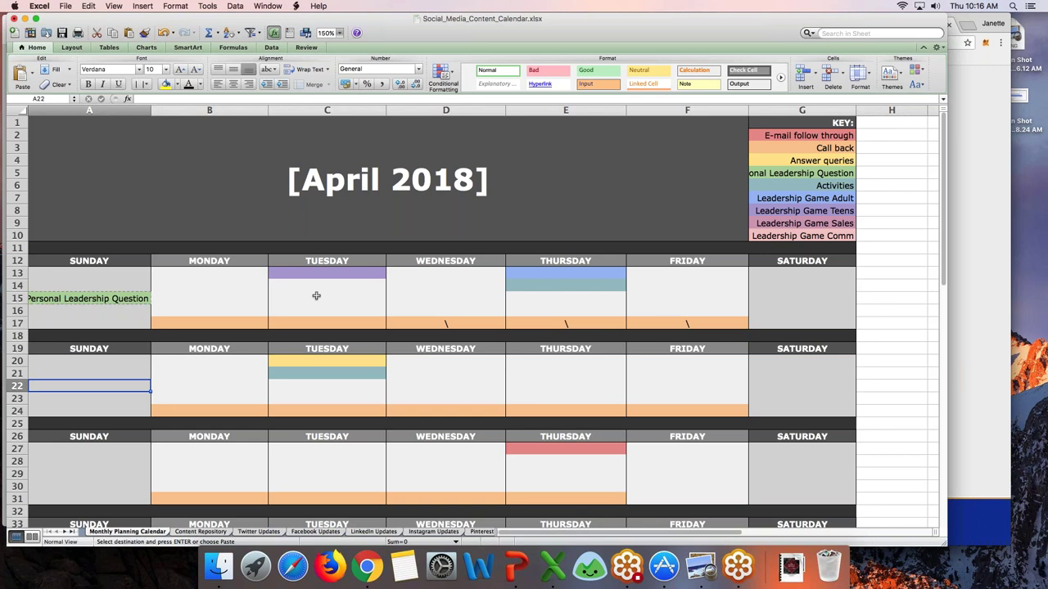
pyautogui.press('super+v')
pyautogui.press('Down')
pyautogui.press('Down')
pyautogui.press('Down')
pyautogui.press('Down')
pyautogui.press('Down')
pyautogui.press('Down')
pyautogui.press('Down')
pyautogui.press('super+v')
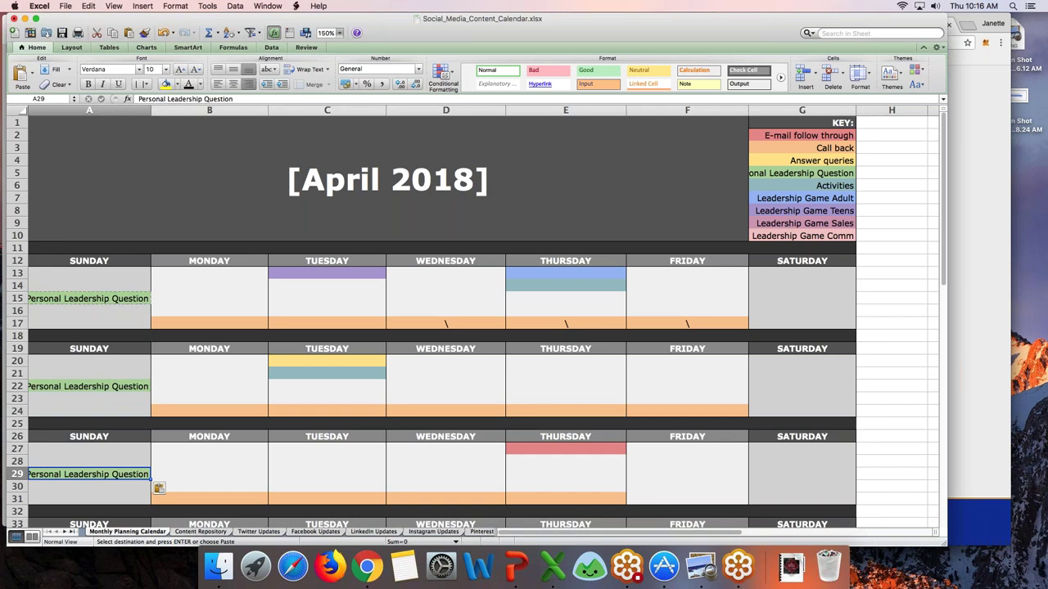
# Step: Paste the copied Personal Leadership Question entry into the fourth week's Sunday cell, A36
pyautogui.press('Down')
pyautogui.press('Down')
pyautogui.press('Down')
pyautogui.press('Down')
pyautogui.press('Down')
pyautogui.press('Down')
pyautogui.press('Down')
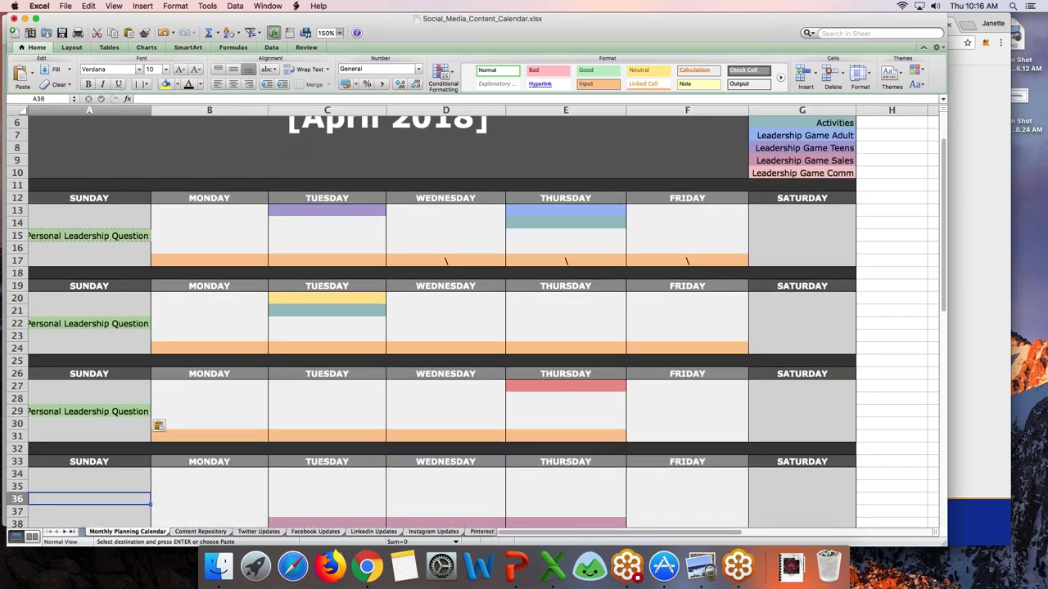
pyautogui.press('super+v')
# Step: Review the Personal Leadership Question entries down the Sunday column through the fifth week's block
pyautogui.press('Down')
pyautogui.press('Down')
pyautogui.press('Down')
pyautogui.press('Down')
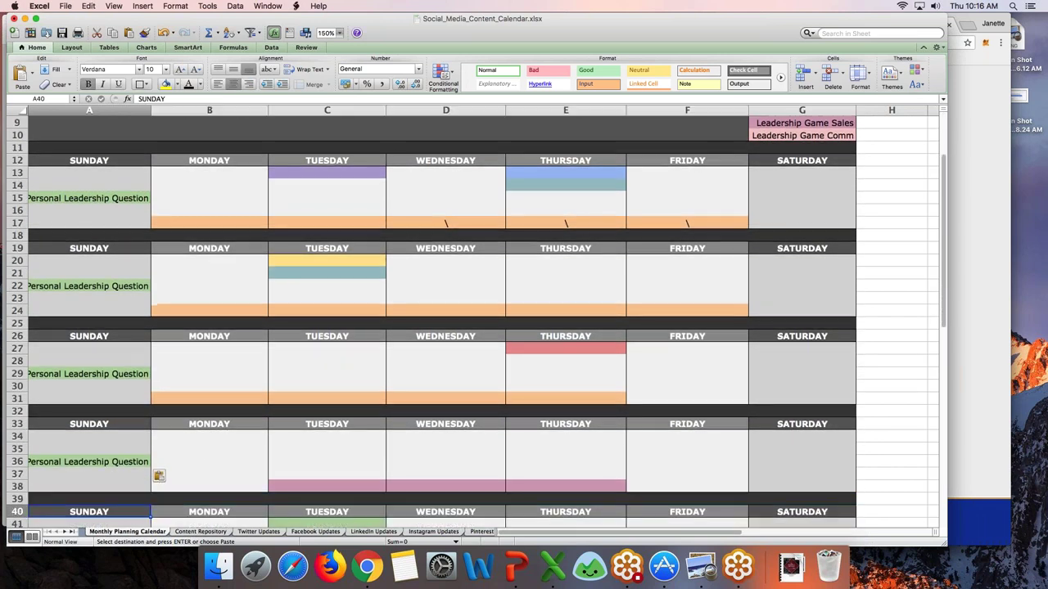
pyautogui.press('Down')
pyautogui.press('Up')
pyautogui.press('Up')
pyautogui.press('Up')
pyautogui.press('Up')
pyautogui.press('Up')
pyautogui.press('Up')
pyautogui.press('Up')
pyautogui.press('Up')
pyautogui.press('Up')
pyautogui.press('Up')
pyautogui.press('Up')
pyautogui.press('Up')
pyautogui.press('Up')
pyautogui.press('Up')
pyautogui.press('Up')
pyautogui.press('Up')
pyautogui.press('Up')
pyautogui.press('Up')
pyautogui.press('Up')
pyautogui.press('Up')
pyautogui.press('Up')
pyautogui.press('Up')
pyautogui.press('Down')
pyautogui.press('Down')
pyautogui.press('Down')
pyautogui.press('Down')
pyautogui.press('Down')
pyautogui.press('Down')
pyautogui.press('Down')
pyautogui.press('Down')
pyautogui.press('Down')
pyautogui.press('Down')
pyautogui.press('Down')
pyautogui.press('Down')
pyautogui.press('Down')
pyautogui.press('Down')
pyautogui.press('Down')
pyautogui.press('Down')
pyautogui.press('Down')
pyautogui.press('Down')
pyautogui.press('Down')
pyautogui.press('Down')
pyautogui.press('Down')
pyautogui.press('Down')
pyautogui.press('Down')
pyautogui.press('Down')
pyautogui.press('Down')
pyautogui.press('Down')
pyautogui.press('Down')
pyautogui.press('Down')
pyautogui.press('Down')
pyautogui.press('Down')
pyautogui.press('Up')
pyautogui.press('Up')
pyautogui.press('Up')
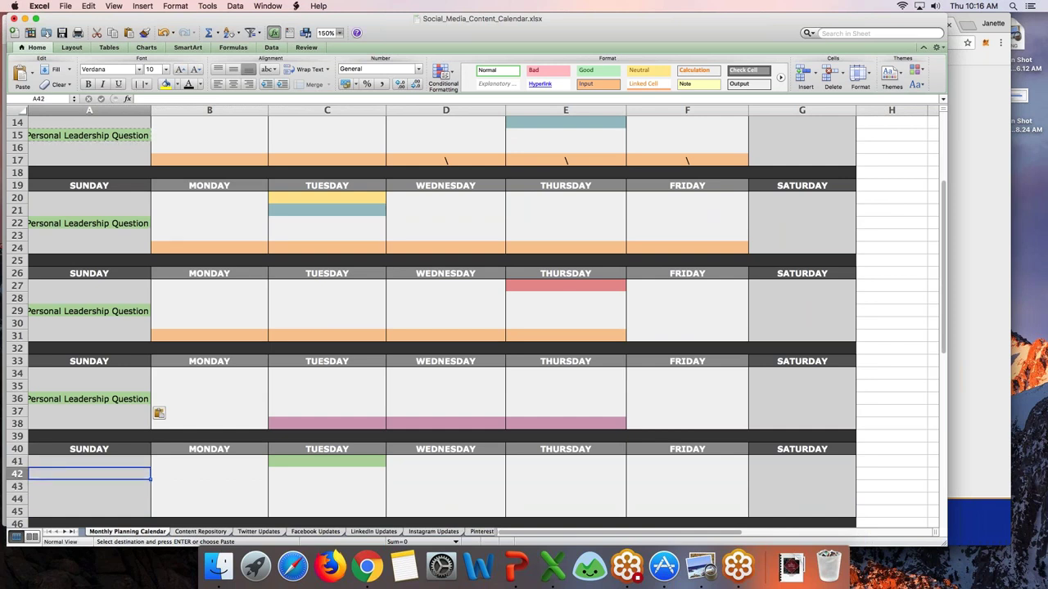
# Step: Paste the copied Personal Leadership Question entry into the fifth week's Sunday cell, A43
pyautogui.press('Down')
pyautogui.press('super+v')
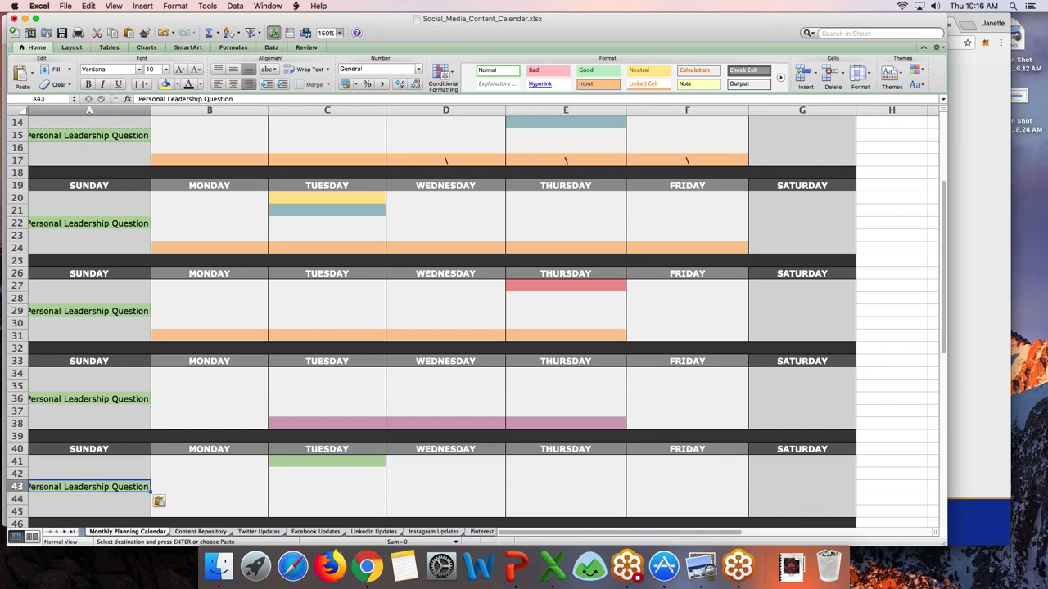
# Step: Copy the Answer queries entry from the calendar key and paste it across the first week from Sunday to Saturday, A14:G14
pyautogui.scroll(5, 418, 234)
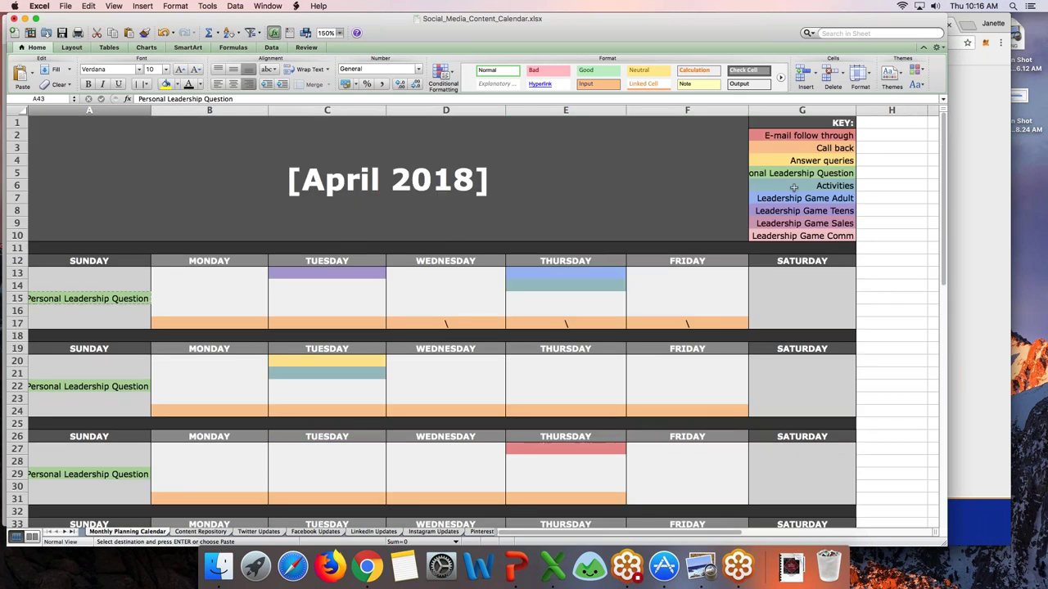
pyautogui.click(790, 160)
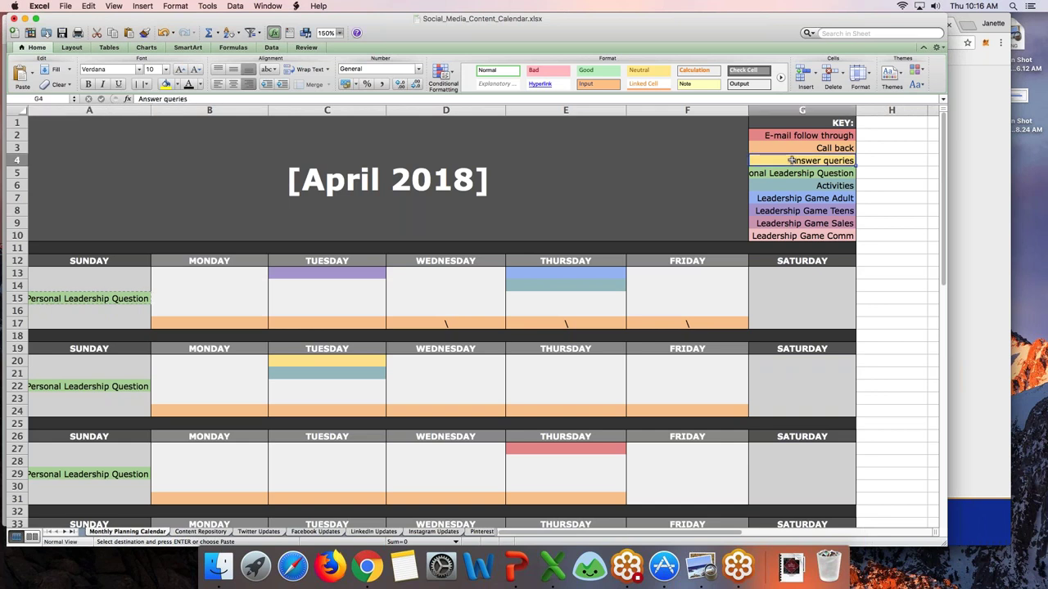
pyautogui.press('super+c')
pyautogui.click(86, 287)
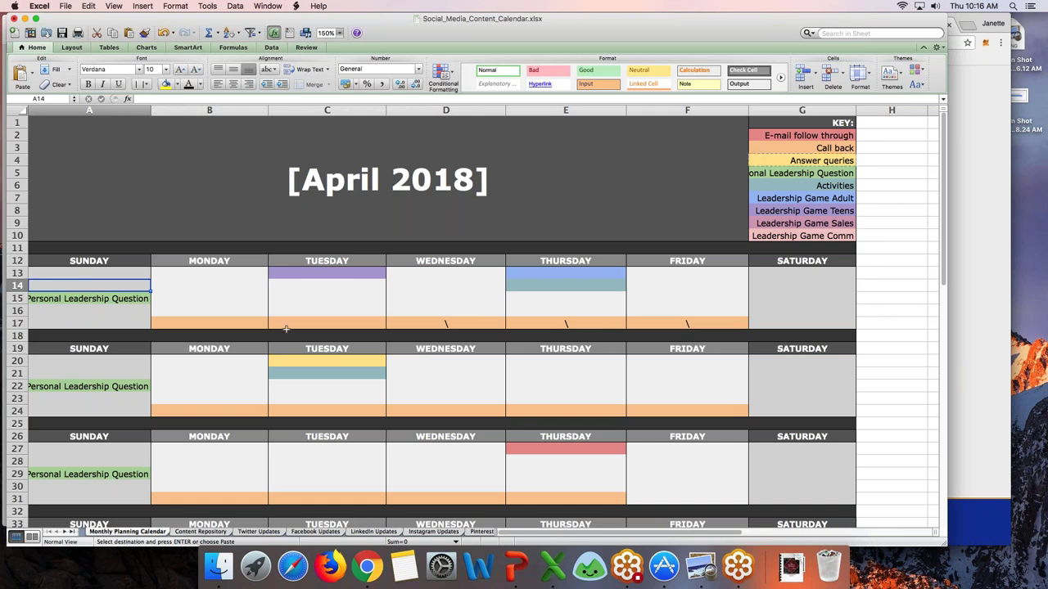
pyautogui.hotkey('shift', 'Right')
pyautogui.hotkey('shift', 'Right')
pyautogui.hotkey('shift', 'Right')
pyautogui.hotkey('shift', 'Right')
pyautogui.hotkey('shift', 'Right')
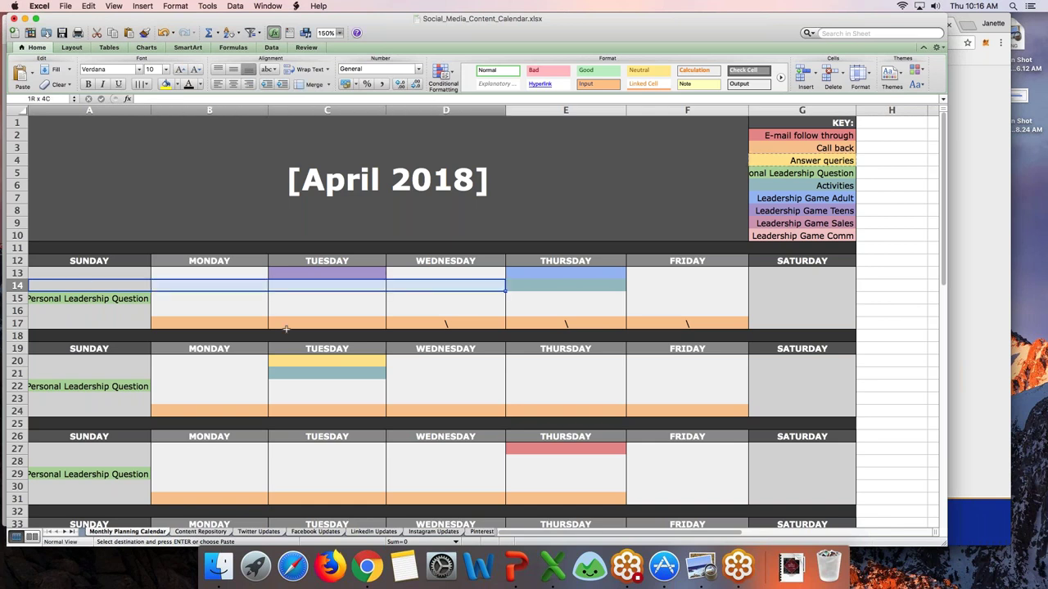
pyautogui.hotkey('shift', 'Right')
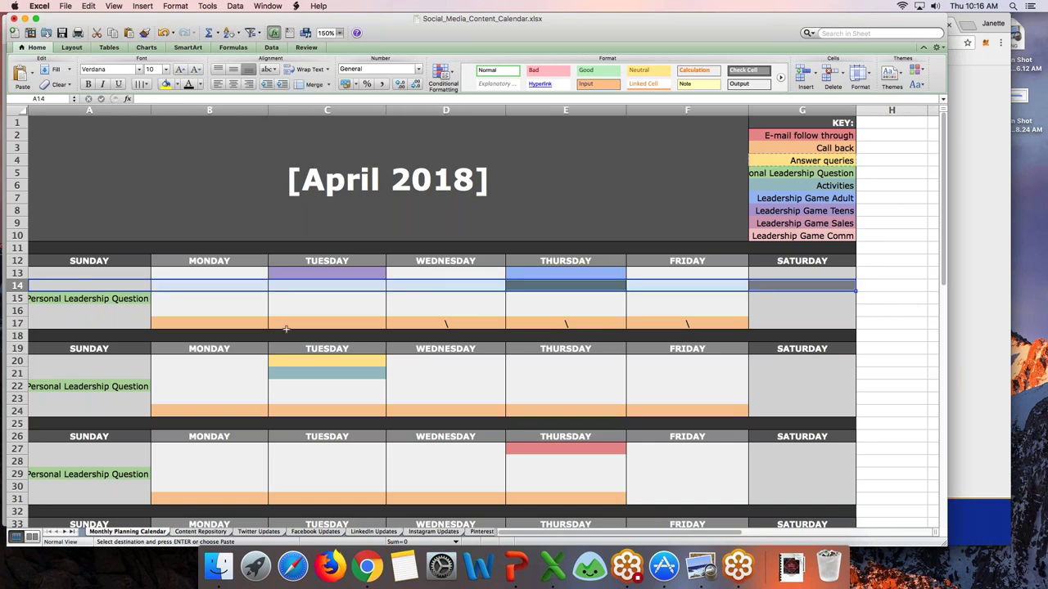
pyautogui.press('super+v')
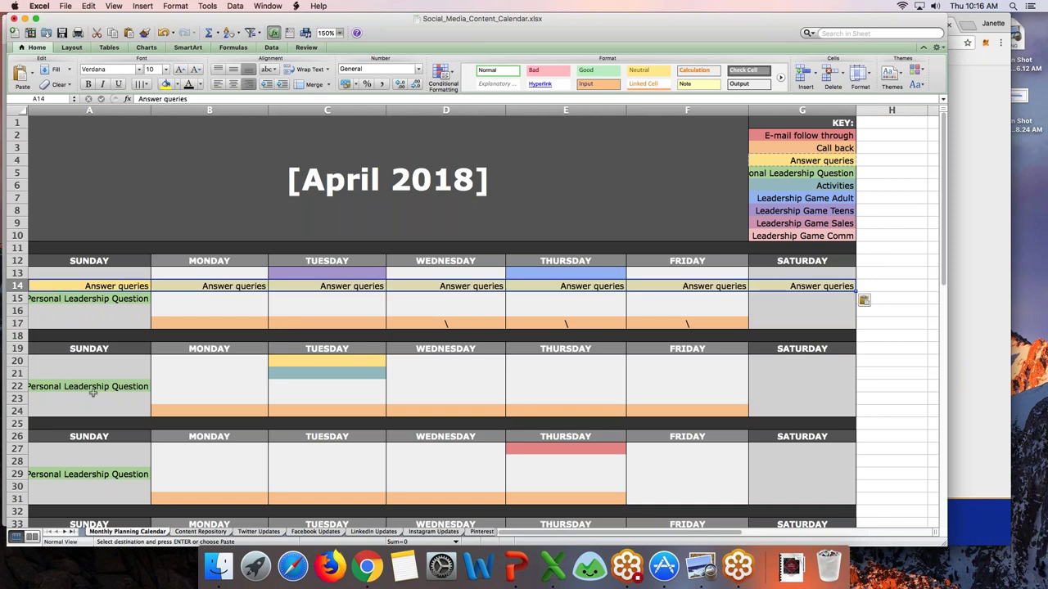
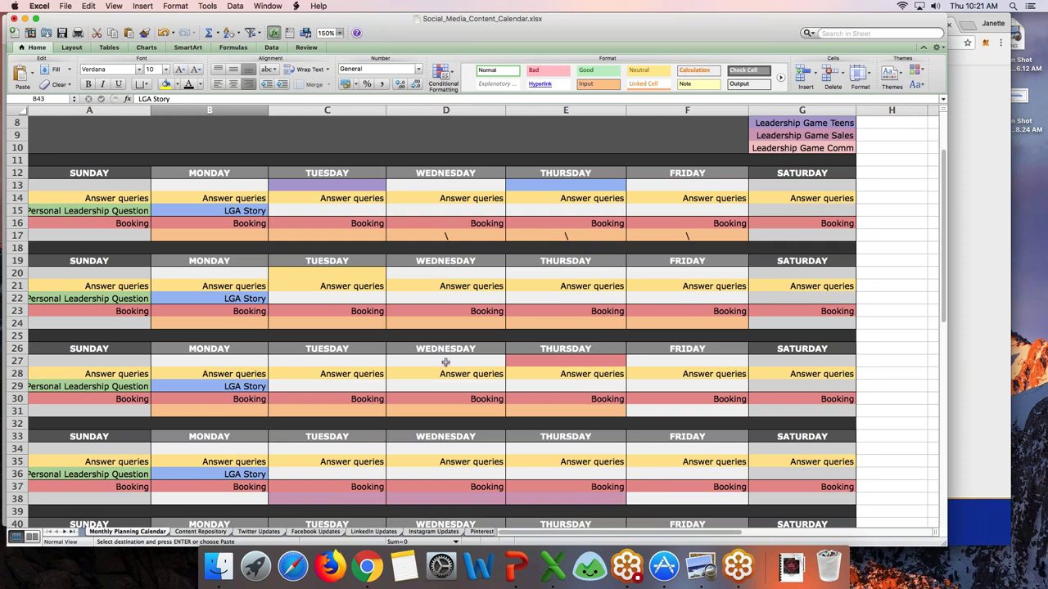
# Step: Replace the Leadership Game Teens entry in the calendar key, cell G8, with Leaders Question
pyautogui.scroll(3, 640, 333)
pyautogui.click(851, 205)
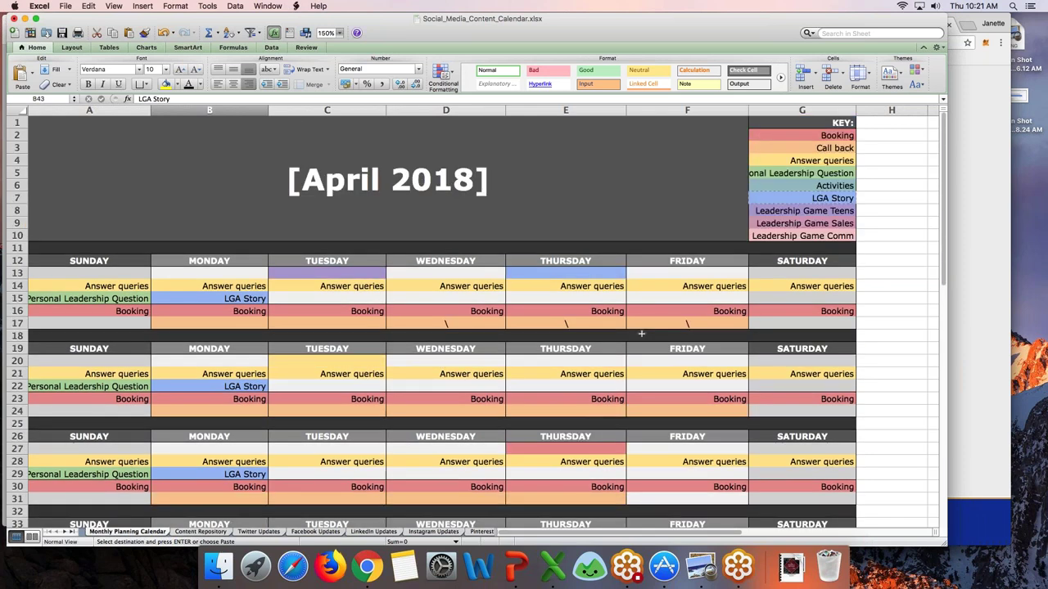
pyautogui.click(828, 211)
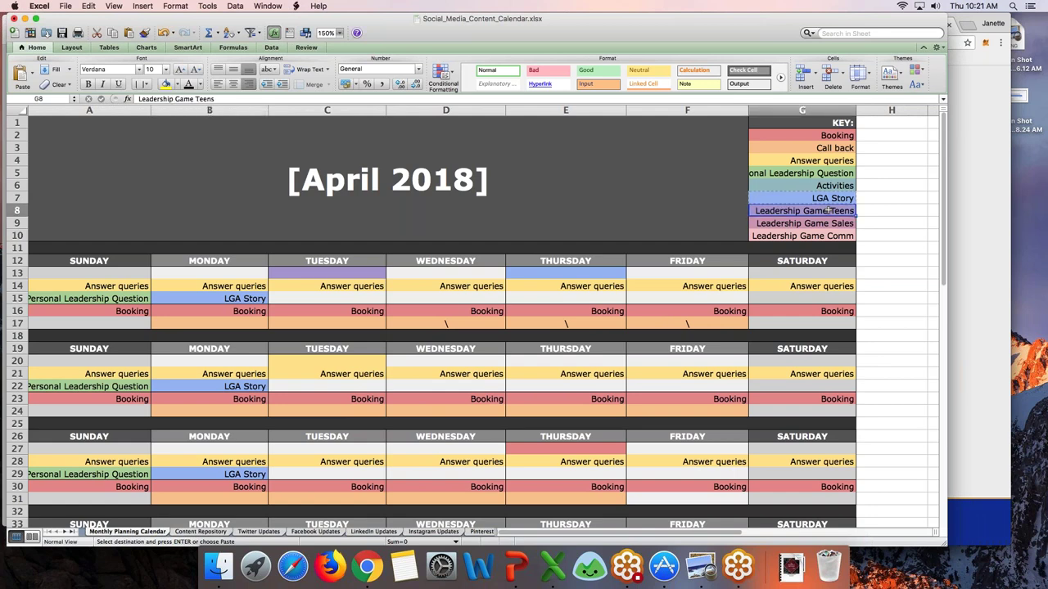
pyautogui.press('Down')
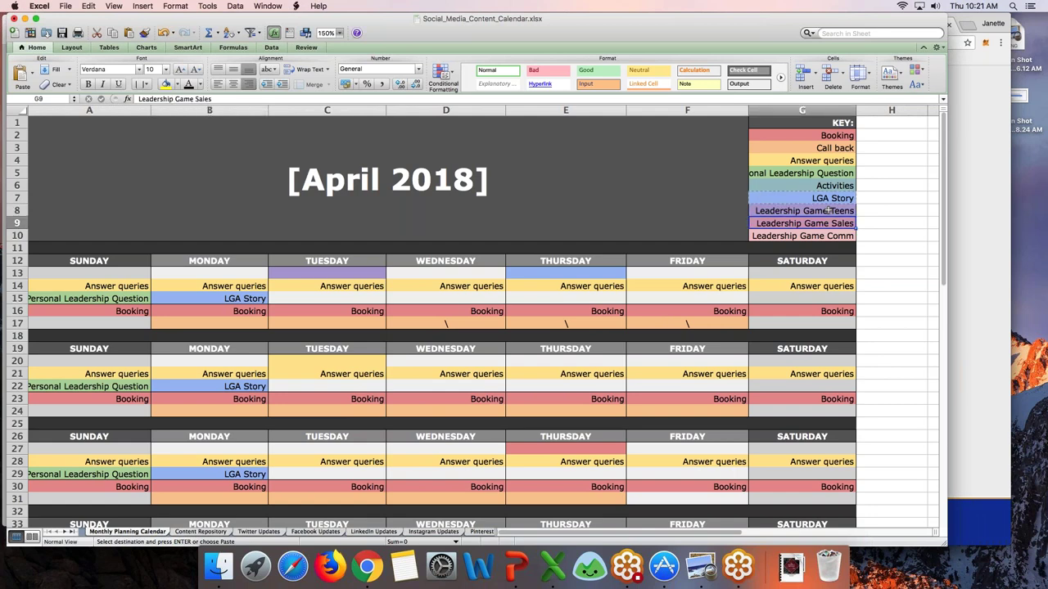
pyautogui.click(828, 211)
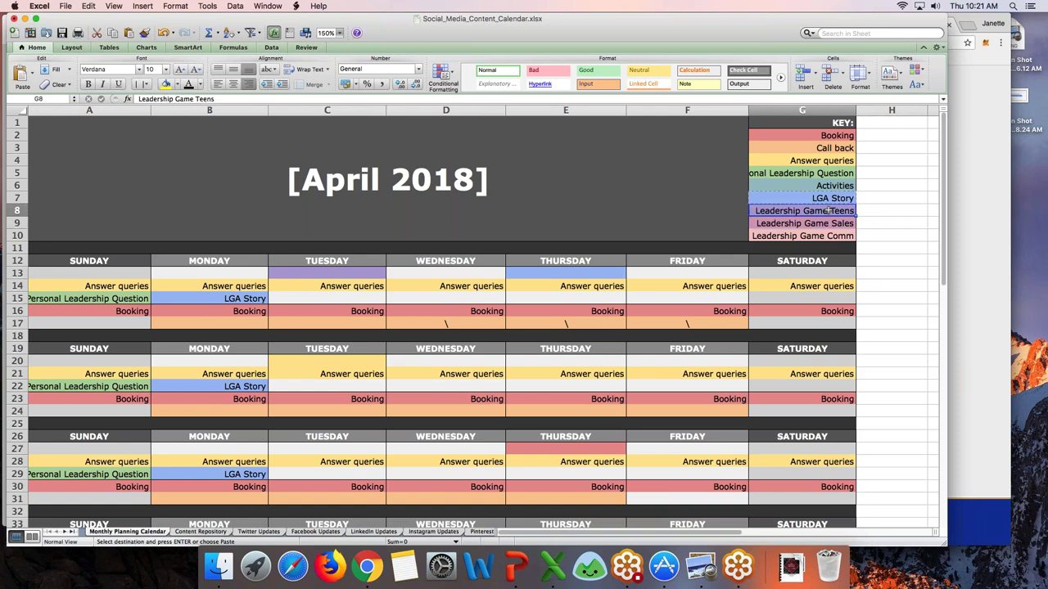
pyautogui.write('Leaders Qy')
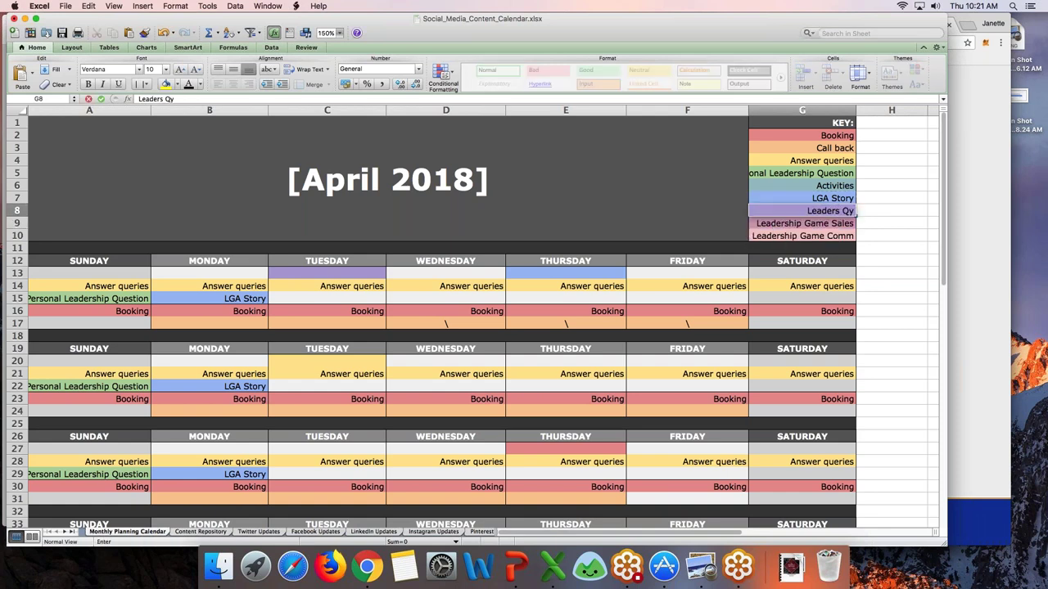
pyautogui.press('BackSpace')
pyautogui.write('uestion')
pyautogui.press('Return')
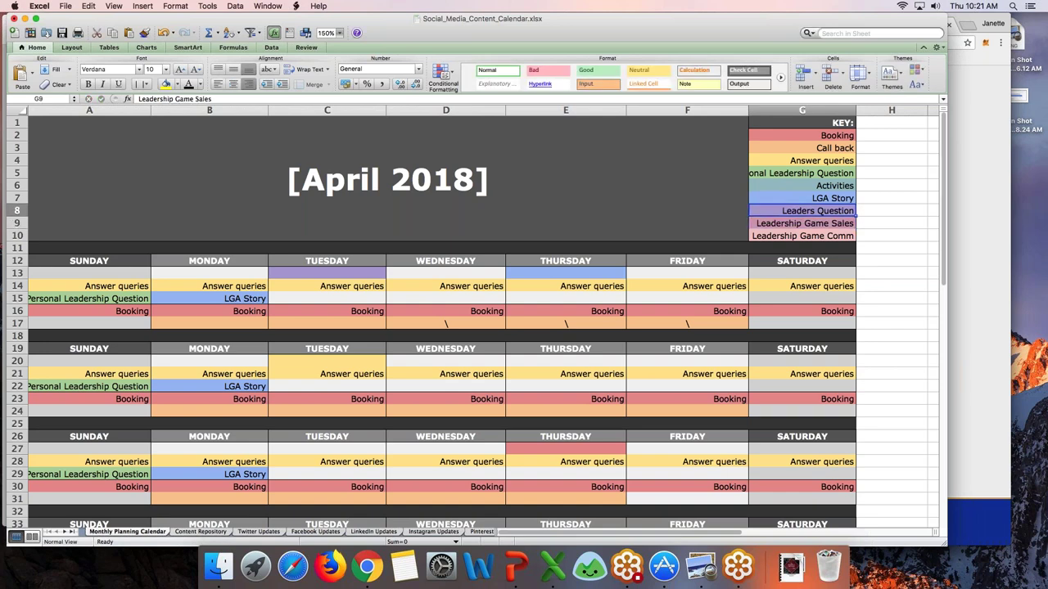
# Step: Copy Leaders Question from the key into the Tuesday cells of the first three weeks, C15, C22 and C29
pyautogui.press('super+c')
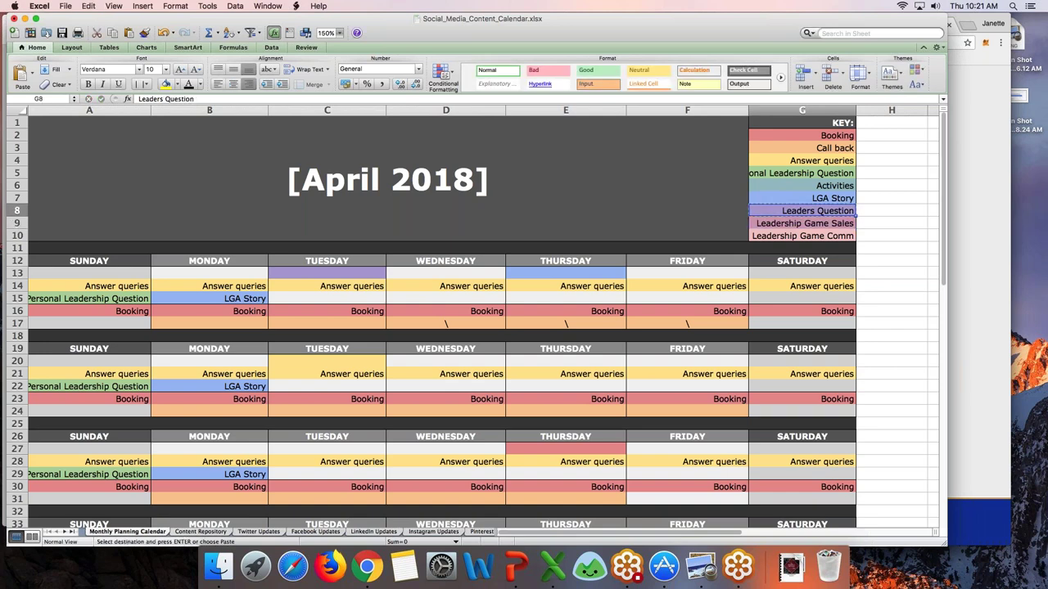
pyautogui.click(348, 300)
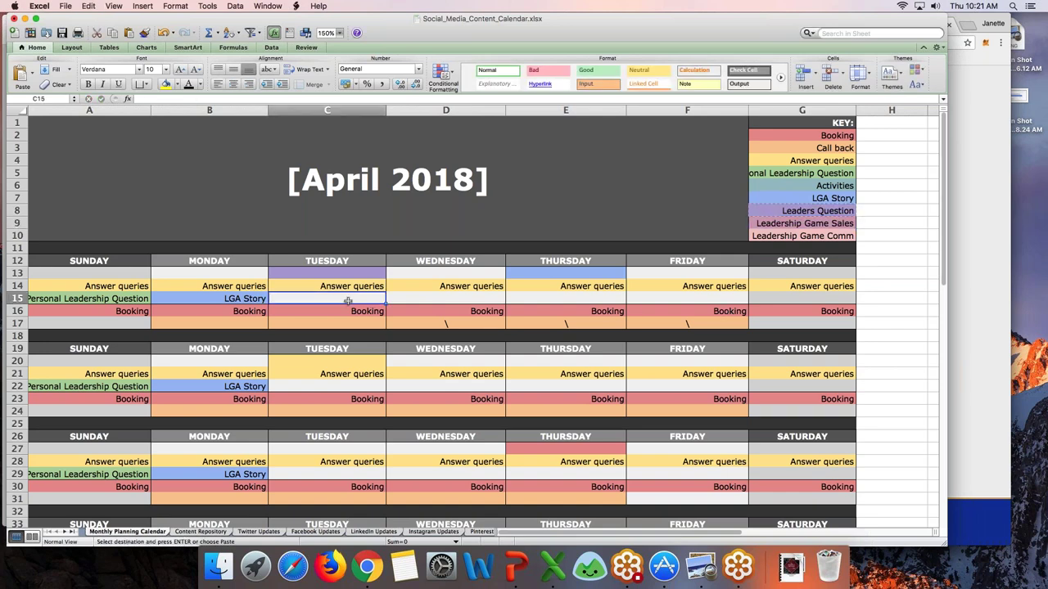
pyautogui.press('super+v')
pyautogui.click(342, 386)
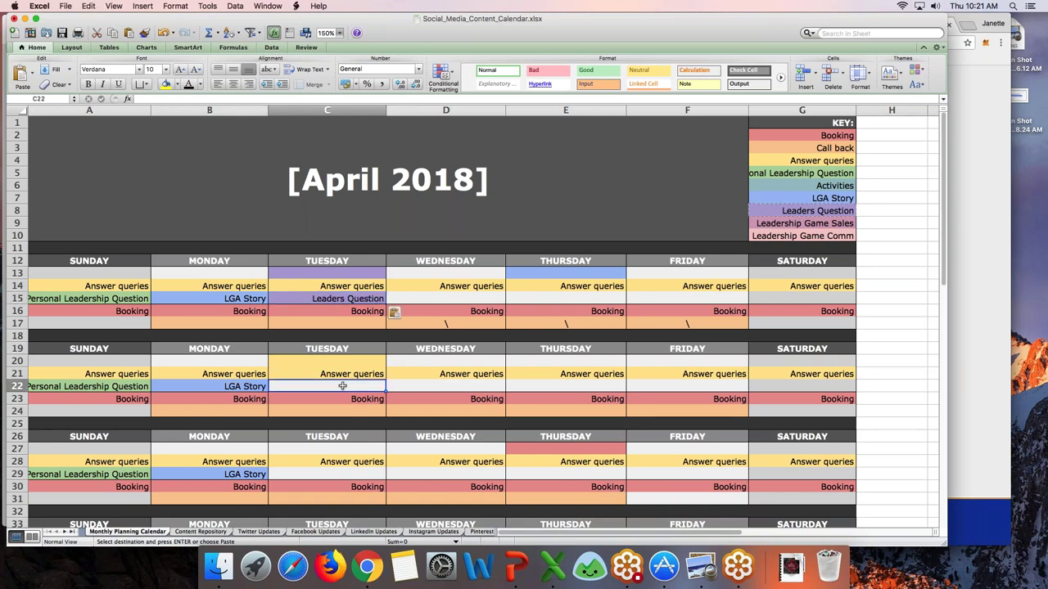
pyautogui.press('super+v')
pyautogui.click(328, 399)
pyautogui.click(327, 448)
pyautogui.click(328, 474)
pyautogui.press('super+v')
pyautogui.press('Down')
pyautogui.press('Down')
pyautogui.press('Down')
pyautogui.press('Down')
pyautogui.press('Down')
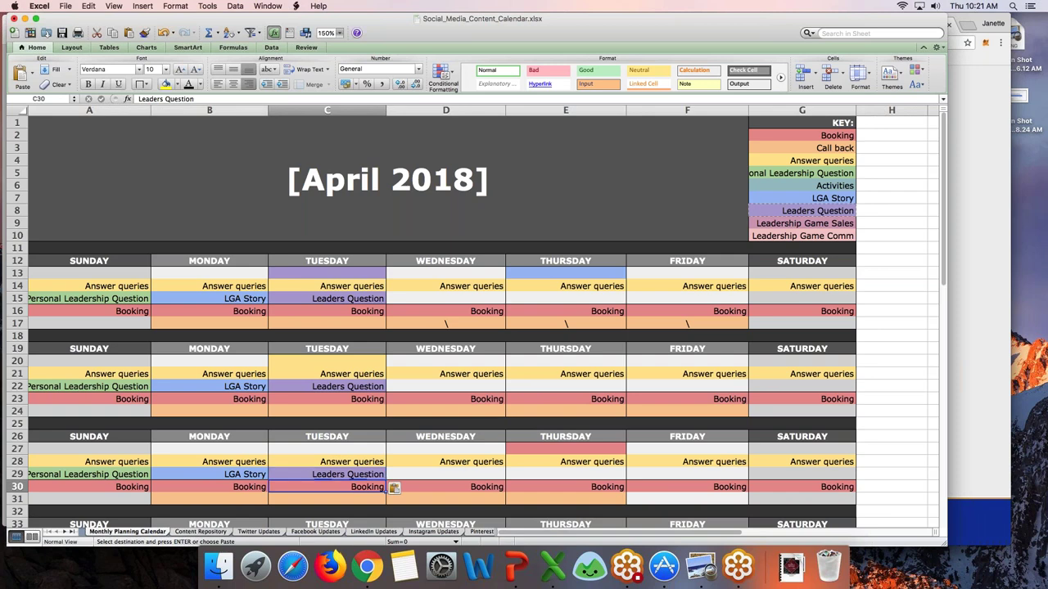
pyautogui.press('Down')
pyautogui.press('Down')
pyautogui.press('Down')
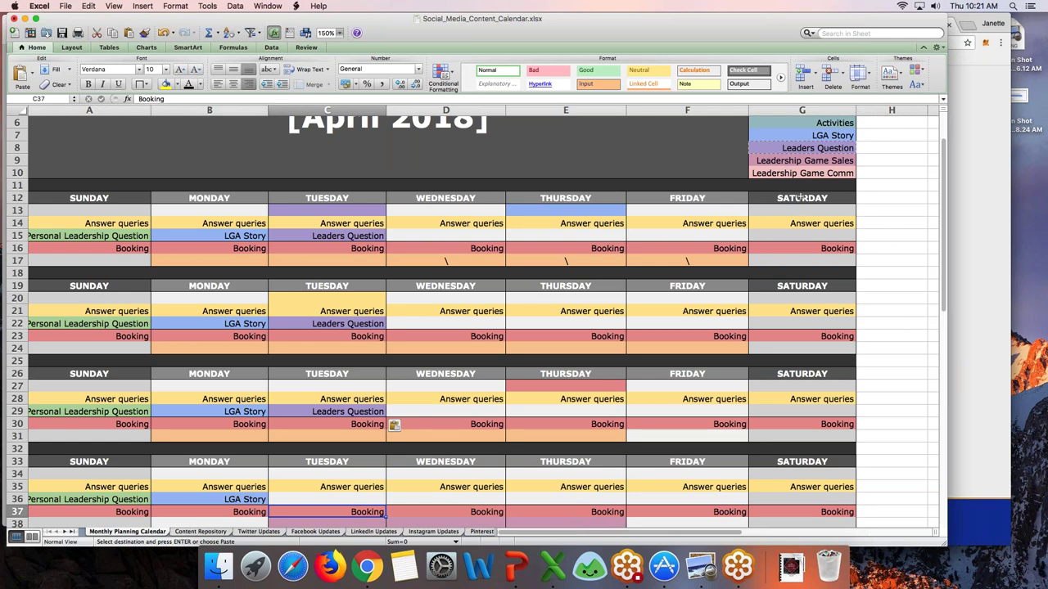
# Step: Change the Leaders Question entry in the calendar key, cell G8, to Accollade
pyautogui.doubleClick(785, 150)
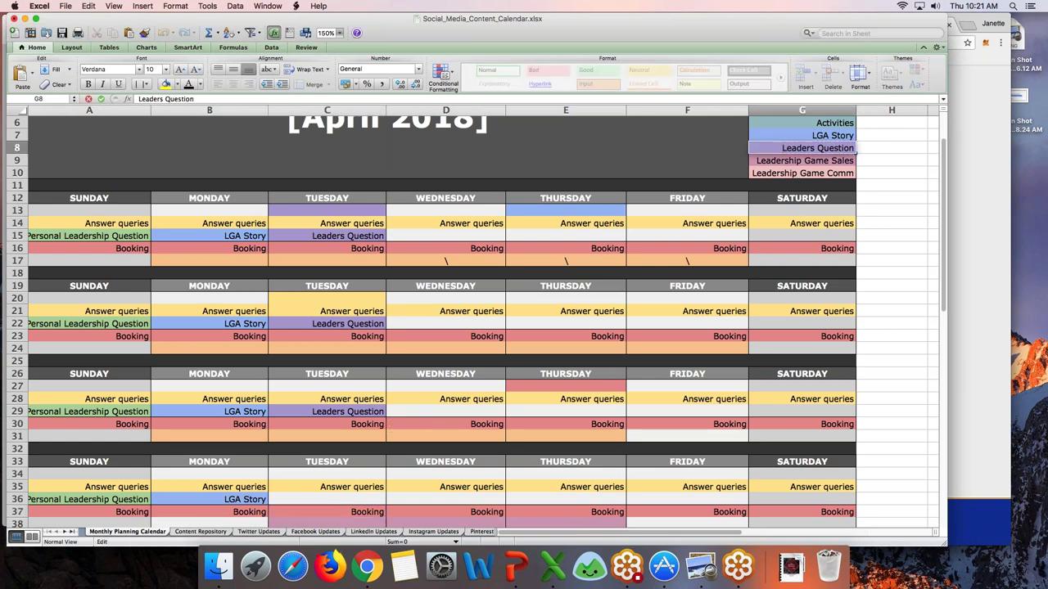
pyautogui.write('Accol')
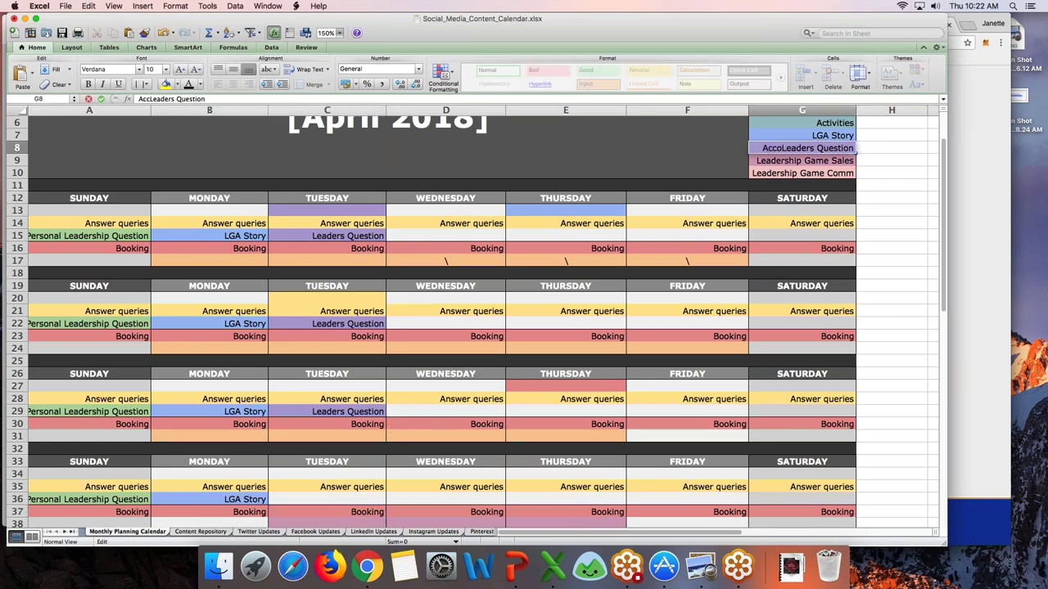
pyautogui.write('ade')
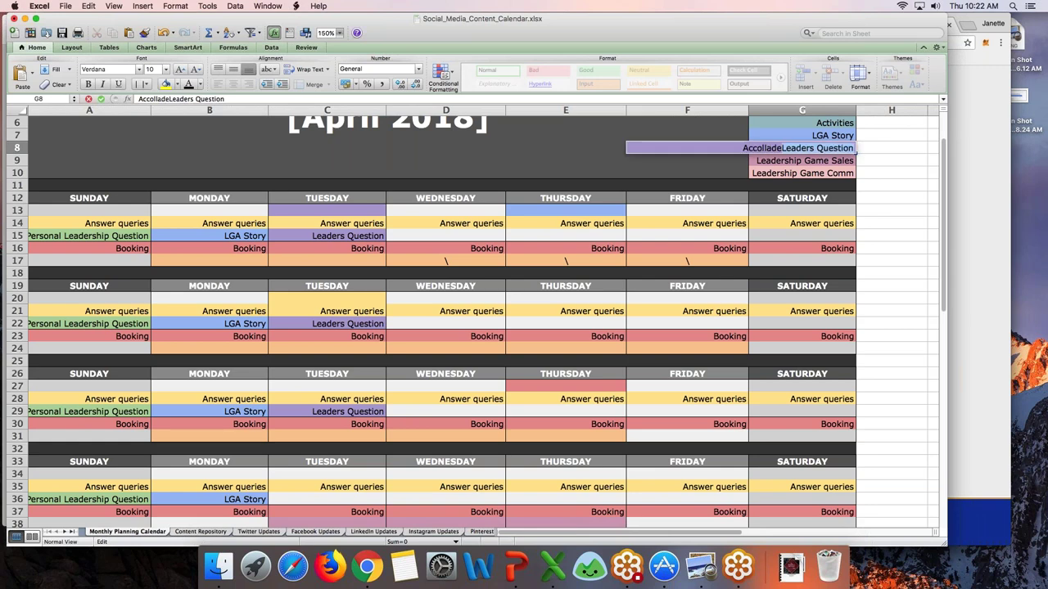
pyautogui.hotkey('shift', 'End')
pyautogui.press('Delete')
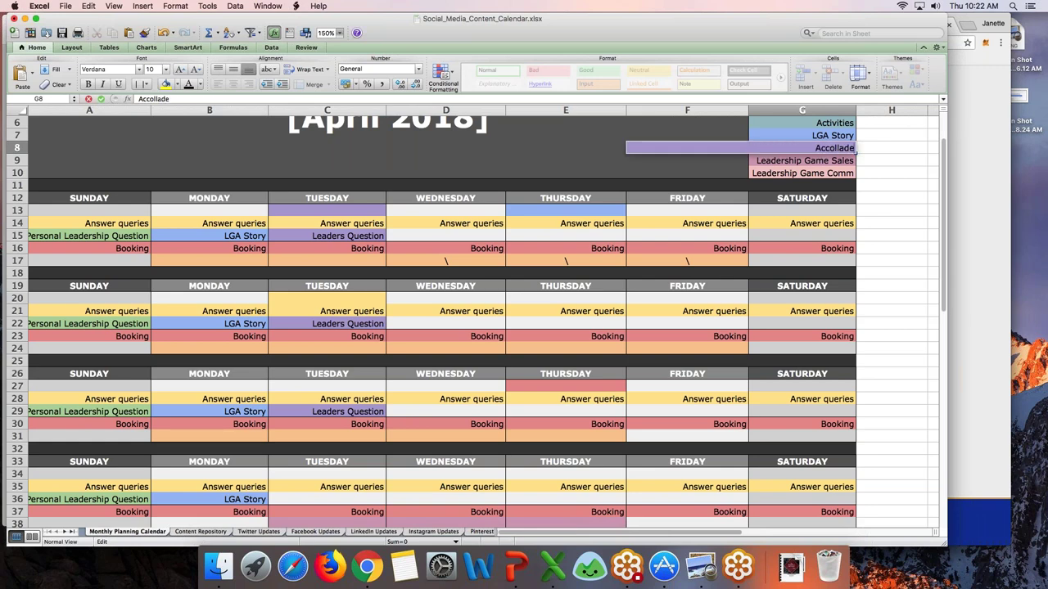
pyautogui.press('Return')
# Step: Copy Accollade from the key into the Tuesday cells of the first three weeks, C15, C22 and C29
pyautogui.click(802, 147)
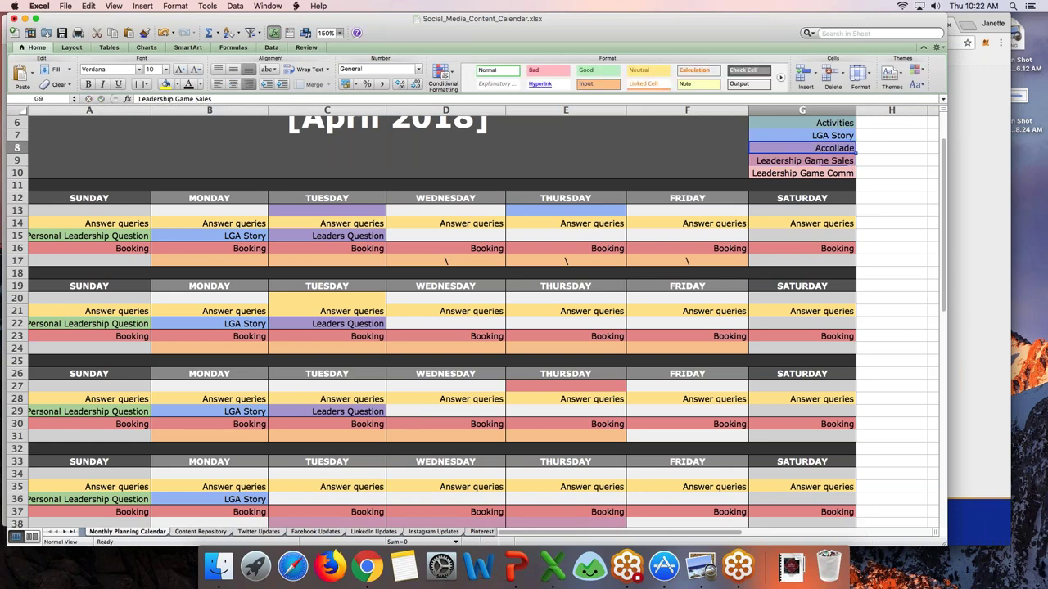
pyautogui.press('super+c')
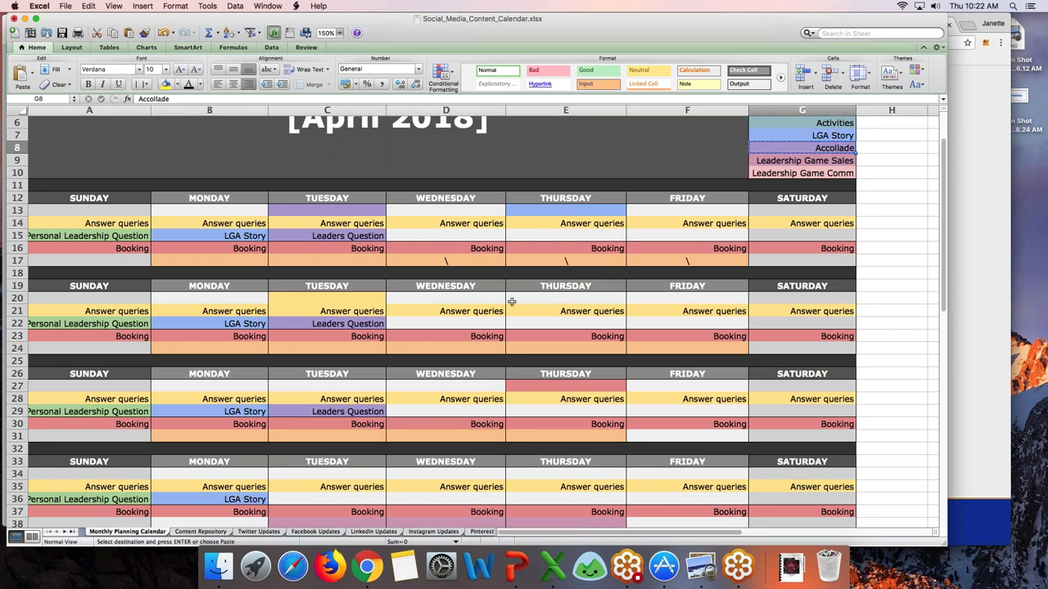
pyautogui.click(302, 234)
pyautogui.press('super+v')
pyautogui.press('Return')
pyautogui.press('Down')
pyautogui.press('Down')
pyautogui.press('Down')
pyautogui.press('Down')
pyautogui.press('Down')
pyautogui.press('Down')
pyautogui.press('super+v')
pyautogui.press('Return')
pyautogui.press('Down')
pyautogui.press('Down')
pyautogui.press('Down')
pyautogui.press('Down')
pyautogui.press('Down')
pyautogui.press('Down')
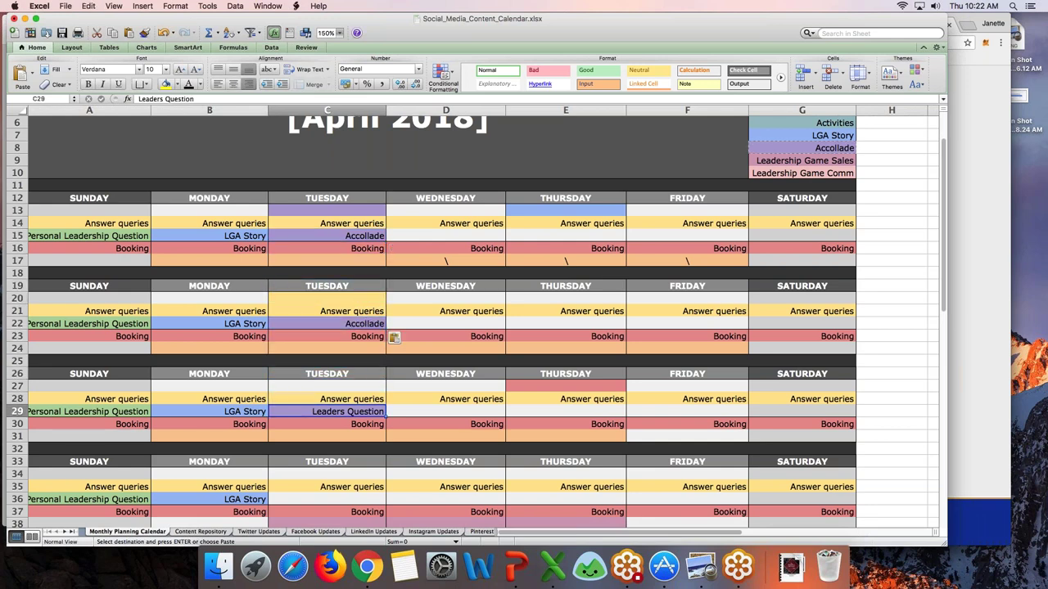
pyautogui.press('super+v')
pyautogui.press('Return')
# Step: Paste the copied Accollade entry into the fourth and fifth weeks' Tuesday cells, C36 and C43
pyautogui.press('Down')
pyautogui.press('Down')
pyautogui.press('Down')
pyautogui.press('Down')
pyautogui.press('Down')
pyautogui.press('Down')
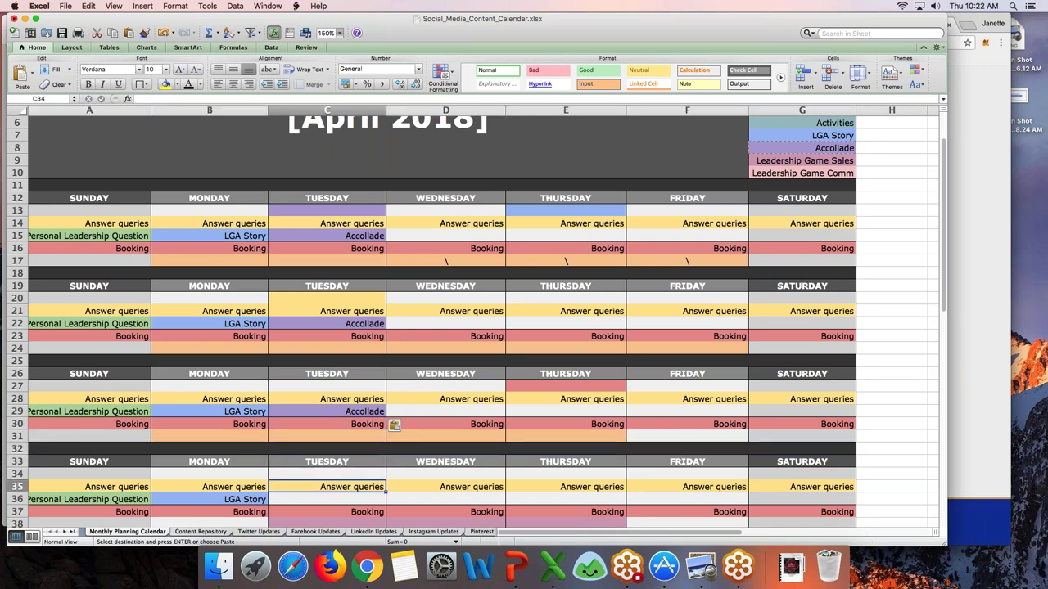
pyautogui.press('super+v')
pyautogui.press('Return')
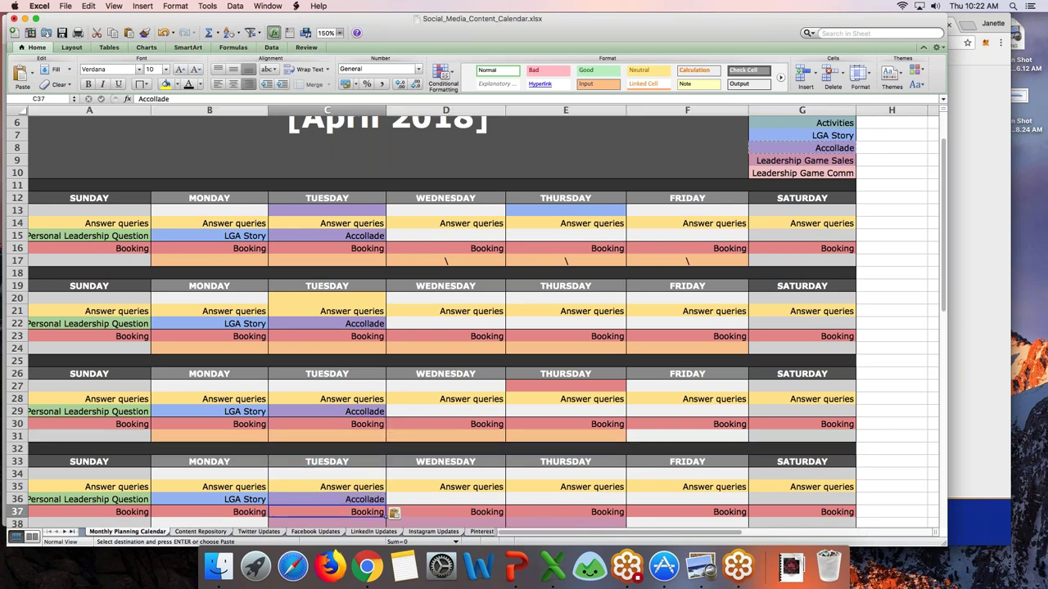
pyautogui.press('Down')
pyautogui.press('Down')
pyautogui.press('Down')
pyautogui.press('Down')
pyautogui.press('Down')
pyautogui.press('Down')
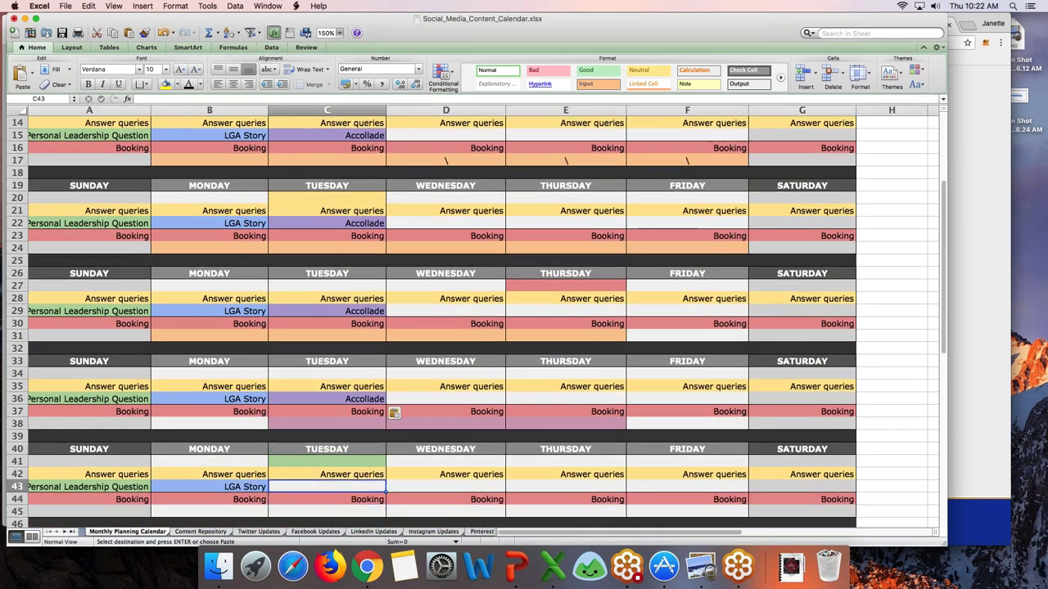
pyautogui.press('super+v')
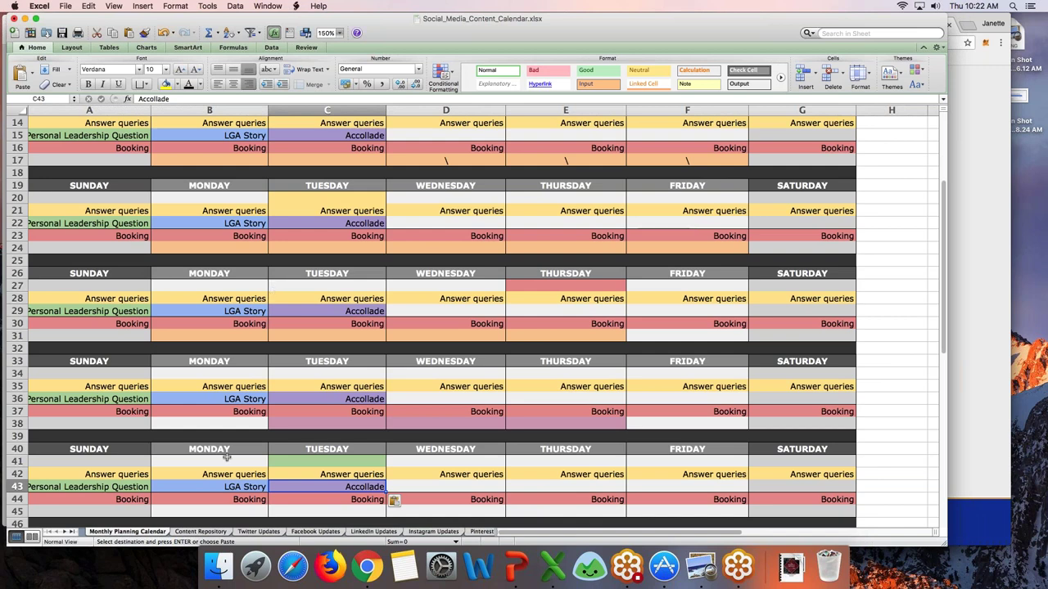
# Step: Enter Accollade as a new content type in cell A4 of the Content Repository sheet
pyautogui.hotkey('ctrl', 'pagedown')
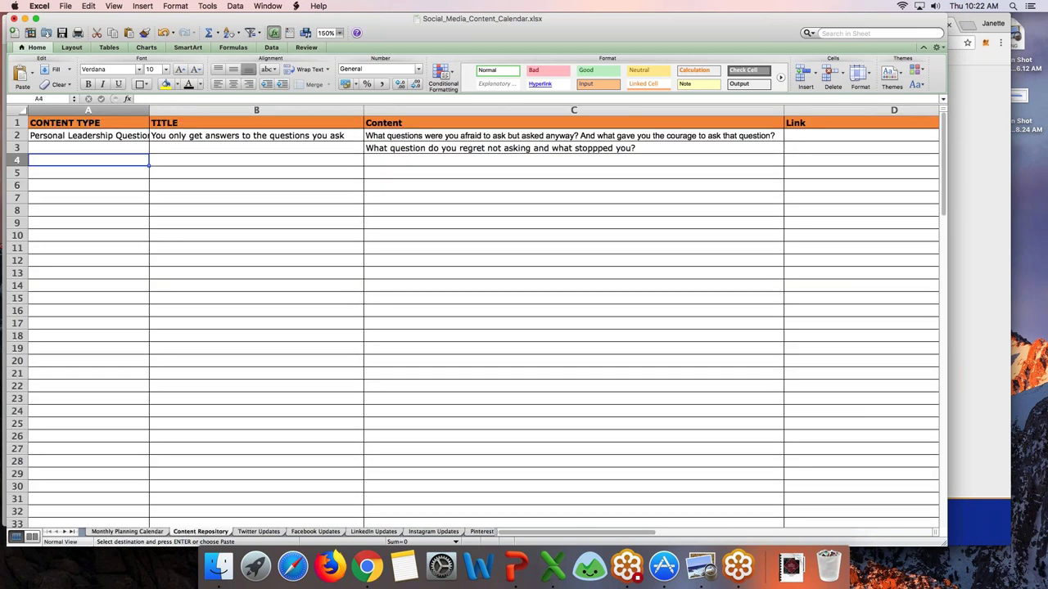
pyautogui.click(117, 146)
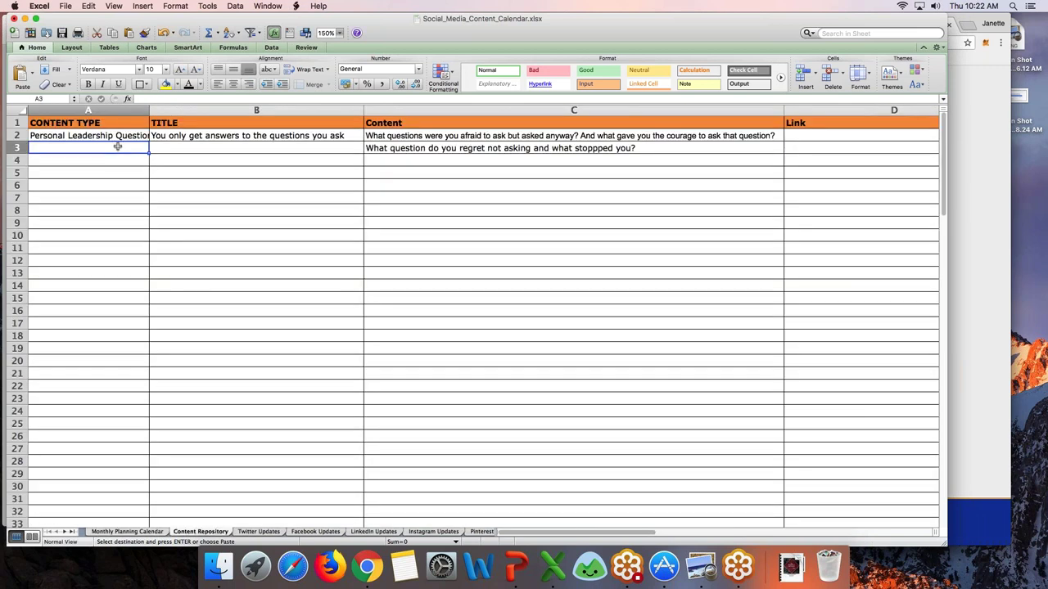
pyautogui.click(115, 160)
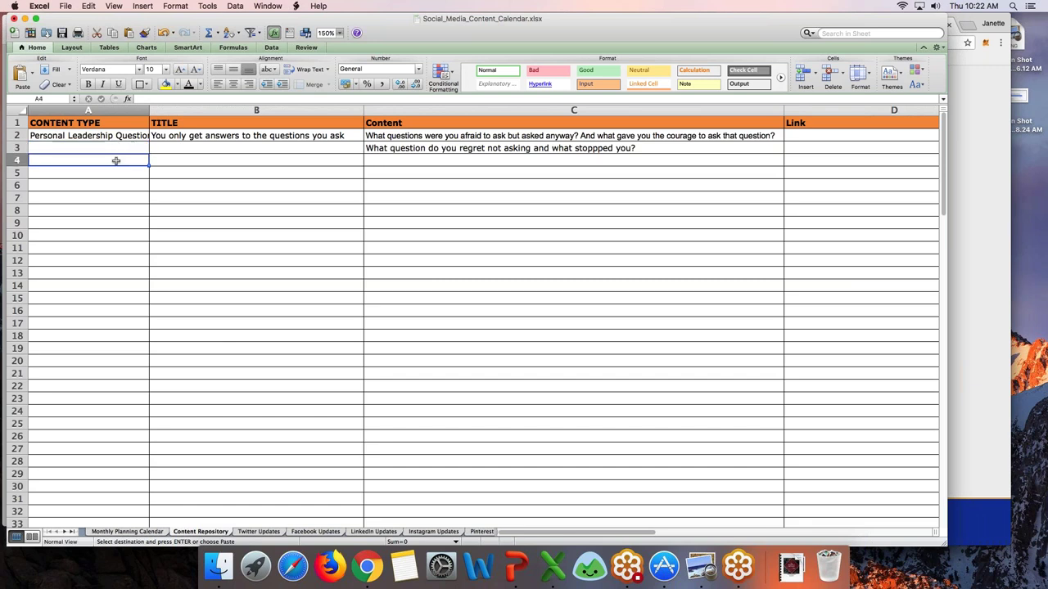
pyautogui.write('Accollade')
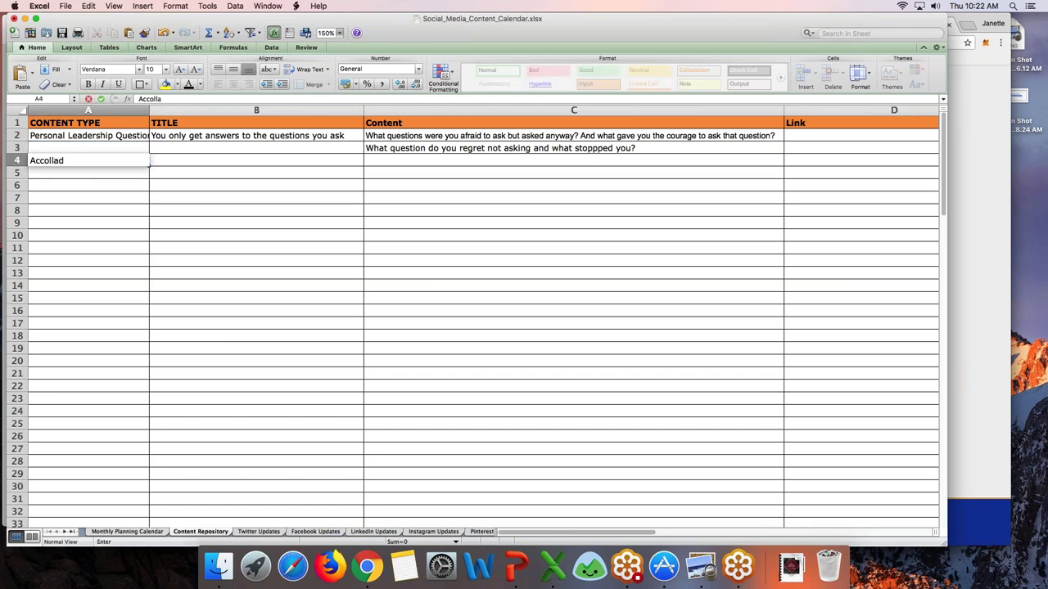
pyautogui.press('Return')
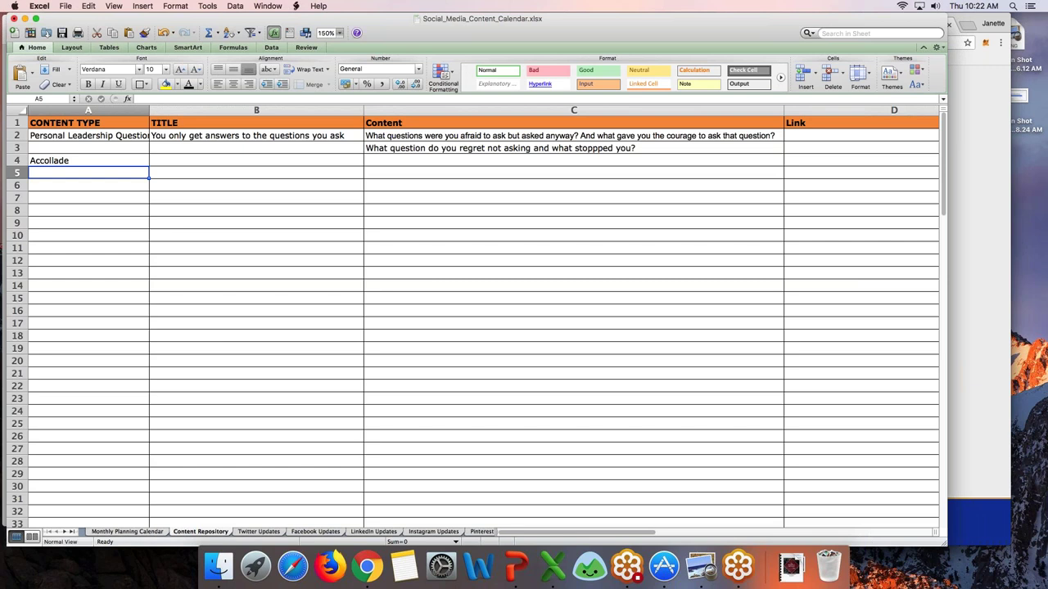
# Step: Change the Accollade entry in the Monthly Planning Calendar's key, cell G8, to Recognition
pyautogui.click(127, 532)
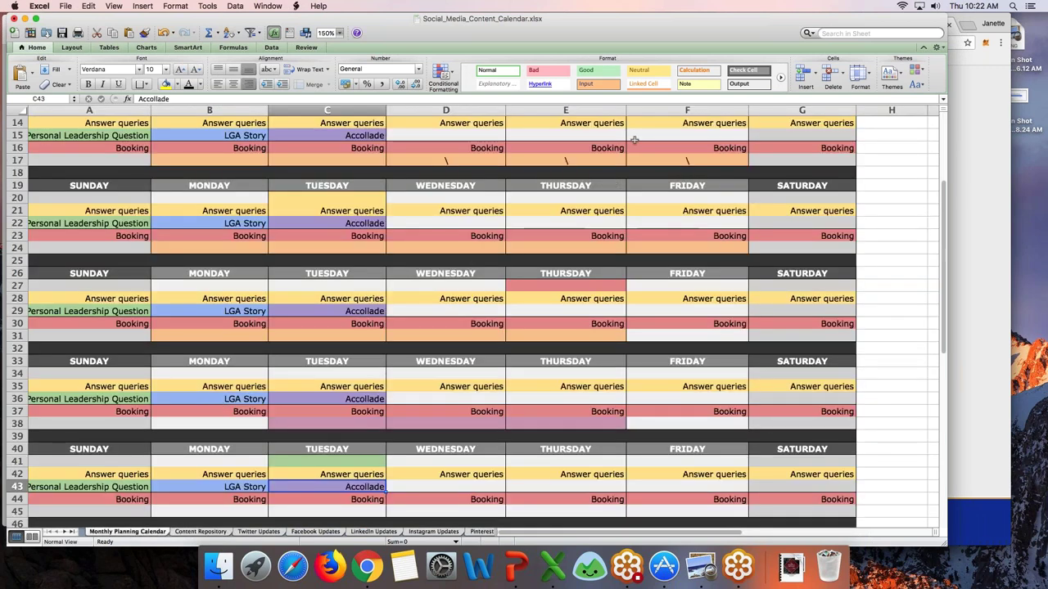
pyautogui.scroll(5, 728, 168)
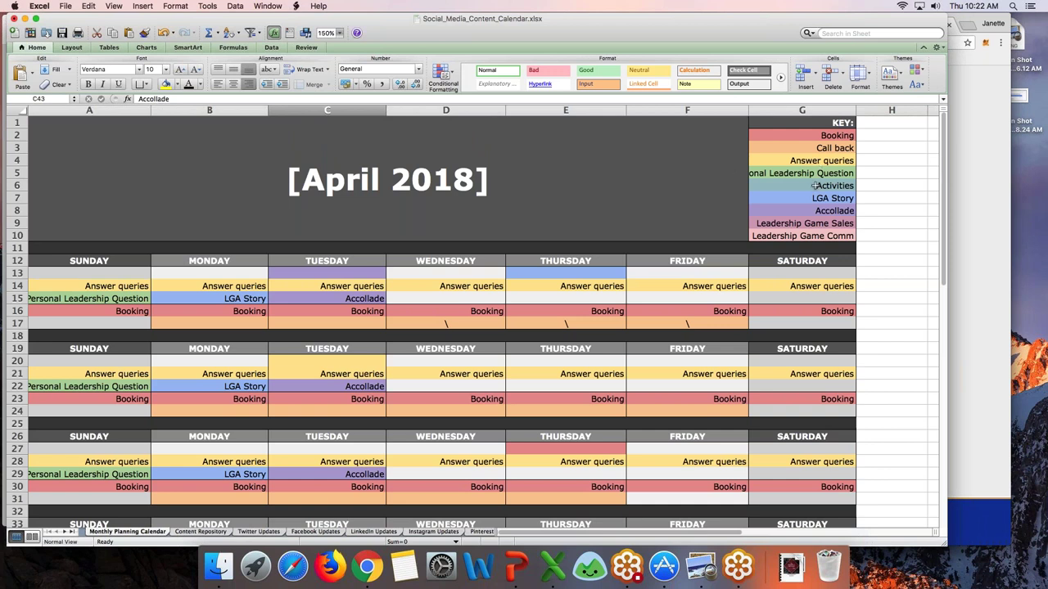
pyautogui.click(817, 210)
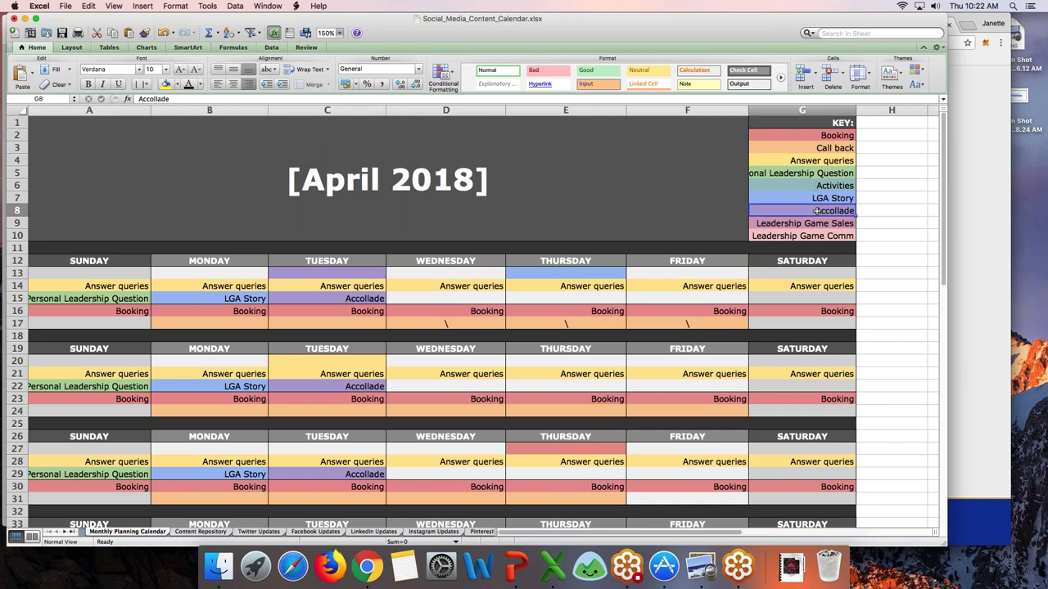
pyautogui.doubleClick(817, 210)
pyautogui.write('Reconit')
pyautogui.press('BackSpace')
pyautogui.press('BackSpace')
pyautogui.press('BackSpace')
pyautogui.write('gnition')
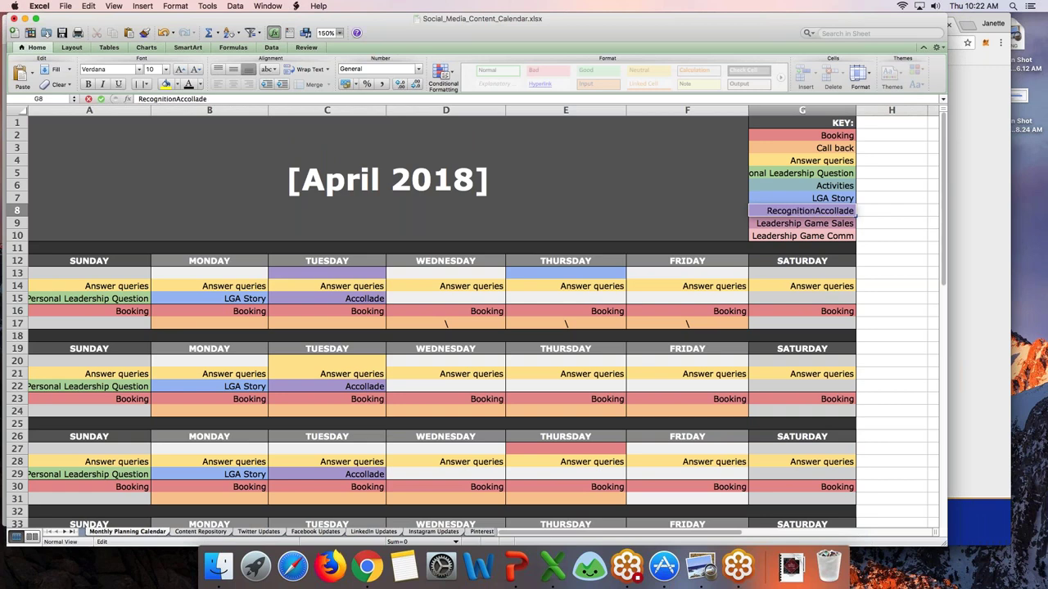
pyautogui.hotkey('shift', 'Right')
pyautogui.hotkey('shift', 'Right')
pyautogui.hotkey('shift', 'Right')
pyautogui.hotkey('shift', 'Right')
pyautogui.hotkey('shift', 'Right')
pyautogui.hotkey('shift', 'Right')
pyautogui.hotkey('shift', 'Right')
pyautogui.hotkey('shift', 'Right')
pyautogui.hotkey('shift', 'Right')
pyautogui.press('BackSpace')
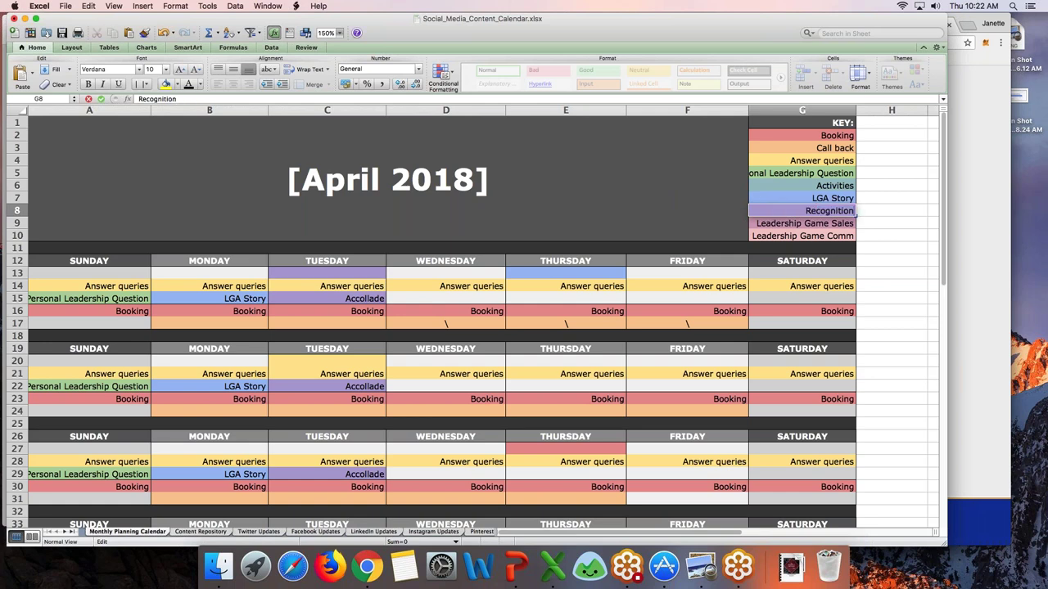
# Step: Copy Recognition from the key and paste it over the Tuesday Accollade entries in C15 and C22
pyautogui.doubleClick(803, 210)
pyautogui.press('super+c')
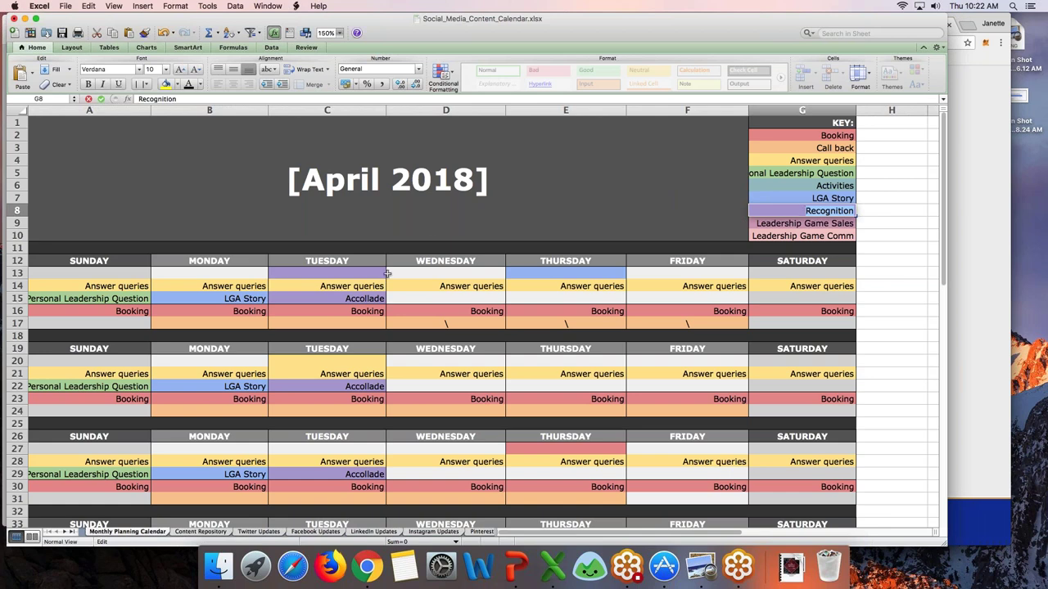
pyautogui.click(342, 298)
pyautogui.press('super+v')
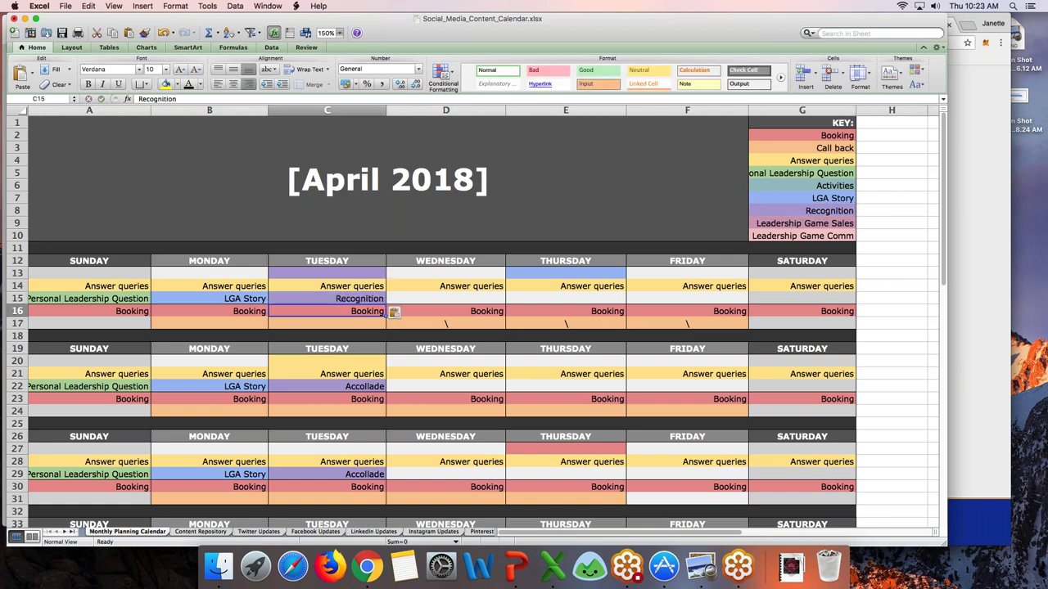
pyautogui.click(327, 386)
pyautogui.press('super+v')
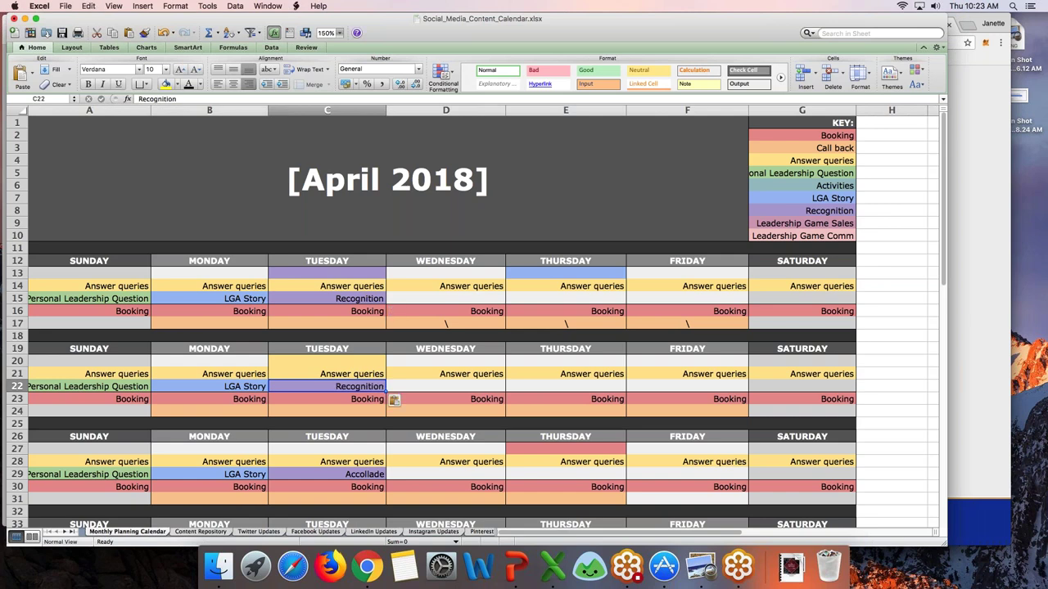
# Step: Paste Recognition over the third and fourth weeks' Tuesday Accollade entries, C29 and C36
pyautogui.press('Down')
pyautogui.press('Down')
pyautogui.press('Down')
pyautogui.press('Down')
pyautogui.press('Down')
pyautogui.press('Down')
pyautogui.press('Down')
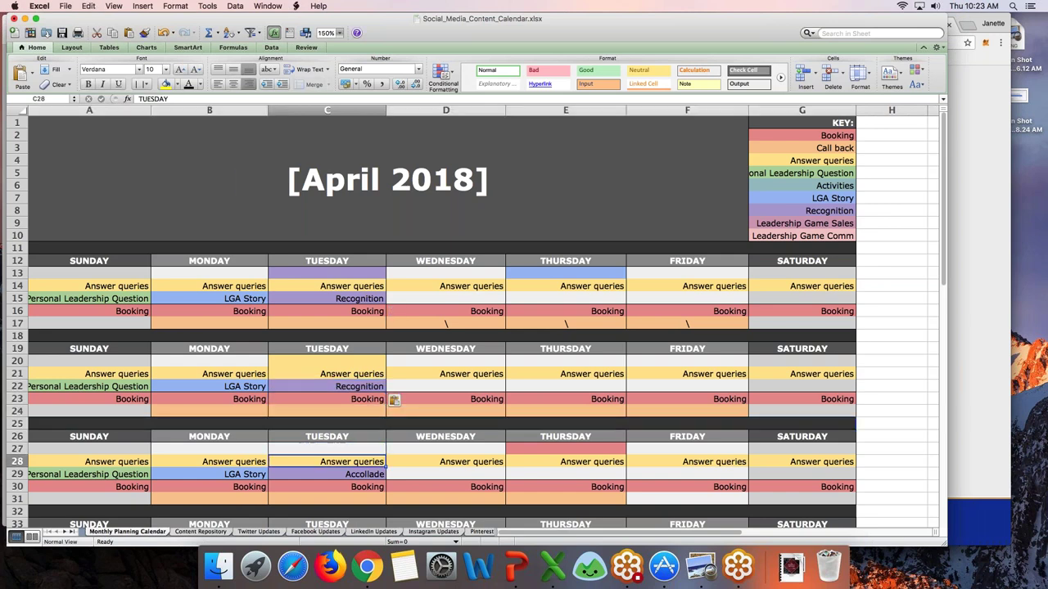
pyautogui.press('super+v')
pyautogui.press('Down')
pyautogui.press('Down')
pyautogui.press('Down')
pyautogui.press('Down')
pyautogui.press('Down')
pyautogui.press('Down')
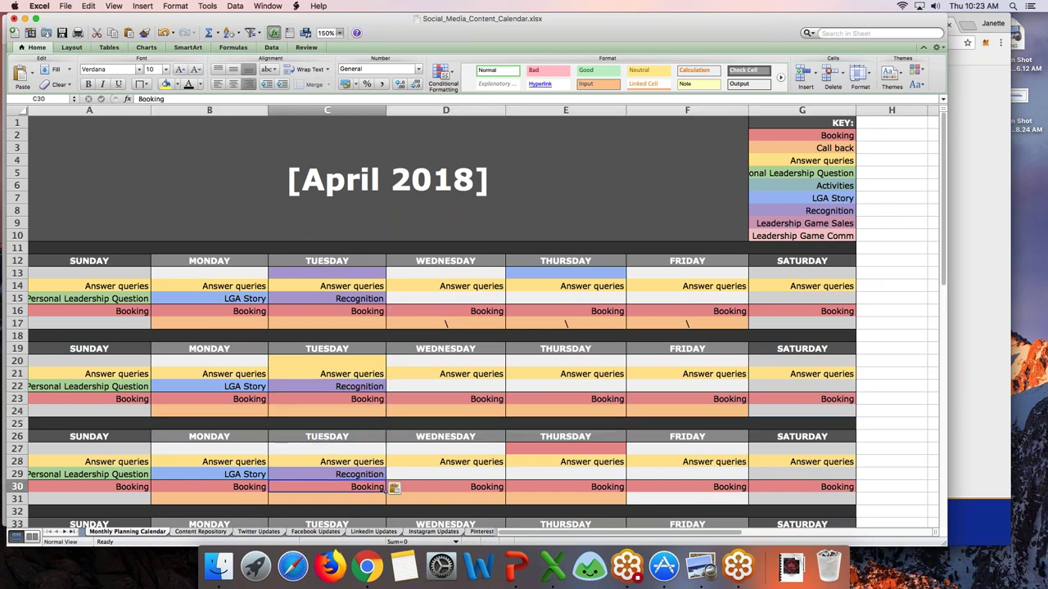
pyautogui.press('Down')
pyautogui.press('super+v')
# Step: Replace the fifth week's Tuesday Accollade entry, C43, with the copied Recognition text
pyautogui.press('Down')
pyautogui.press('Down')
pyautogui.press('Down')
pyautogui.press('Down')
pyautogui.press('Down')
pyautogui.press('Down')
pyautogui.press('Down')
pyautogui.press('Down')
pyautogui.press('Down')
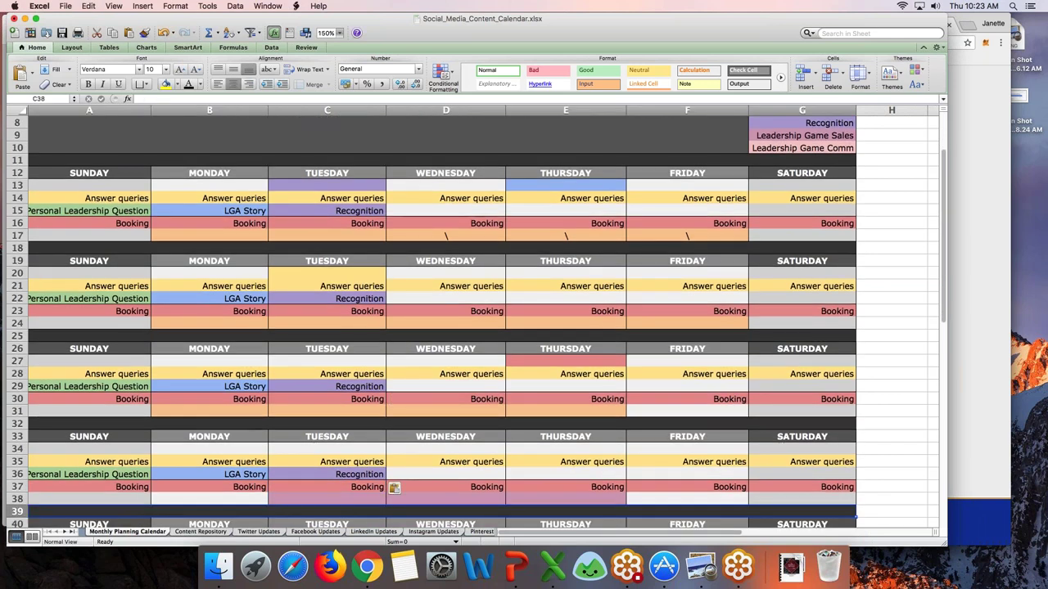
pyautogui.press('Up')
pyautogui.press('Up')
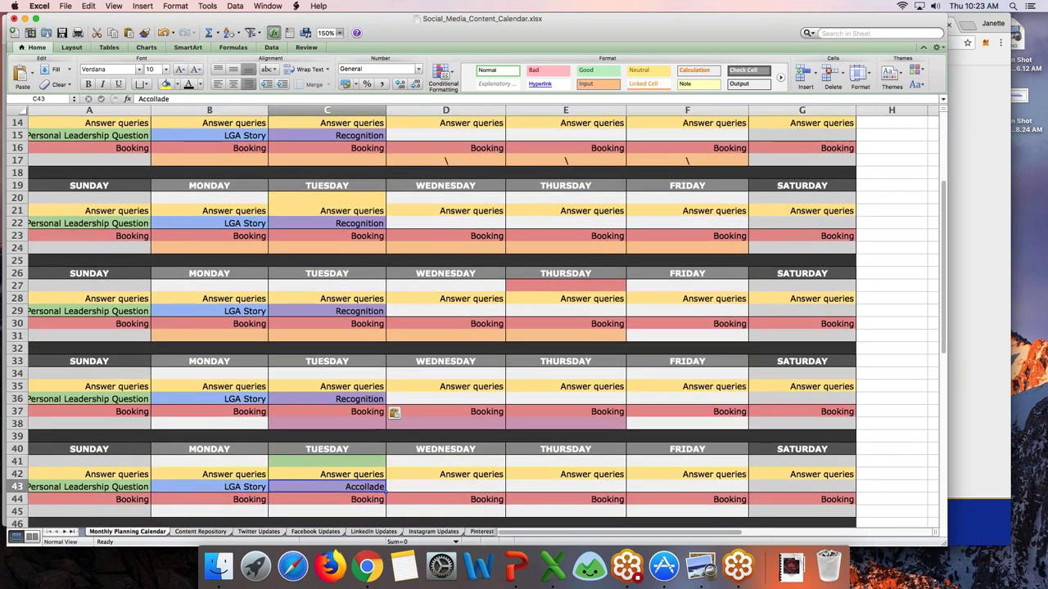
pyautogui.press('super+v')
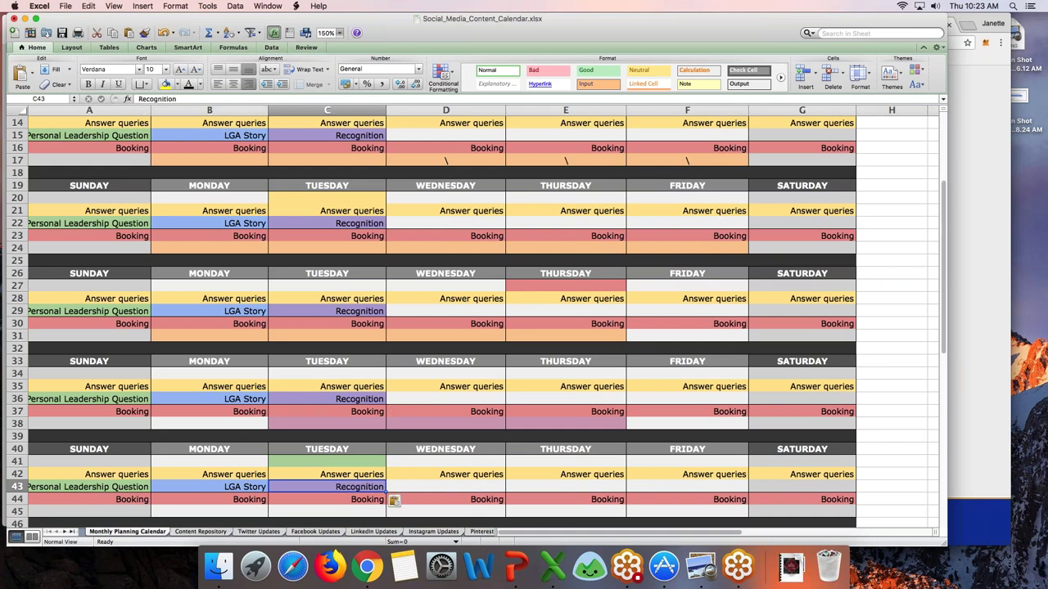
# Step: Replace the Accollade content type in cell A4 of the Content Repository sheet with Recognition
pyautogui.scroll(5, 367, 308)
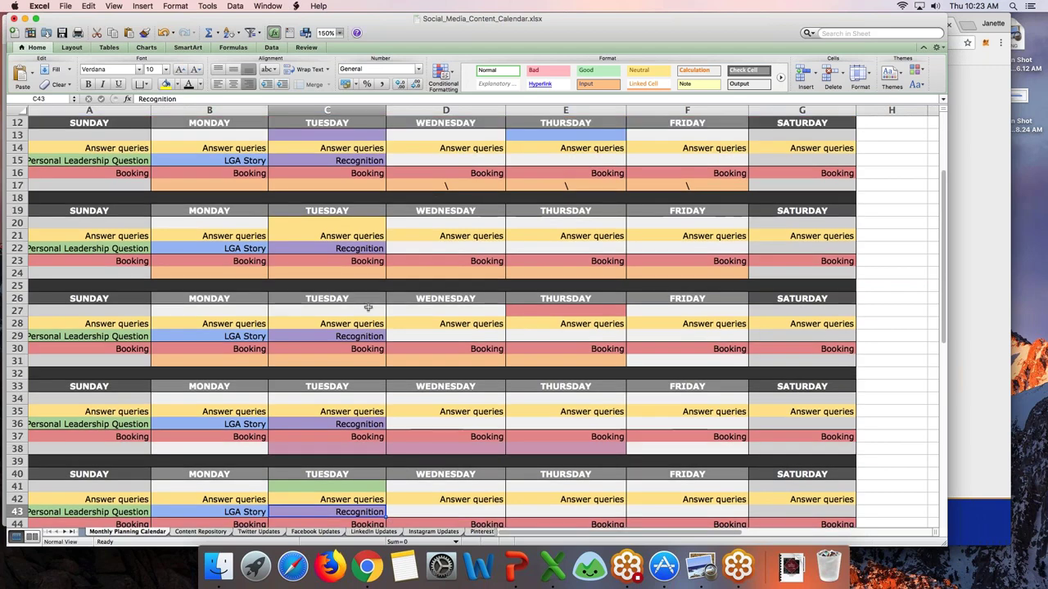
pyautogui.scroll(-3, 367, 307)
pyautogui.scroll(-4, 368, 308)
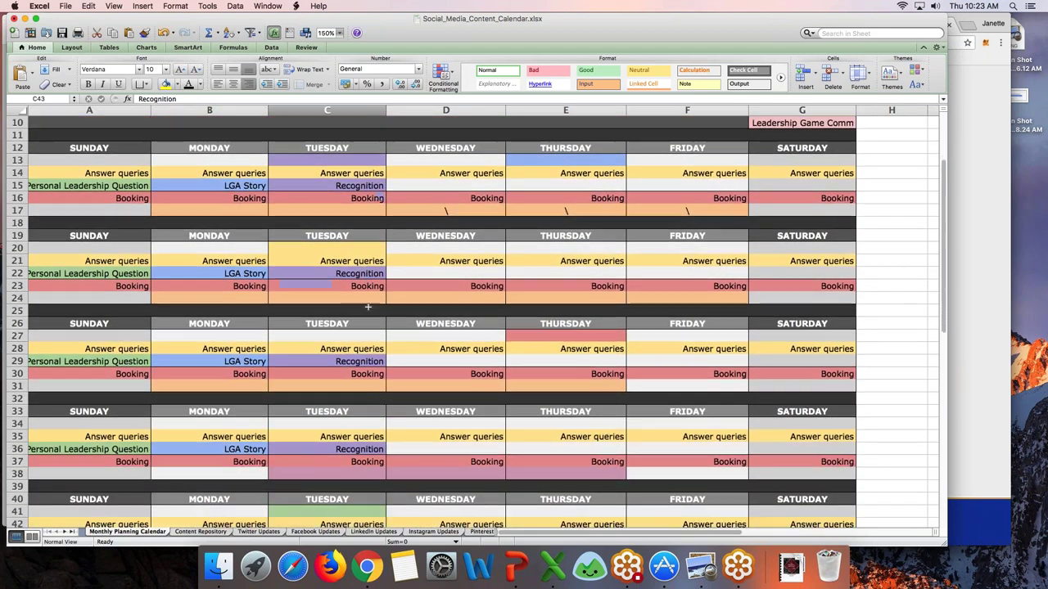
pyautogui.scroll(2, 367, 308)
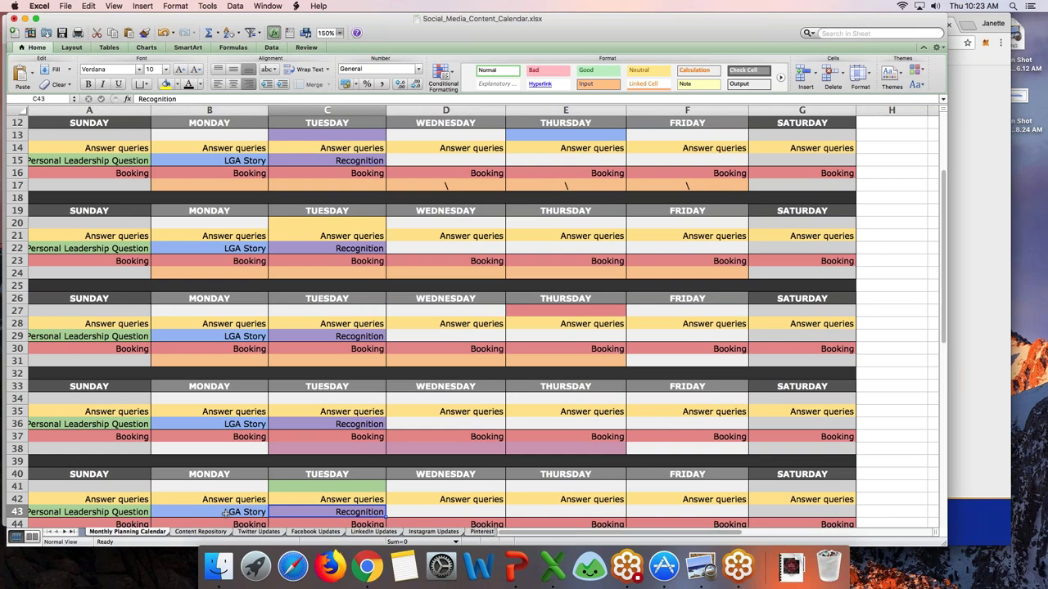
pyautogui.click(199, 532)
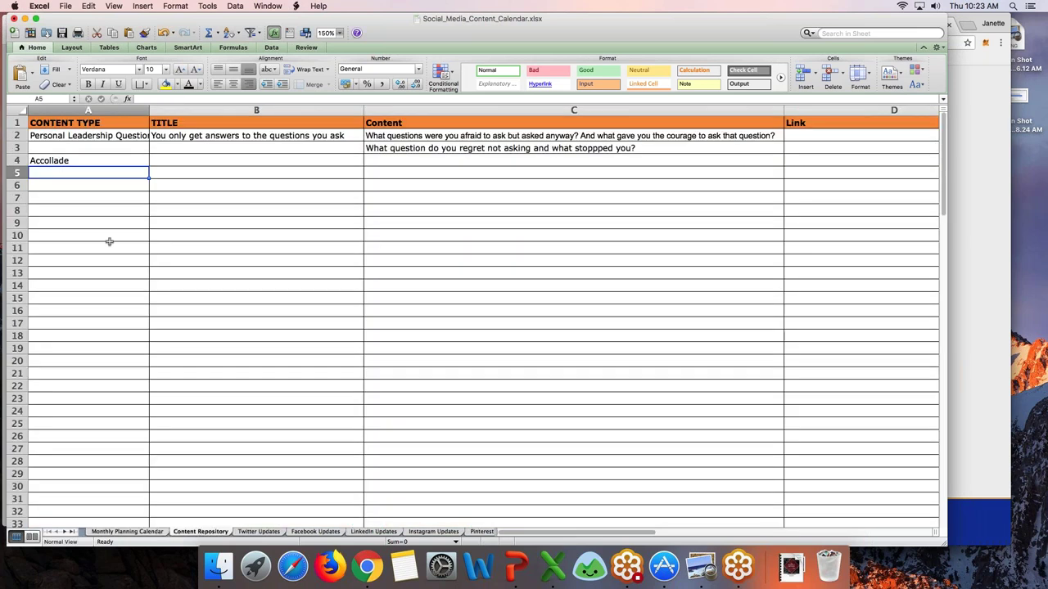
pyautogui.click(69, 160)
pyautogui.write('Reco')
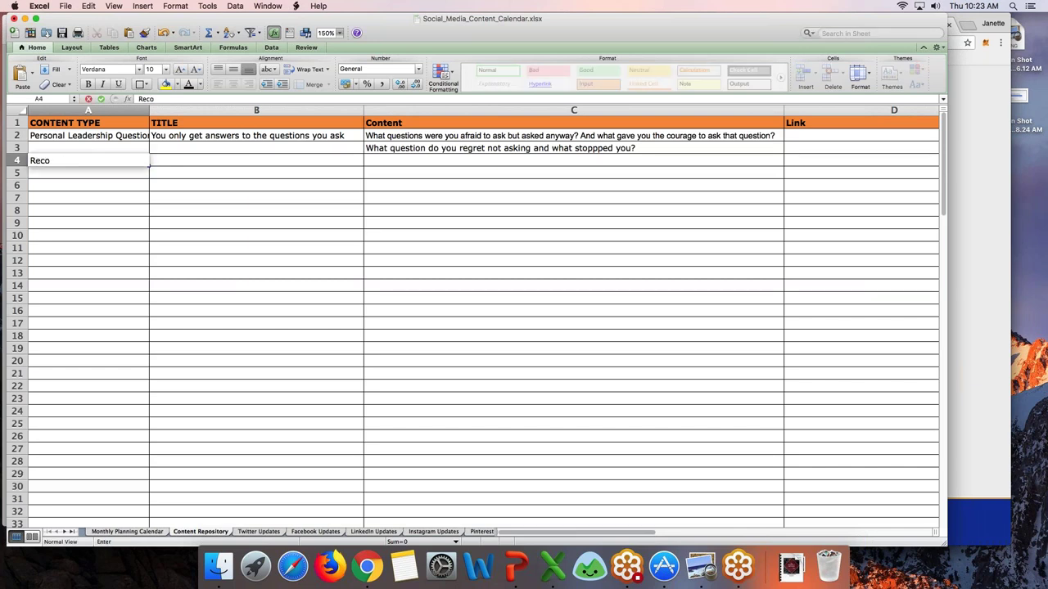
pyautogui.write('gnition')
pyautogui.press('Return')
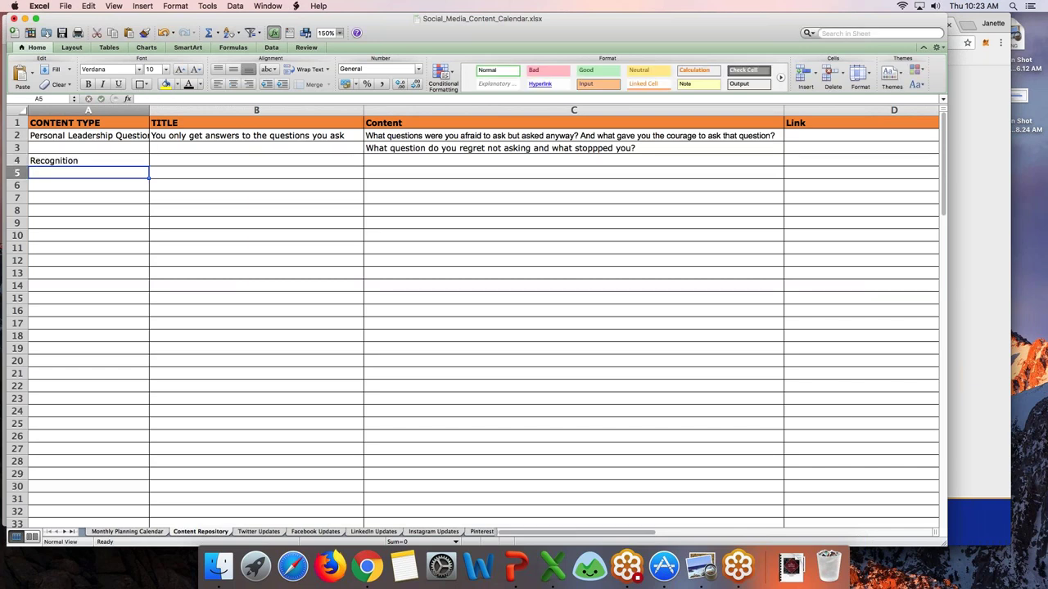
# Step: Enter the title "The Law of Sacrifice - A Leader Must Give Up to Go Up" in B4 and widen column B to fit it
pyautogui.press('Up')
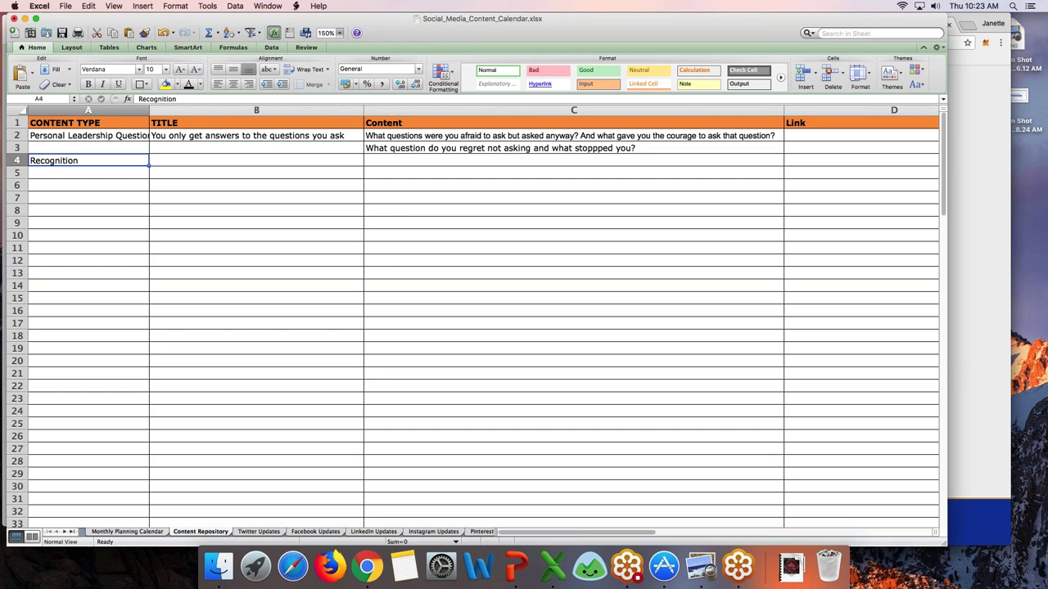
pyautogui.click(185, 159)
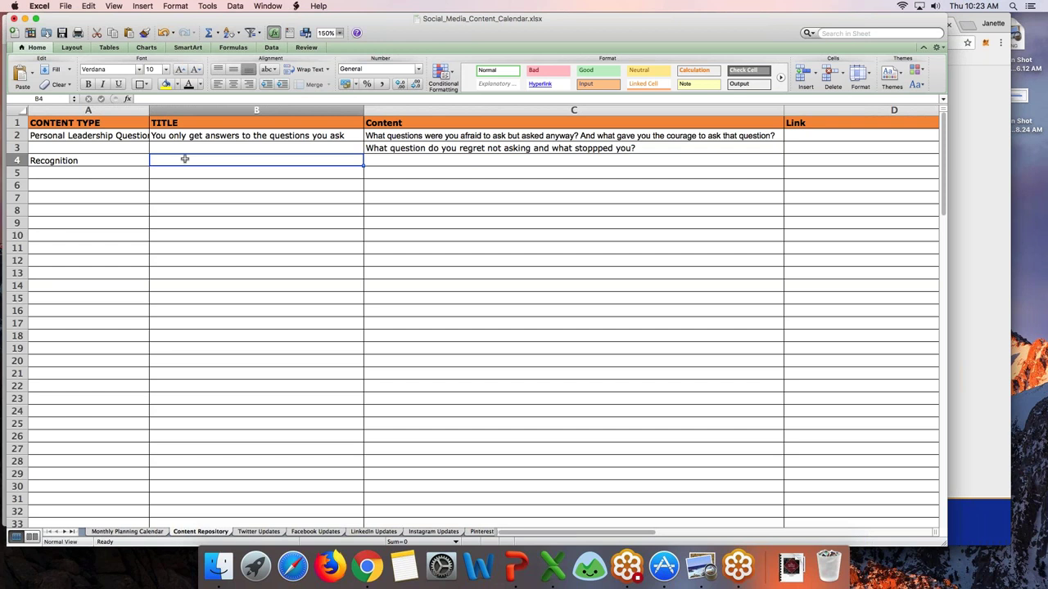
pyautogui.write('The Law')
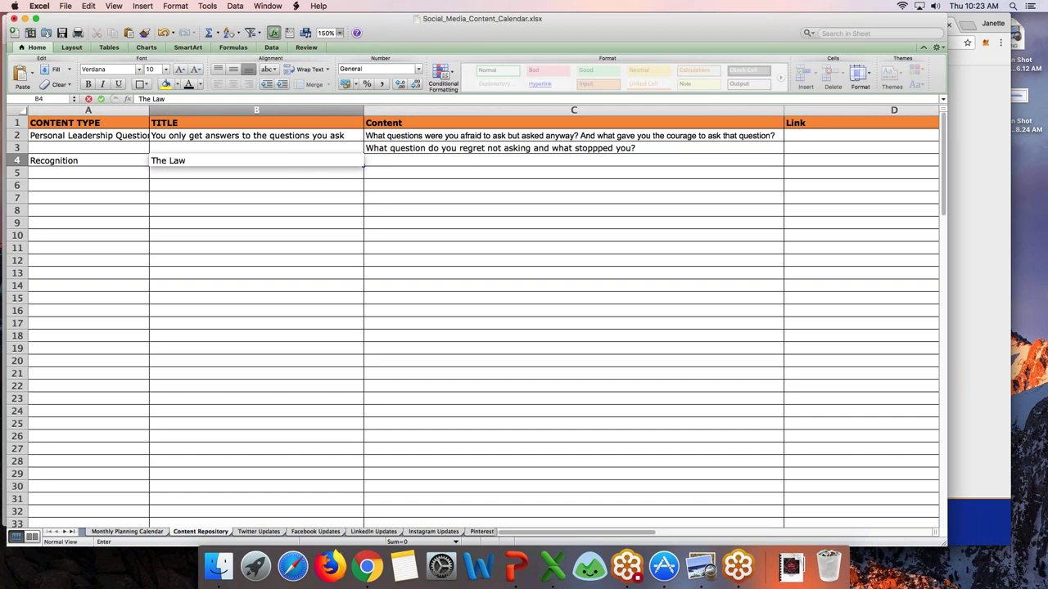
pyautogui.write(' of Sacrifice - A Leader')
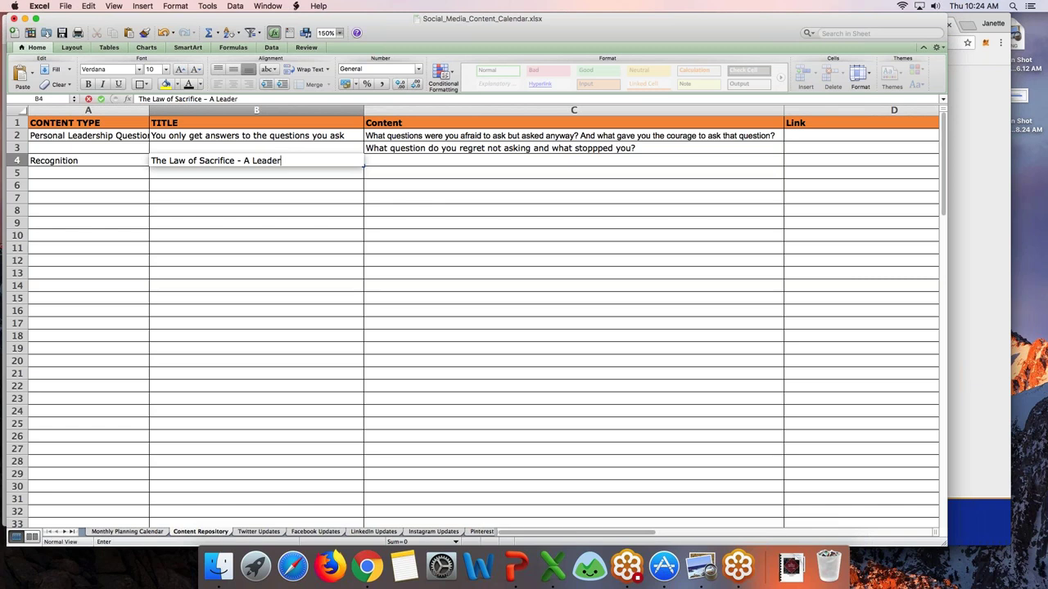
pyautogui.write(' Must Give Up to Go Up')
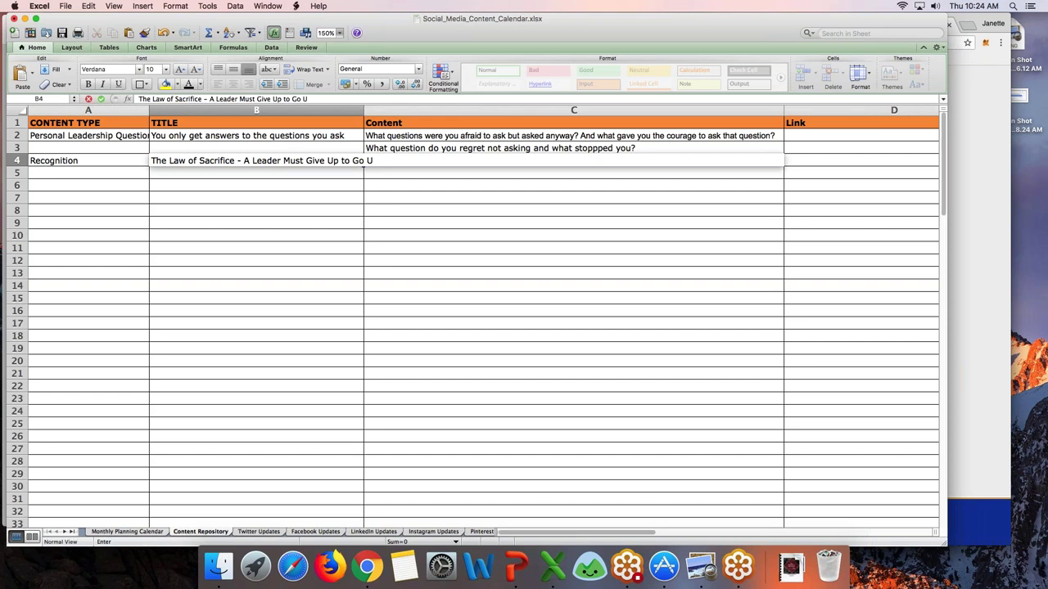
pyautogui.press('Return')
pyautogui.moveTo(364, 111); pyautogui.dragTo(382, 110)
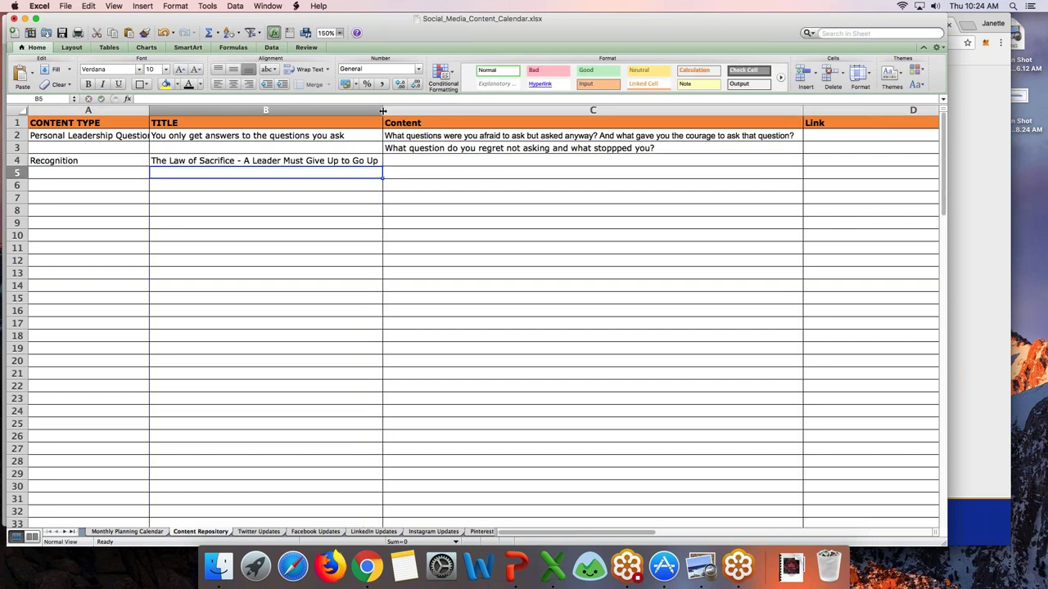
# Step: Enter "Tag a friend who is most willing to try new things in order to learn from others or their experiences." in content cell C4
pyautogui.press('Up')
pyautogui.press('Right')
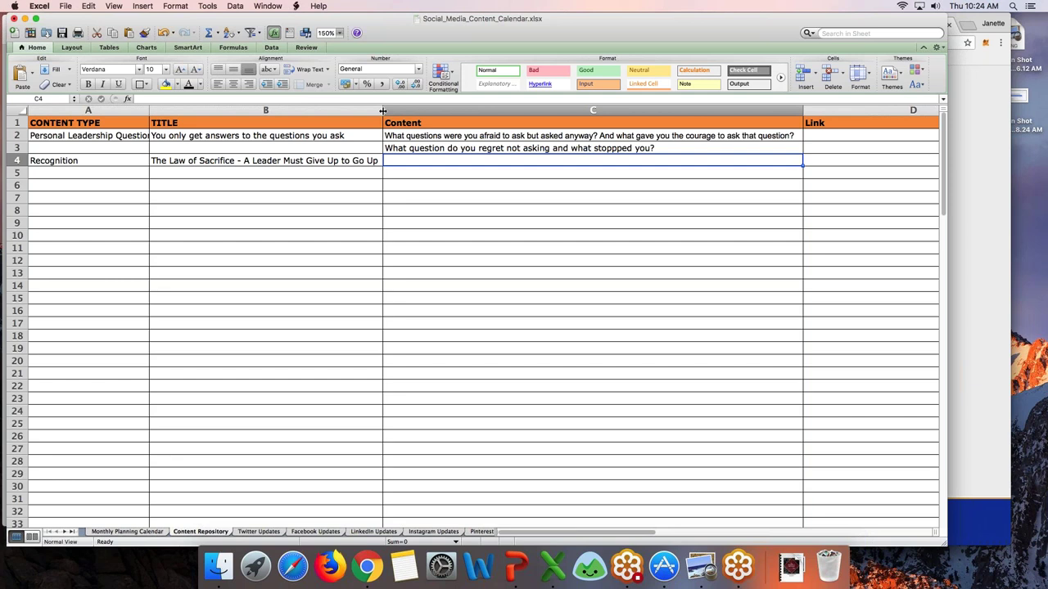
pyautogui.write('Give this')
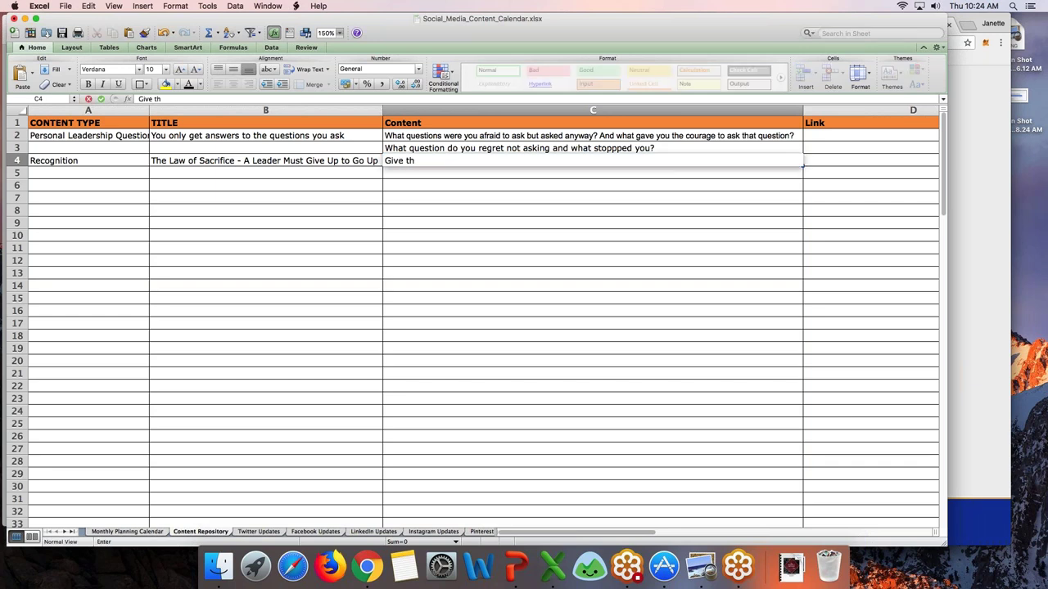
pyautogui.press('BackSpace')
pyautogui.press('BackSpace')
pyautogui.press('BackSpace')
pyautogui.press('BackSpace')
pyautogui.press('BackSpace')
pyautogui.press('BackSpace')
pyautogui.press('BackSpace')
pyautogui.press('BackSpace')
pyautogui.press('BackSpace')
pyautogui.write('Tag a')
pyautogui.write(' friend or')
pyautogui.press('BackSpace')
pyautogui.press('BackSpace')
pyautogui.write('who mis')
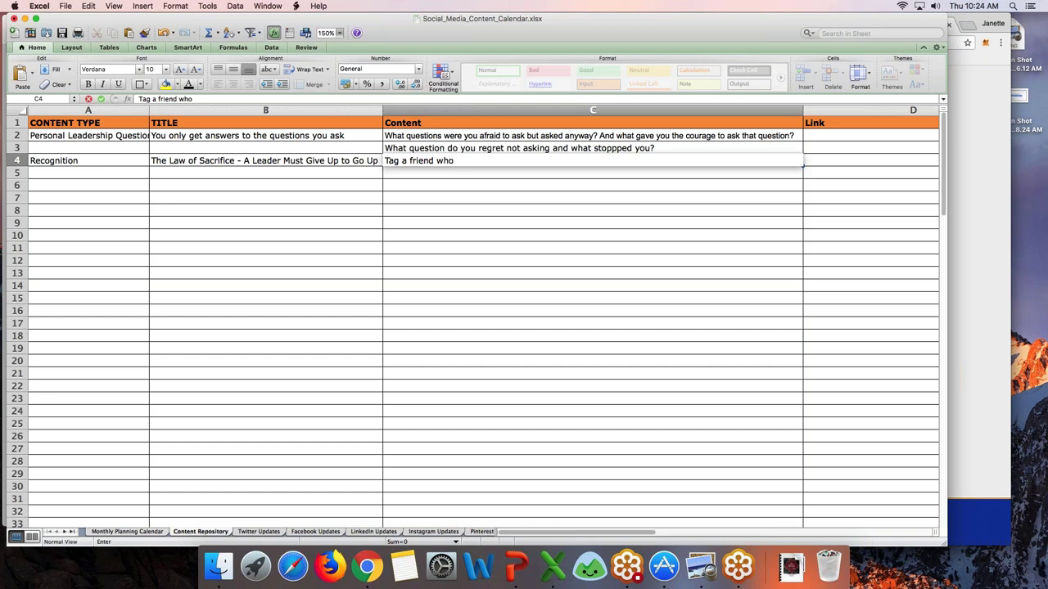
pyautogui.press('BackSpace')
pyautogui.press('BackSpace')
pyautogui.press('BackSpace')
pyautogui.write('is most willing to try new things o')
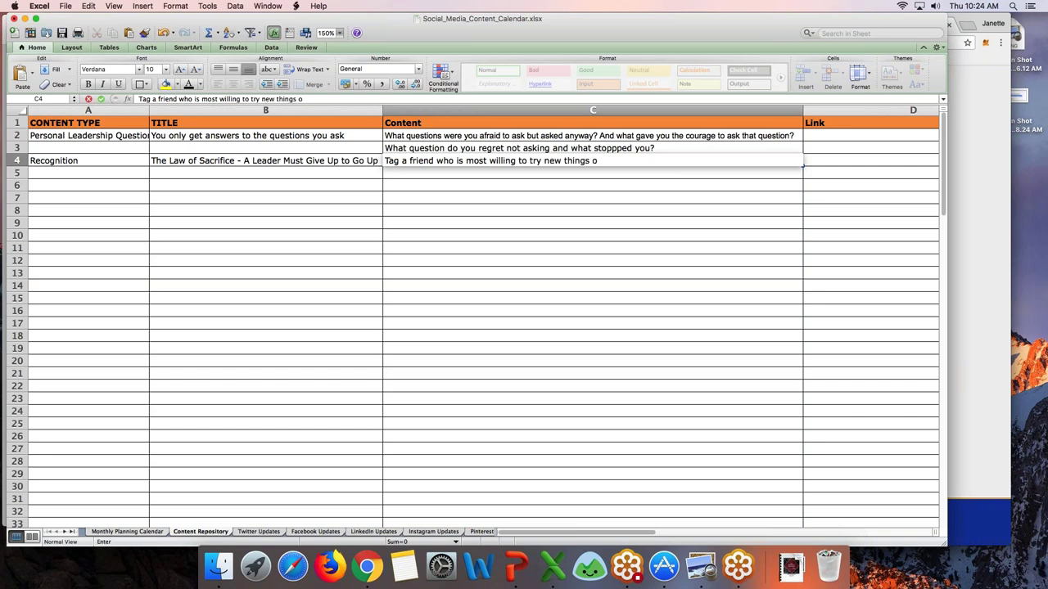
pyautogui.press('BackSpace')
pyautogui.press('BackSpace')
pyautogui.write('in order to learn from others of')
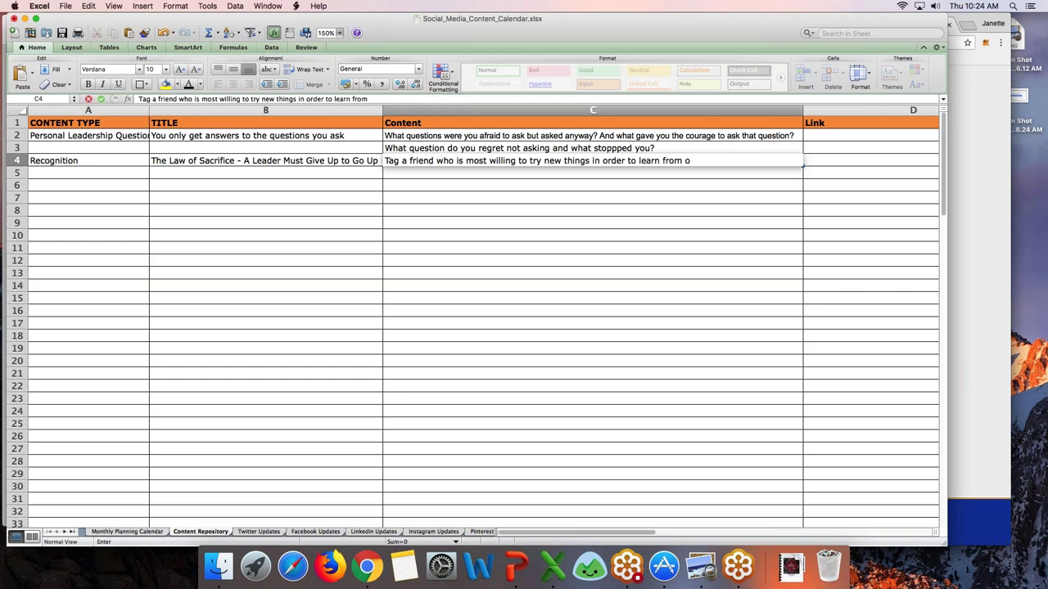
pyautogui.write(' their expeir')
pyautogui.write('ence')
pyautogui.press('BackSpace')
pyautogui.press('BackSpace')
pyautogui.press('BackSpace')
pyautogui.press('BackSpace')
pyautogui.press('BackSpace')
pyautogui.press('BackSpace')
pyautogui.press('BackSpace')
pyautogui.write('riences.')
pyautogui.press('Return')
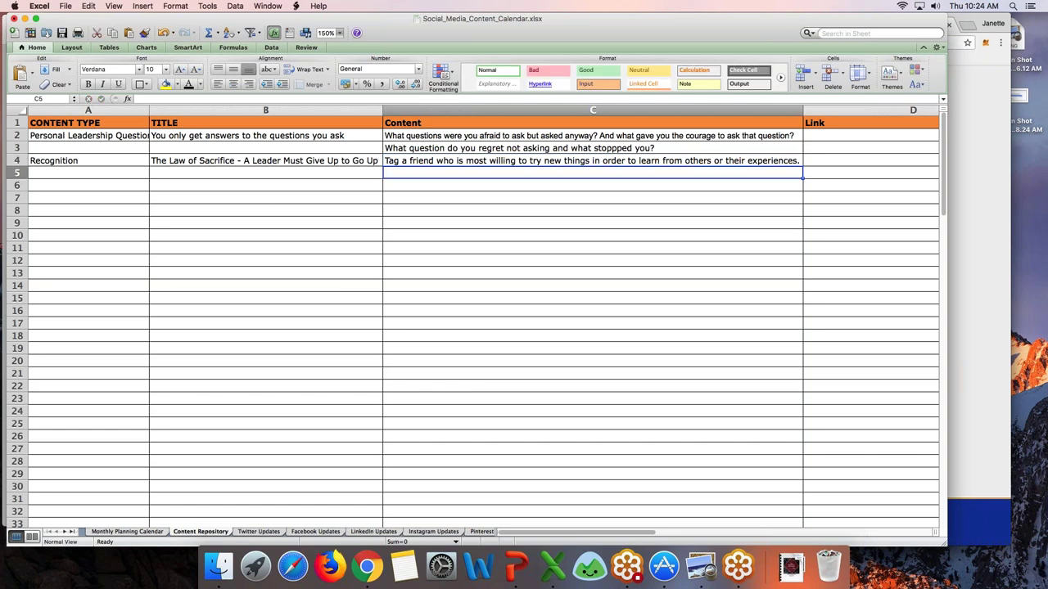
# Step: Change the content type in cell A4 of the Content Repository to Recognition (Graphic)
pyautogui.click(593, 160)
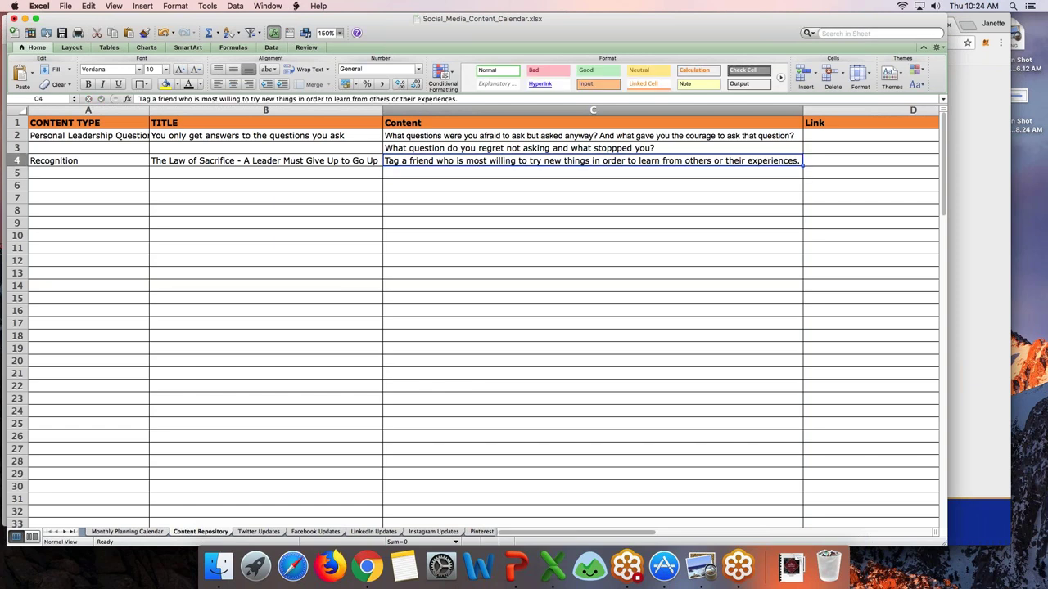
pyautogui.hscroll(5, 475, 319)
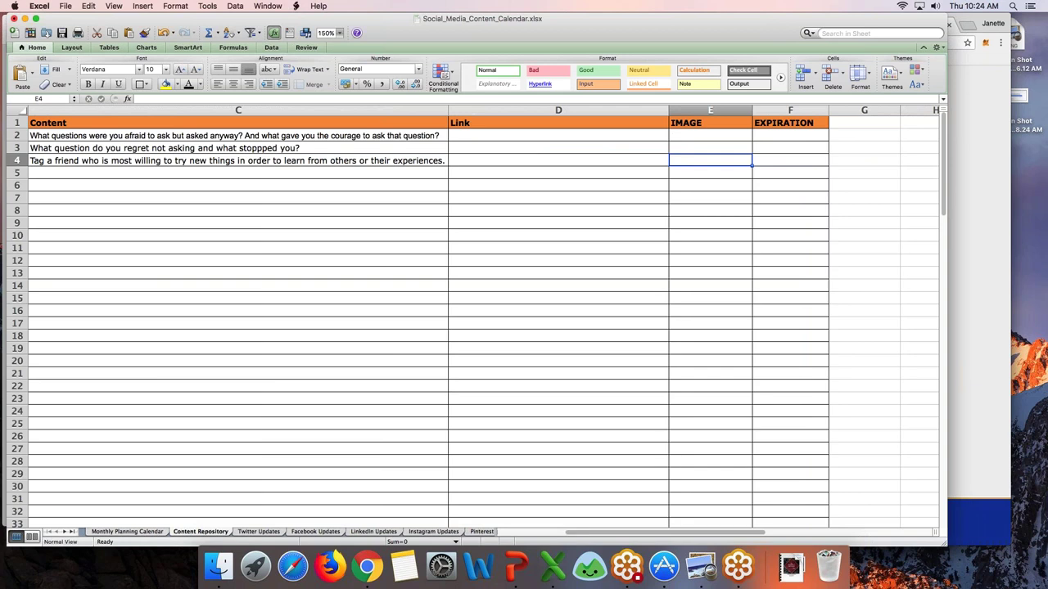
pyautogui.press('Home')
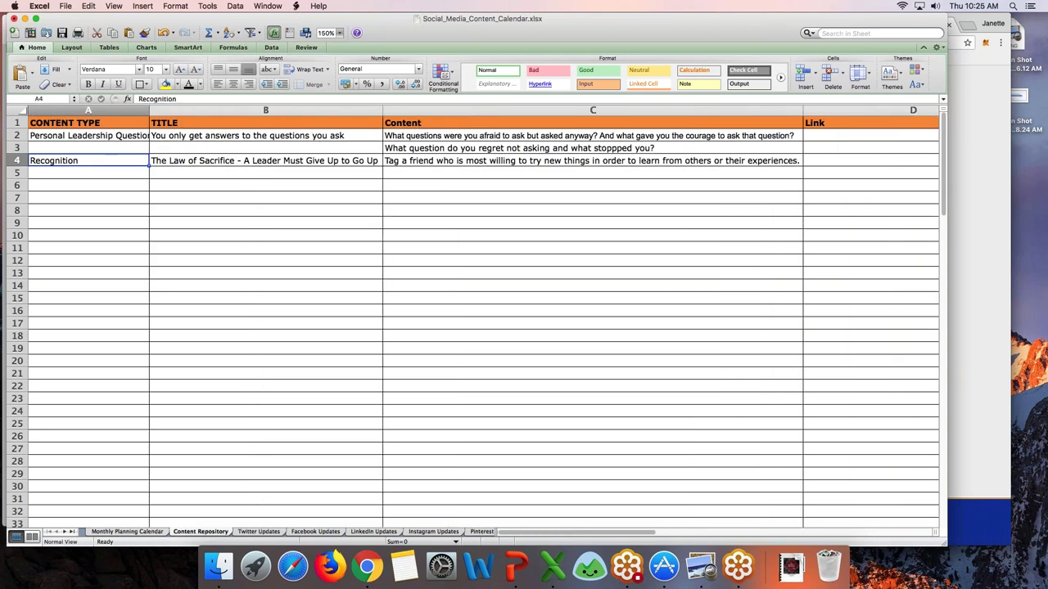
pyautogui.click(324, 98)
pyautogui.write('(Graphic)')
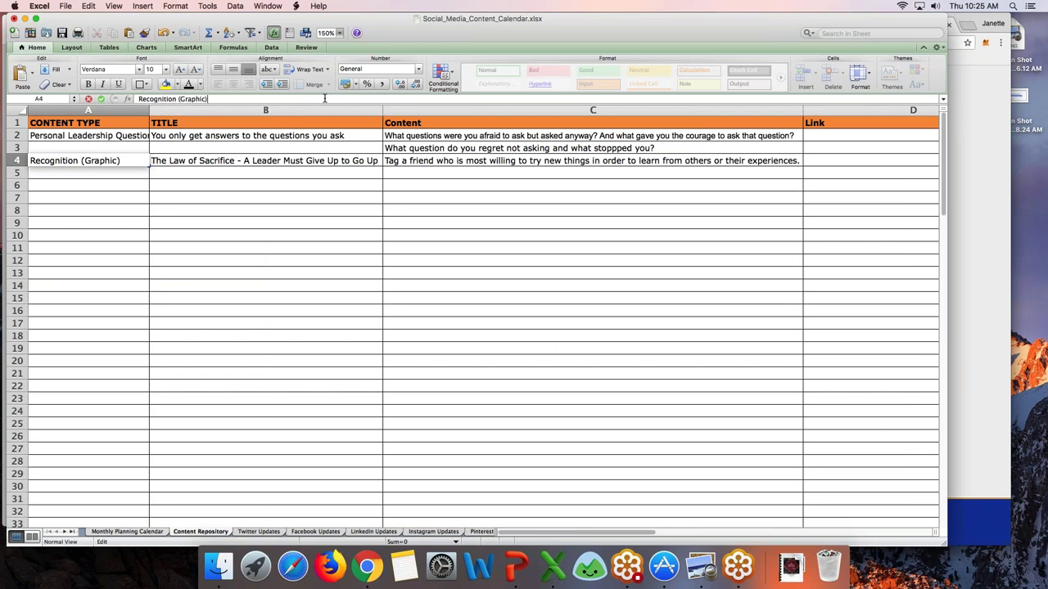
pyautogui.press('Return')
pyautogui.press('Up')
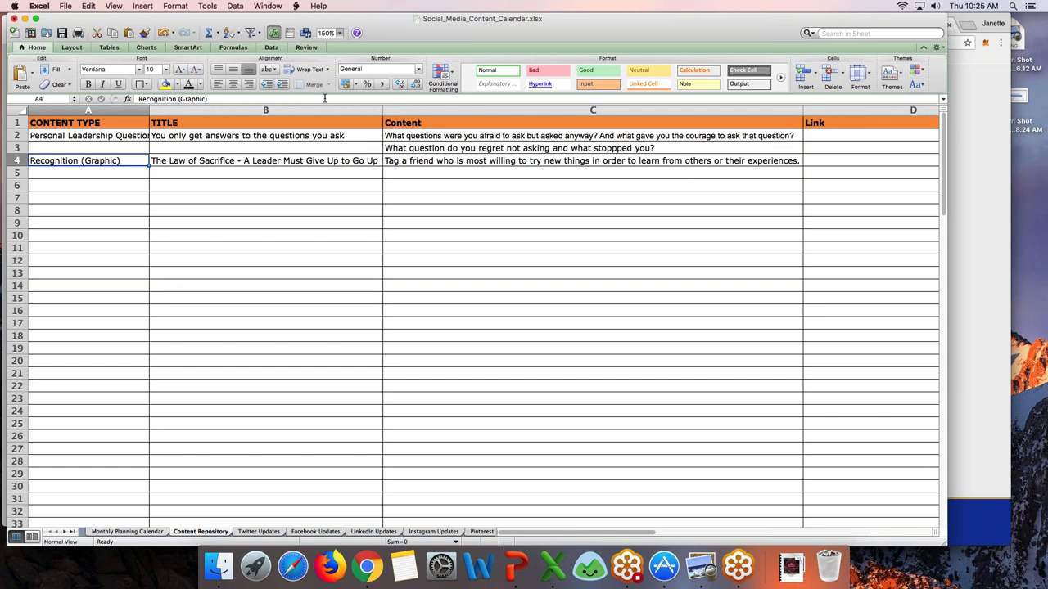
# Step: Change the fifth week's Tuesday entry, C43 in the Monthly Planning Calendar sheet, to Recognition (graphic)
pyautogui.click(121, 533)
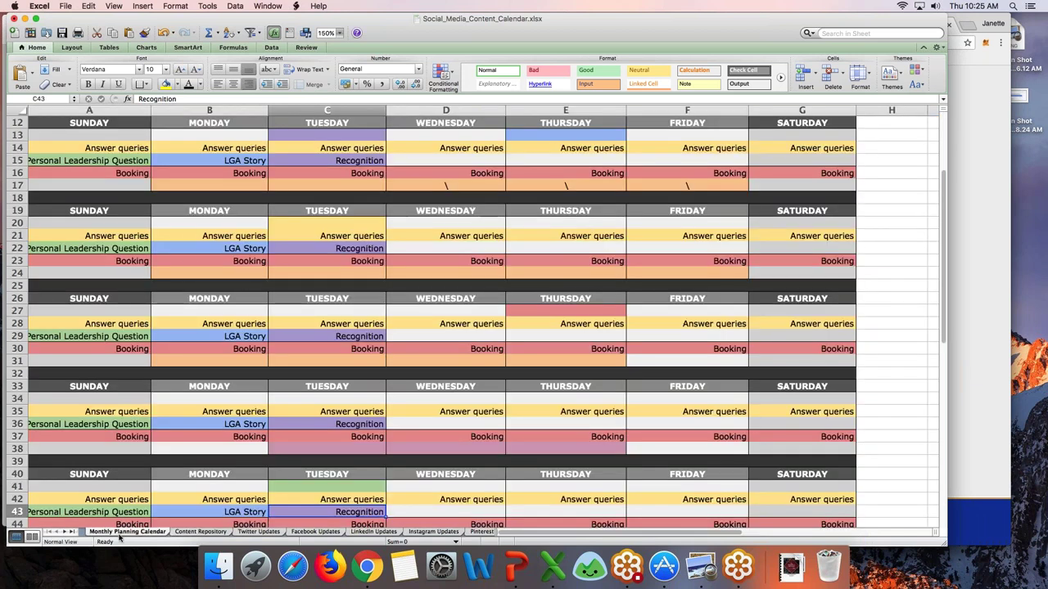
pyautogui.click(249, 98)
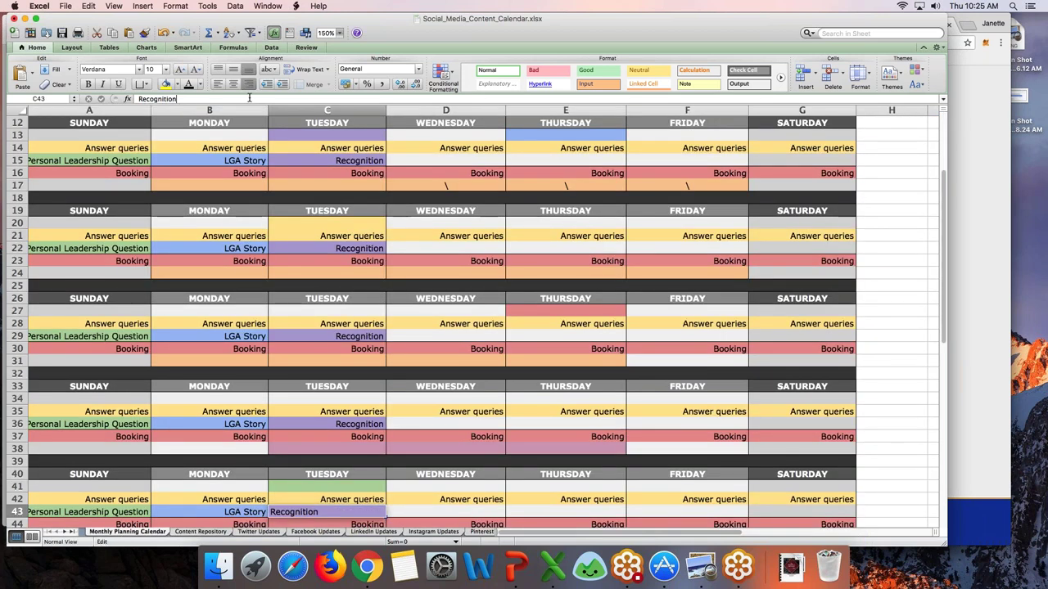
pyautogui.write('(graphic)')
pyautogui.hotkey('shift', 'Return')
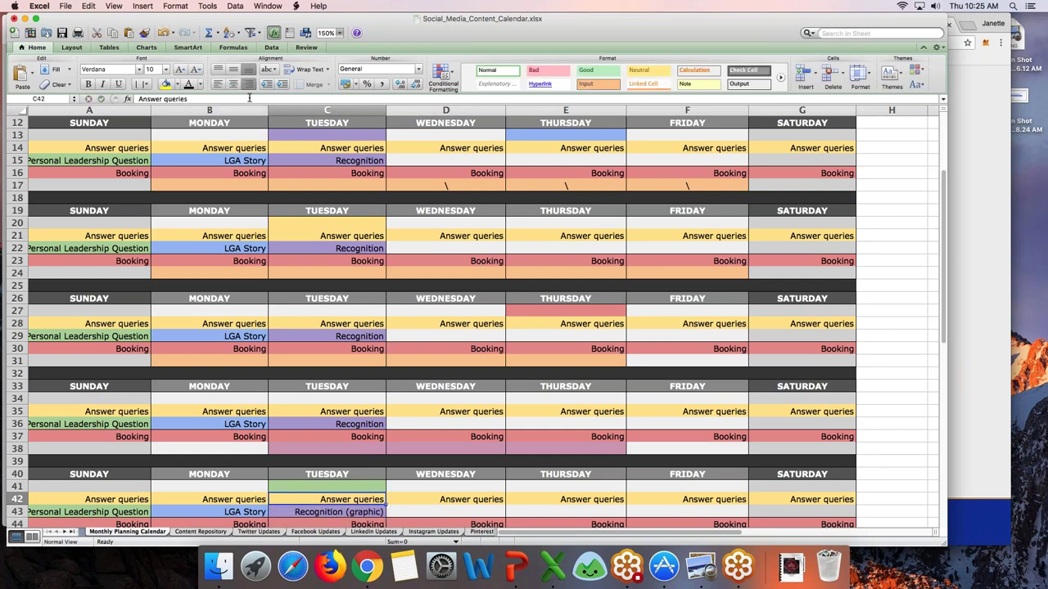
# Step: Copy the Recognition (graphic) entry from C43 over the fourth and third weeks' Tuesday Recognition cells, C36 and C29
pyautogui.press('Down')
pyautogui.press('super+c')
pyautogui.press('Up')
pyautogui.press('Up')
pyautogui.press('Up')
pyautogui.press('Up')
pyautogui.press('Up')
pyautogui.press('Up')
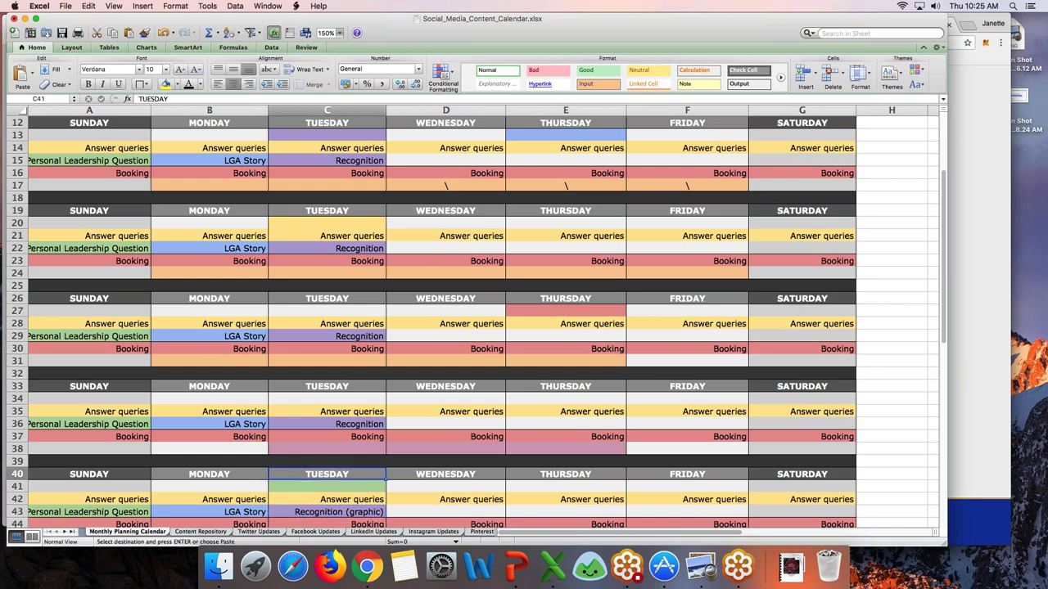
pyautogui.press('super+v')
pyautogui.press('Up')
pyautogui.press('Up')
pyautogui.press('Up')
pyautogui.press('Up')
pyautogui.press('Up')
pyautogui.press('Up')
pyautogui.press('Up')
pyautogui.press('super+v')
# Step: Paste the copied Recognition (graphic) entry over the second and first weeks' Tuesday Recognition cells, C22 and C15
pyautogui.press('Up')
pyautogui.press('Up')
pyautogui.press('Up')
pyautogui.press('Up')
pyautogui.press('Up')
pyautogui.press('Up')
pyautogui.press('Up')
pyautogui.press('Up')
pyautogui.press('Down')
pyautogui.press('super+v')
pyautogui.press('Up')
pyautogui.press('Up')
pyautogui.press('Up')
pyautogui.press('Up')
pyautogui.press('Up')
pyautogui.press('Up')
pyautogui.press('Up')
pyautogui.press('super+v')
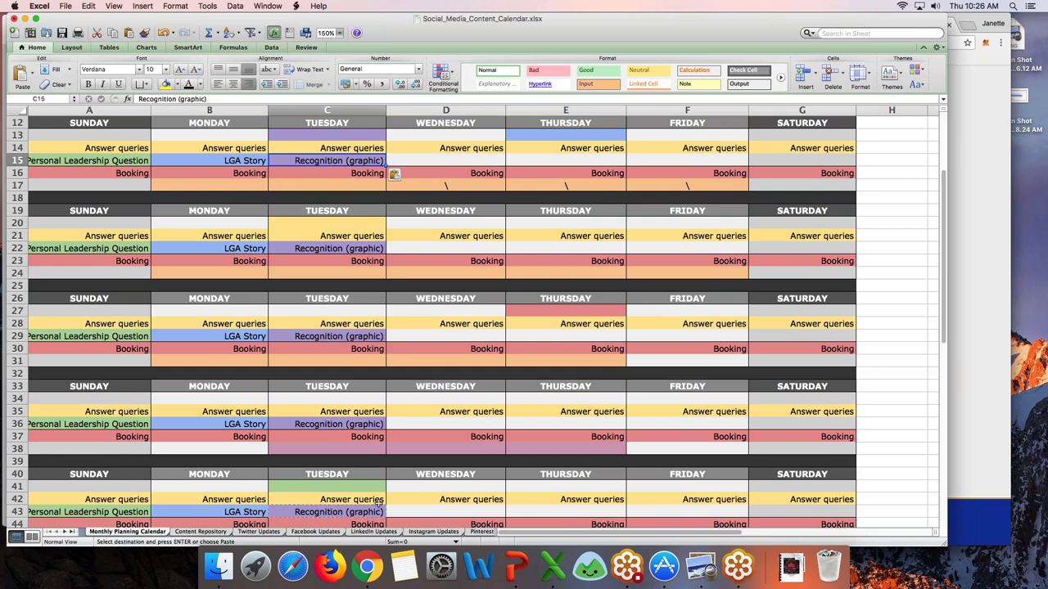
# Step: Check the Maxwell Leadership Assessment page in Chrome and return to the Excel calendar
pyautogui.click(366, 557)
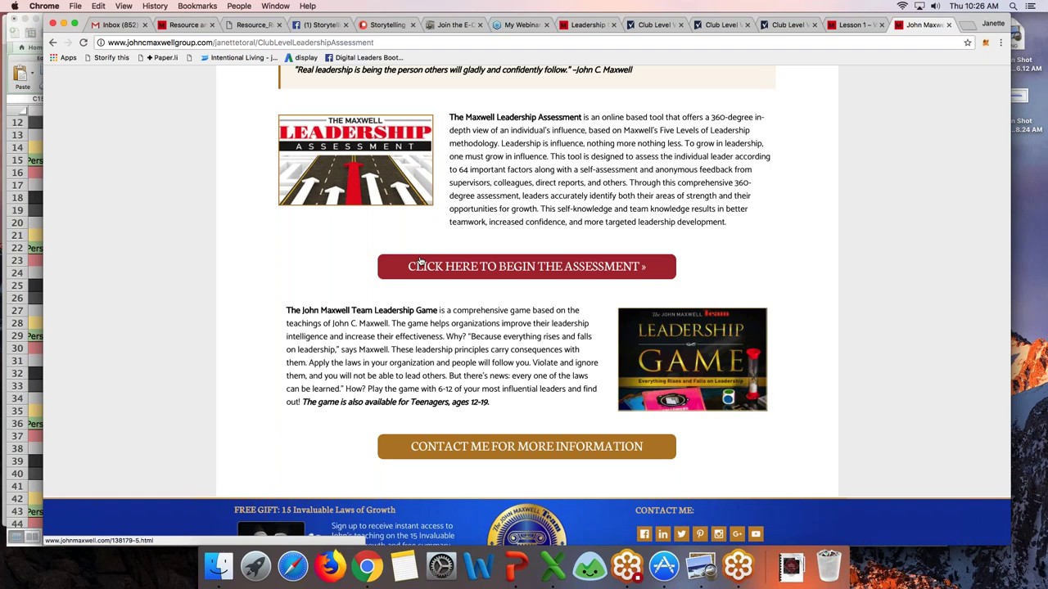
pyautogui.press('super+Tab')
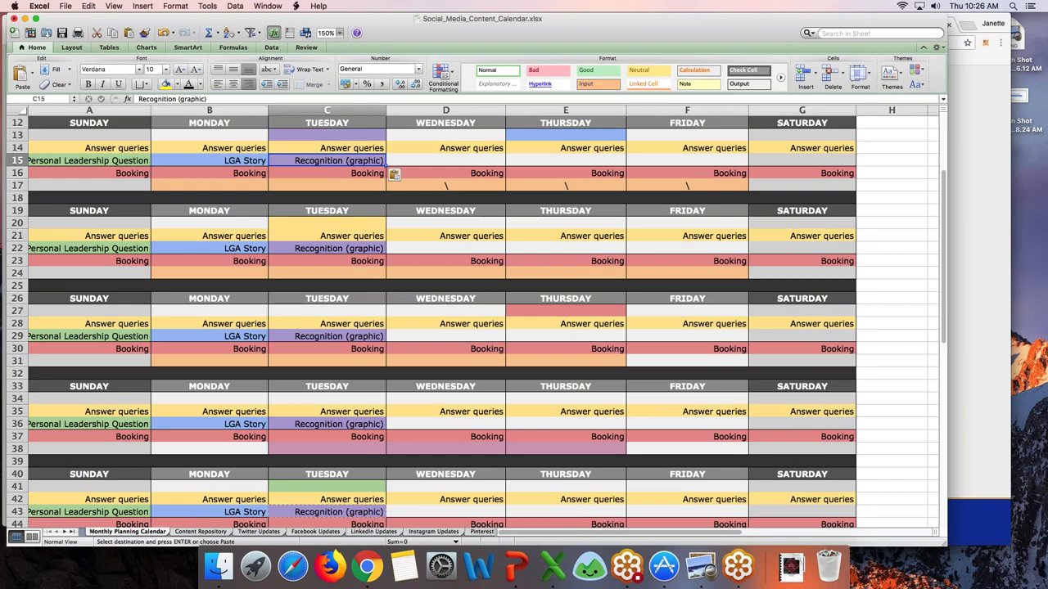
pyautogui.press('super+Tab')
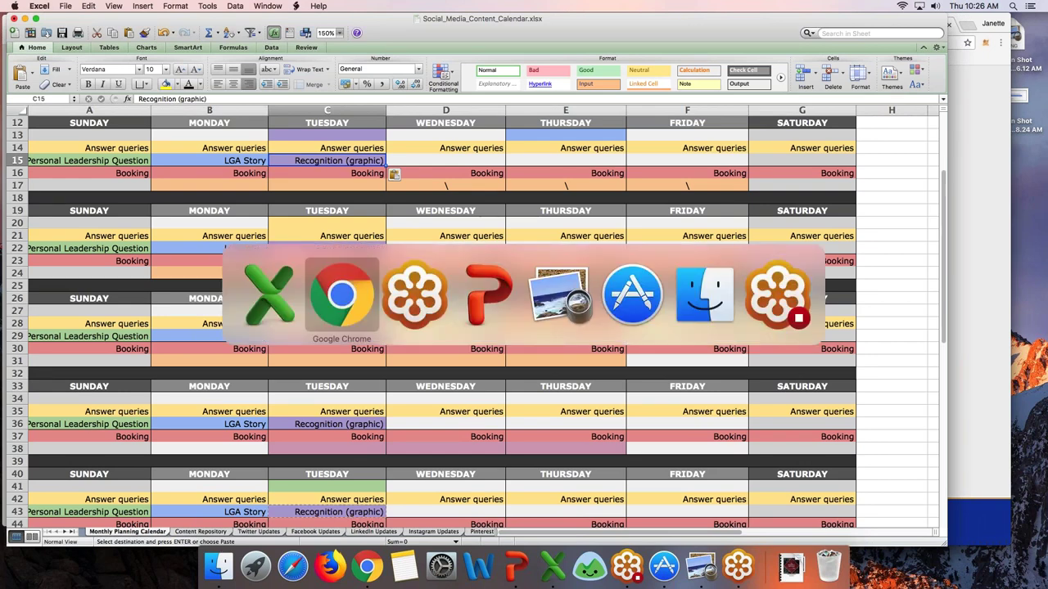
pyautogui.press('super+Tab')
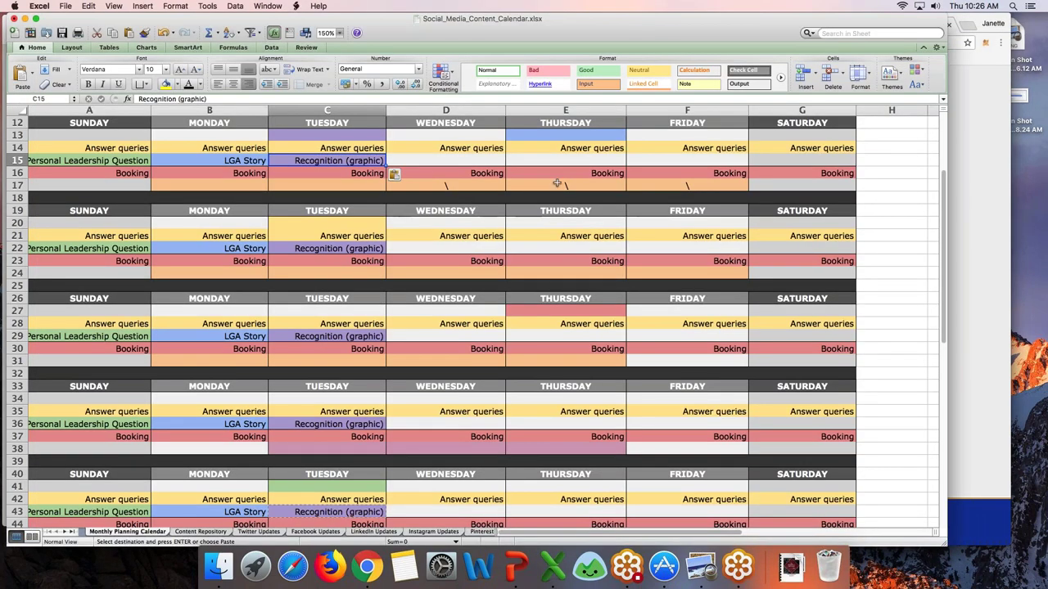
# Step: Replace the Leadership Game Sales label in the calendar key, G9, with Event Invite
pyautogui.scroll(5, 359, 198)
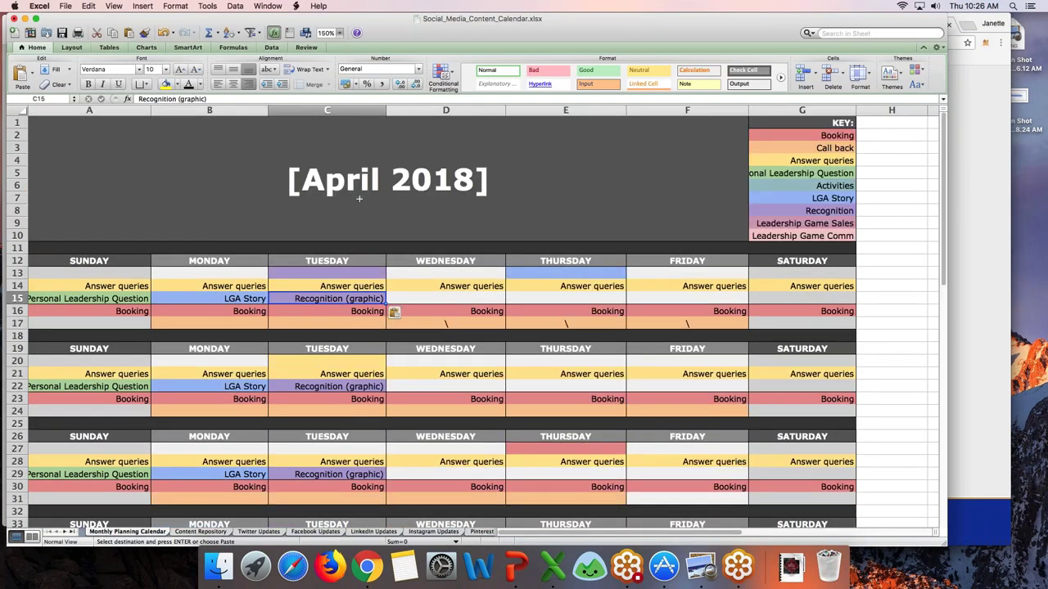
pyautogui.doubleClick(758, 223)
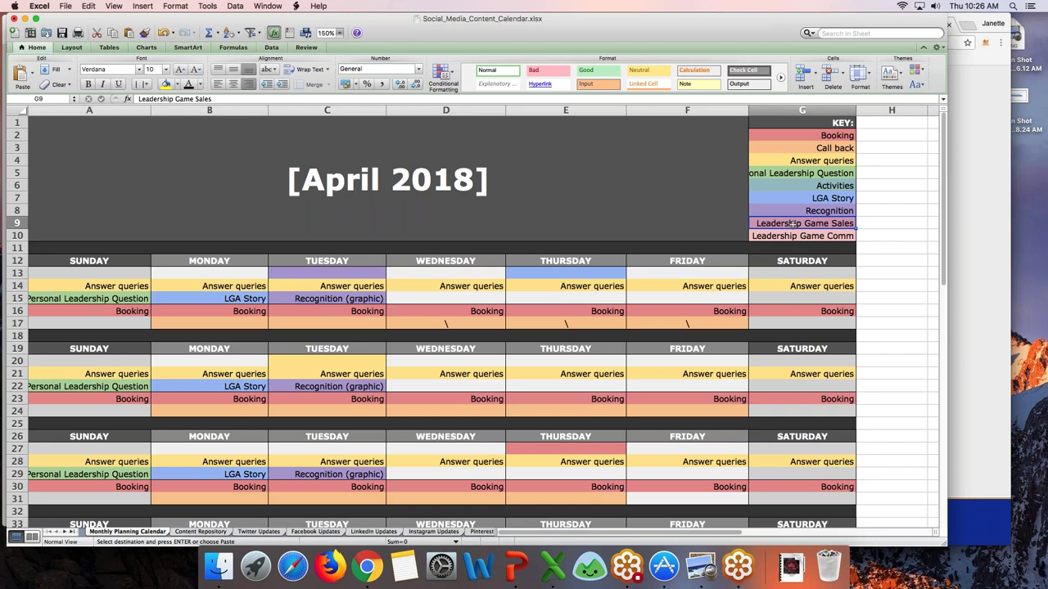
pyautogui.moveTo(758, 223); pyautogui.dragTo(855, 233)
pyautogui.write('Event Invite')
pyautogui.press('Return')
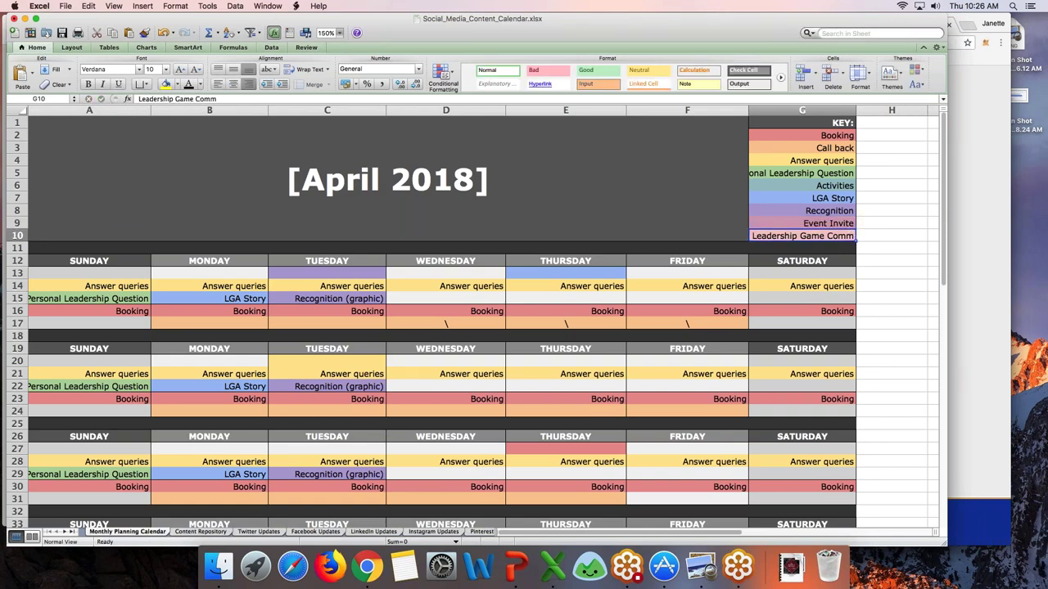
# Step: Copy the Event Invite key entry into the first three weeks' Wednesday cells, D15, D22 and D29
pyautogui.click(802, 223)
pyautogui.press('super+c')
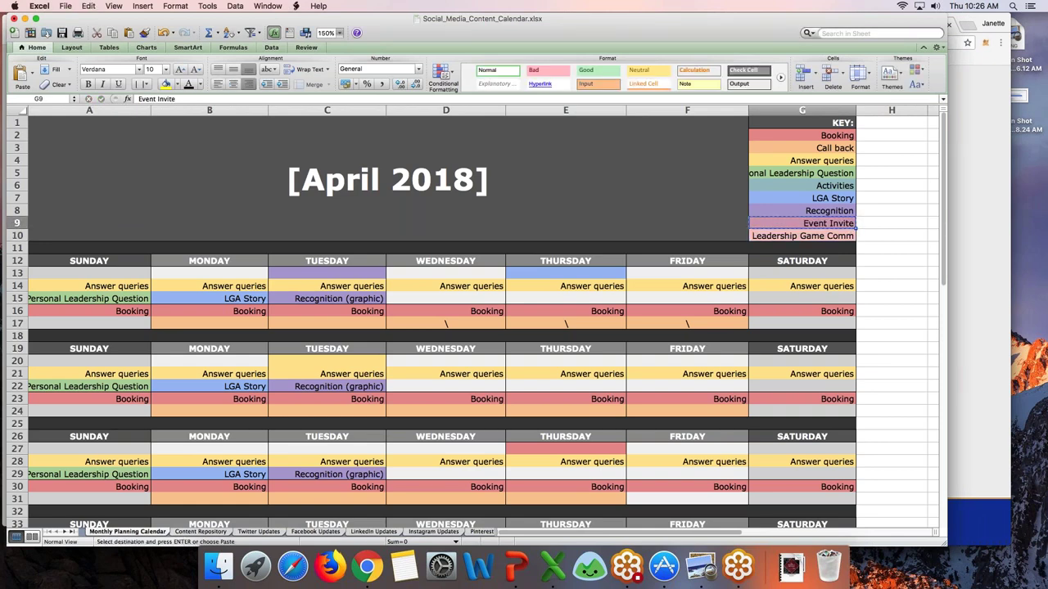
pyautogui.click(452, 298)
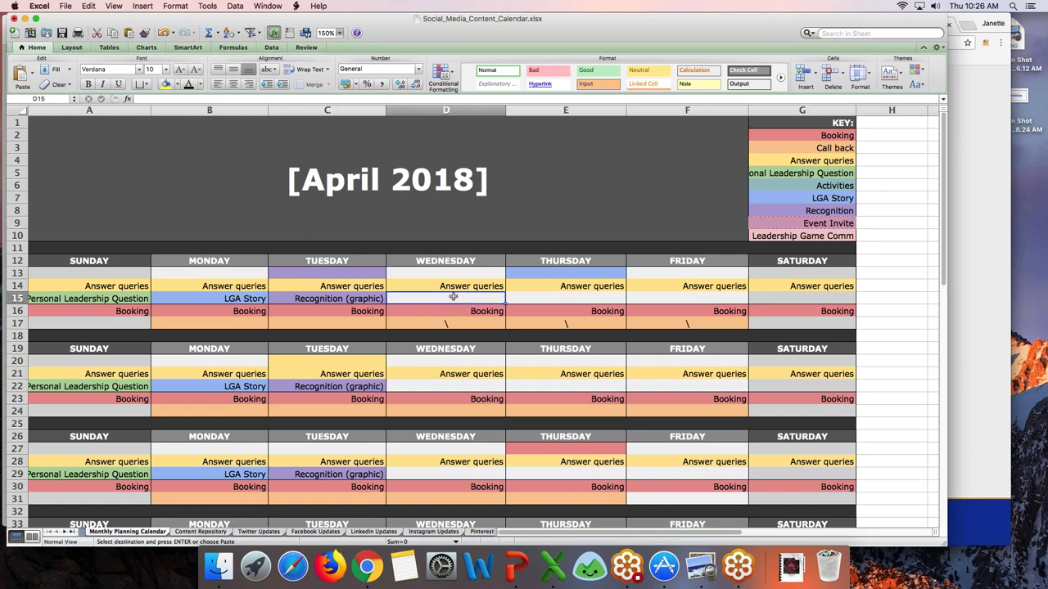
pyautogui.press('super+v')
pyautogui.click(445, 386)
pyautogui.press('super+v')
pyautogui.click(445, 474)
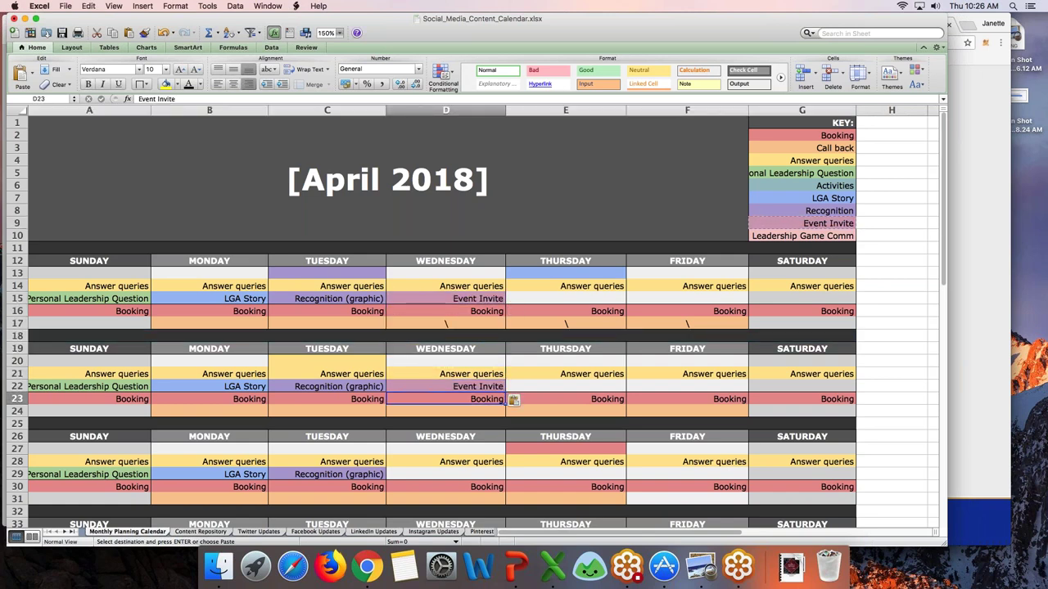
pyautogui.press('super+v')
# Step: Paste the copied Event Invite entry into the fourth and fifth weeks' Wednesday cells, D36 and D43
pyautogui.press('Down')
pyautogui.press('Down')
pyautogui.press('Down')
pyautogui.press('Down')
pyautogui.press('Down')
pyautogui.press('Down')
pyautogui.press('Down')
pyautogui.press('Down')
pyautogui.press('Up')
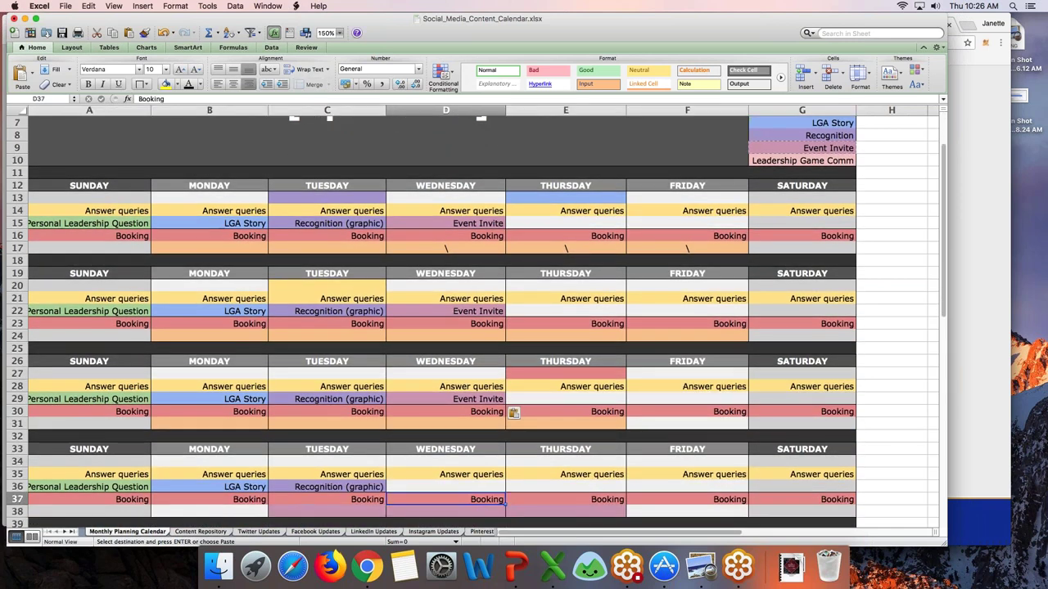
pyautogui.press('super+v')
pyautogui.press('Down')
pyautogui.press('Down')
pyautogui.press('Down')
pyautogui.press('Down')
pyautogui.press('Down')
pyautogui.press('Down')
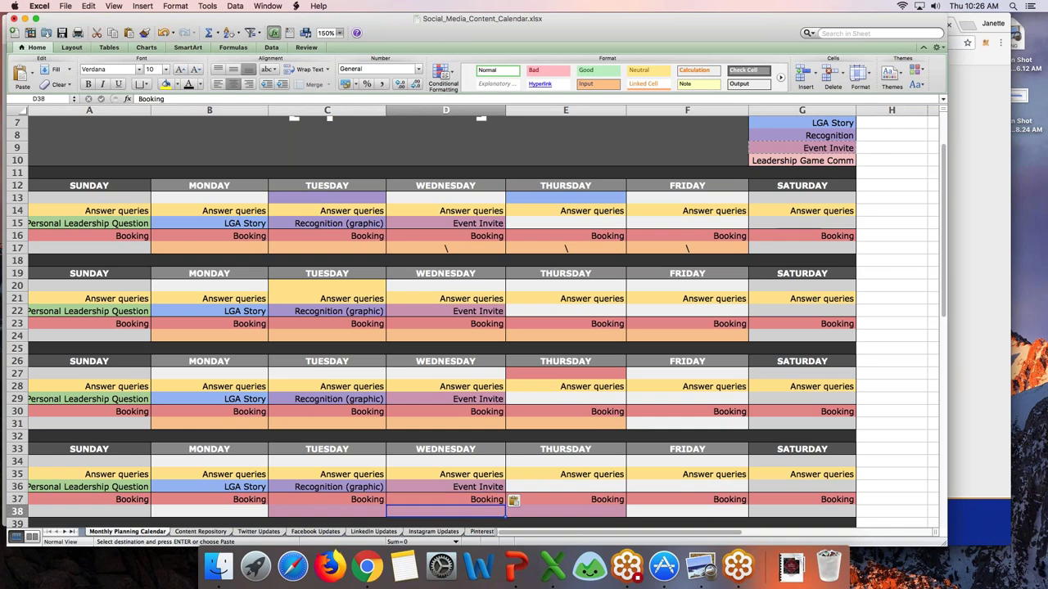
pyautogui.press('Down')
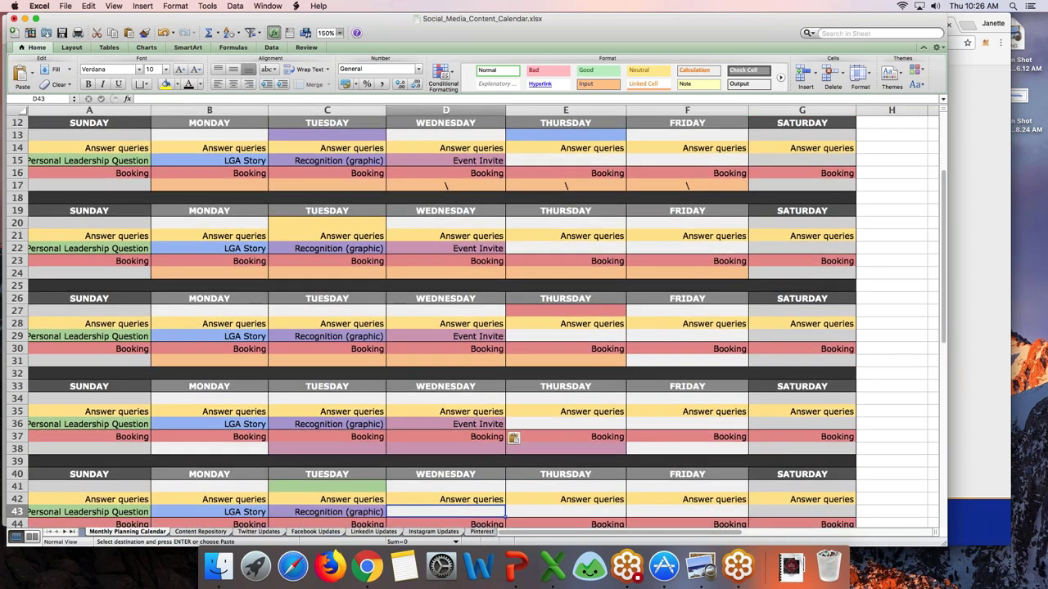
pyautogui.press('super+v')
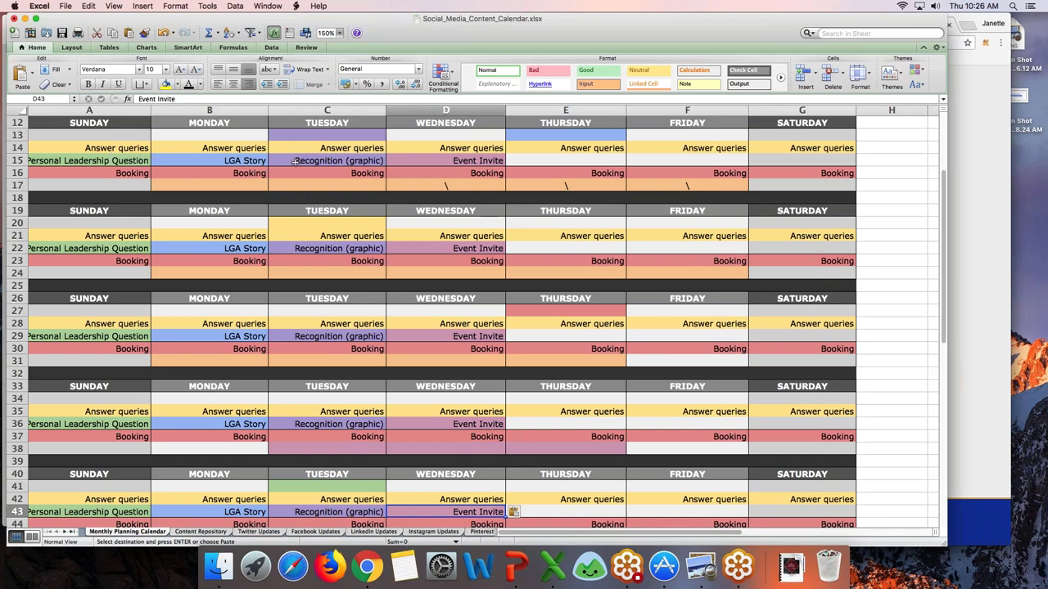
pyautogui.scroll(-1, 486, 301)
pyautogui.scroll(-3, 486, 301)
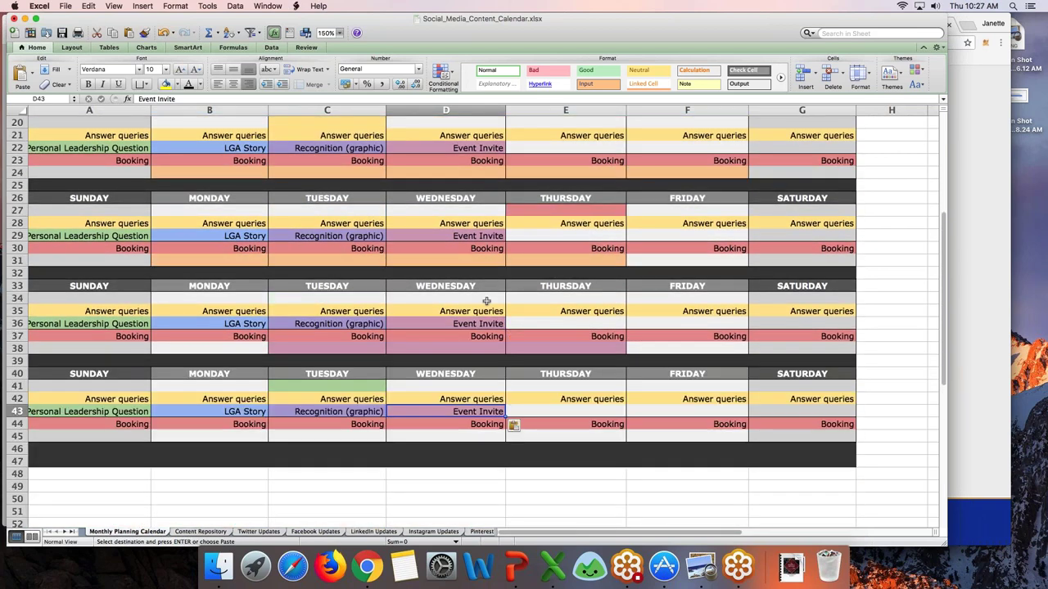
pyautogui.scroll(10, 487, 301)
pyautogui.scroll(-3, 486, 302)
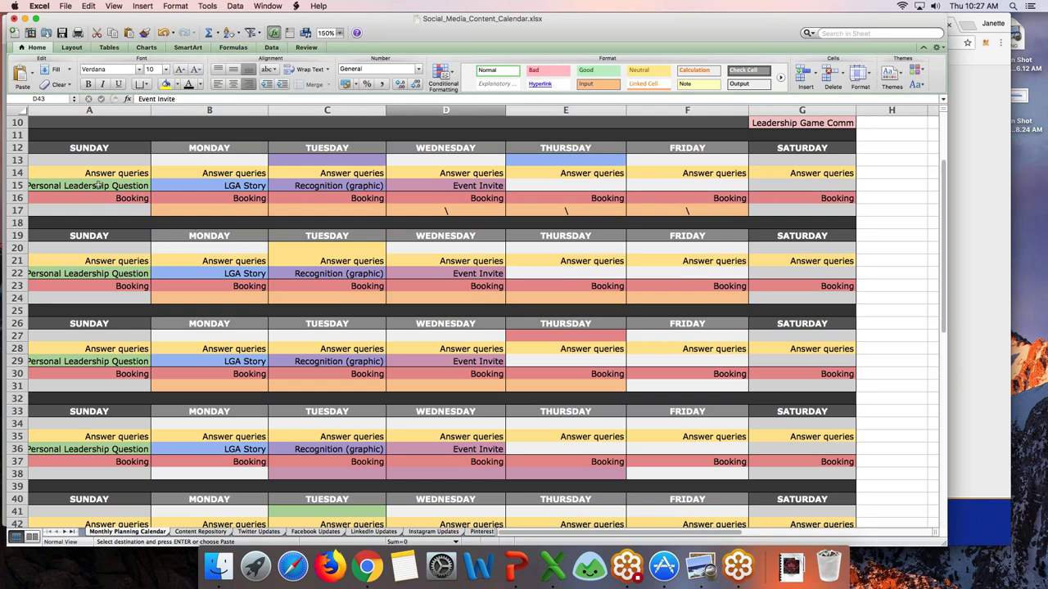
pyautogui.click(123, 186)
pyautogui.click(182, 186)
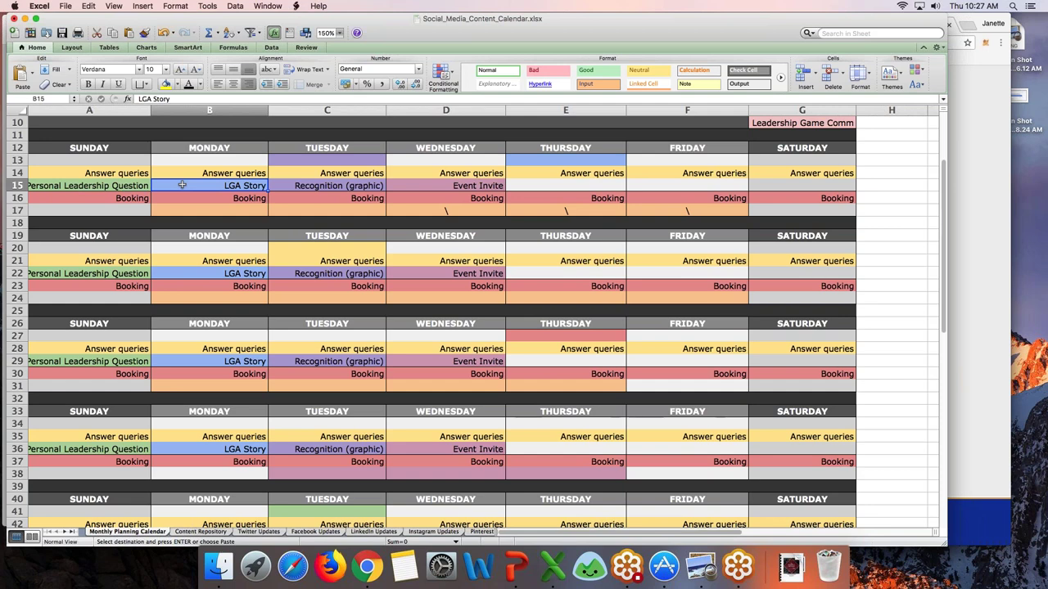
pyautogui.press('Left')
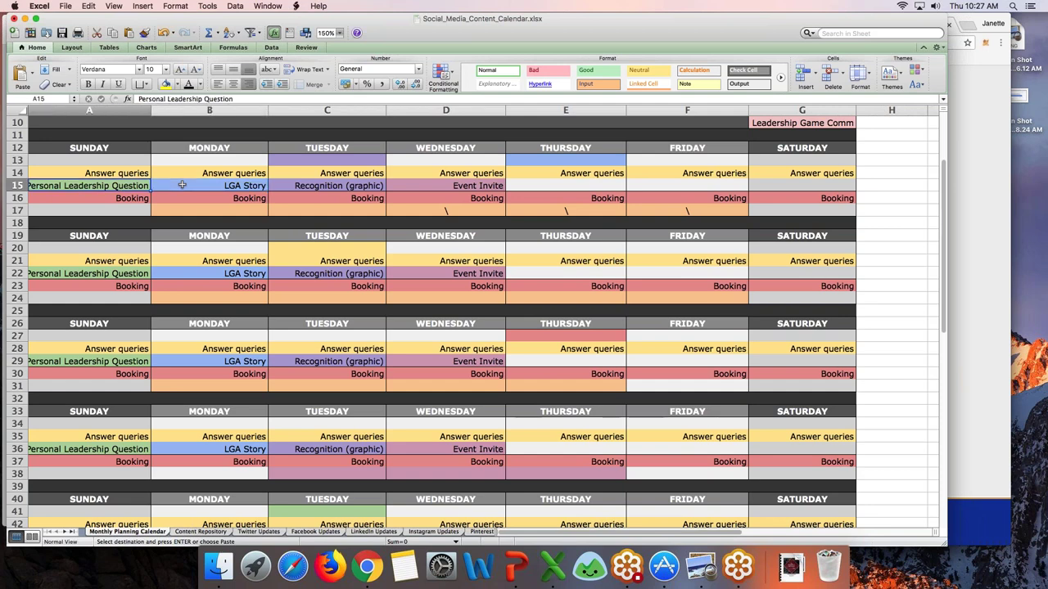
# Step: Copy the first week's Monday LGA Story entry, B15, into that week's Wednesday and Friday cells, D17 and F17
pyautogui.click(181, 186)
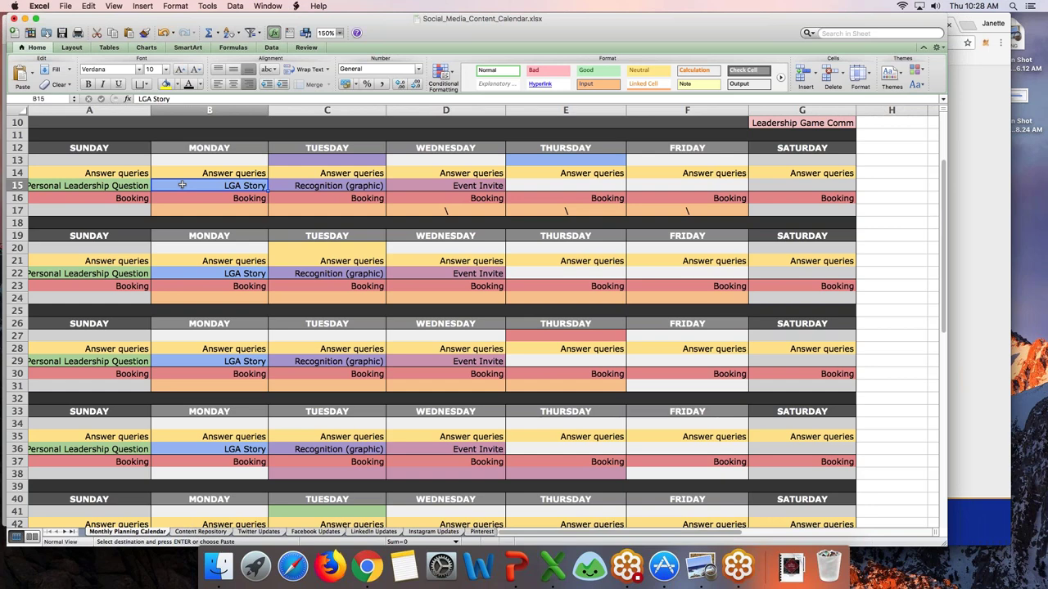
pyautogui.press('Down')
pyautogui.press('Down')
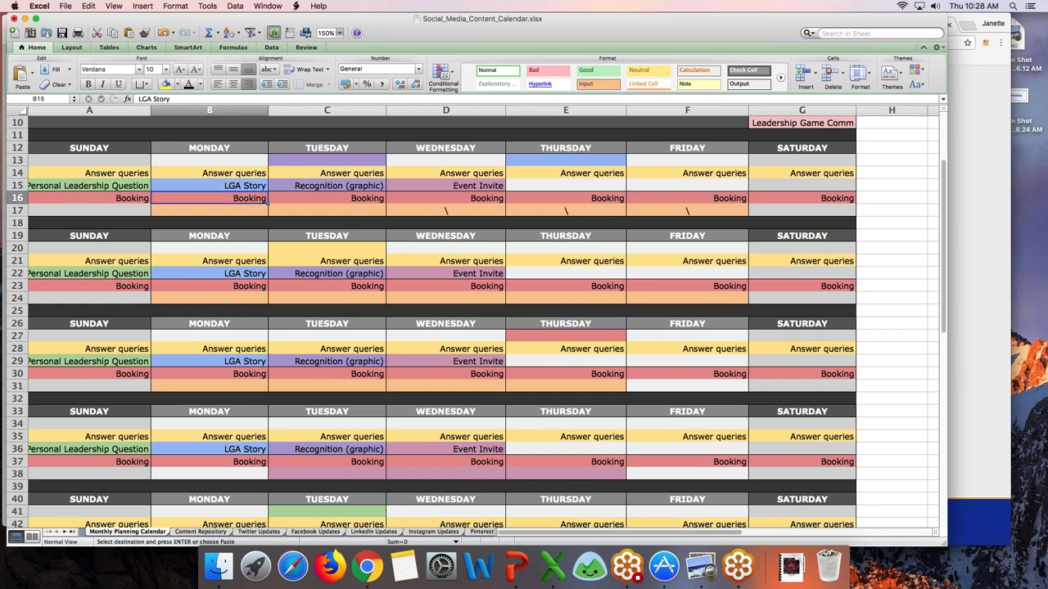
pyautogui.click(326, 211)
pyautogui.click(445, 211)
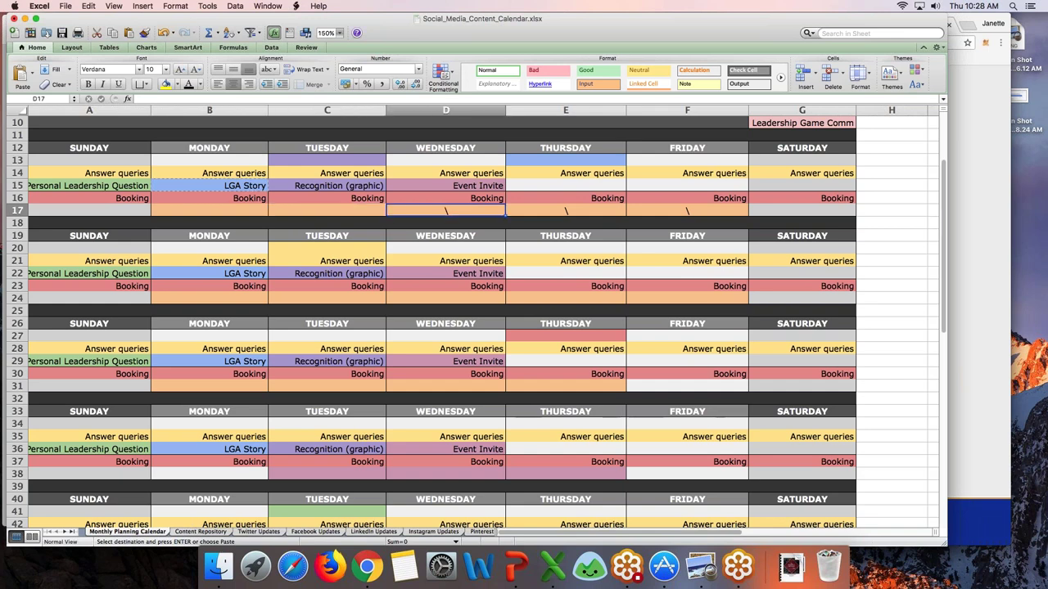
pyautogui.press('super+v')
pyautogui.click(687, 210)
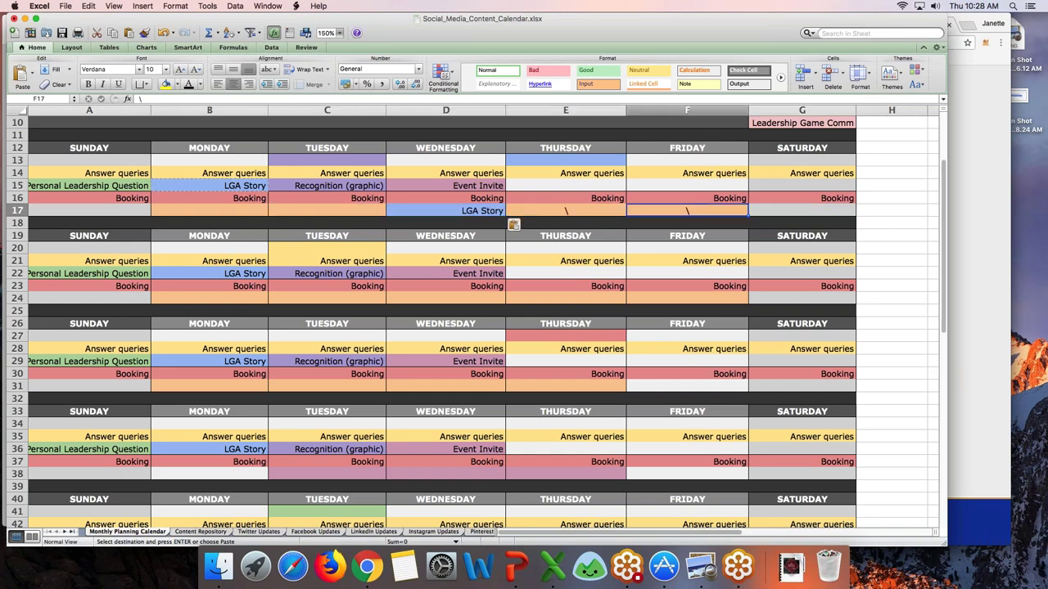
pyautogui.press('super+v')
# Step: Paste the copied LGA Story entry into the second week's Friday and Wednesday cells, F24 and D24
pyautogui.press('Down')
pyautogui.press('Down')
pyautogui.press('Down')
pyautogui.press('Down')
pyautogui.press('Down')
pyautogui.press('Down')
pyautogui.press('Down')
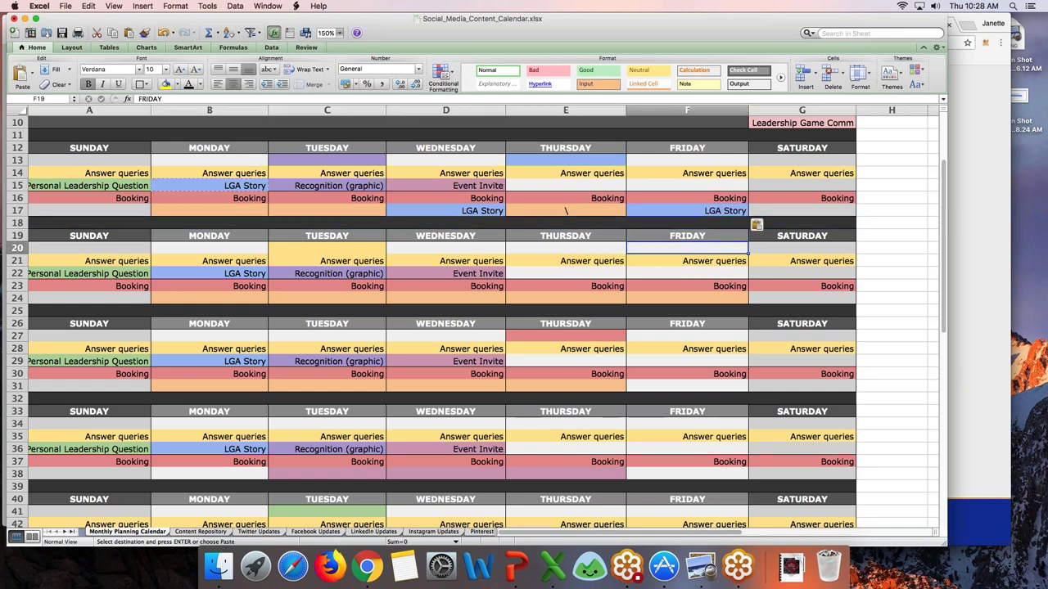
pyautogui.press('super+v')
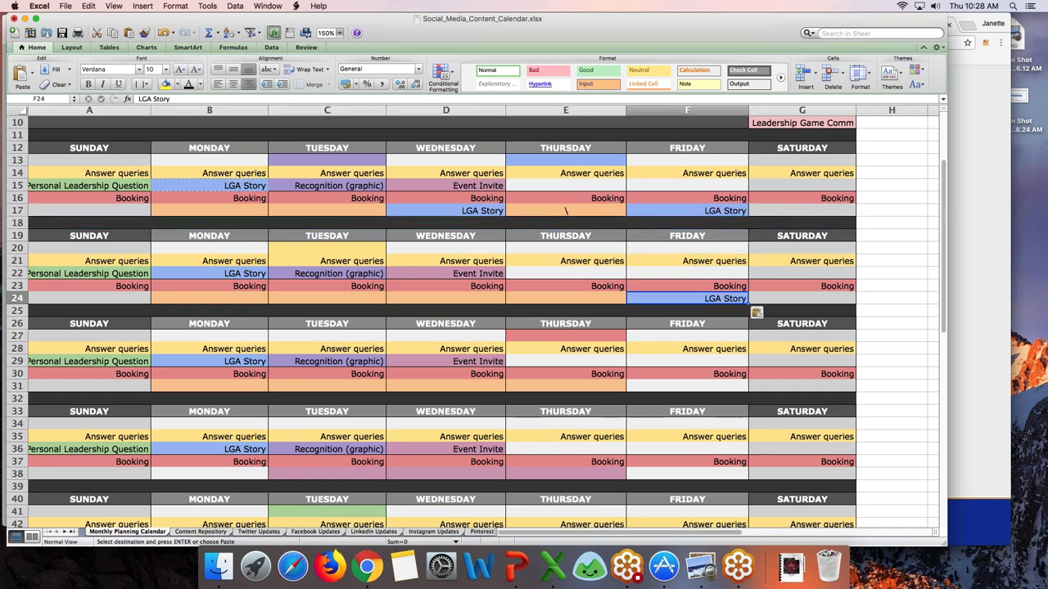
pyautogui.press('Left')
pyautogui.press('Left')
pyautogui.press('super+v')
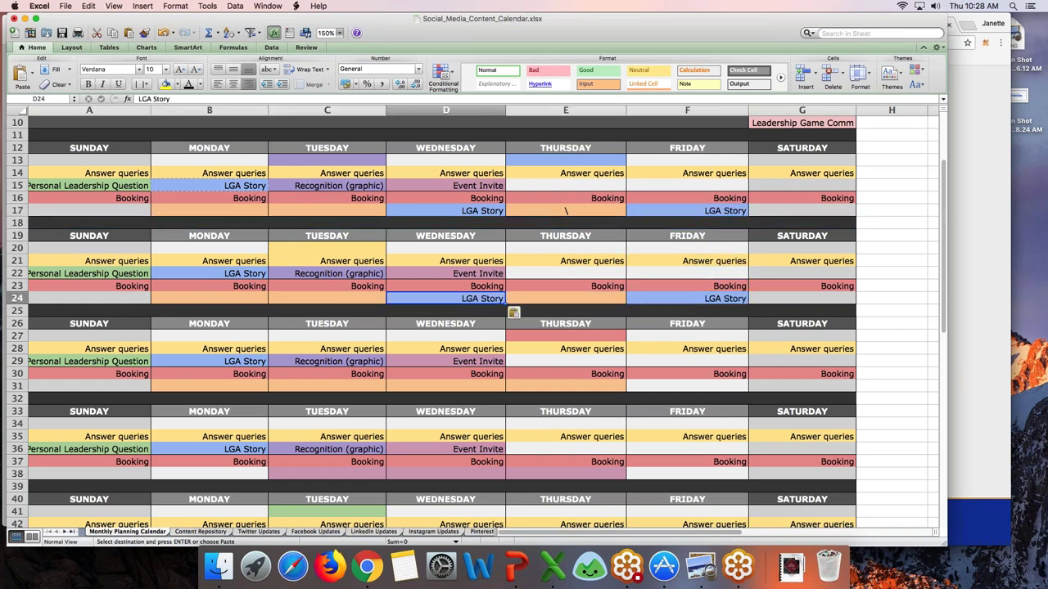
# Step: Paste the copied LGA Story entry into the third week's Wednesday and Friday cells, D31 and F31
pyautogui.press('Down')
pyautogui.press('Down')
pyautogui.press('Down')
pyautogui.press('Down')
pyautogui.press('Down')
pyautogui.press('Down')
pyautogui.press('Down')
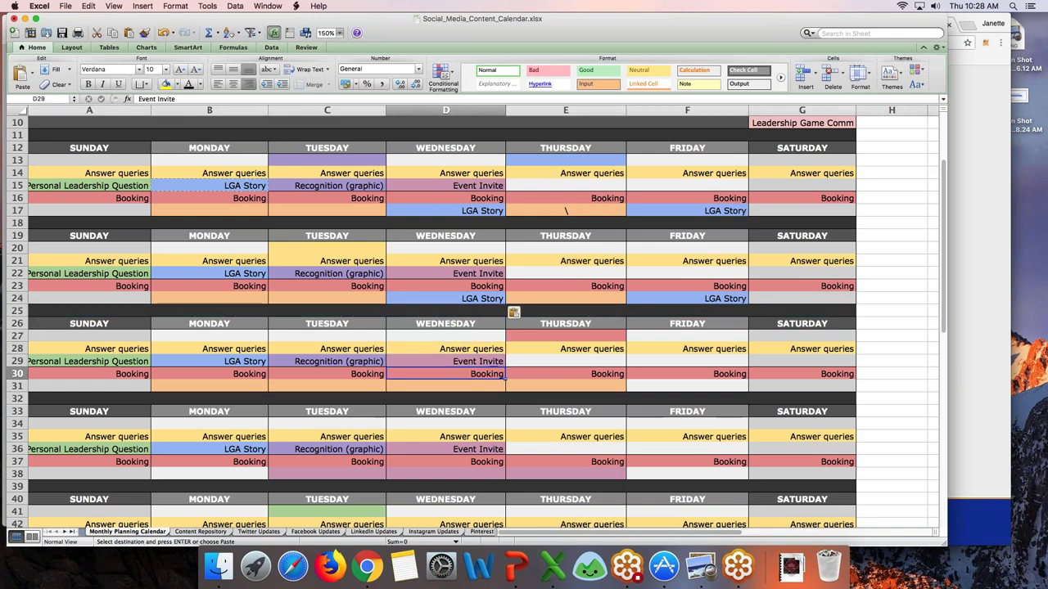
pyautogui.press('super+v')
pyautogui.press('Right')
pyautogui.press('Right')
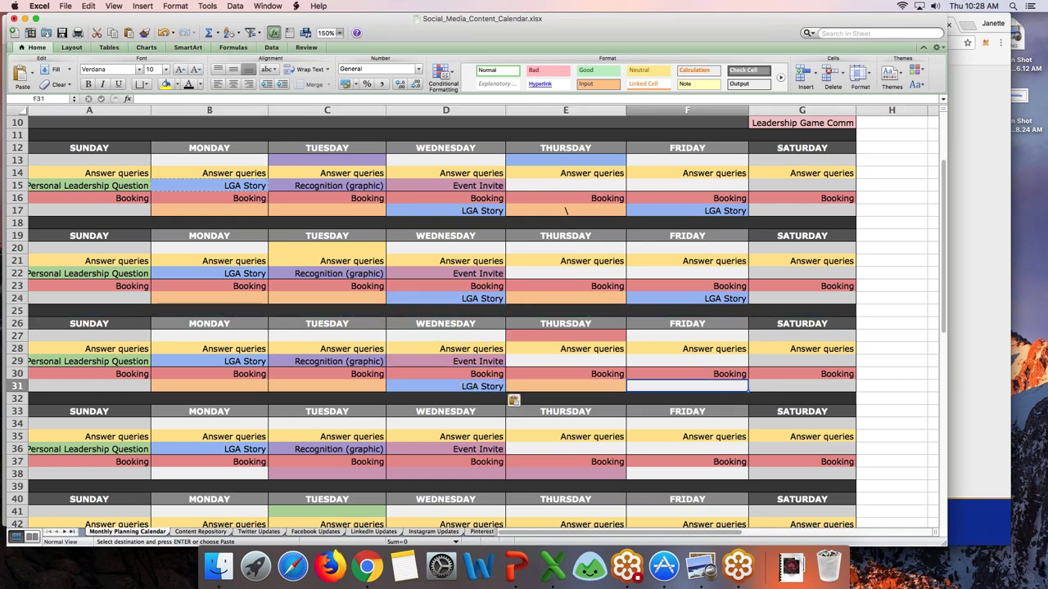
pyautogui.press('super+v')
# Step: Paste the copied LGA Story entry into the fourth week's Friday and Wednesday cells, F38 and D38
pyautogui.press('Down')
pyautogui.press('Down')
pyautogui.press('Down')
pyautogui.press('Down')
pyautogui.press('Down')
pyautogui.press('Down')
pyautogui.press('Down')
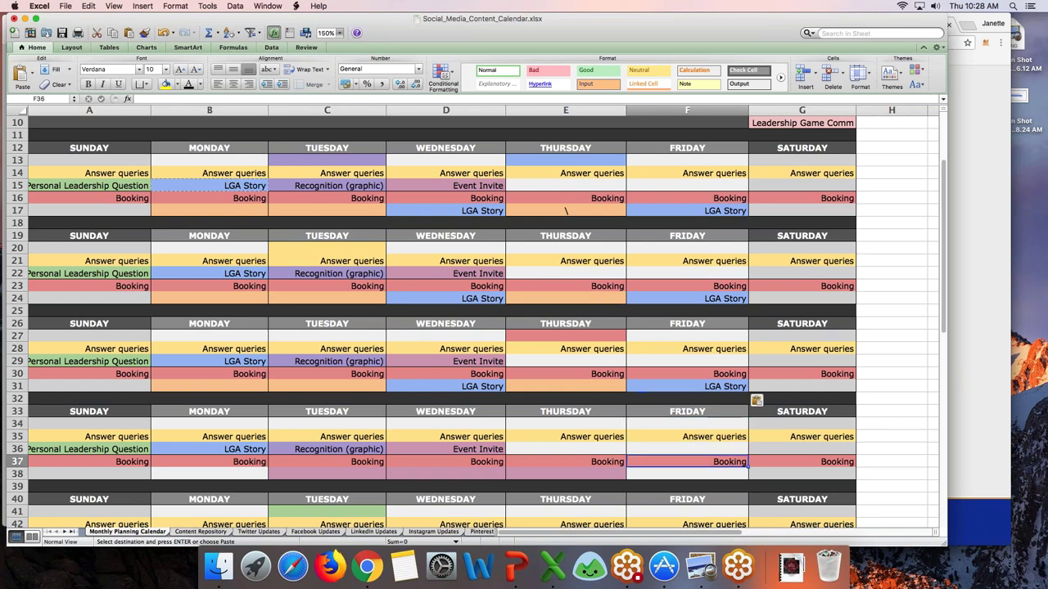
pyautogui.write('LGA Story')
pyautogui.press('Left')
pyautogui.press('Left')
pyautogui.press('Left')
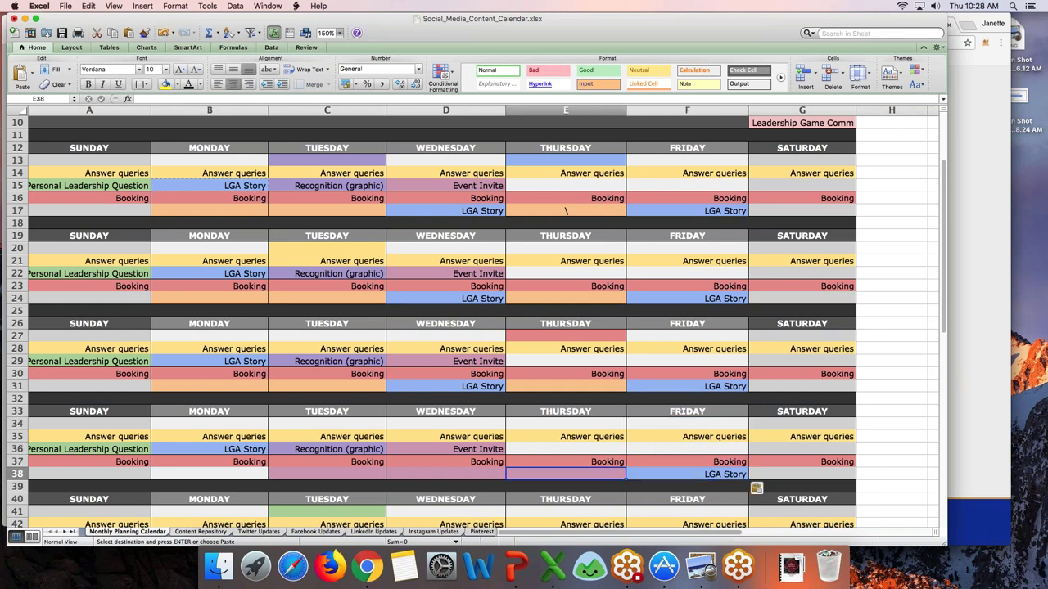
pyautogui.press('Right')
pyautogui.write('LGA Story')
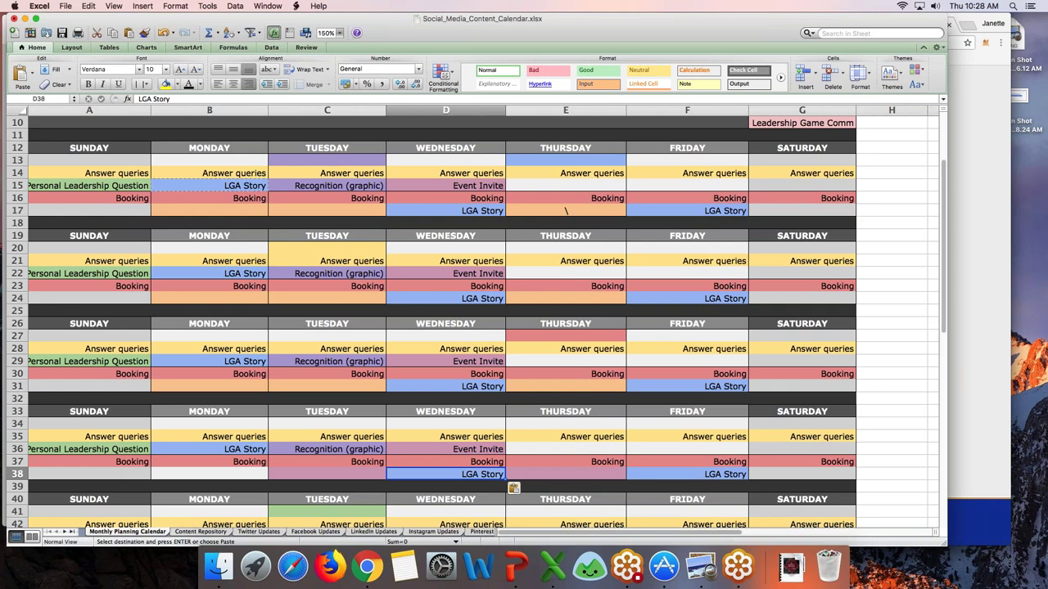
# Step: Replace the Leadership Game Comm entry in the color key, G10, with Blog Post
pyautogui.scroll(-10, 180, 180)
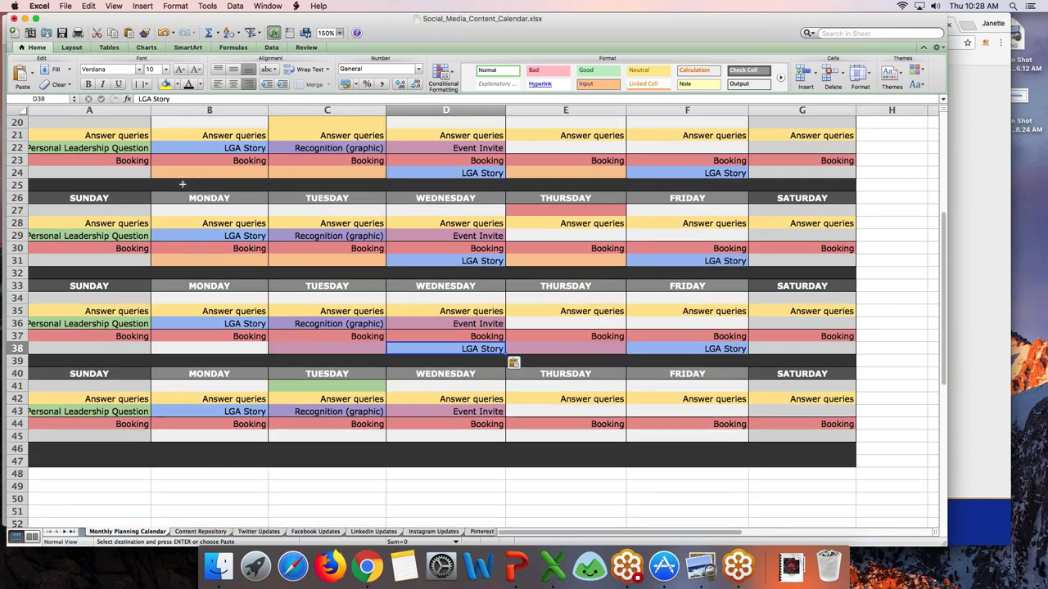
pyautogui.scroll(15, 249, 201)
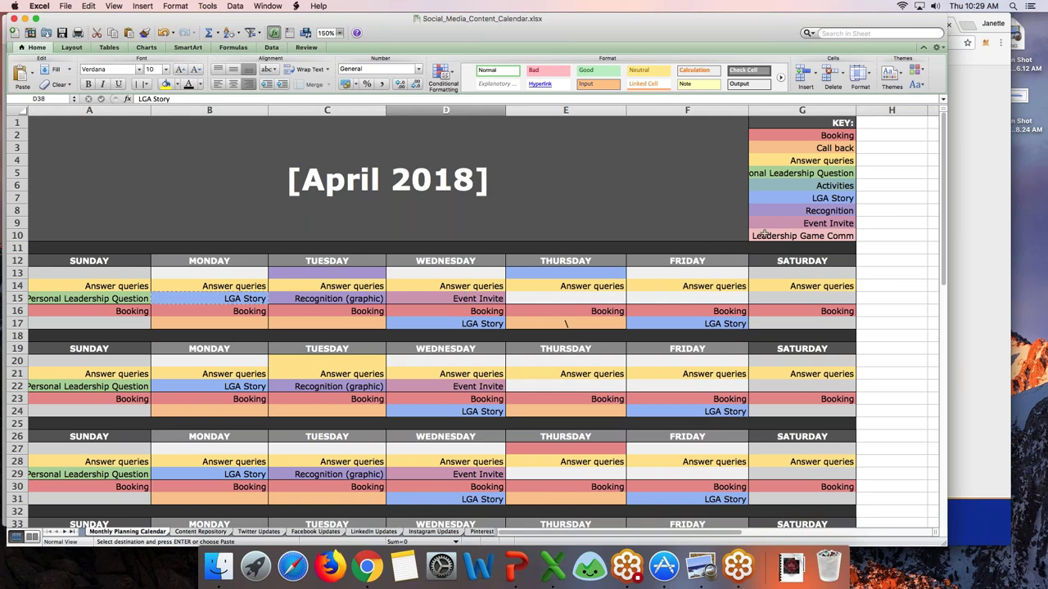
pyautogui.click(800, 236)
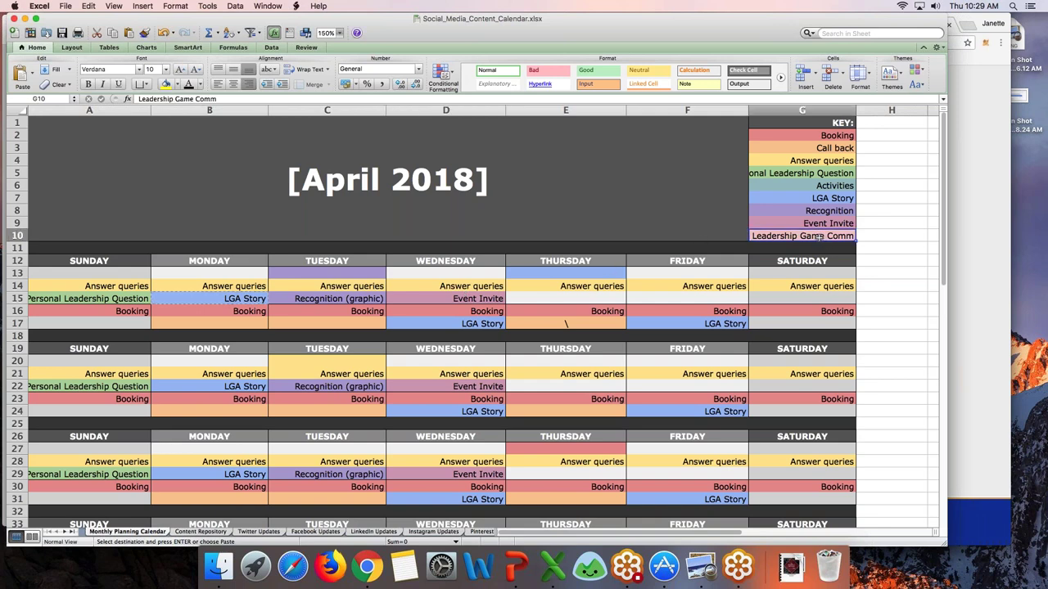
pyautogui.doubleClick(798, 236)
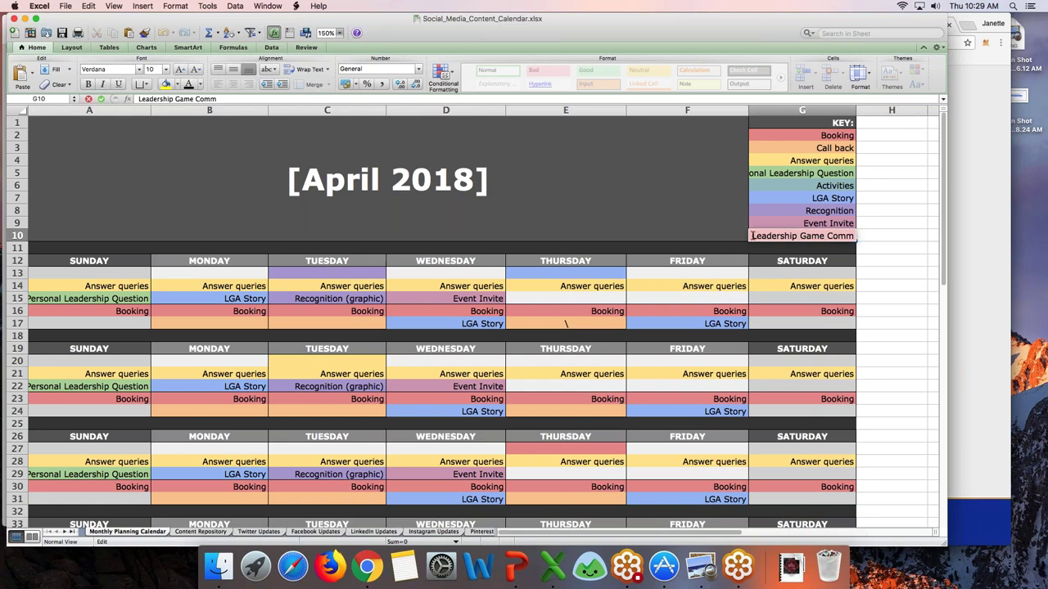
pyautogui.moveTo(751, 236); pyautogui.dragTo(858, 240)
pyautogui.write('Blog Pos')
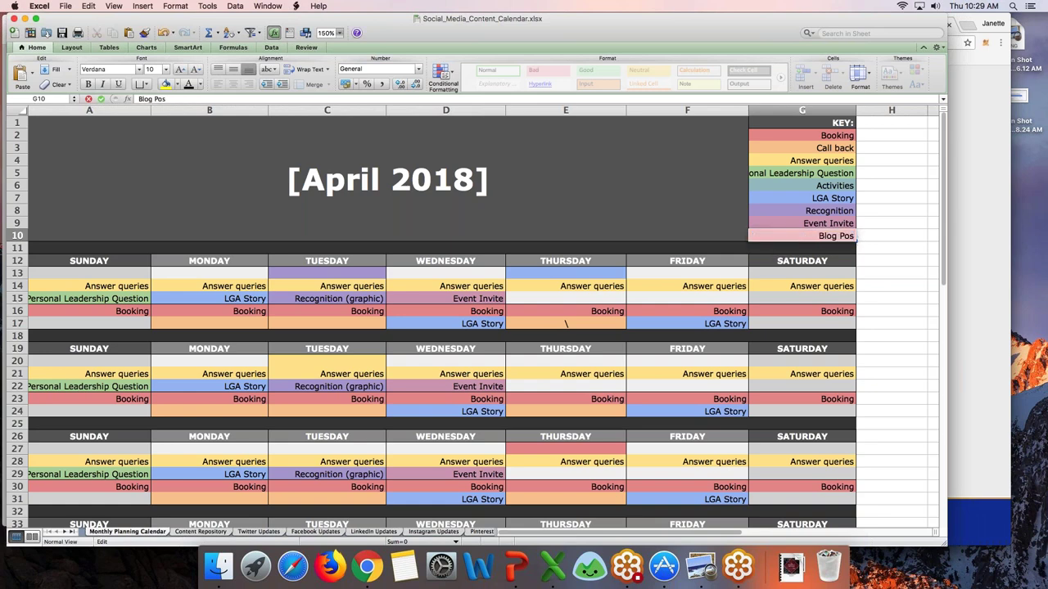
pyautogui.write('t')
pyautogui.press('Return')
# Step: Copy the Blog Post key entry into the first and second weeks' Thursday cells, E15 and E22
pyautogui.click(802, 236)
pyautogui.press('super+c')
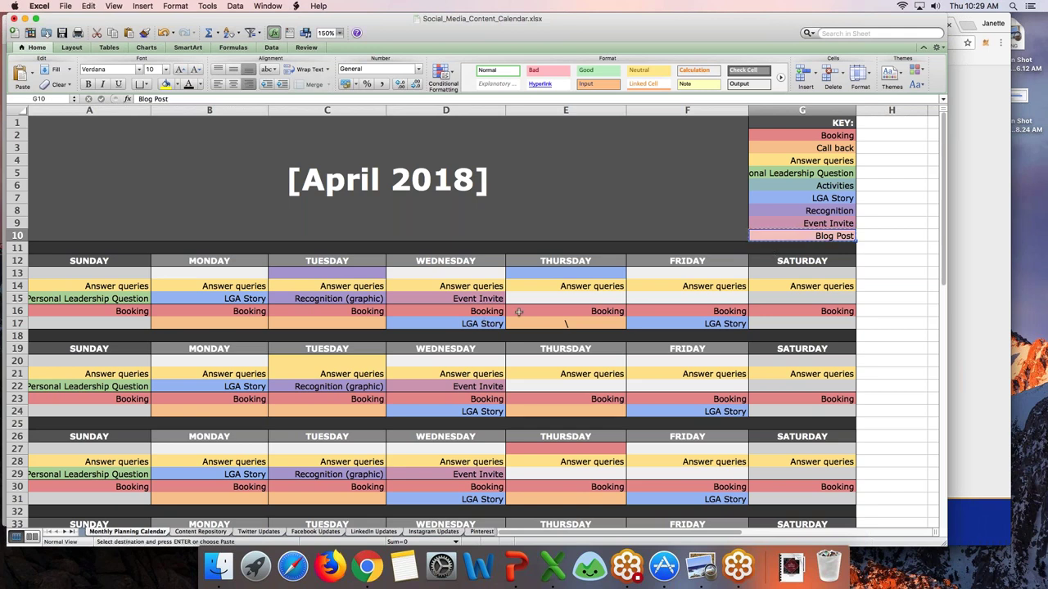
pyautogui.click(545, 297)
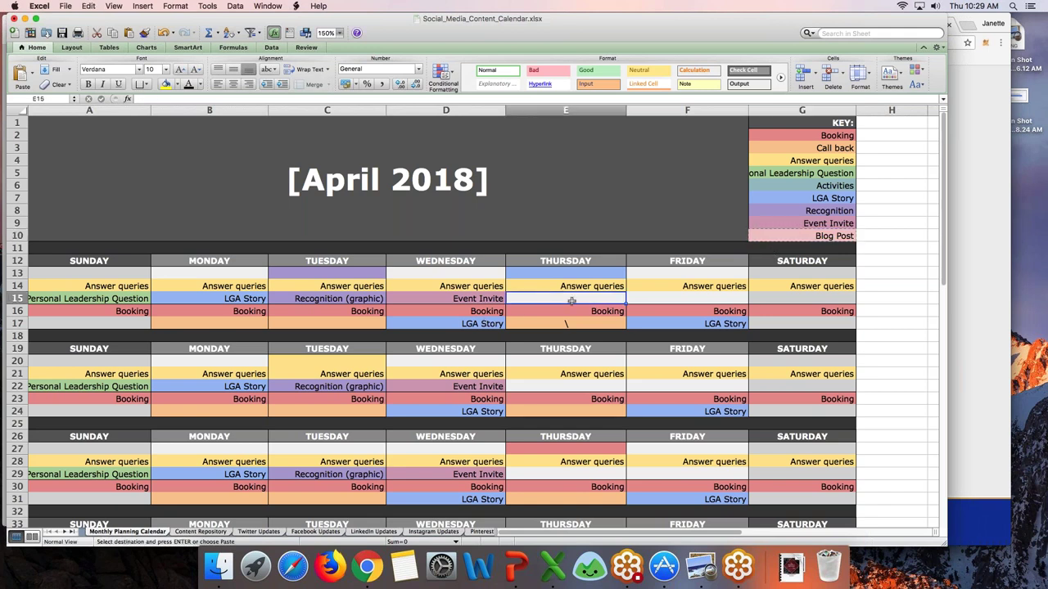
pyautogui.press('super+v')
pyautogui.press('Right')
pyautogui.press('Down')
pyautogui.press('Down')
pyautogui.press('Down')
pyautogui.press('Down')
pyautogui.press('Down')
pyautogui.press('Down')
pyautogui.press('Down')
pyautogui.press('Left')
pyautogui.press('super+v')
# Step: Paste the copied Blog Post entry into the third and fourth weeks' Thursday cells, E29 and E36
pyautogui.press('Down')
pyautogui.press('Down')
pyautogui.press('Down')
pyautogui.press('Down')
pyautogui.press('Down')
pyautogui.press('Down')
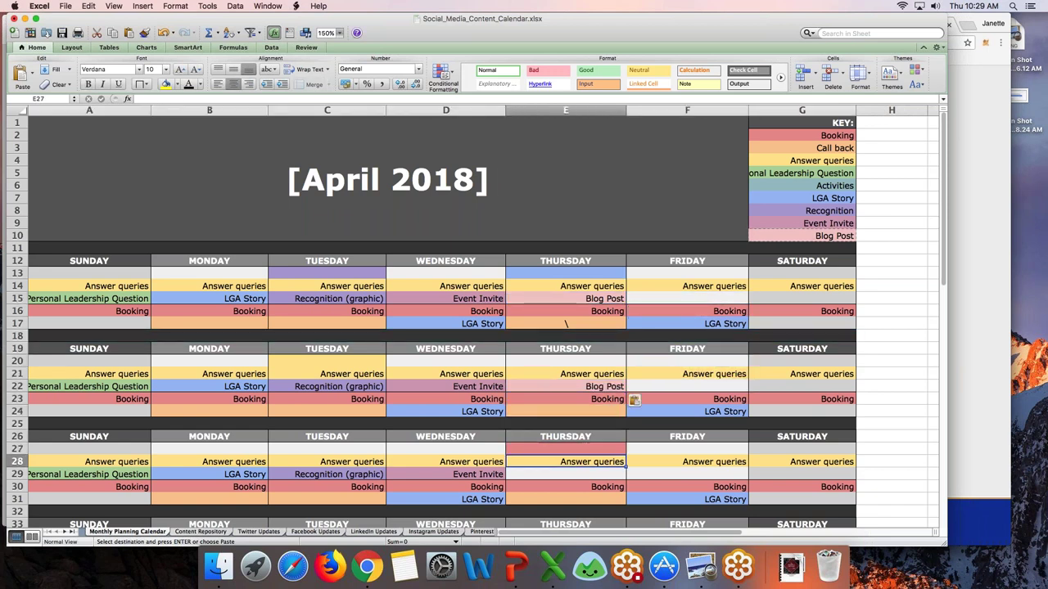
pyautogui.press('Down')
pyautogui.press('super+v')
pyautogui.press('Down')
pyautogui.press('Down')
pyautogui.press('Down')
pyautogui.press('Down')
pyautogui.press('Down')
pyautogui.press('Down')
pyautogui.press('Down')
pyautogui.press('Down')
pyautogui.press('Up')
pyautogui.press('super+v')
pyautogui.press('Down')
pyautogui.press('Down')
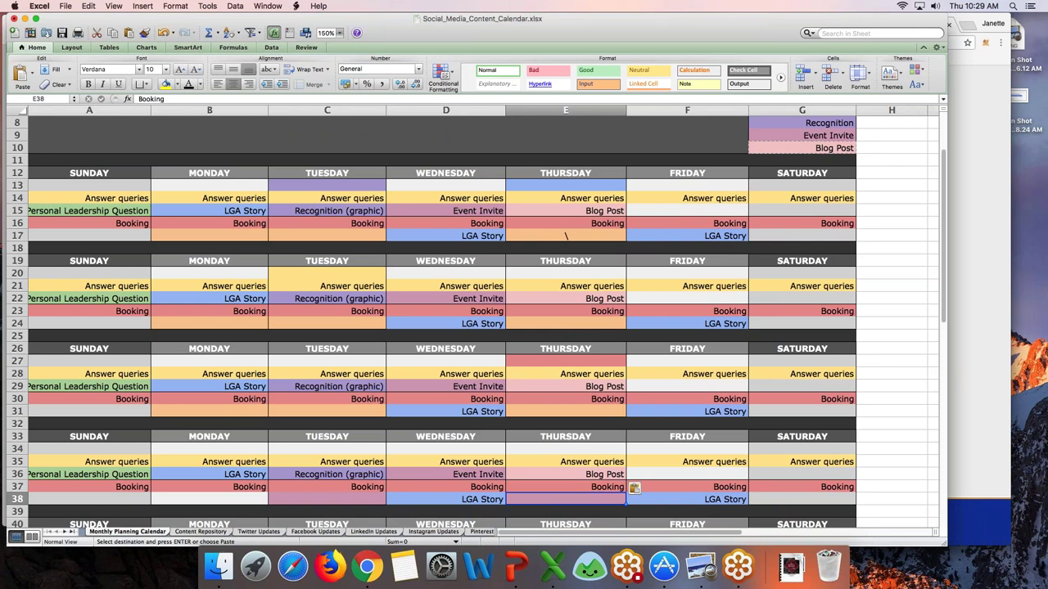
pyautogui.press('Down')
pyautogui.press('Down')
pyautogui.press('Down')
pyautogui.press('Down')
pyautogui.press('Down')
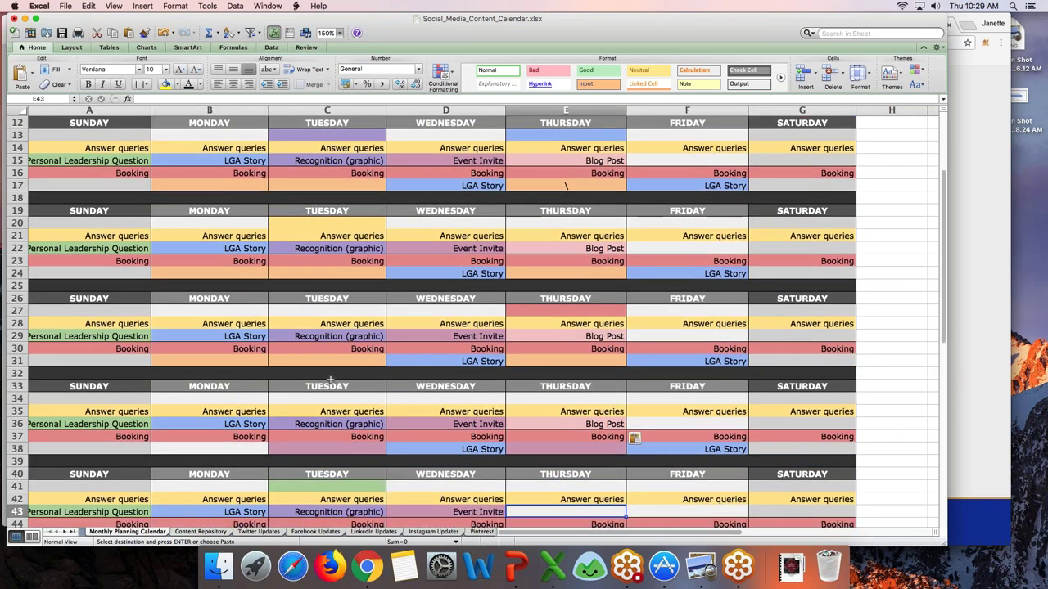
# Step: Add the content type Blog Post in cell A5 of the Content Repository sheet
pyautogui.click(194, 532)
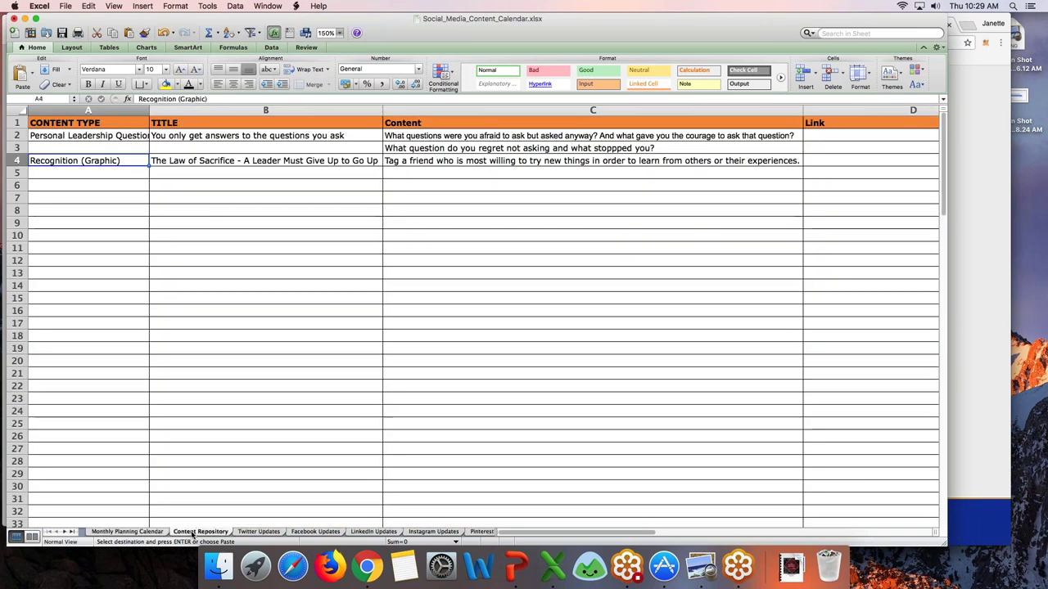
pyautogui.click(49, 177)
pyautogui.write('B')
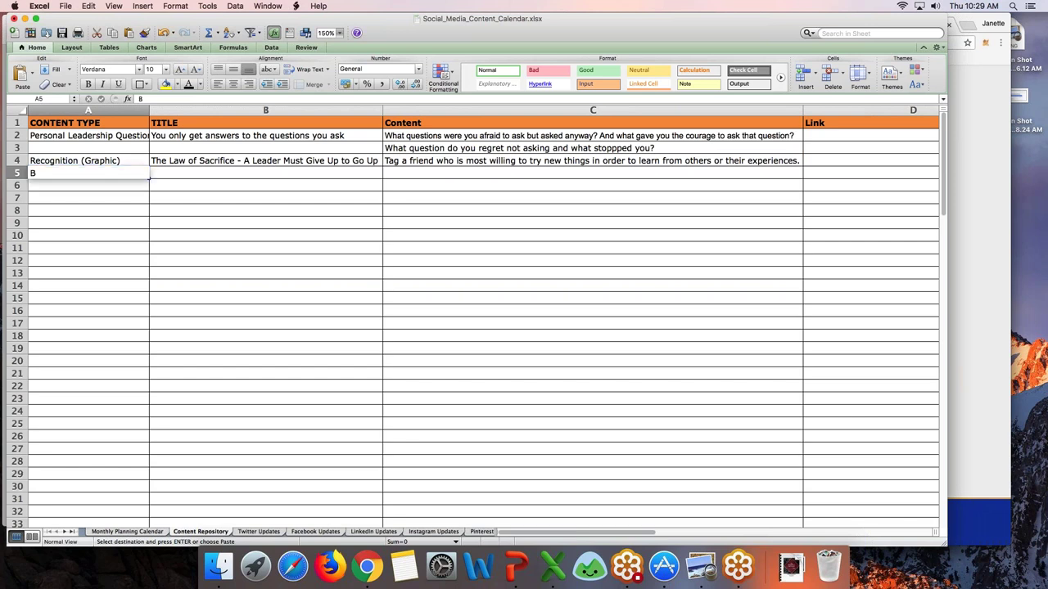
pyautogui.write('log Post')
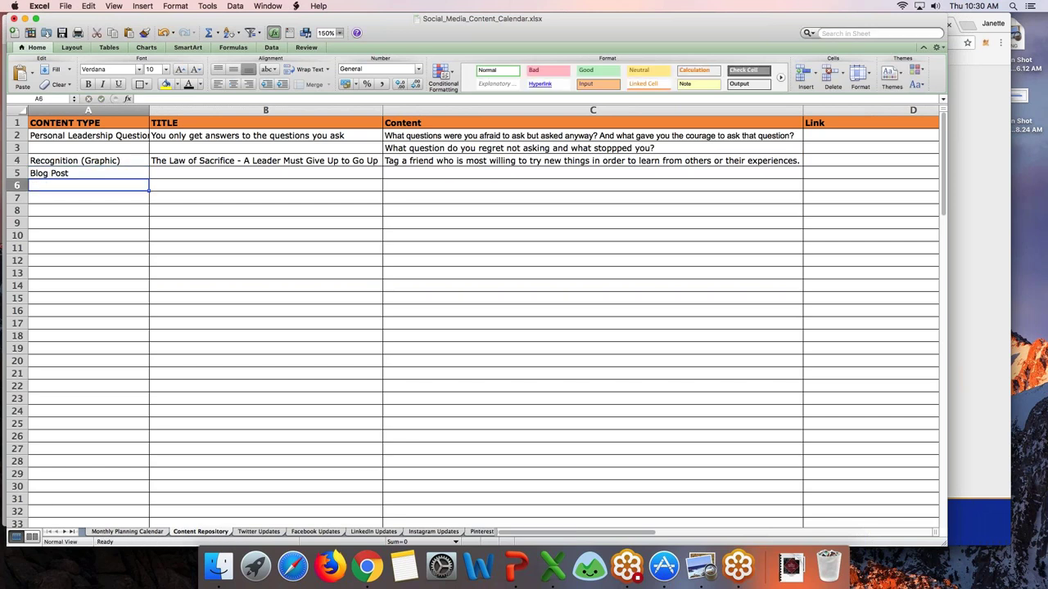
pyautogui.click(88, 173)
# Step: Enter the blog post titles Today Matters in B5 and Becoming a Person of Influence in B6
pyautogui.click(265, 172)
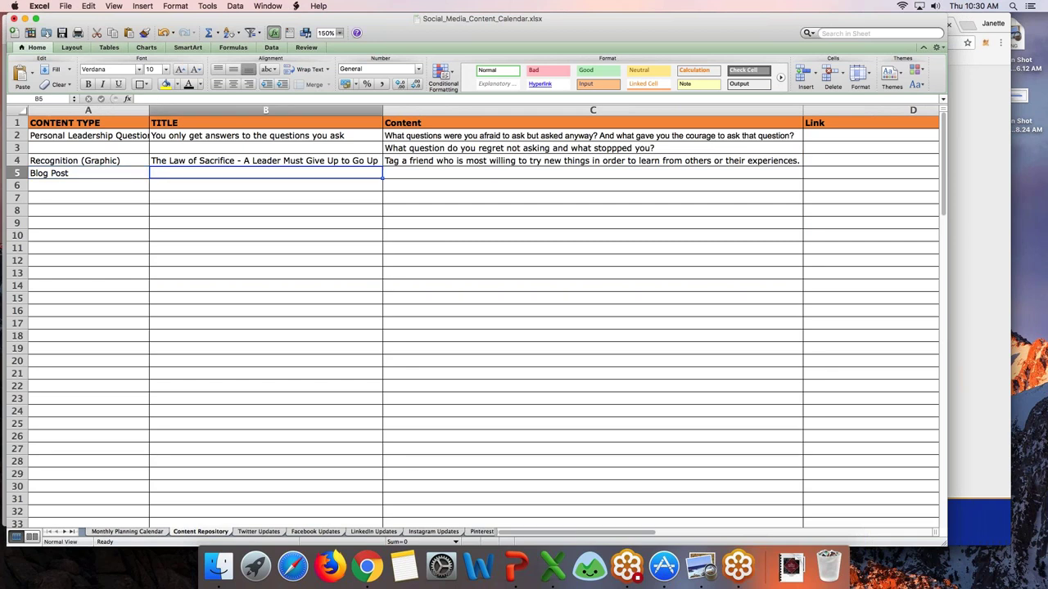
pyautogui.write('T')
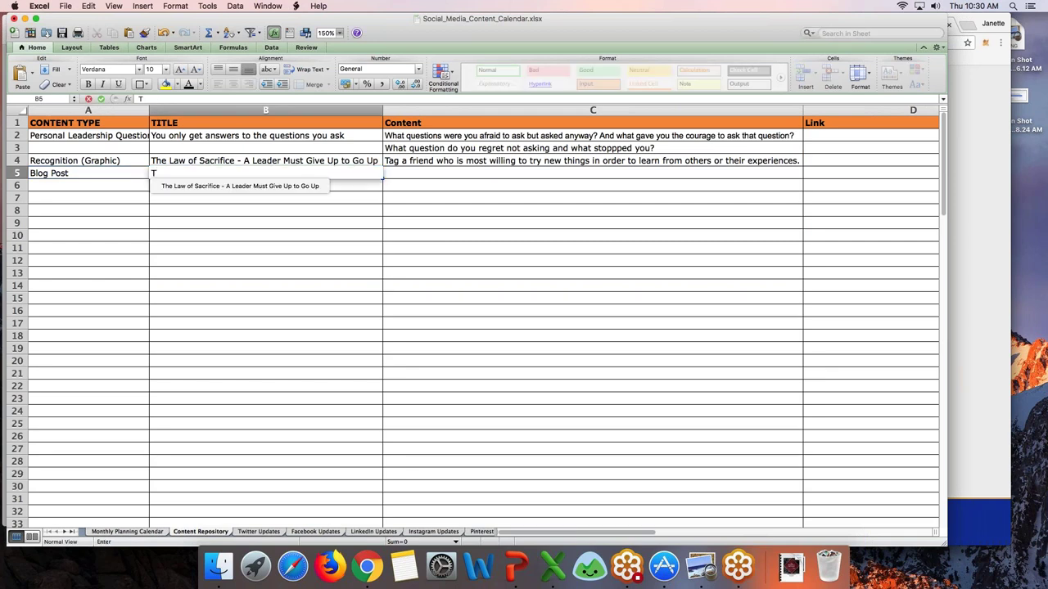
pyautogui.write('oday Matters')
pyautogui.press('Return')
pyautogui.write('Becoming a person o')
pyautogui.press('BackSpace')
pyautogui.press('BackSpace')
pyautogui.press('BackSpace')
pyautogui.press('BackSpace')
pyautogui.press('BackSpace')
pyautogui.write('Person of Influence')
pyautogui.press('Return')
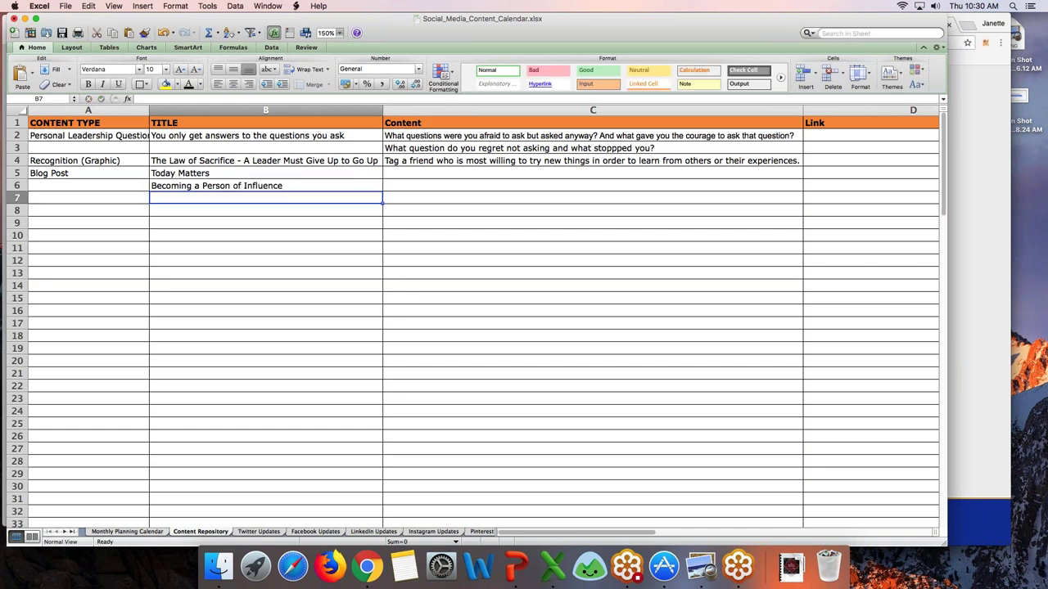
pyautogui.press('Up')
pyautogui.press('Up')
pyautogui.press('Left')
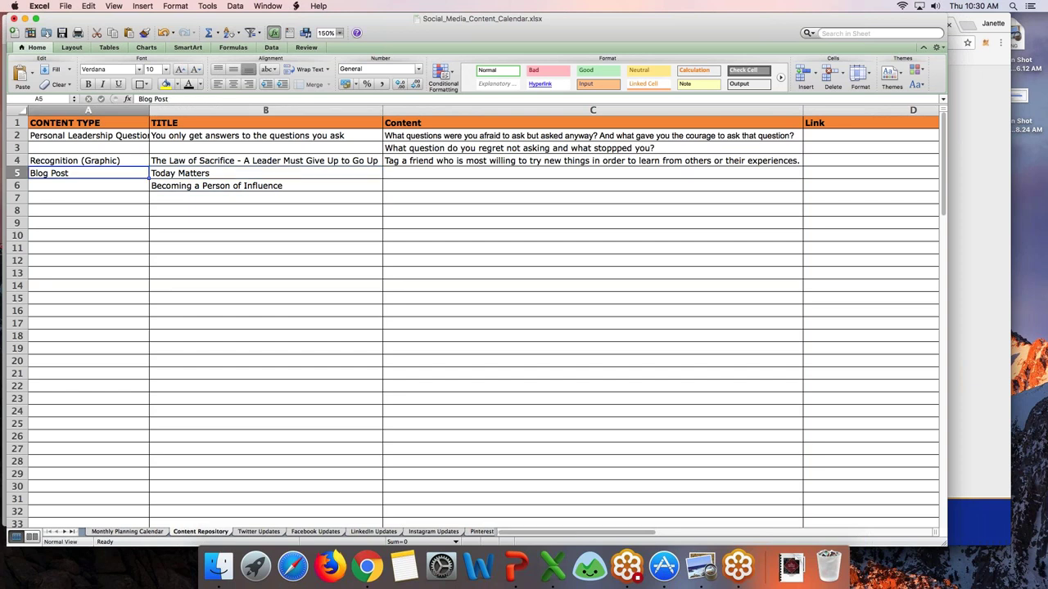
pyautogui.press('Right')
pyautogui.press('Down')
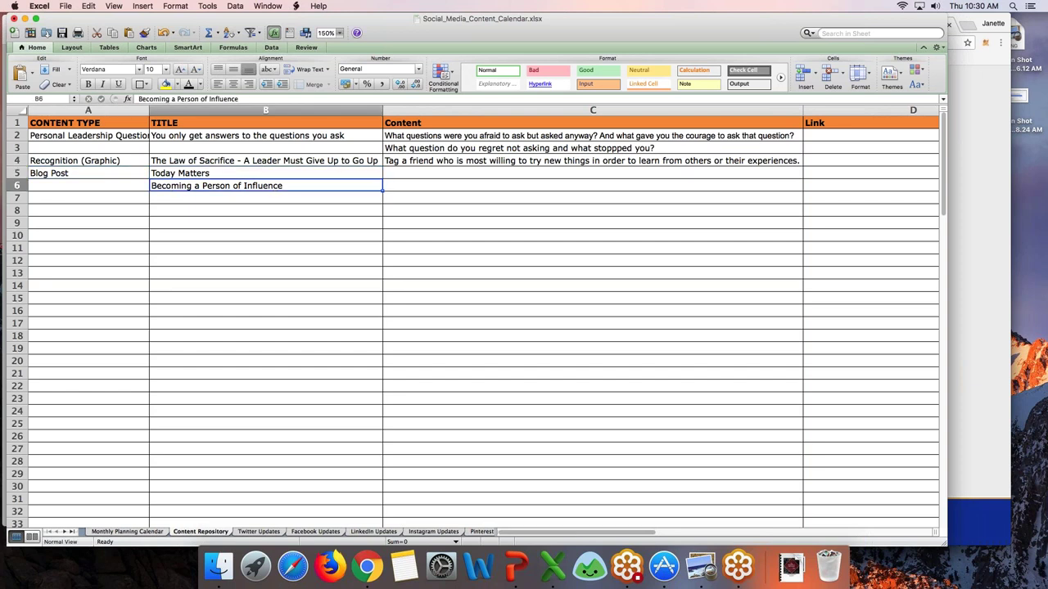
pyautogui.press('Up')
pyautogui.press('Left')
pyautogui.press('Right')
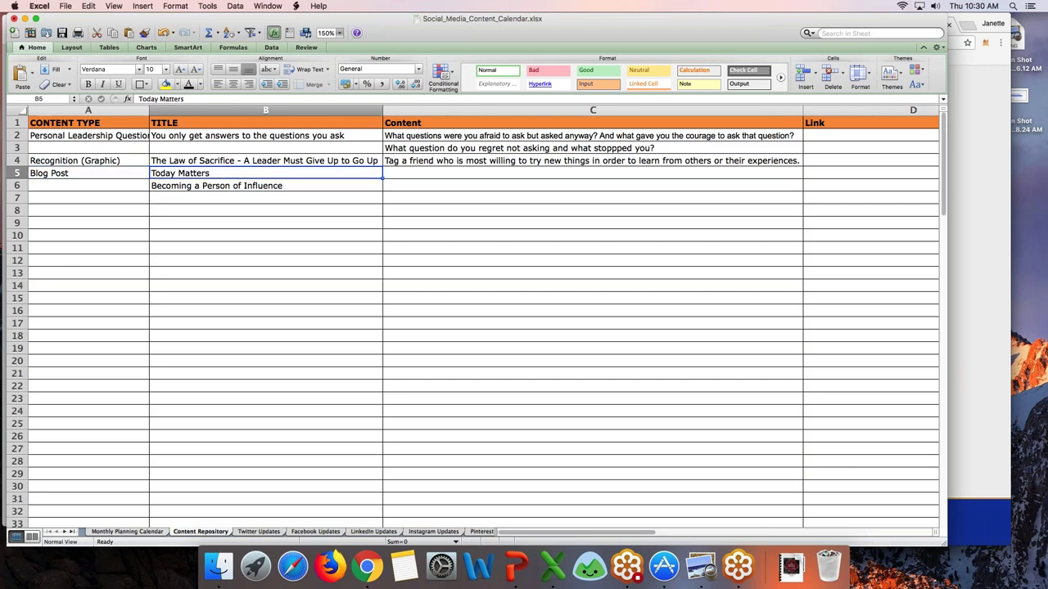
pyautogui.press('Down')
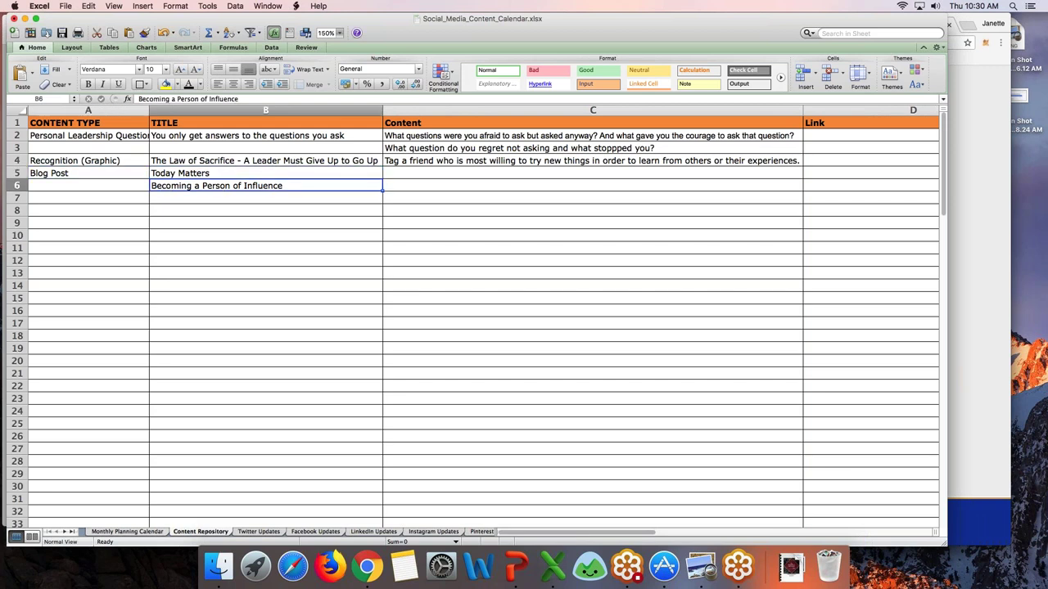
pyautogui.press('Up')
pyautogui.press('Down')
pyautogui.press('Down')
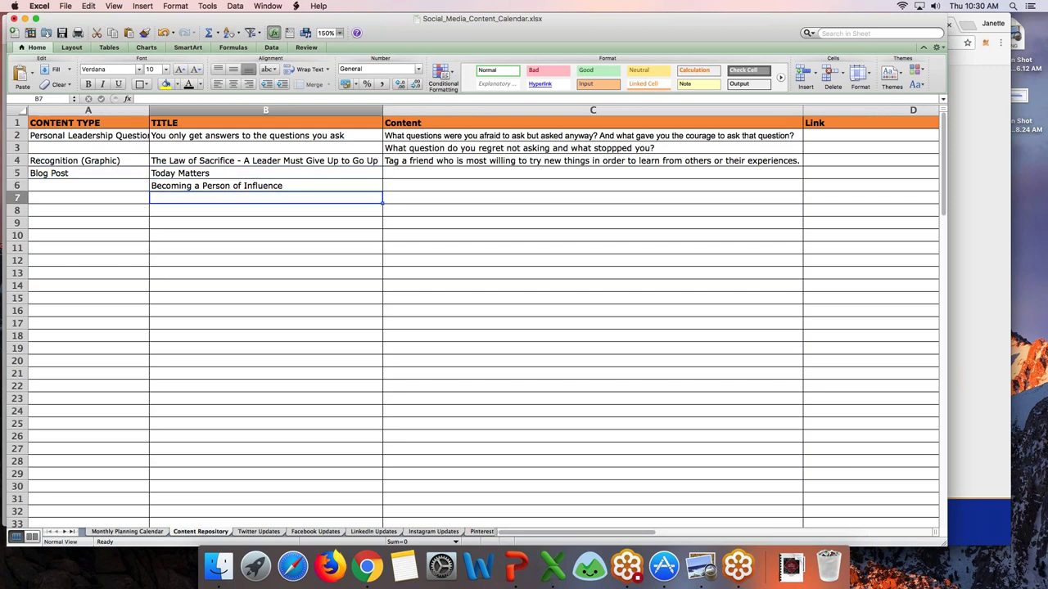
# Step: Enter the titles 21 Irrefutable Laws of Leadership in B7 and Everyone Communicates Few Connect in B8
pyautogui.write('21 Irrefutable Laws of Leadership')
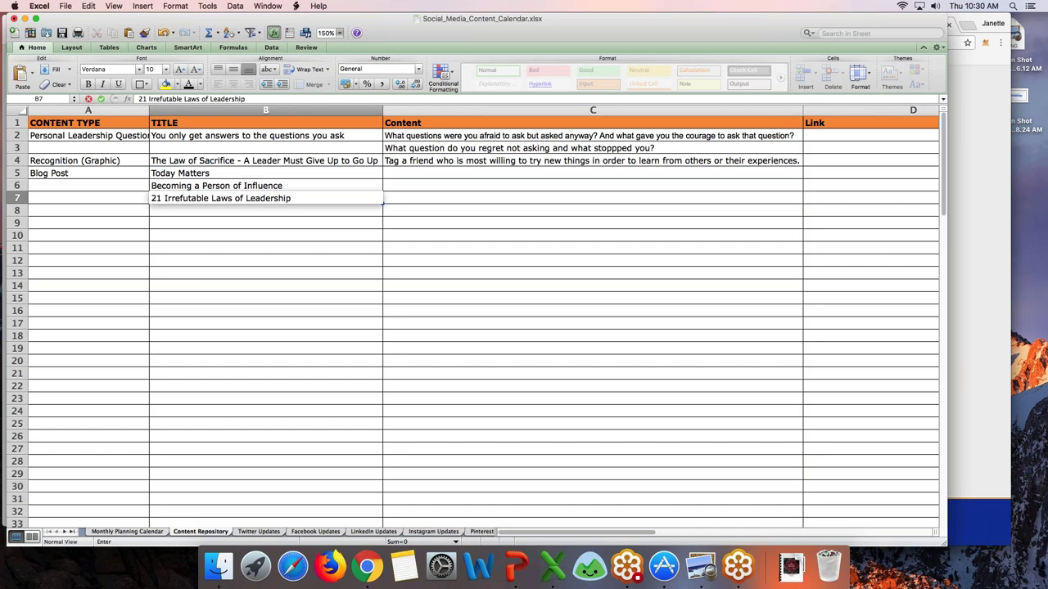
pyautogui.press('Return')
pyautogui.write('E')
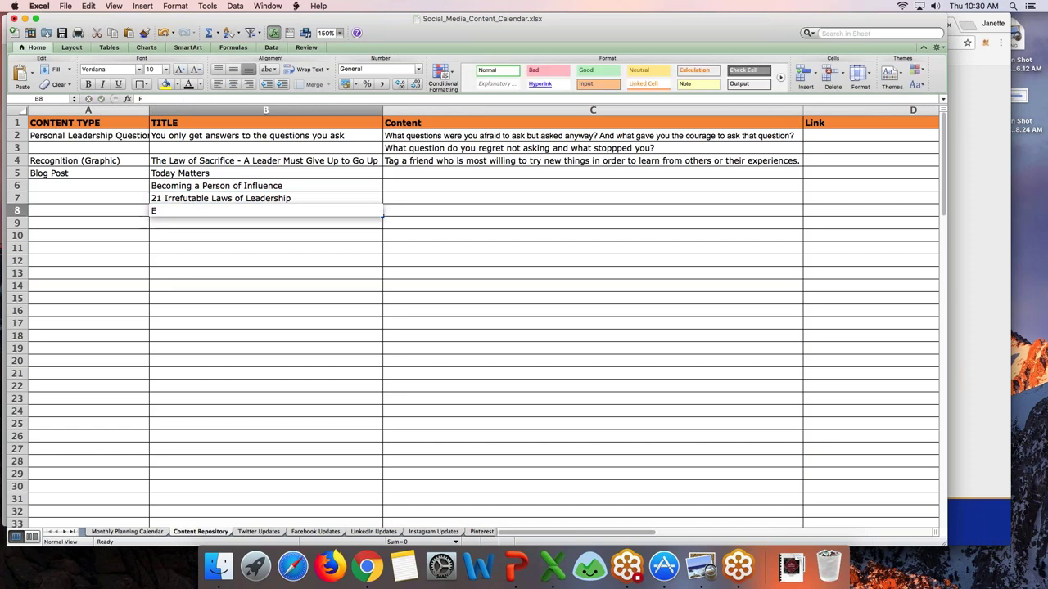
pyautogui.write('veryone Communicates Few Connect')
pyautogui.press('Return')
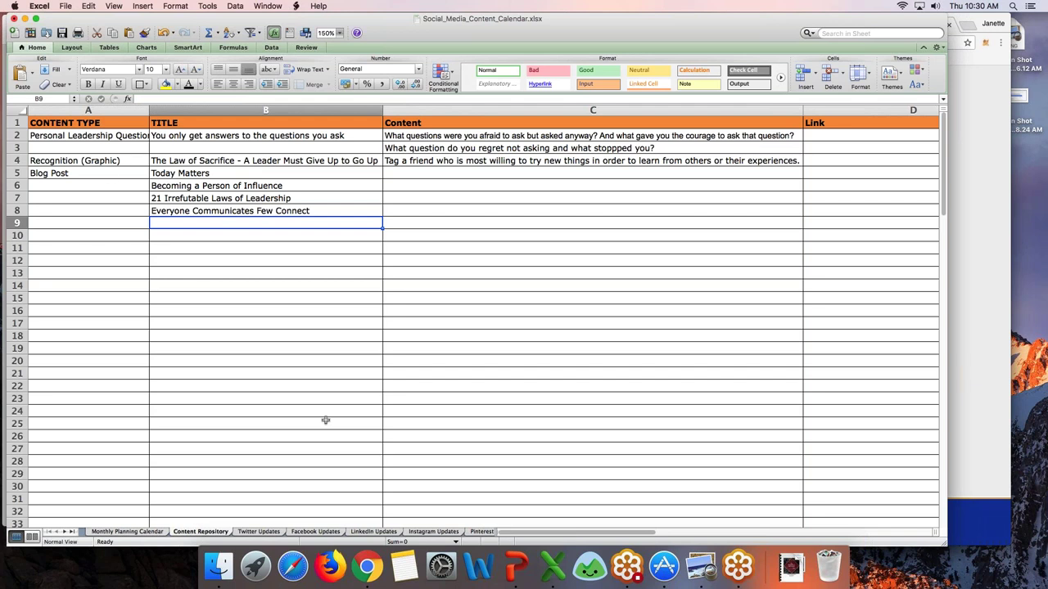
# Step: Look through the Twitter, Facebook, LinkedIn, Instagram, Pinterest and Google+ update sheets and Sheet1, ending back on Twitter Updates
pyautogui.click(273, 532)
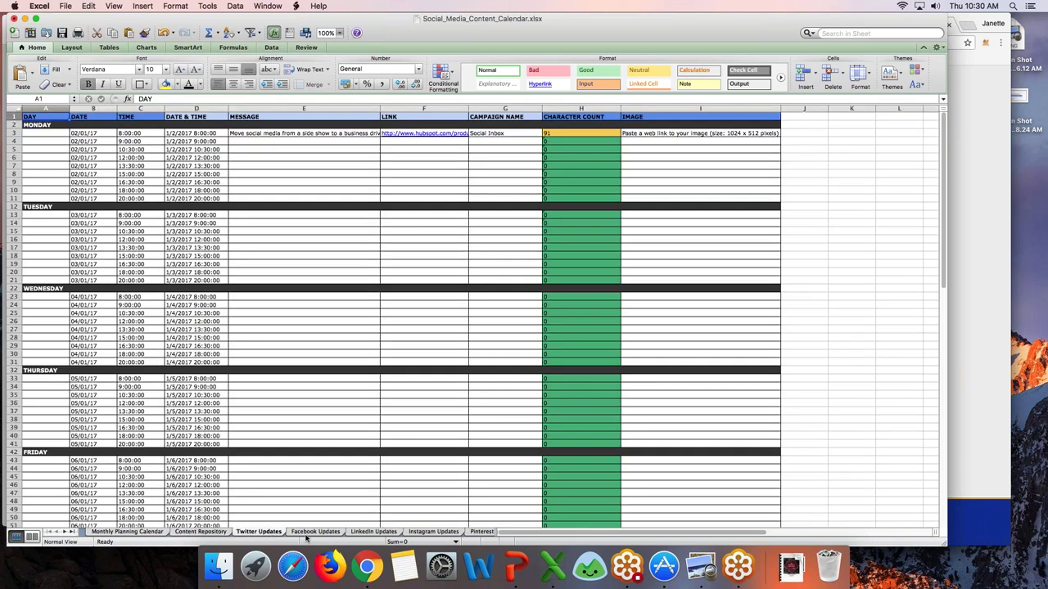
pyautogui.click(313, 532)
pyautogui.click(373, 532)
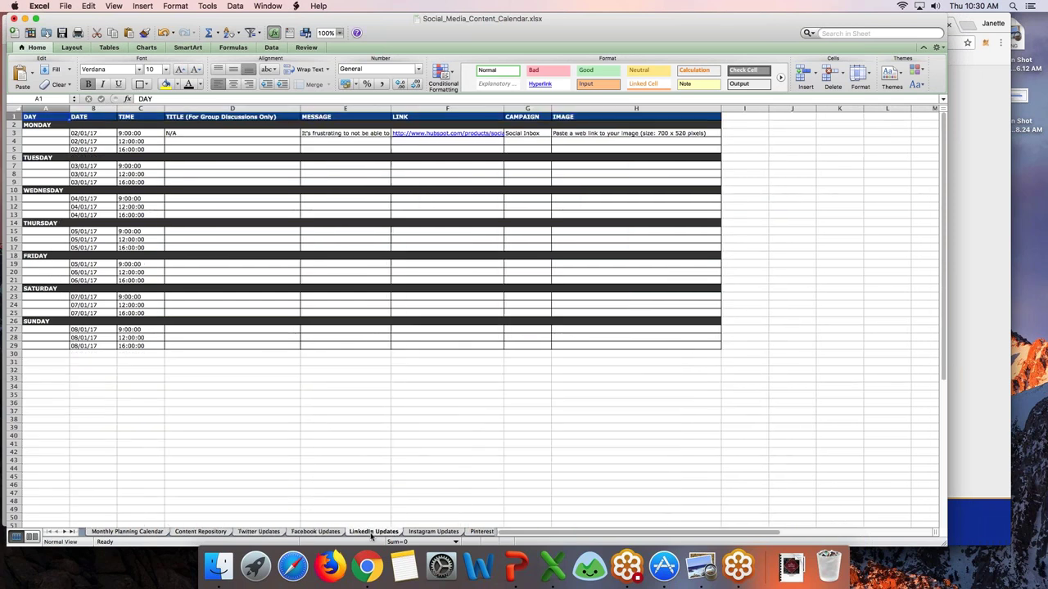
pyautogui.click(421, 532)
pyautogui.click(480, 533)
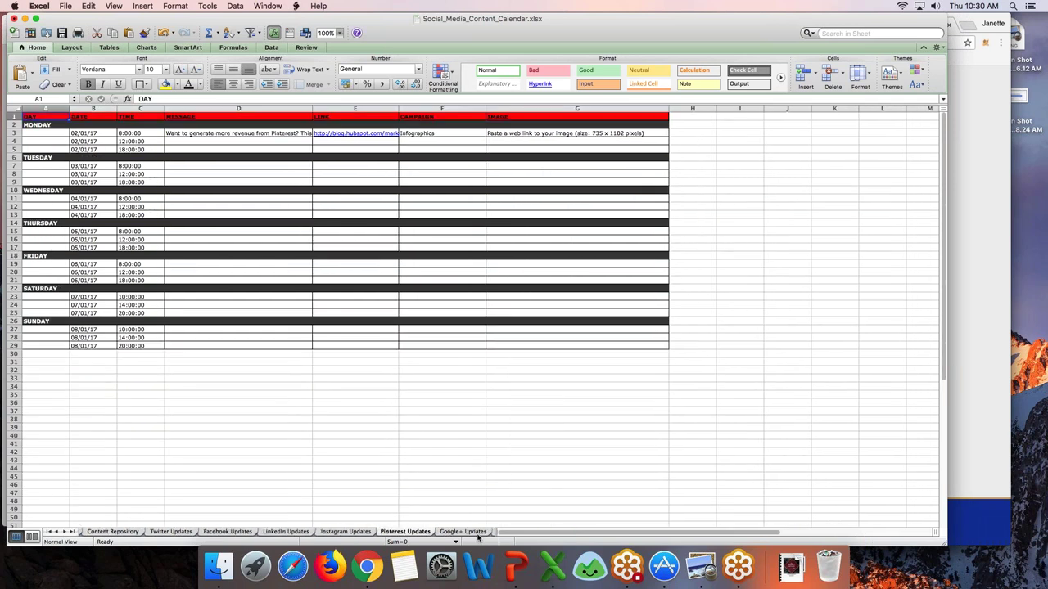
pyautogui.click(471, 534)
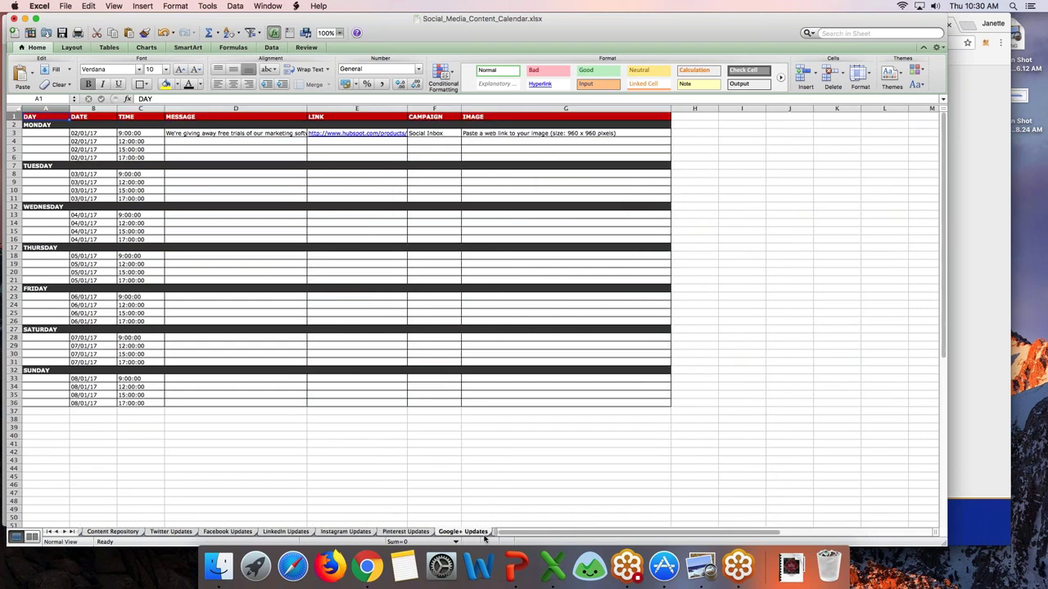
pyautogui.click(494, 533)
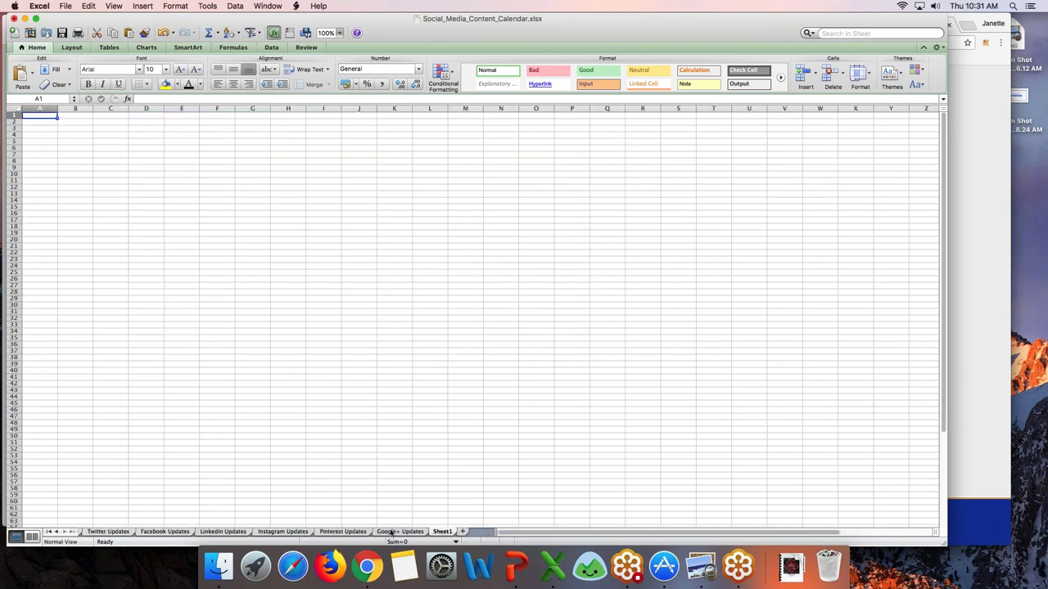
pyautogui.click(96, 533)
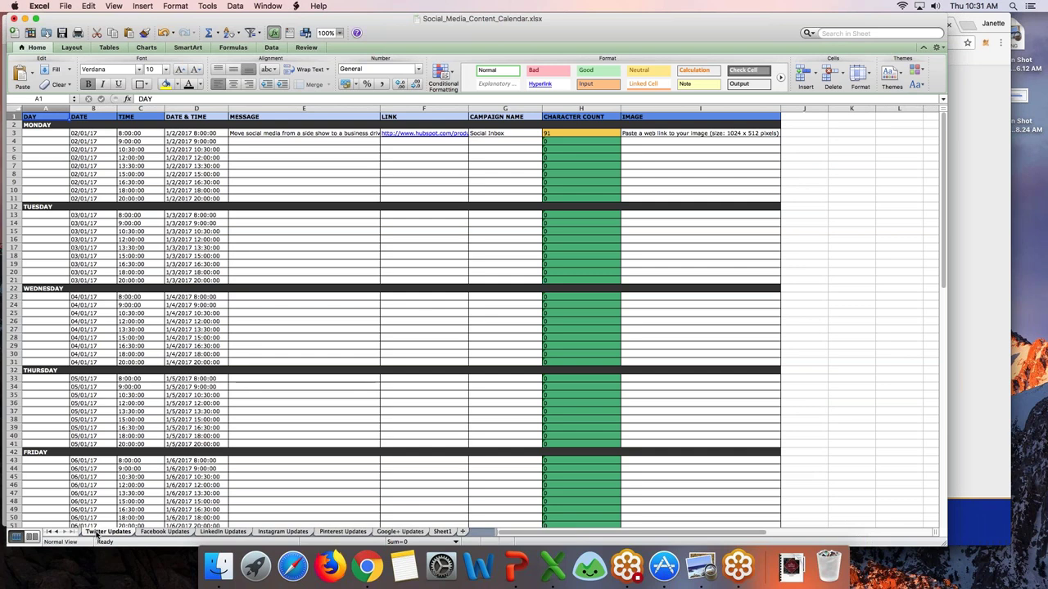
# Step: Clear the sample message in E3 and the sample image text in I3 of the Twitter Updates sheet
pyautogui.click(301, 133)
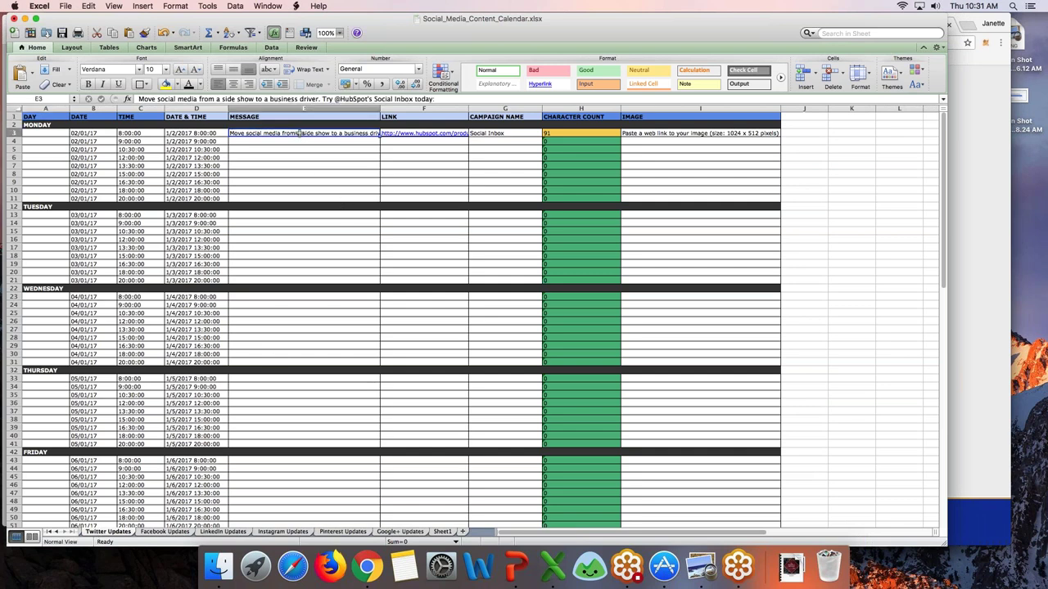
pyautogui.hotkey('shift', 'Right')
pyautogui.hotkey('shift', 'Right')
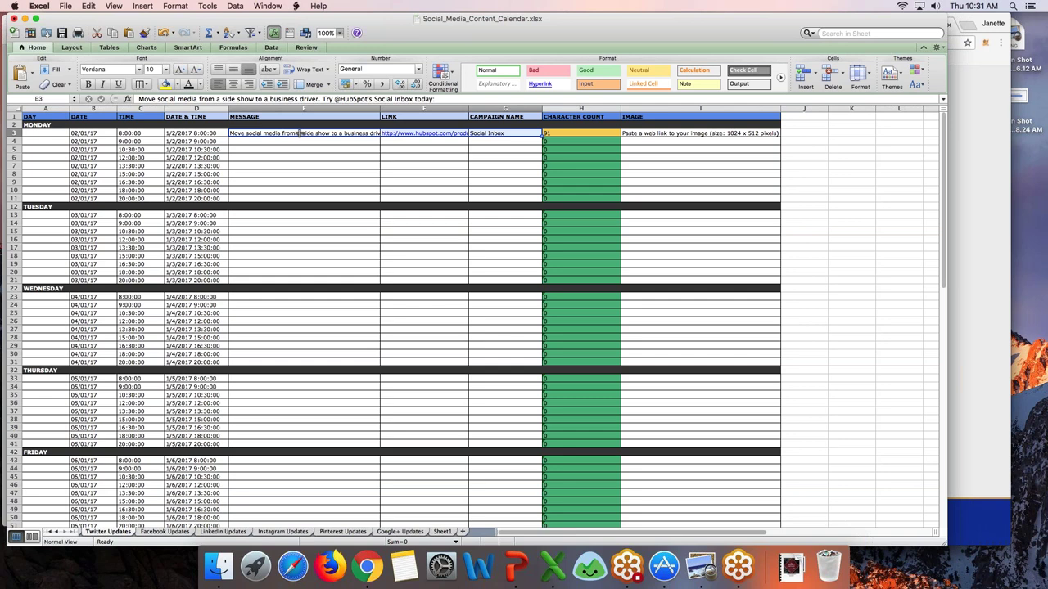
pyautogui.press('Delete')
pyautogui.click(699, 133)
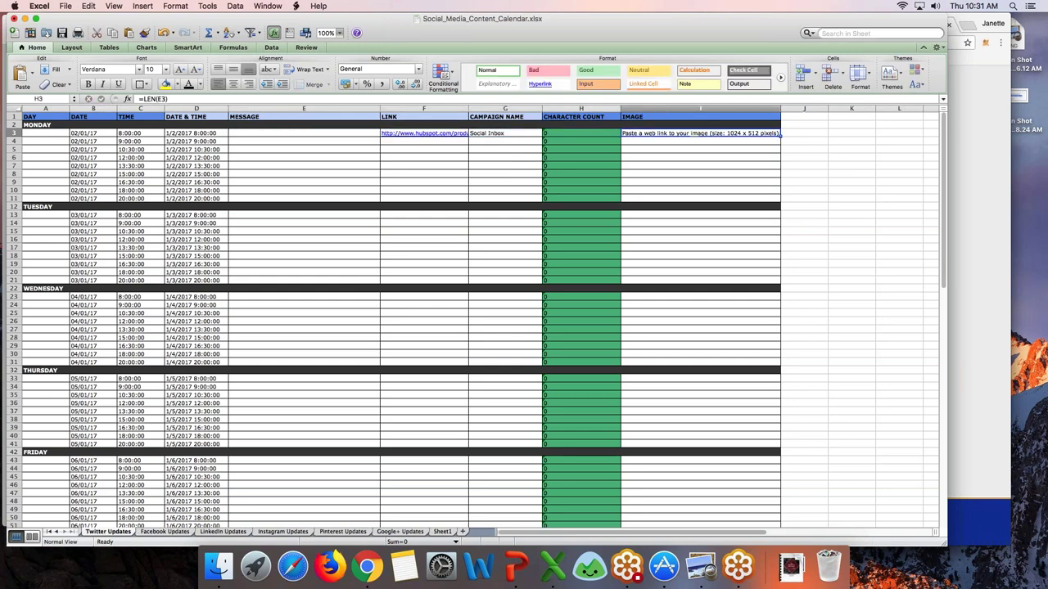
pyautogui.press('Delete')
# Step: Clear the sample link in F3 and the sample campaign name in G3
pyautogui.press('Left')
pyautogui.press('Left')
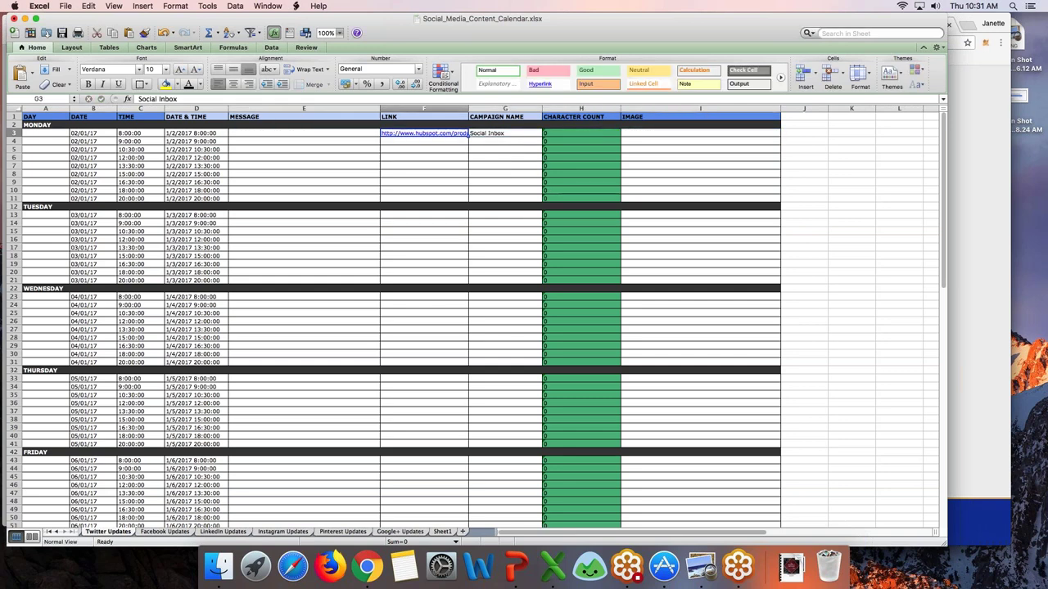
pyautogui.press('Left')
pyautogui.press('BackSpace')
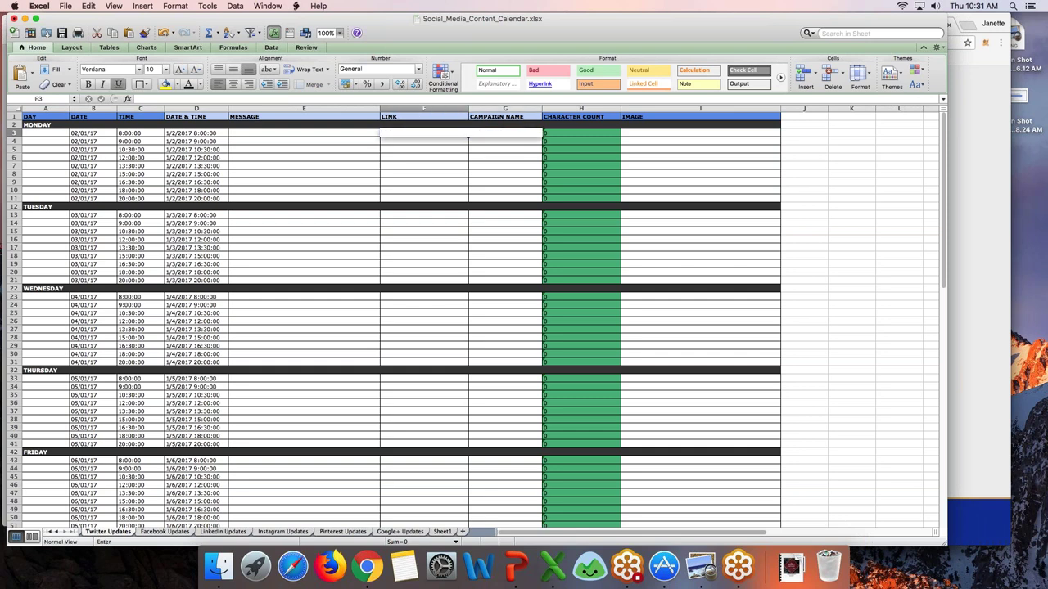
pyautogui.press('Right')
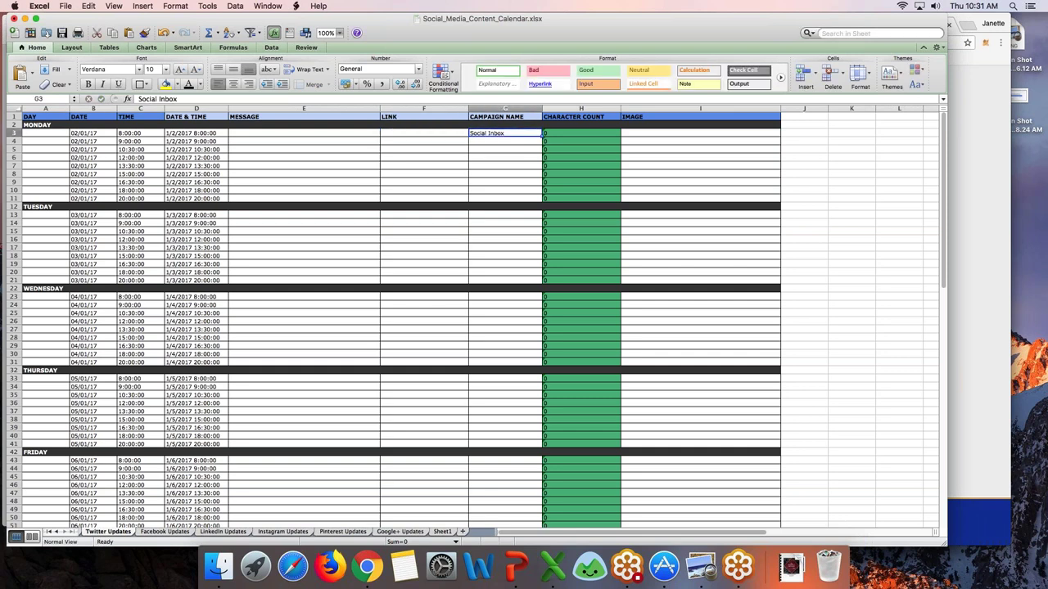
pyautogui.press('BackSpace')
# Step: Set the first Monday date in B3 to 04/01/2018
pyautogui.press('Left')
pyautogui.press('Left')
pyautogui.press('Left')
pyautogui.press('Left')
pyautogui.press('Left')
pyautogui.press('Left')
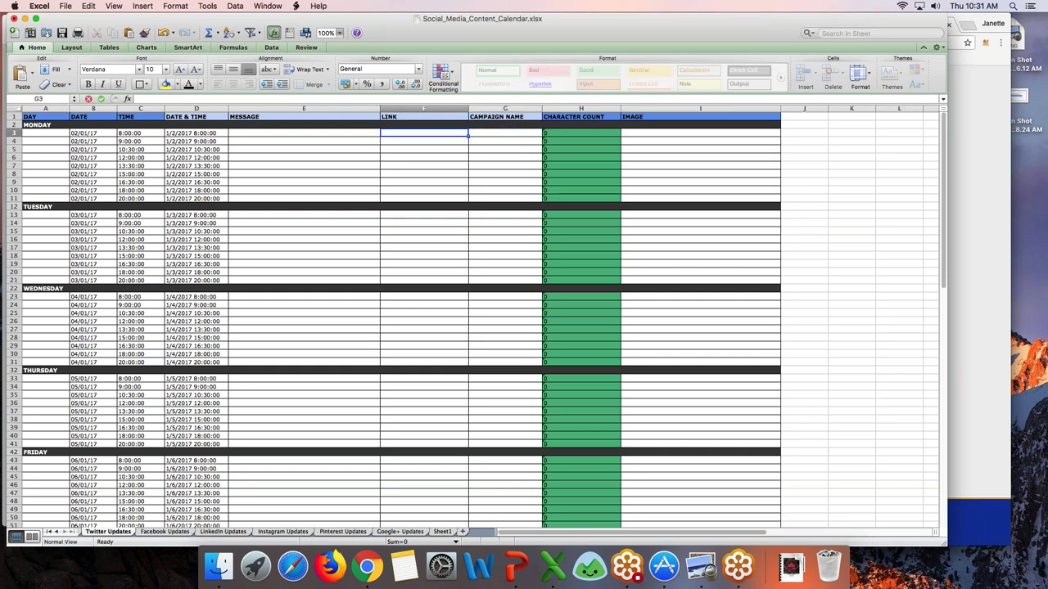
pyautogui.click(93, 133)
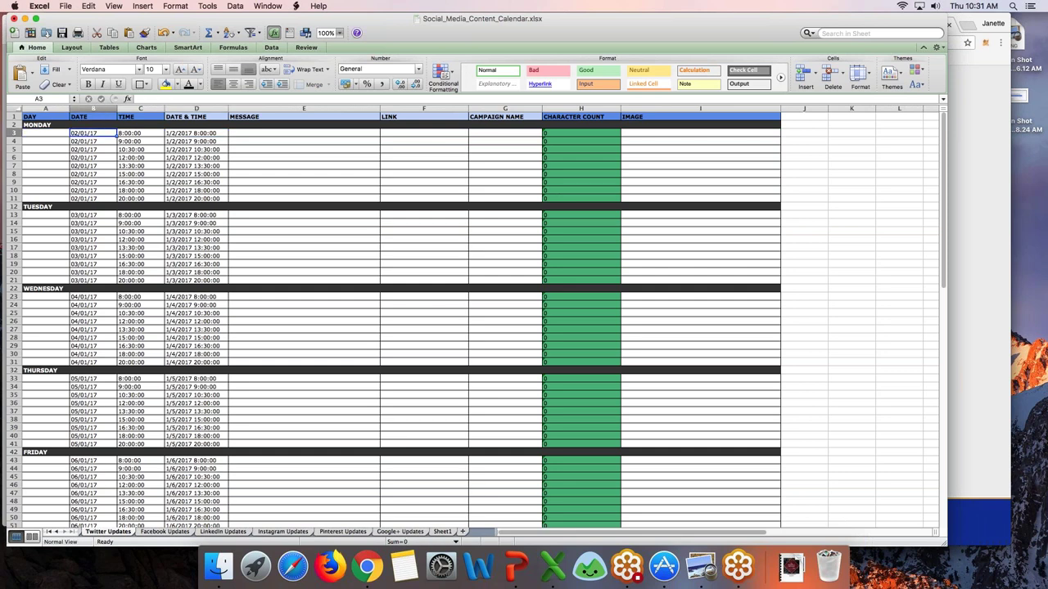
pyautogui.click(185, 98)
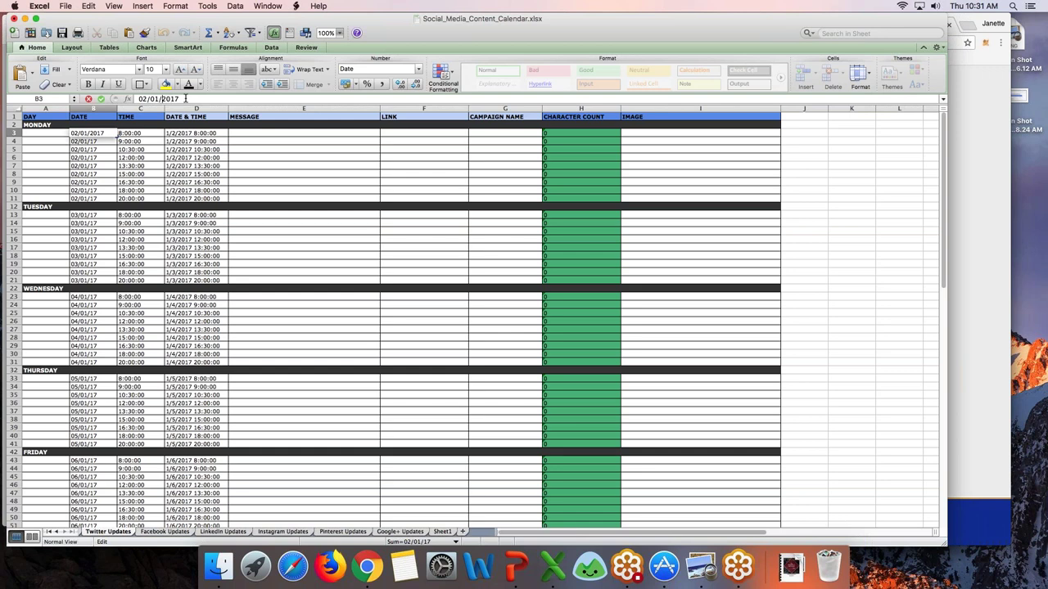
pyautogui.write('04/01/2017')
pyautogui.press('Return')
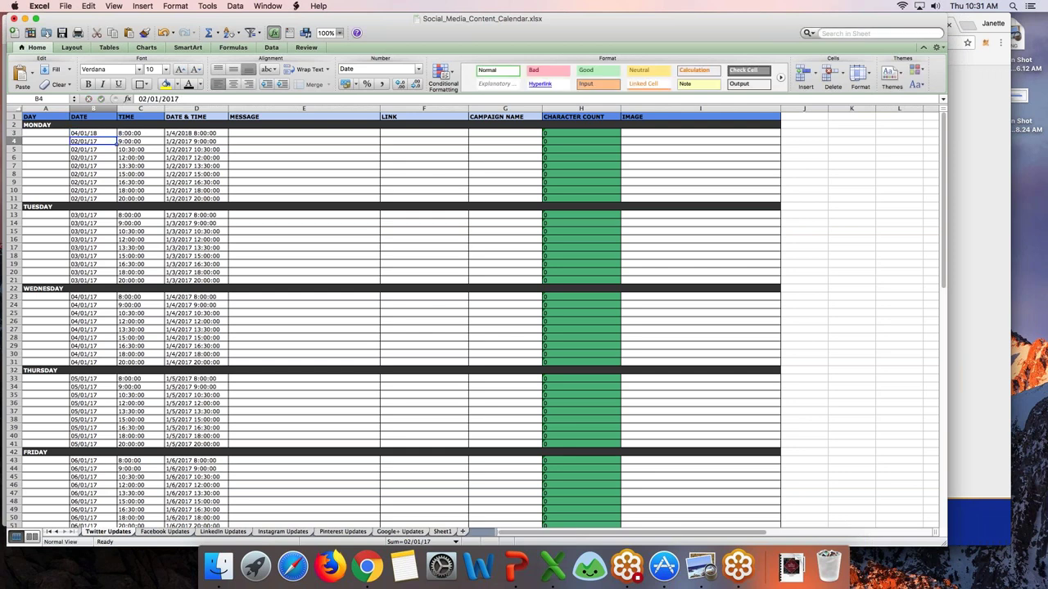
pyautogui.click(92, 132)
pyautogui.click(93, 141)
pyautogui.doubleClick(92, 141)
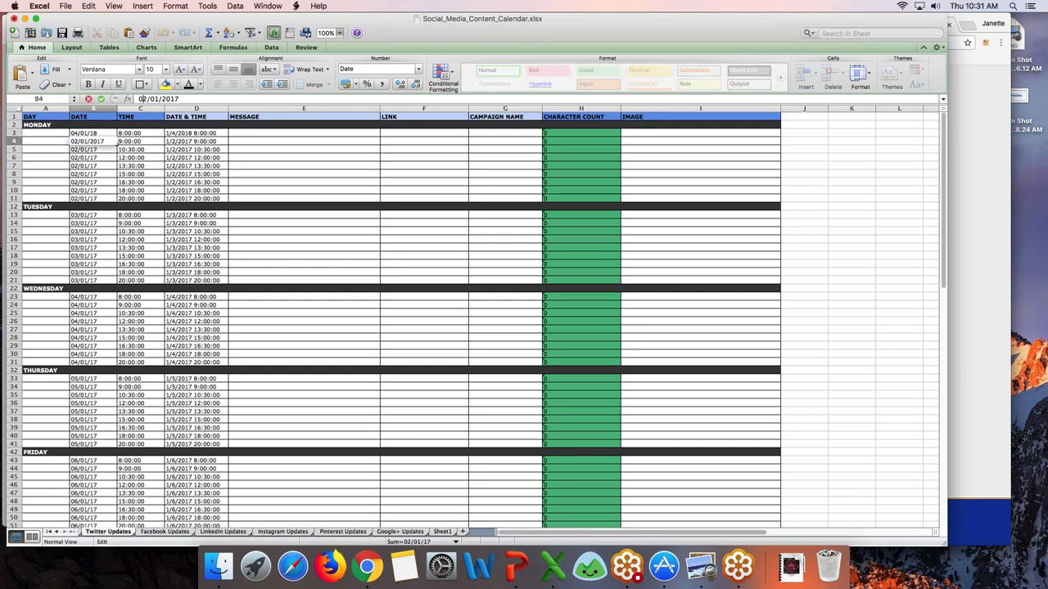
pyautogui.press('BackSpace')
pyautogui.write('2')
pyautogui.press('Return')
pyautogui.press('Down')
pyautogui.press('Up')
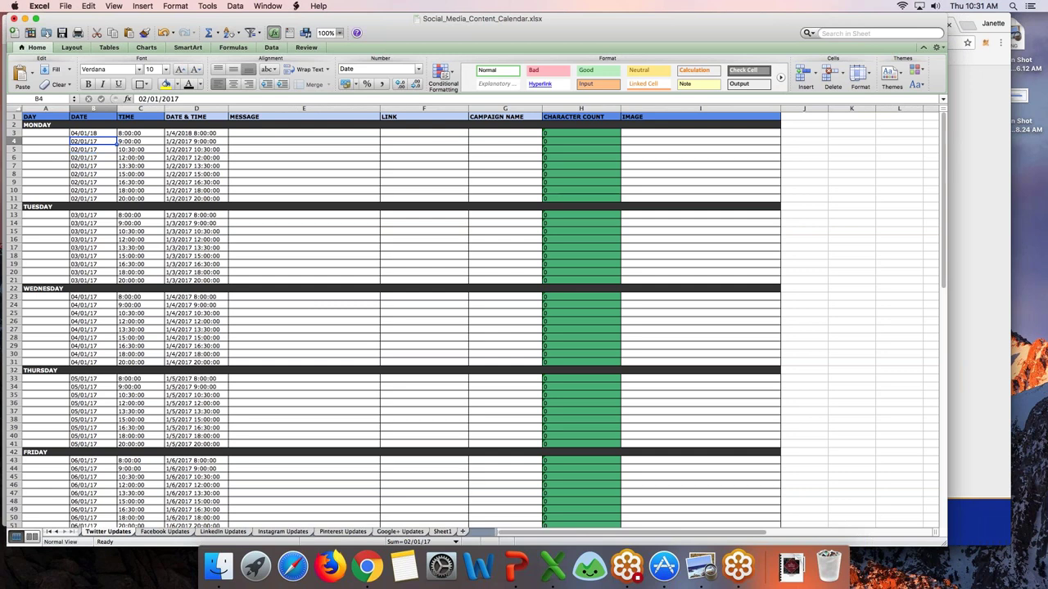
pyautogui.press('Left')
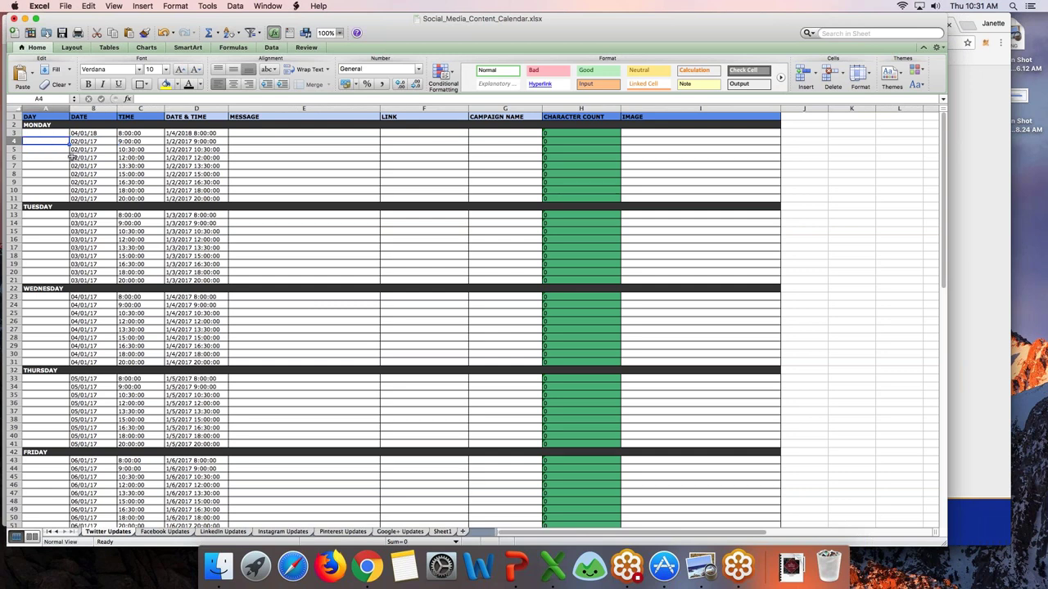
pyautogui.click(14, 141)
pyautogui.moveTo(15, 141); pyautogui.dragTo(18, 206)
# Step: Copy the date in B3 to the remaining Monday rows, B4 through B11
pyautogui.click(93, 132)
pyautogui.press('super+c')
pyautogui.moveTo(93, 140); pyautogui.dragTo(93, 198)
pyautogui.hotkey('shift', 'space')
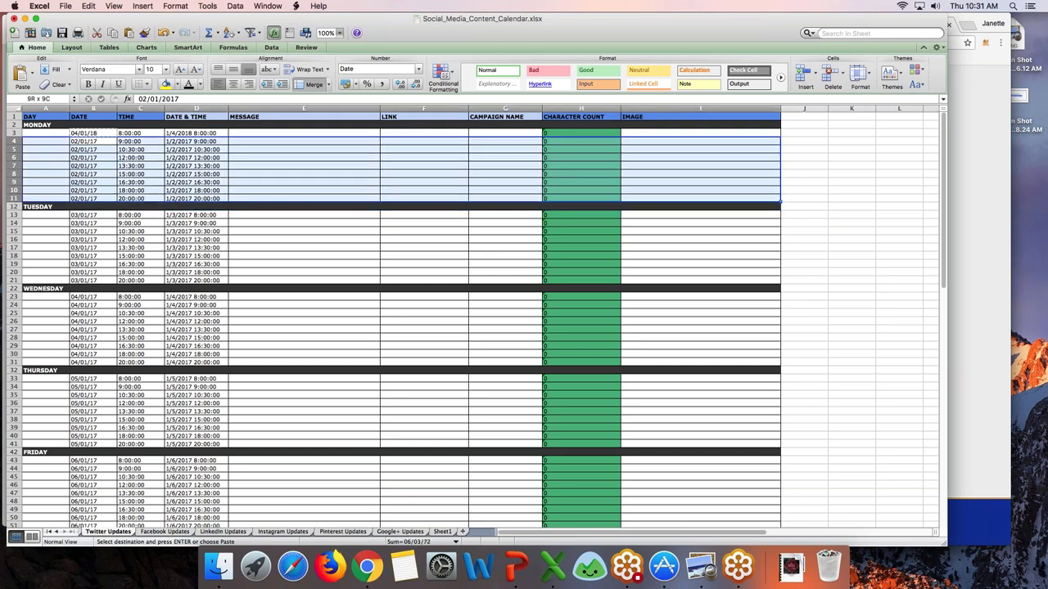
pyautogui.click(141, 141)
pyautogui.moveTo(93, 141); pyautogui.dragTo(93, 198)
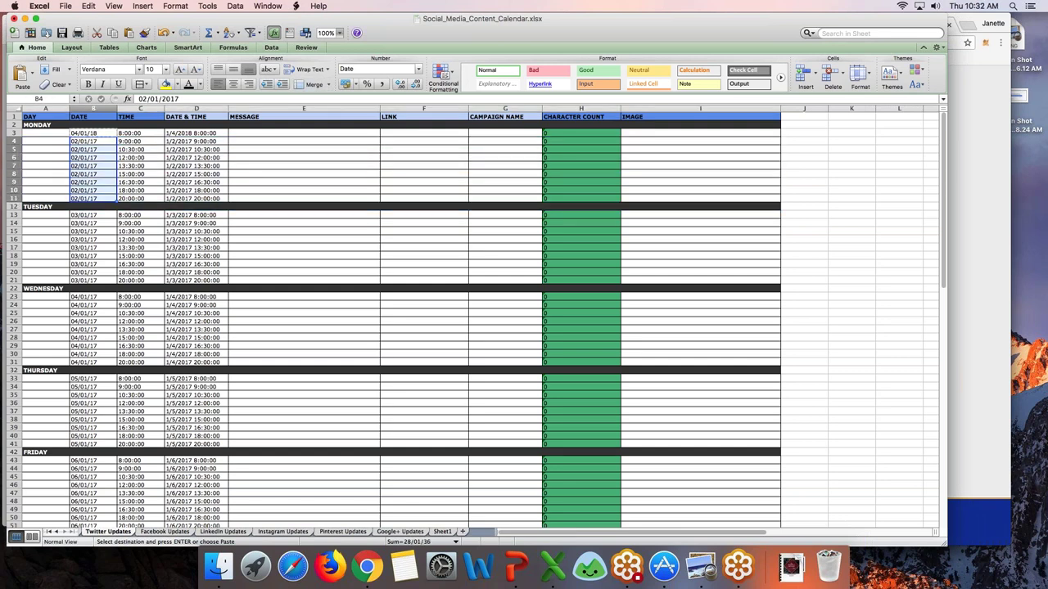
pyautogui.press('super+v')
# Step: Set the first Tuesday date in B13 to 04/02/2018
pyautogui.press('Right')
pyautogui.press('Right')
pyautogui.press('Down')
pyautogui.press('Down')
pyautogui.press('Down')
pyautogui.press('Down')
pyautogui.press('Down')
pyautogui.press('Down')
pyautogui.press('Down')
pyautogui.press('Down')
pyautogui.press('Down')
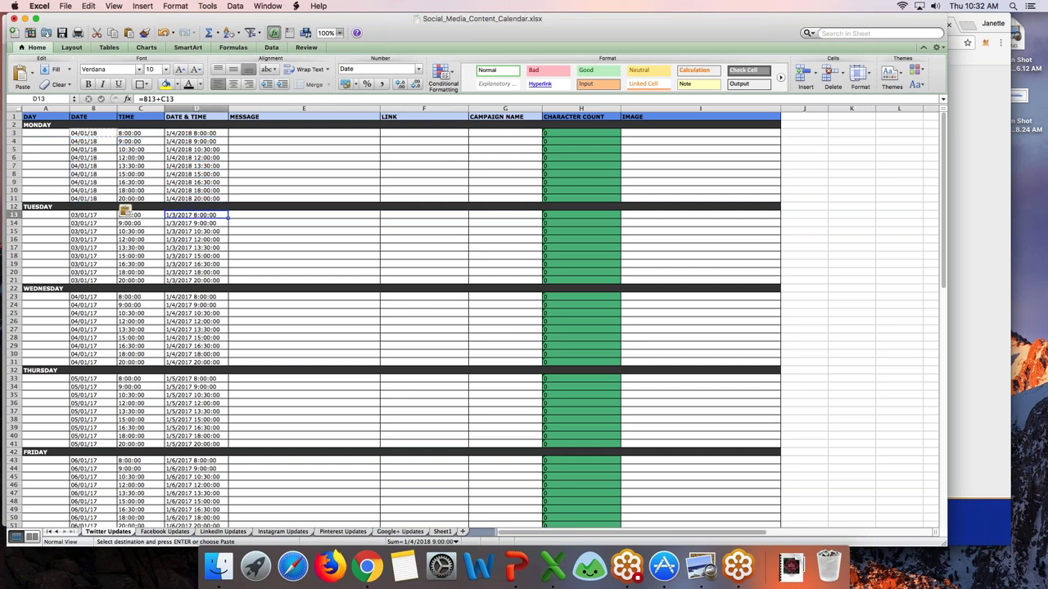
pyautogui.press('Left')
pyautogui.press('Left')
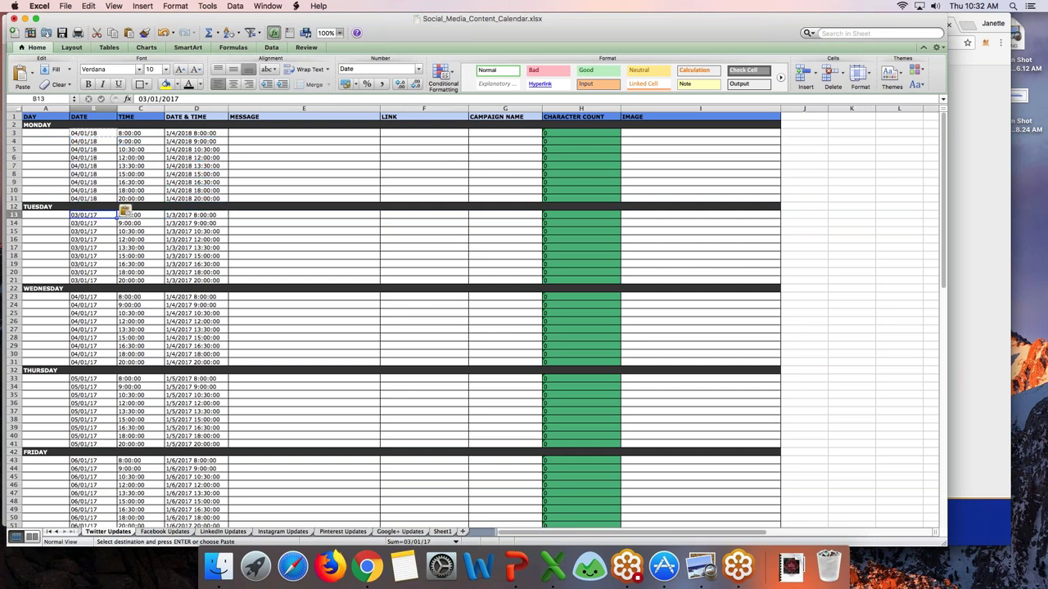
pyautogui.click(243, 99)
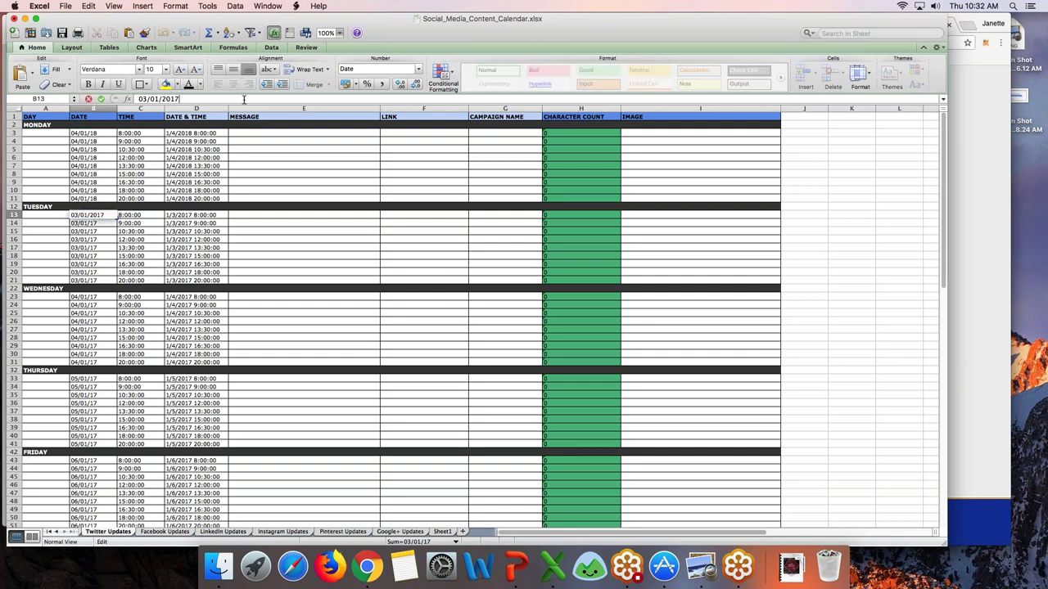
pyautogui.press('Home')
pyautogui.press('Delete')
pyautogui.write('4')
pyautogui.press('BackSpace')
pyautogui.write('2')
pyautogui.press('Return')
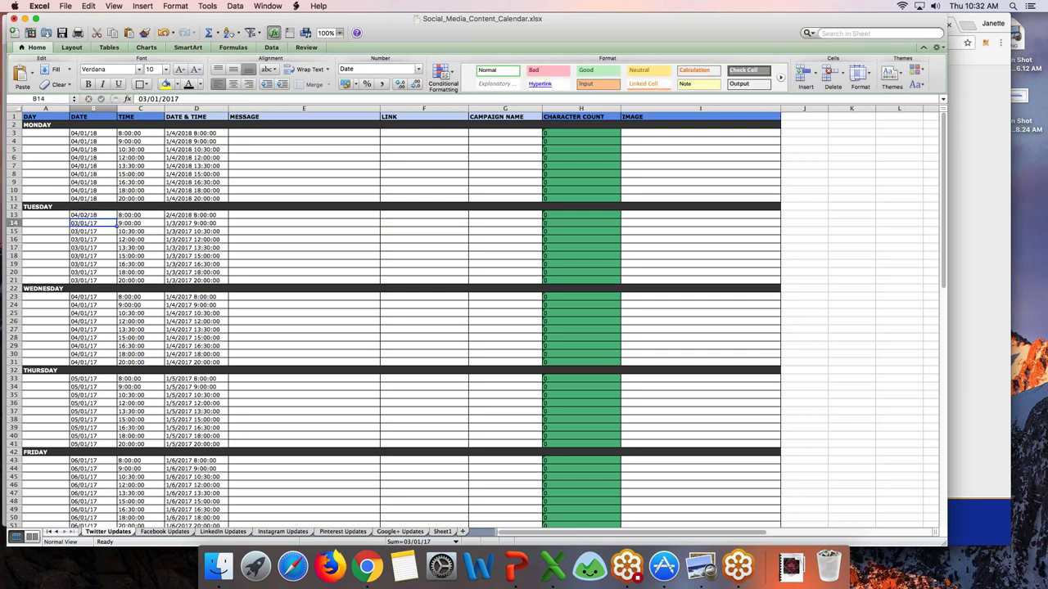
# Step: Copy the date in B13 to the remaining Tuesday rows, B14 through B21
pyautogui.press('super+c')
pyautogui.press('Down')
pyautogui.hotkey('shift', 'Down')
pyautogui.hotkey('shift', 'Down')
pyautogui.hotkey('shift', 'Down')
pyautogui.hotkey('shift', 'Down')
pyautogui.hotkey('shift', 'Down')
pyautogui.hotkey('shift', 'Down')
pyautogui.hotkey('shift', 'Down')
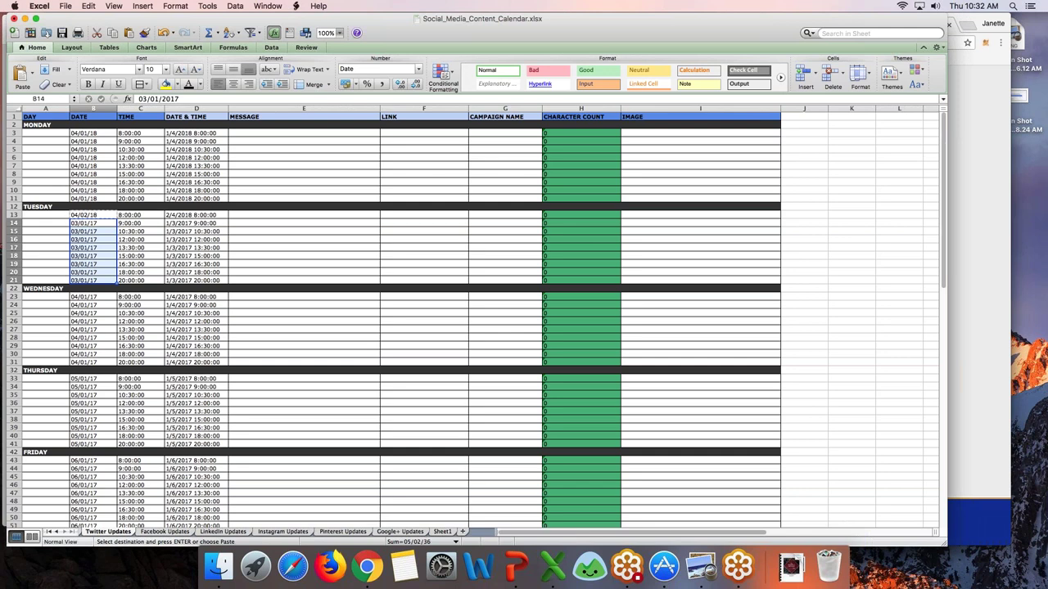
pyautogui.press('super+v')
# Step: Set the first Wednesday date in B23 to 04/03/2018
pyautogui.press('Down')
pyautogui.press('Down')
pyautogui.press('Down')
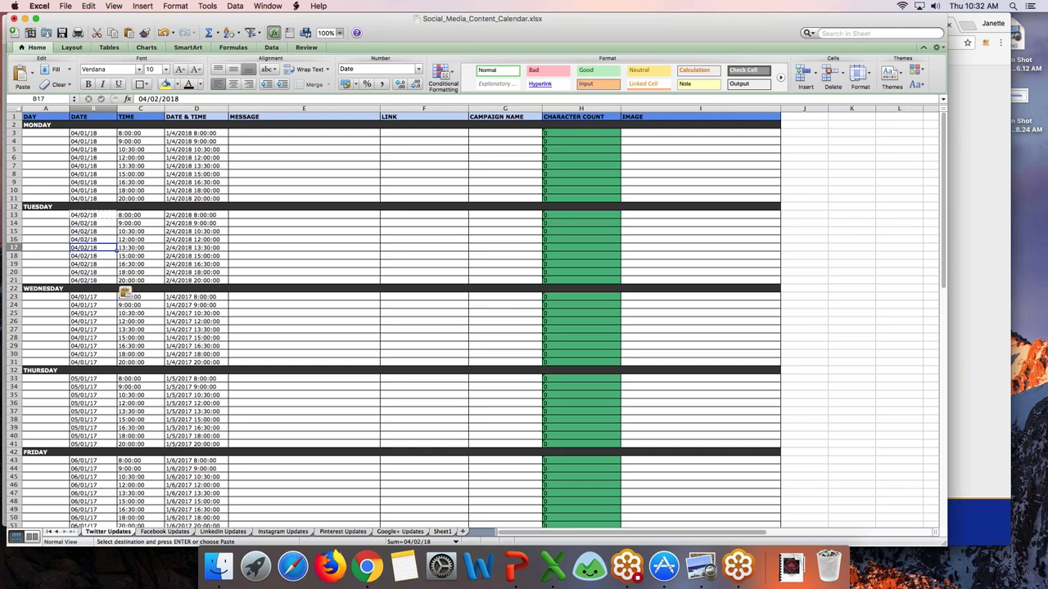
pyautogui.press('Up')
pyautogui.press('Up')
pyautogui.press('Up')
pyautogui.press('Up')
pyautogui.press('Down')
pyautogui.press('Down')
pyautogui.press('Down')
pyautogui.press('Down')
pyautogui.press('Down')
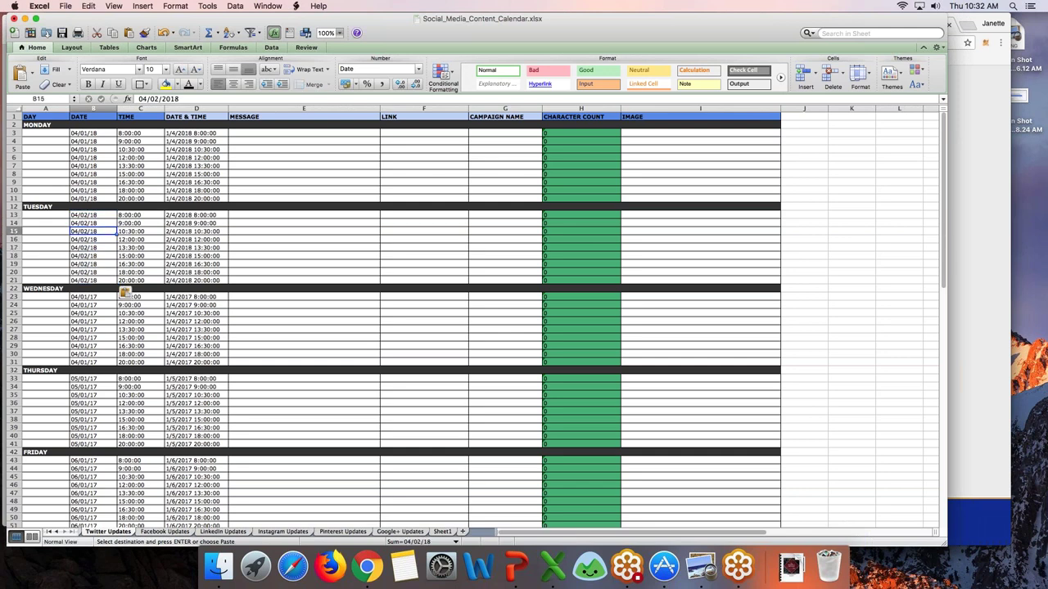
pyautogui.press('Down')
pyautogui.press('Down')
pyautogui.press('Down')
pyautogui.press('Down')
pyautogui.press('Down')
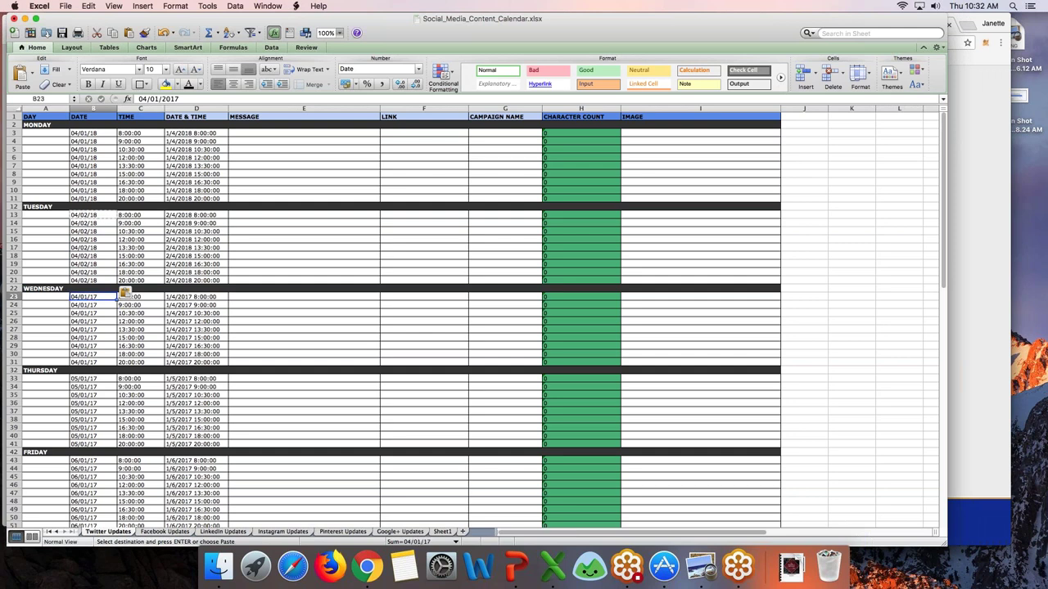
pyautogui.click(279, 98)
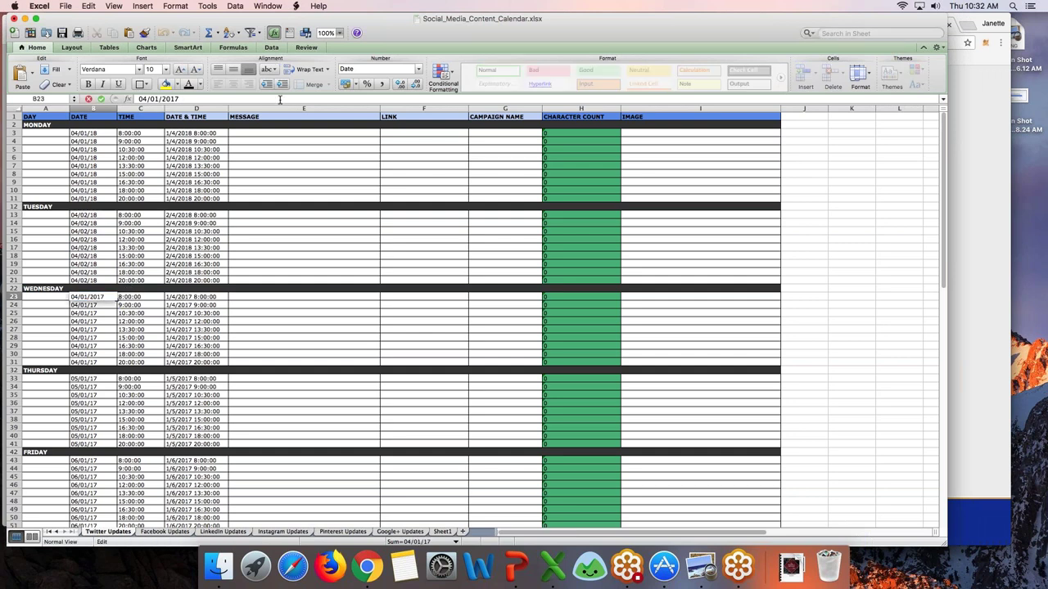
pyautogui.press('BackSpace')
pyautogui.write('3')
pyautogui.press('Return')
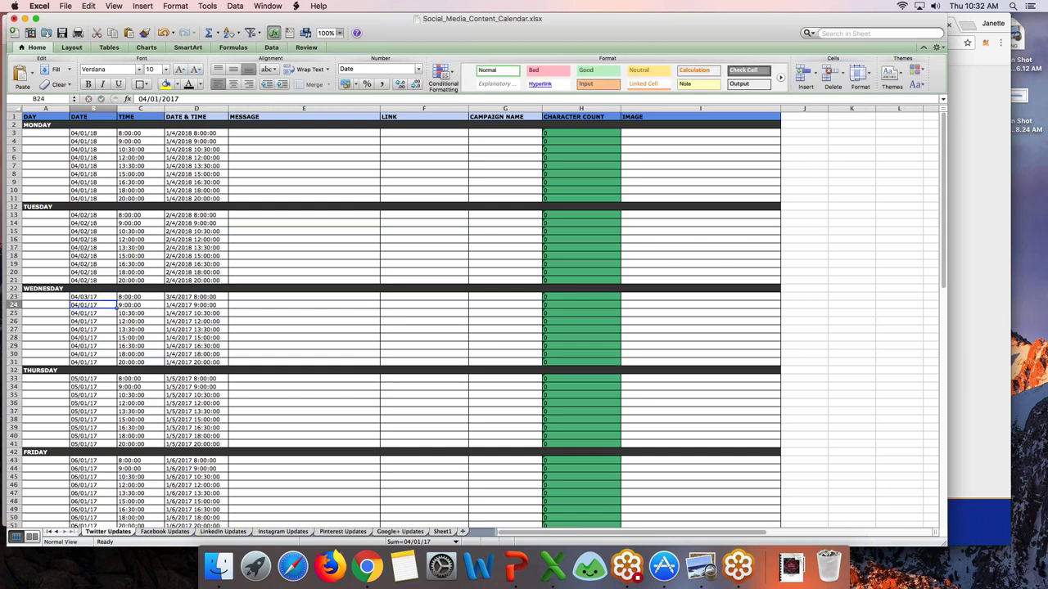
pyautogui.press('super+c')
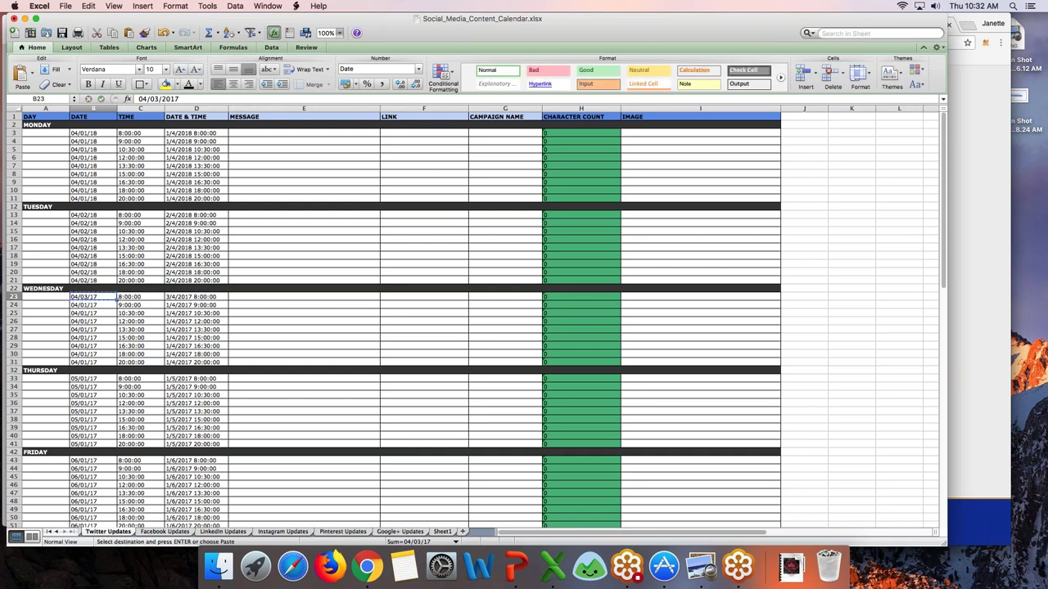
pyautogui.click(277, 99)
pyautogui.press('BackSpace')
pyautogui.press('Return')
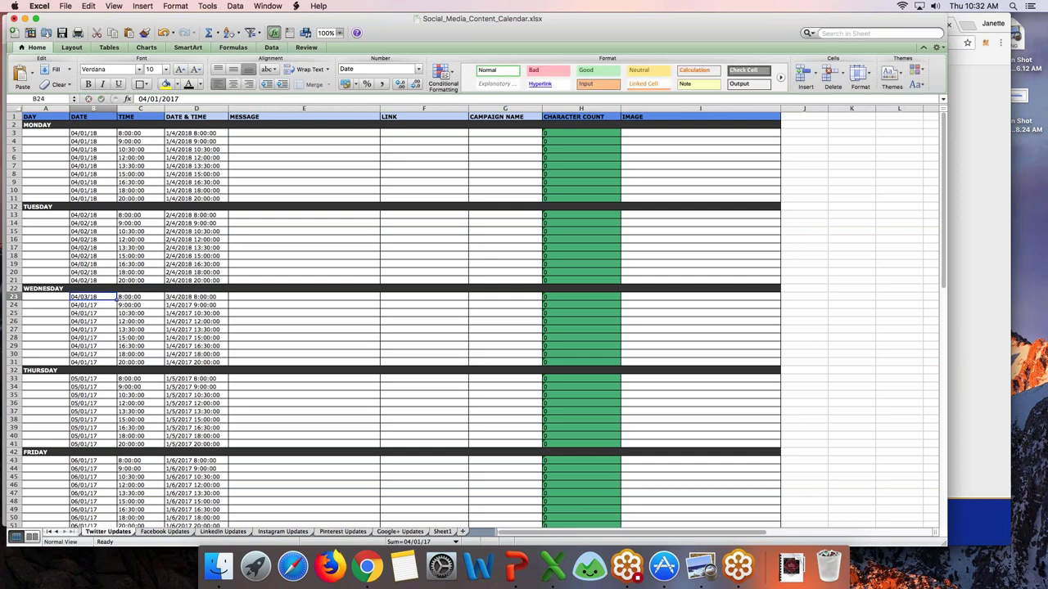
# Step: Copy the date in B23 to the remaining Wednesday rows, B24 through B31
pyautogui.press('super+c')
pyautogui.press('Down')
pyautogui.hotkey('shift', 'Down')
pyautogui.hotkey('shift', 'Down')
pyautogui.hotkey('shift', 'Down')
pyautogui.hotkey('shift', 'Down')
pyautogui.hotkey('shift', 'Down')
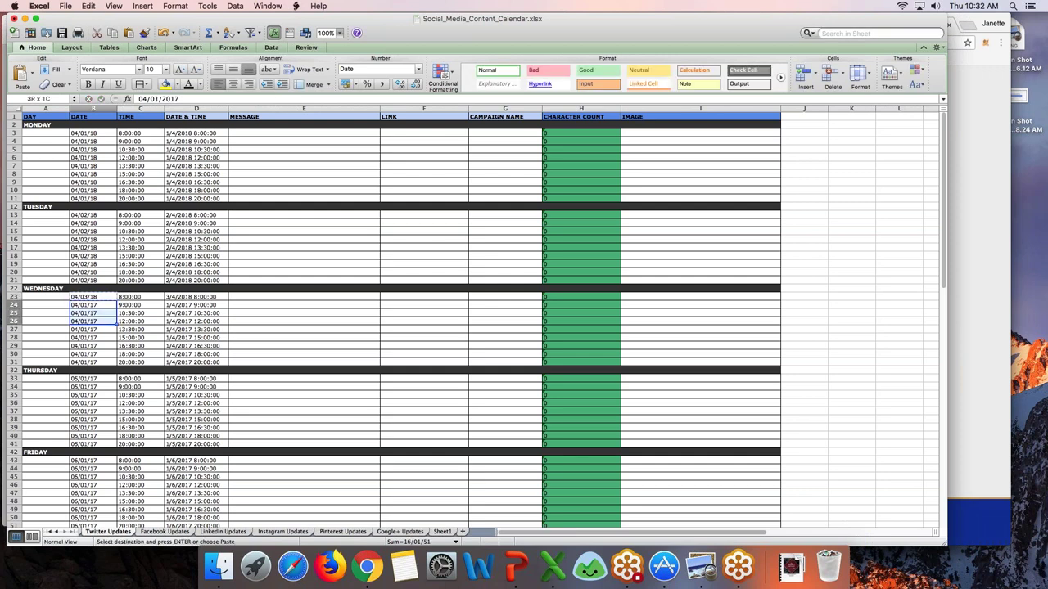
pyautogui.hotkey('shift', 'Down')
pyautogui.hotkey('shift', 'Down')
pyautogui.press('super+v')
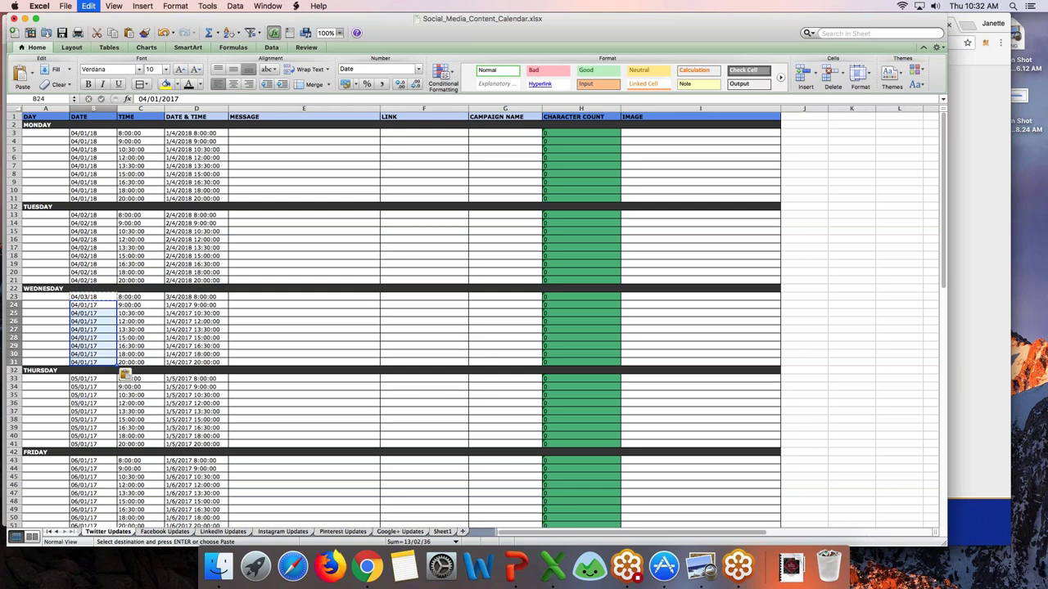
pyautogui.press('Down')
pyautogui.press('Escape')
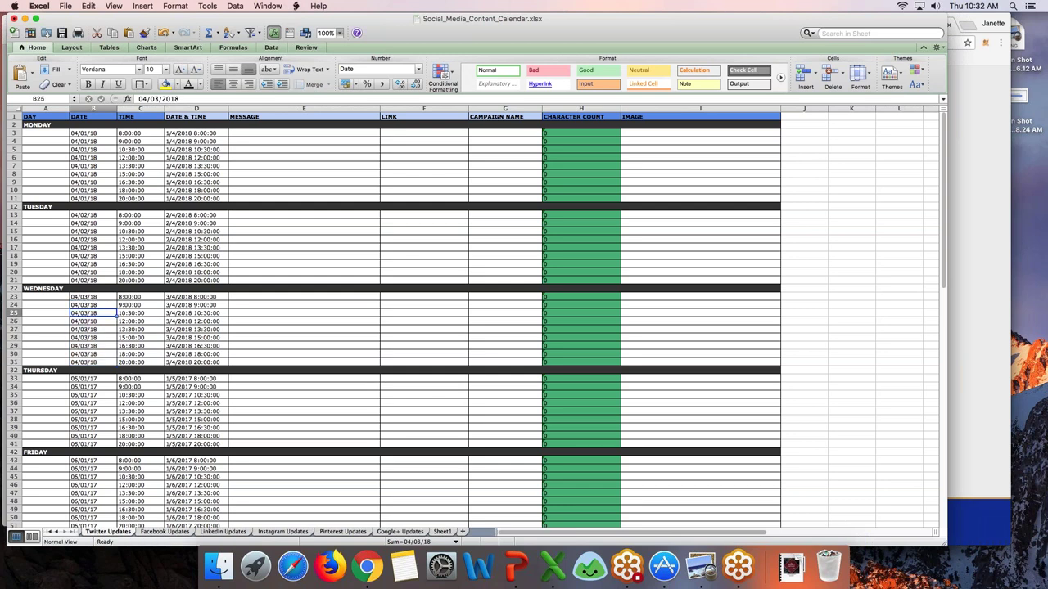
# Step: Review the Monday, Tuesday and Wednesday dates in the Date column of the Twitter Updates sheet
pyautogui.press('Up')
pyautogui.press('Up')
pyautogui.press('Up')
pyautogui.press('Up')
pyautogui.press('Up')
pyautogui.press('Up')
pyautogui.press('Up')
pyautogui.press('Up')
pyautogui.press('Up')
pyautogui.press('Up')
pyautogui.press('Up')
pyautogui.press('Up')
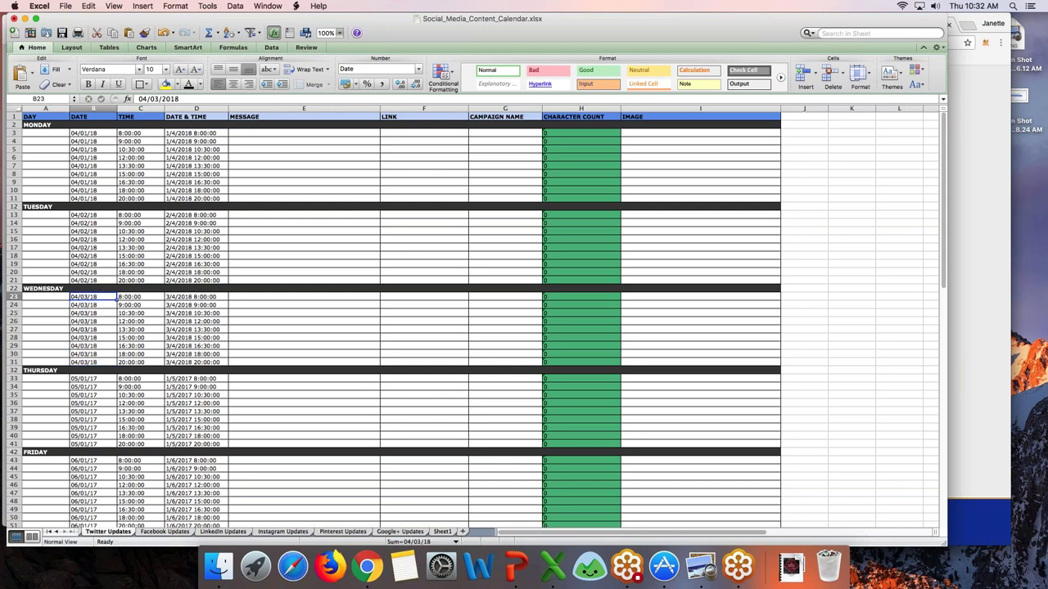
pyautogui.press('Up')
pyautogui.press('Up')
pyautogui.press('Up')
pyautogui.press('Up')
pyautogui.press('Up')
pyautogui.press('Up')
pyautogui.press('Up')
pyautogui.press('Up')
pyautogui.press('Up')
pyautogui.press('Up')
pyautogui.press('Up')
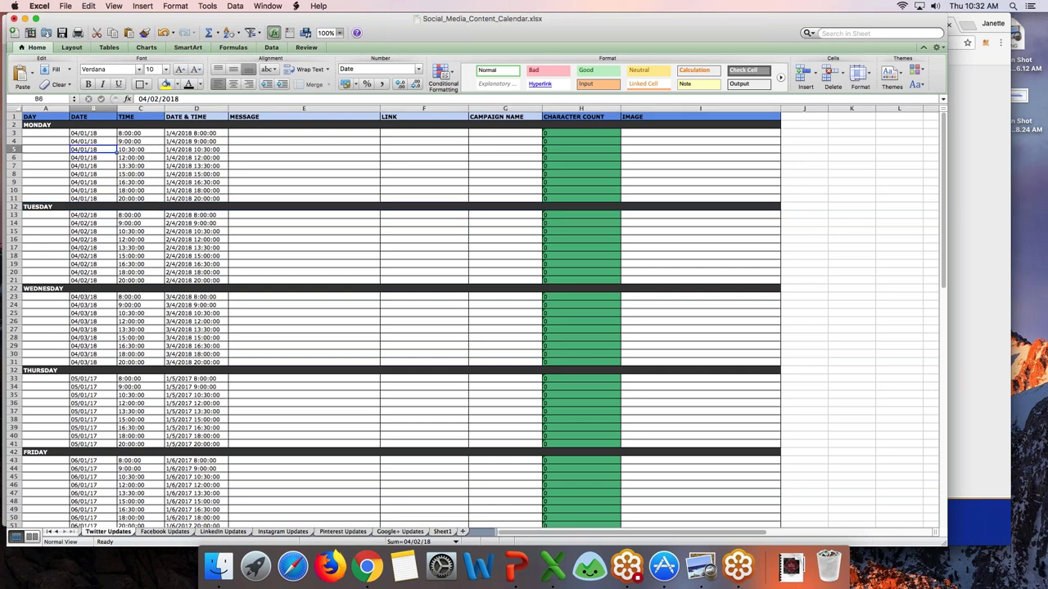
pyautogui.press('Down')
pyautogui.press('Down')
pyautogui.press('Up')
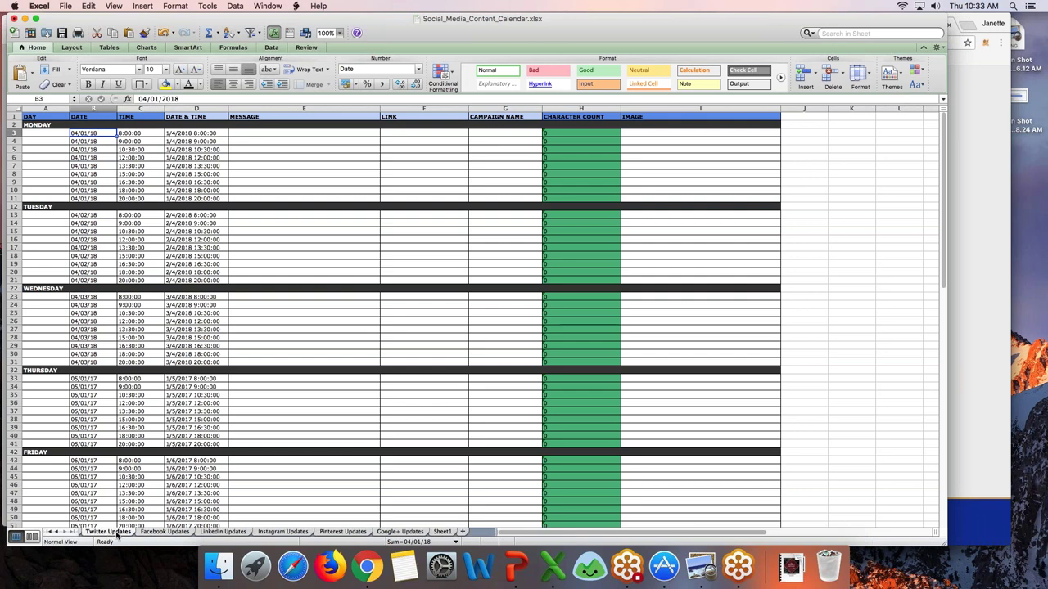
# Step: Examine the Content Repository sheet's titles and content, including its Link, Image and Expiration columns
pyautogui.click(55, 533)
pyautogui.click(113, 532)
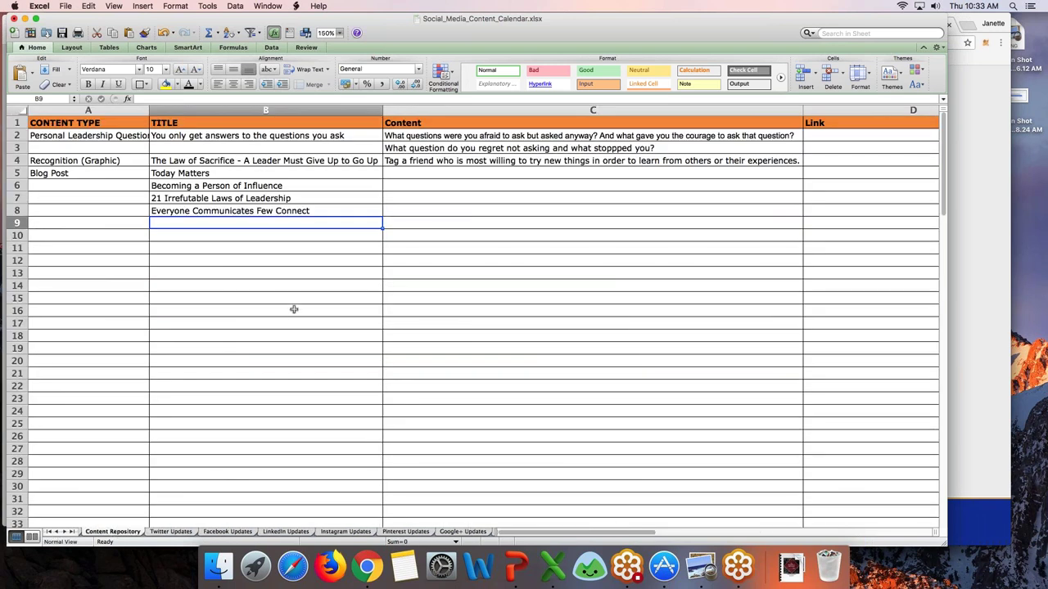
pyautogui.click(292, 136)
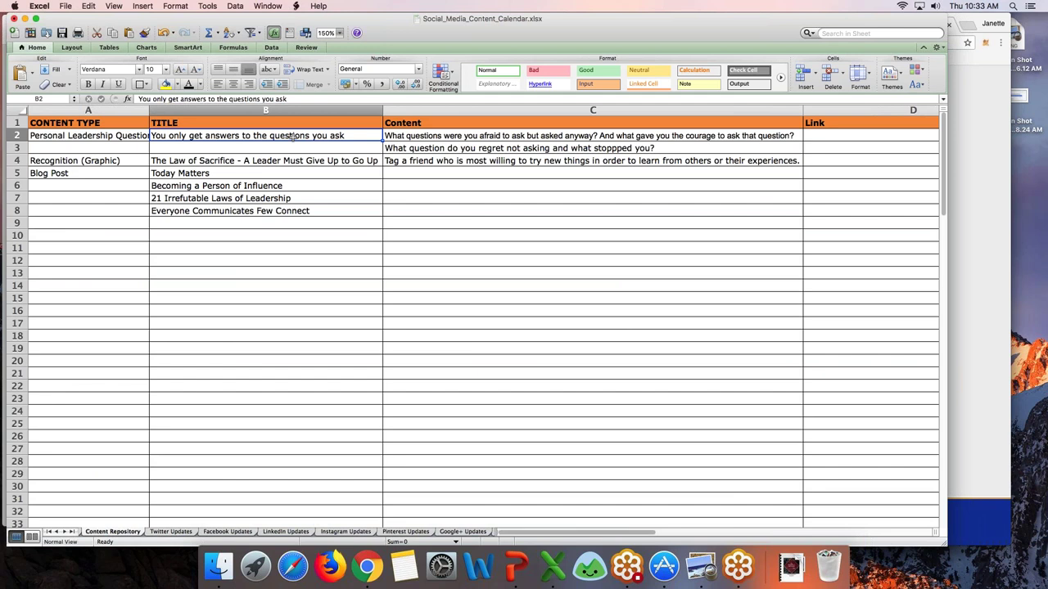
pyautogui.hscroll(15, 512, 173)
pyautogui.hscroll(-15, 511, 173)
pyautogui.click(475, 148)
pyautogui.hscroll(5, 474, 148)
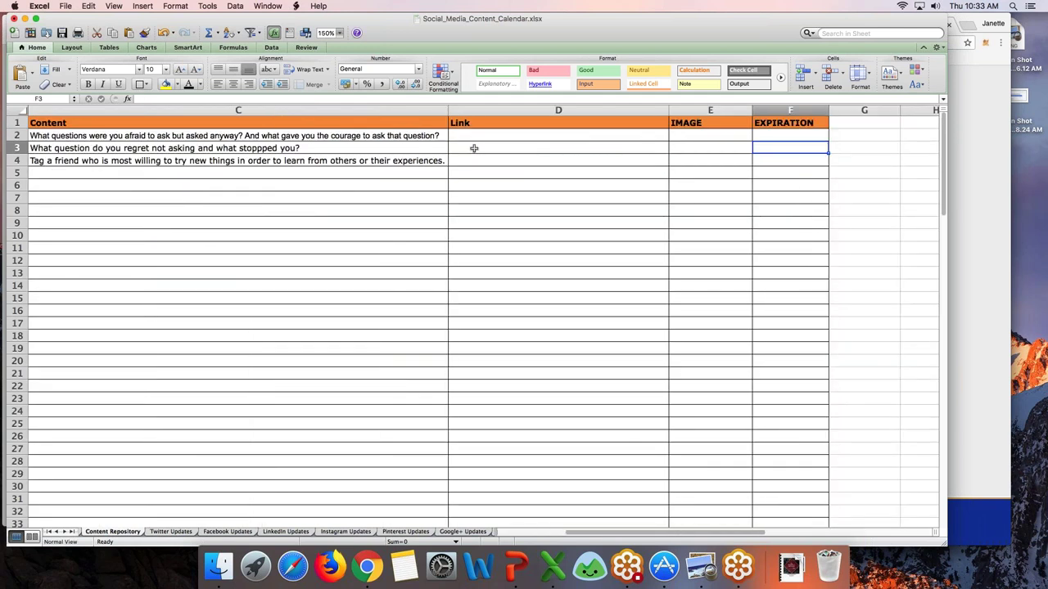
pyautogui.click(474, 148)
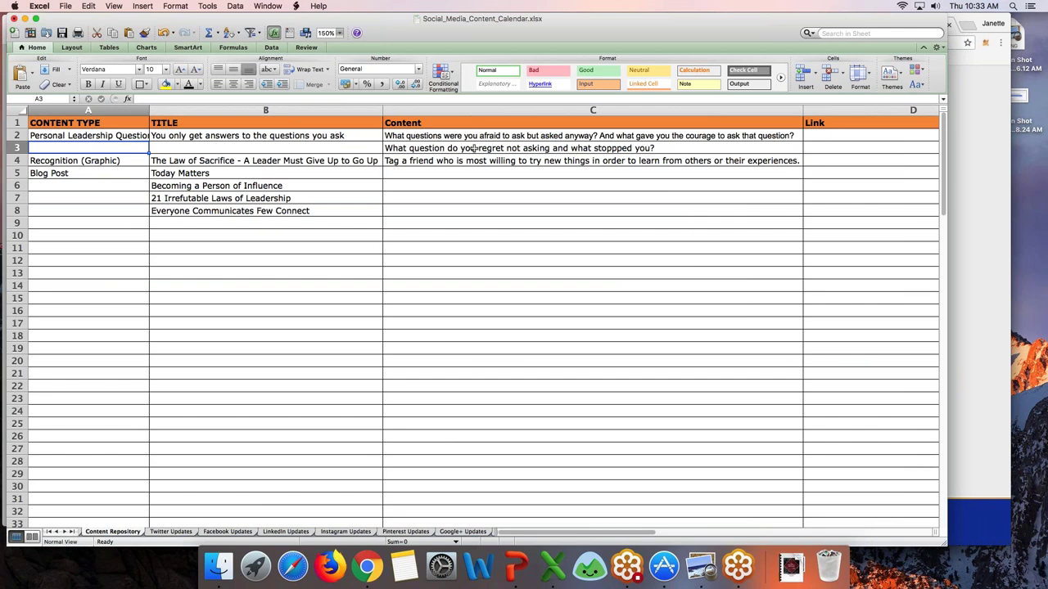
# Step: Copy the title "You only get answers to the questions you ask" from Content Repository B2 into the Monday 8:00 message, E3, of Twitter Updates
pyautogui.press('Up')
pyautogui.press('Right')
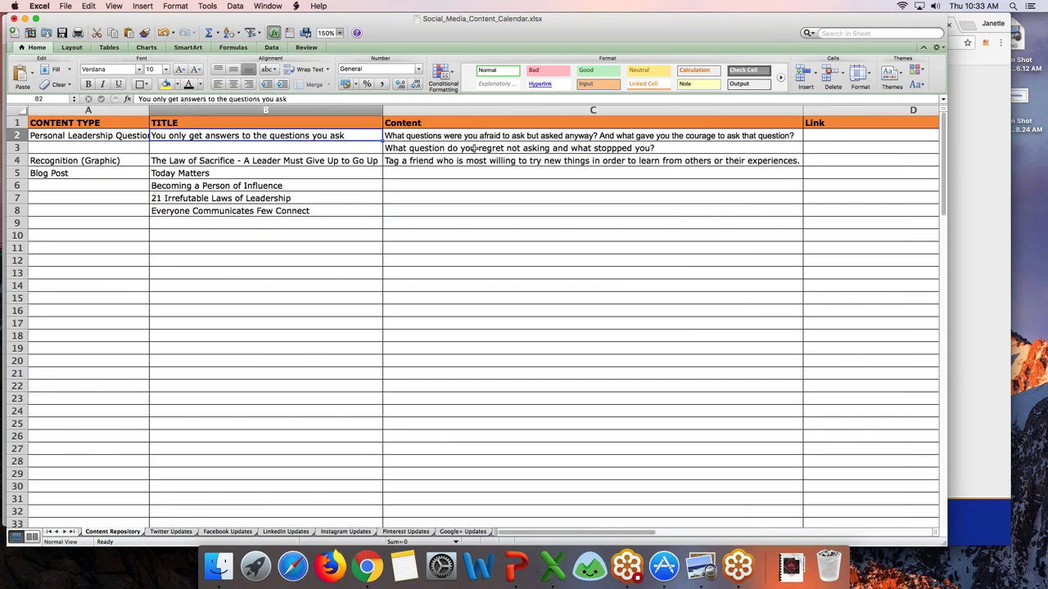
pyautogui.press('super+c')
pyautogui.scroll(-2, 339, 243)
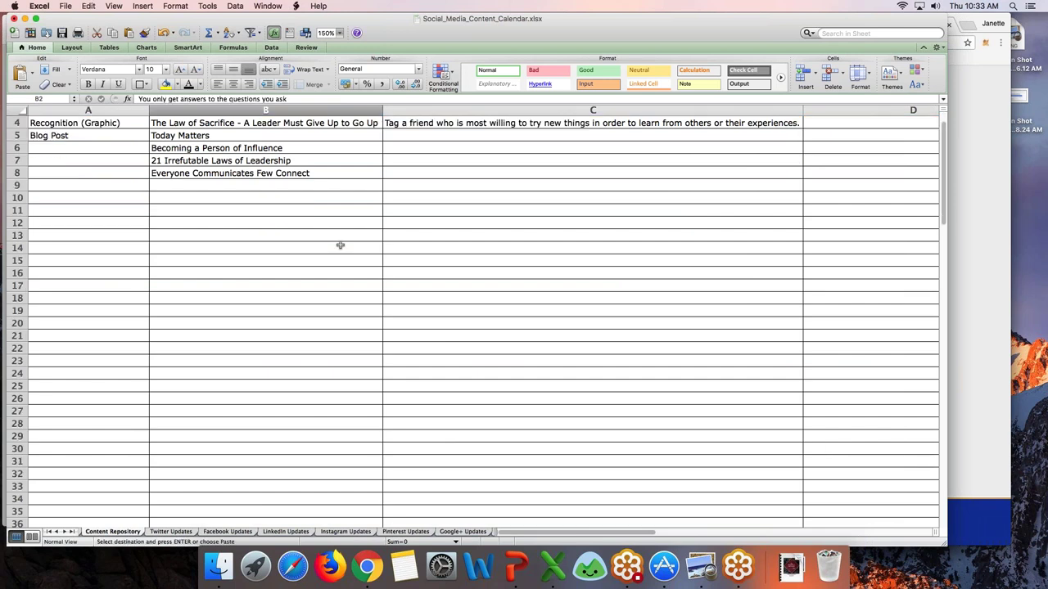
pyautogui.click(170, 532)
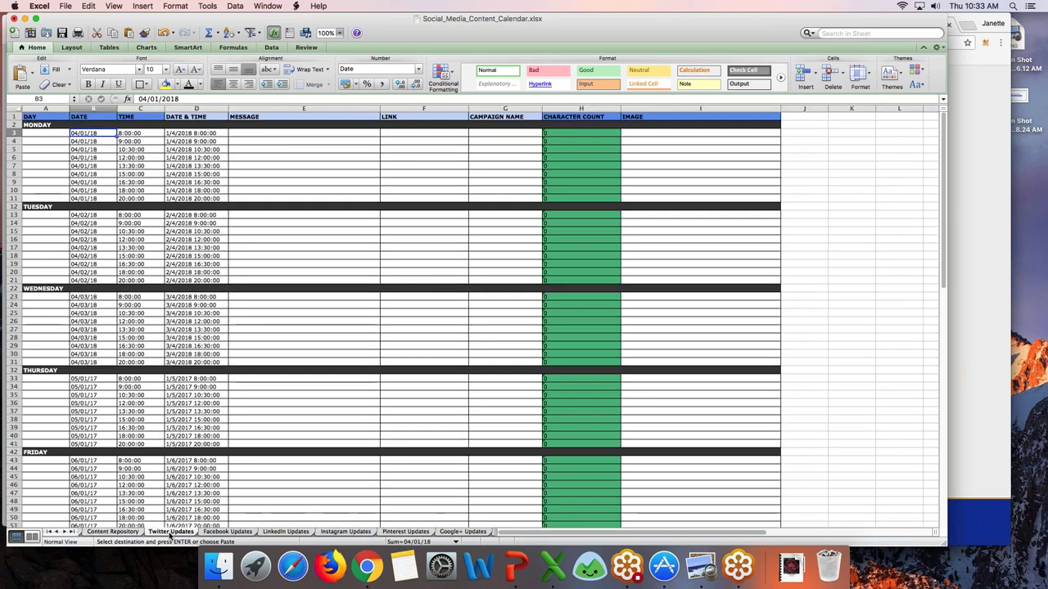
pyautogui.click(283, 135)
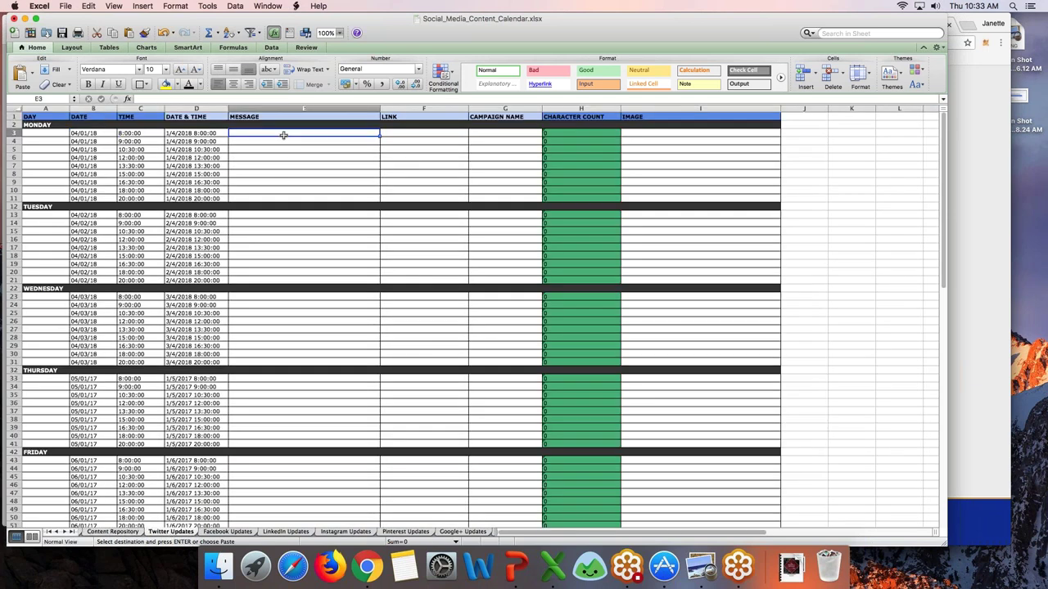
pyautogui.press('super+v')
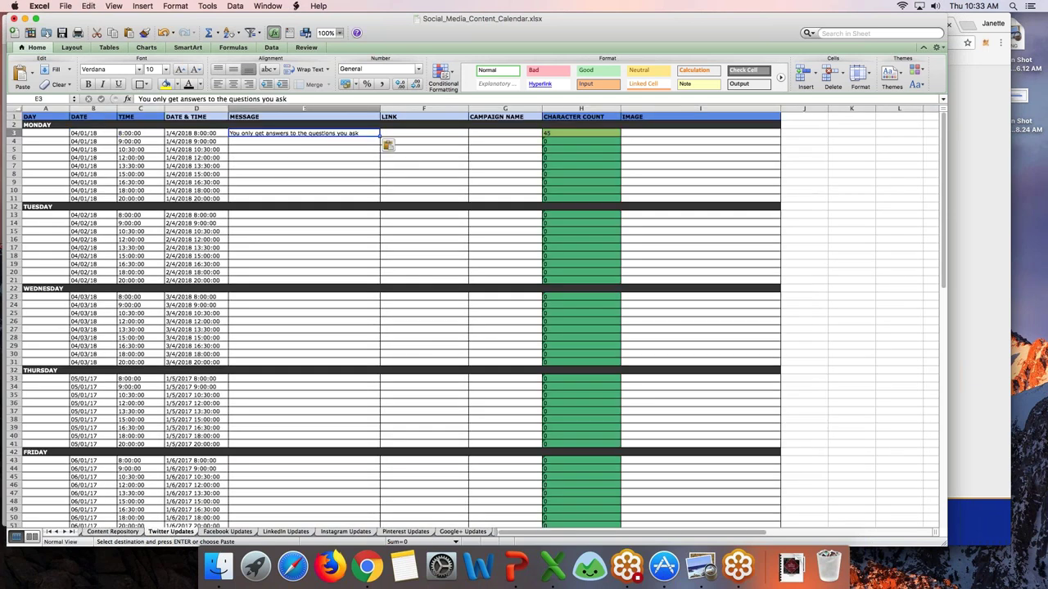
# Step: Paste the copied question title into the Wednesday 12:00 message, E26, and the Friday 18:00 message, E50
pyautogui.click(258, 321)
pyautogui.press('super+v')
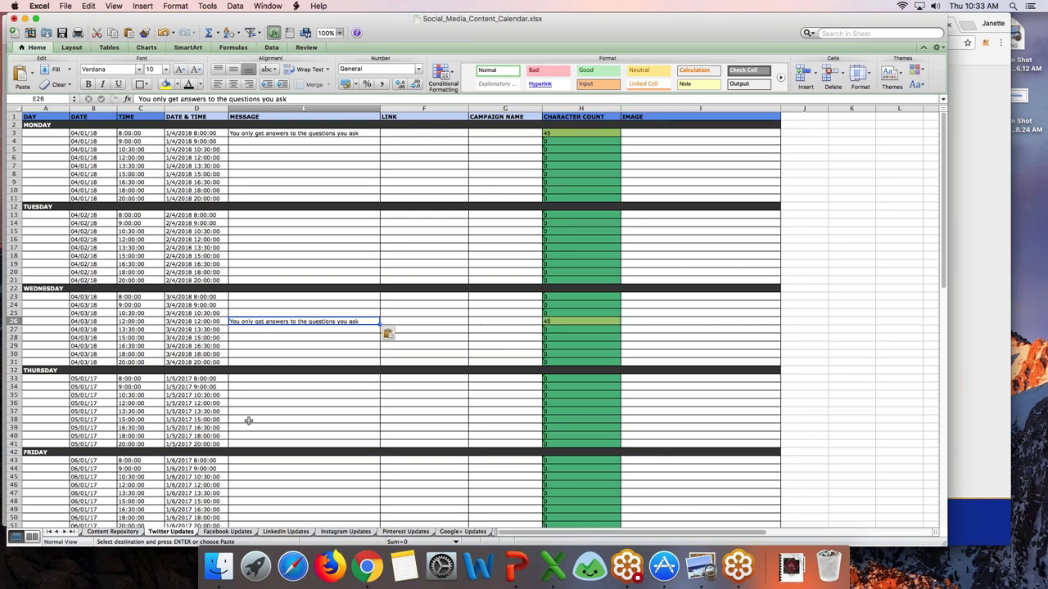
pyautogui.click(269, 516)
pyautogui.press('super+v')
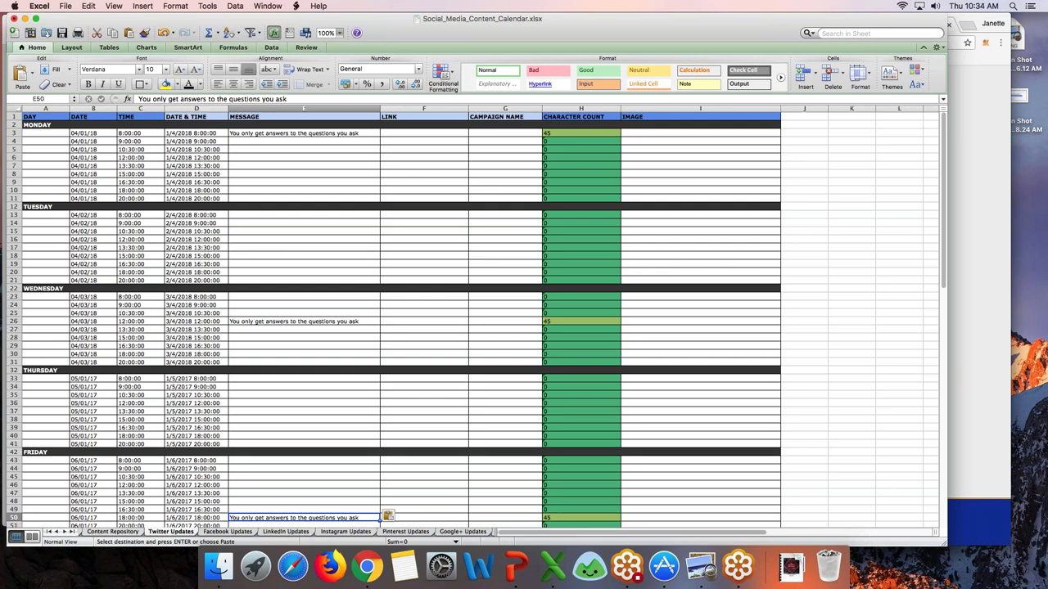
pyautogui.click(356, 171)
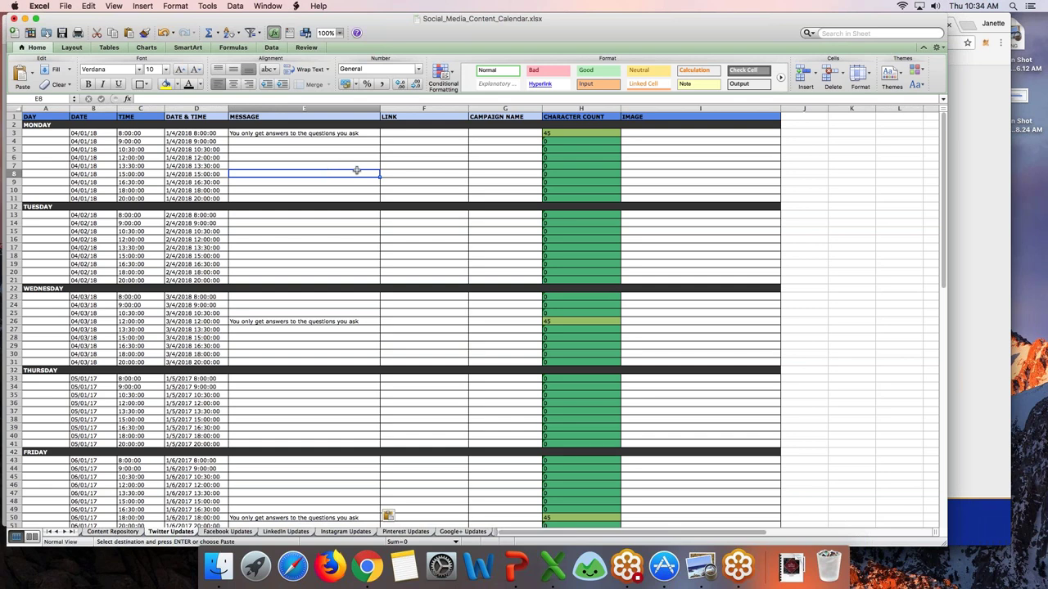
pyautogui.click(114, 532)
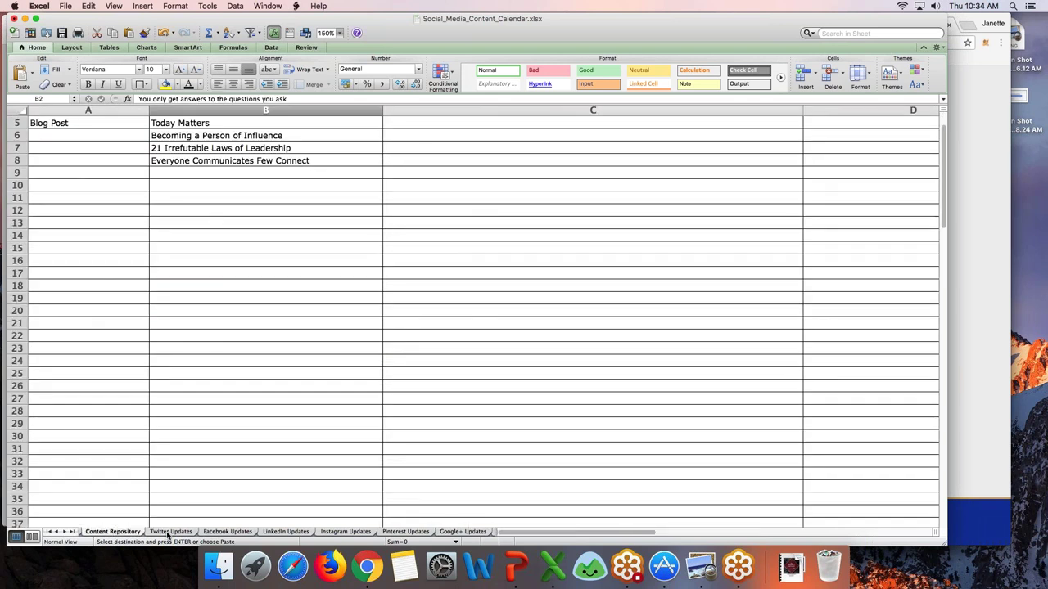
pyautogui.scroll(2, 169, 503)
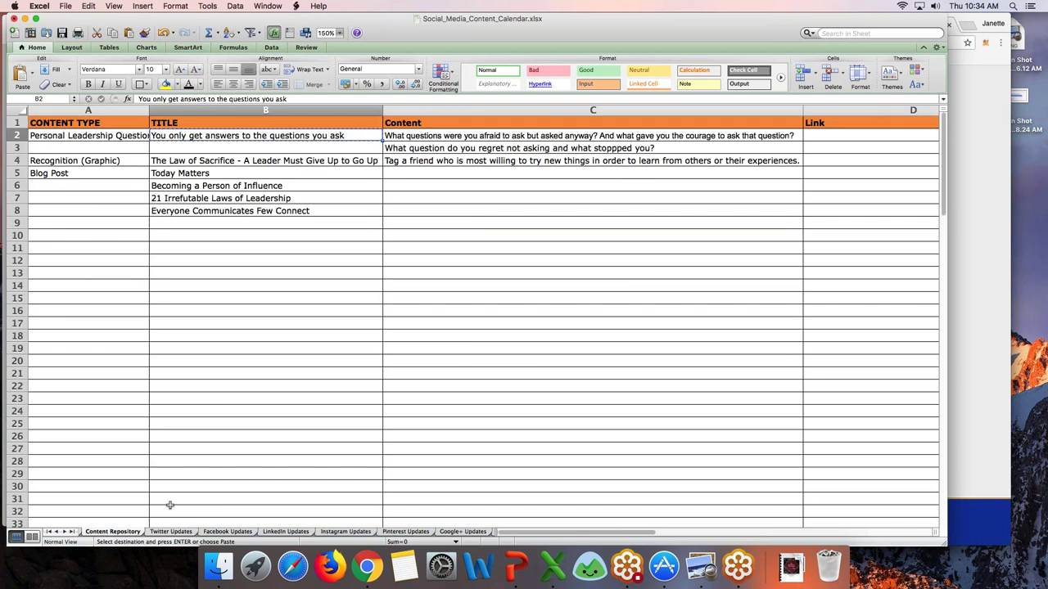
pyautogui.click(211, 161)
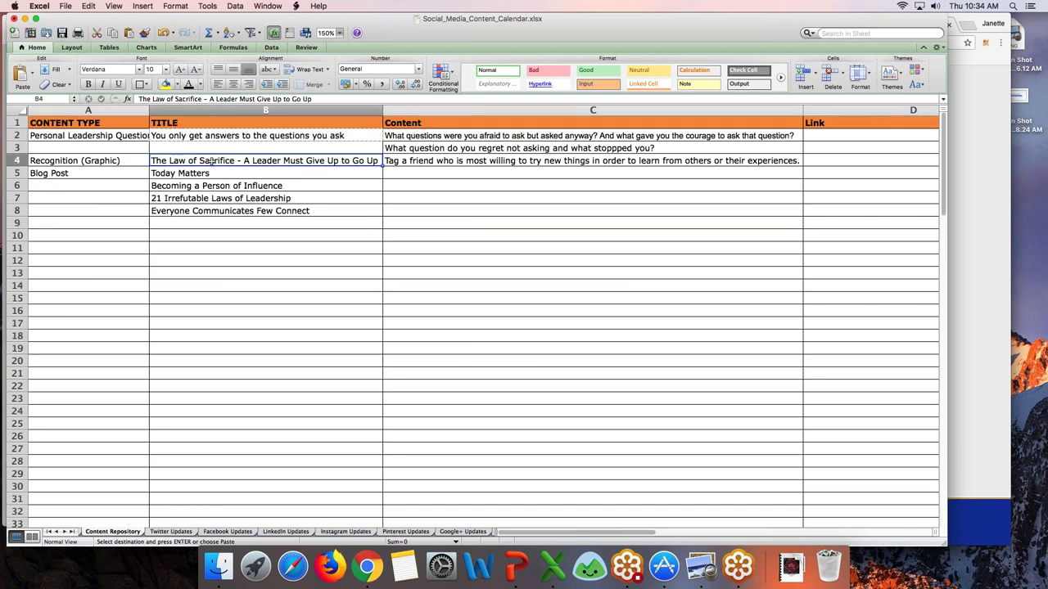
pyautogui.press('super+a')
pyautogui.press('super+c')
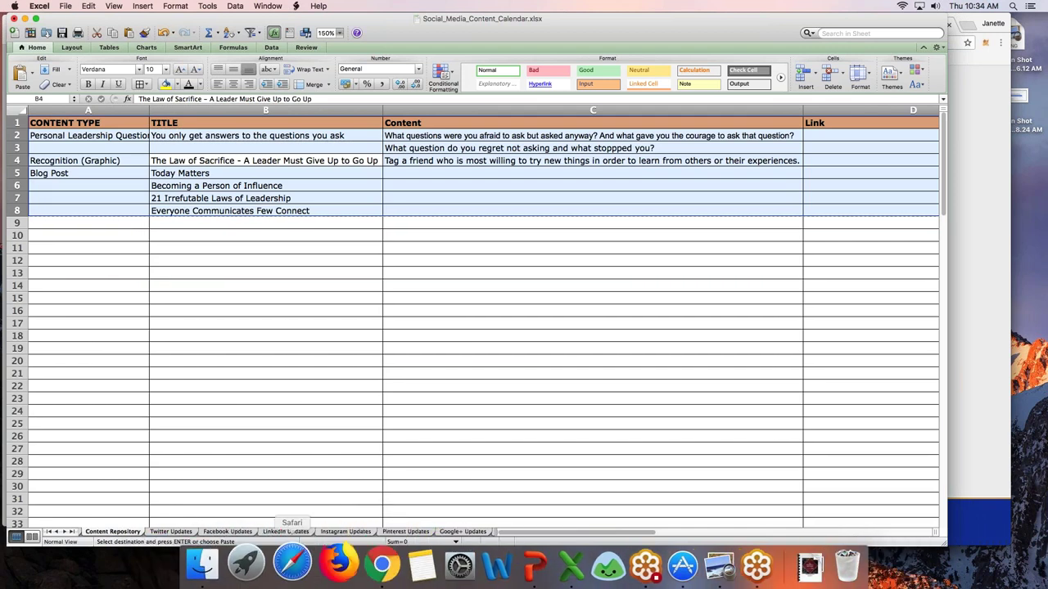
pyautogui.click(171, 531)
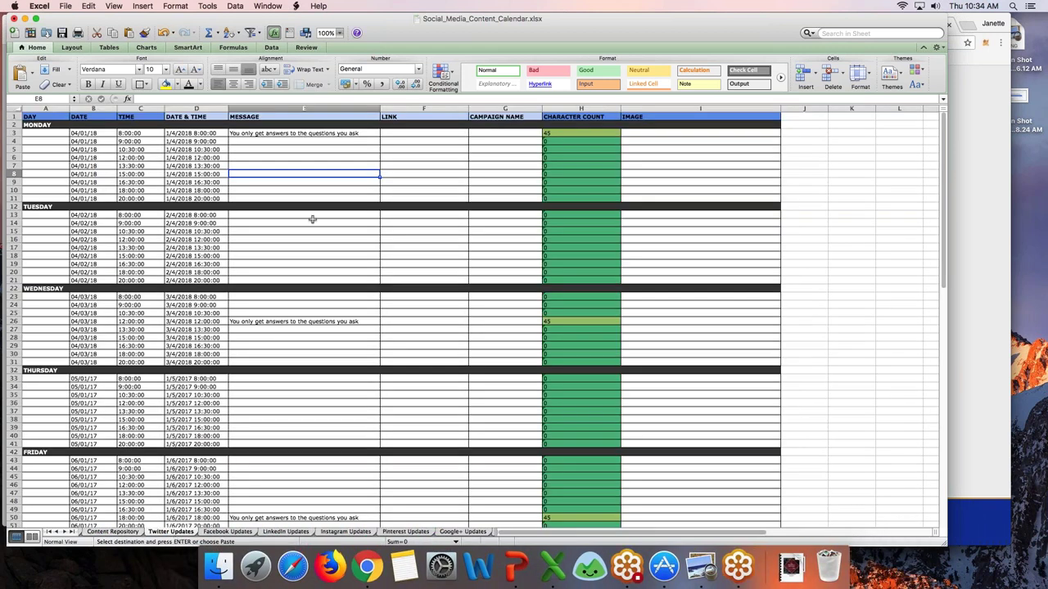
pyautogui.click(289, 238)
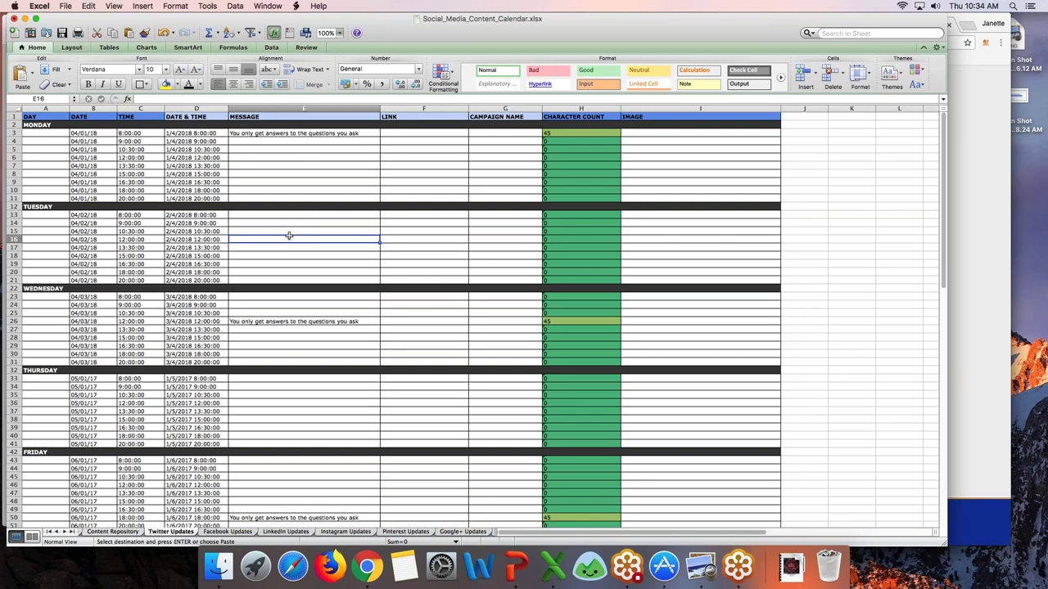
pyautogui.press('super+v')
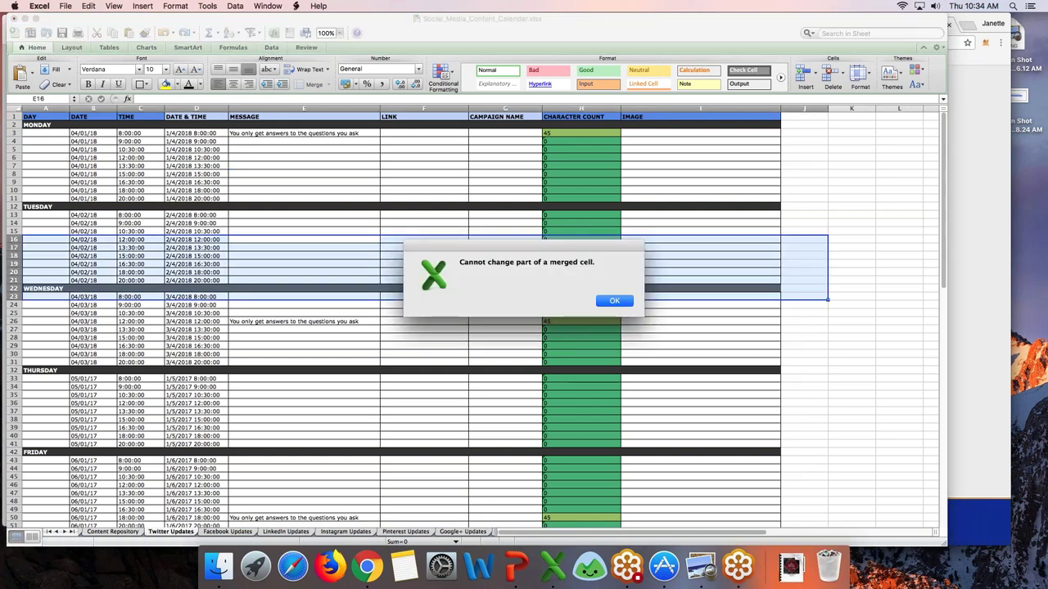
pyautogui.click(614, 300)
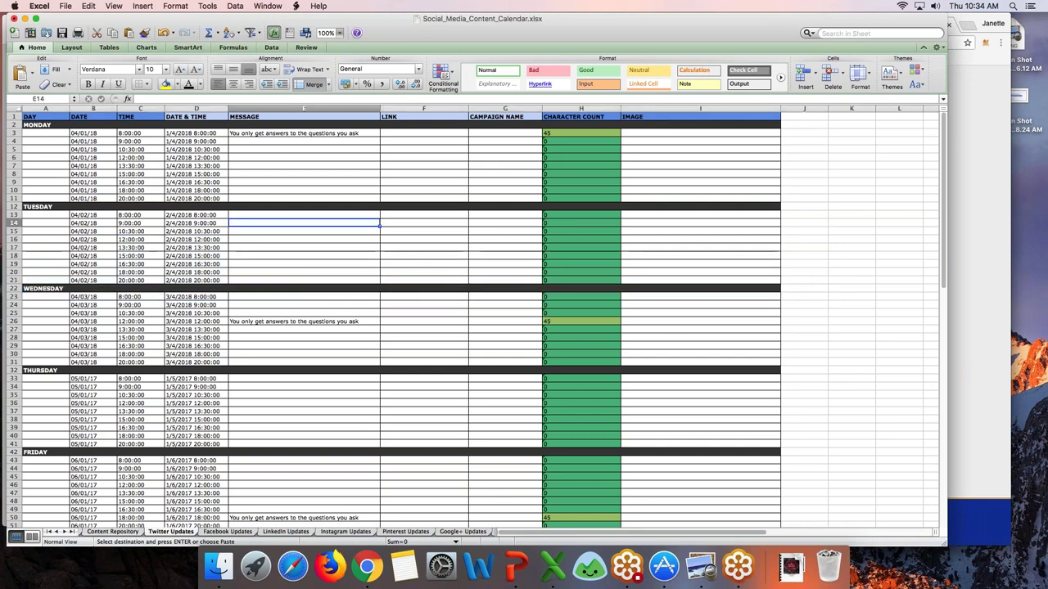
pyautogui.click(311, 224)
pyautogui.press('super+v')
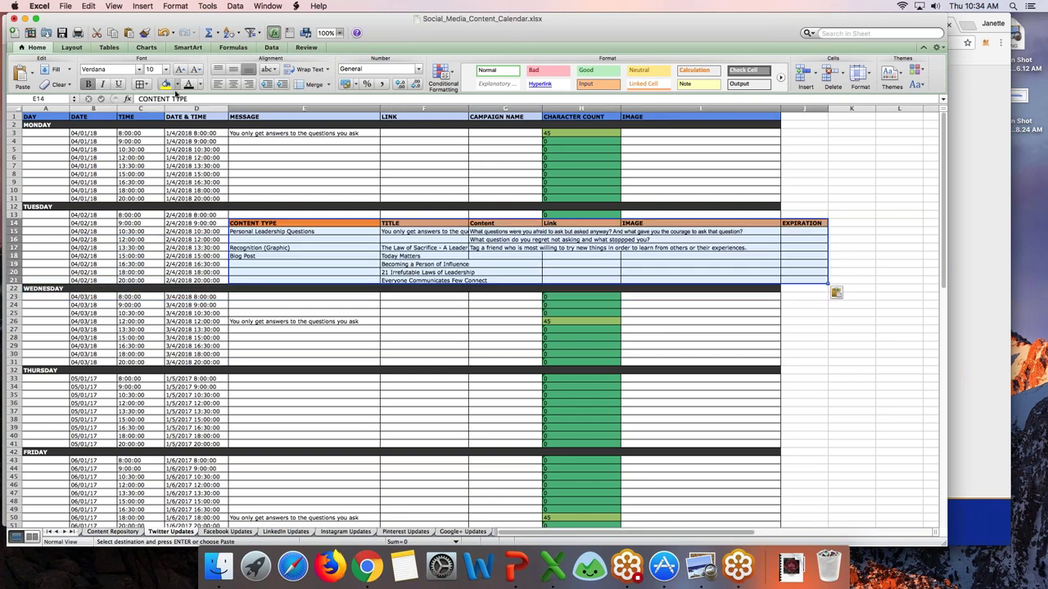
pyautogui.click(163, 33)
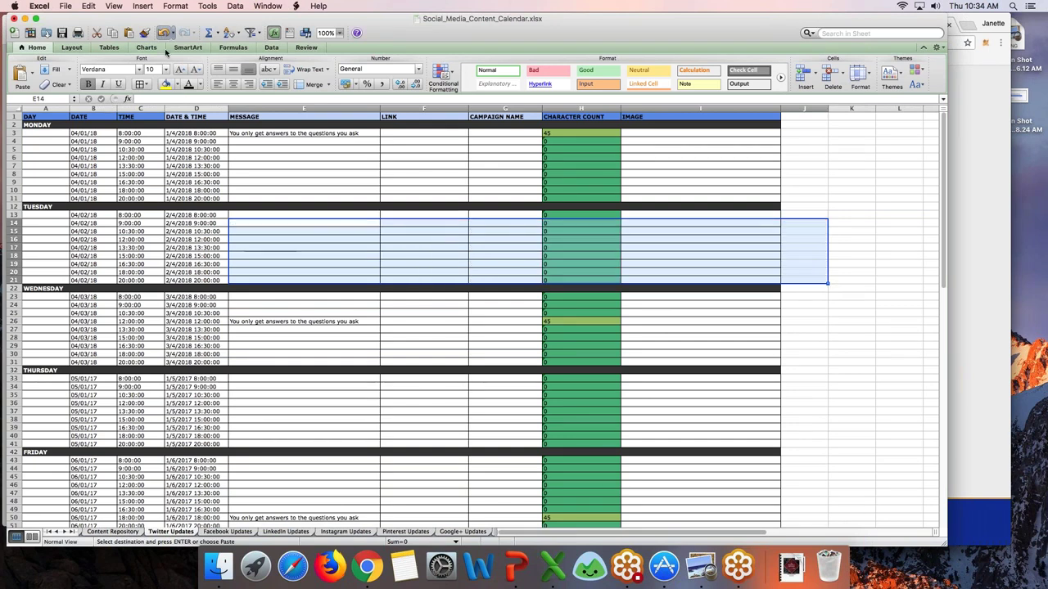
# Step: Copy "The Law of Sacrifice - A Leader Must Give Up to Go Up" from Content Repository B4 into Twitter Updates messages E15 and E37
pyautogui.click(115, 532)
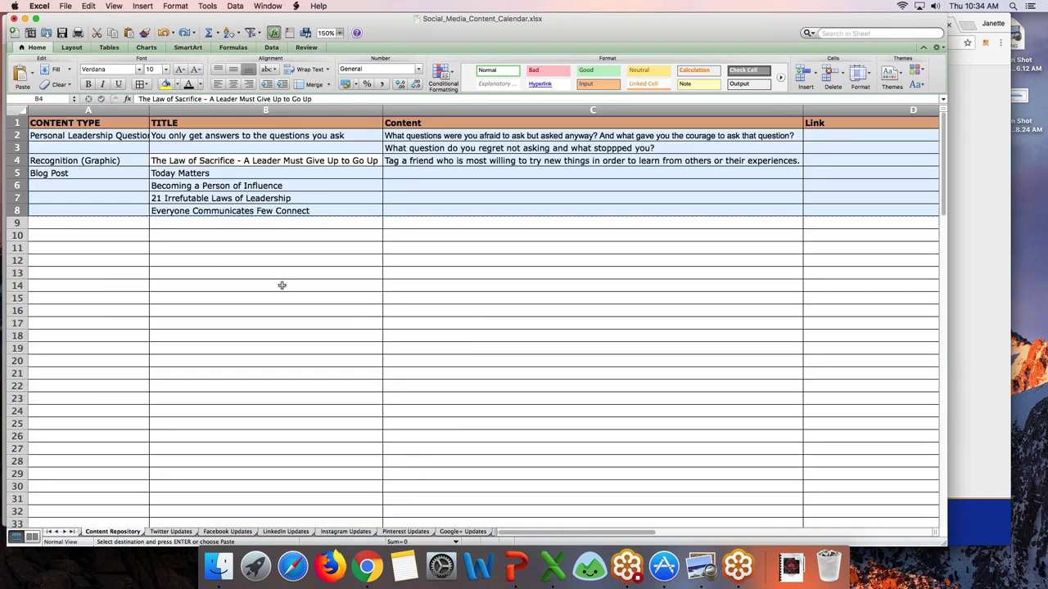
pyautogui.click(296, 265)
pyautogui.click(254, 162)
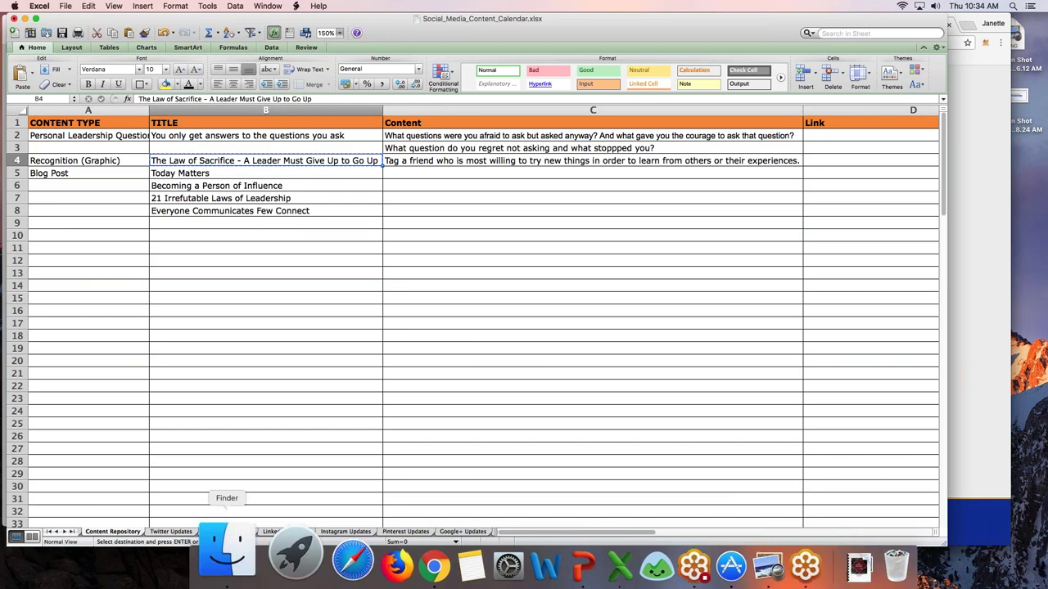
pyautogui.click(170, 532)
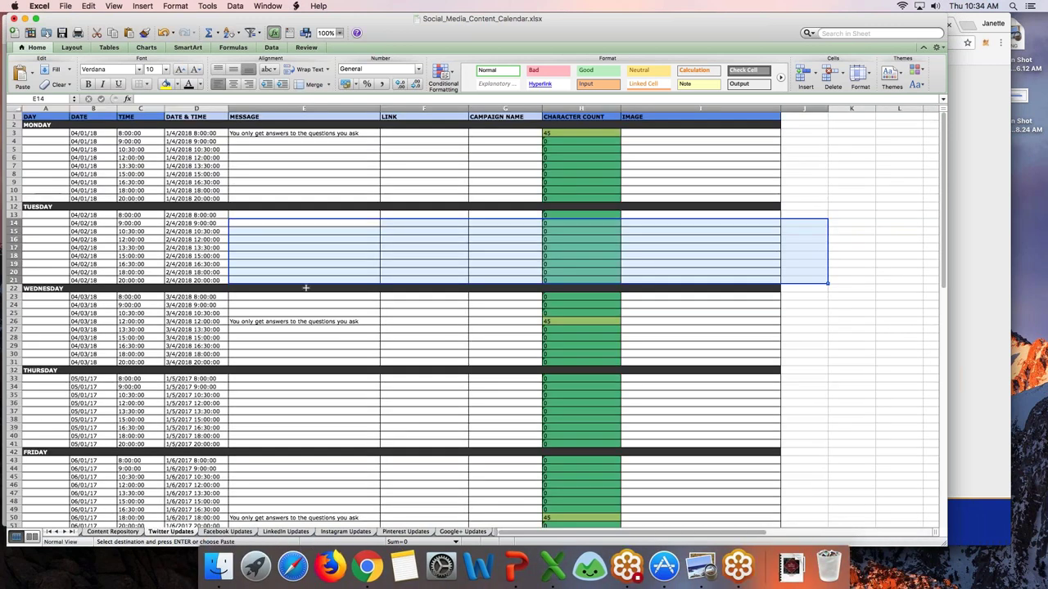
pyautogui.click(291, 232)
pyautogui.press('super+v')
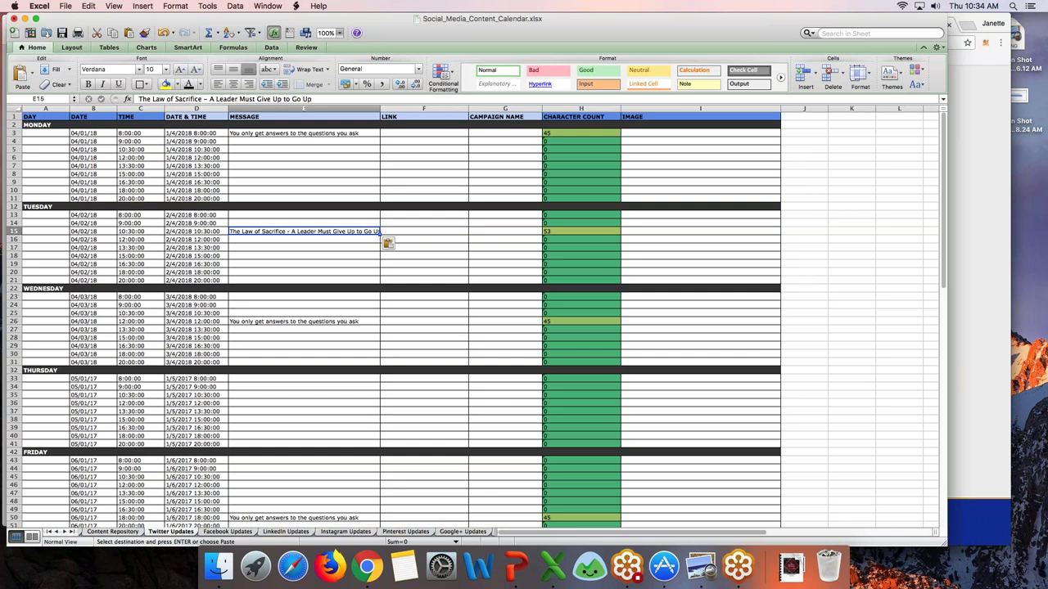
pyautogui.click(288, 411)
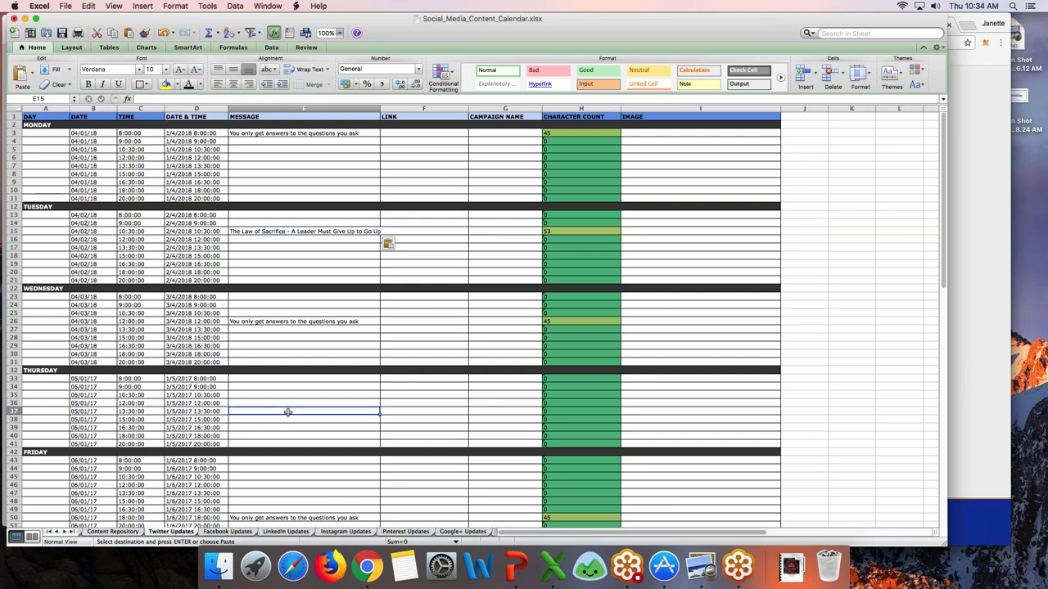
pyautogui.press('super+v')
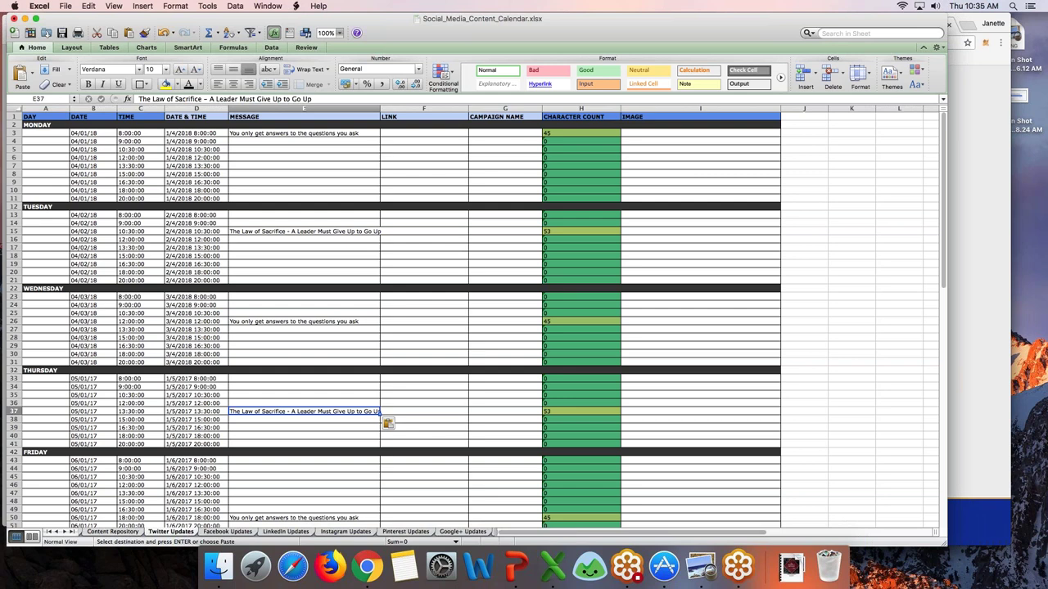
# Step: Check the Monthly Planning Calendar and Content Repository sheets, and enter "LGA Story" as the Tuesday 15:00 message, E18, of Twitter Updates
pyautogui.click(112, 532)
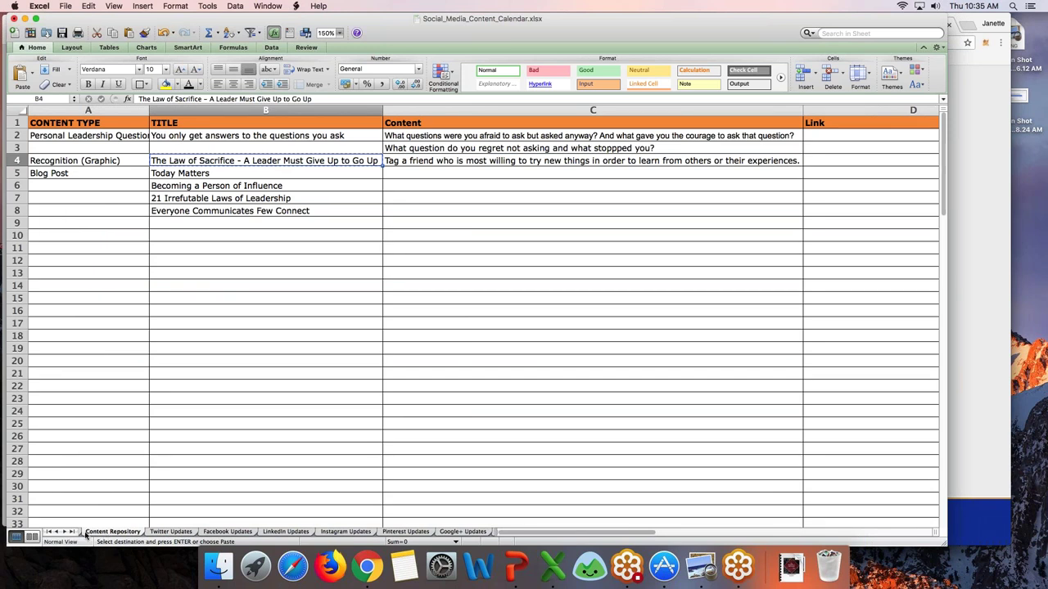
pyautogui.click(51, 536)
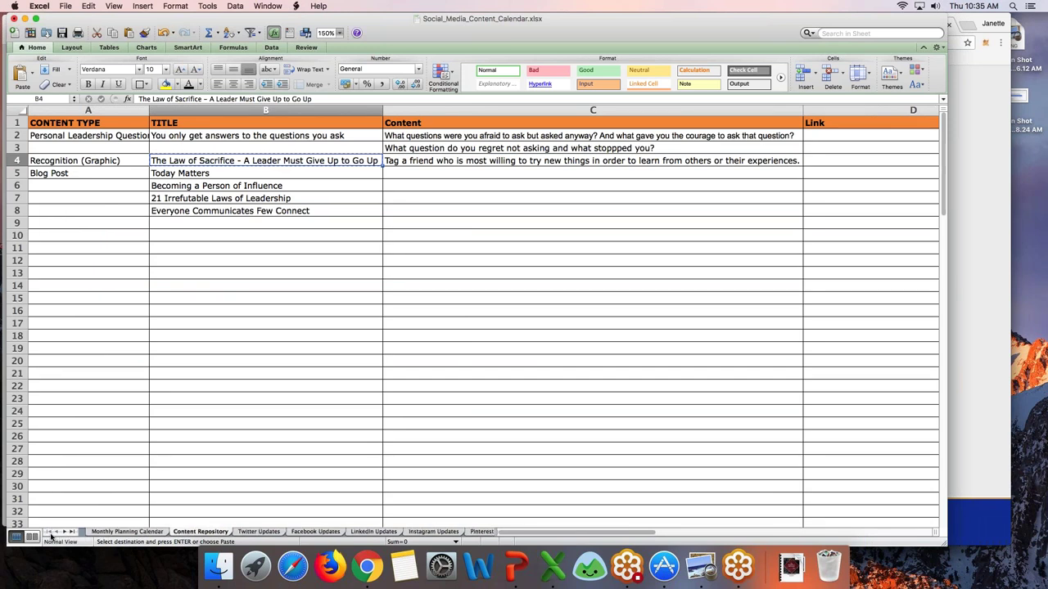
pyautogui.click(107, 533)
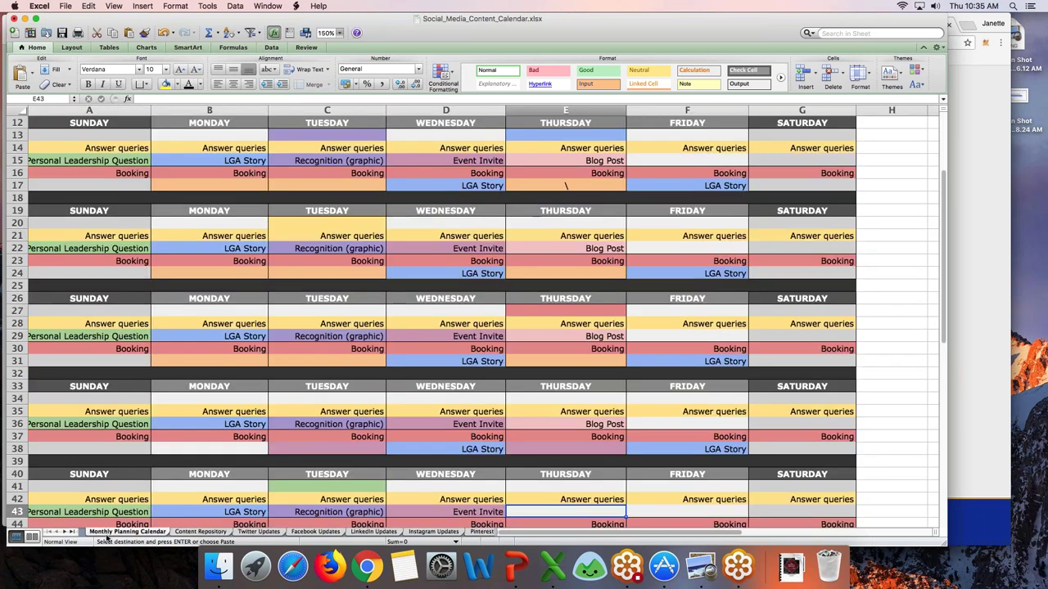
pyautogui.click(195, 532)
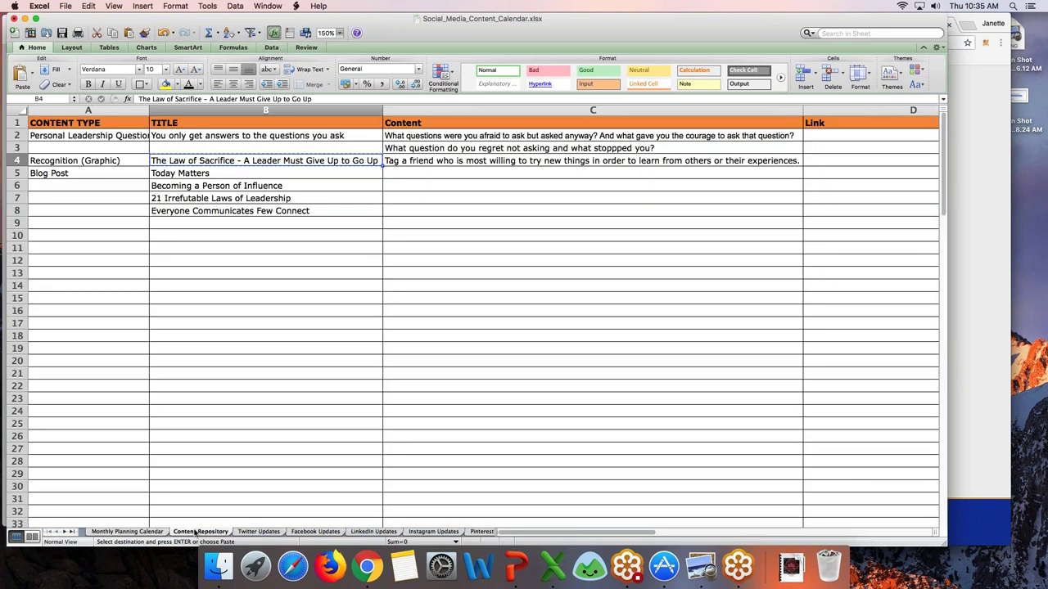
pyautogui.click(249, 532)
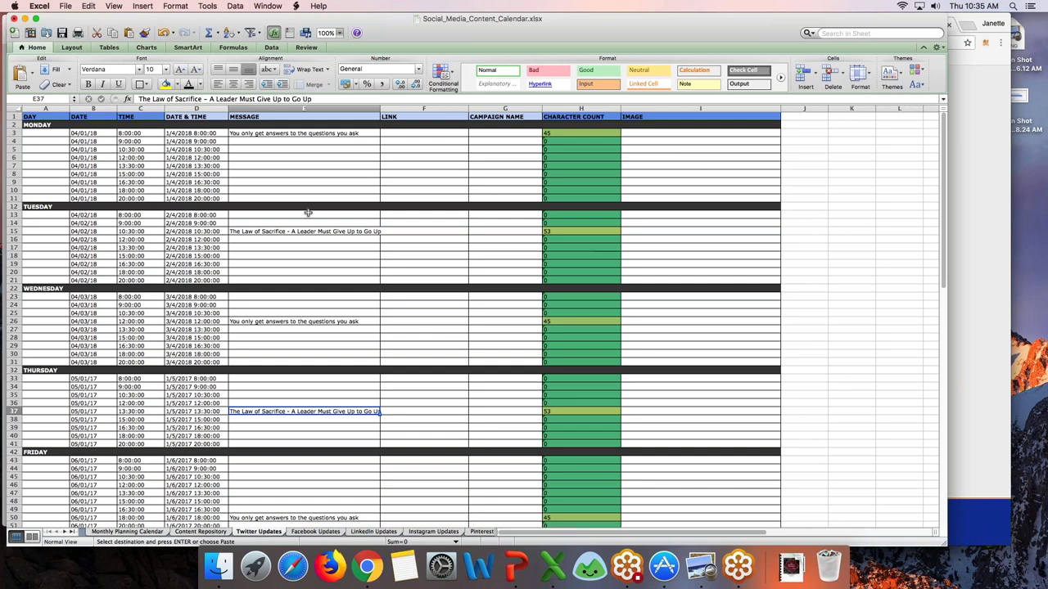
pyautogui.click(286, 258)
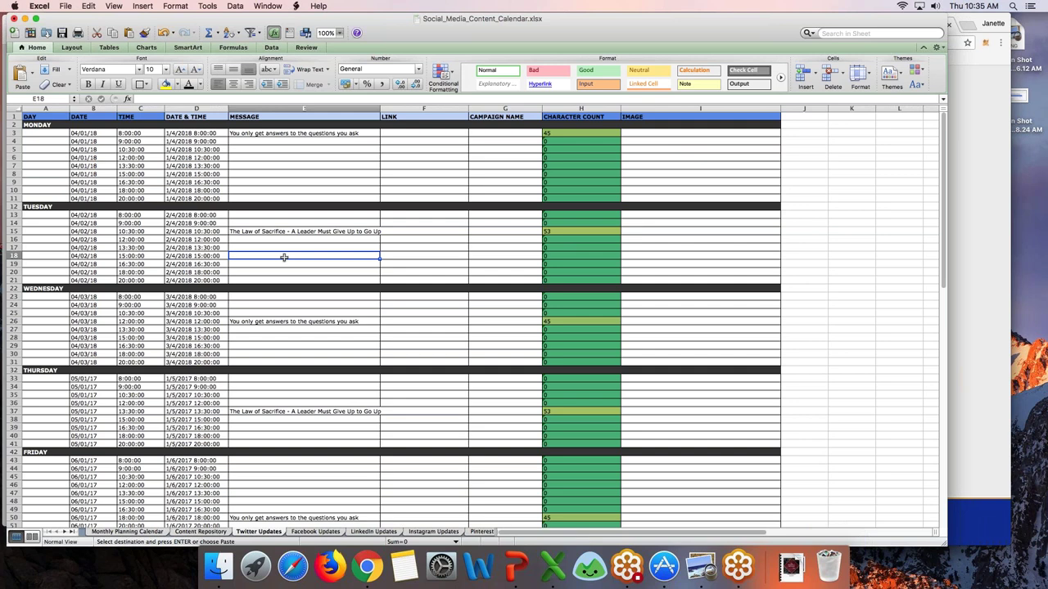
pyautogui.write('LG')
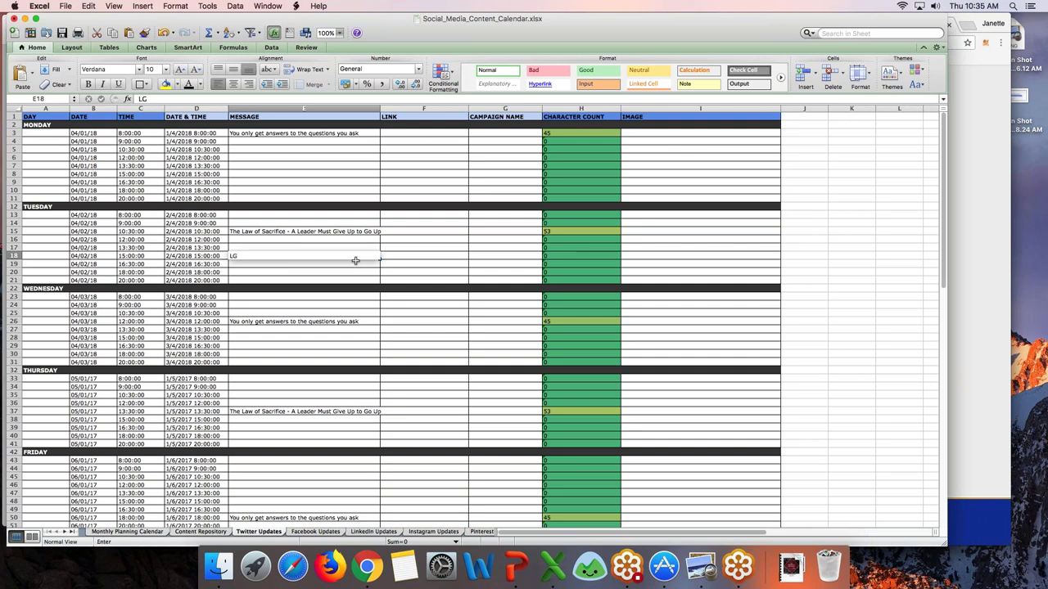
pyautogui.write('A Story')
pyautogui.hotkey('ctrl', 'Return')
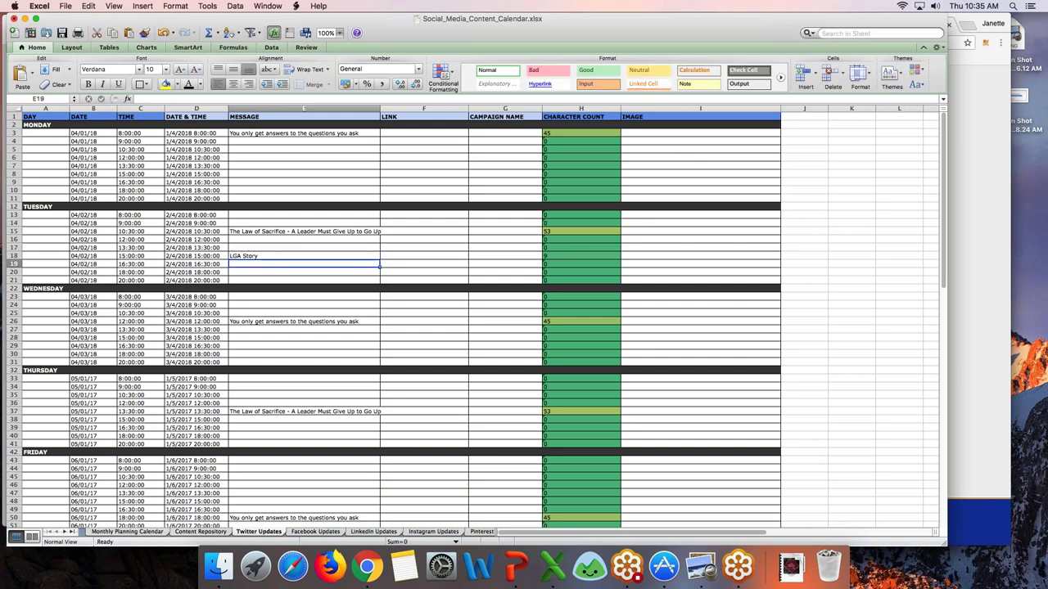
# Step: Copy the "LGA Story" message from E18 into the Thursday 16:30 message, E39
pyautogui.press('super+c')
pyautogui.click(13, 289)
pyautogui.click(304, 312)
pyautogui.press('Down')
pyautogui.press('Down')
pyautogui.press('Down')
pyautogui.press('Down')
pyautogui.press('Down')
pyautogui.press('Down')
pyautogui.press('Down')
pyautogui.press('Down')
pyautogui.press('Down')
pyautogui.press('Down')
pyautogui.press('Down')
pyautogui.press('Down')
pyautogui.press('Down')
pyautogui.press('Down')
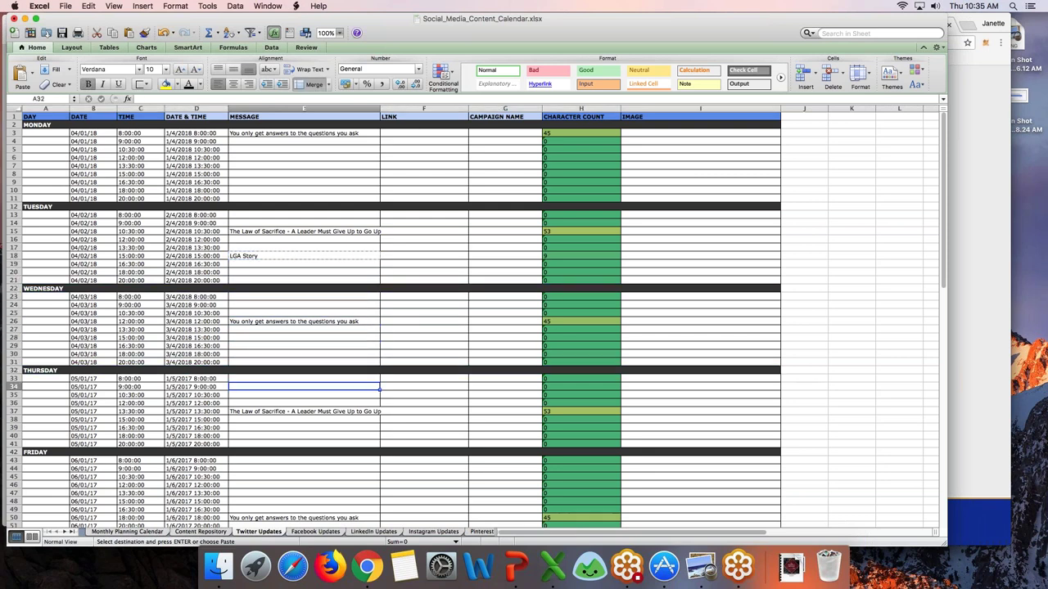
pyautogui.press('Down')
pyautogui.press('Down')
pyautogui.press('super+v')
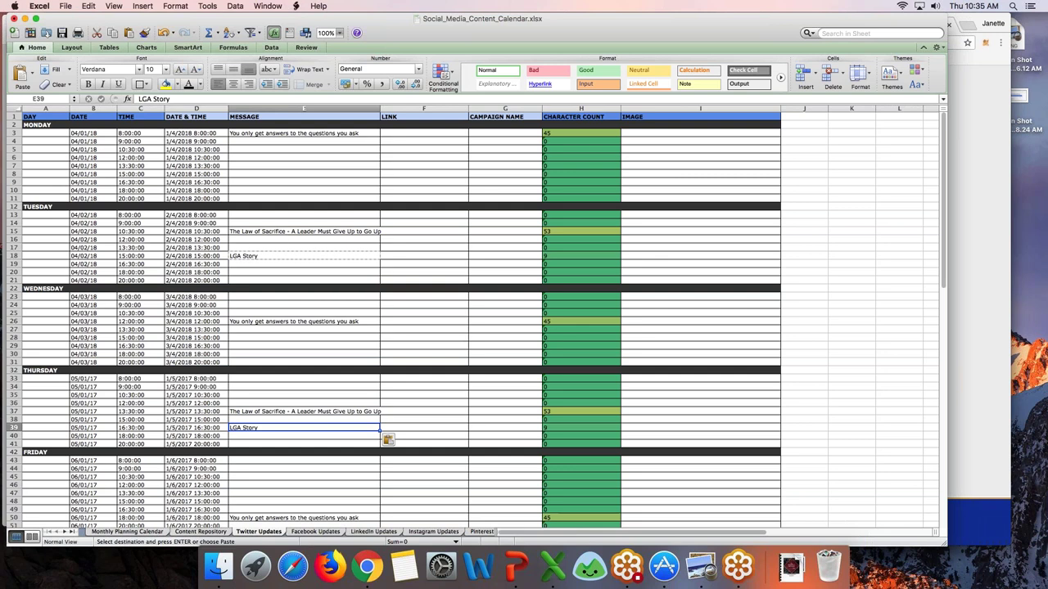
# Step: Review the Monthly Planning Calendar and Content Repository sheets, and set Thursday's 8:00 date on Twitter Updates, B33, to 04/04/2018
pyautogui.click(127, 532)
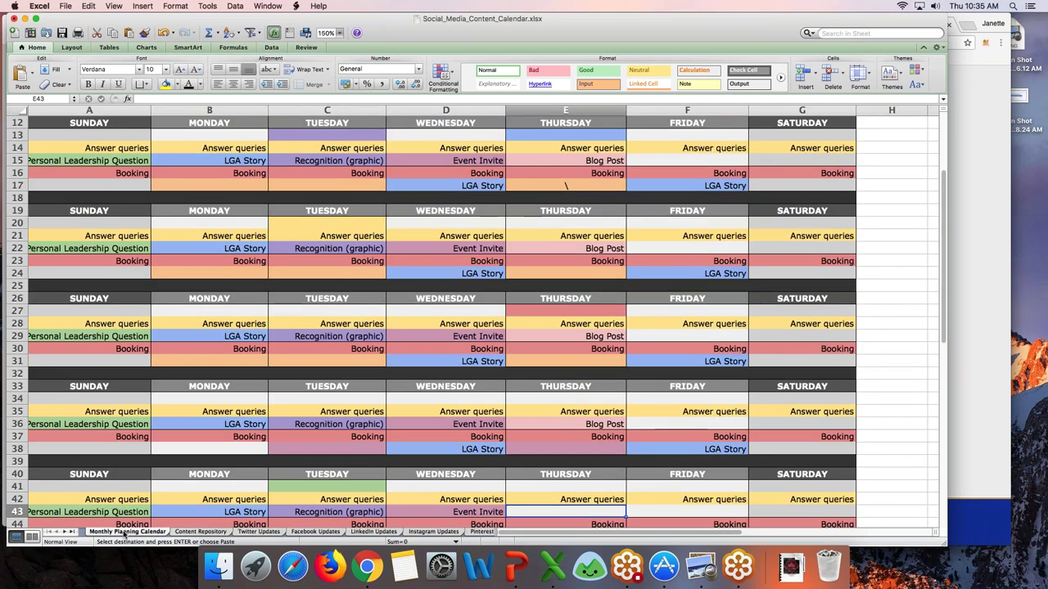
pyautogui.click(188, 533)
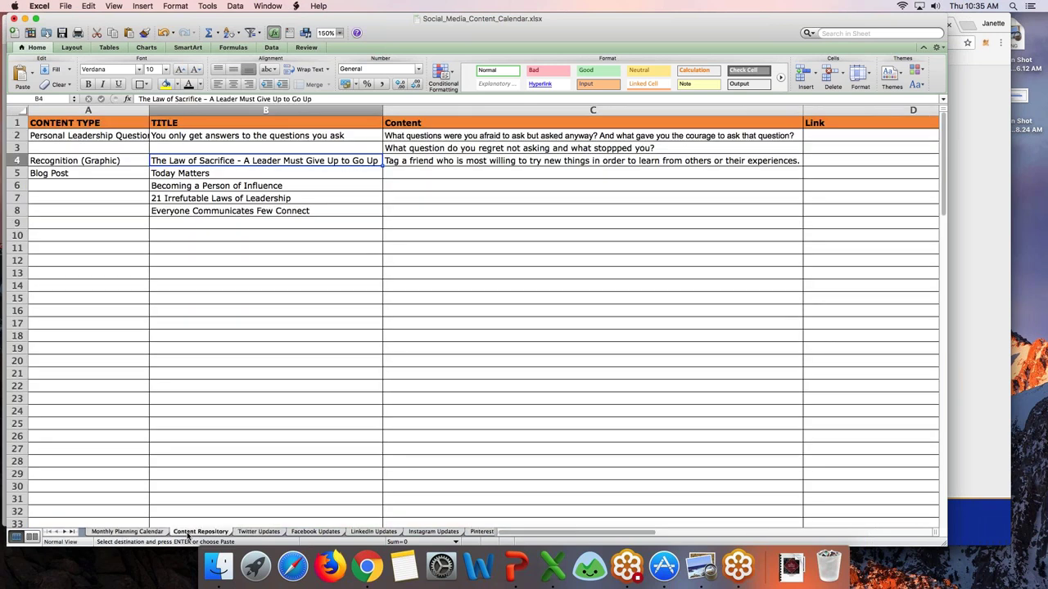
pyautogui.click(257, 532)
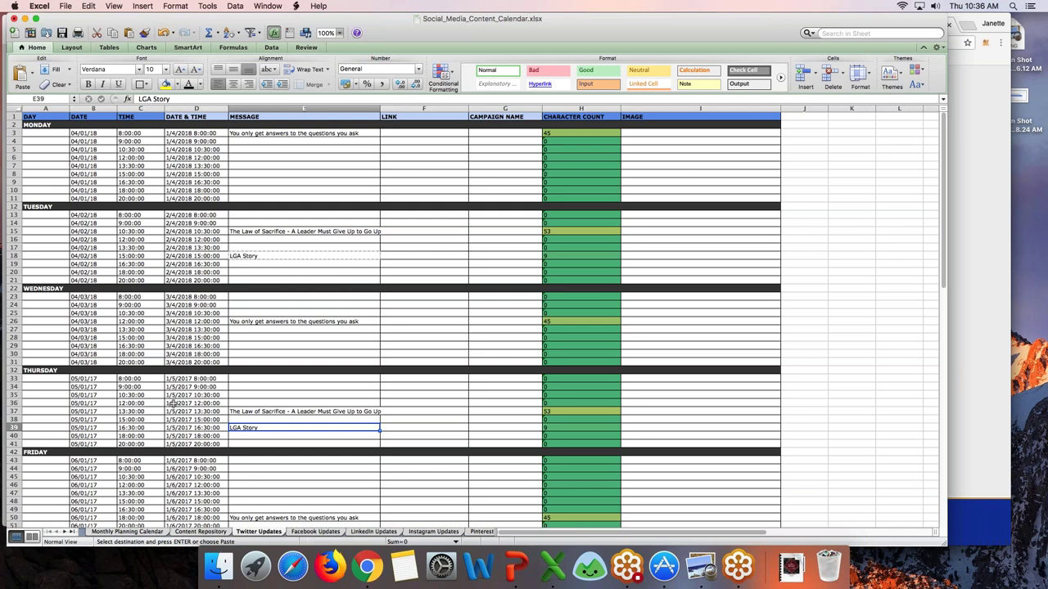
pyautogui.click(176, 378)
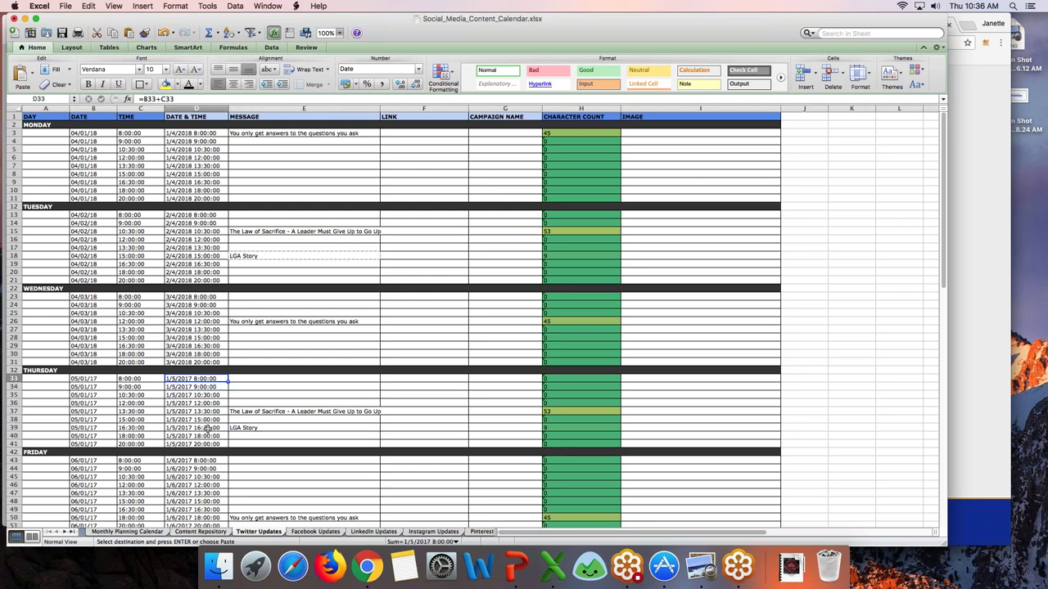
pyautogui.click(82, 394)
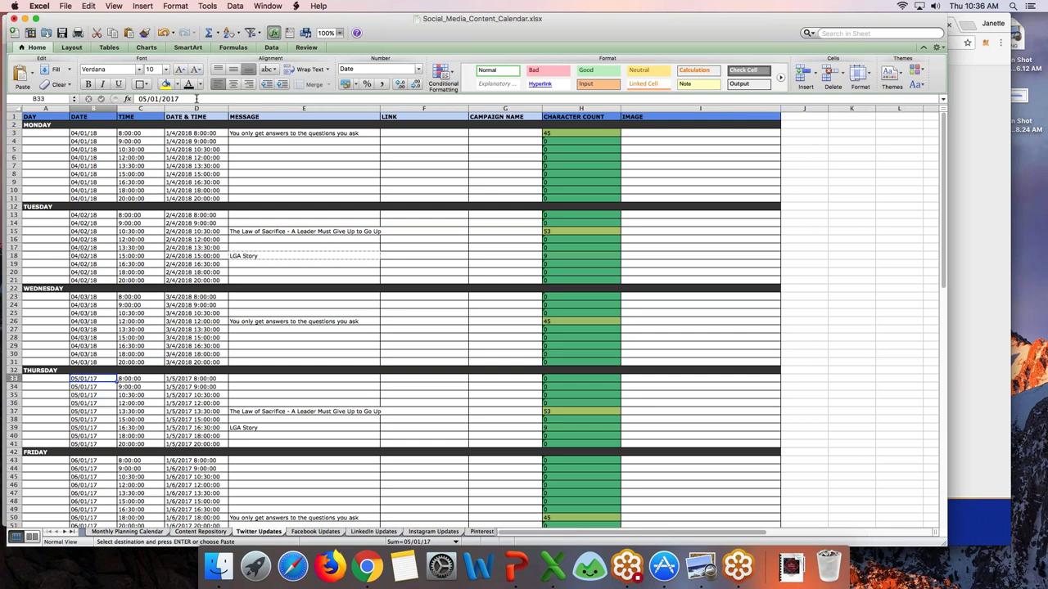
pyautogui.click(194, 96)
pyautogui.press('BackSpace')
pyautogui.write('8')
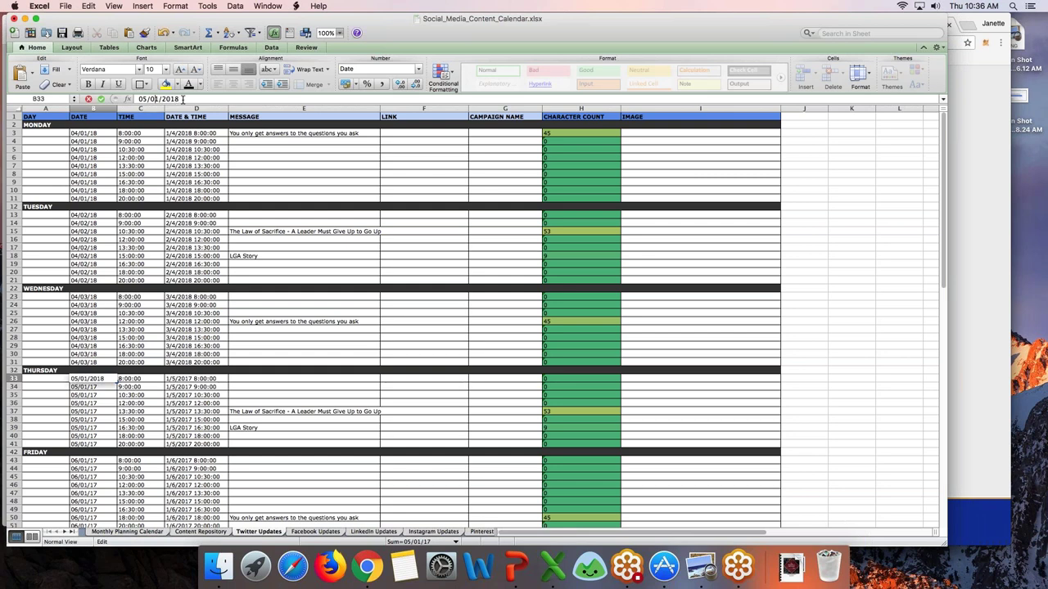
pyautogui.press('BackSpace')
pyautogui.press('BackSpace')
pyautogui.press('BackSpace')
pyautogui.press('BackSpace')
pyautogui.press('BackSpace')
pyautogui.press('BackSpace')
pyautogui.write('4/2018')
pyautogui.press('Return')
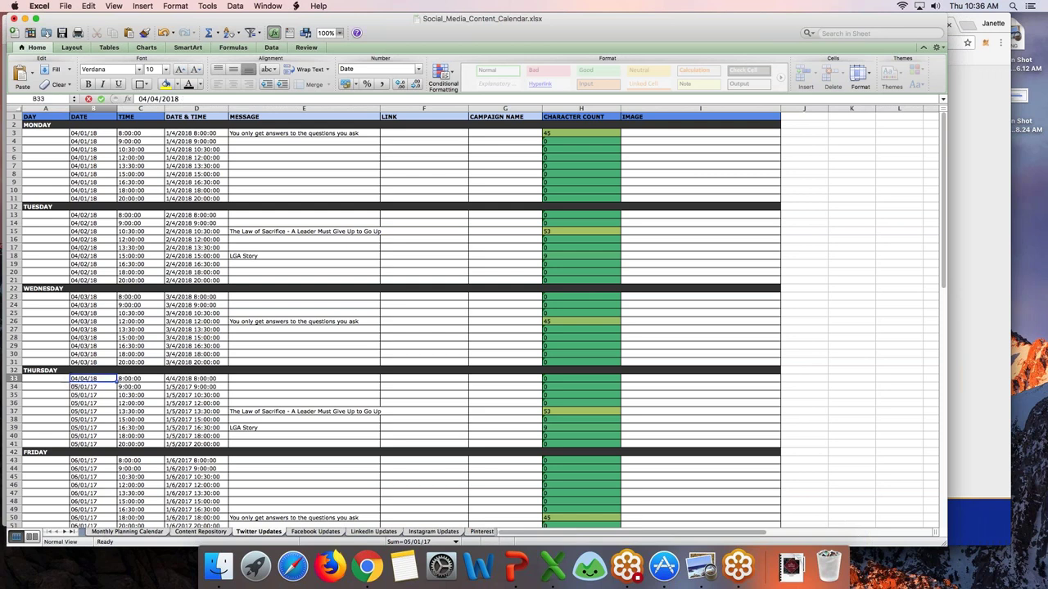
# Step: Copy the Thursday date from B33 into the remaining Thursday date cells, B34 to B41
pyautogui.click(94, 378)
pyautogui.press('super+c')
pyautogui.moveTo(93, 386); pyautogui.dragTo(93, 435)
pyautogui.click(93, 387)
pyautogui.moveTo(94, 386); pyautogui.dragTo(93, 444)
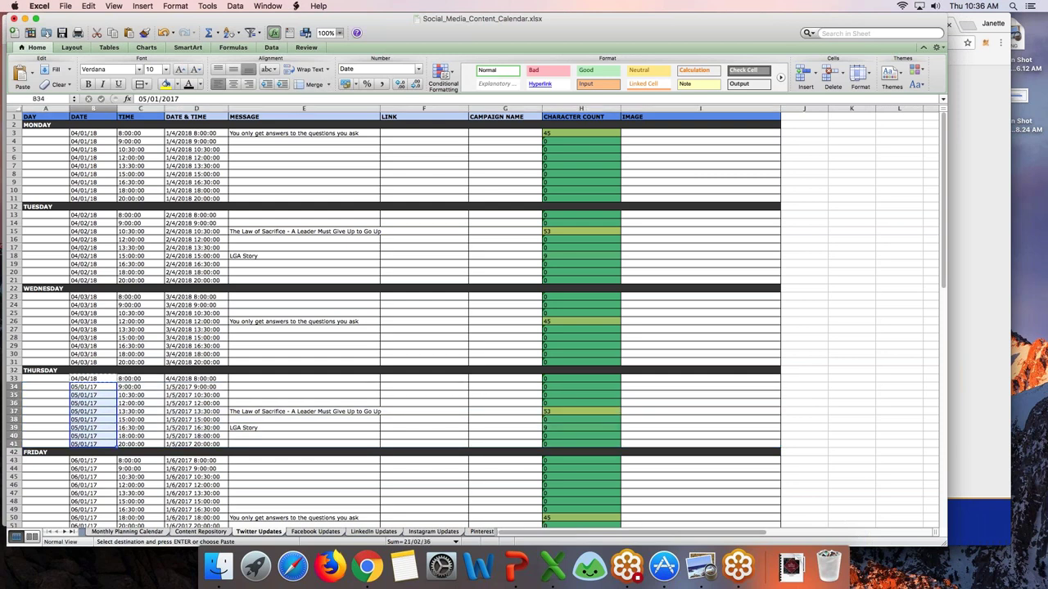
pyautogui.press('super+v')
# Step: Set Friday's 8:00 date, B43, to 04/05/2018
pyautogui.press('Down')
pyautogui.press('Down')
pyautogui.press('Down')
pyautogui.press('Down')
pyautogui.press('Down')
pyautogui.press('Down')
pyautogui.press('Down')
pyautogui.press('Down')
pyautogui.press('Down')
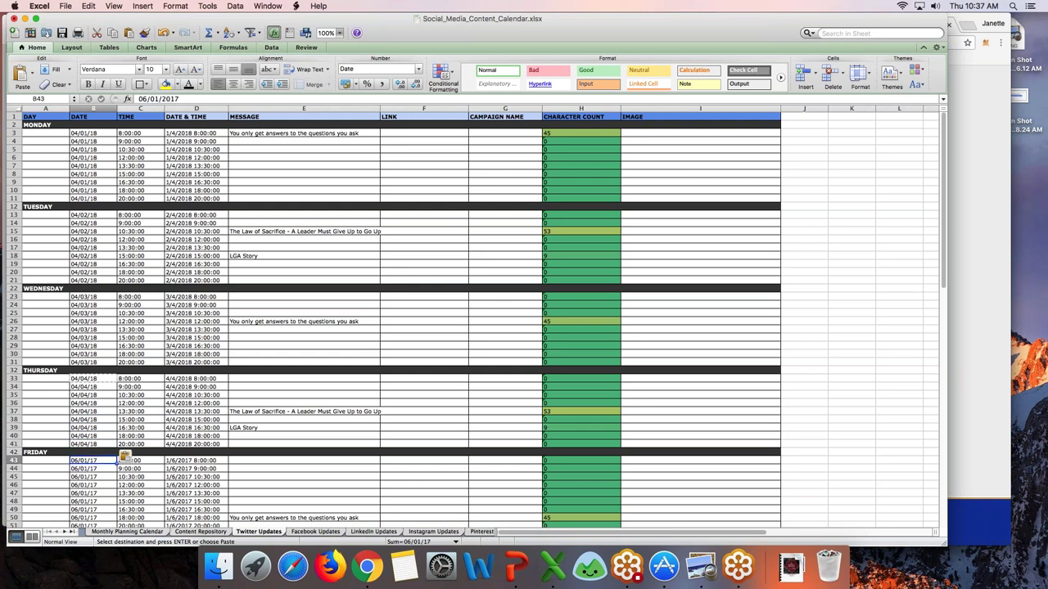
pyautogui.press('F2')
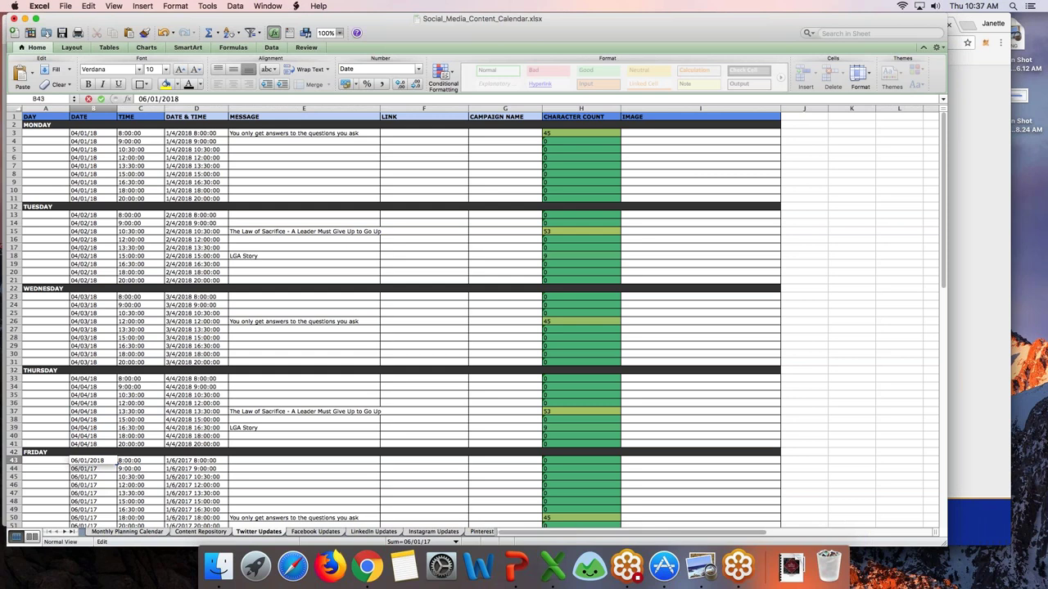
pyautogui.press('BackSpace')
pyautogui.press('BackSpace')
pyautogui.press('BackSpace')
pyautogui.press('BackSpace')
pyautogui.press('BackSpace')
pyautogui.press('BackSpace')
pyautogui.write('5/2018')
pyautogui.press('Left')
pyautogui.press('Left')
pyautogui.press('Left')
pyautogui.press('Left')
pyautogui.press('Left')
pyautogui.press('Left')
pyautogui.press('Left')
pyautogui.press('Left')
pyautogui.press('BackSpace')
pyautogui.write('4')
pyautogui.press('Return')
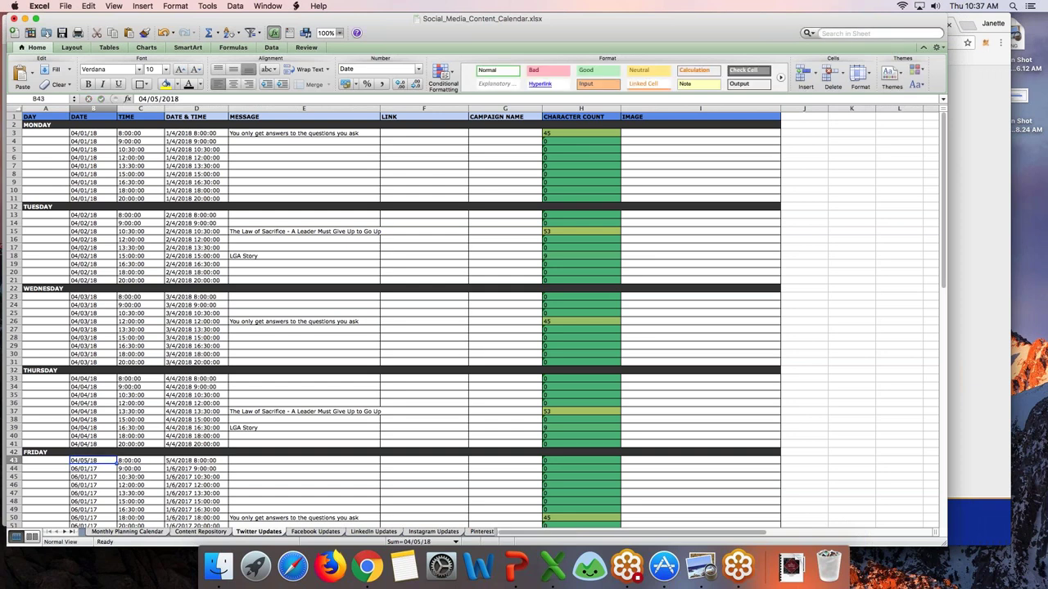
# Step: Copy the Friday date from B43 and select the remaining Friday rows, 44 to 51, as the paste destination
pyautogui.press('super+c')
pyautogui.press('Down')
pyautogui.hotkey('shift', 'Down')
pyautogui.hotkey('shift', 'Down')
pyautogui.hotkey('shift', 'Down')
pyautogui.hotkey('shift', 'Down')
pyautogui.hotkey('shift', 'Down')
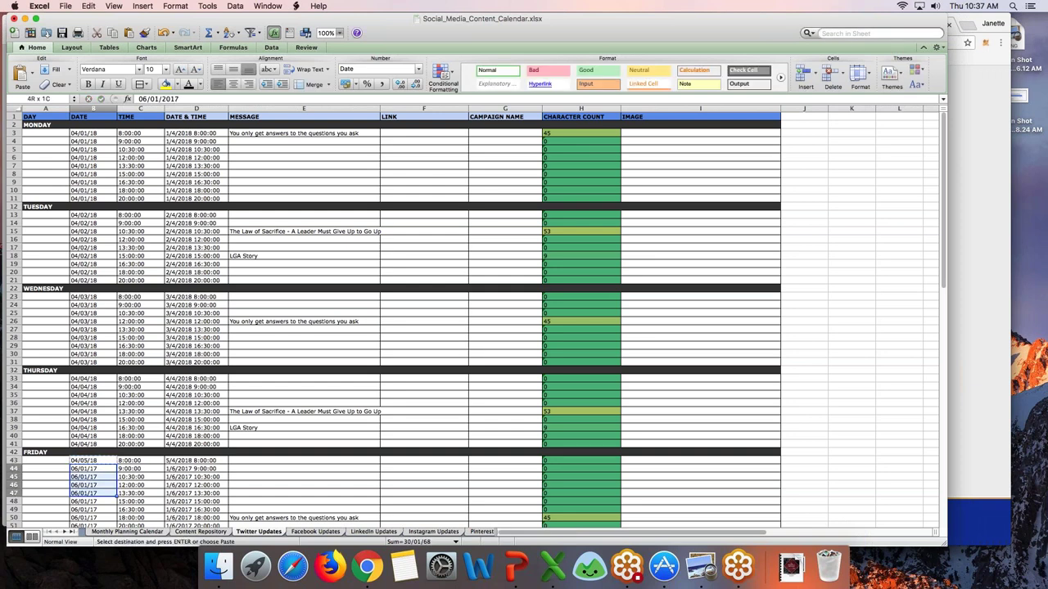
pyautogui.hotkey('shift', 'Down')
pyautogui.hotkey('shift', 'Down')
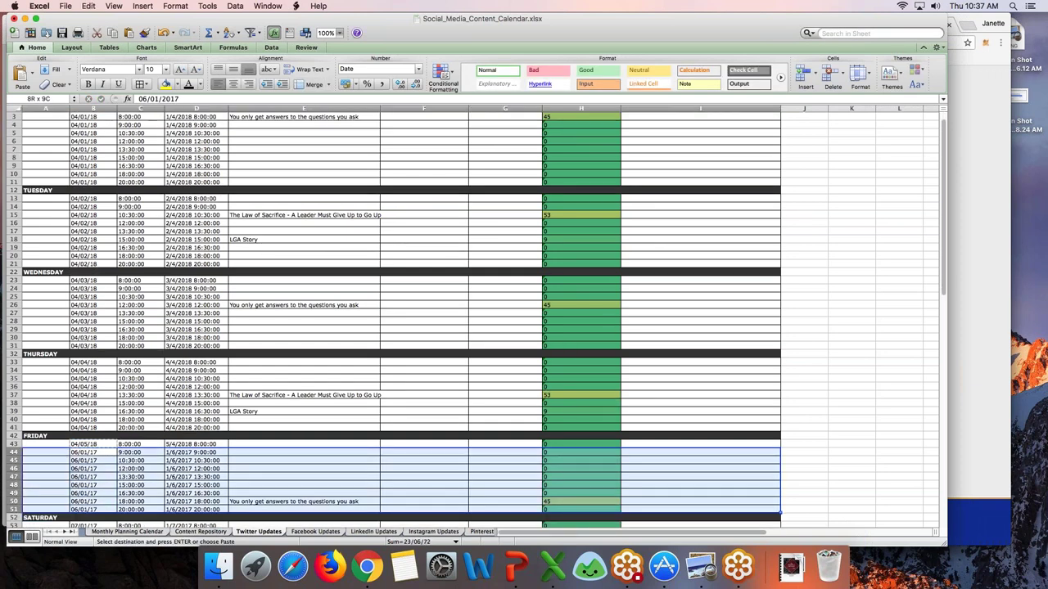
# Step: Fill the remaining Friday date cells B44:B51 with the copied date 04/05/2018
pyautogui.hotkey('shift', 'Down')
pyautogui.hotkey('shift', 'Down')
pyautogui.hotkey('shift', 'Down')
pyautogui.hotkey('shift', 'Down')
pyautogui.hotkey('shift', 'Down')
pyautogui.hotkey('shift', 'Down')
pyautogui.hotkey('shift', 'Down')
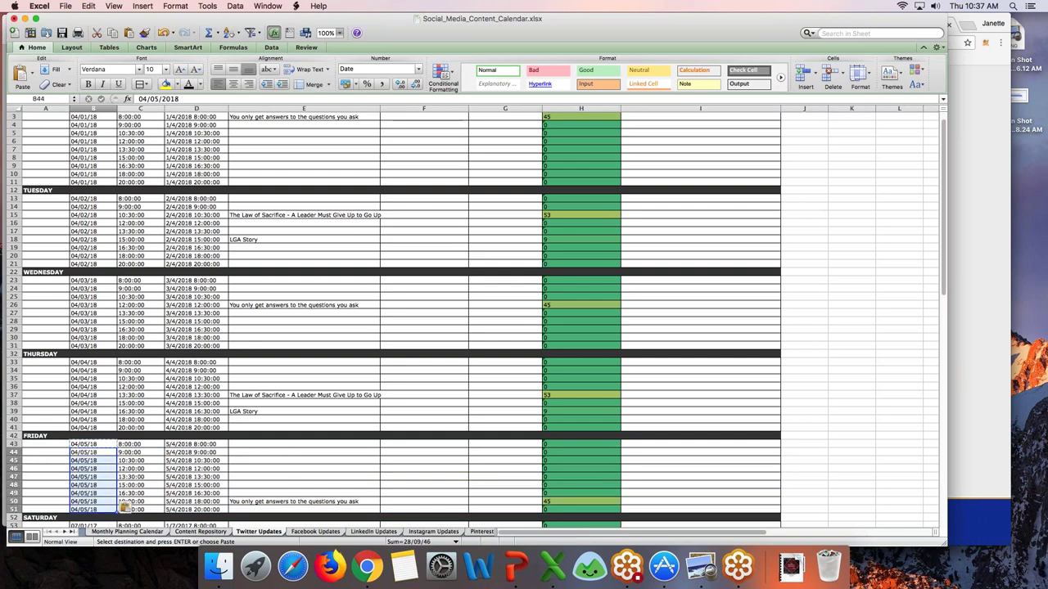
pyautogui.press('super+v')
# Step: Change the first Saturday date in cell B53 to 04/06/2017
pyautogui.press('Down')
pyautogui.press('Down')
pyautogui.press('Down')
pyautogui.press('Down')
pyautogui.press('Down')
pyautogui.press('Down')
pyautogui.press('Down')
pyautogui.press('Down')
pyautogui.press('Down')
pyautogui.press('Down')
pyautogui.press('Down')
pyautogui.press('Down')
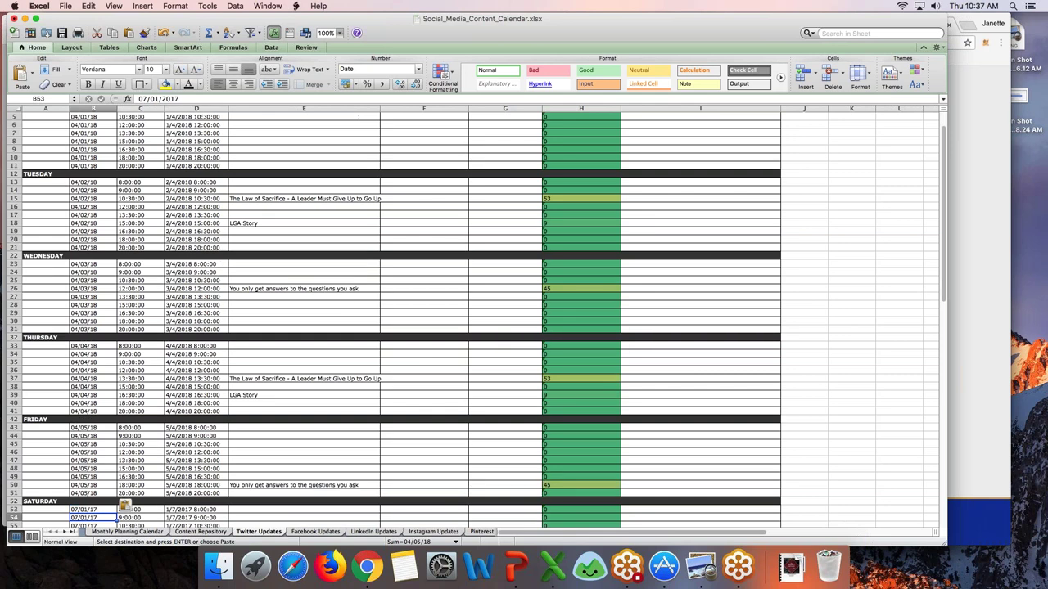
pyautogui.press('Up')
pyautogui.press('Up')
pyautogui.press('Up')
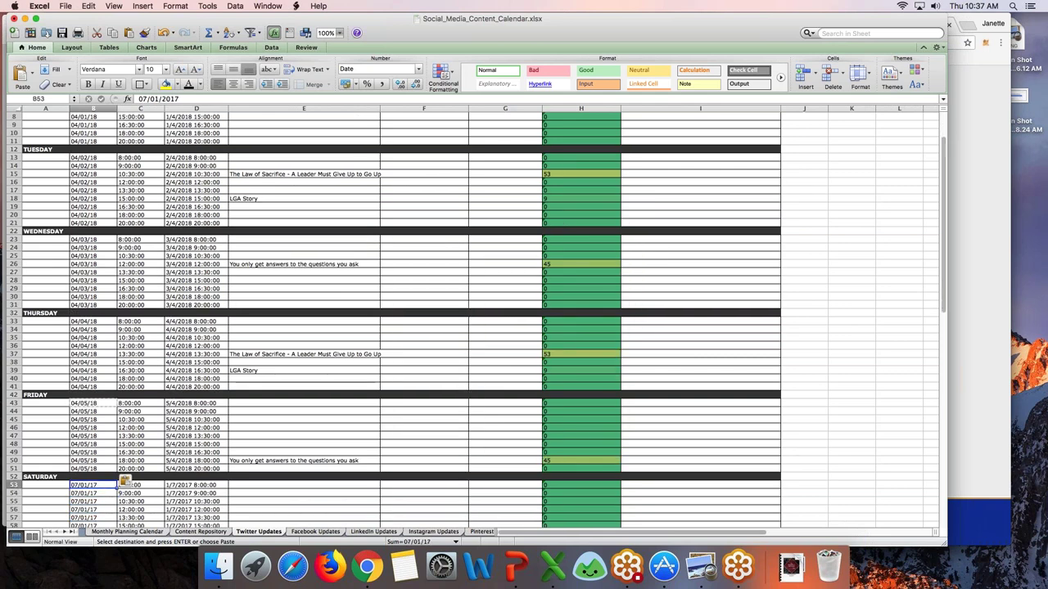
pyautogui.hotkey('ctrl', 'u')
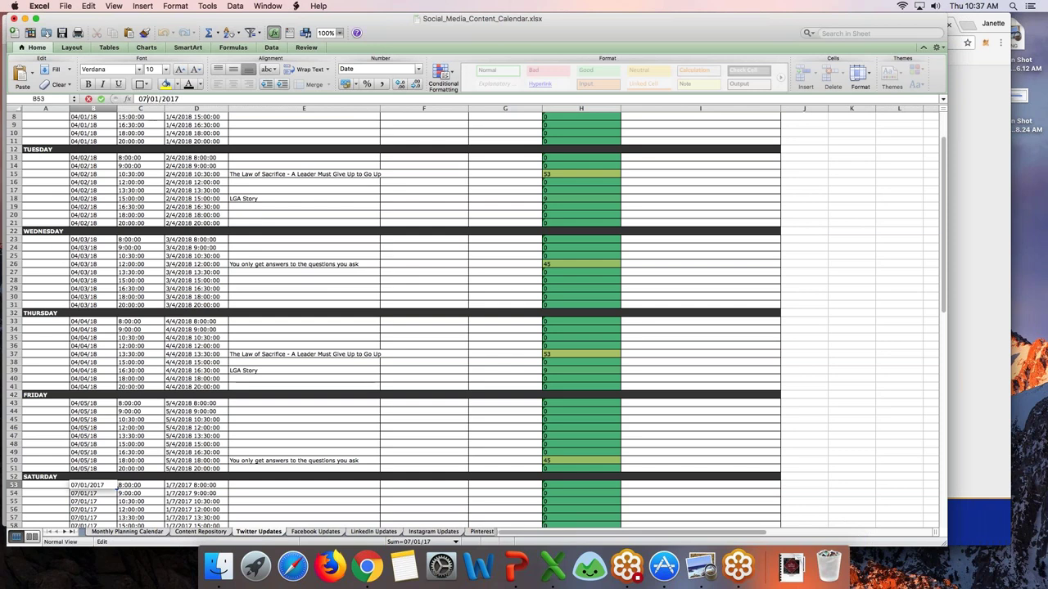
pyautogui.press('BackSpace')
pyautogui.write('4')
pyautogui.press('Right')
pyautogui.press('Right')
pyautogui.press('Right')
pyautogui.press('BackSpace')
pyautogui.write('6')
pyautogui.press('Return')
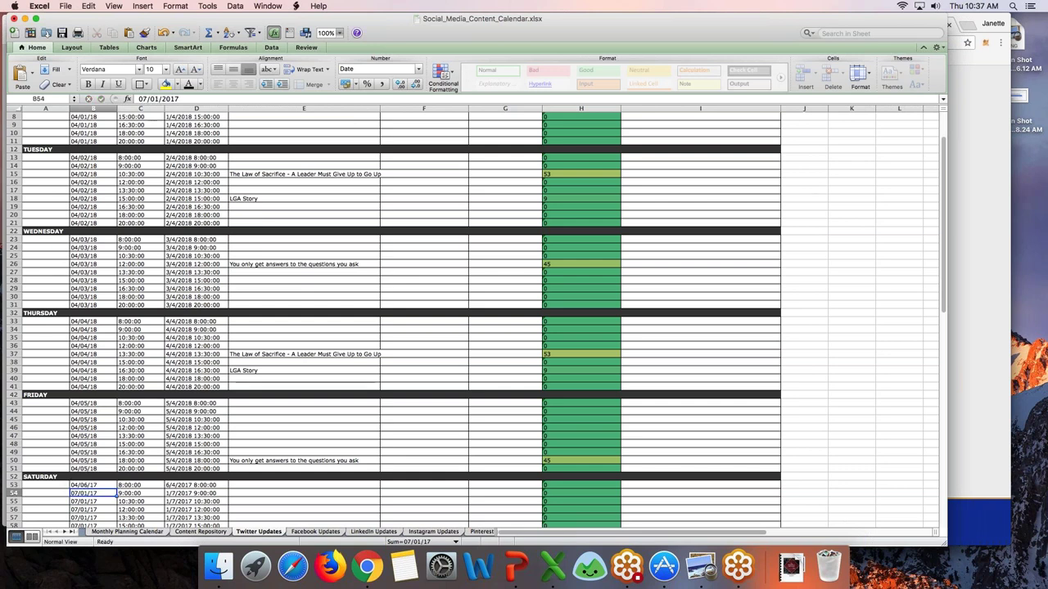
# Step: Copy the 04/06/2017 date from B53 into the remaining Saturday date cells B54:B61
pyautogui.press('super+c')
pyautogui.press('Down')
pyautogui.hotkey('shift', 'Down')
pyautogui.hotkey('shift', 'Down')
pyautogui.hotkey('shift', 'Down')
pyautogui.hotkey('shift', 'Down')
pyautogui.hotkey('shift', 'Down')
pyautogui.hotkey('shift', 'Down')
pyautogui.hotkey('shift', 'Down')
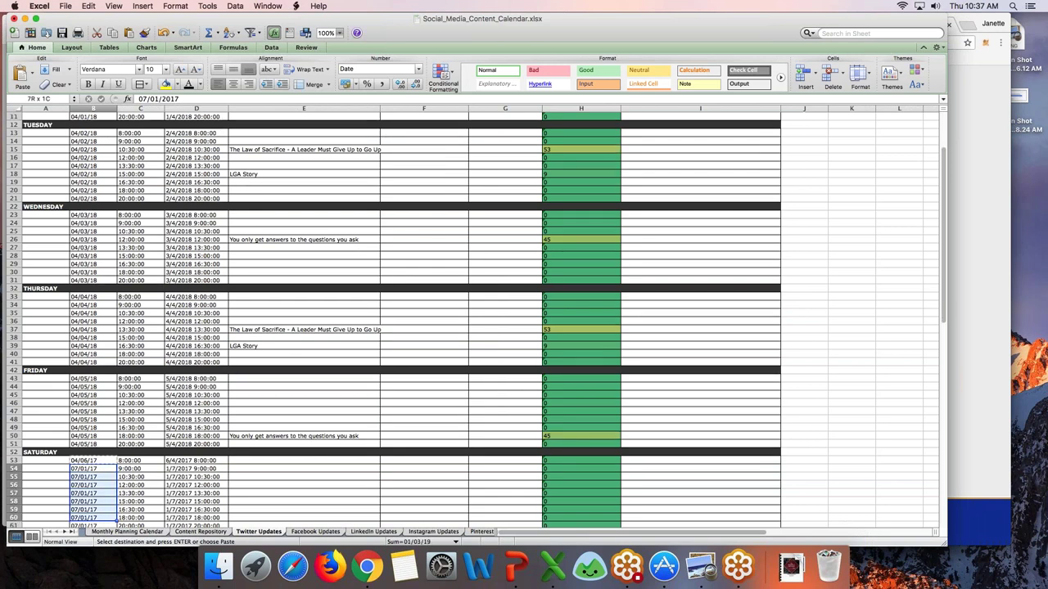
pyautogui.press('super+v')
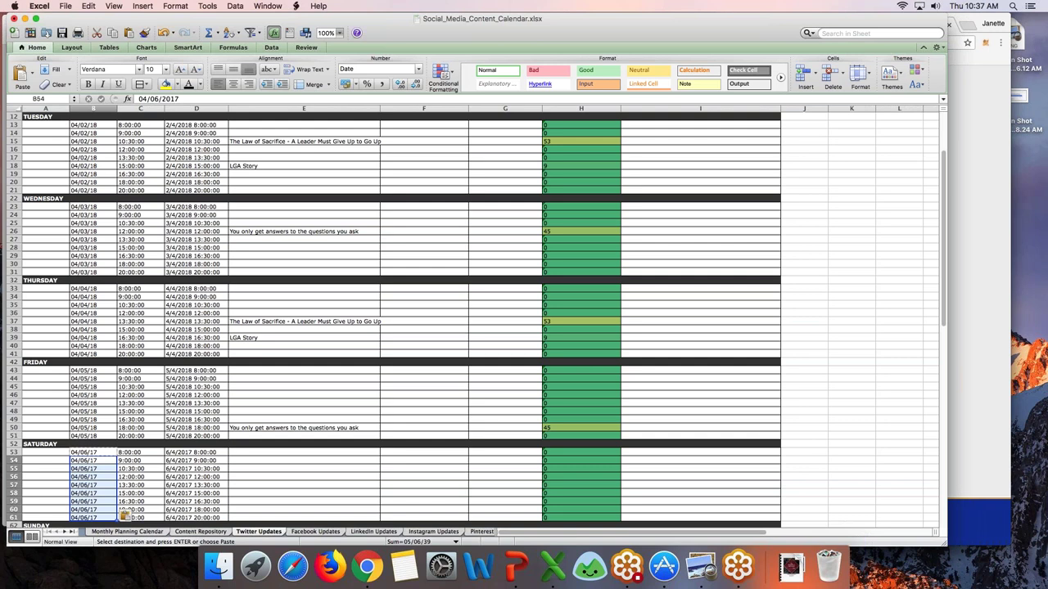
# Step: Correct the year of the first Saturday date in B53 so it reads 04/06/2018
pyautogui.press('Up')
pyautogui.press('Up')
pyautogui.press('Down')
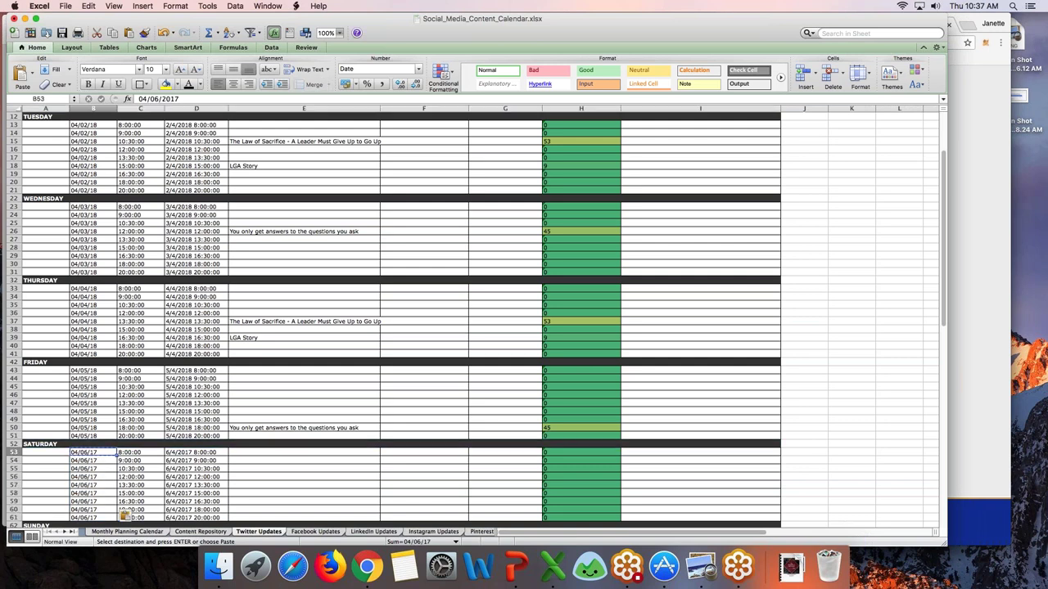
pyautogui.click(185, 98)
pyautogui.press('BackSpace')
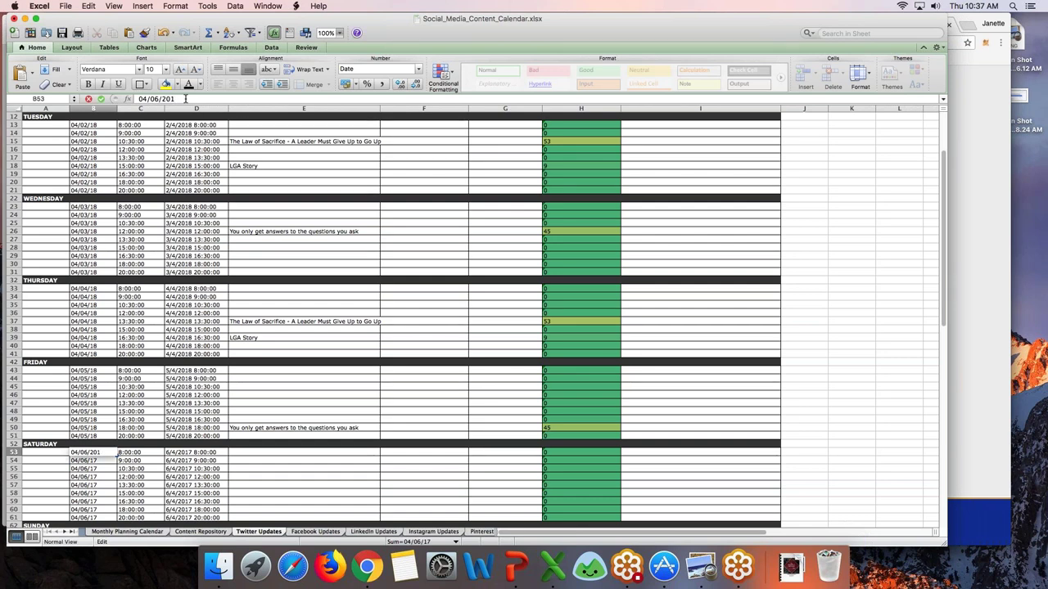
pyautogui.press('Return')
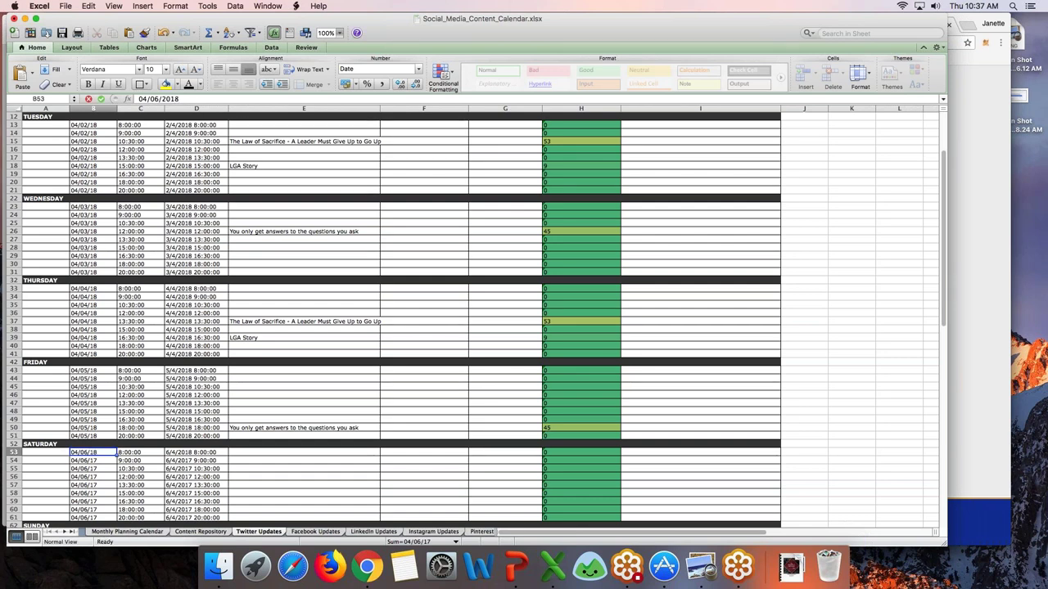
# Step: Copy the 04/06/2018 date from B53 over the other Saturday dates in B54:B61
pyautogui.press('super+c')
pyautogui.moveTo(95, 459); pyautogui.dragTo(94, 518)
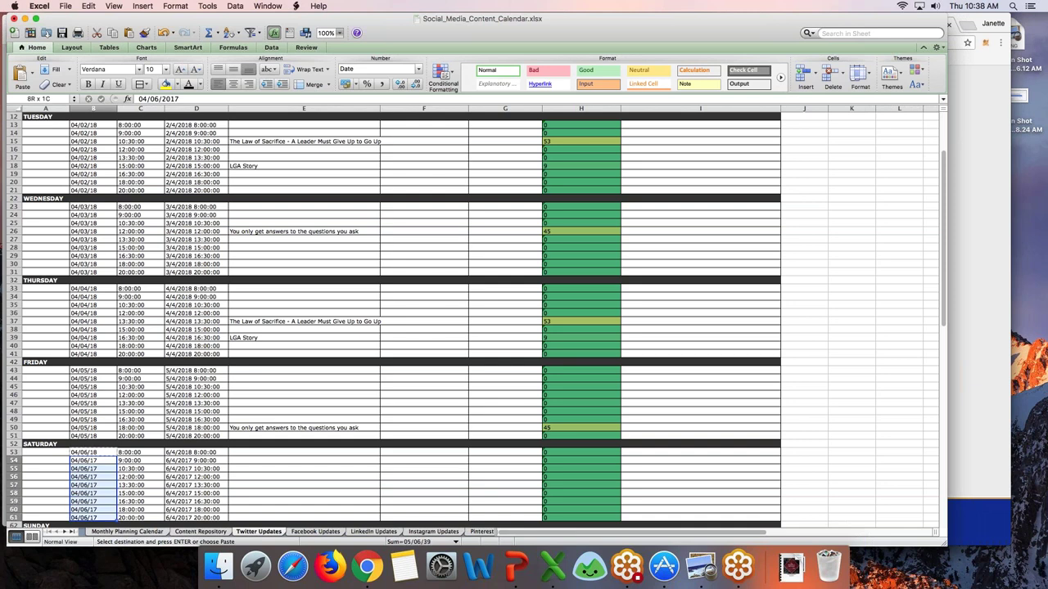
pyautogui.press('super+v')
pyautogui.click(95, 468)
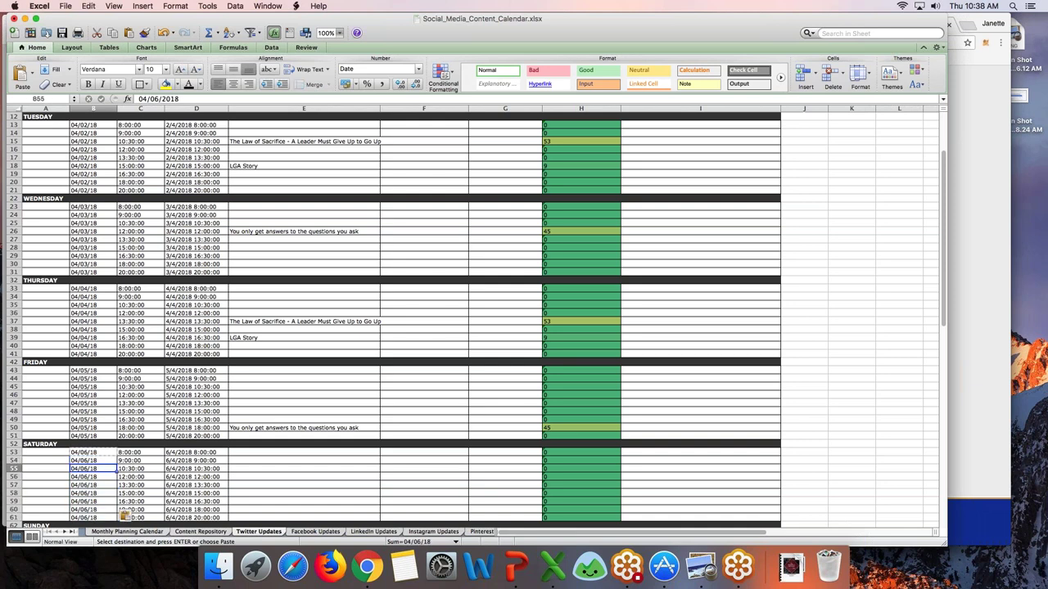
# Step: Copy Thursday's messages in E37:E39, from The Law of Sacrifice to LGA Story, into Saturday's message cells starting at 13:30 in E57
pyautogui.click(270, 321)
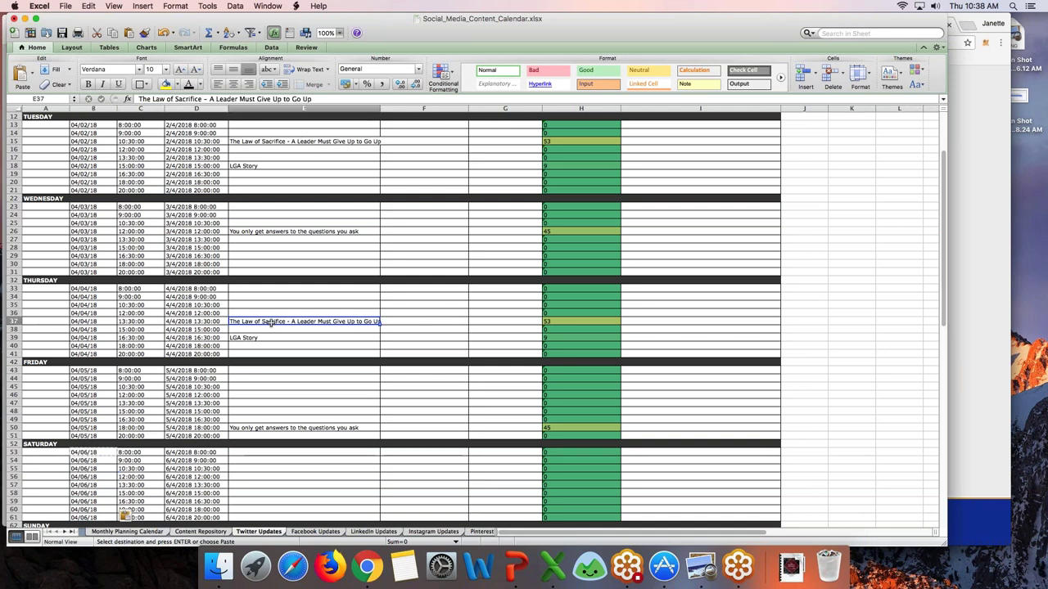
pyautogui.hotkey('shift', 'Down')
pyautogui.hotkey('shift', 'Down')
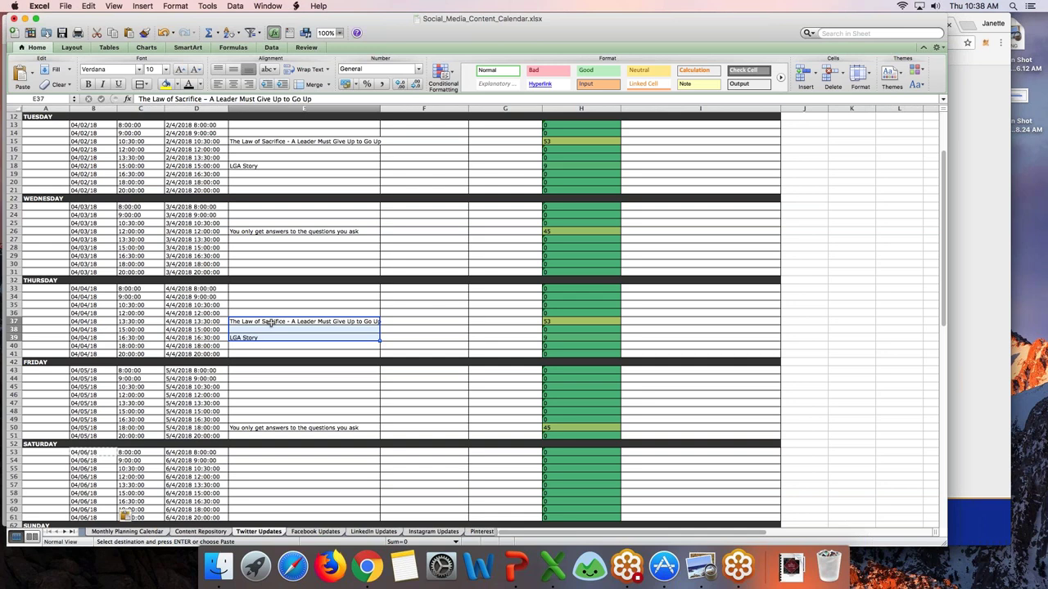
pyautogui.press('super+c')
pyautogui.click(255, 465)
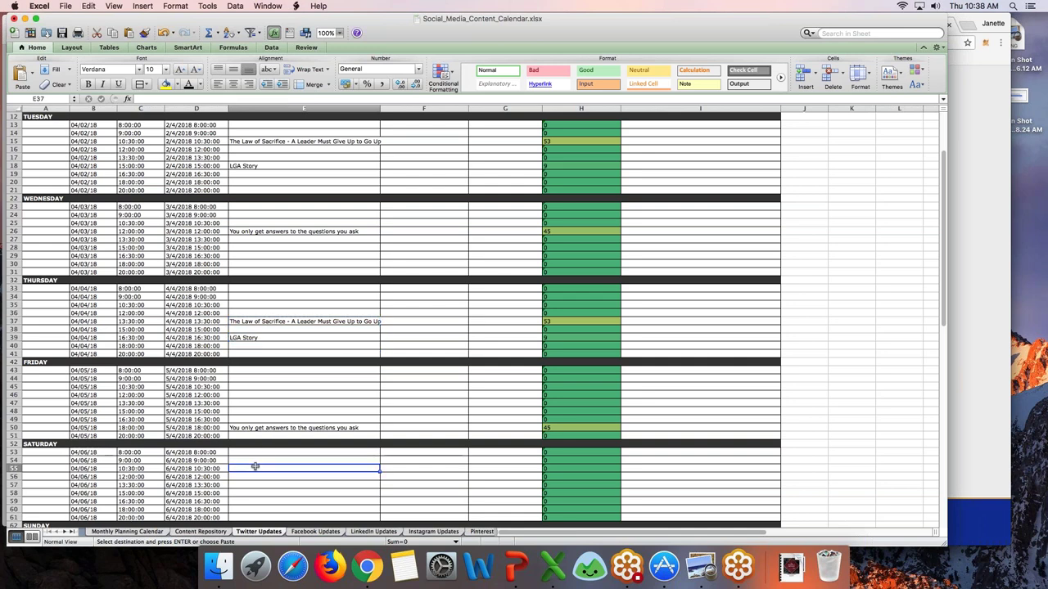
pyautogui.press('Down')
pyautogui.press('Down')
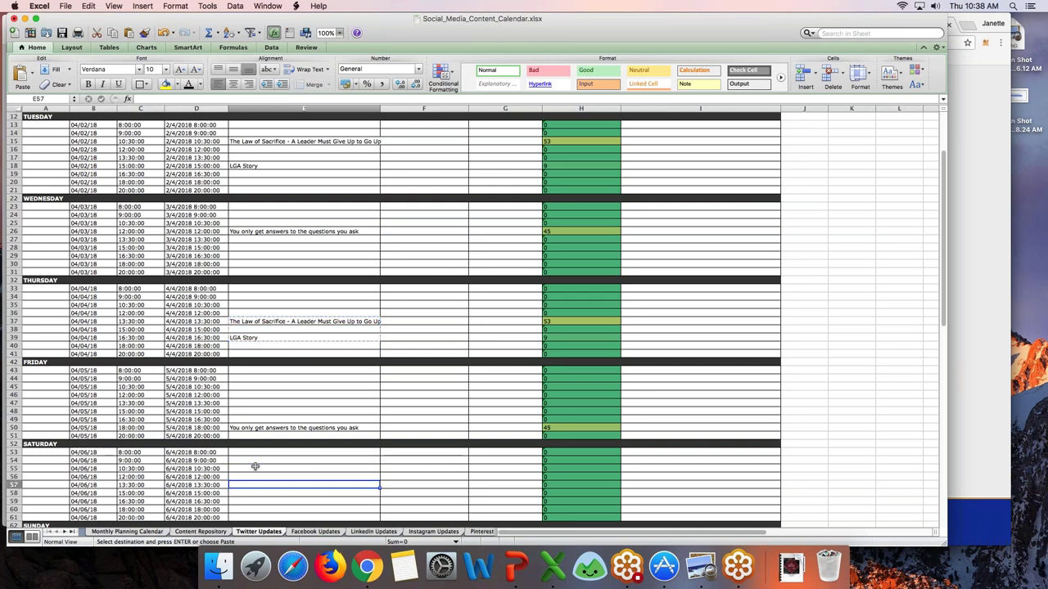
pyautogui.press('super+v')
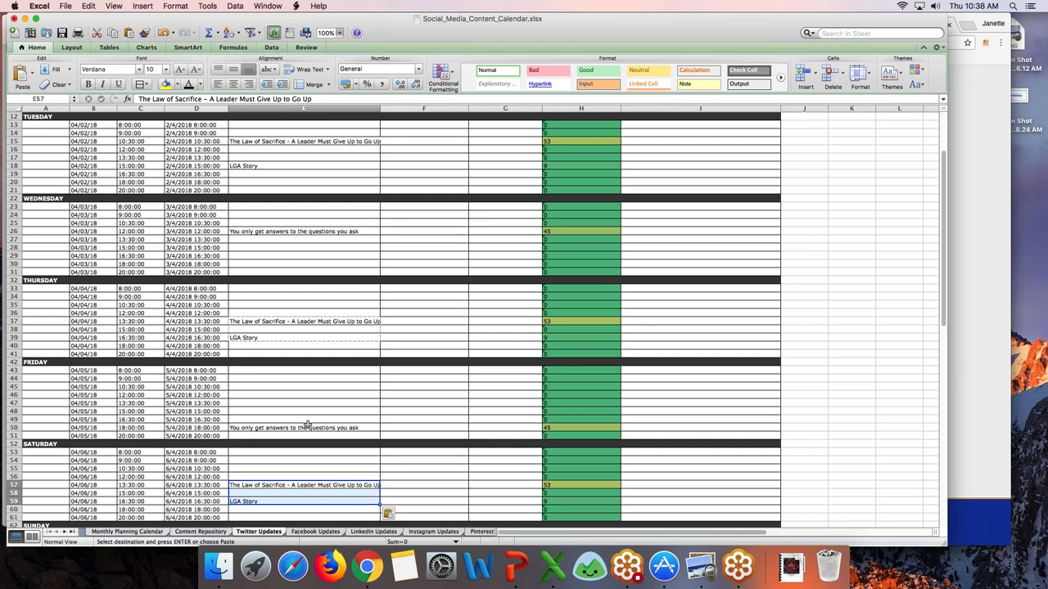
# Step: Check the Monthly Planning Calendar sheet and copy the blog post title Today Matters from cell B5 of the Content Repository sheet
pyautogui.scroll(4, 305, 424)
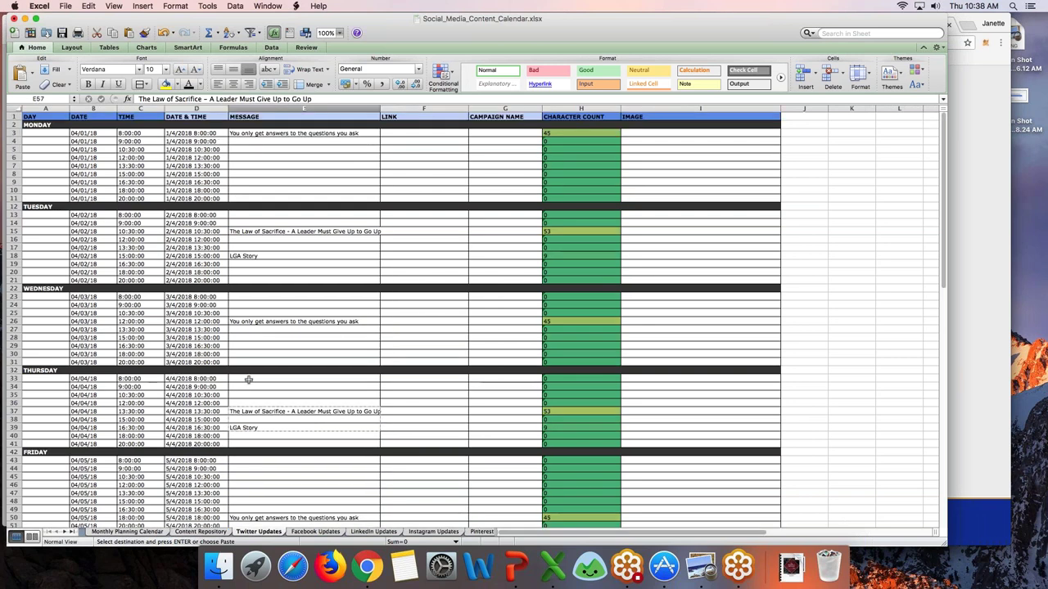
pyautogui.press('Return')
pyautogui.click(147, 532)
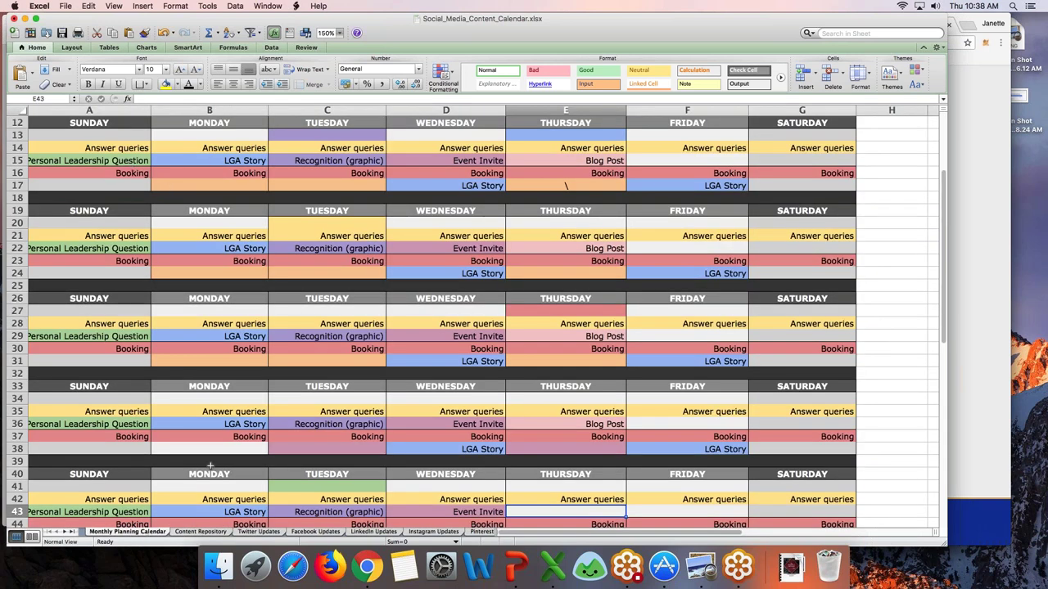
pyautogui.click(201, 532)
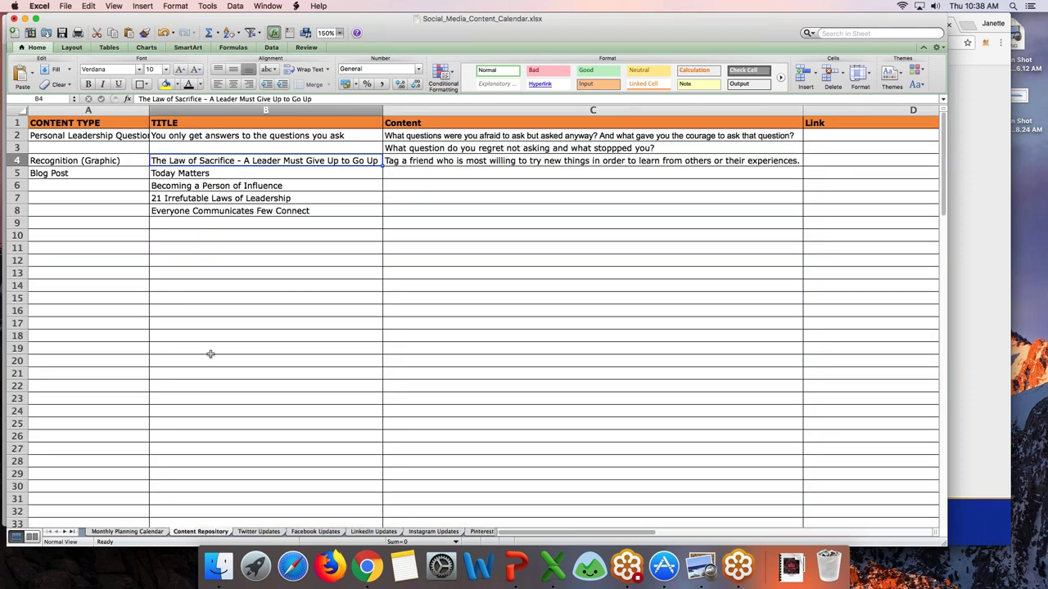
pyautogui.press('Down')
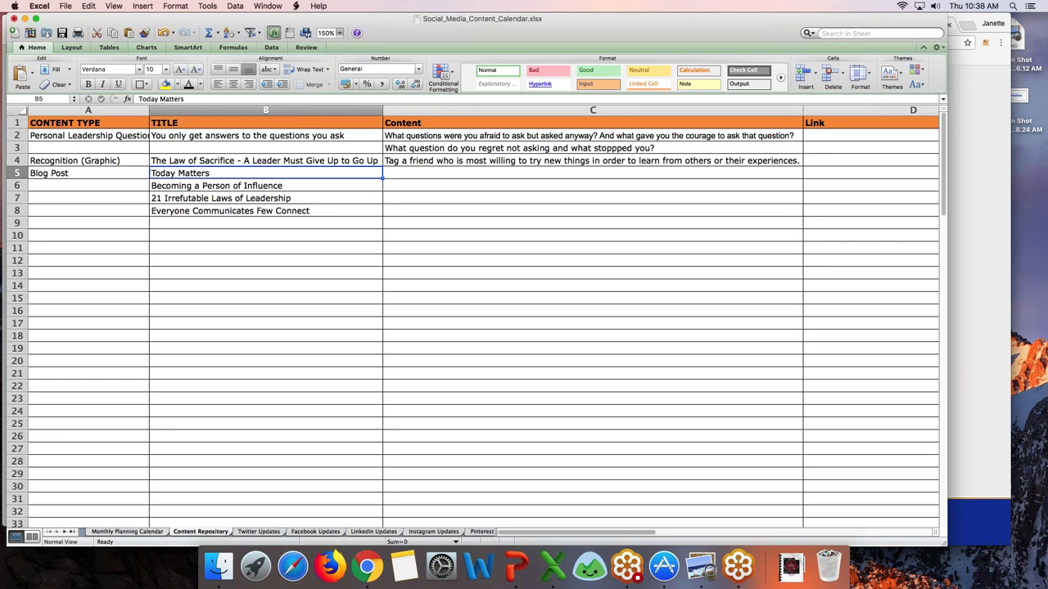
pyautogui.press('super+c')
pyautogui.hscroll(5, 123, 466)
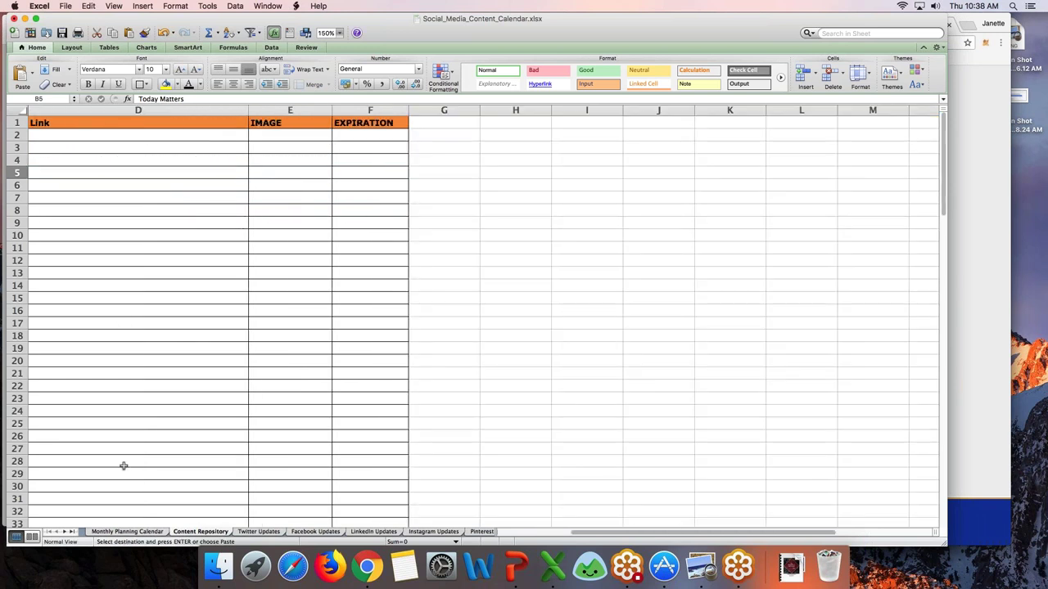
pyautogui.hscroll(-5, 180, 345)
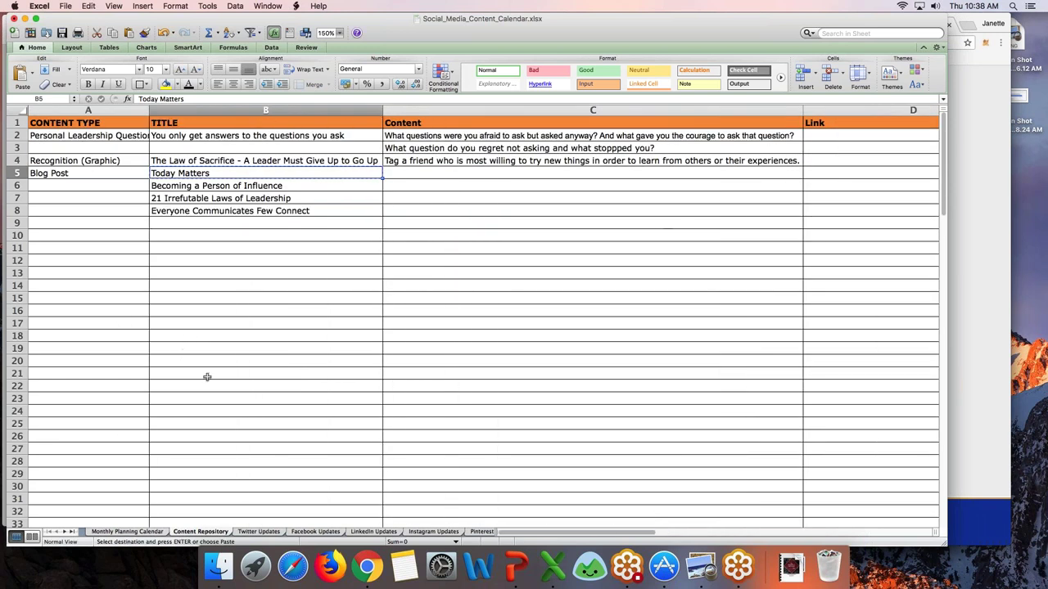
# Step: Paste the Today Matters title into the Twitter Updates messages for Monday 16:30 (E9) and Wednesday 16:30 (E29)
pyautogui.click(259, 532)
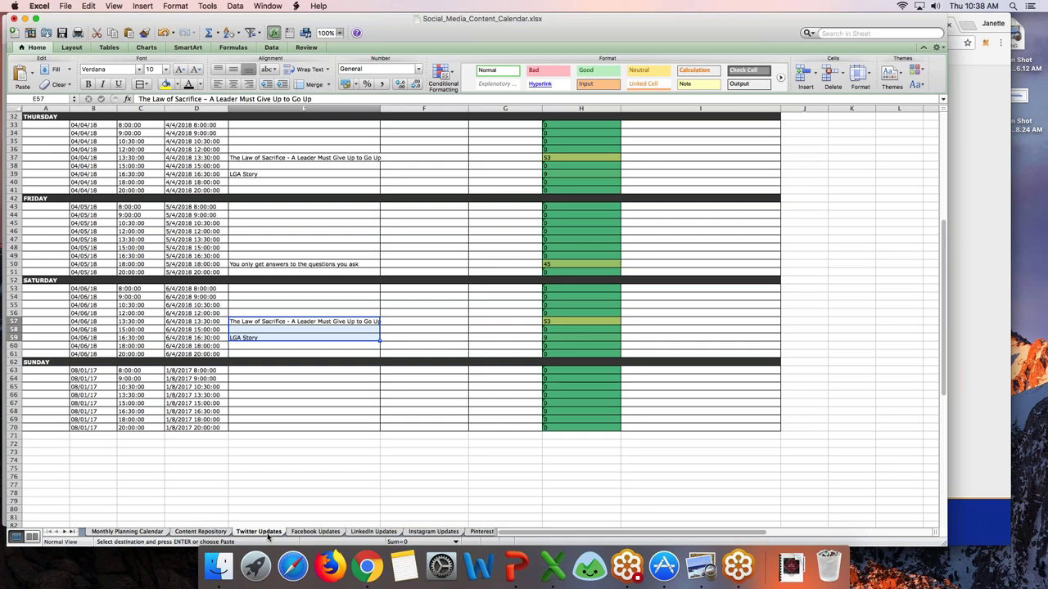
pyautogui.scroll(5, 288, 327)
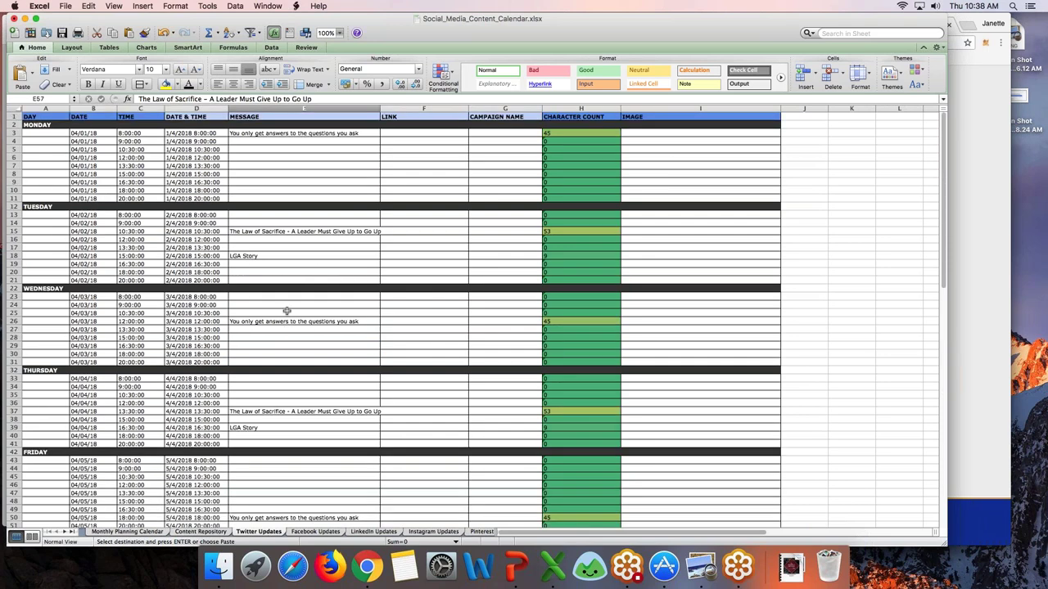
pyautogui.click(285, 181)
pyautogui.press('super+v')
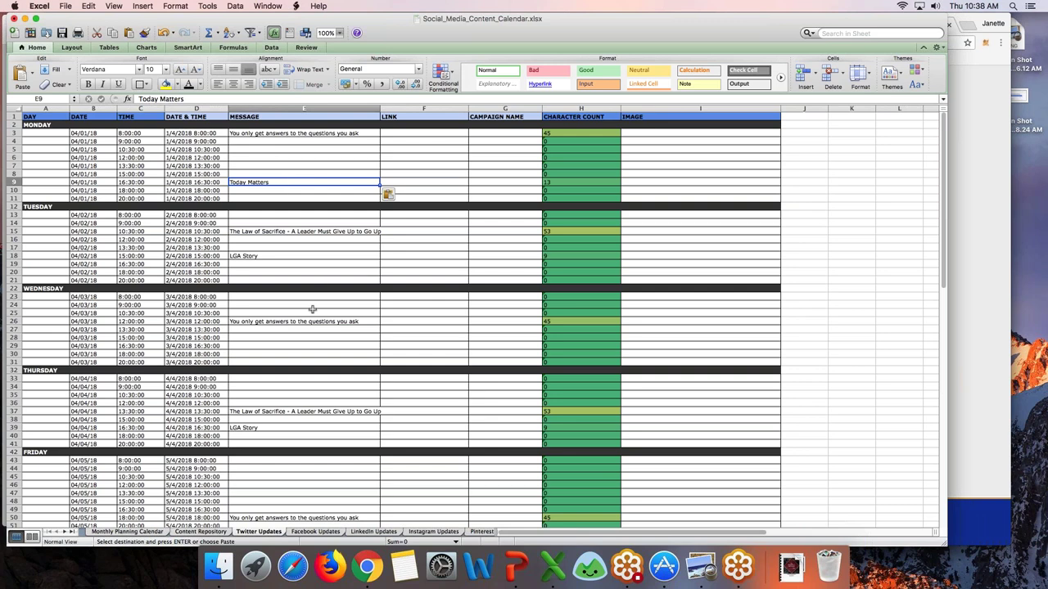
pyautogui.click(311, 347)
pyautogui.press('super+v')
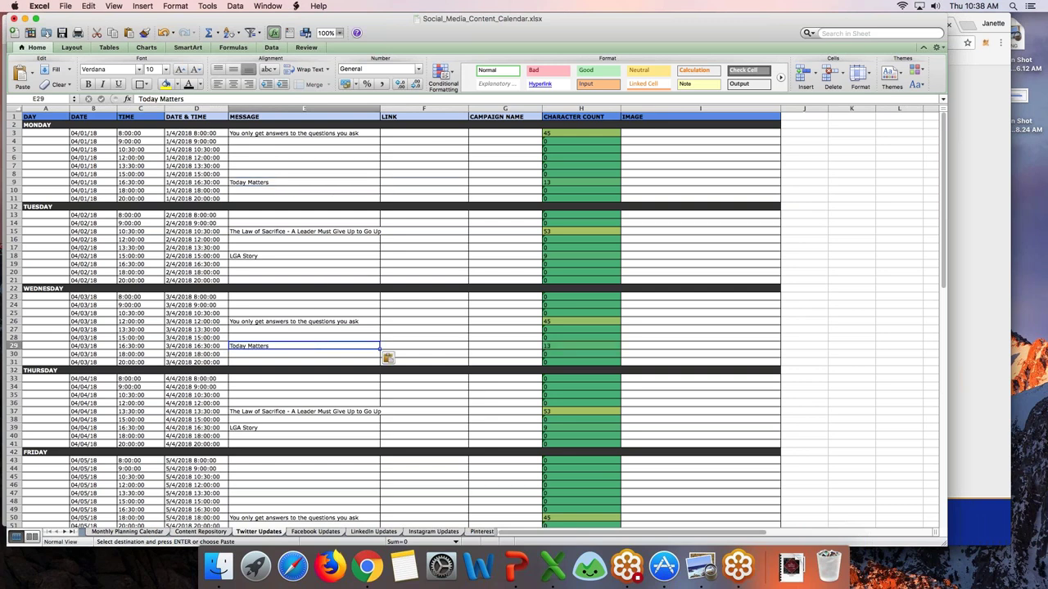
# Step: Paste the Today Matters title into the messages for Friday 15:00 (E48) and Sunday 10:30 (E65)
pyautogui.click(284, 499)
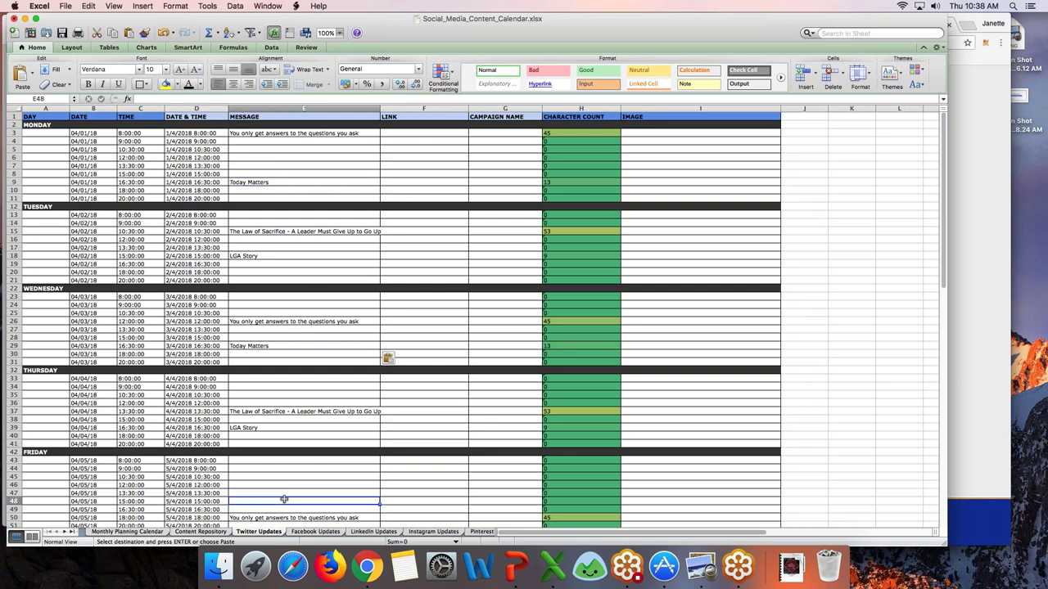
pyautogui.press('super+v')
pyautogui.scroll(-5, 284, 499)
pyautogui.scroll(-5, 401, 320)
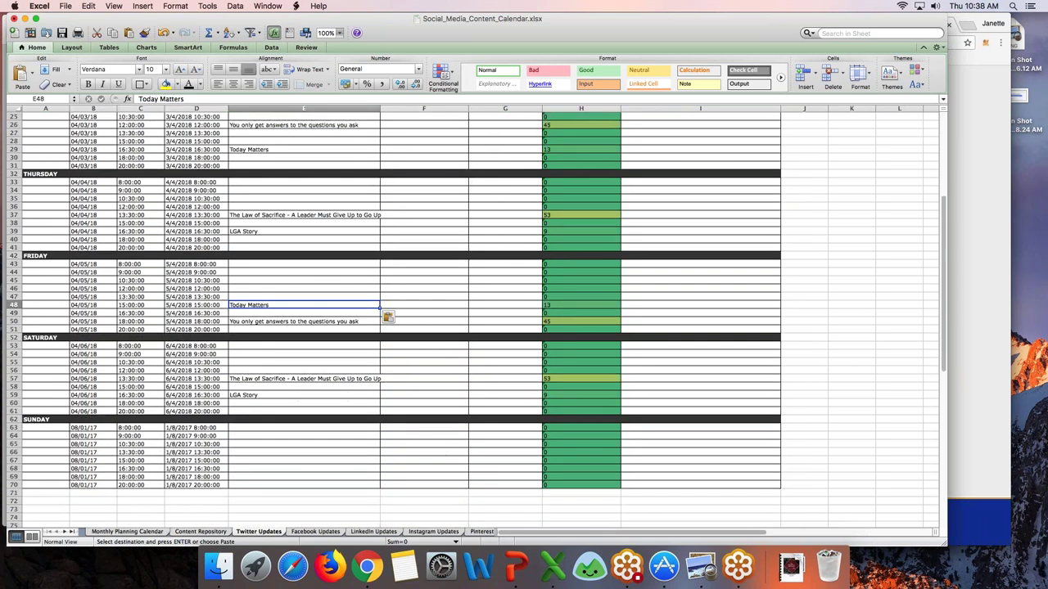
pyautogui.click(270, 444)
pyautogui.press('super+v')
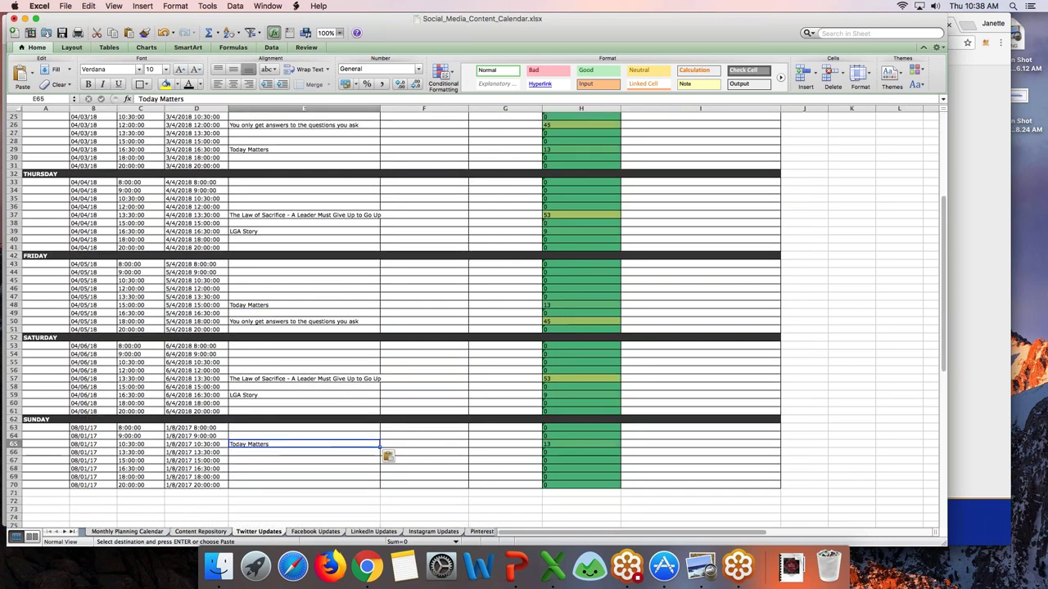
pyautogui.click(291, 322)
pyautogui.press('super+v')
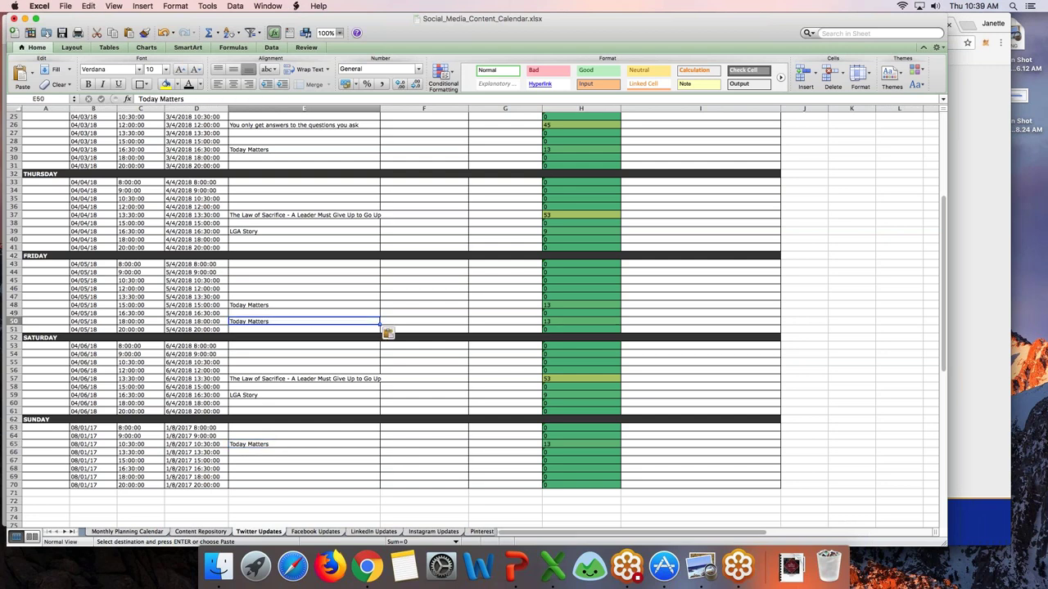
pyautogui.click(163, 32)
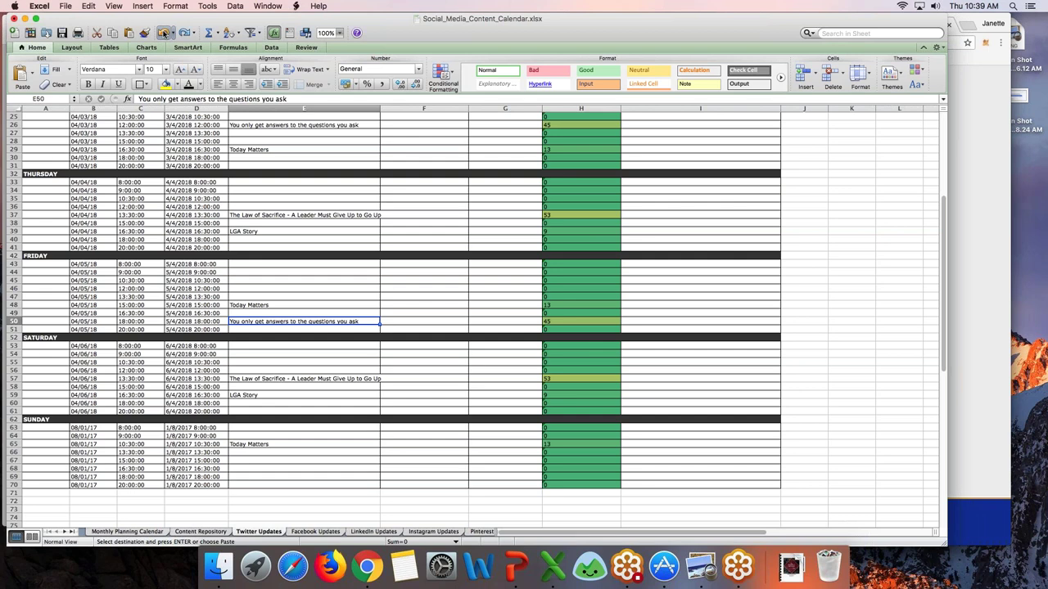
# Step: Copy Friday's 18:00 message You only get answers to the questions you ask into Sunday's 15:00 message cell E67
pyautogui.press('super+c')
pyautogui.scroll(-4, 302, 368)
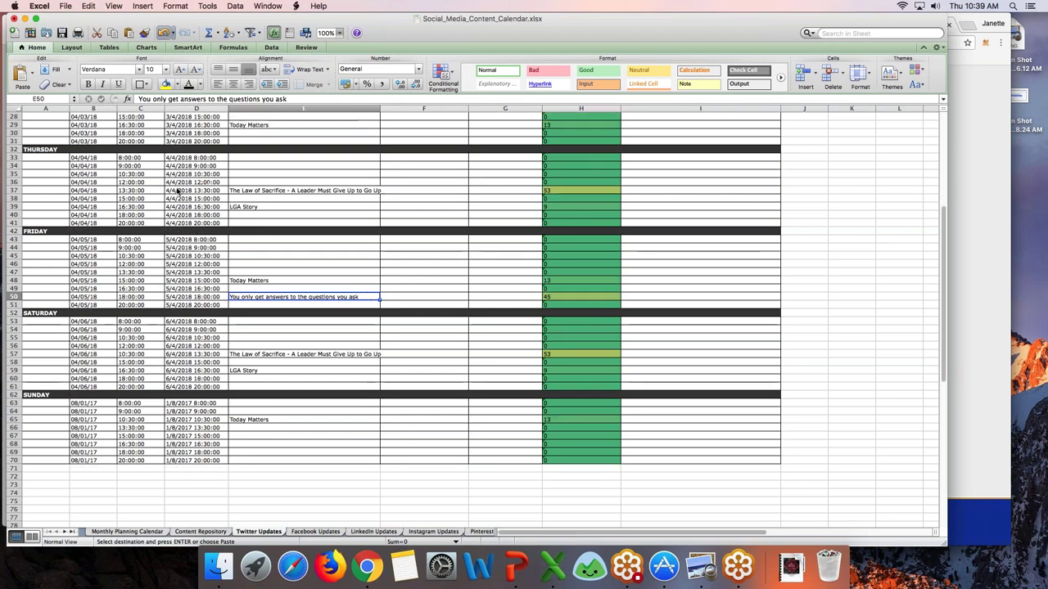
pyautogui.click(303, 396)
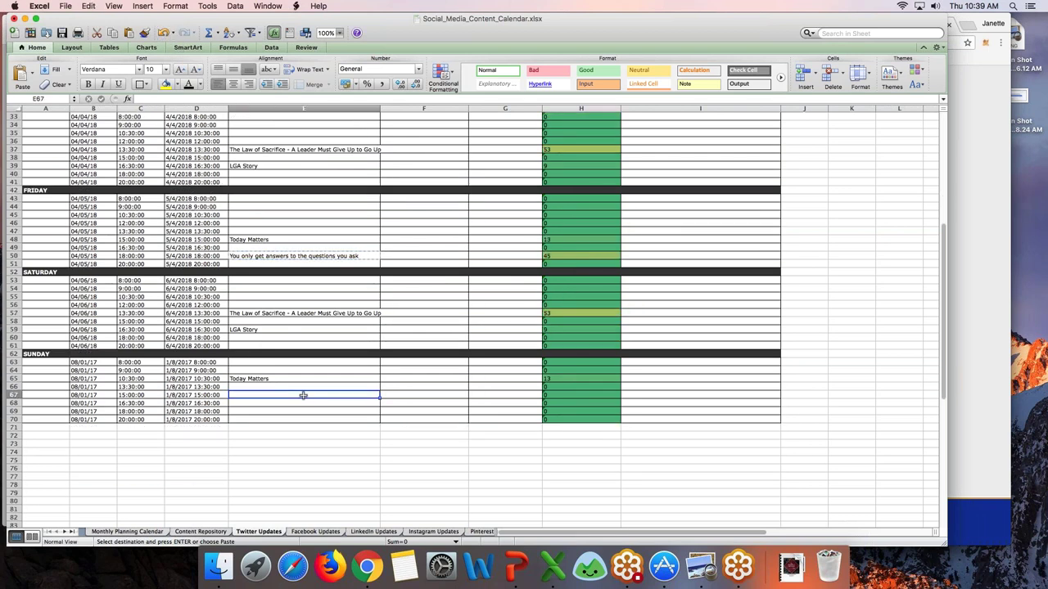
pyautogui.press('super+v')
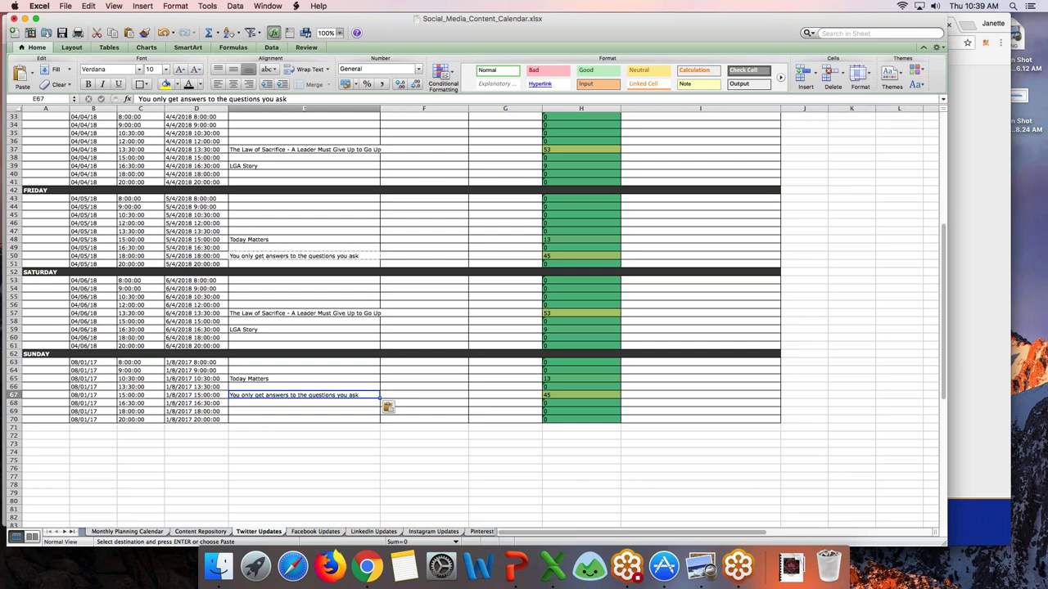
# Step: Clear the sample message, link, campaign and image entries from Monday's 9:00 row (D3:G3) of the Facebook Updates sheet
pyautogui.scroll(10, 393, 311)
pyautogui.scroll(1, 401, 319)
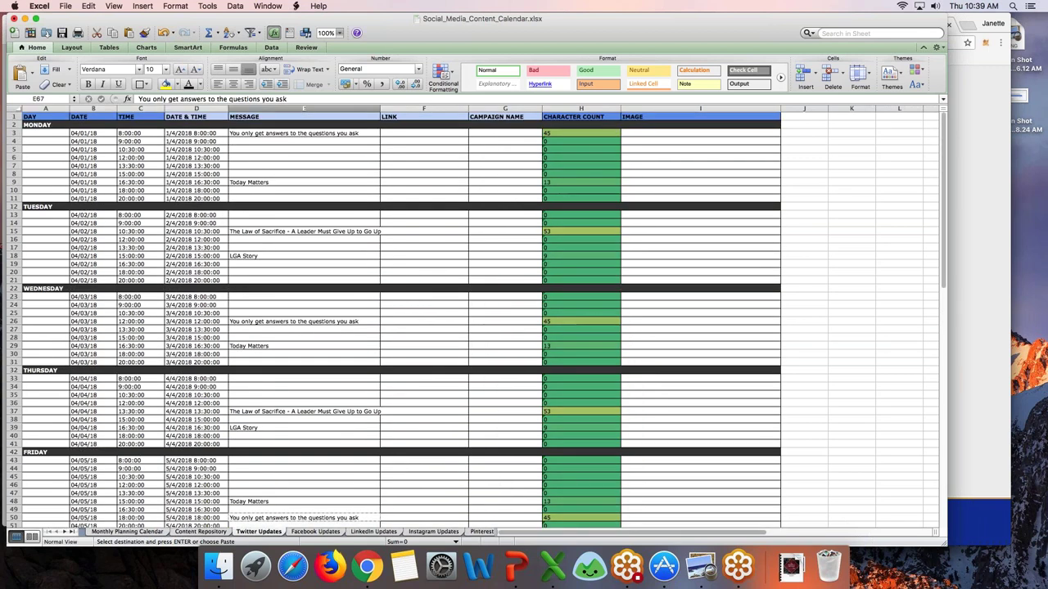
pyautogui.click(317, 532)
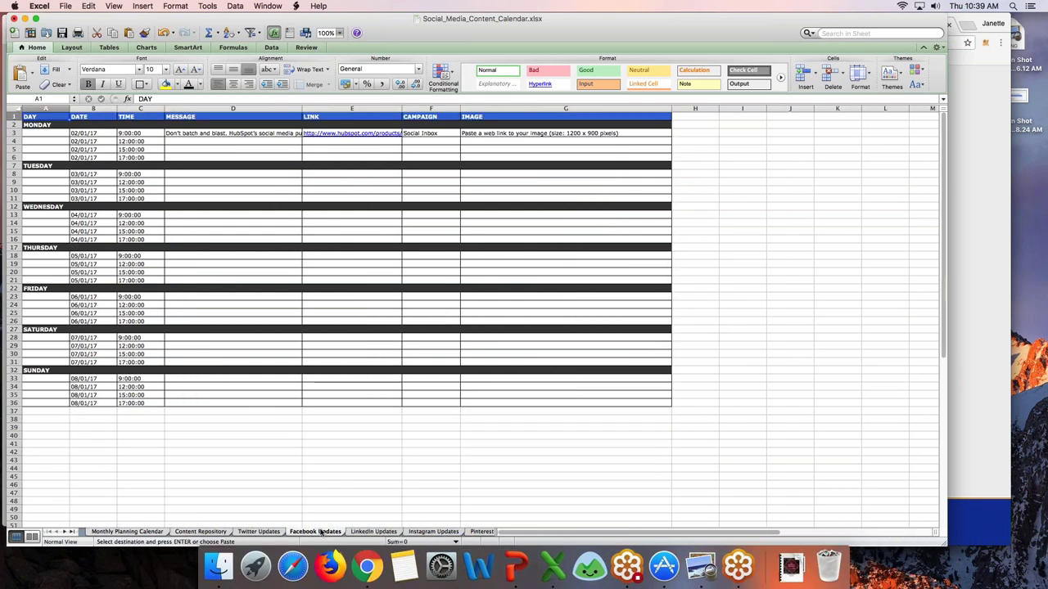
pyautogui.click(211, 133)
pyautogui.press('BackSpace')
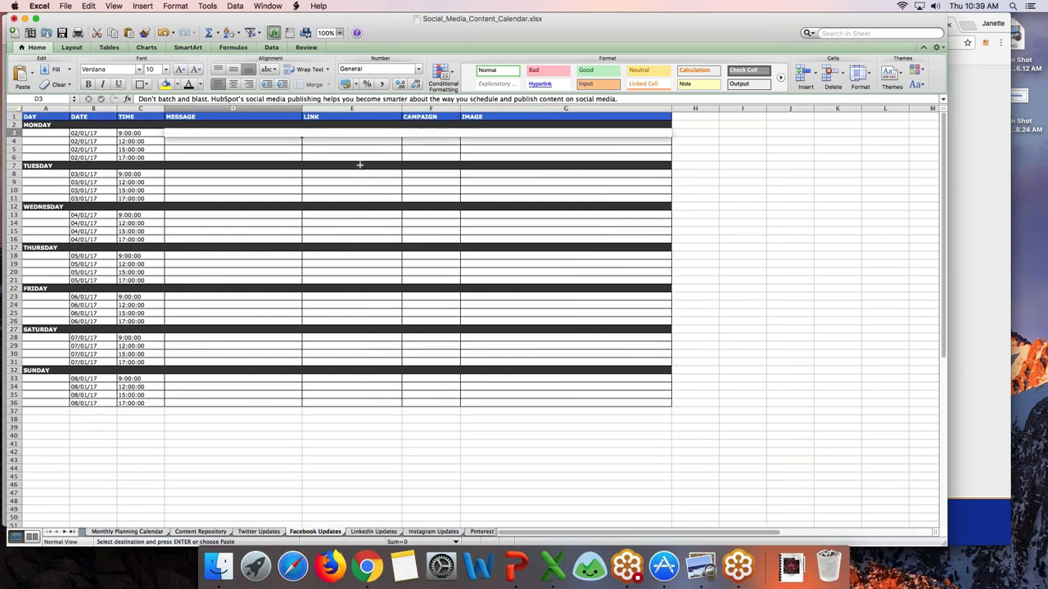
pyautogui.press('Tab')
pyautogui.press('BackSpace')
pyautogui.press('Tab')
pyautogui.press('BackSpace')
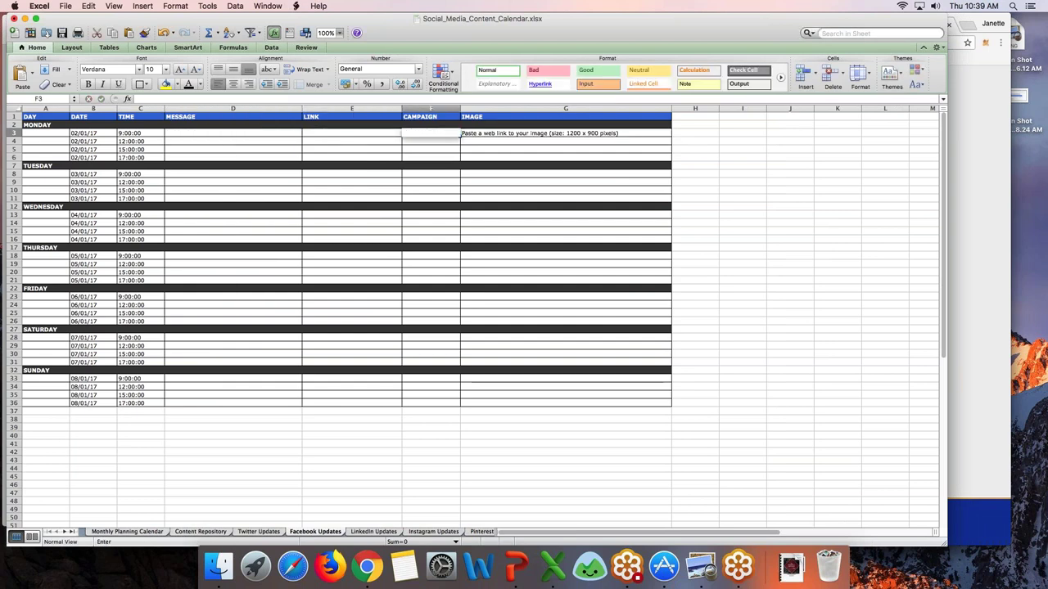
pyautogui.press('Tab')
pyautogui.press('BackSpace')
pyautogui.press('Return')
# Step: Copy the date 04/01/18 from cell B4 of Twitter Updates into Monday's dates B3:B6 on the Facebook Updates sheet
pyautogui.press('Left')
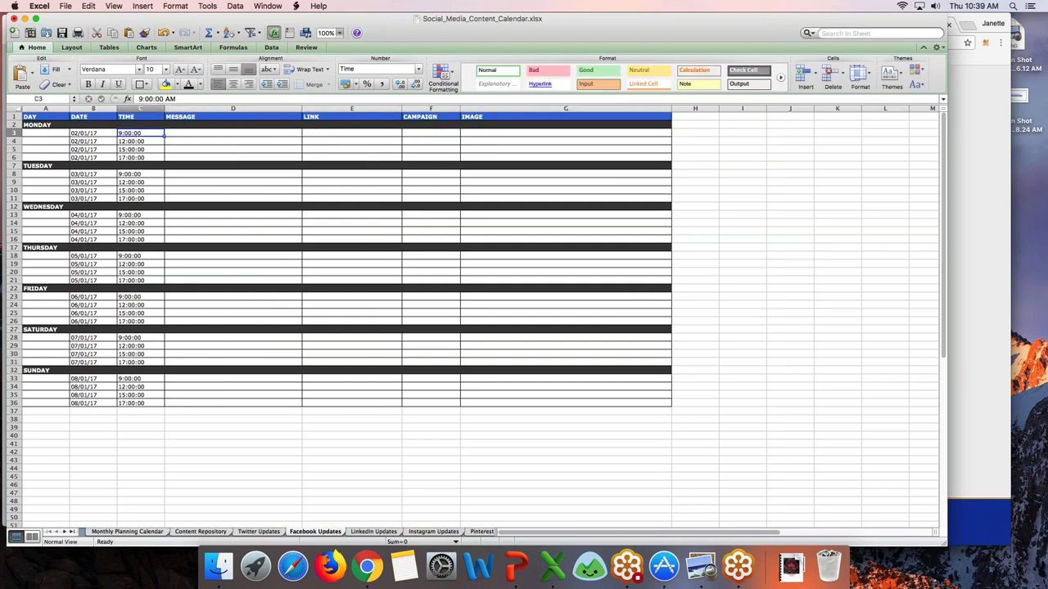
pyautogui.press('Left')
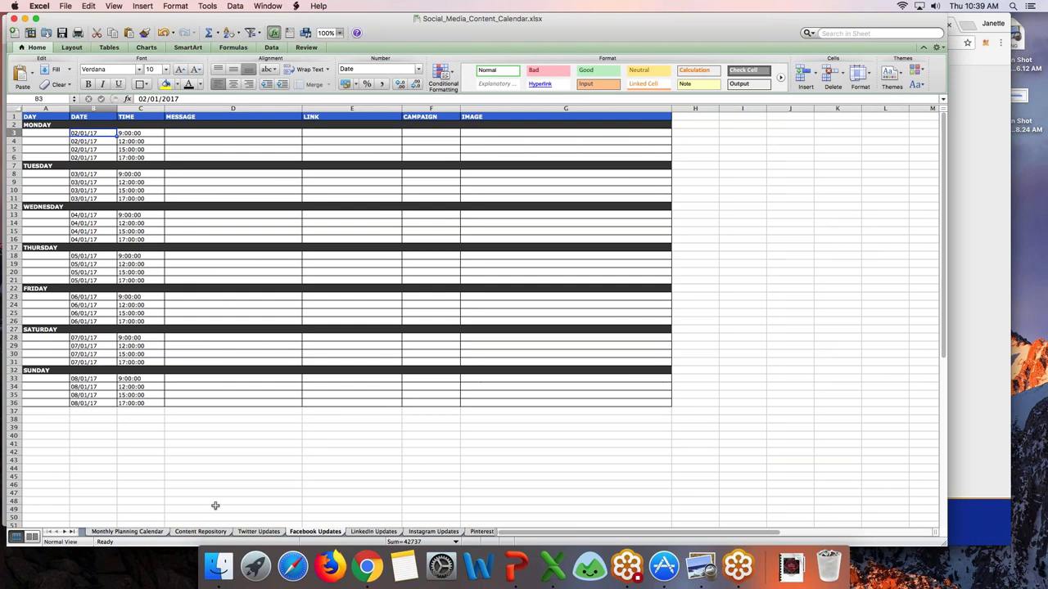
pyautogui.click(253, 532)
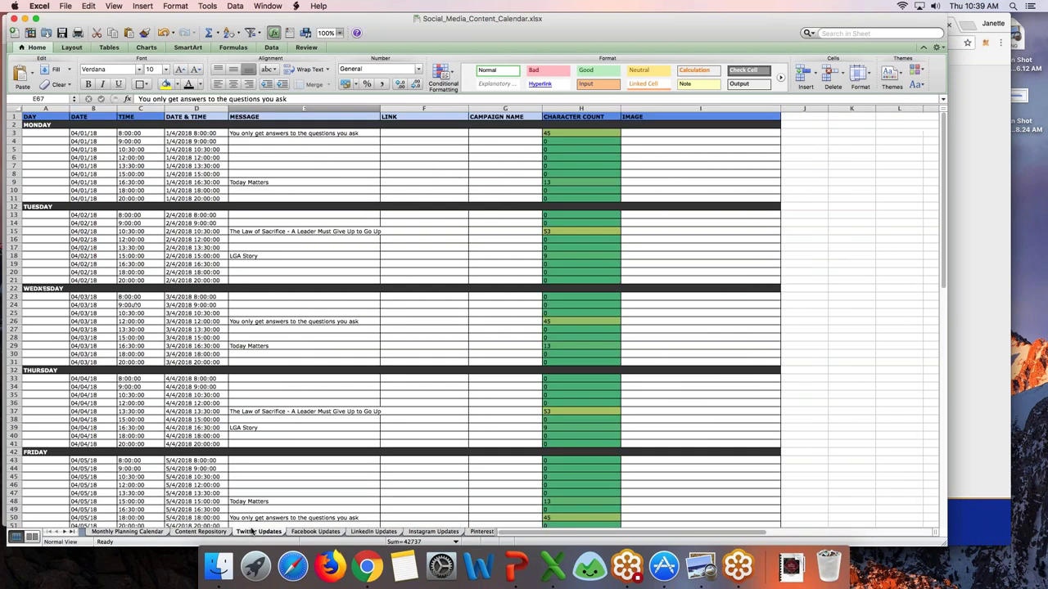
pyautogui.click(84, 142)
pyautogui.press('super+c')
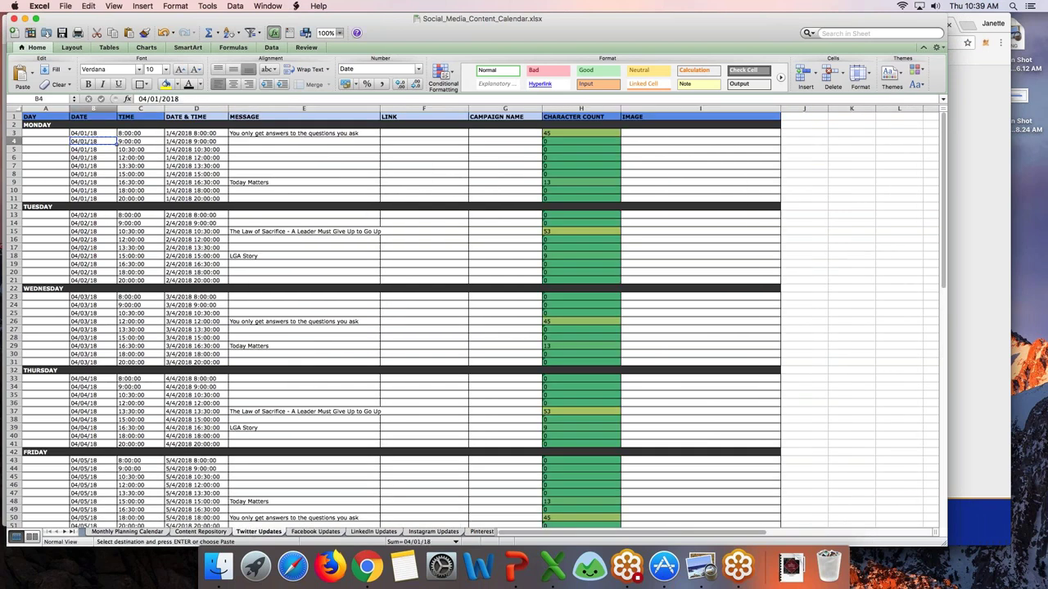
pyautogui.click(313, 532)
pyautogui.hotkey('shift', 'Down')
pyautogui.hotkey('shift', 'Down')
pyautogui.hotkey('shift', 'Down')
pyautogui.press('super+v')
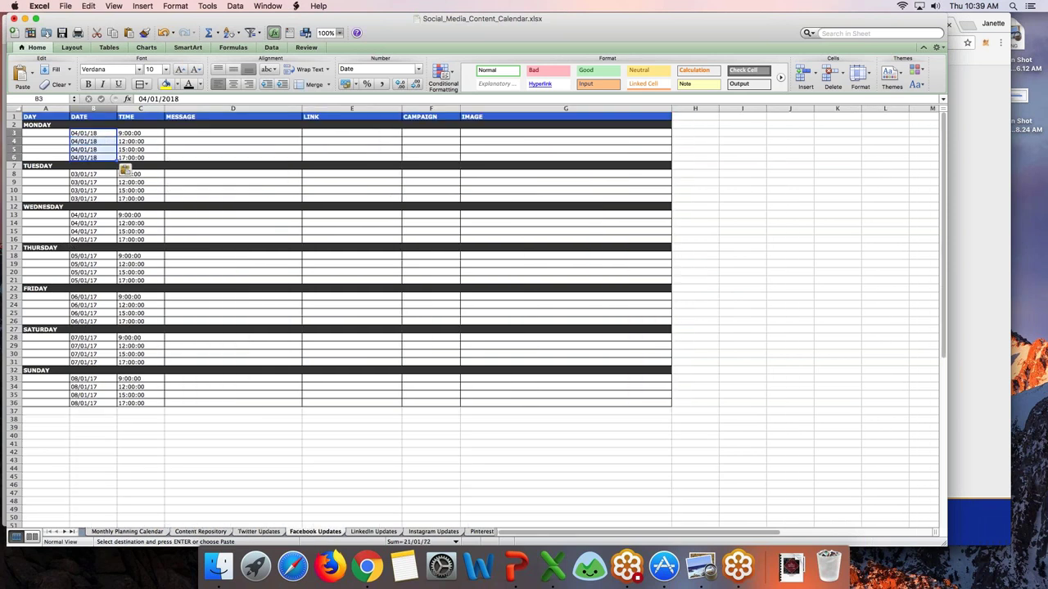
pyautogui.click(238, 149)
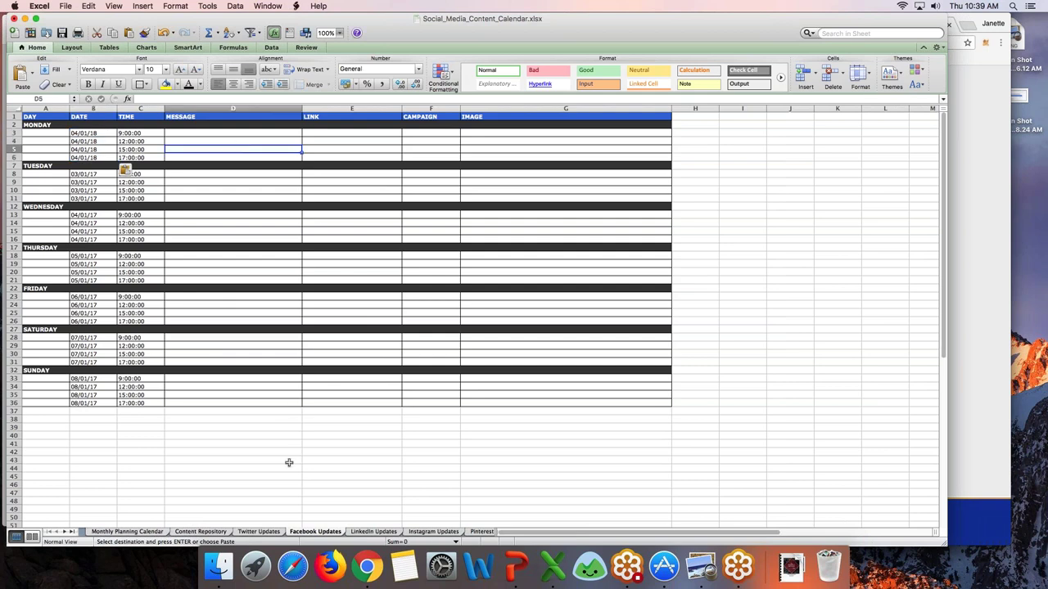
# Step: Check the Sunday, Monday and Tuesday content types in row 15 of the Monthly Planning Calendar sheet
pyautogui.click(147, 532)
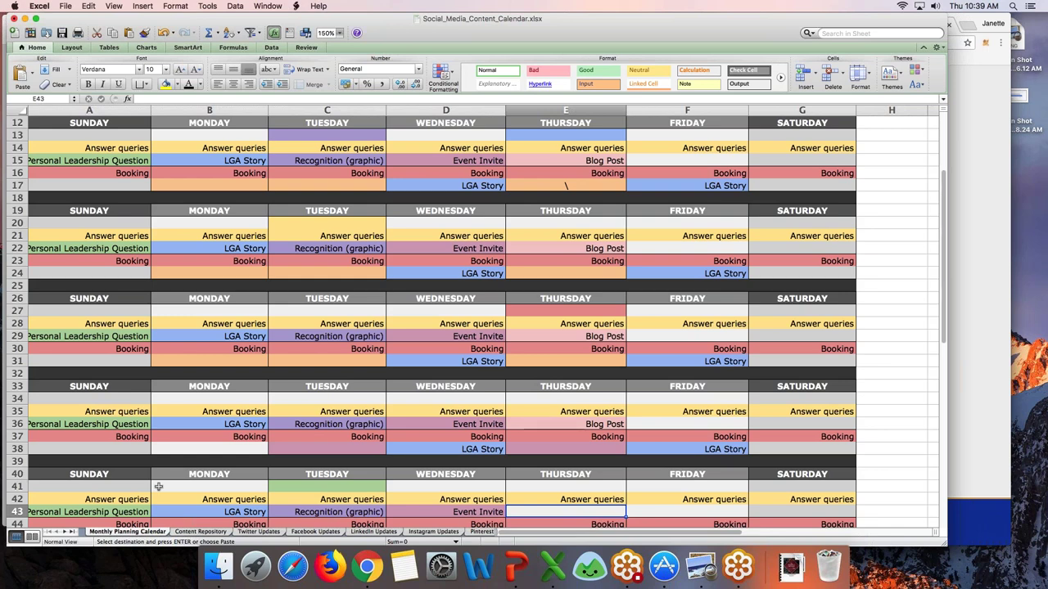
pyautogui.click(109, 161)
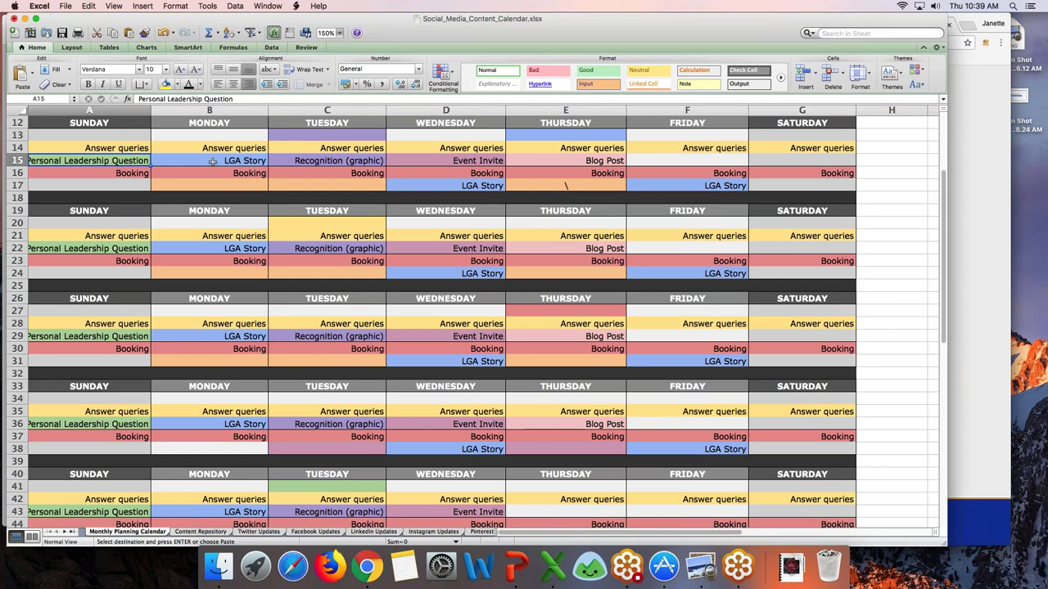
pyautogui.click(213, 161)
pyautogui.click(314, 160)
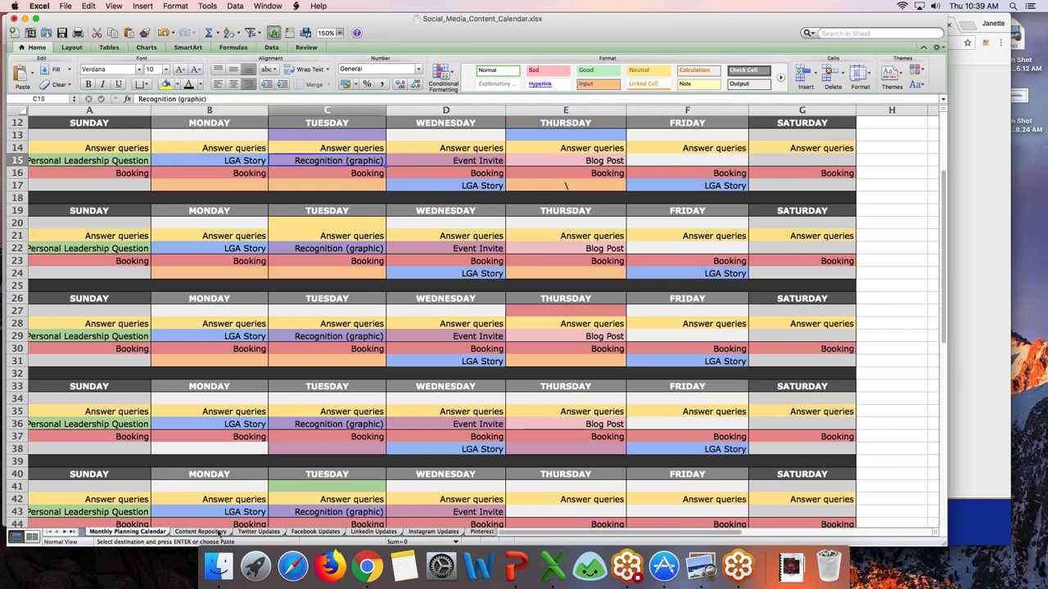
# Step: Clear the sample title, message, link, campaign and image entries from Monday's 9:00 row (D3:H3) of the LinkedIn Updates sheet
pyautogui.click(315, 532)
pyautogui.click(360, 532)
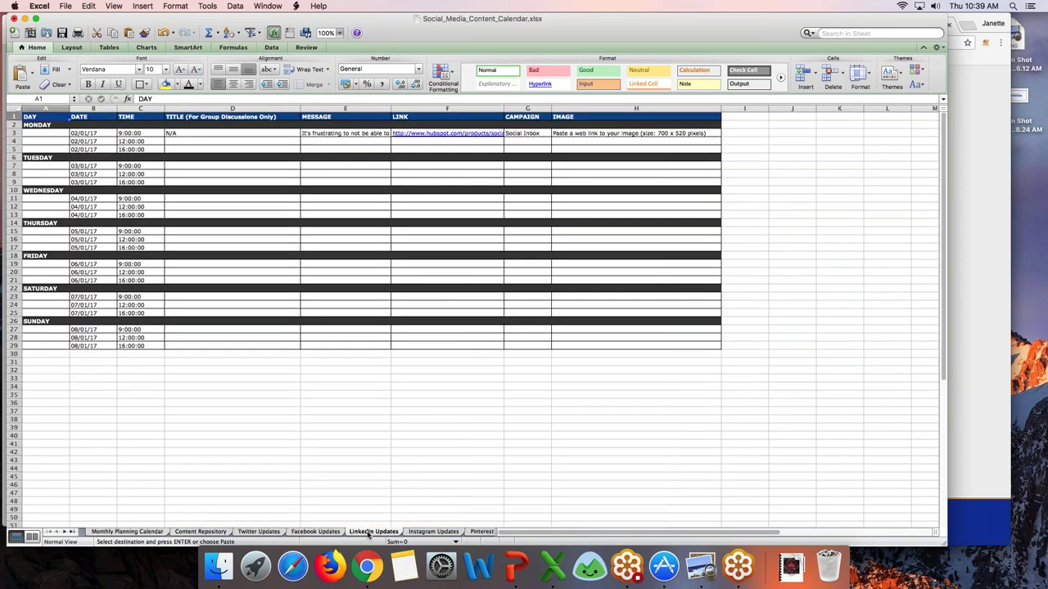
pyautogui.click(261, 132)
pyautogui.press('BackSpace')
pyautogui.press('Right')
pyautogui.press('BackSpace')
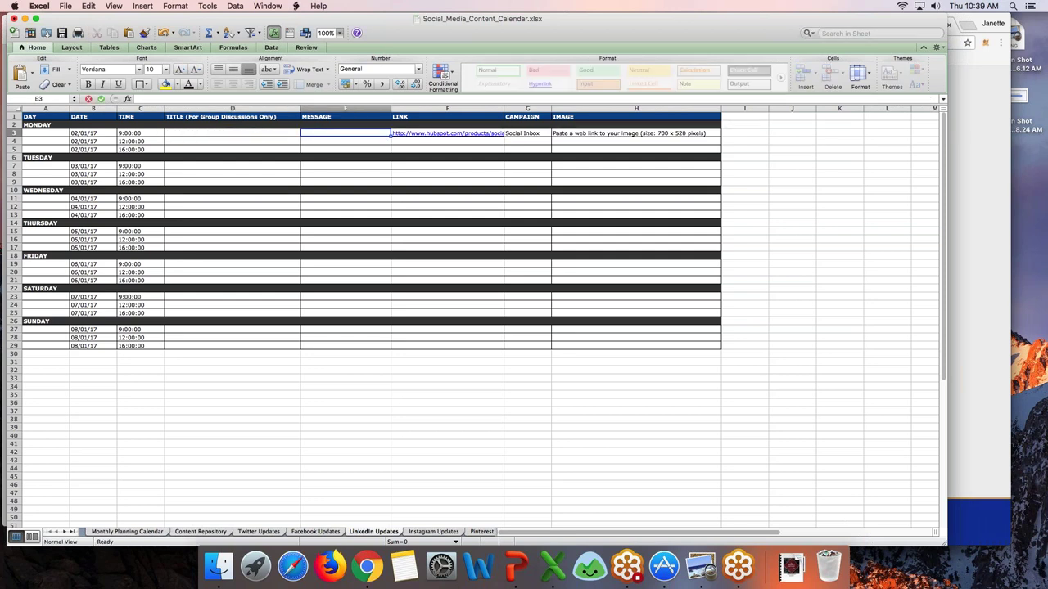
pyautogui.press('Right')
pyautogui.press('BackSpace')
pyautogui.press('Right')
pyautogui.press('BackSpace')
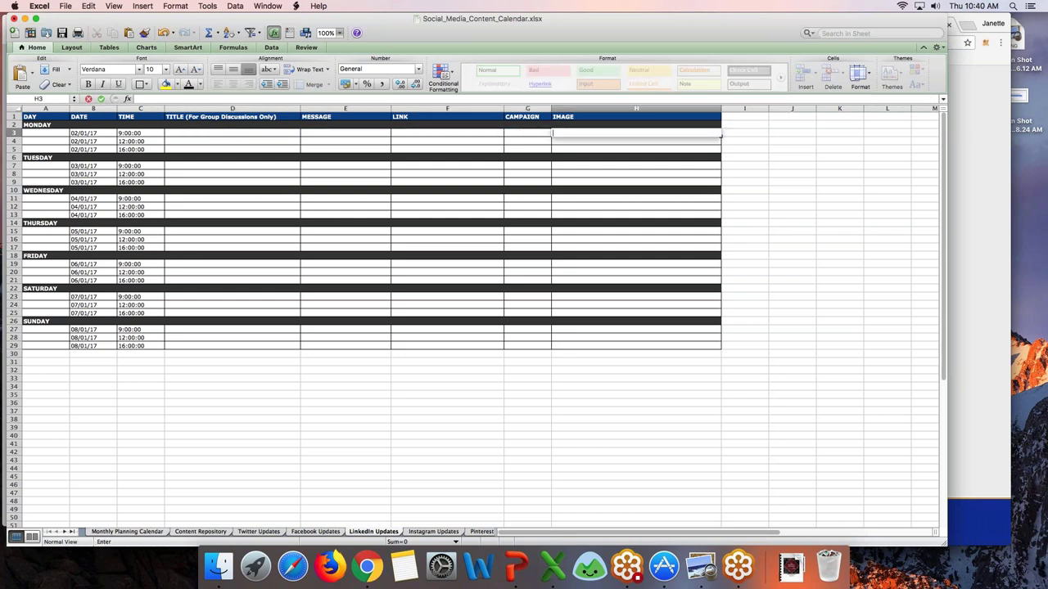
# Step: Switch to Chrome and open the owner's Facebook page by its web address, showing the post composer
pyautogui.click(367, 572)
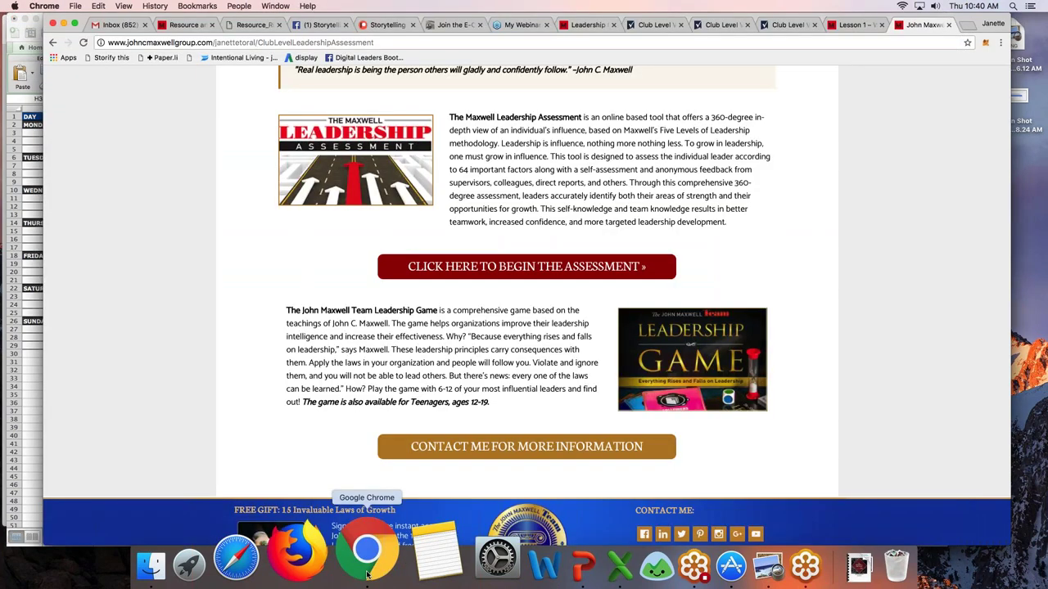
pyautogui.click(318, 24)
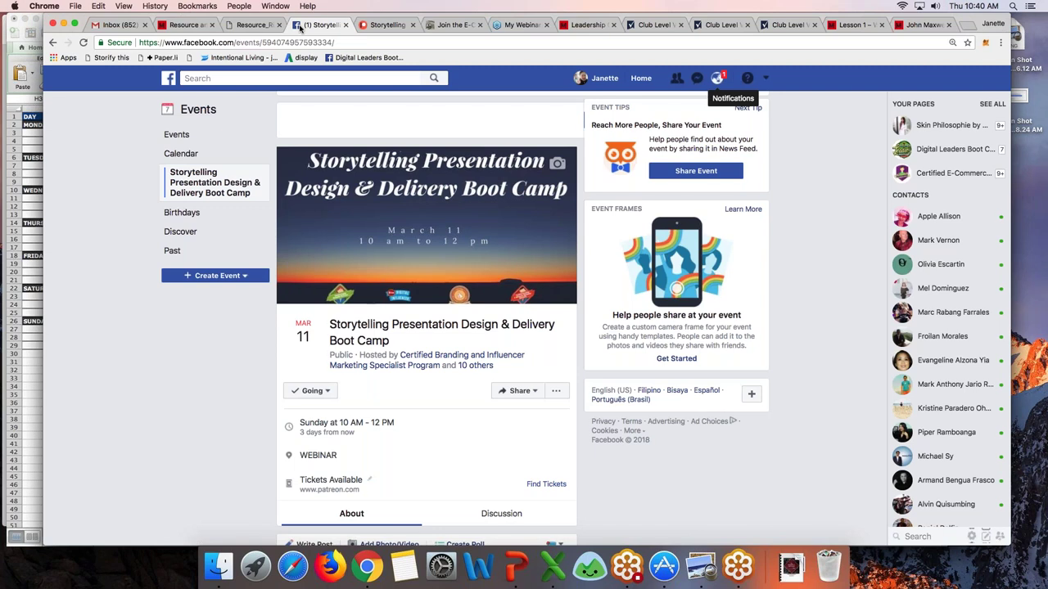
pyautogui.click(388, 76)
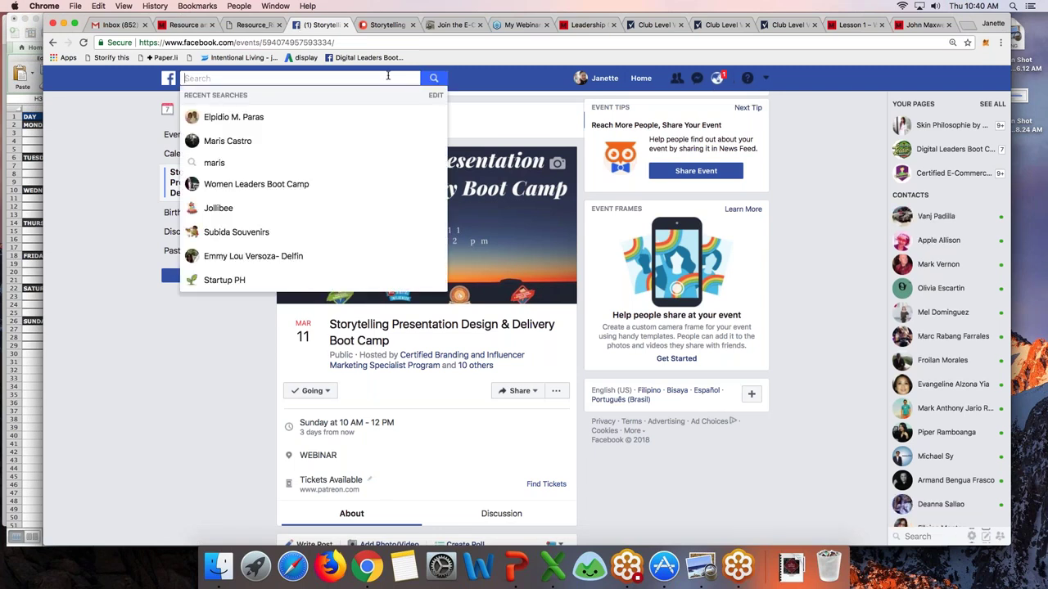
pyautogui.click(344, 41)
pyautogui.moveTo(344, 41); pyautogui.dragTo(167, 42)
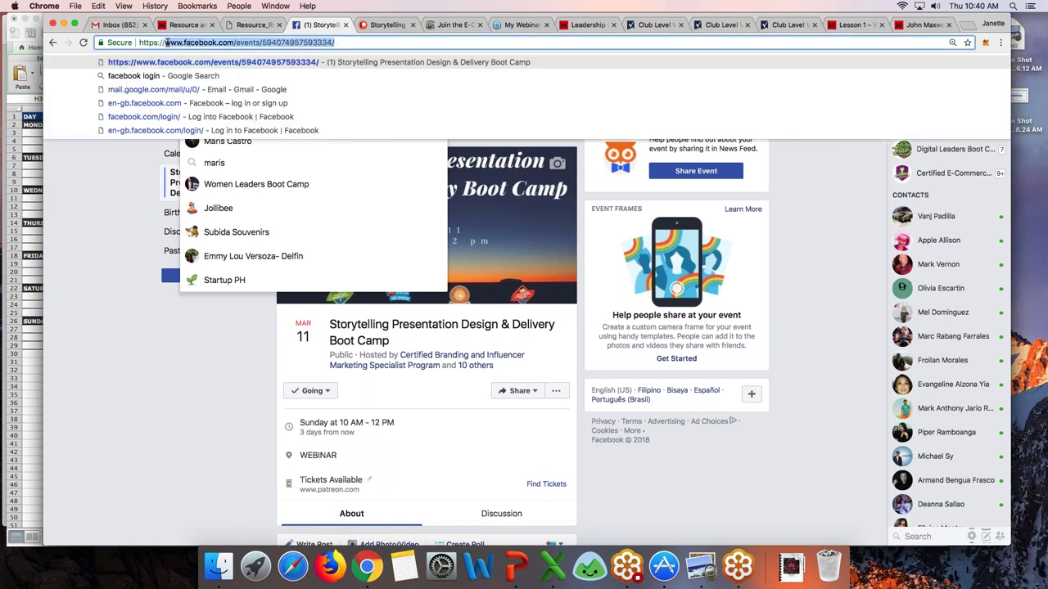
pyautogui.press('BackSpace')
pyautogui.write('facebook.')
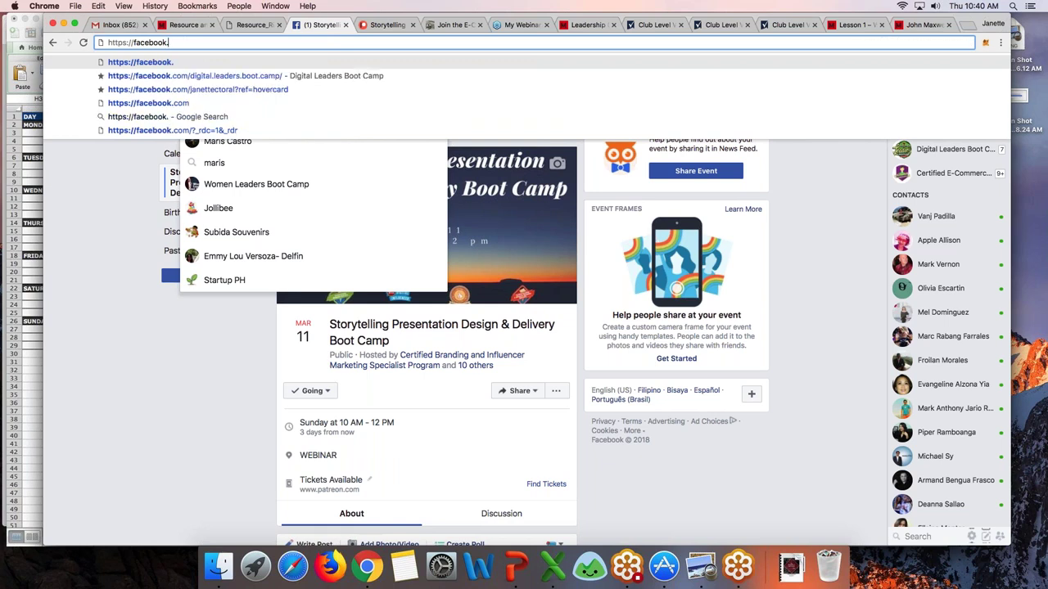
pyautogui.write('com/janettectoral')
pyautogui.press('Return')
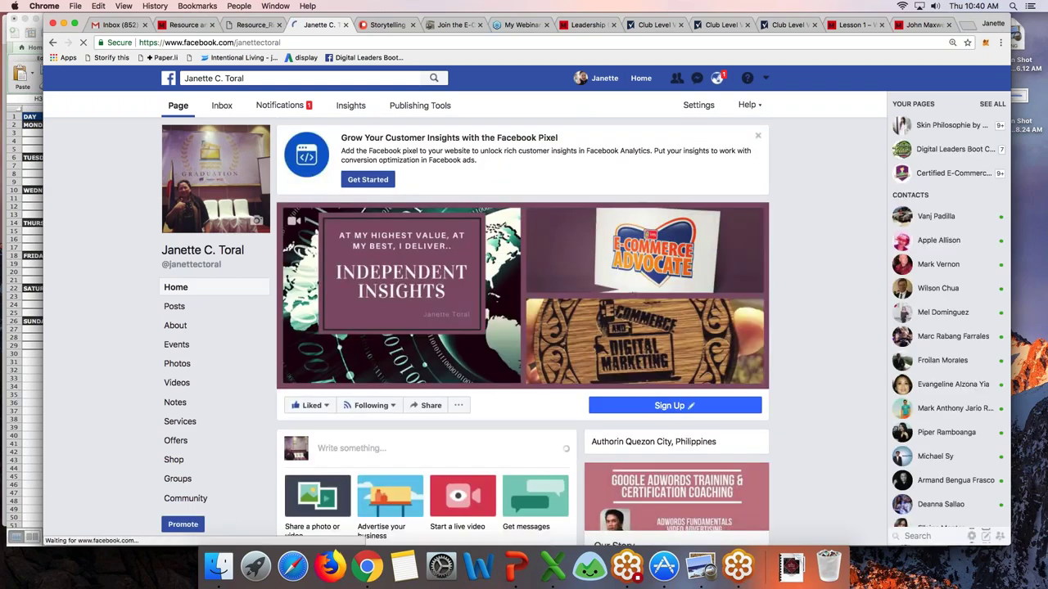
pyautogui.scroll(-5, 460, 365)
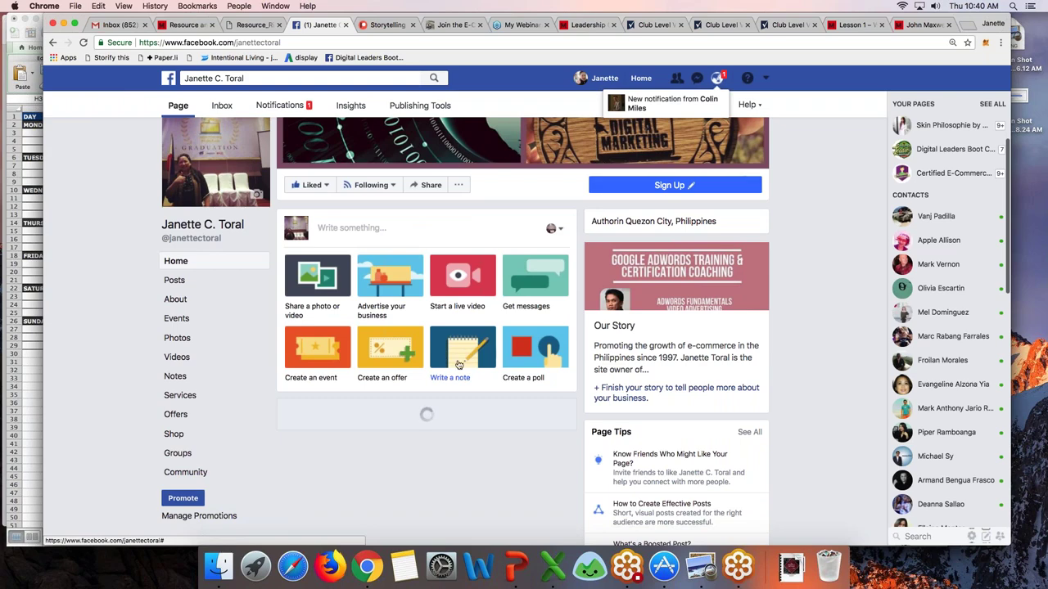
pyautogui.scroll(-1, 461, 366)
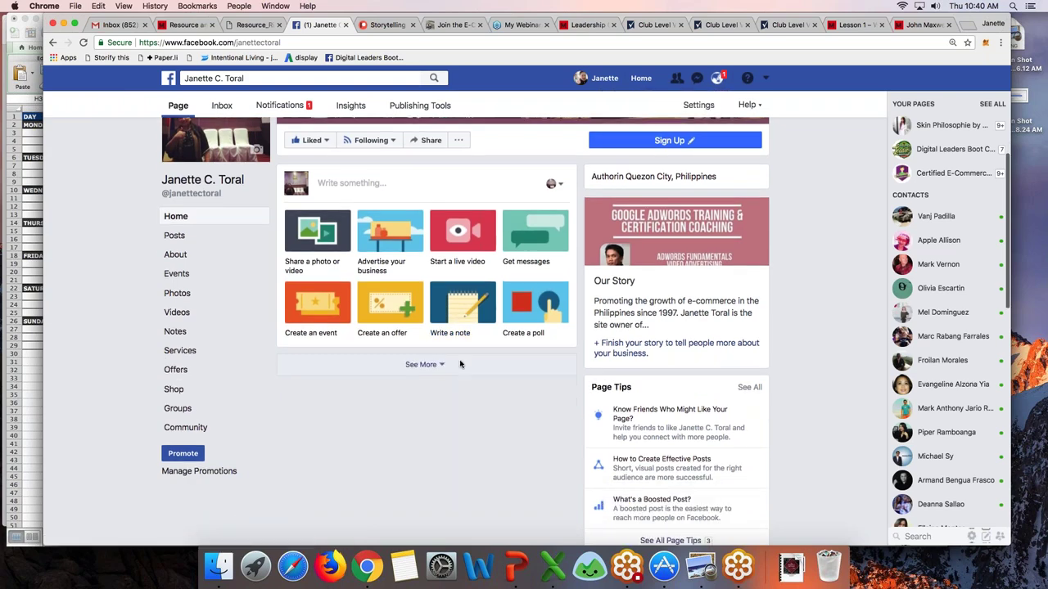
# Step: Switch to Excel and copy the Personal Leadership Question content from cell C2 of the Content Repository sheet
pyautogui.press('super+Tab')
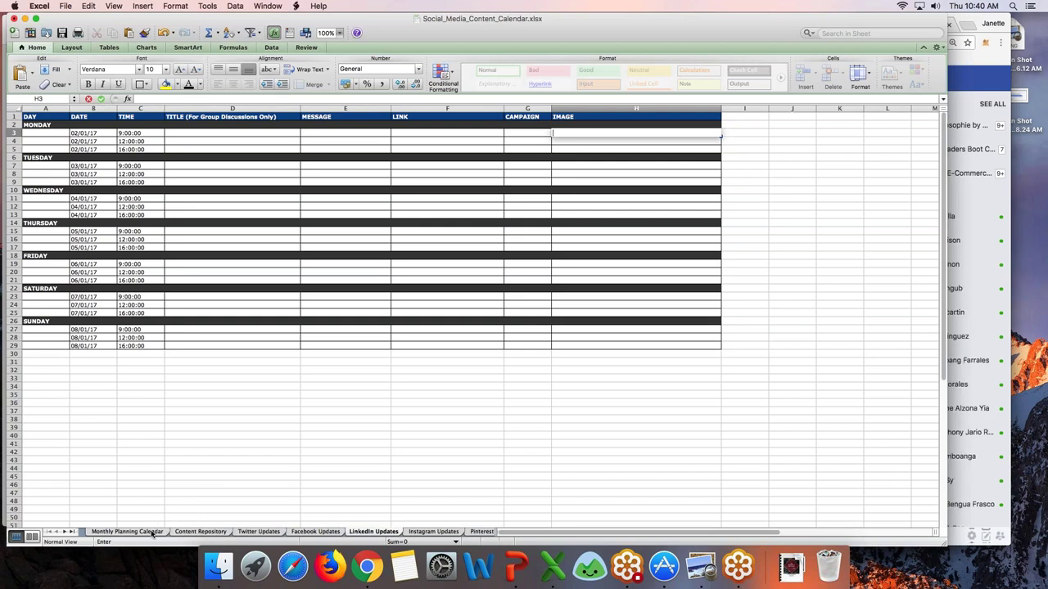
pyautogui.click(204, 532)
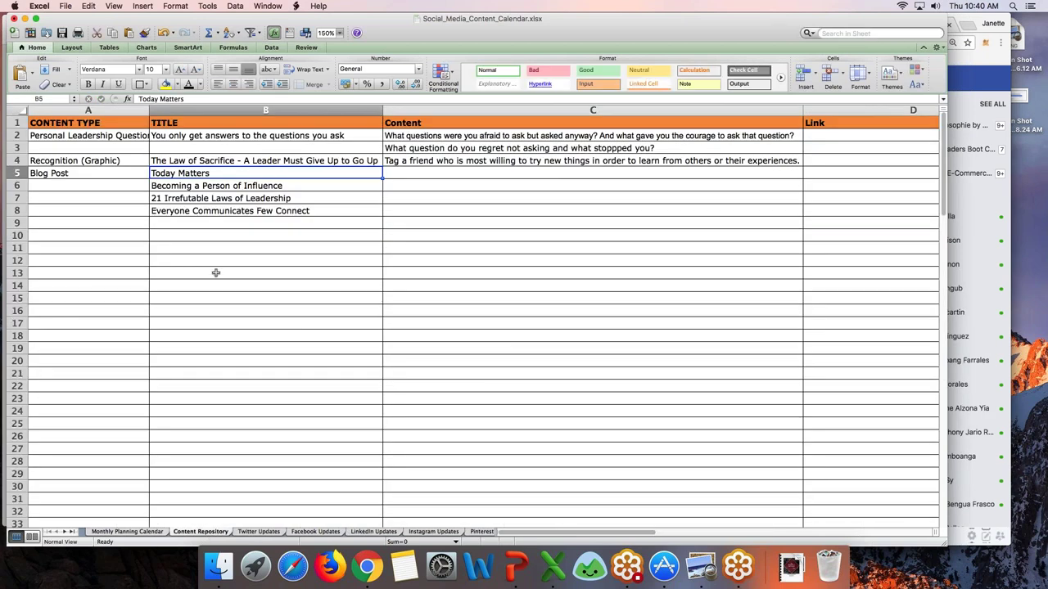
pyautogui.click(434, 136)
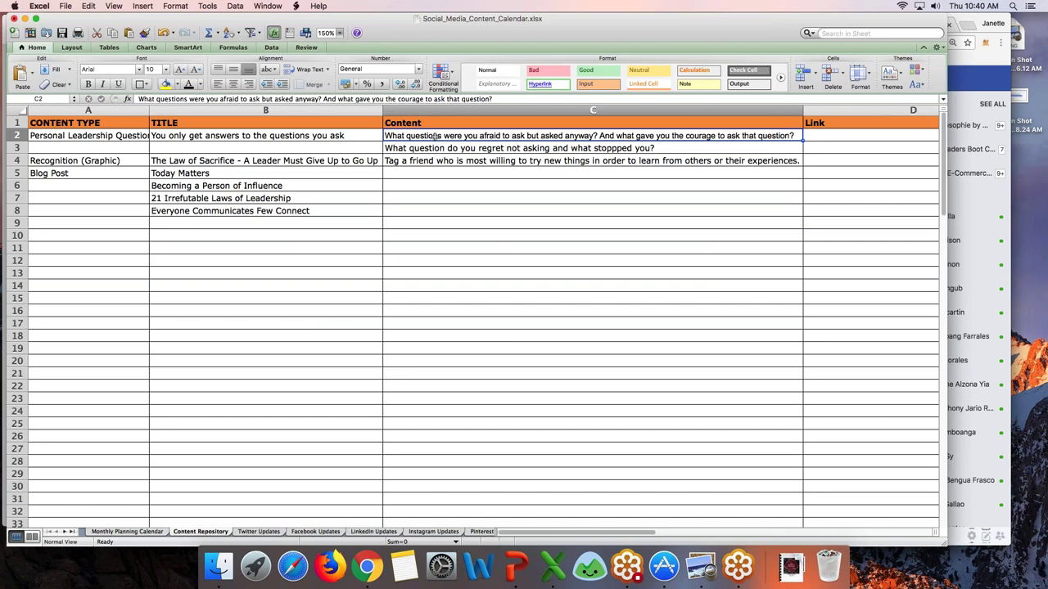
pyautogui.press('super+c')
# Step: Switch to Chrome, write the page post "You only get answers to the questions you asked." and paste the copied questions after it
pyautogui.press('super+Tab')
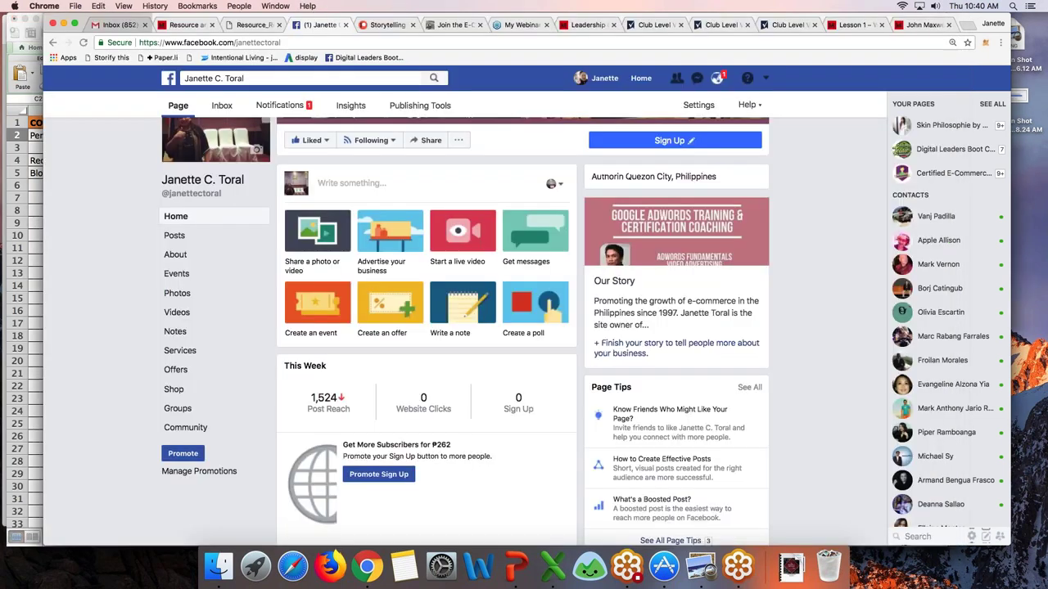
pyautogui.click(450, 182)
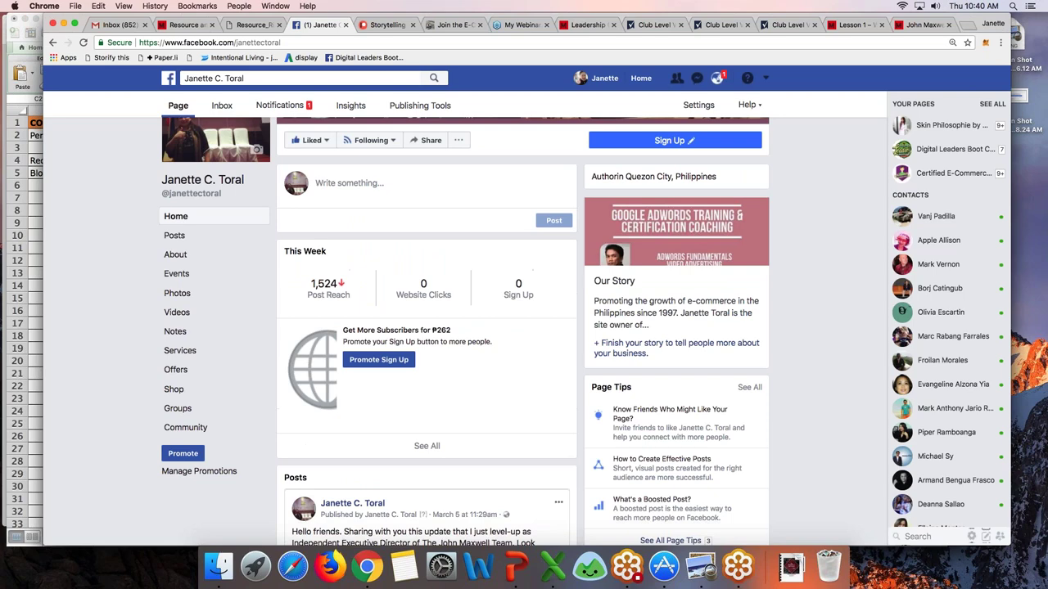
pyautogui.write('You o')
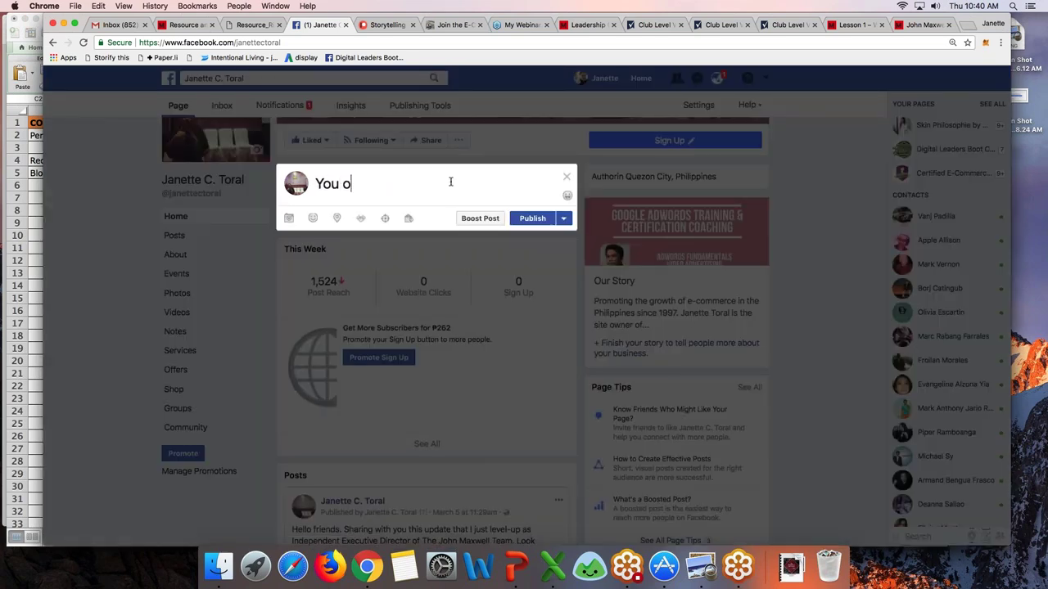
pyautogui.write('nly get answers to the que')
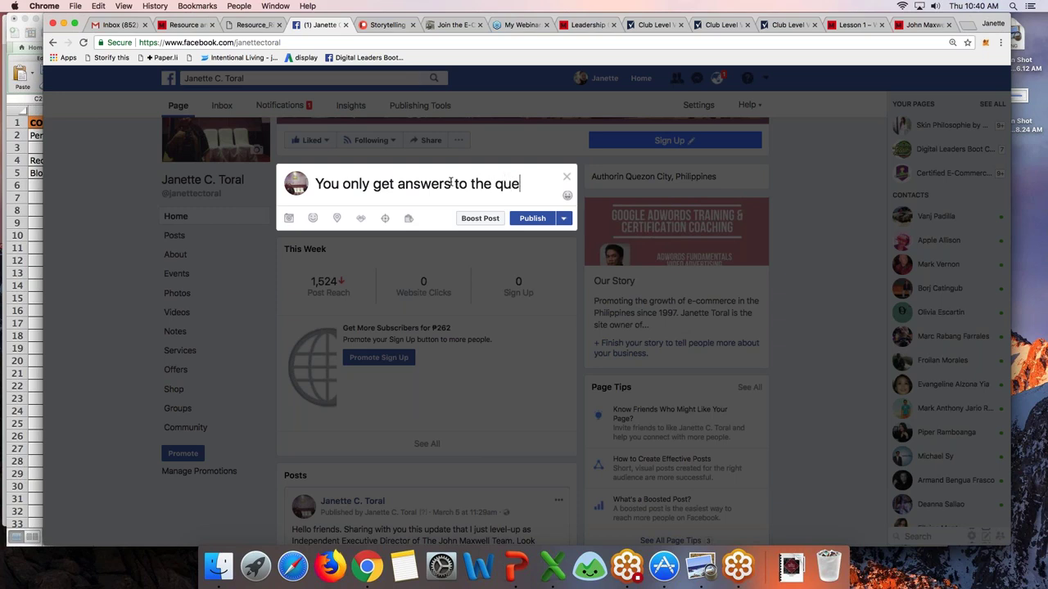
pyautogui.write('stions you asked.')
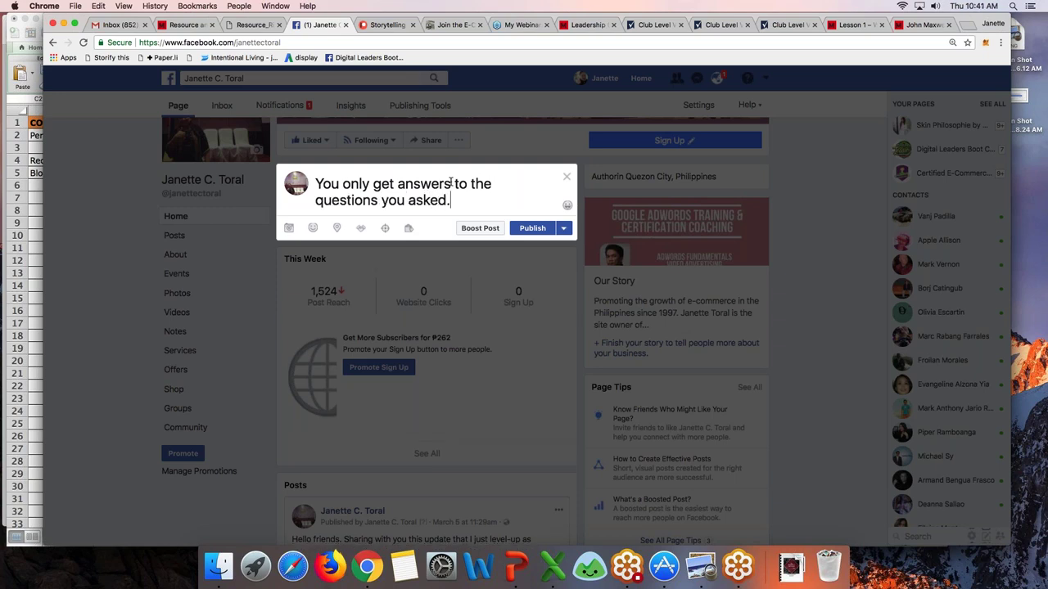
pyautogui.press('super+v')
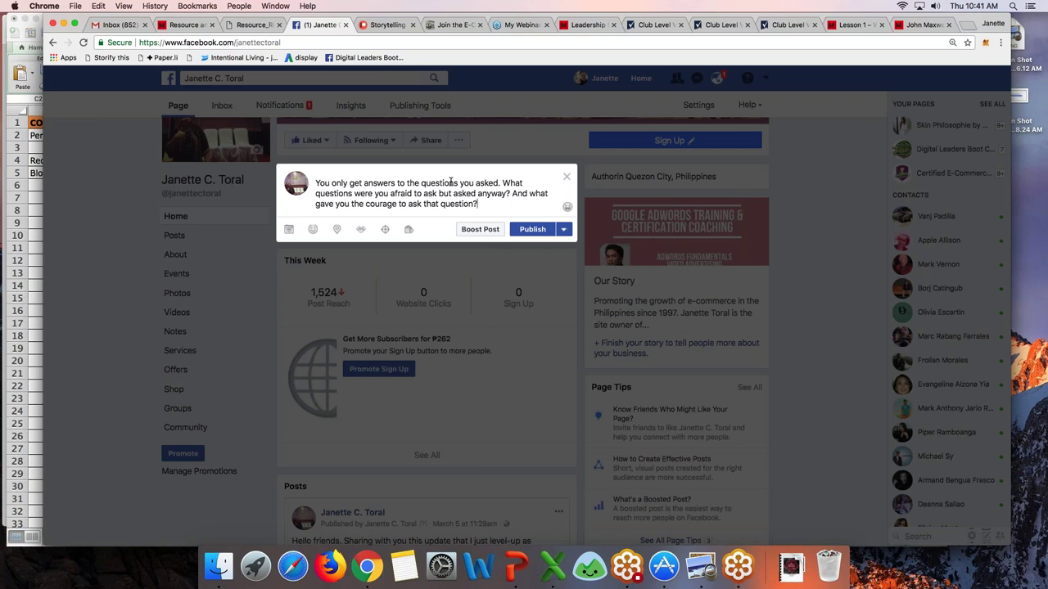
# Step: Separate the opening sentence of the page post from the questions with a blank line
pyautogui.click(503, 184)
pyautogui.press('Return')
pyautogui.press('Return')
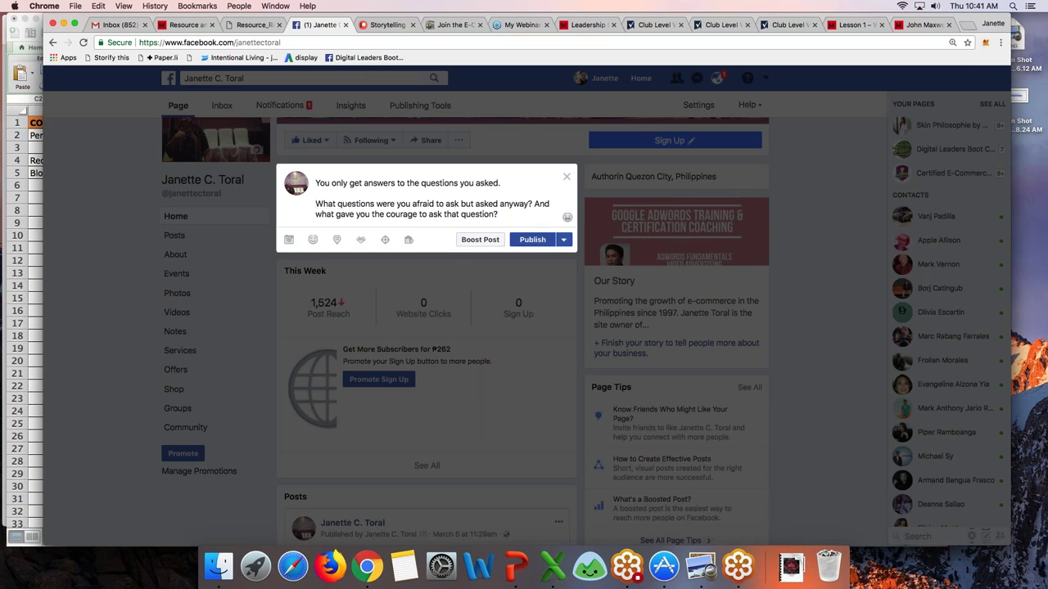
pyautogui.click(563, 239)
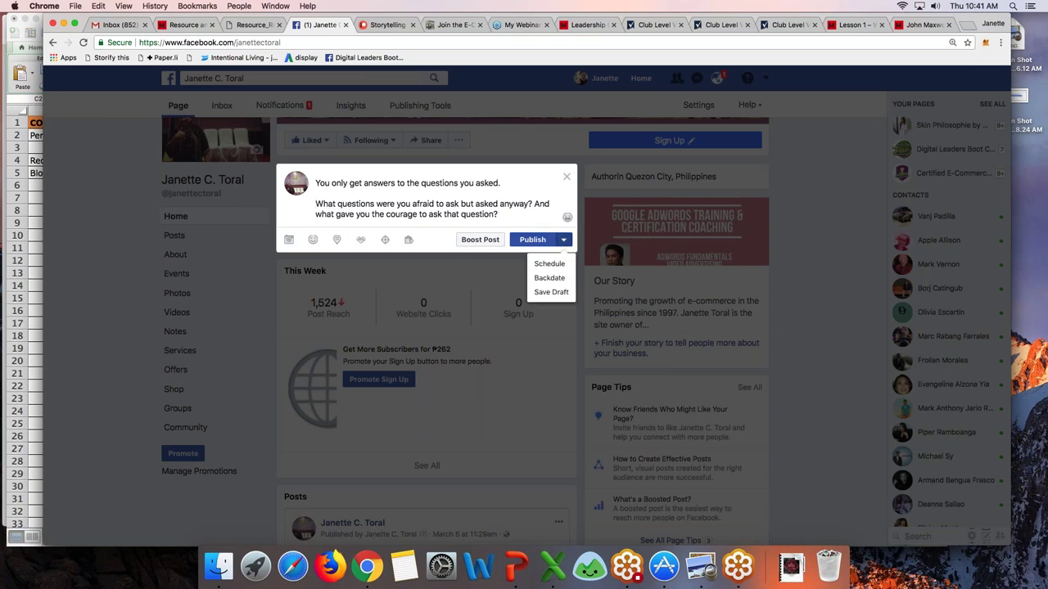
pyautogui.click(561, 264)
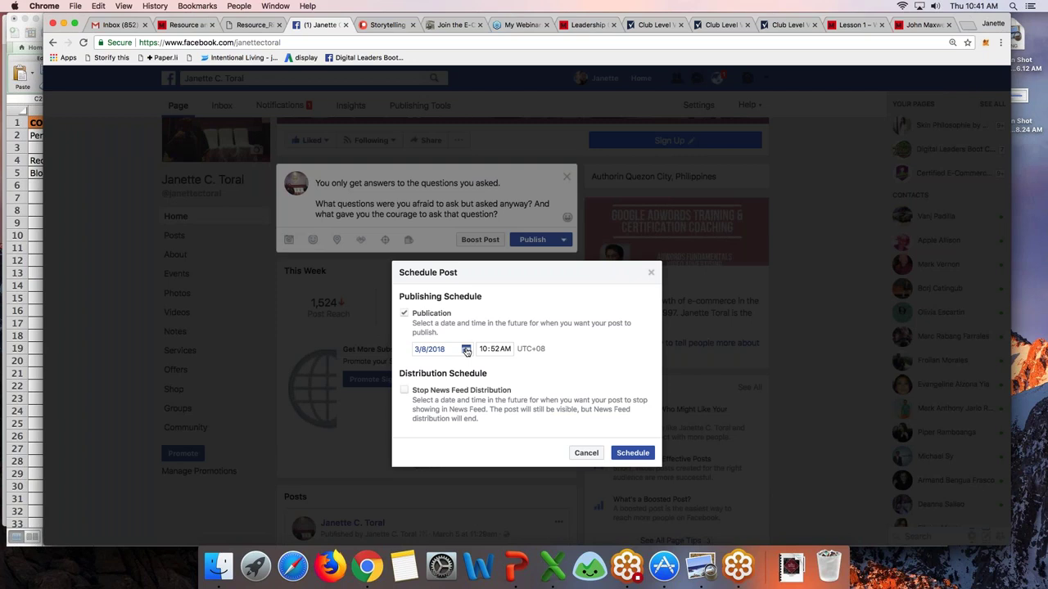
pyautogui.click(468, 349)
pyautogui.click(539, 369)
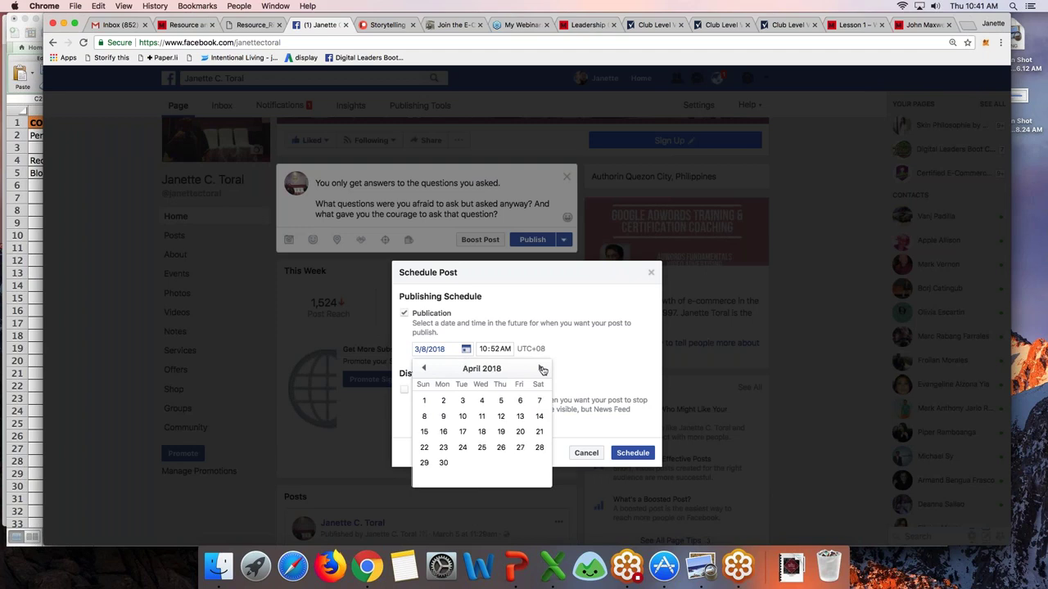
pyautogui.click(424, 400)
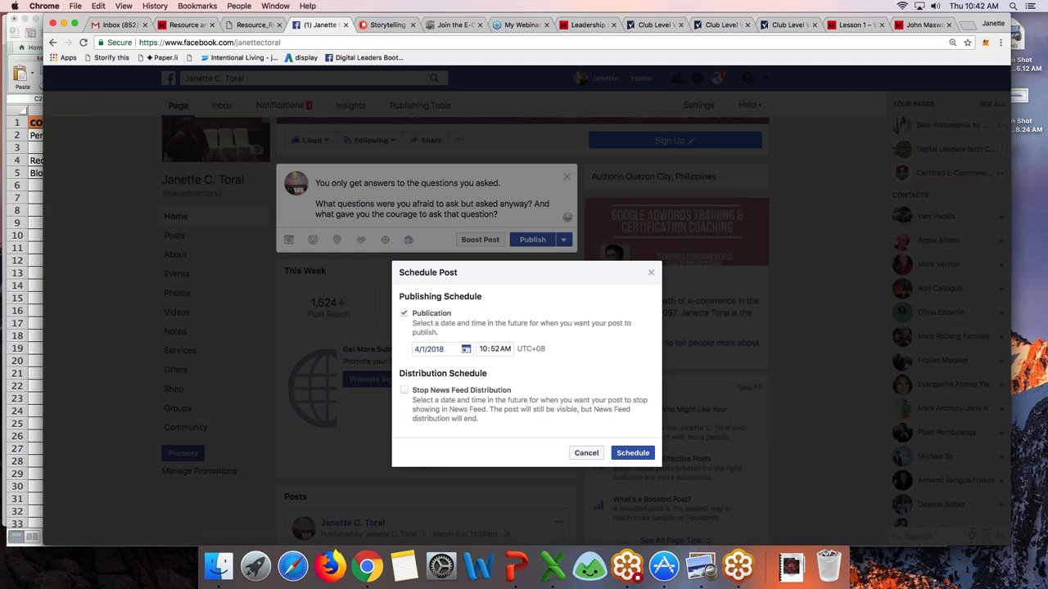
pyautogui.click(586, 453)
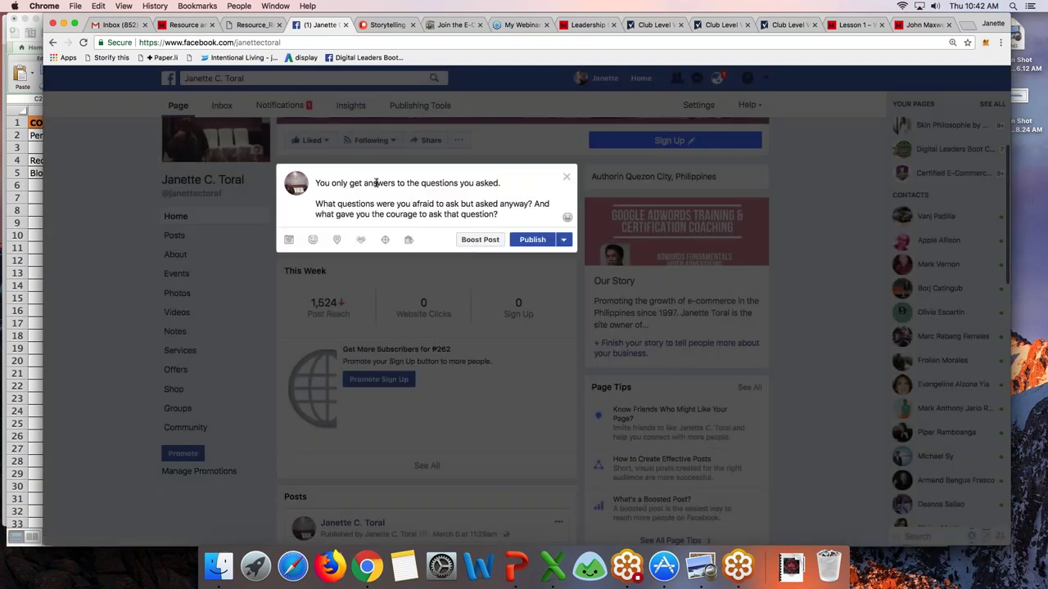
pyautogui.moveTo(315, 182); pyautogui.dragTo(514, 215)
pyautogui.click(510, 214)
pyautogui.keyDown('shift'); pyautogui.click(314, 184); pyautogui.keyUp('shift')
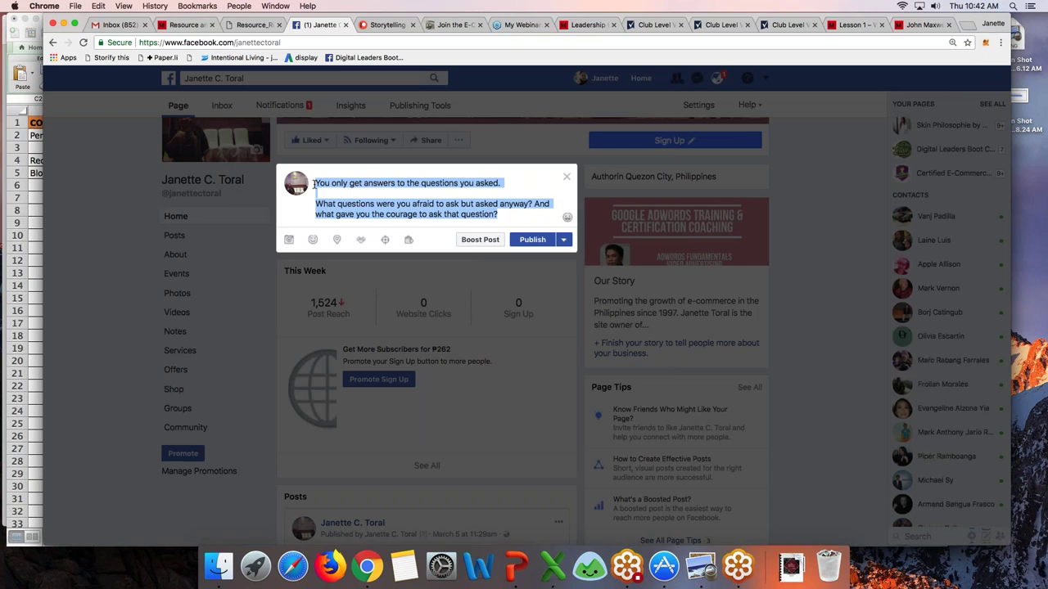
# Step: Schedule the page post for publication on April 1, 2018
pyautogui.click(568, 242)
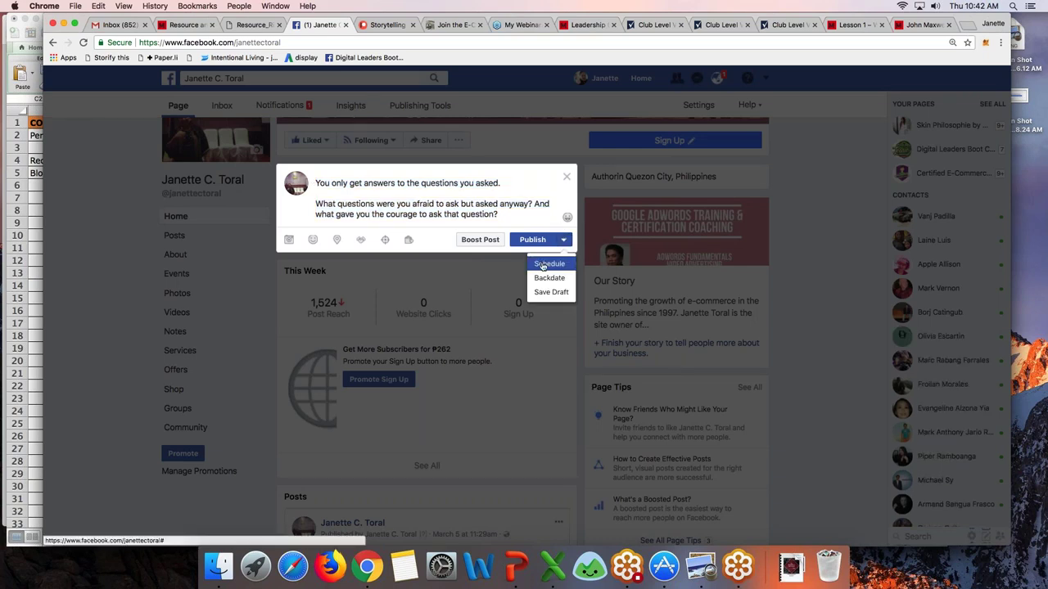
pyautogui.click(544, 264)
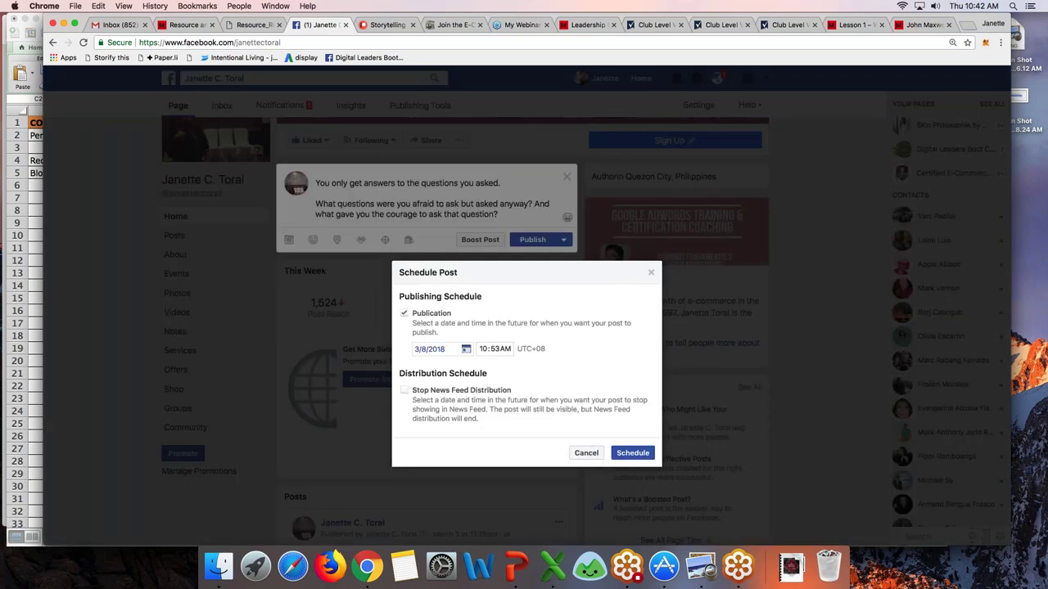
pyautogui.click(466, 349)
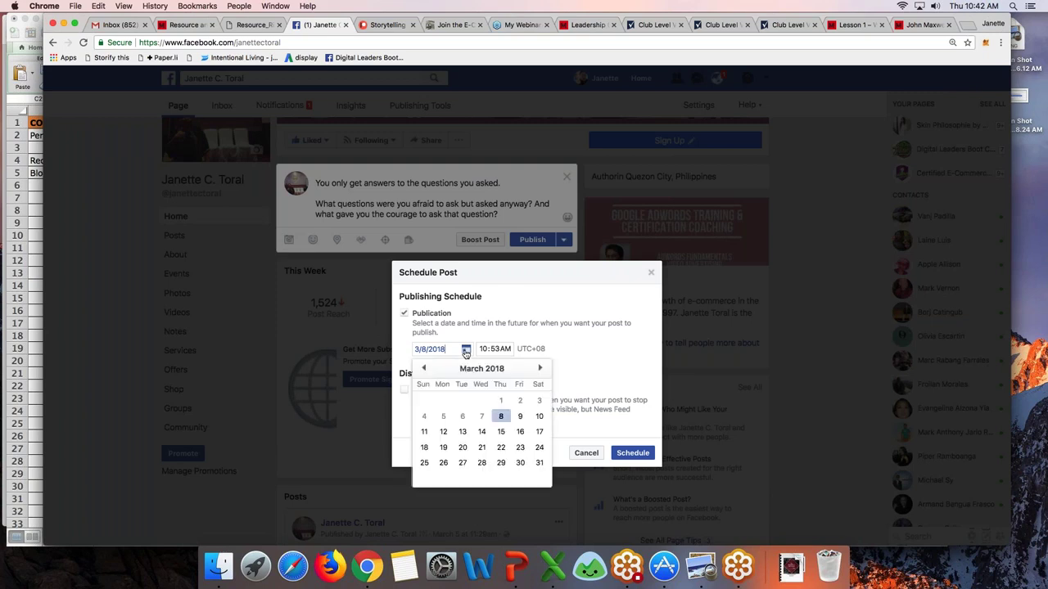
pyautogui.click(540, 369)
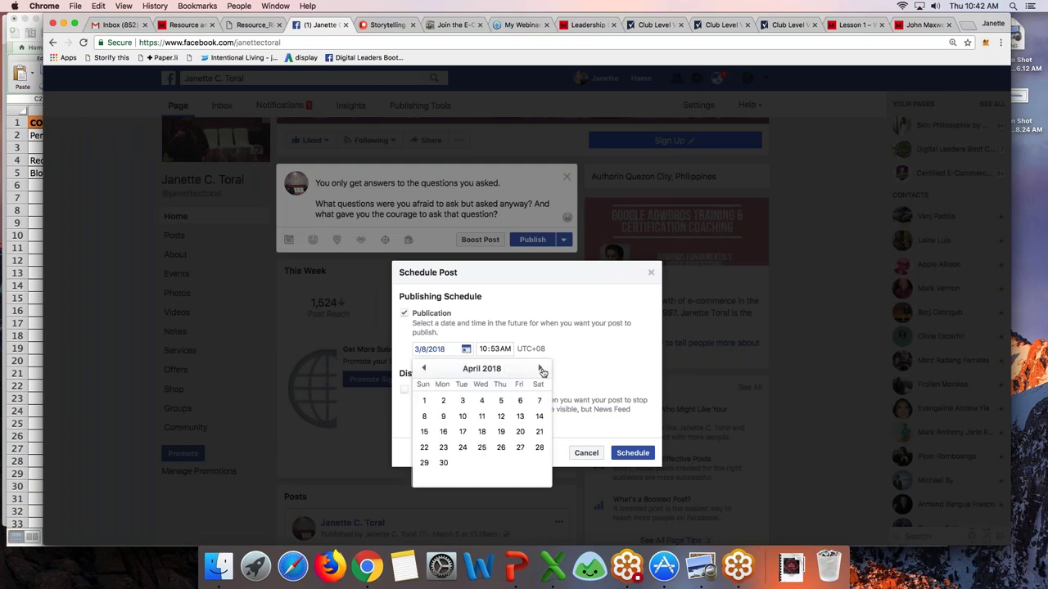
pyautogui.click(424, 401)
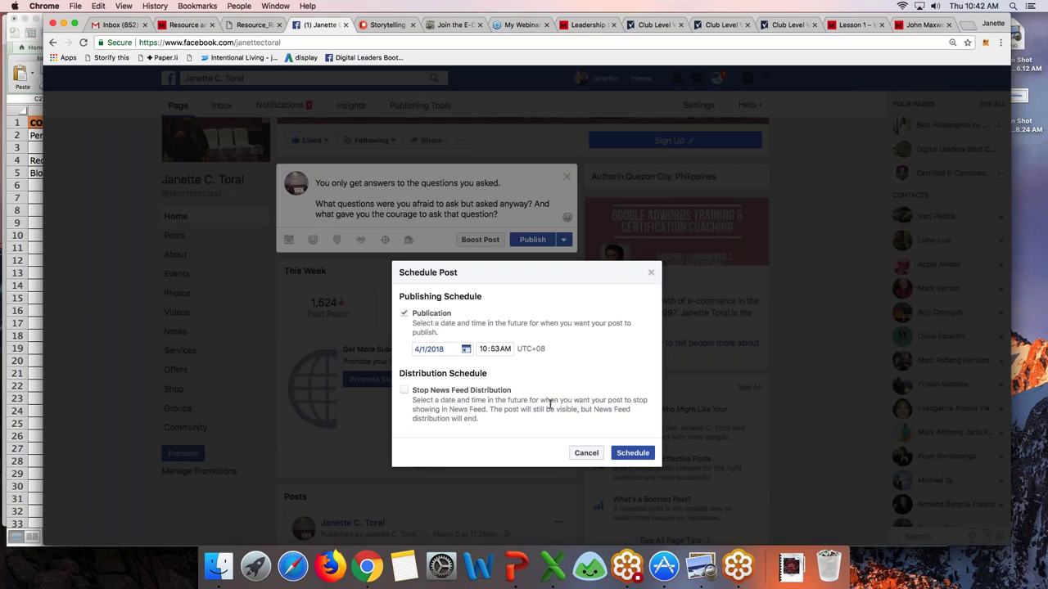
pyautogui.click(631, 453)
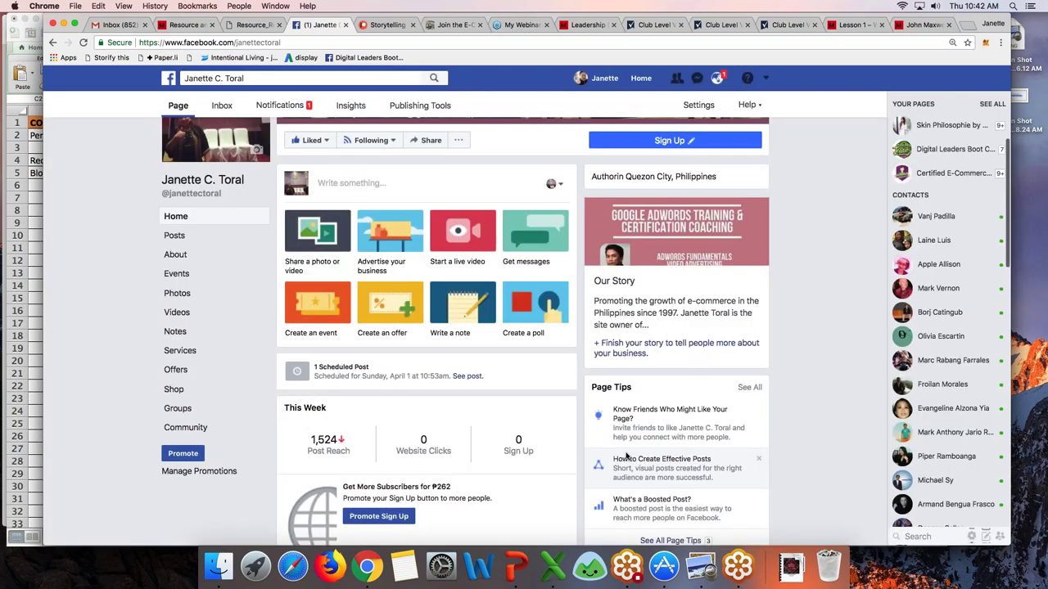
# Step: View the page's scheduled posts, preview the scheduled question post and look at its edit form without changing the text
pyautogui.click(468, 376)
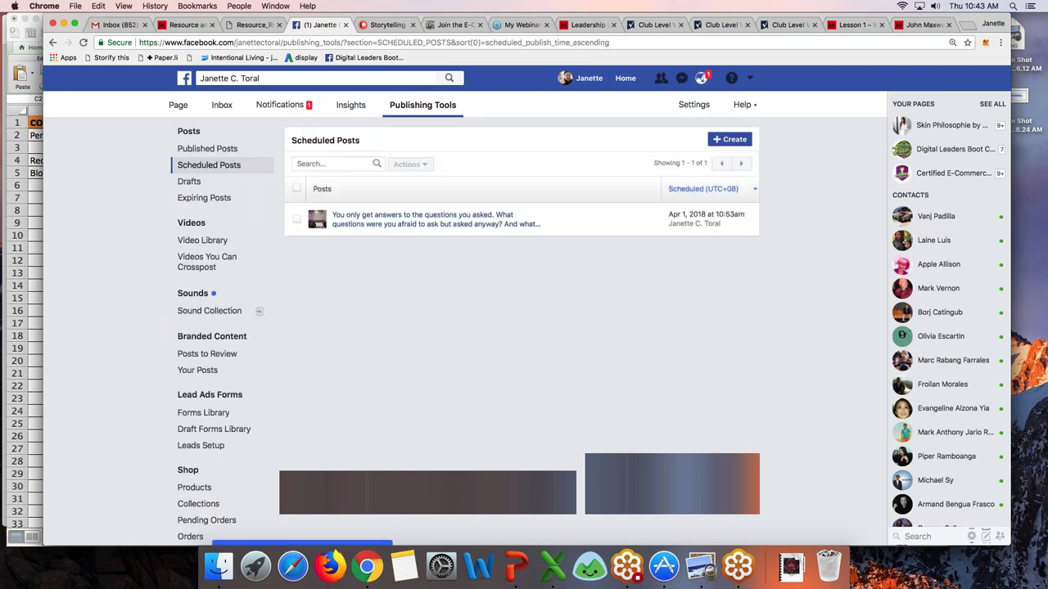
pyautogui.click(297, 220)
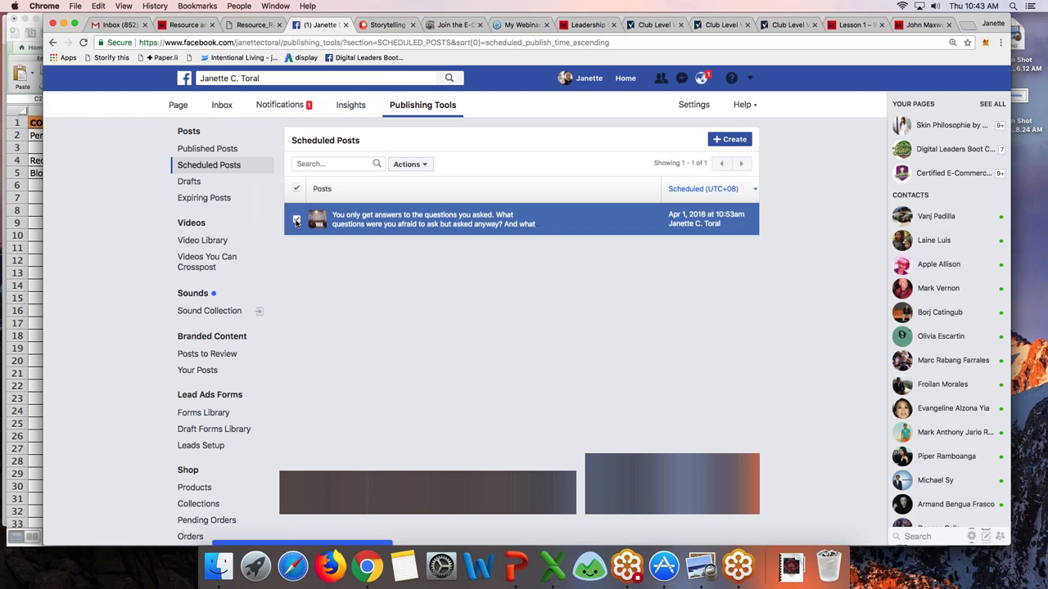
pyautogui.click(410, 164)
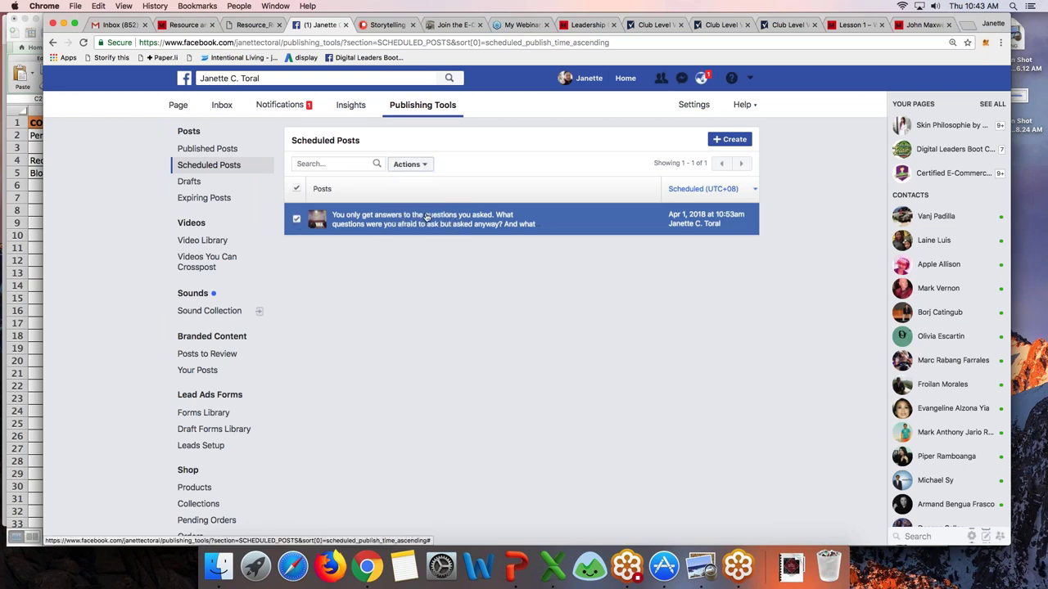
pyautogui.click(426, 218)
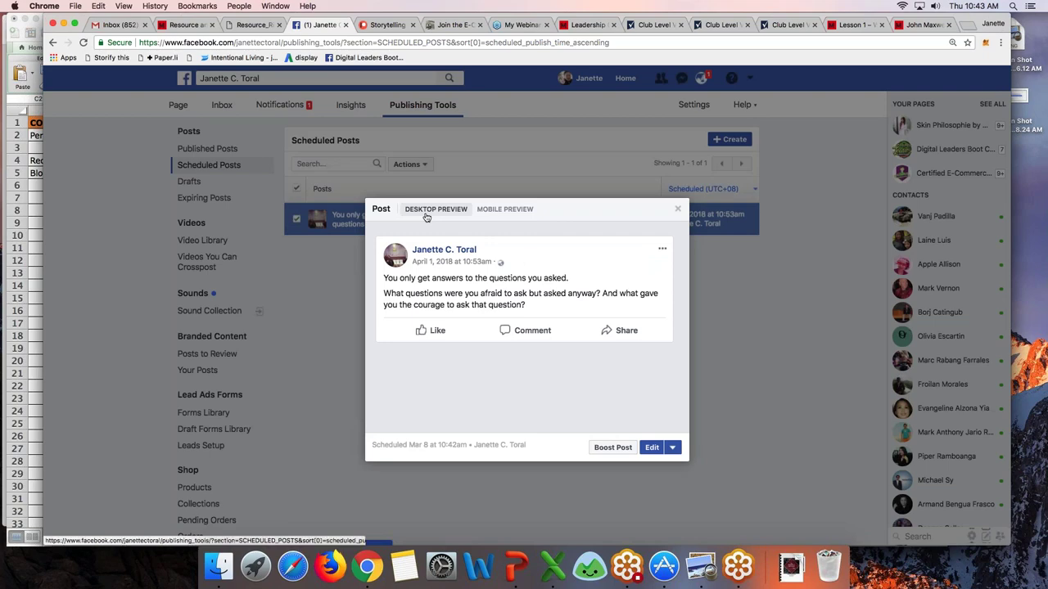
pyautogui.click(650, 371)
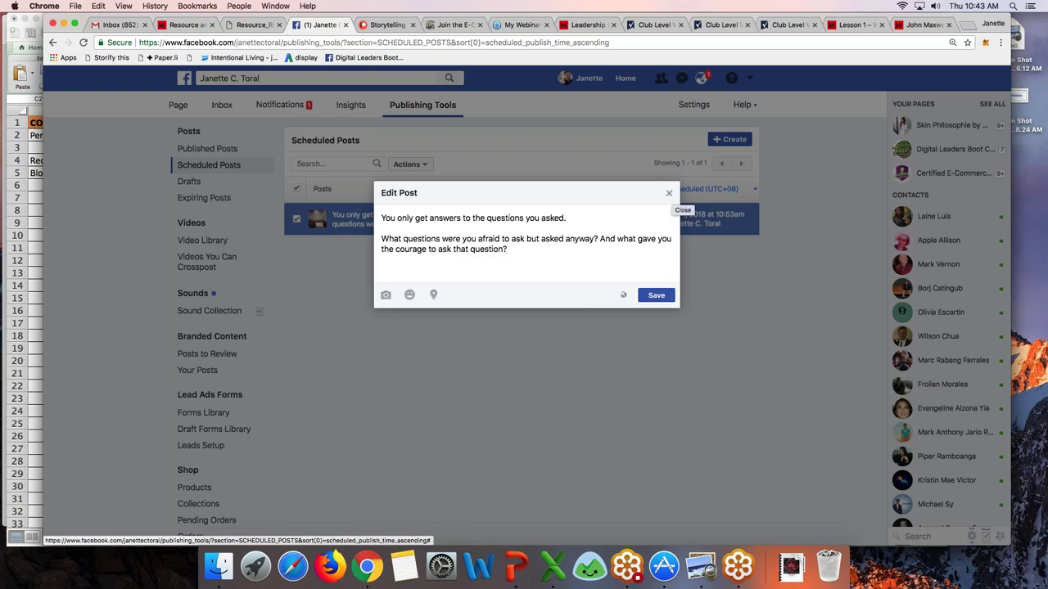
pyautogui.click(669, 196)
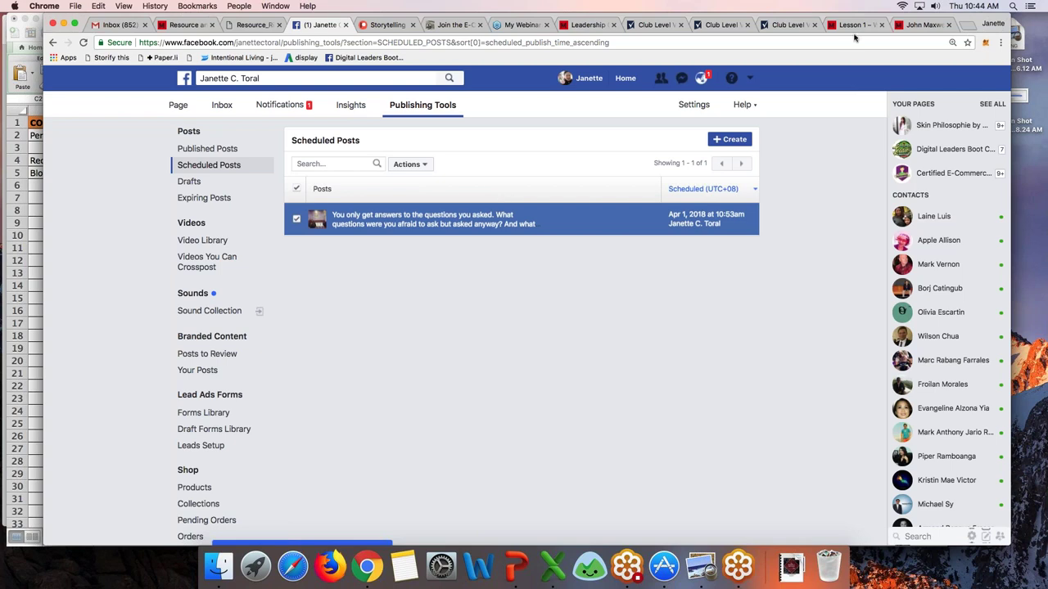
# Step: Try to open buffer.ly in a new browser tab
pyautogui.click(967, 26)
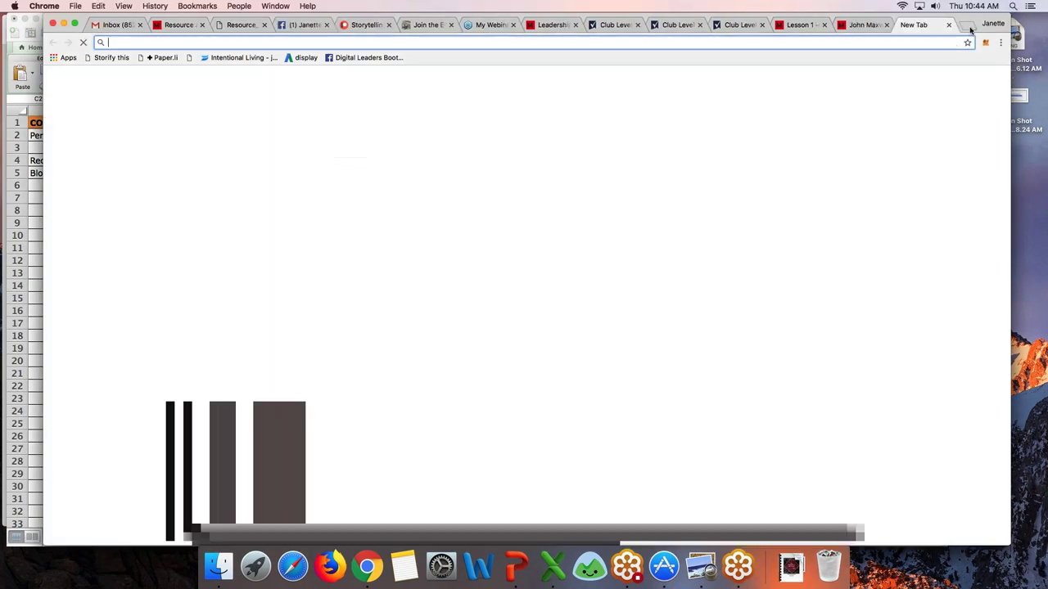
pyautogui.write('buffer.ly')
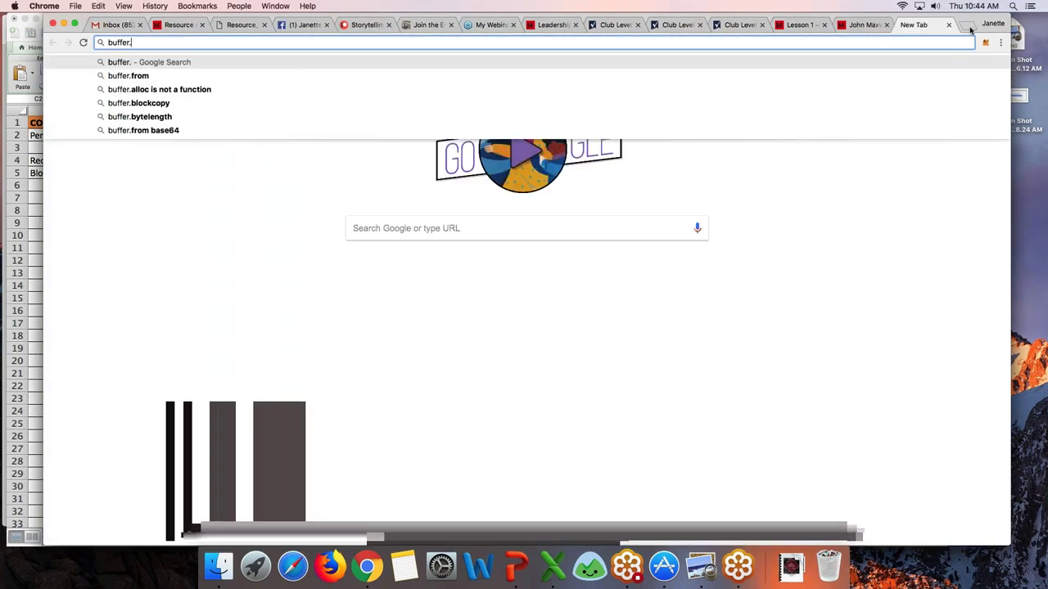
pyautogui.press('Return')
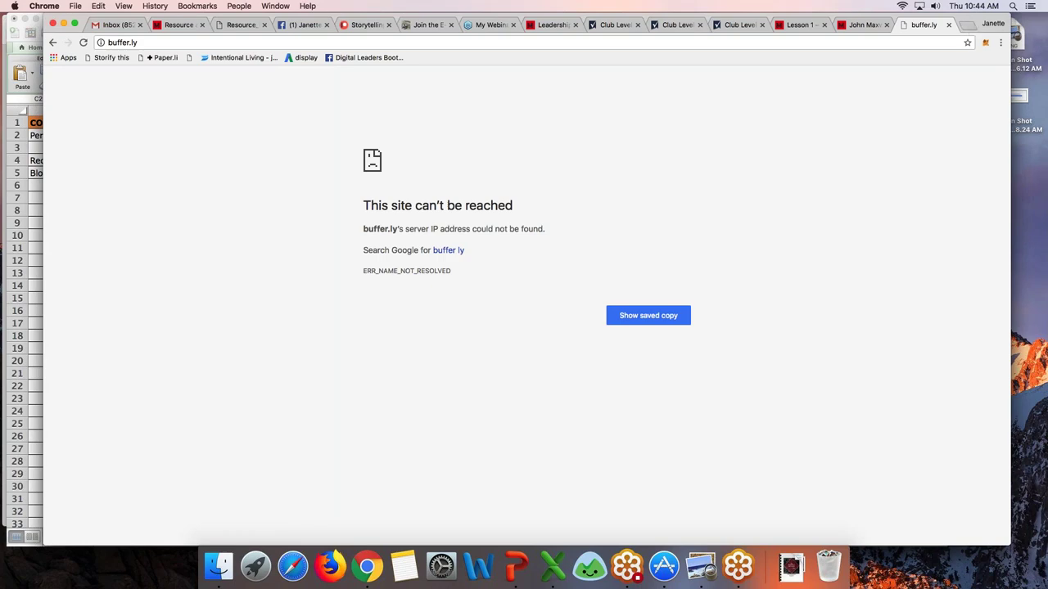
# Step: Find the Buffer website through a Google search for "buffer" and sign in with Twitter
pyautogui.press('super+l')
pyautogui.write('buffer')
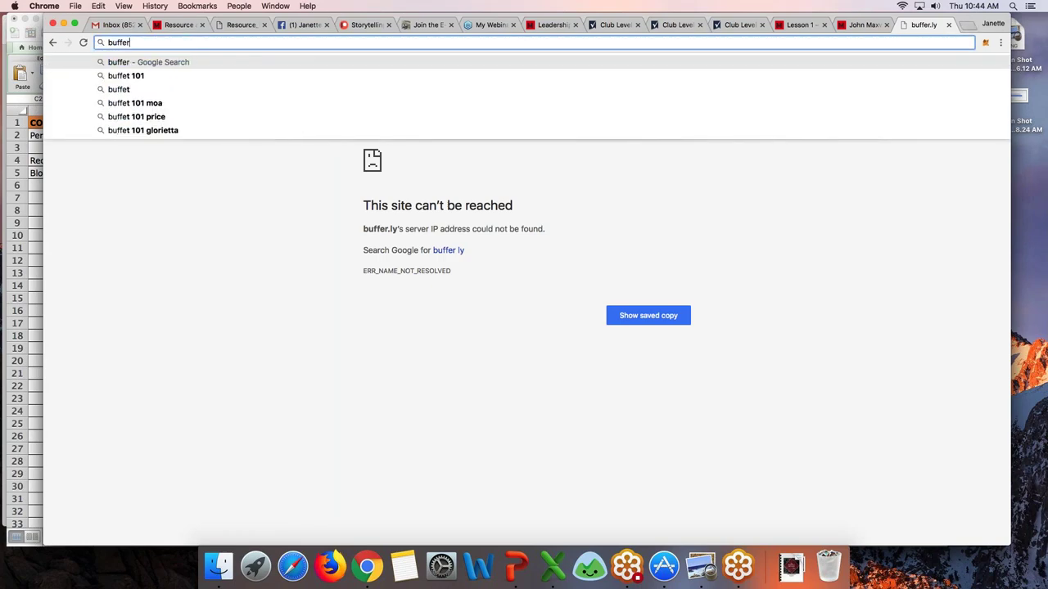
pyautogui.press('Return')
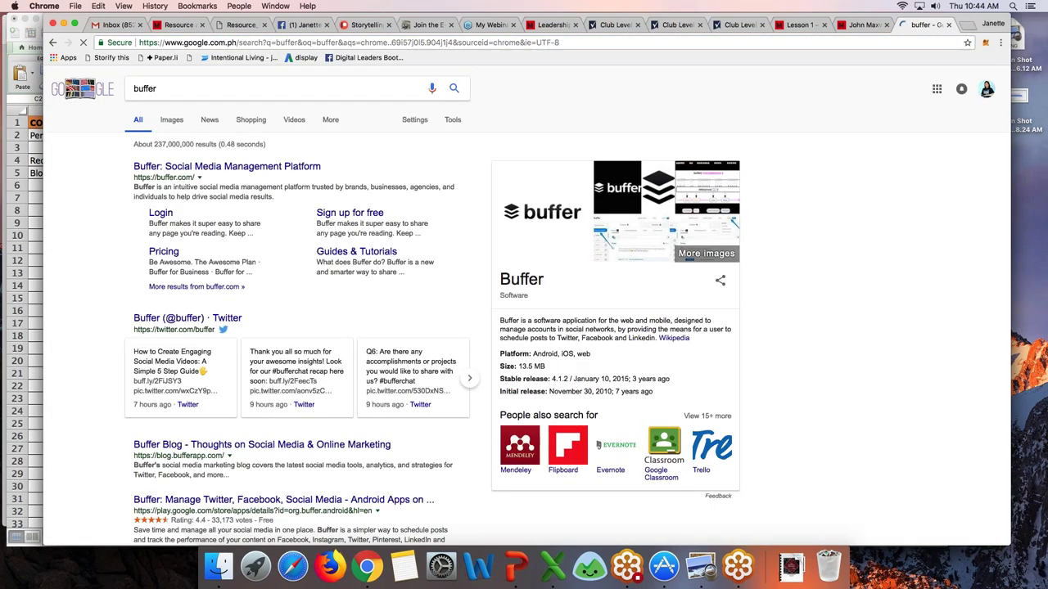
pyautogui.click(174, 168)
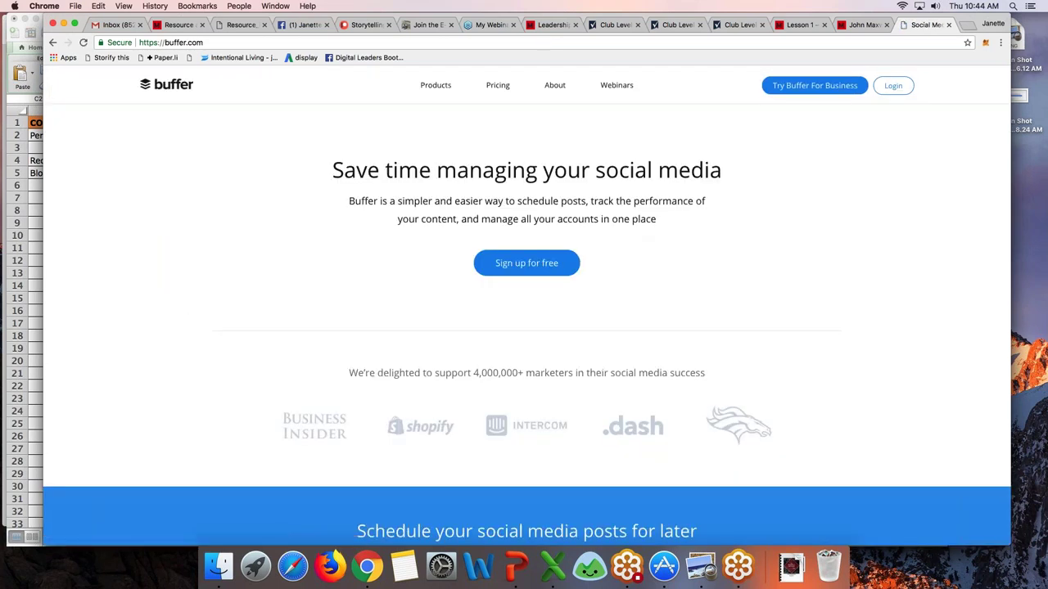
pyautogui.click(892, 87)
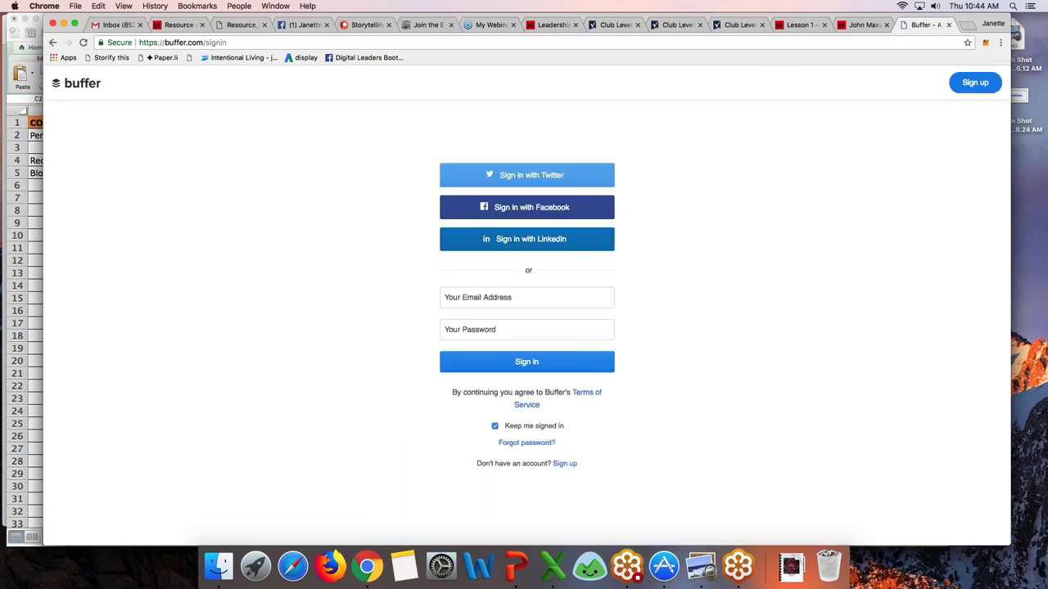
pyautogui.click(527, 175)
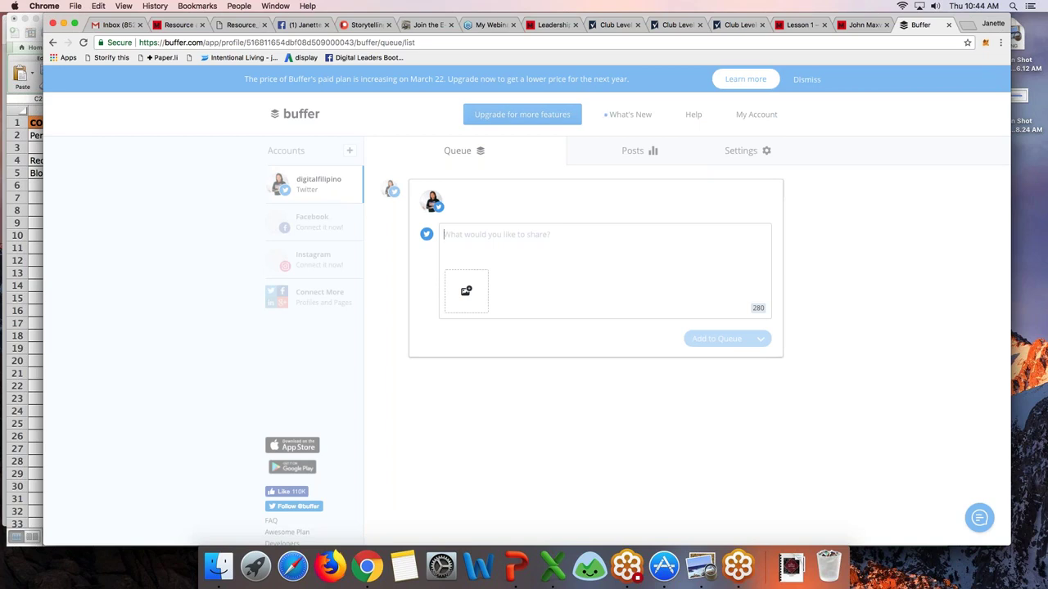
# Step: Fill a new Twitter post with the copied "What questions were you afraid to ask" text, schedule it for April 2, 2018 and close the composer
pyautogui.write('What questions were you afraid to ask but asked anyway? And what gave you the courage to ask that question?')
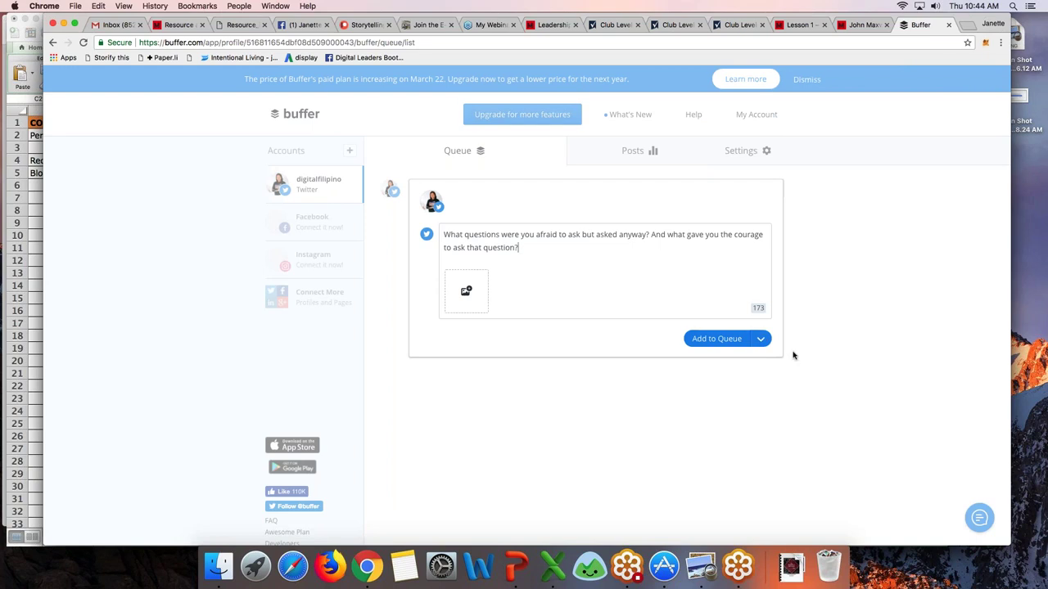
pyautogui.click(767, 342)
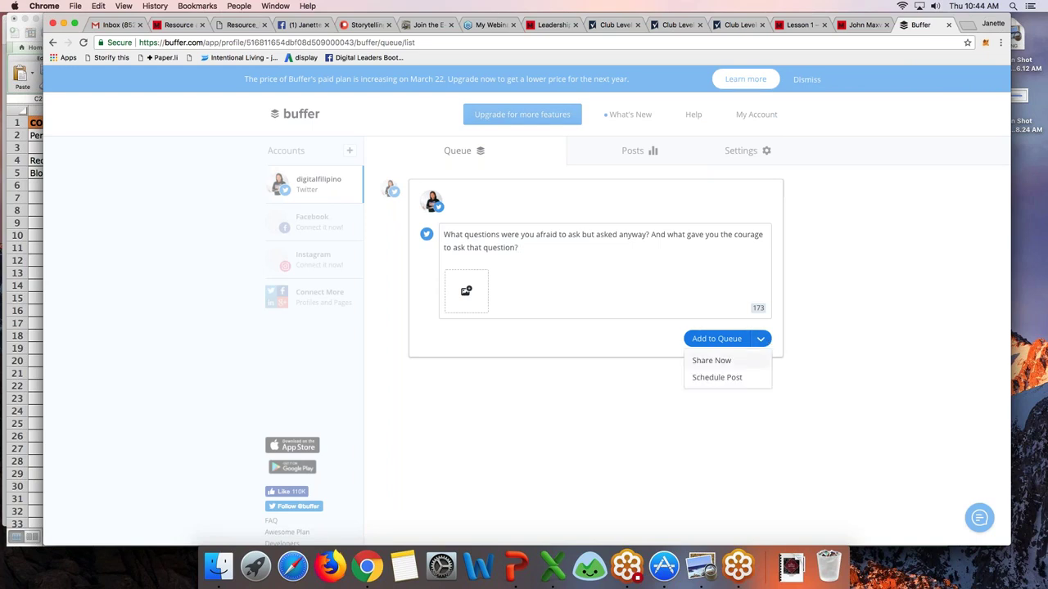
pyautogui.click(728, 381)
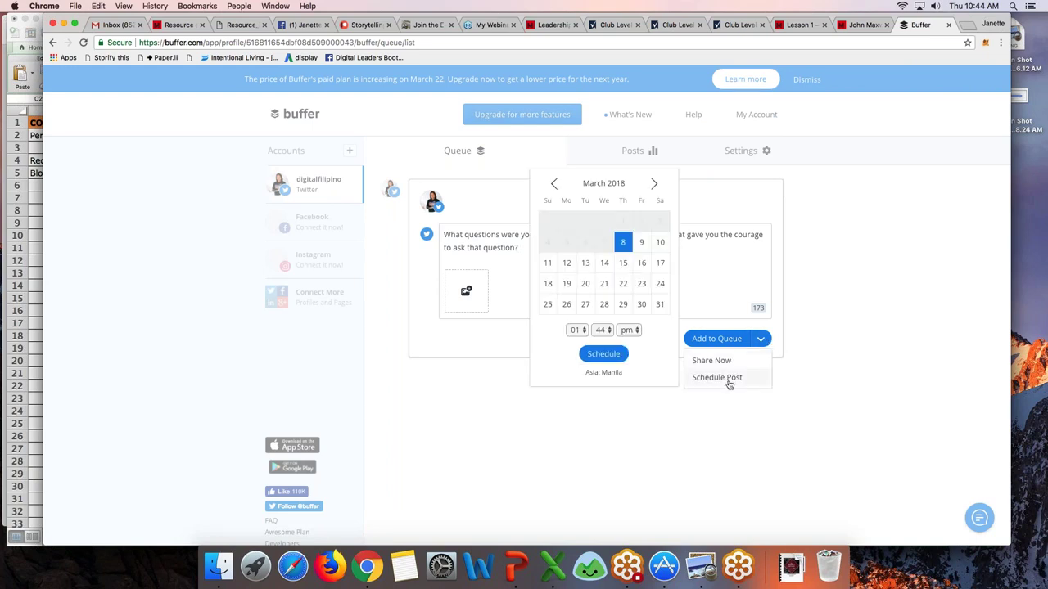
pyautogui.click(653, 184)
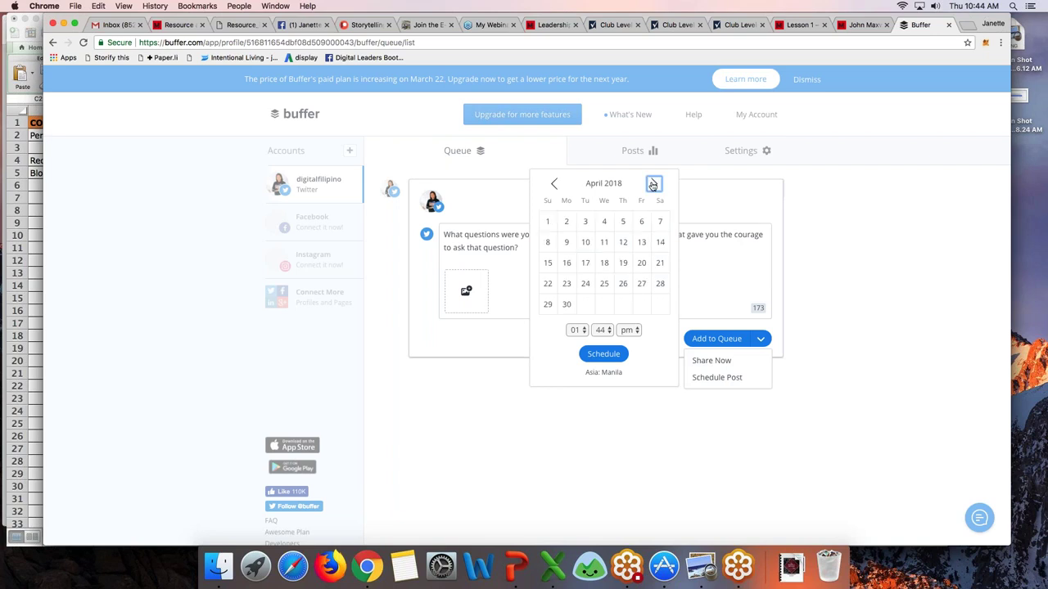
pyautogui.click(567, 223)
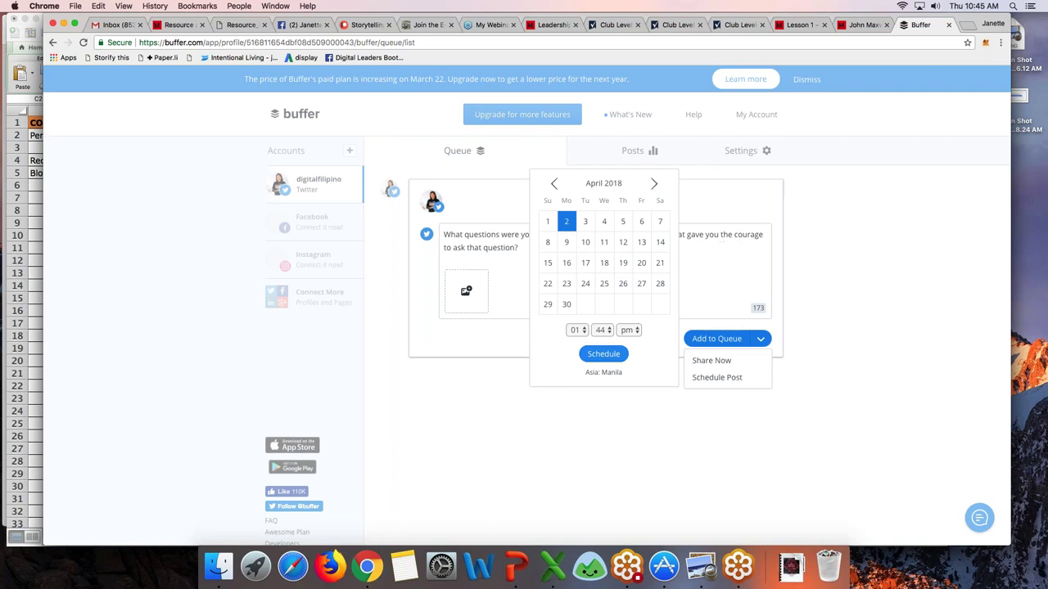
pyautogui.click(602, 354)
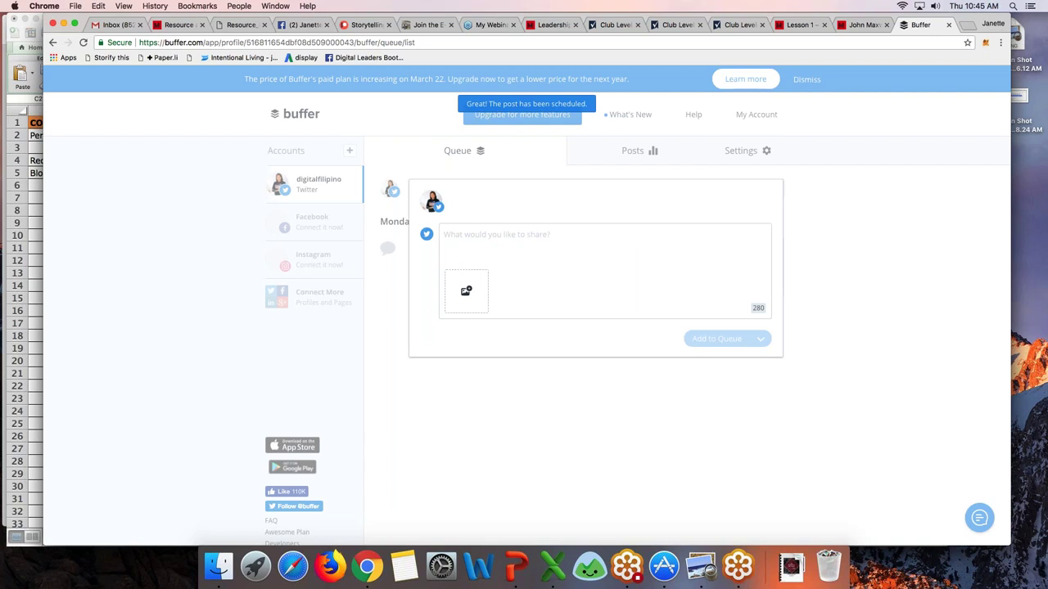
pyautogui.click(106, 301)
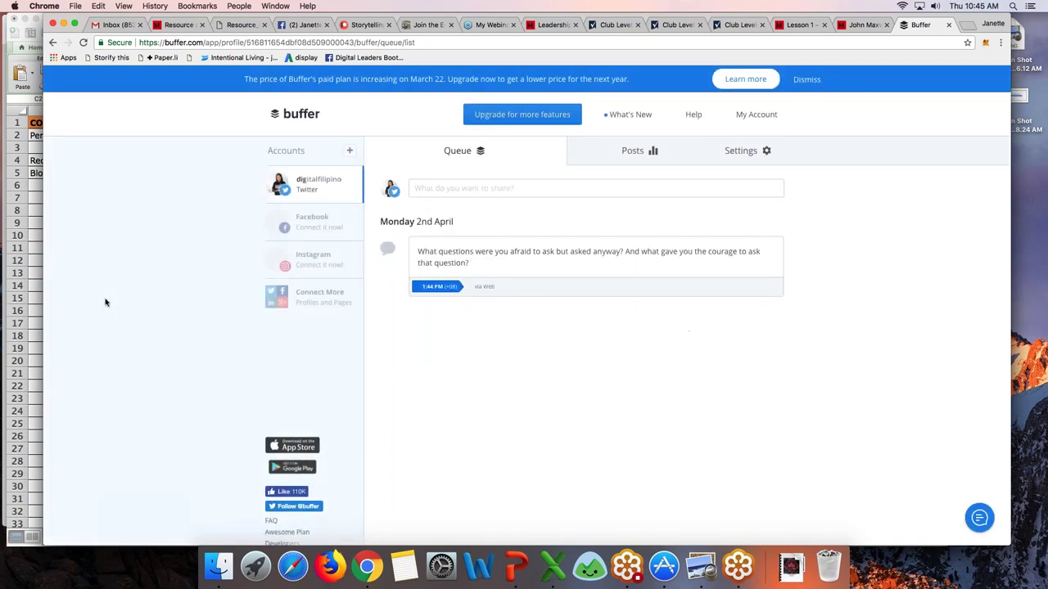
# Step: Open Buffer's page for connecting more social network profiles and pages
pyautogui.click(284, 302)
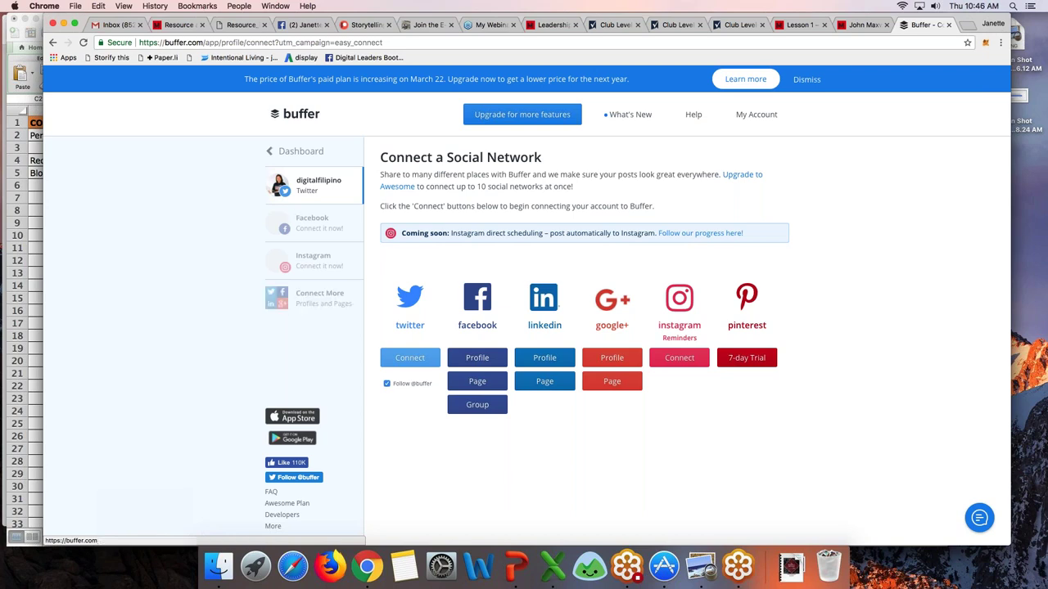
# Step: Open the Twitter profile and fill a new tweet with the question "What questions were you afraid to ask but asked anyway?" and its follow-up
pyautogui.click(407, 42)
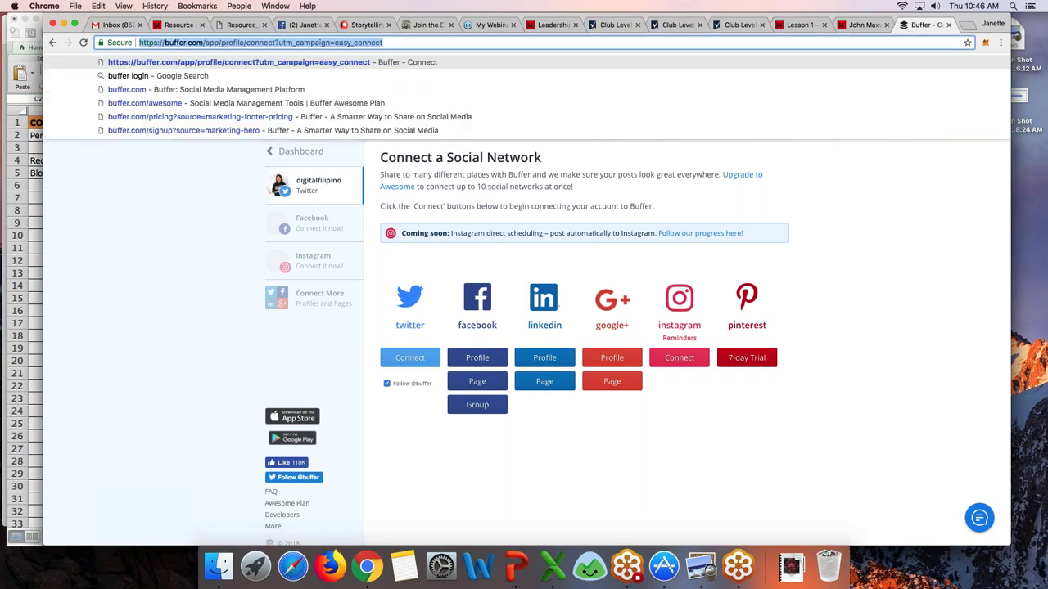
pyautogui.write('tw')
pyautogui.press('Return')
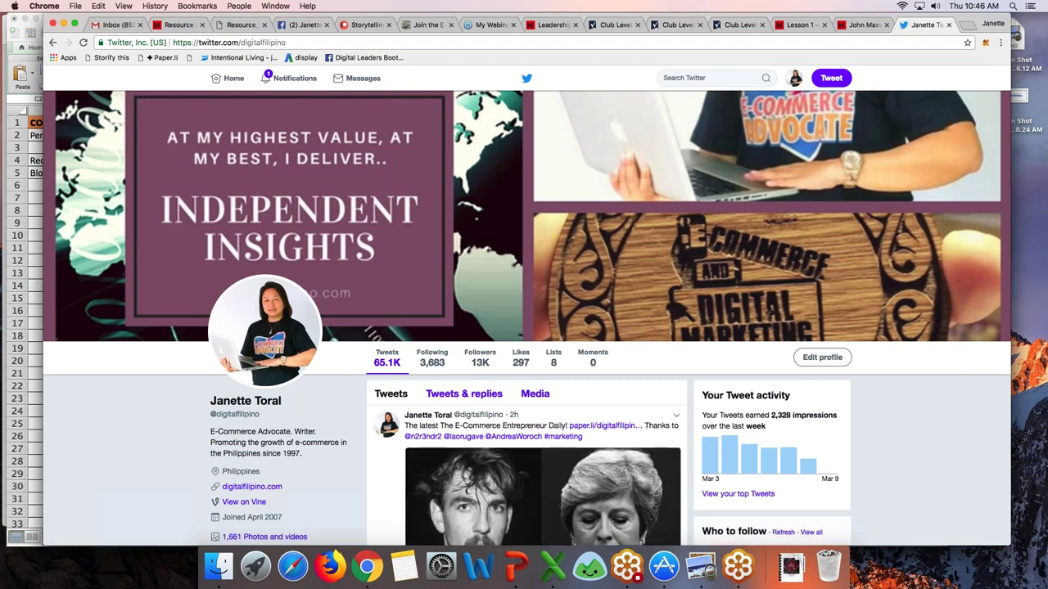
pyautogui.click(831, 78)
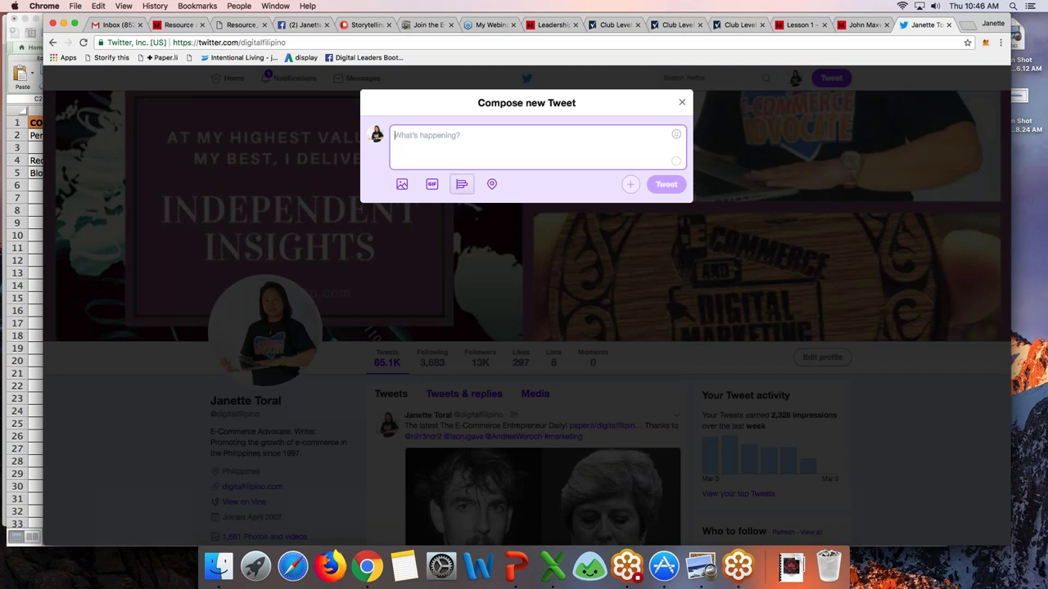
pyautogui.write('What questions were you afraid to ask but asked anyway? And what gave you the courage to ask that question?')
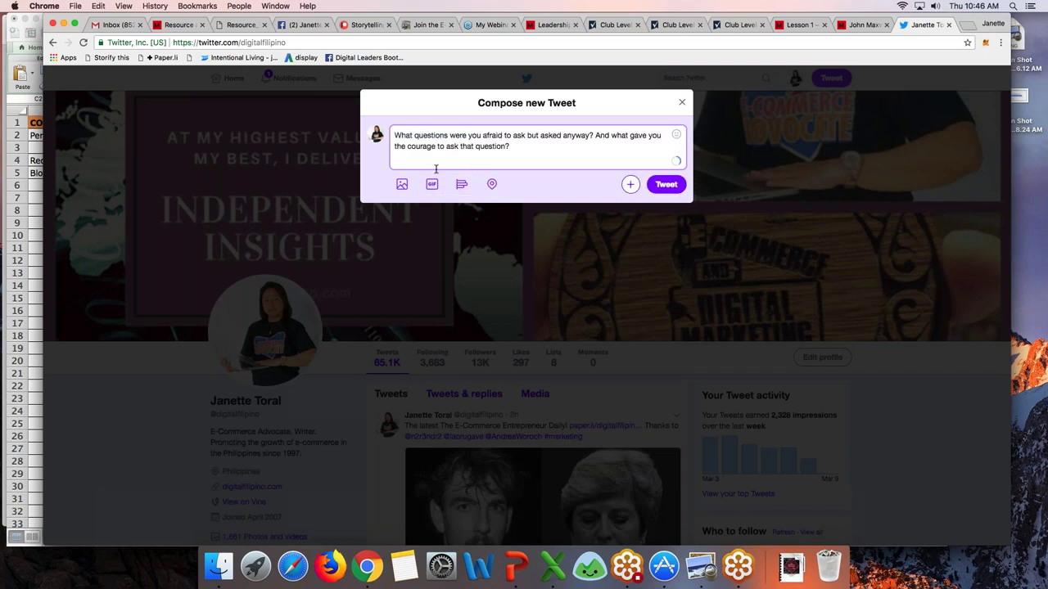
# Step: Try extending the tweet into a thread with a second tweet reading "???" and clear that text
pyautogui.click(630, 184)
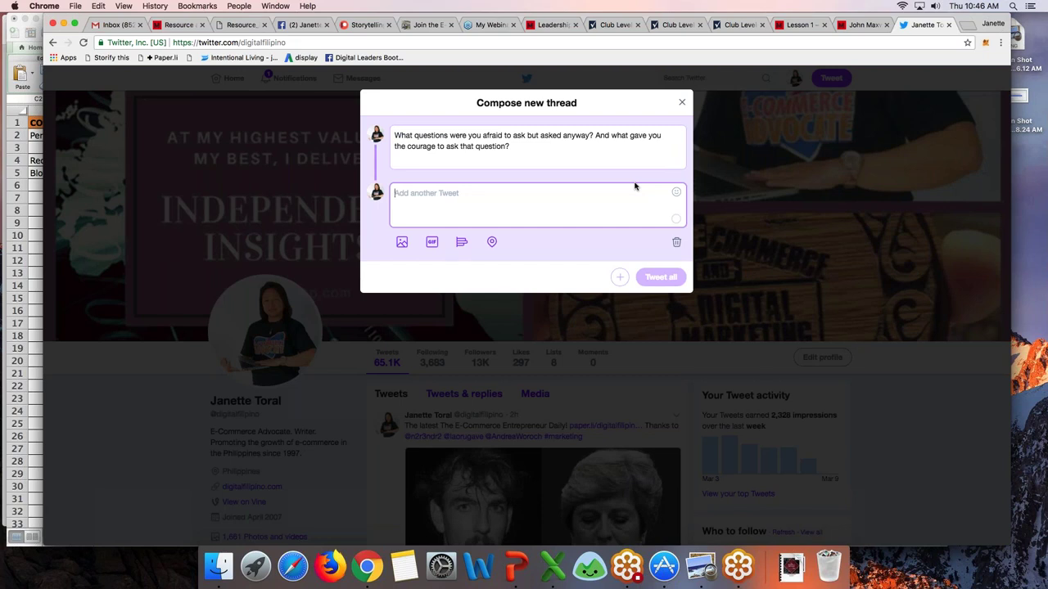
pyautogui.write('???')
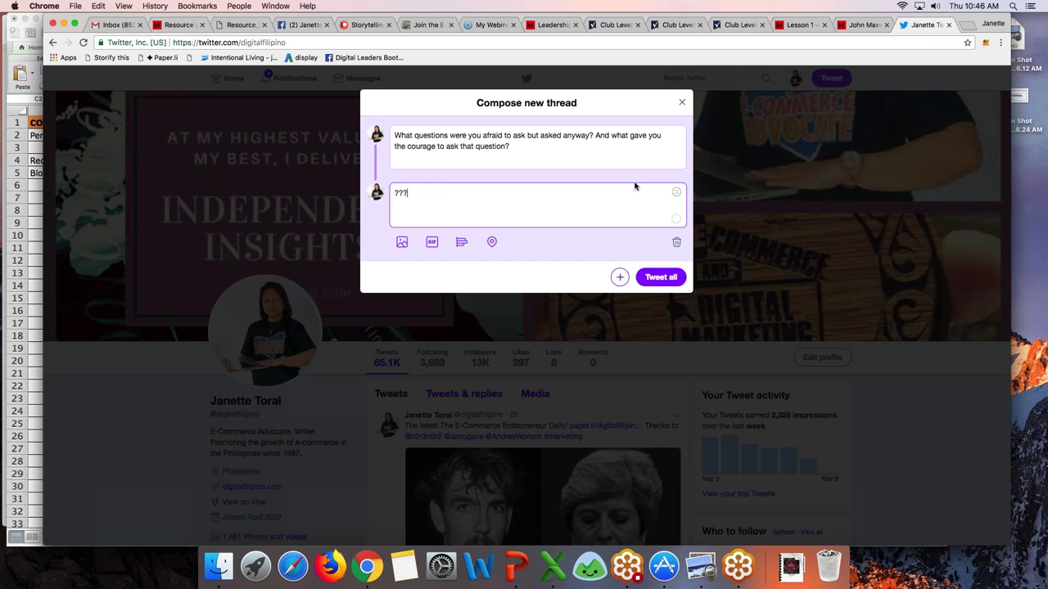
pyautogui.press('BackSpace')
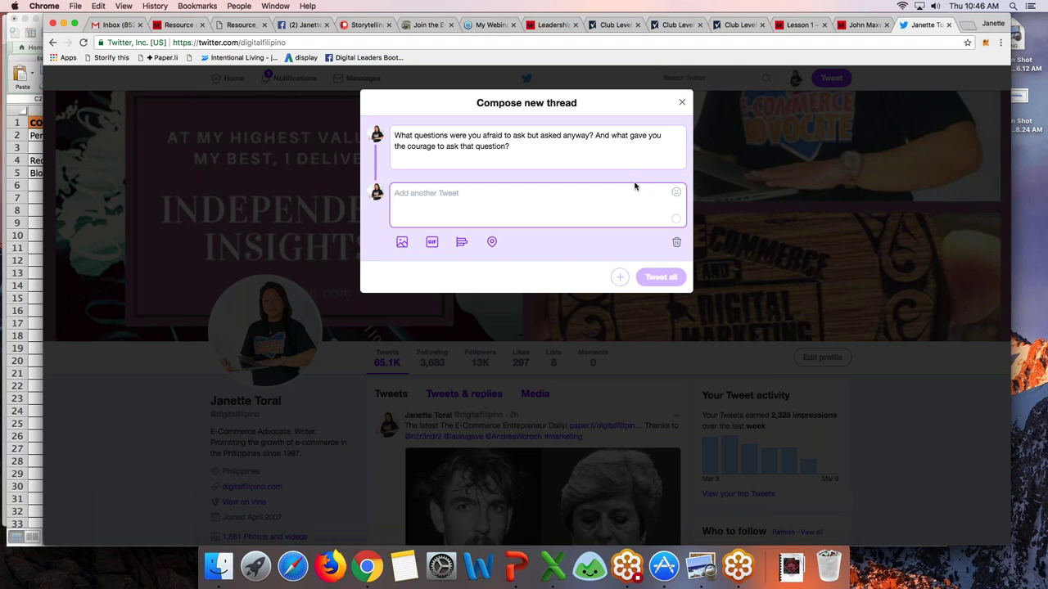
# Step: Copy the question text from the first tweet and discard the thread
pyautogui.click(533, 140)
pyautogui.press('super+a')
pyautogui.press('super+c')
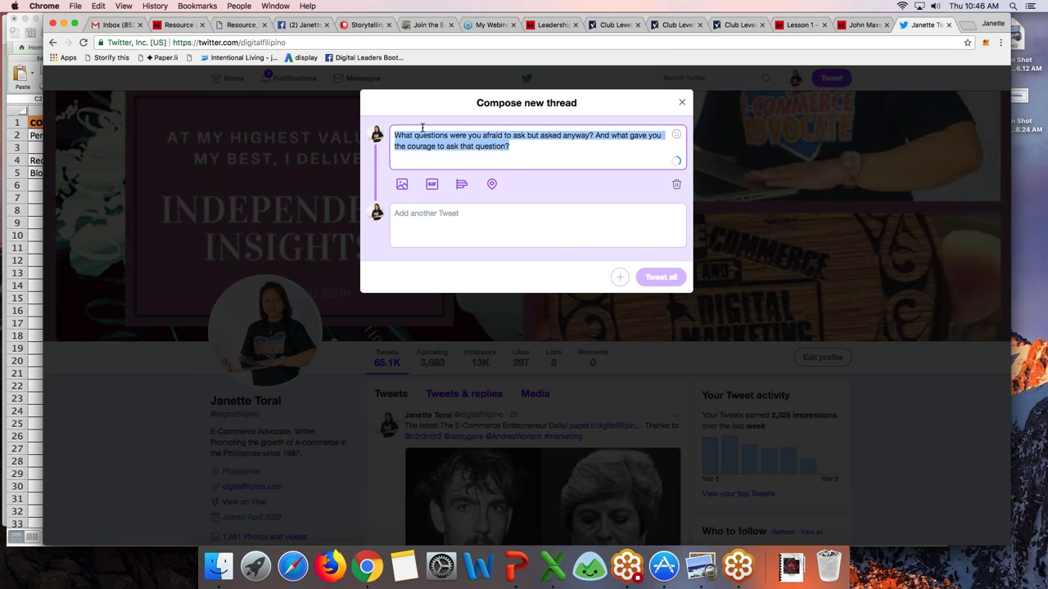
pyautogui.click(681, 102)
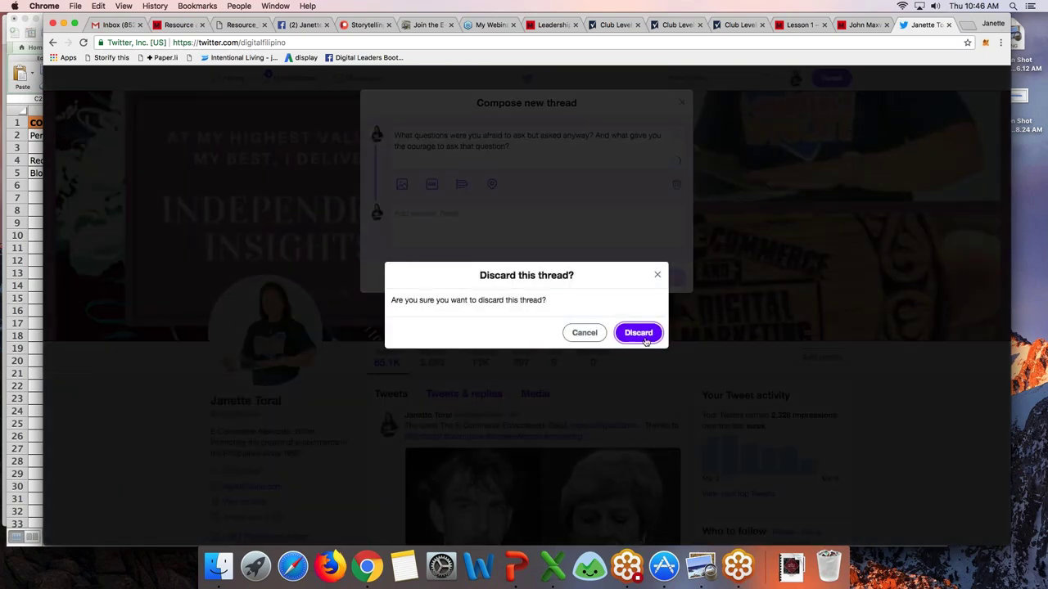
pyautogui.click(639, 334)
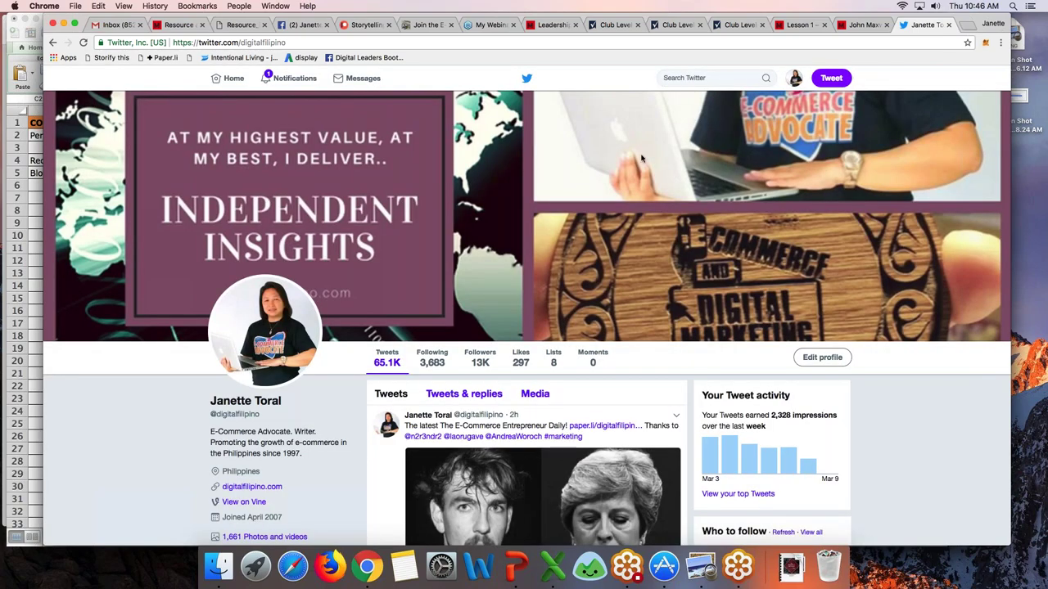
# Step: Open LinkedIn and fill a new post with the copied "What questions were you afraid to ask" text
pyautogui.click(897, 41)
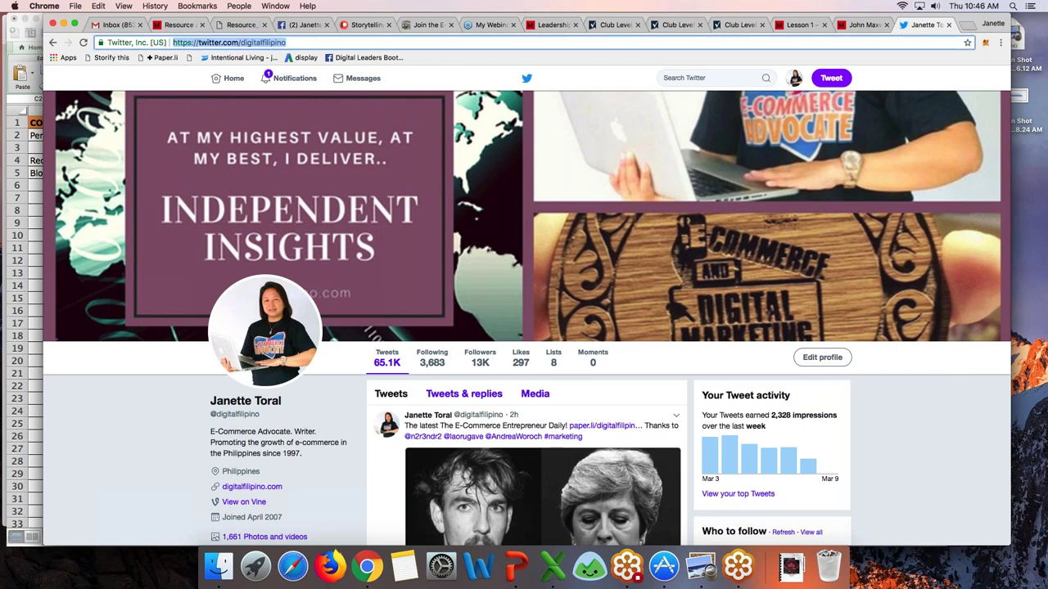
pyautogui.write('link')
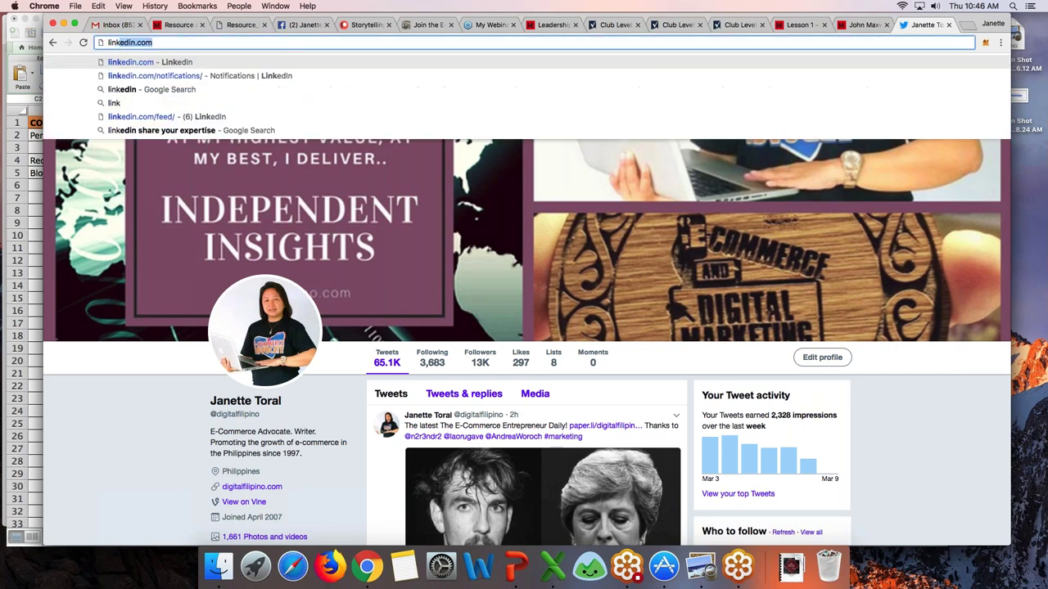
pyautogui.press('Return')
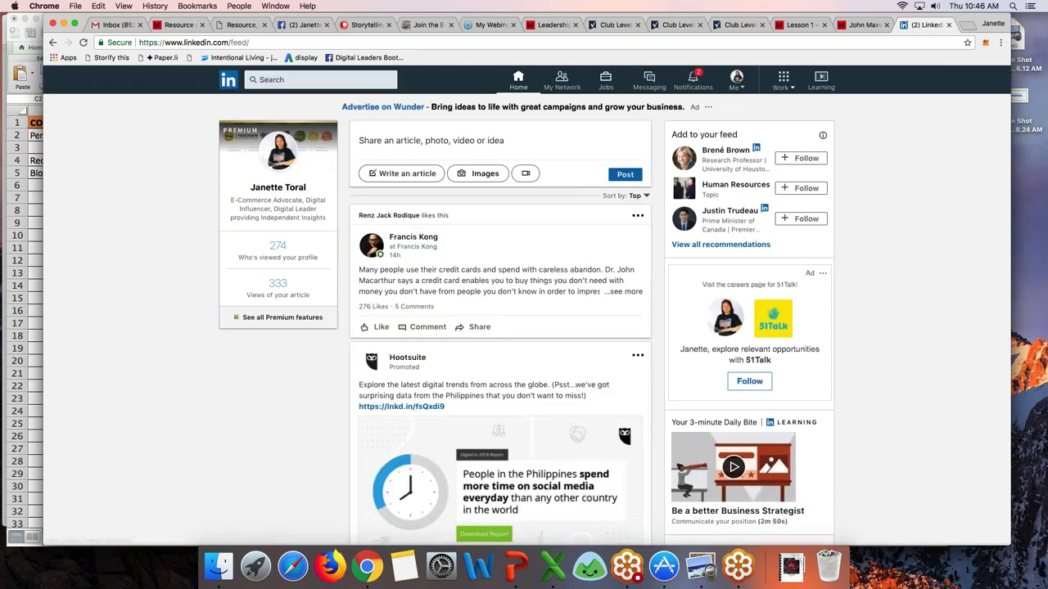
pyautogui.click(494, 142)
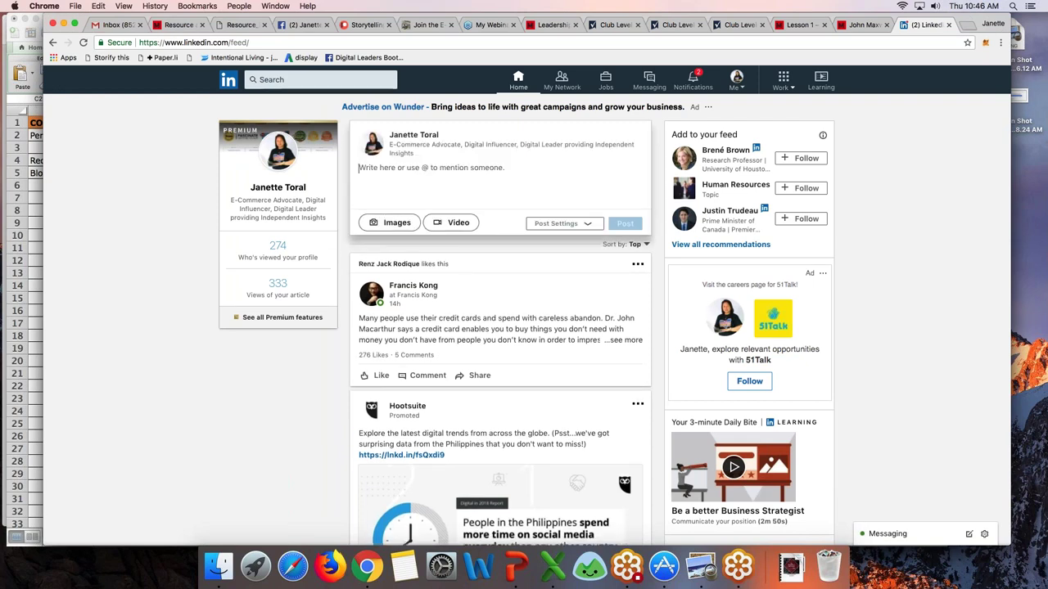
pyautogui.press('super+v')
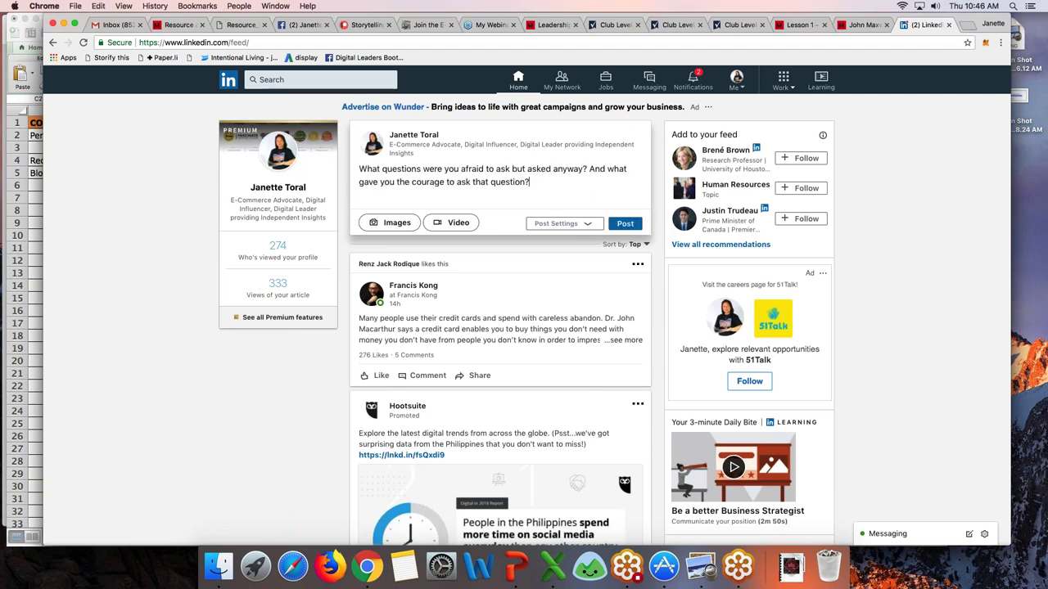
# Step: Examine the LinkedIn post's privacy and comment settings, and return to Buffer's page for connecting social networks
pyautogui.click(586, 225)
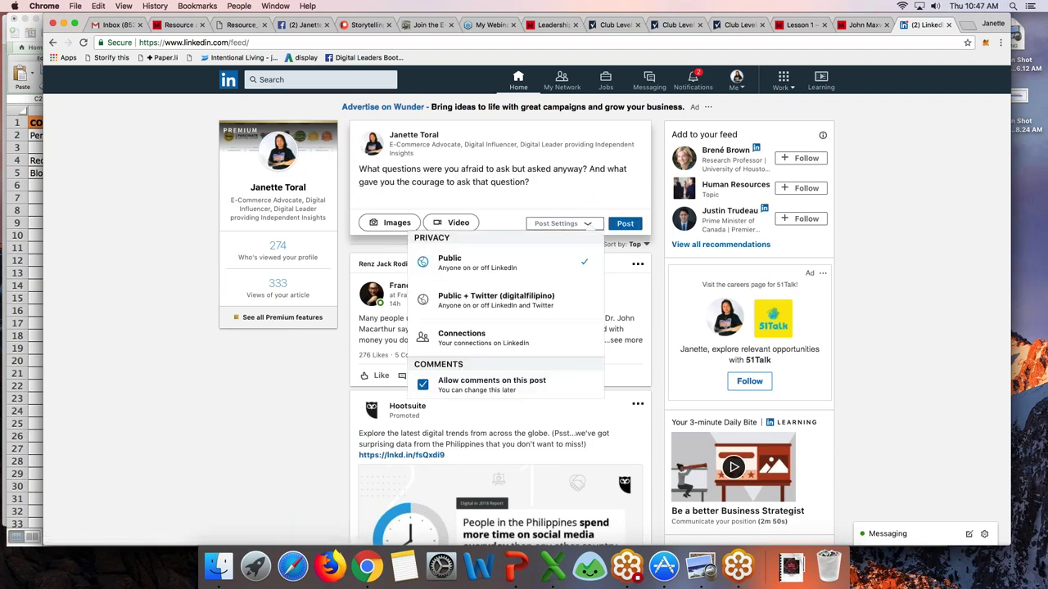
pyautogui.click(588, 224)
pyautogui.click(587, 224)
pyautogui.click(587, 225)
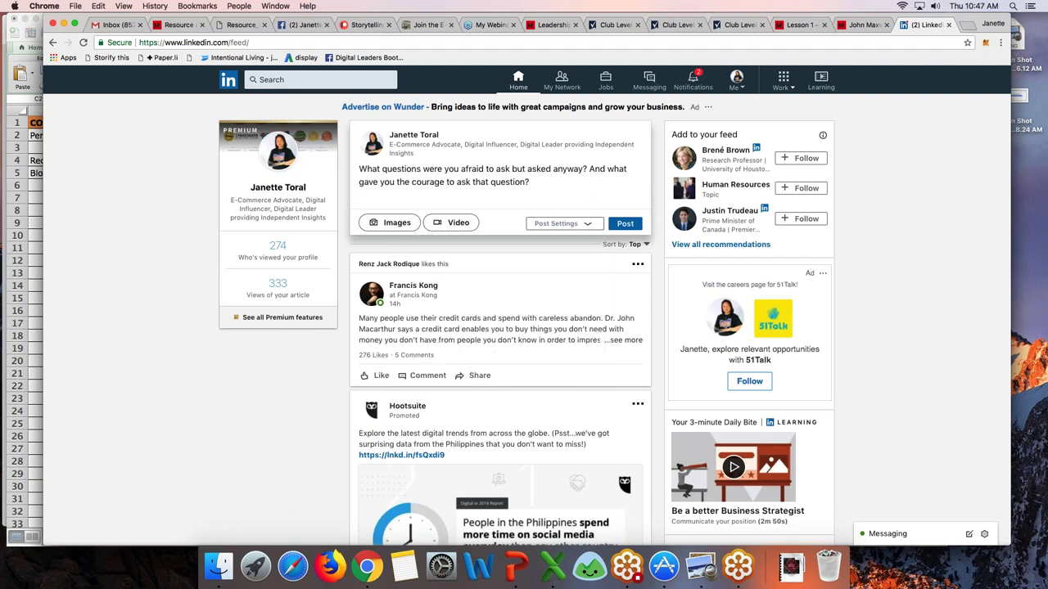
pyautogui.rightClick(54, 43)
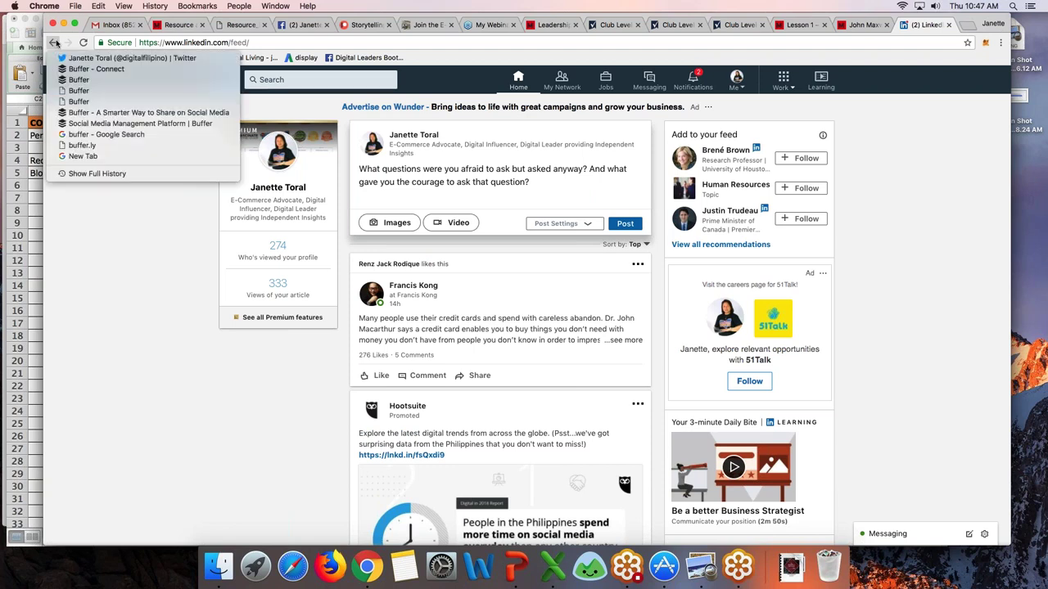
pyautogui.click(99, 70)
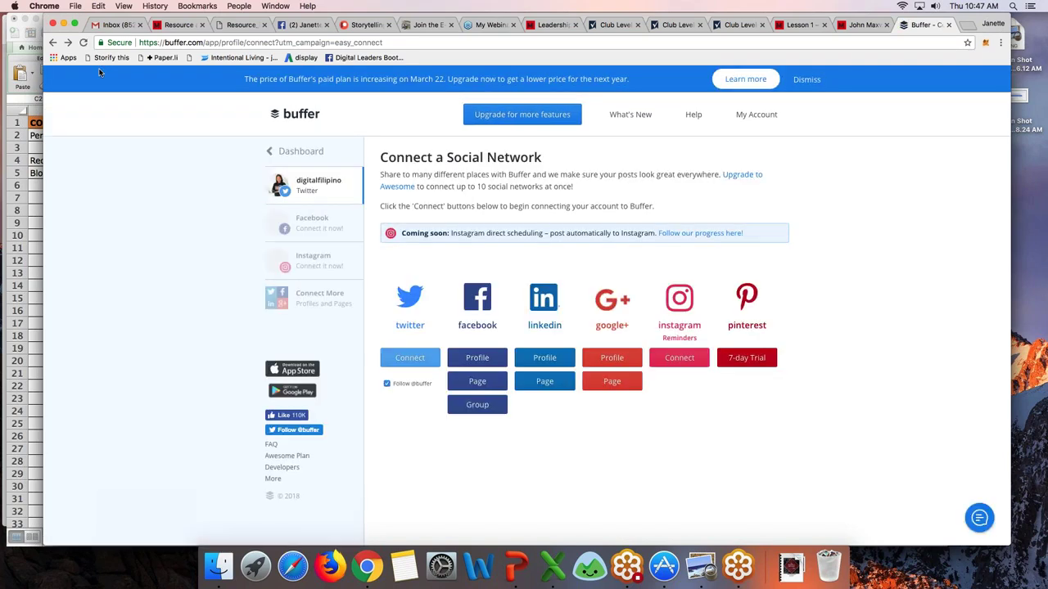
# Step: Switch to Excel's Monthly Planning Calendar sheet and rename the "Call back" legend entry in G3 to "Discussion"
pyautogui.click(550, 550)
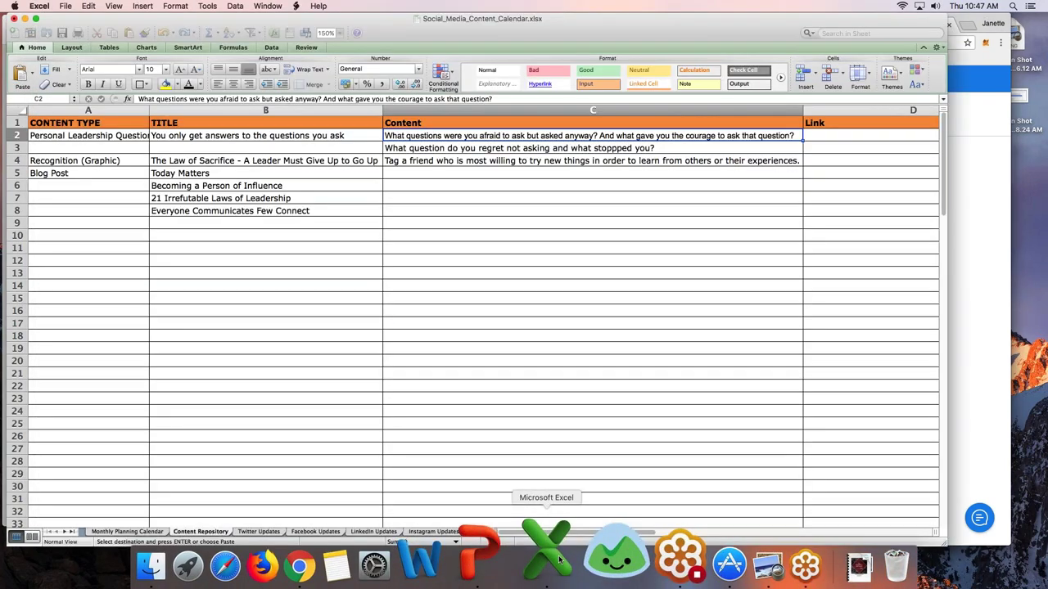
pyautogui.click(119, 532)
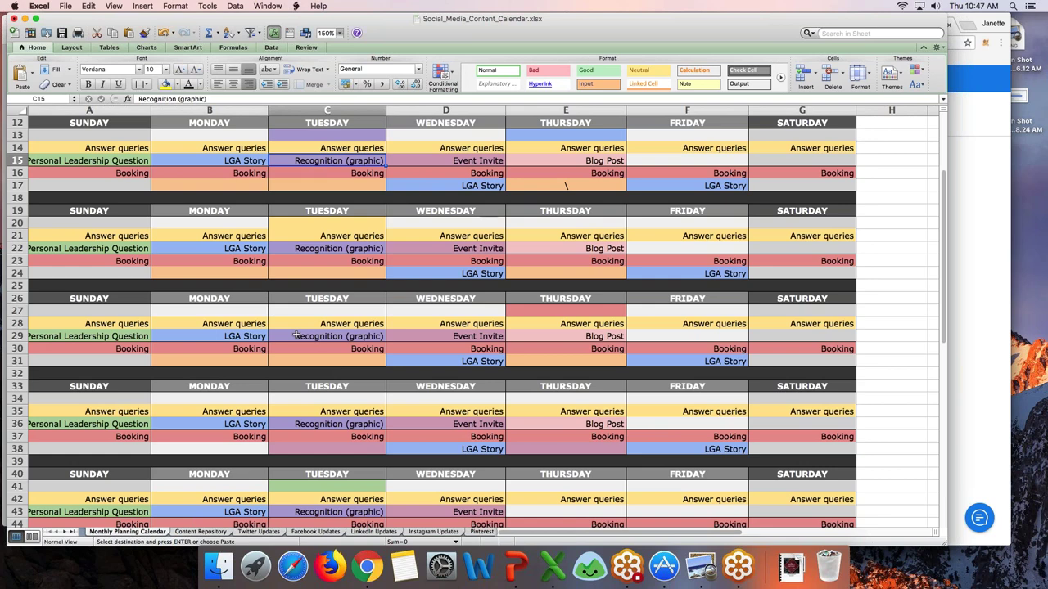
pyautogui.scroll(5, 302, 332)
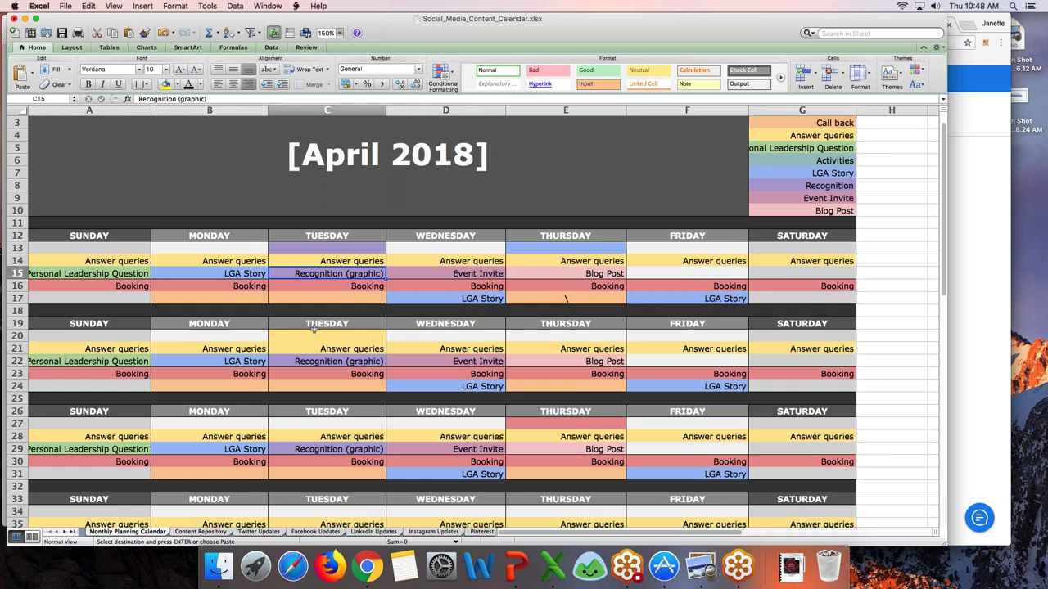
pyautogui.click(806, 126)
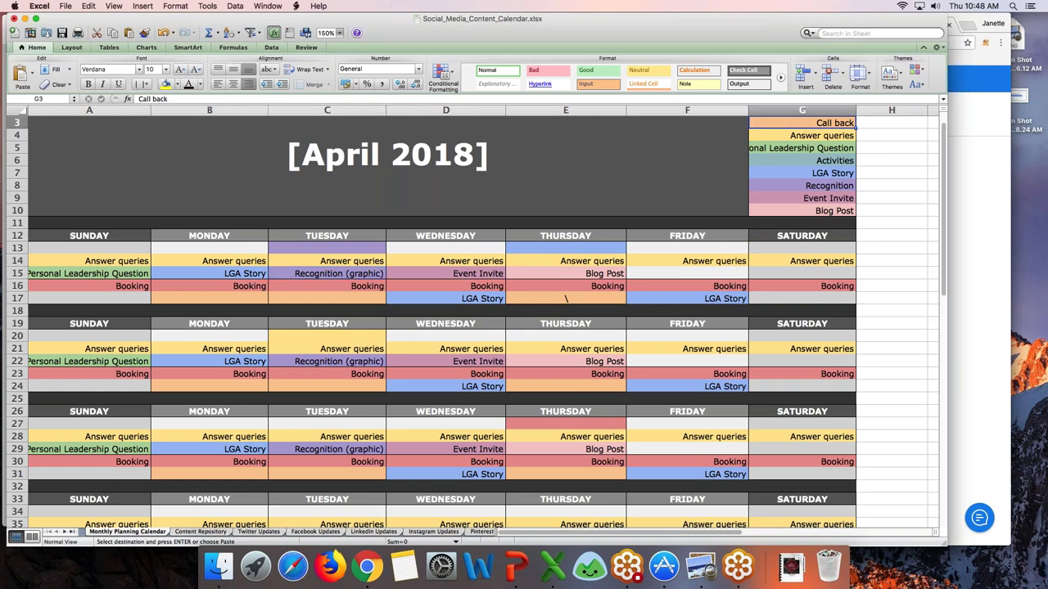
pyautogui.write('Discussion')
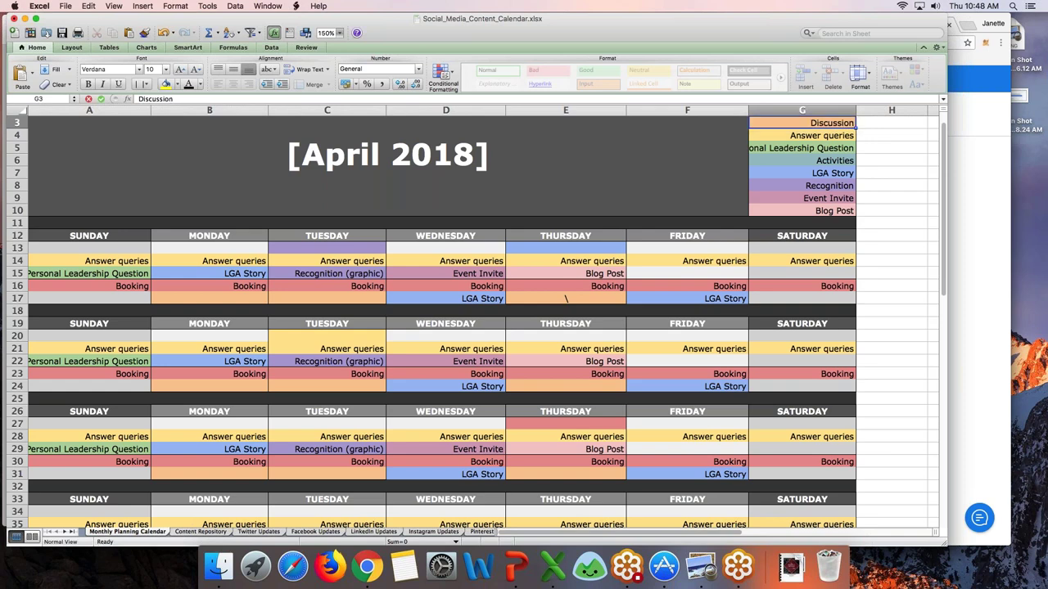
pyautogui.press('Return')
pyautogui.press('Up')
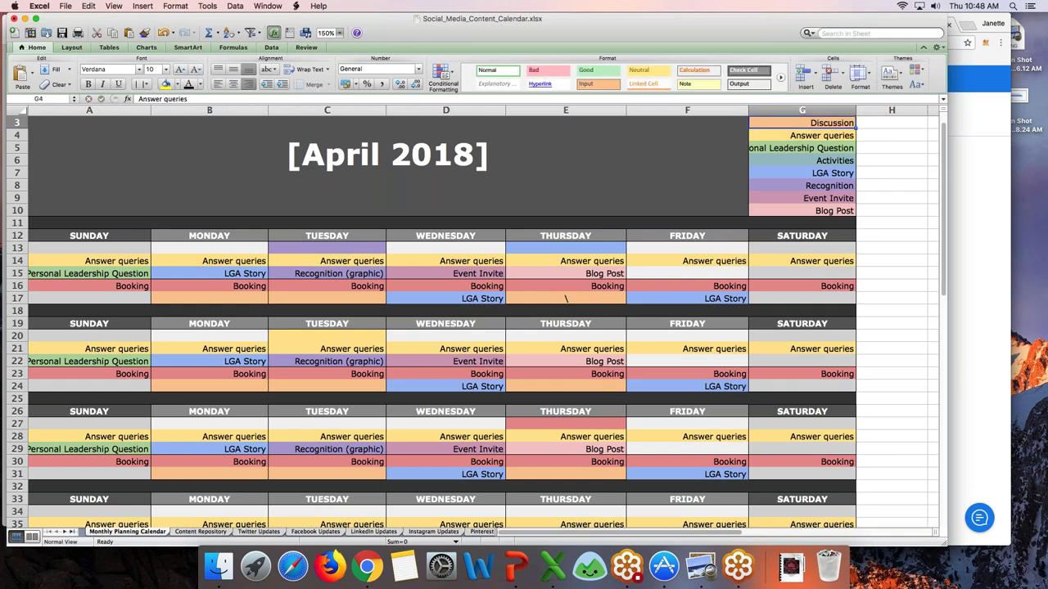
# Step: Copy the Discussion legend cell into the first week's Tuesday and Thursday slots, C17 and E17
pyautogui.press('super+c')
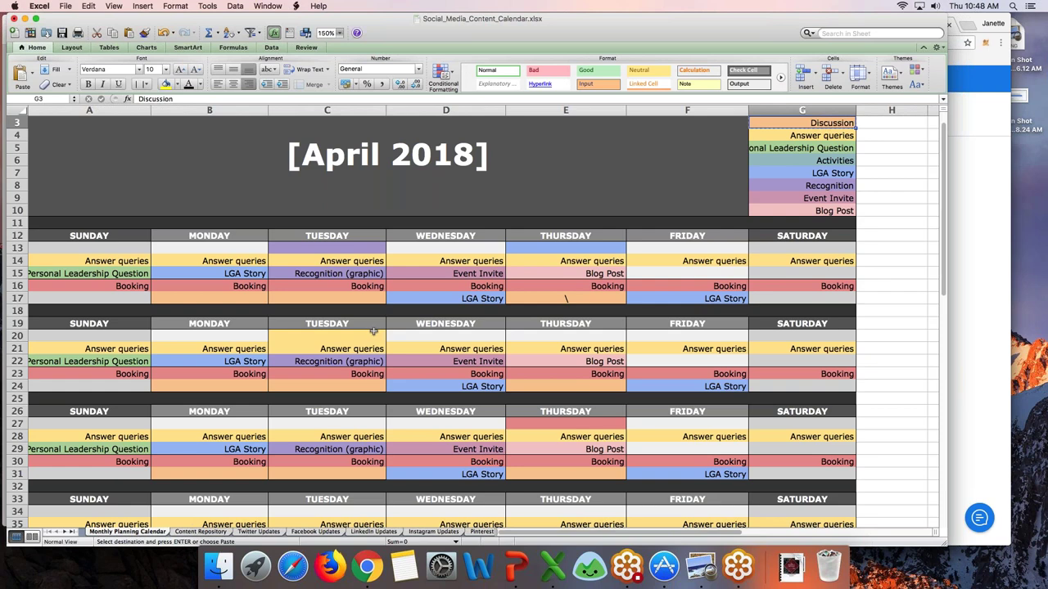
pyautogui.click(321, 300)
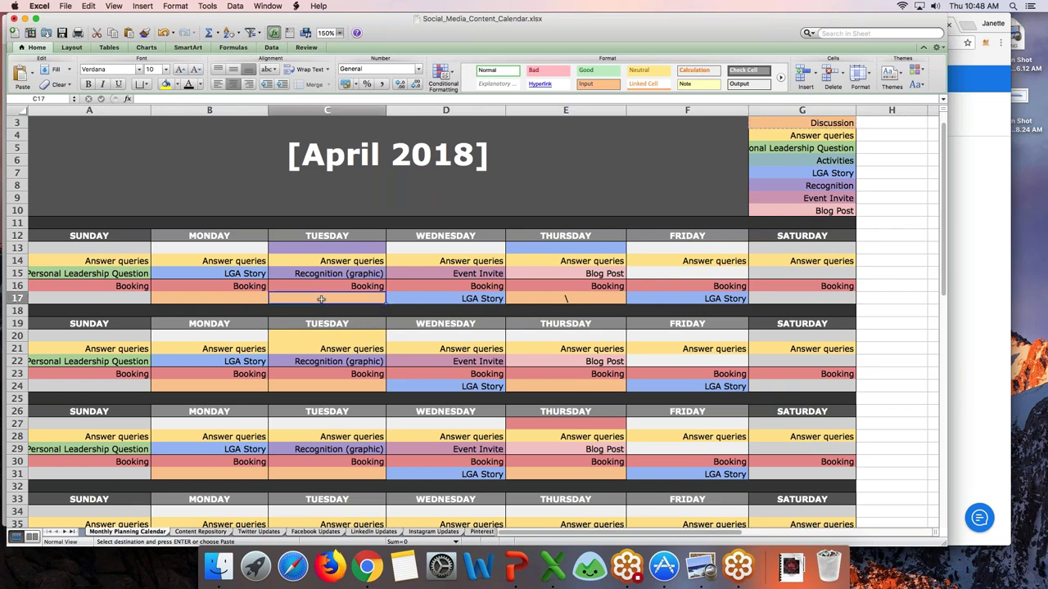
pyautogui.press('super+v')
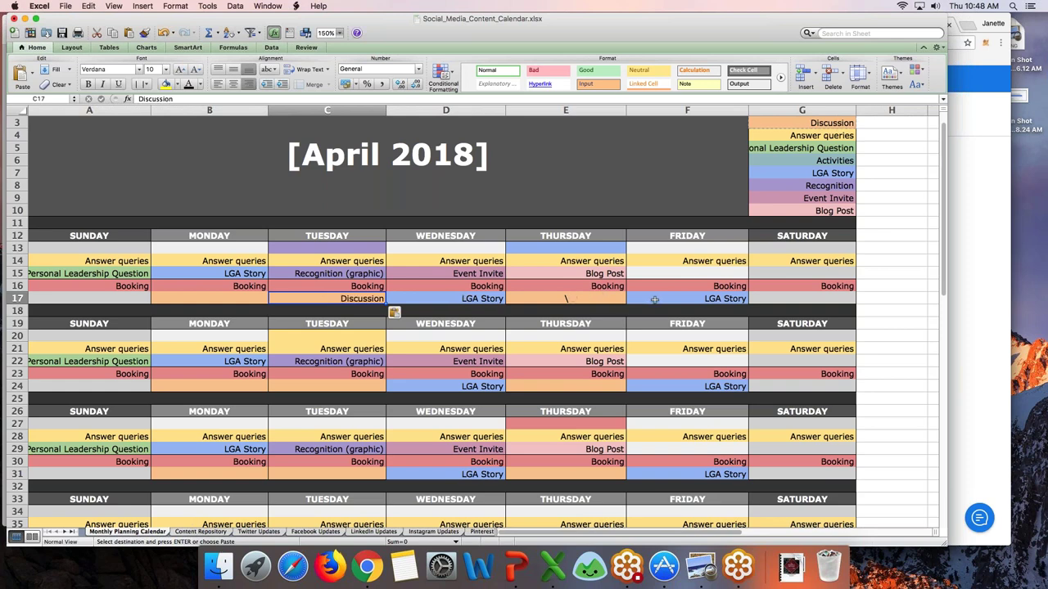
pyautogui.click(581, 297)
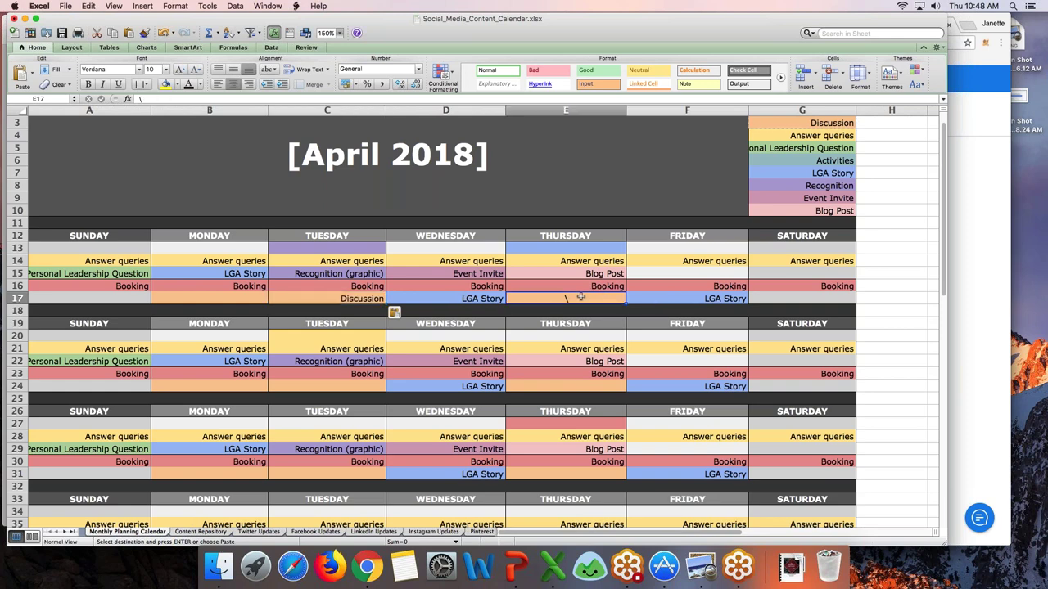
pyautogui.press('super+v')
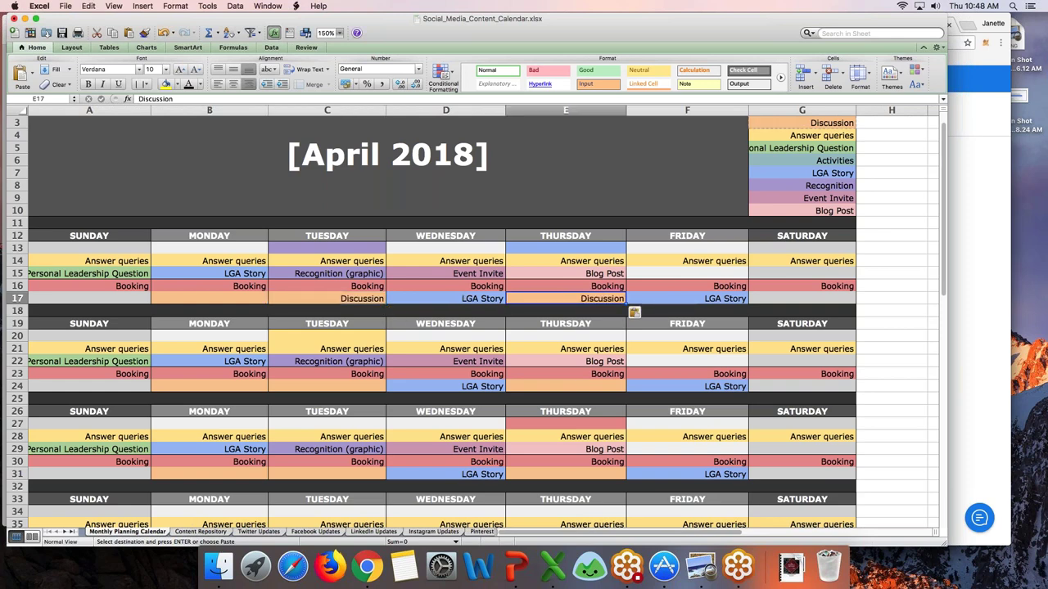
# Step: Paste the copied Discussion cell into the second week's Tuesday and Thursday slots, C24 and E24
pyautogui.click(201, 385)
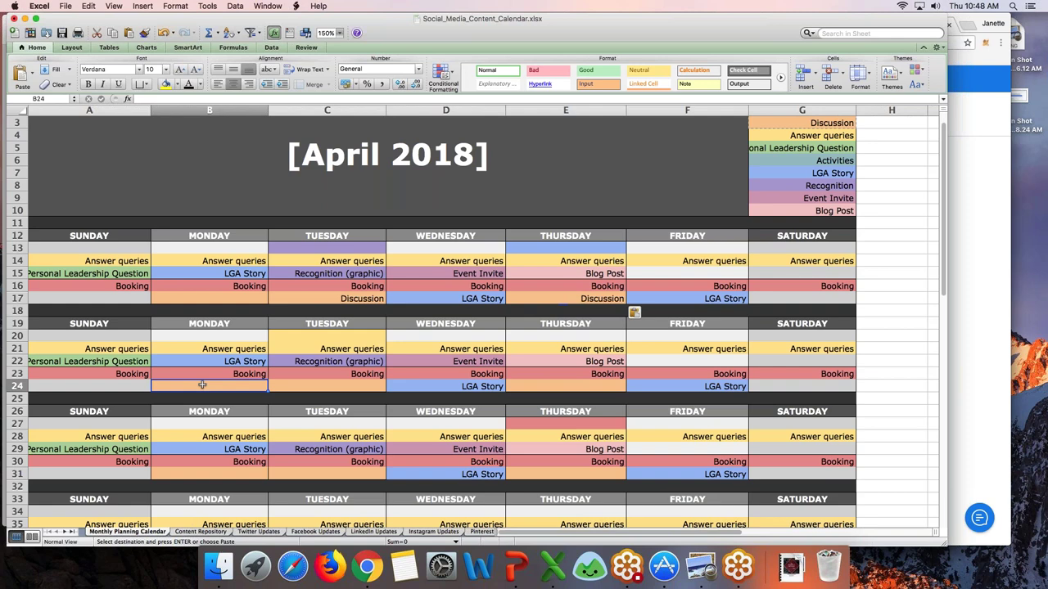
pyautogui.click(328, 386)
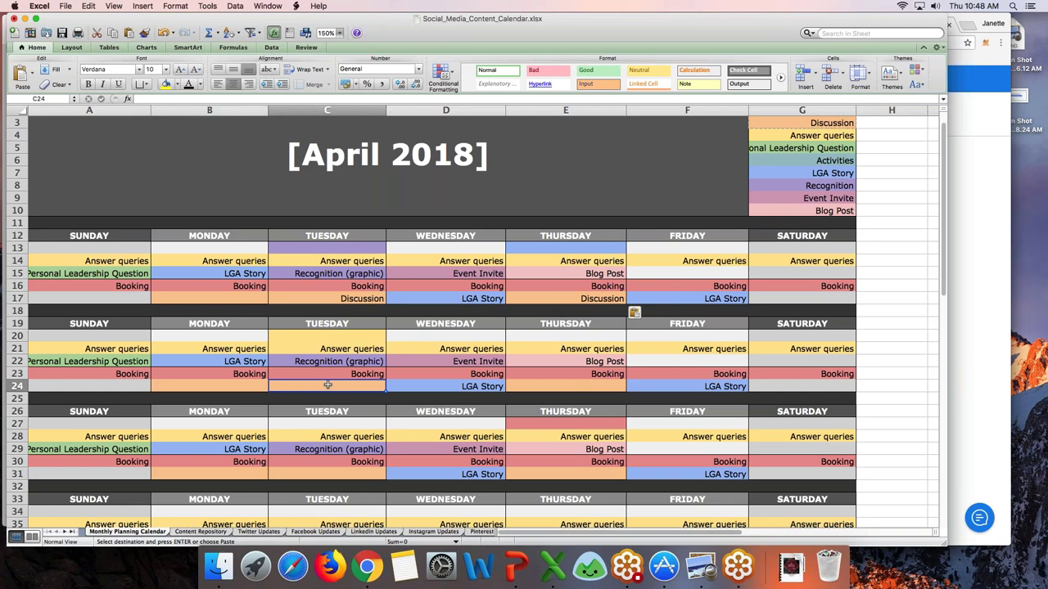
pyautogui.press('super+v')
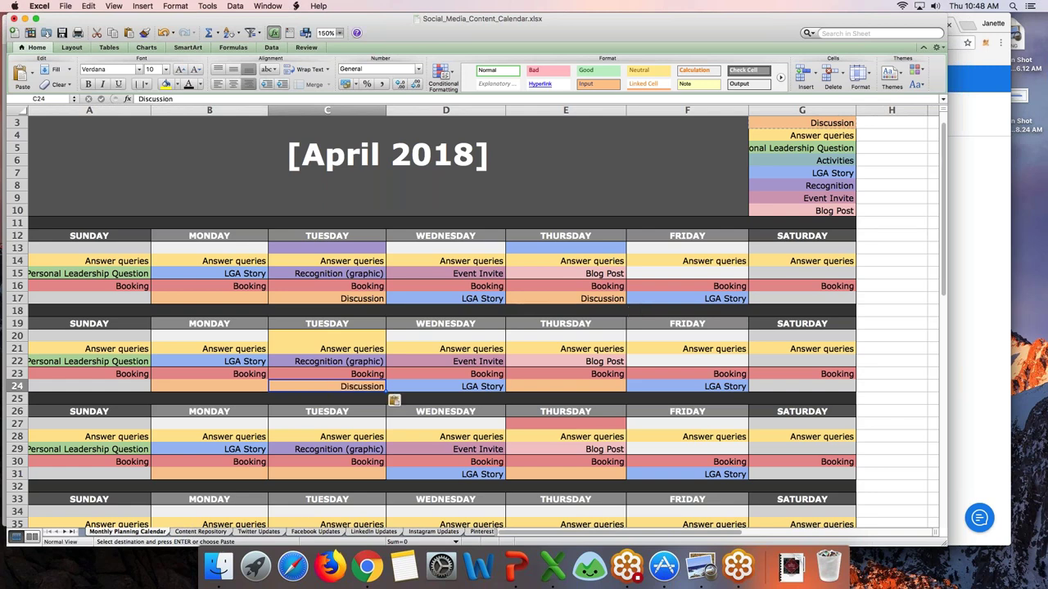
pyautogui.click(561, 386)
pyautogui.press('super+v')
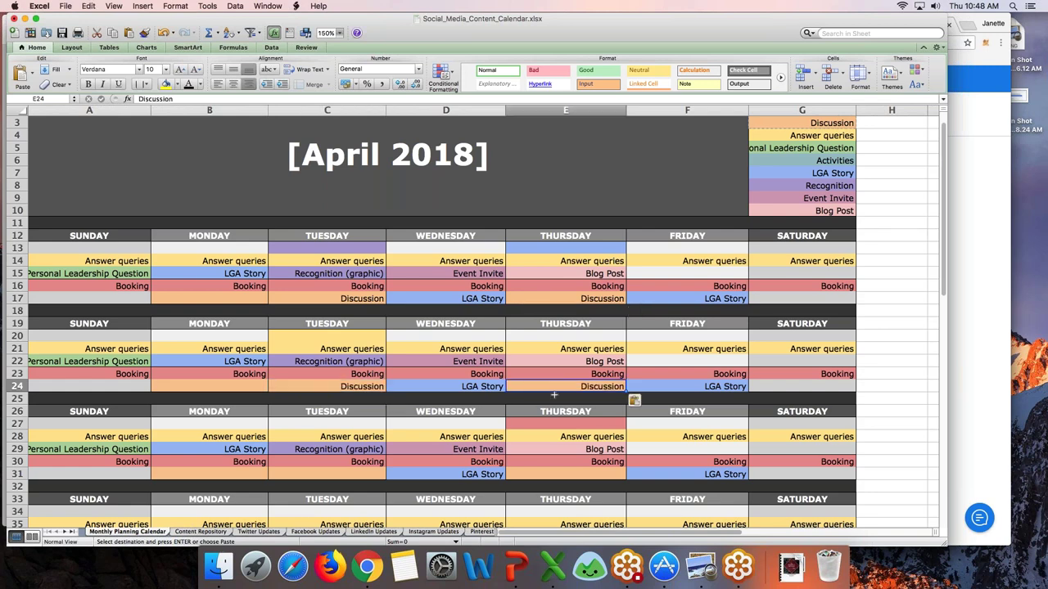
# Step: Paste the Discussion cell into the third week's Tuesday and Thursday slots, C31 and E31
pyautogui.click(313, 472)
pyautogui.press('super+v')
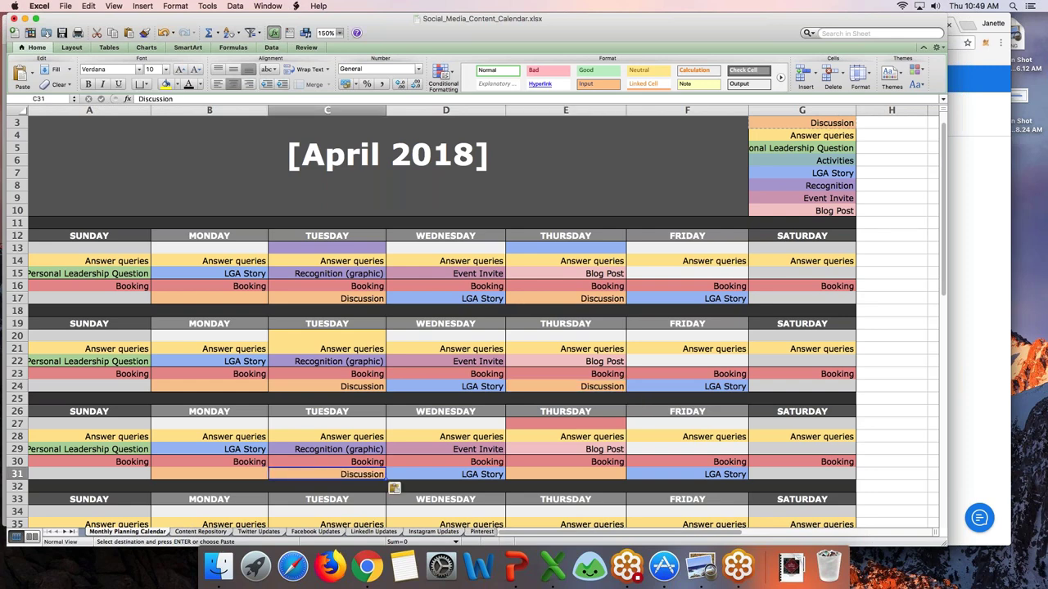
pyautogui.click(572, 475)
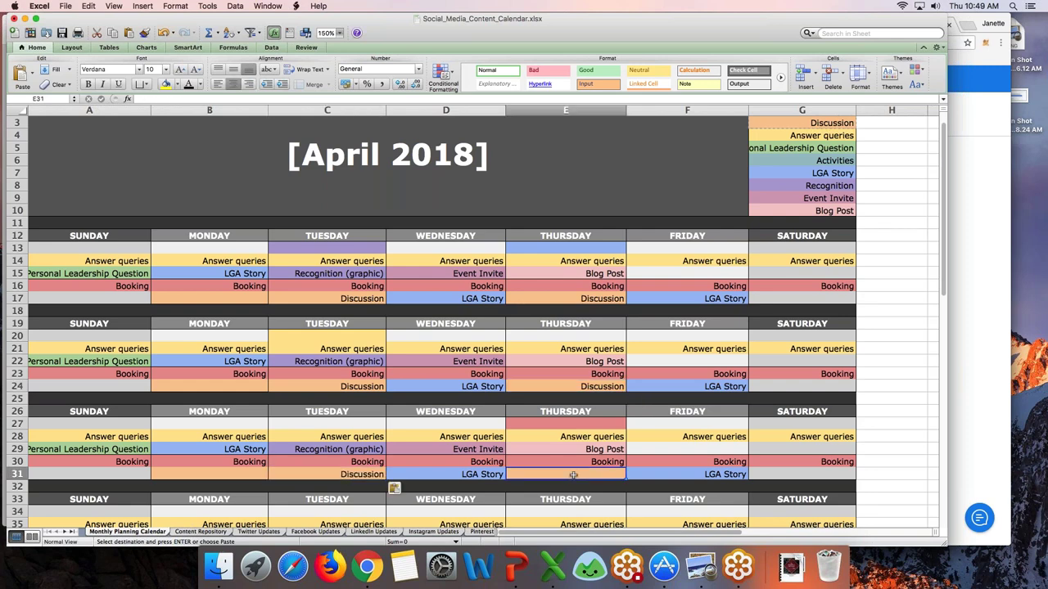
pyautogui.press('super+v')
# Step: Paste the Discussion cell into the fourth week's Thursday and Tuesday slots, E38 and C38
pyautogui.press('Down')
pyautogui.press('Down')
pyautogui.press('Down')
pyautogui.press('Down')
pyautogui.press('Down')
pyautogui.press('Down')
pyautogui.press('Down')
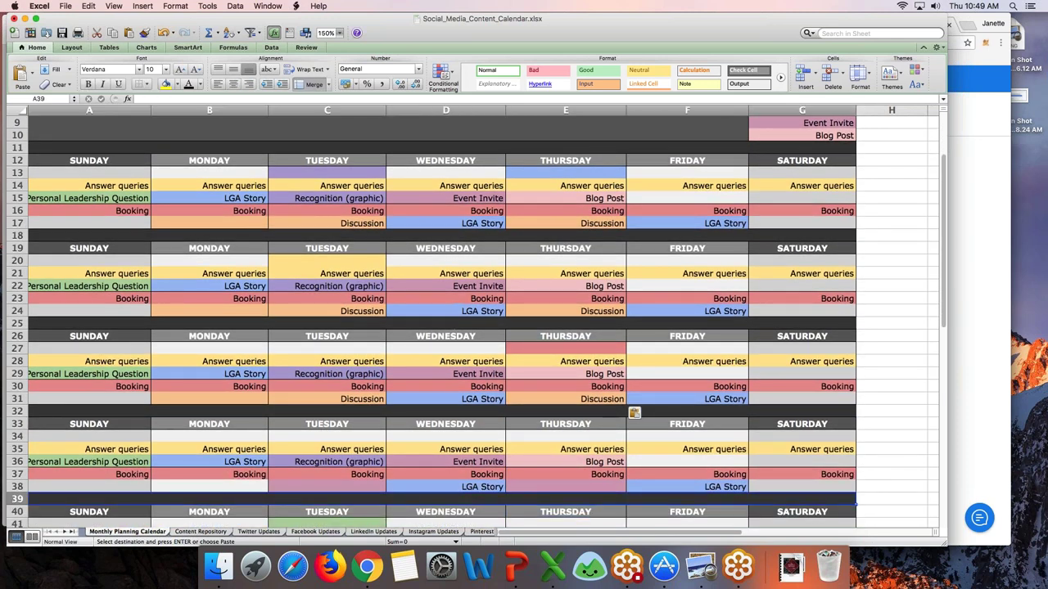
pyautogui.press('super+v')
pyautogui.press('Left')
pyautogui.press('Left')
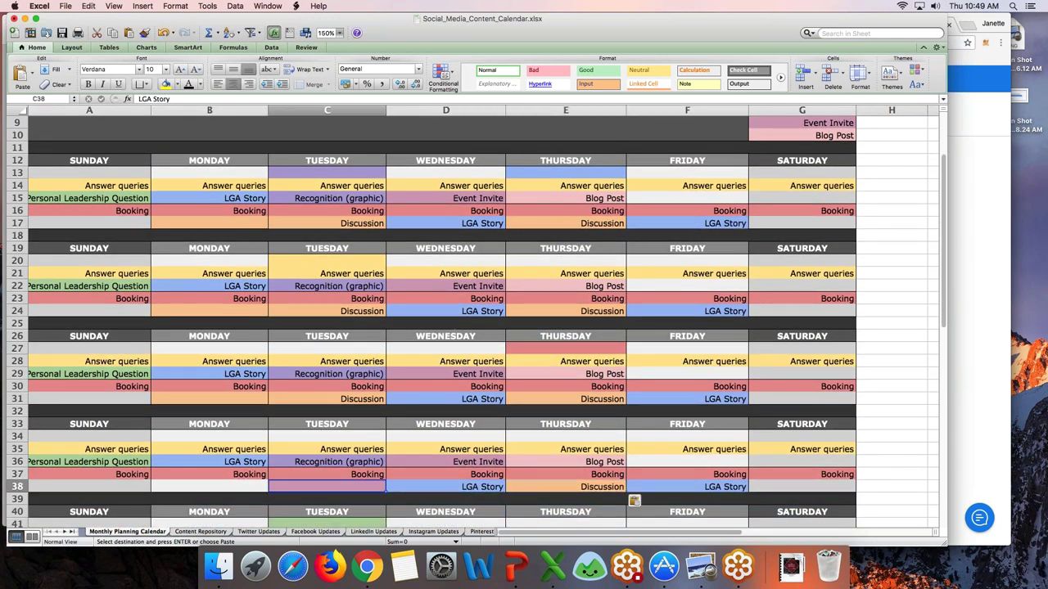
pyautogui.press('super+v')
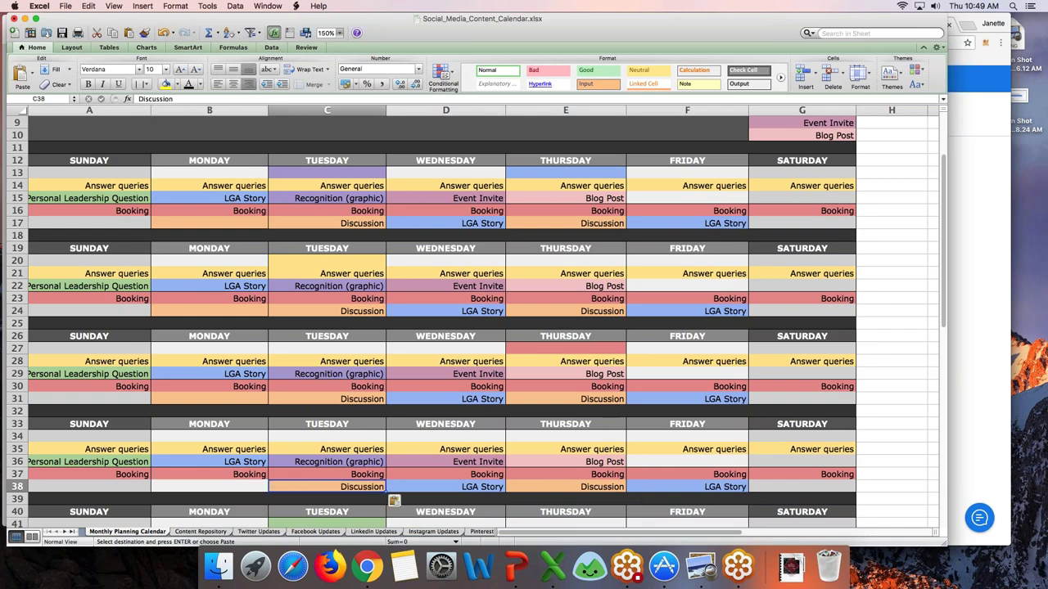
# Step: Paste the Discussion cell into the fifth week's Tuesday and Thursday slots, C45 and E45
pyautogui.press('Down')
pyautogui.press('Down')
pyautogui.press('Down')
pyautogui.press('Down')
pyautogui.press('Down')
pyautogui.press('Down')
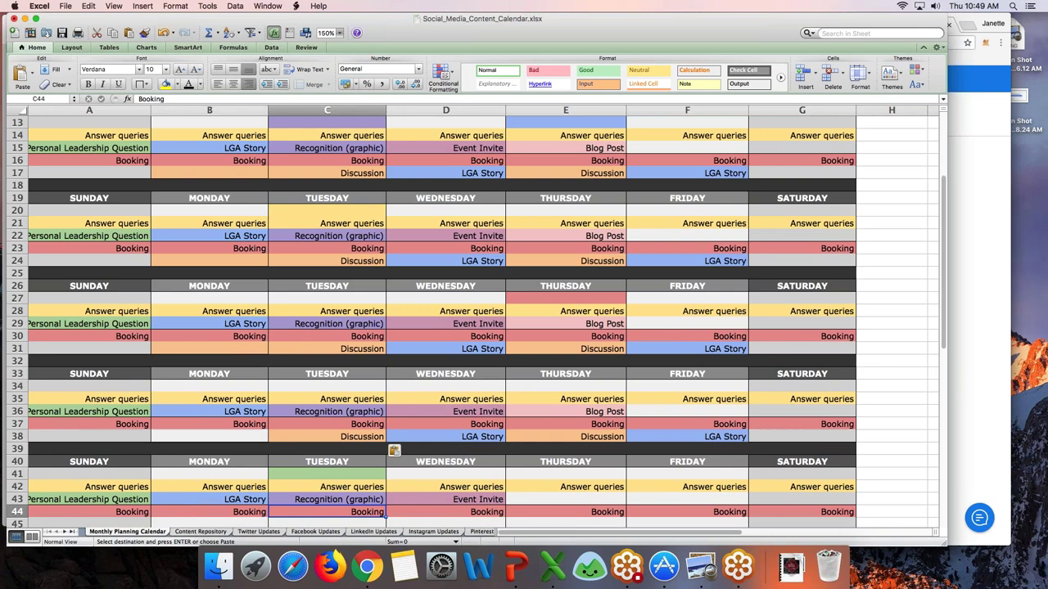
pyautogui.press('Down')
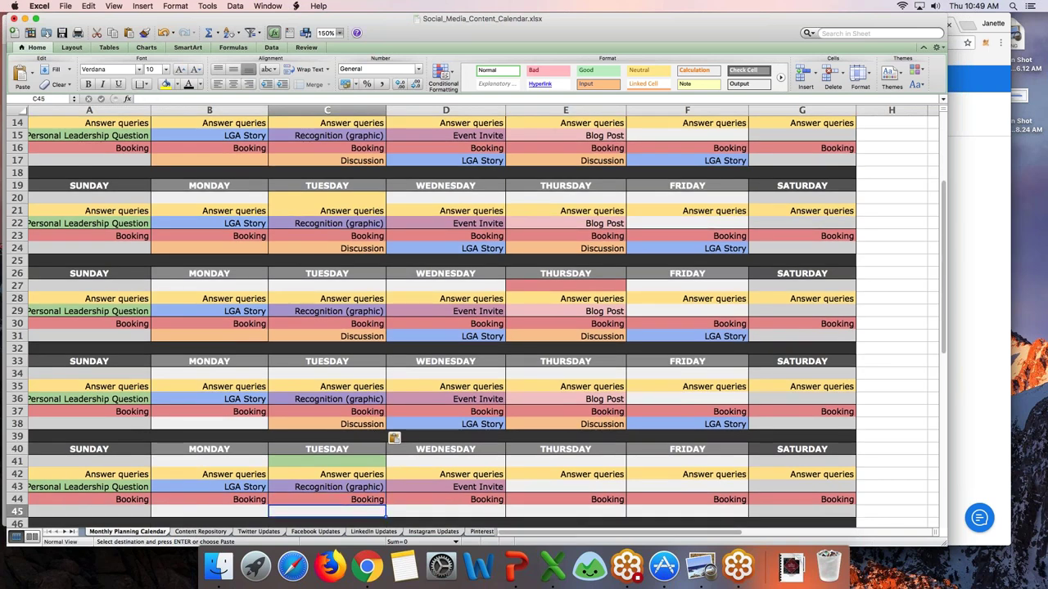
pyautogui.press('super+v')
pyautogui.press('Right')
pyautogui.press('Right')
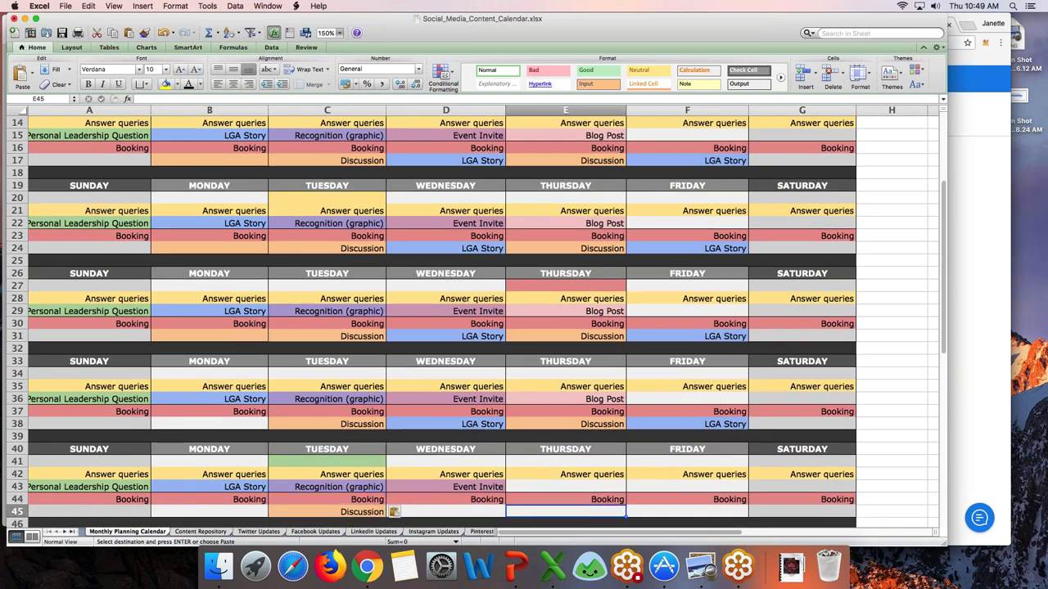
pyautogui.press('super+v')
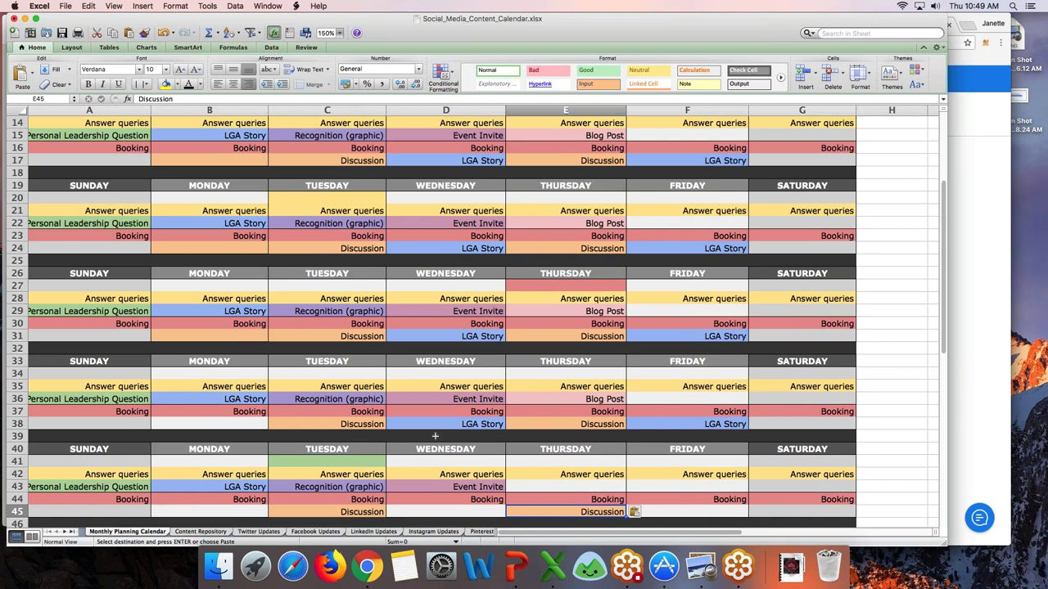
# Step: Copy the fourth Wednesday's LGA Story cell, D38, into the fifth Wednesday's slot, D45
pyautogui.click(434, 420)
pyautogui.press('super+c')
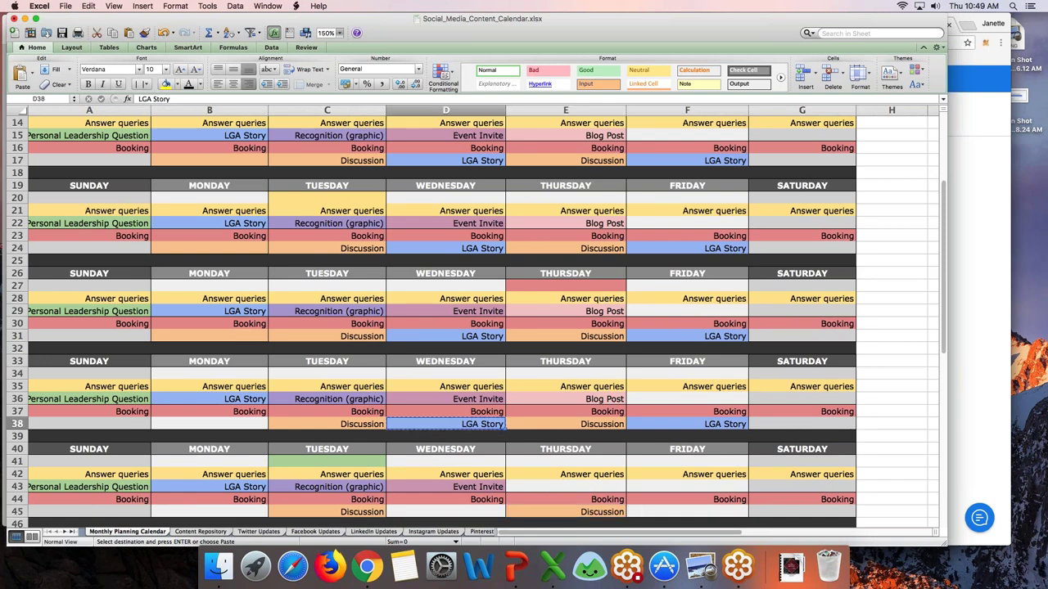
pyautogui.press('Down')
pyautogui.press('Down')
pyautogui.press('Down')
pyautogui.press('Down')
pyautogui.press('Down')
pyautogui.press('Down')
pyautogui.press('Down')
pyautogui.press('super+v')
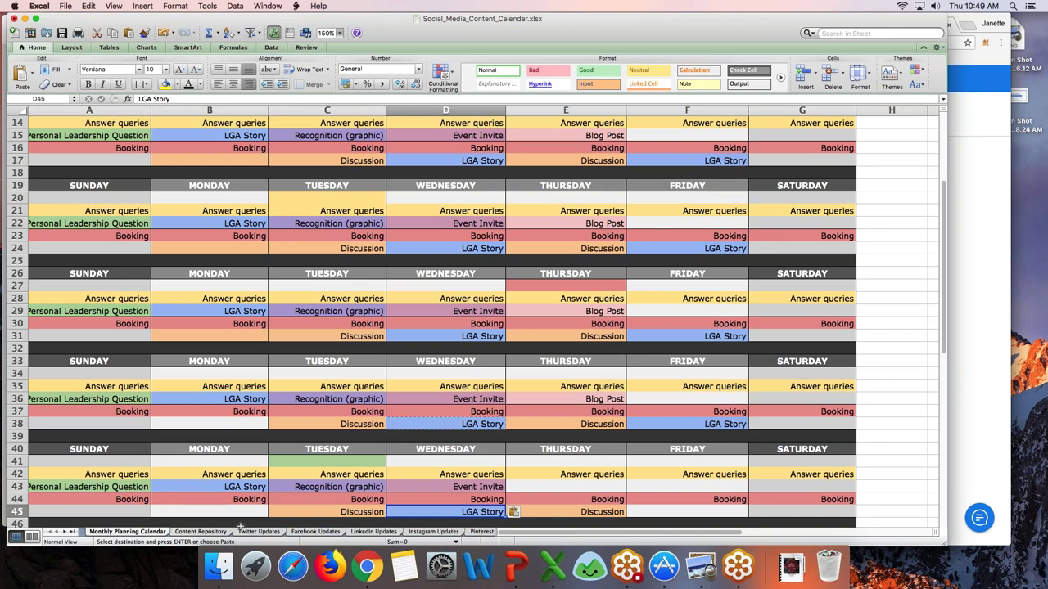
# Step: On the Content Repository sheet, add "Discussion" as a new content type in A9
pyautogui.click(205, 532)
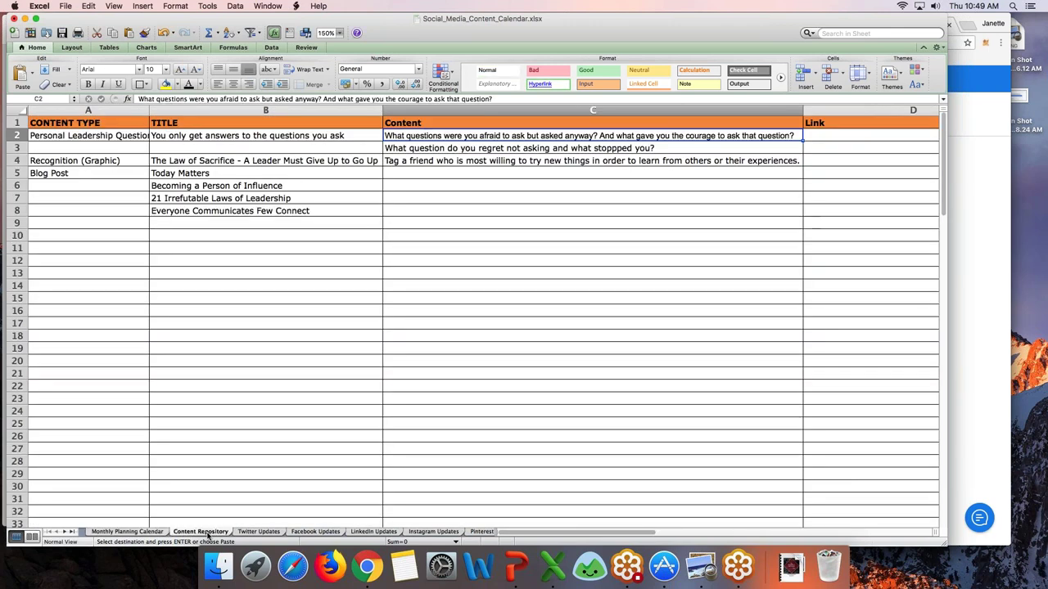
pyautogui.click(86, 223)
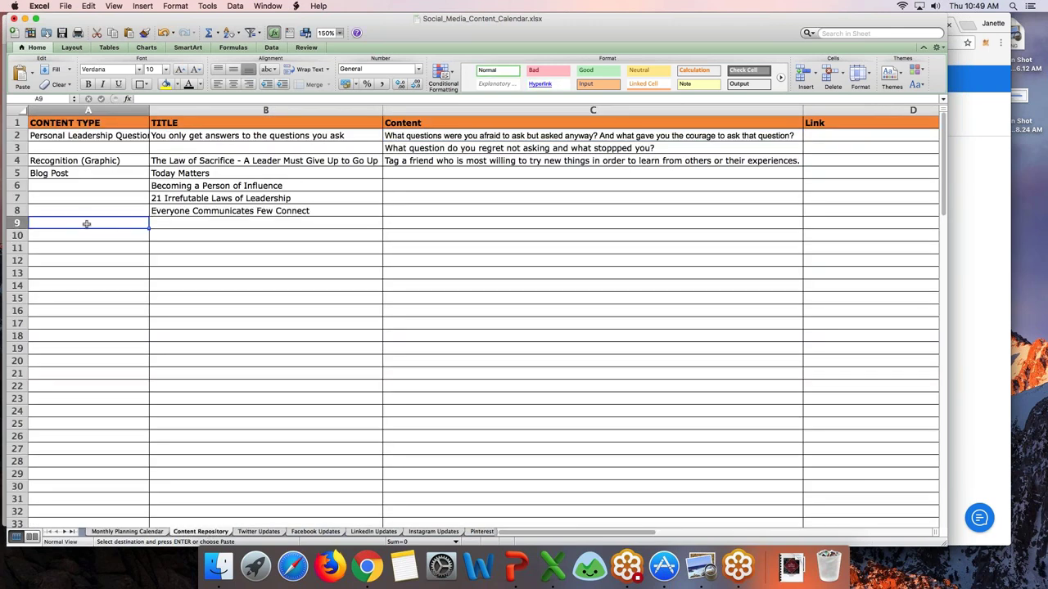
pyautogui.write('Discussion')
pyautogui.press('Return')
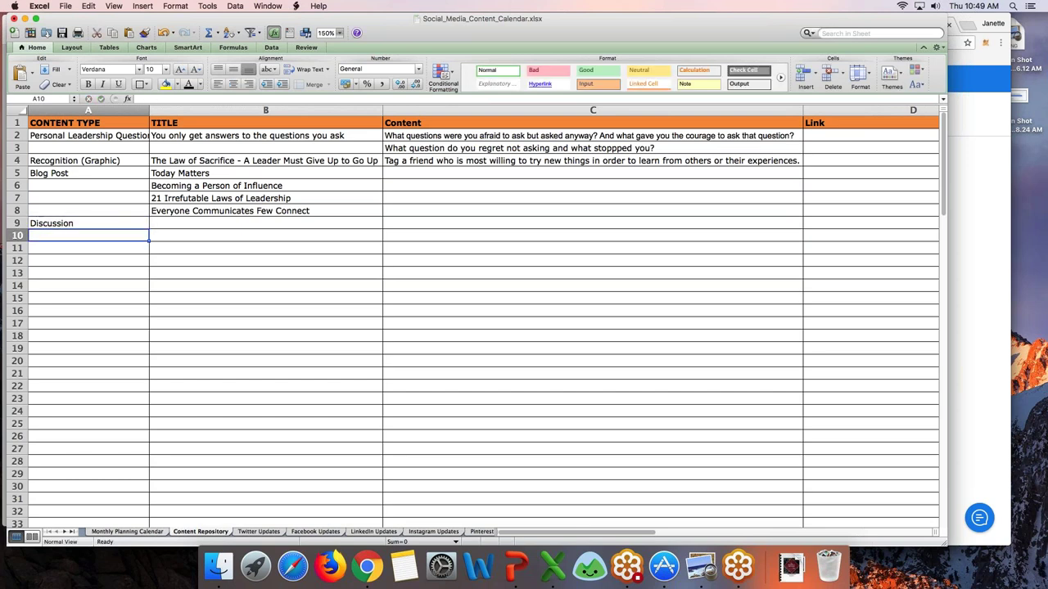
# Step: Enter the title "Anyone can steeer the ship but takes a leader to chart the course." in B9 and widen column B to fit it
pyautogui.press('Up')
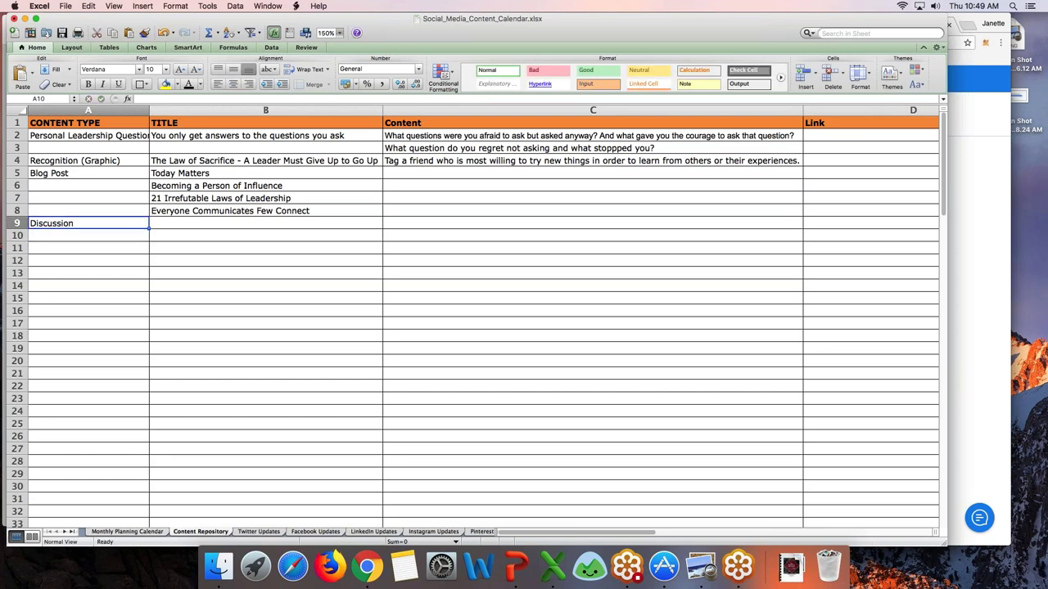
pyautogui.press('Right')
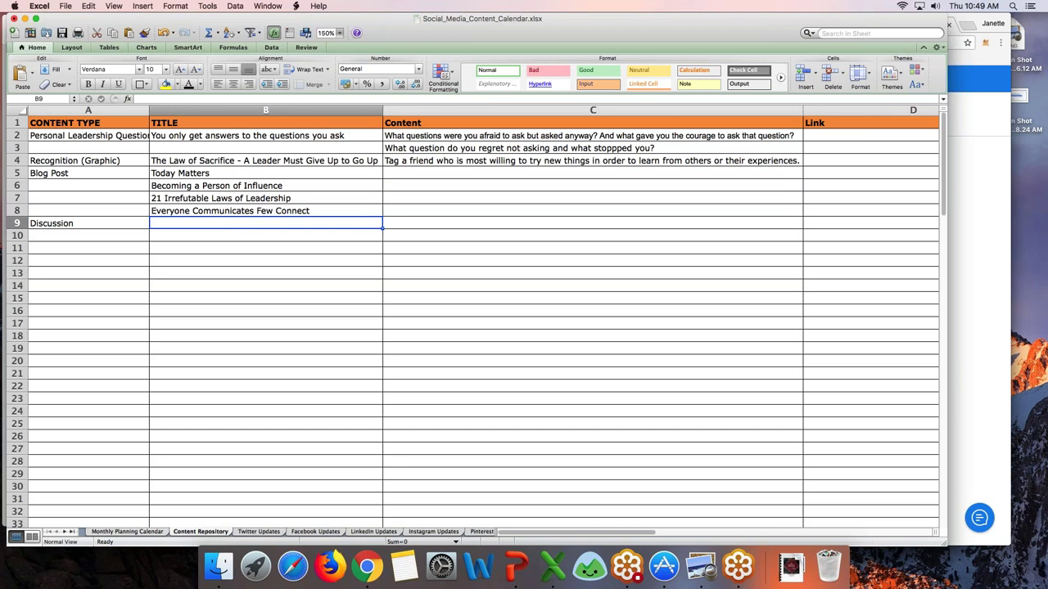
pyautogui.write('The')
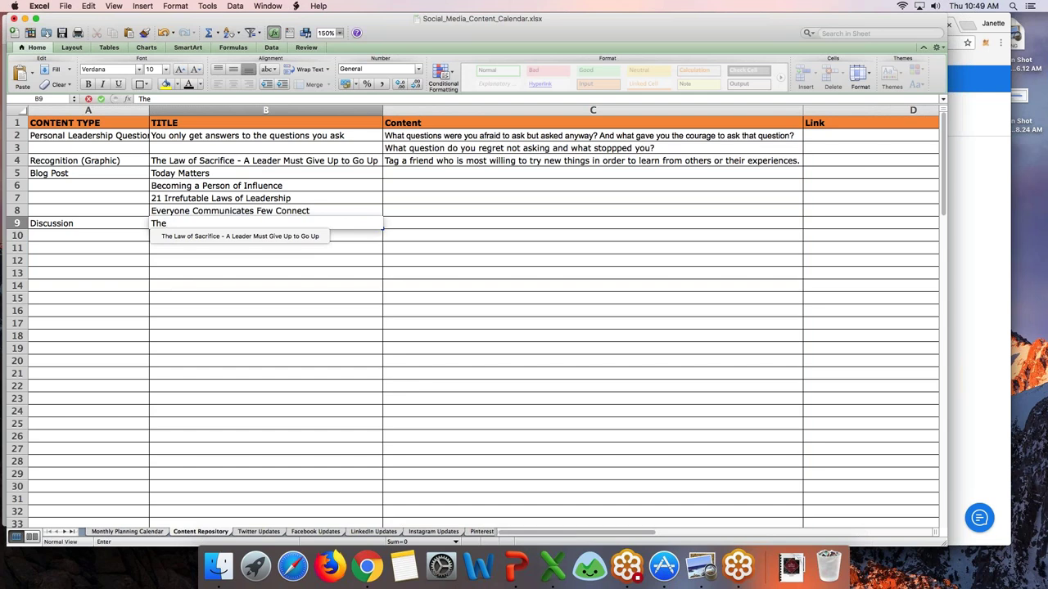
pyautogui.press('BackSpace')
pyautogui.press('BackSpace')
pyautogui.press('BackSpace')
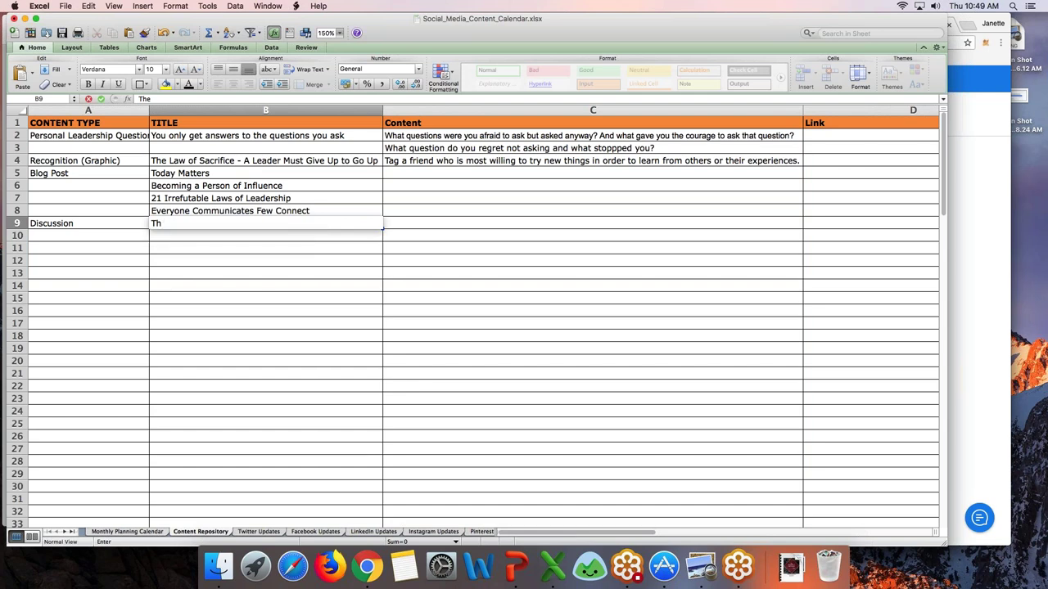
pyautogui.write('Anyone can steeer t')
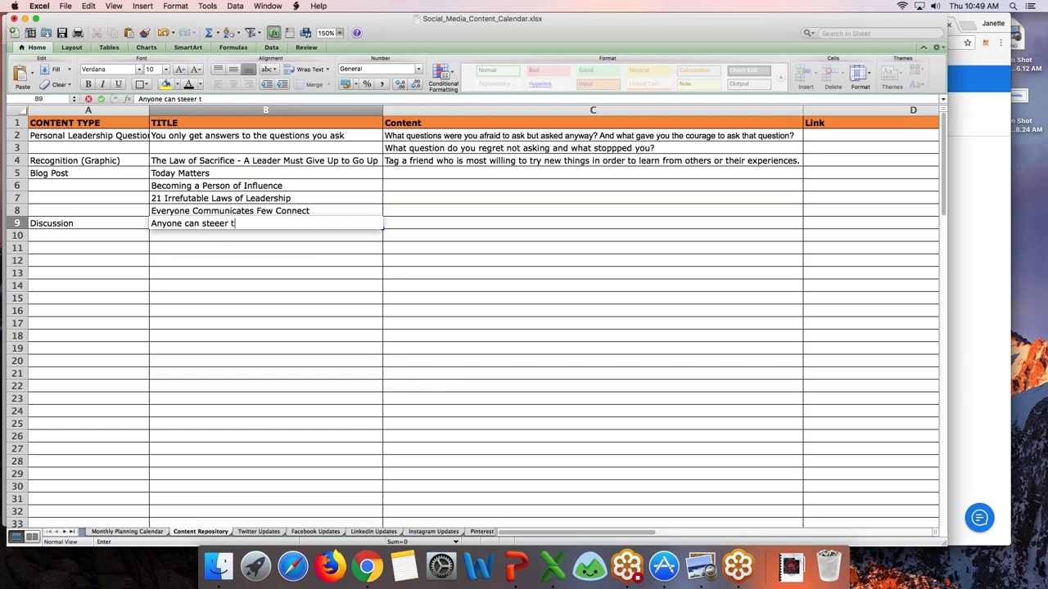
pyautogui.write('he ship but takes a leader to chart the course.')
pyautogui.press('Return')
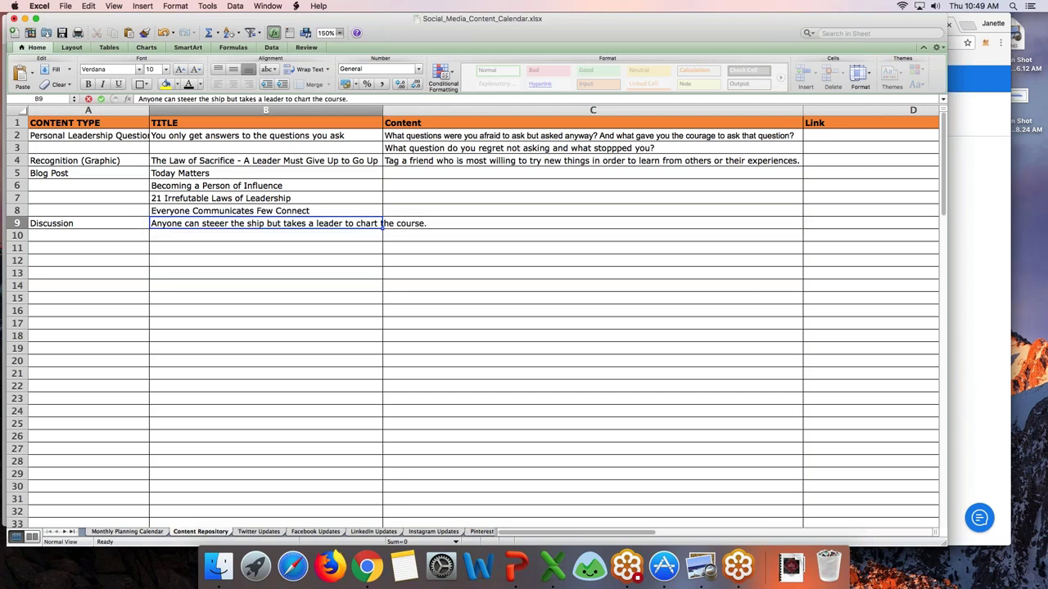
pyautogui.moveTo(382, 110); pyautogui.dragTo(426, 111)
pyautogui.moveTo(436, 112); pyautogui.dragTo(435, 112)
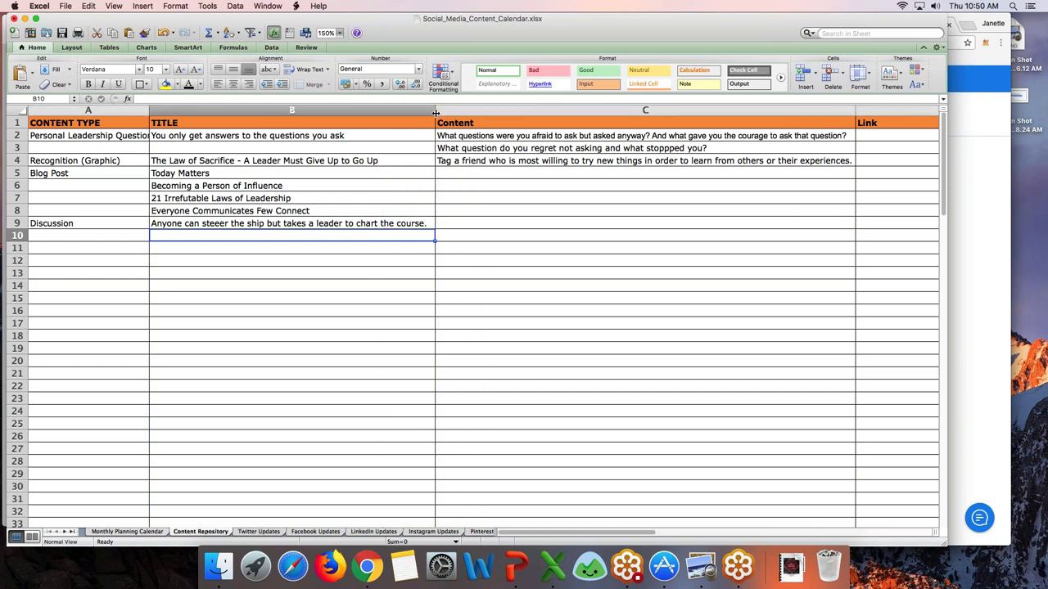
# Step: Enter "What new challenges do you think your group will face in the next 3 to 6 months." as the Discussion content in C9
pyautogui.press('Right')
pyautogui.press('Up')
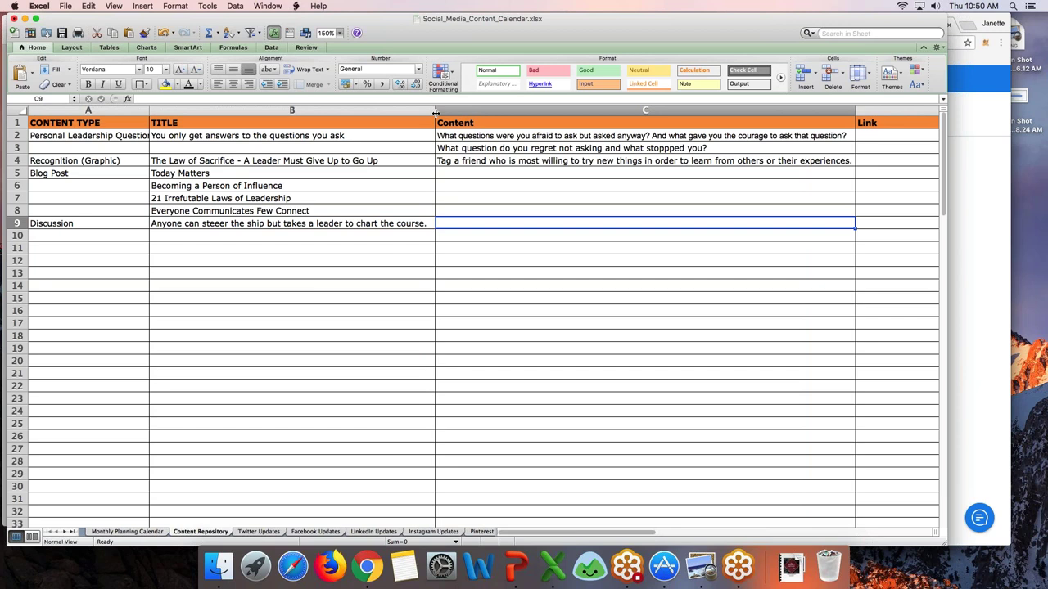
pyautogui.write('What new challenges do you think your group')
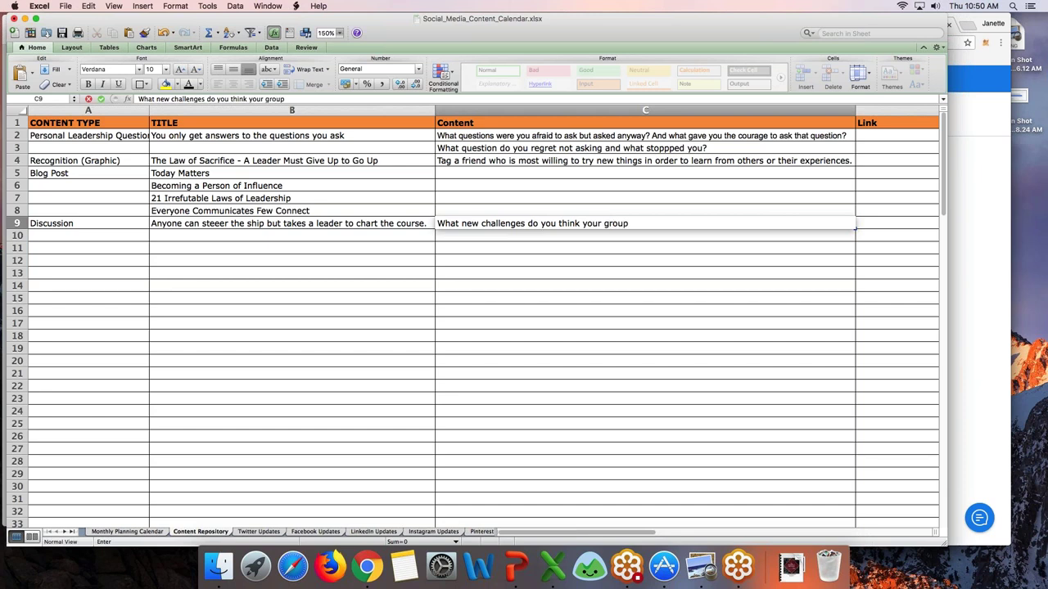
pyautogui.write(' wi')
pyautogui.press('BackSpace')
pyautogui.press('BackSpace')
pyautogui.press('BackSpace')
pyautogui.press('BackSpace')
pyautogui.write('face in the next')
pyautogui.write(' 3 to 6 mon')
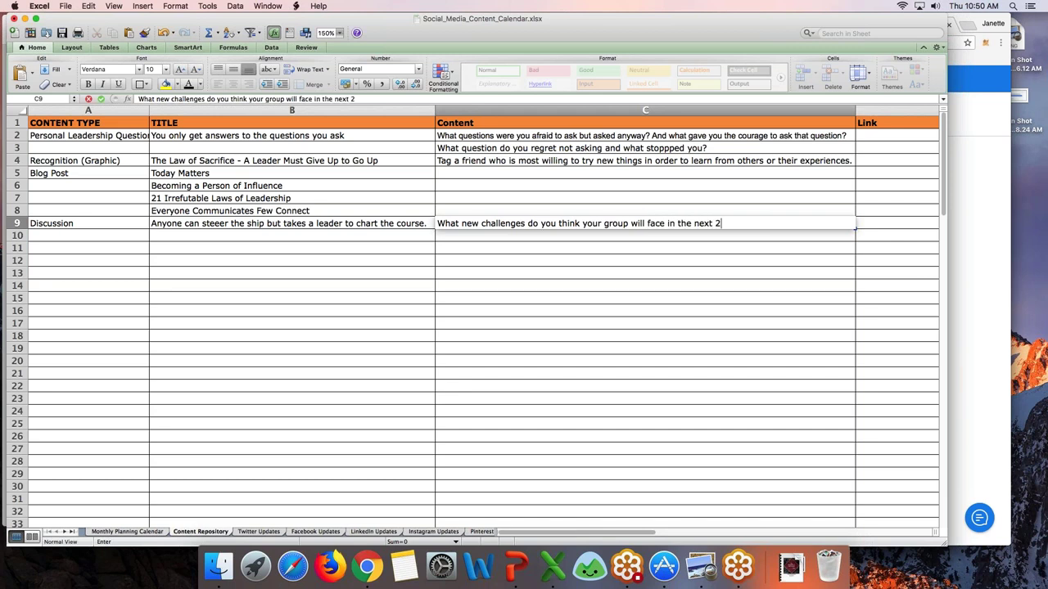
pyautogui.write('ths.')
pyautogui.press('Return')
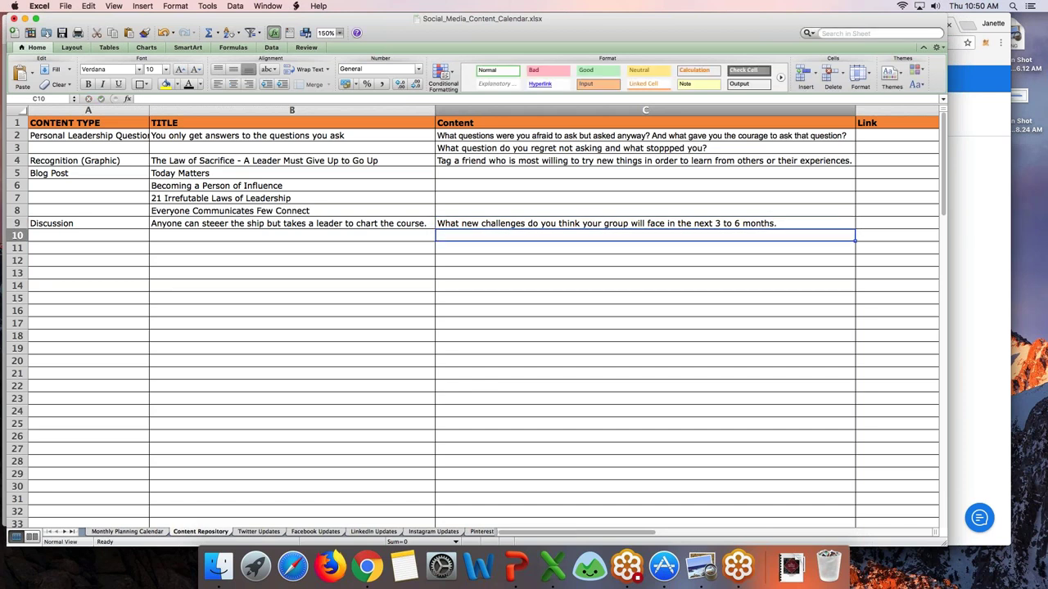
# Step: Replace the word "group" with "organization" in the Discussion question in C9
pyautogui.click(606, 223)
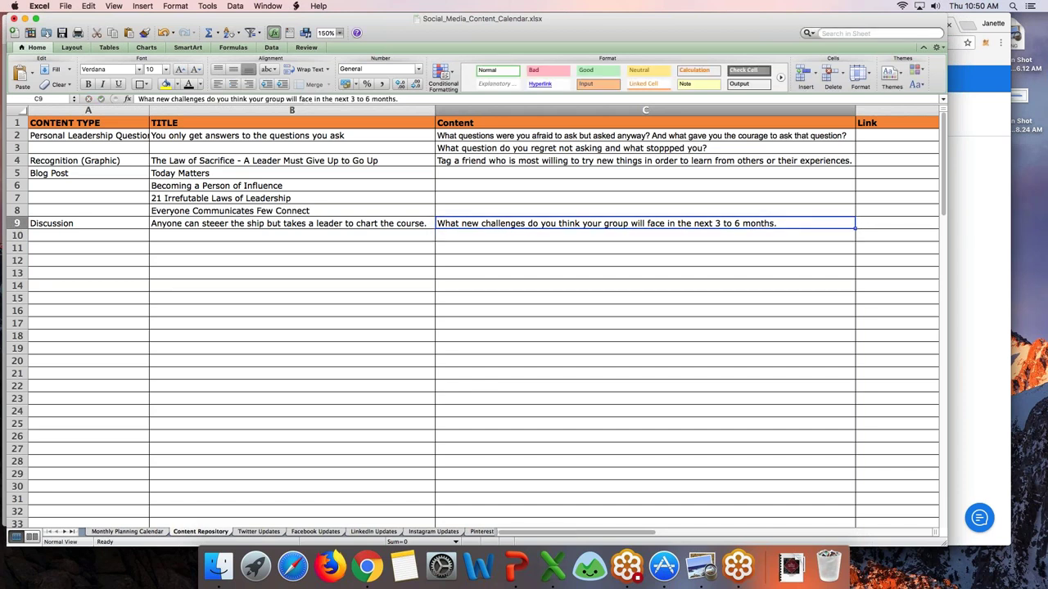
pyautogui.click(314, 102)
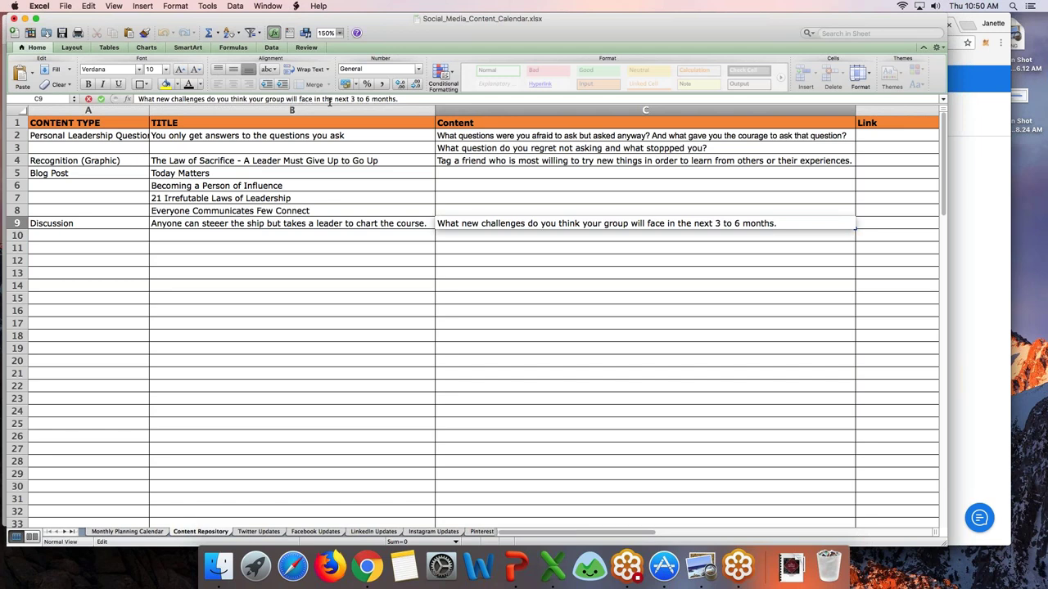
pyautogui.press('BackSpace')
pyautogui.press('BackSpace')
pyautogui.press('BackSpace')
pyautogui.press('BackSpace')
pyautogui.press('BackSpace')
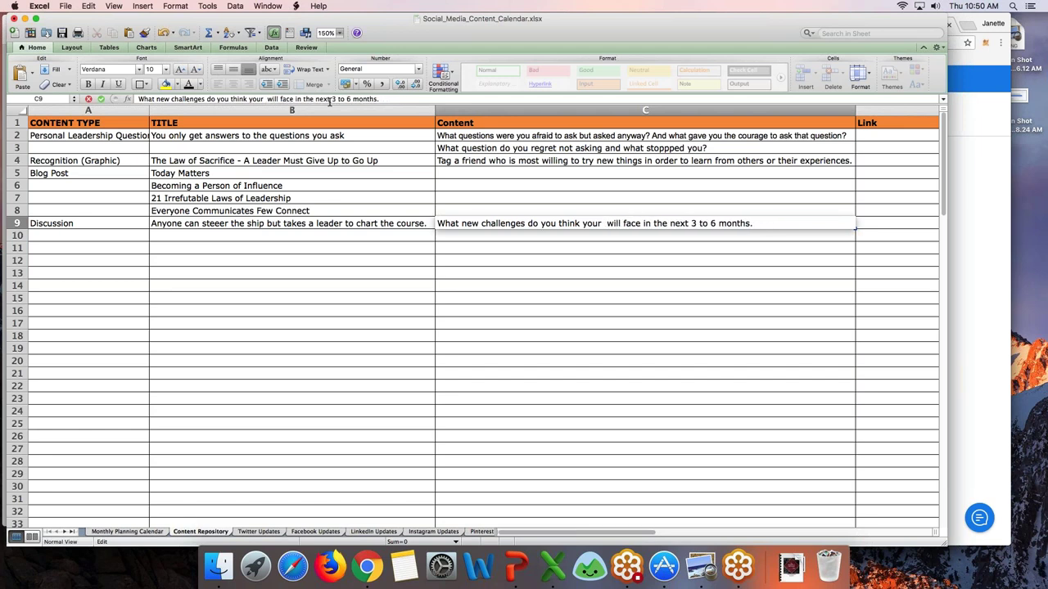
pyautogui.write('organization')
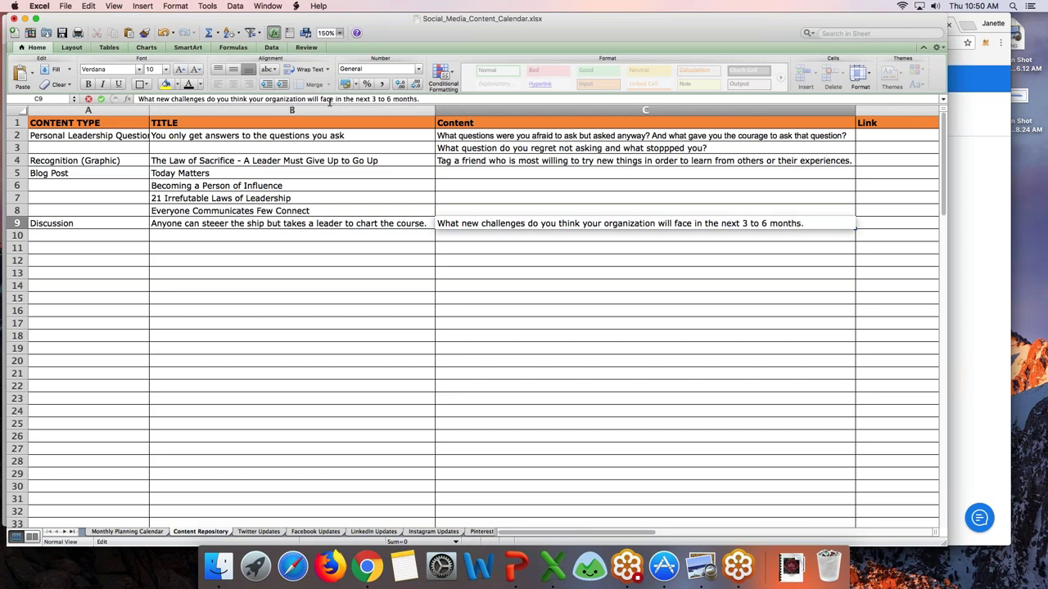
pyautogui.press('Return')
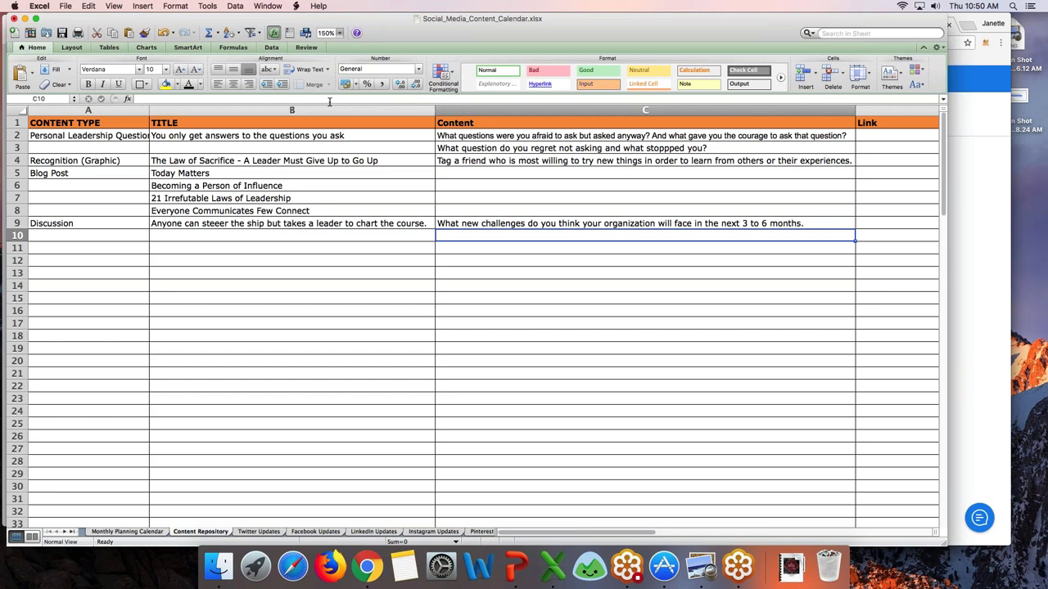
pyautogui.press('Up')
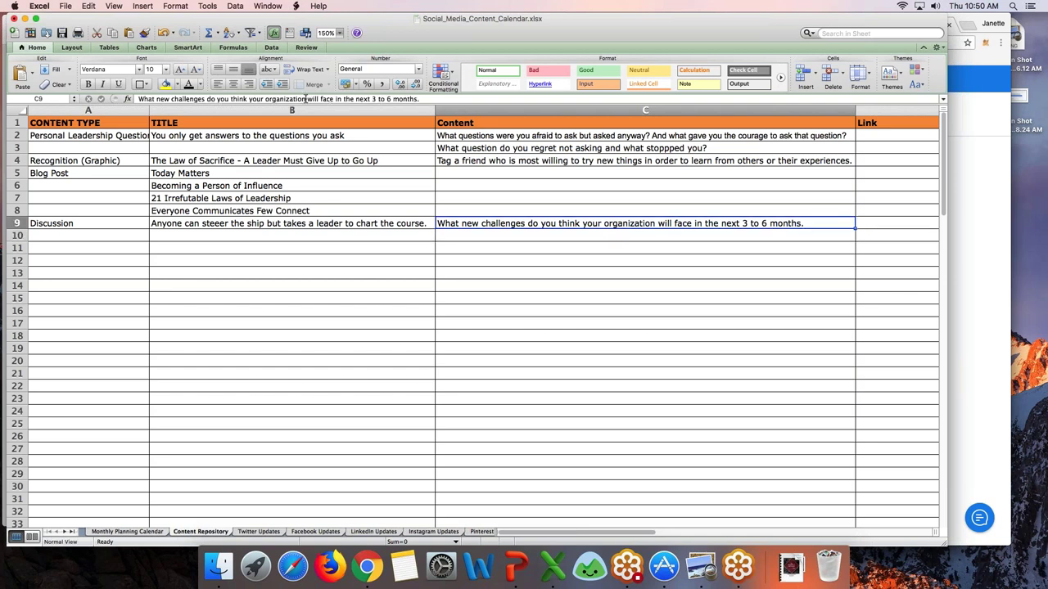
# Step: Replace the word "organization" with "business" in the Discussion question in C9
pyautogui.click(307, 99)
pyautogui.press('BackSpace')
pyautogui.press('BackSpace')
pyautogui.press('BackSpace')
pyautogui.press('BackSpace')
pyautogui.press('BackSpace')
pyautogui.press('BackSpace')
pyautogui.press('BackSpace')
pyautogui.press('BackSpace')
pyautogui.press('BackSpace')
pyautogui.press('BackSpace')
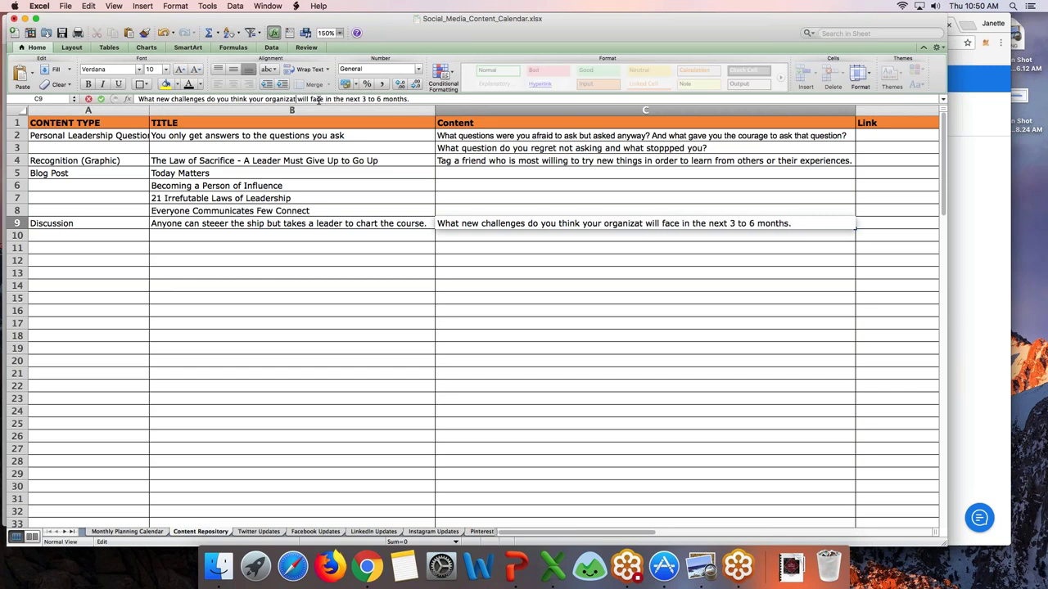
pyautogui.press('BackSpace')
pyautogui.press('BackSpace')
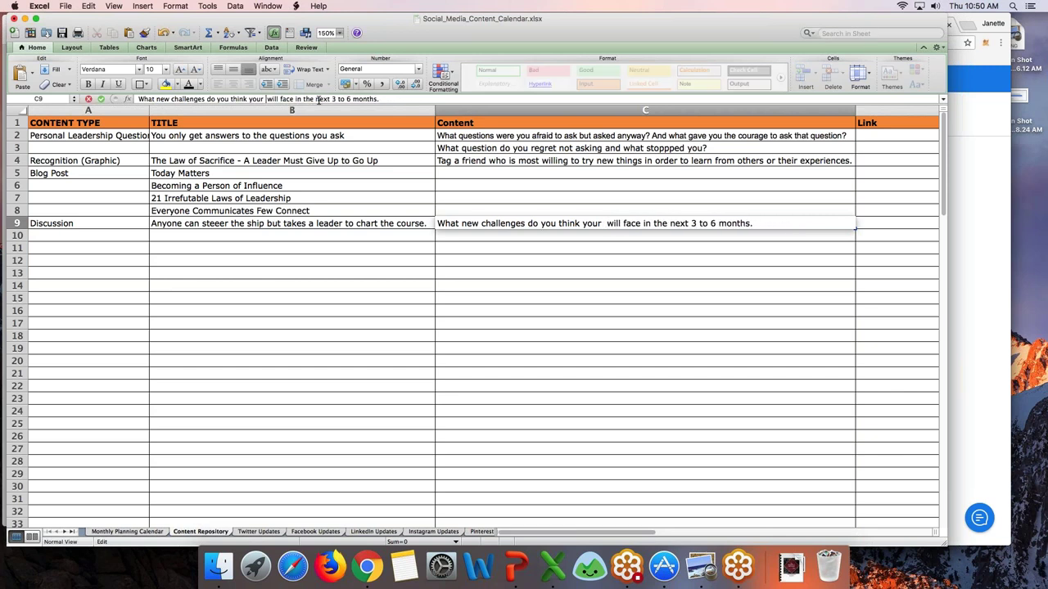
pyautogui.write('bu')
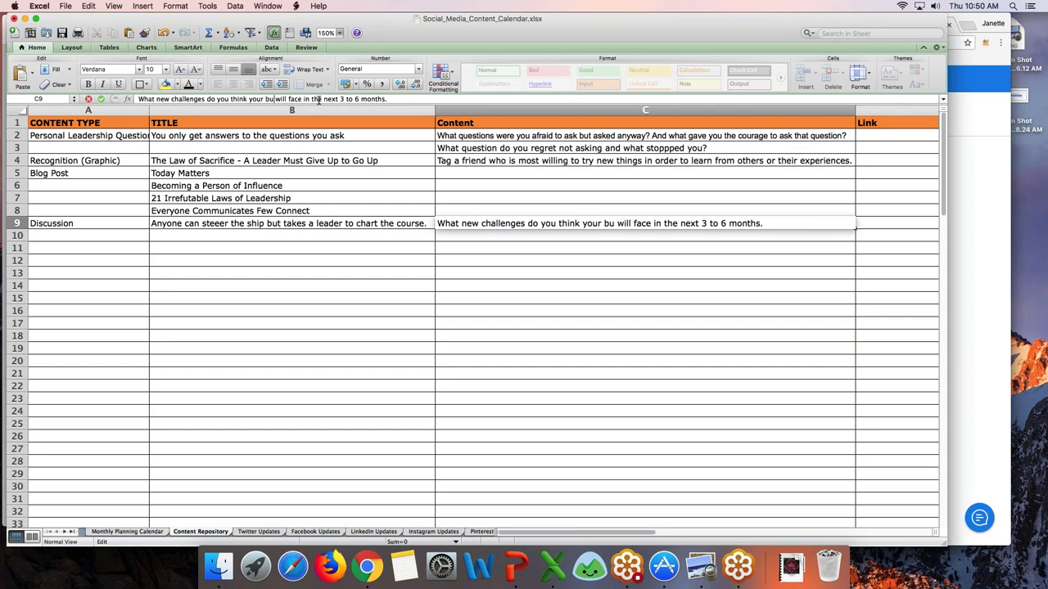
pyautogui.write('sin')
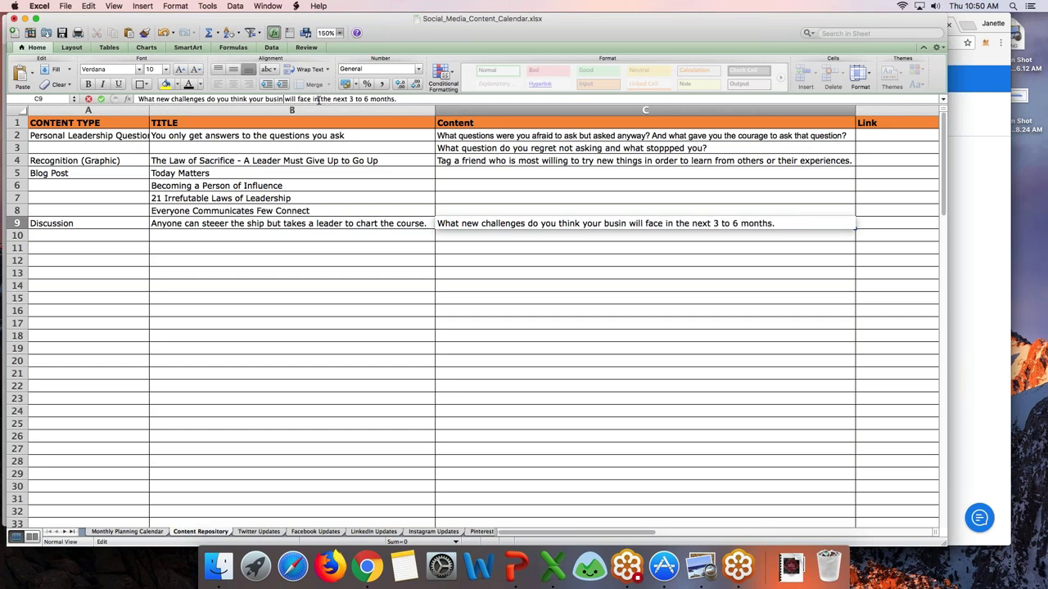
pyautogui.write('ess')
pyautogui.press('Return')
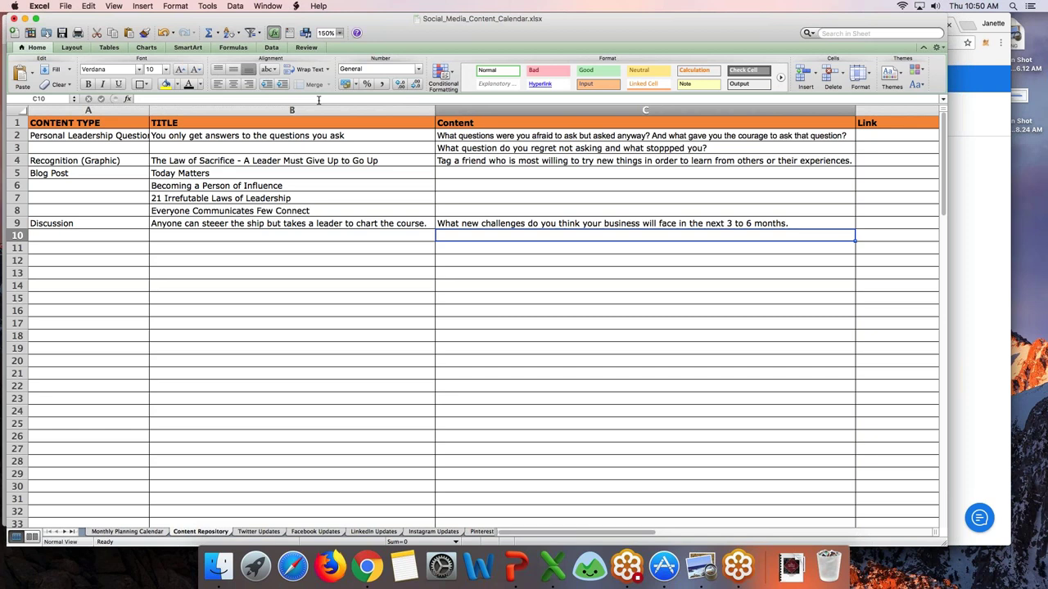
pyautogui.press('Up')
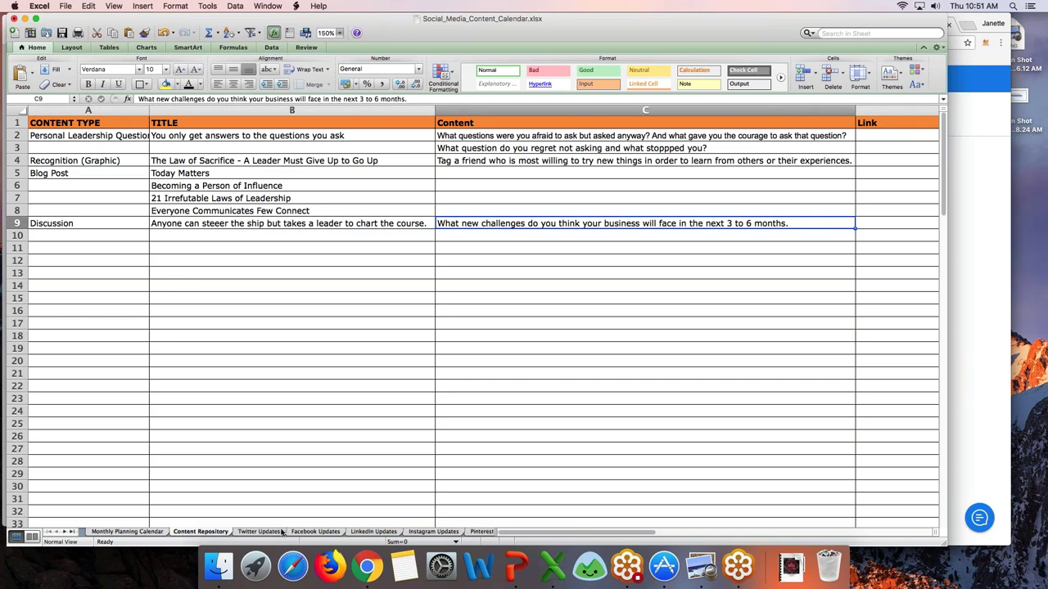
# Step: Remove the Discussion entry from every Thursday in the Monthly Planning Calendar: E17, E24, E31, E38 and E45
pyautogui.click(150, 535)
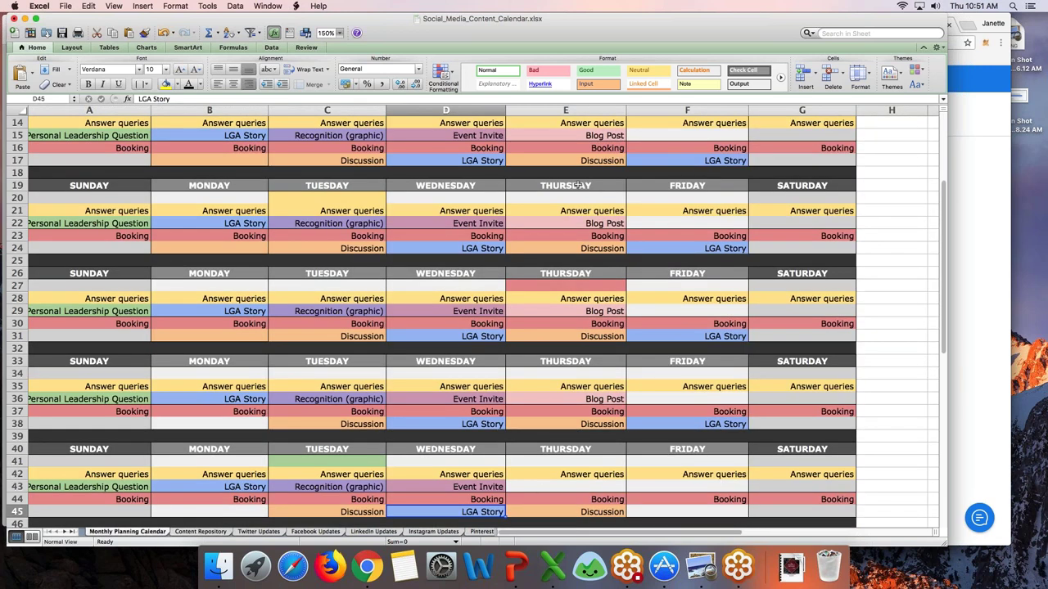
pyautogui.scroll(5, 580, 238)
pyautogui.scroll(2, 589, 335)
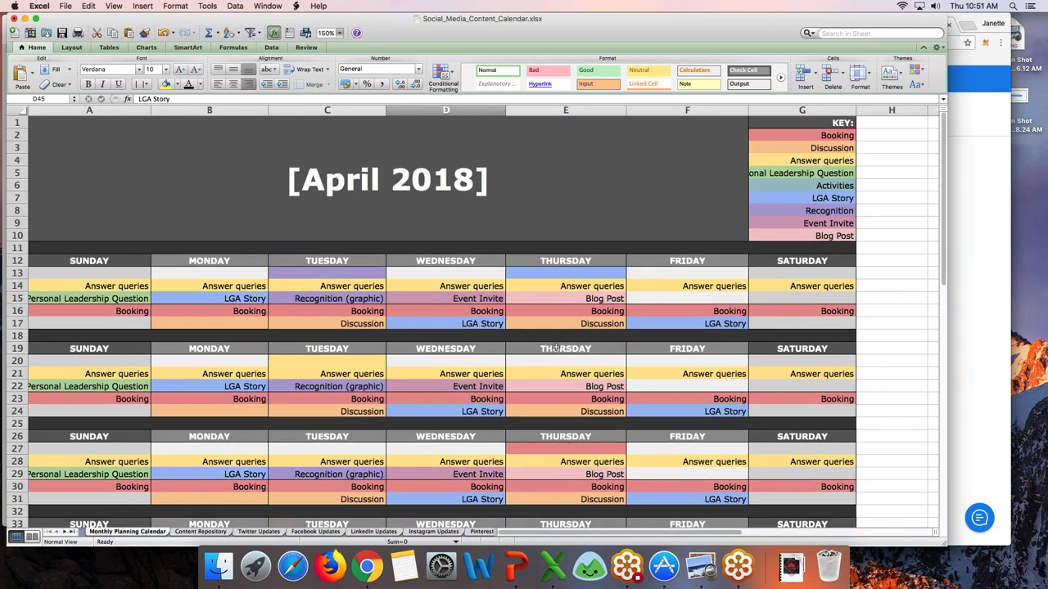
pyautogui.click(540, 324)
pyautogui.press('super+x')
pyautogui.press('Down')
pyautogui.press('Down')
pyautogui.press('Down')
pyautogui.press('Down')
pyautogui.press('Down')
pyautogui.press('Down')
pyautogui.press('Down')
pyautogui.press('super+v')
pyautogui.press('super+x')
pyautogui.press('Down')
pyautogui.press('Down')
pyautogui.press('Down')
pyautogui.press('Down')
pyautogui.press('Down')
pyautogui.press('Down')
pyautogui.press('Down')
pyautogui.press('super+v')
pyautogui.press('super+x')
pyautogui.press('Down')
pyautogui.press('Down')
pyautogui.press('Down')
pyautogui.press('Down')
pyautogui.press('Down')
pyautogui.press('Down')
pyautogui.press('Down')
pyautogui.press('super+v')
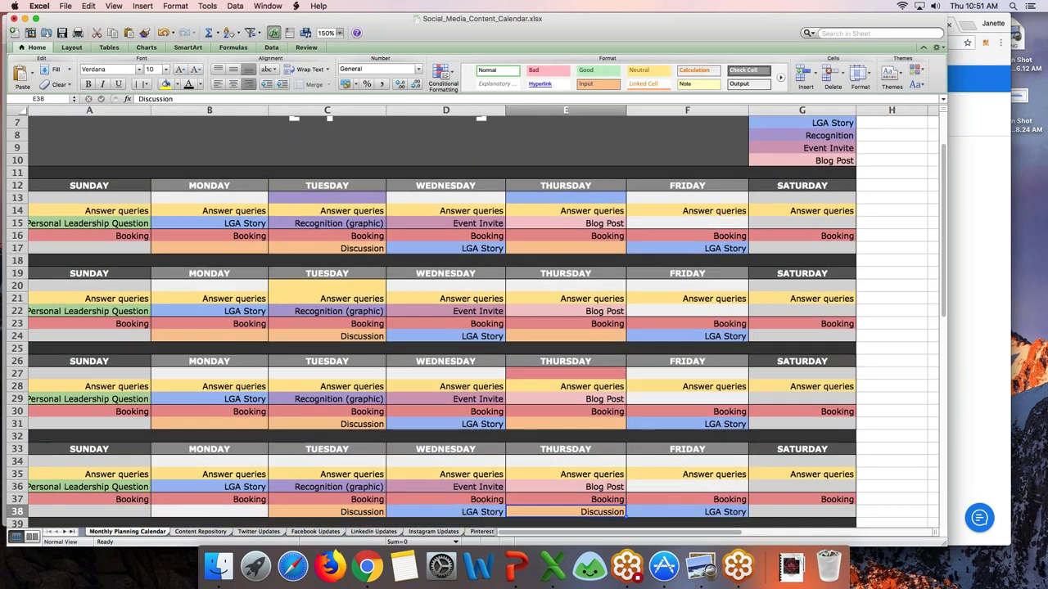
pyautogui.press('BackSpace')
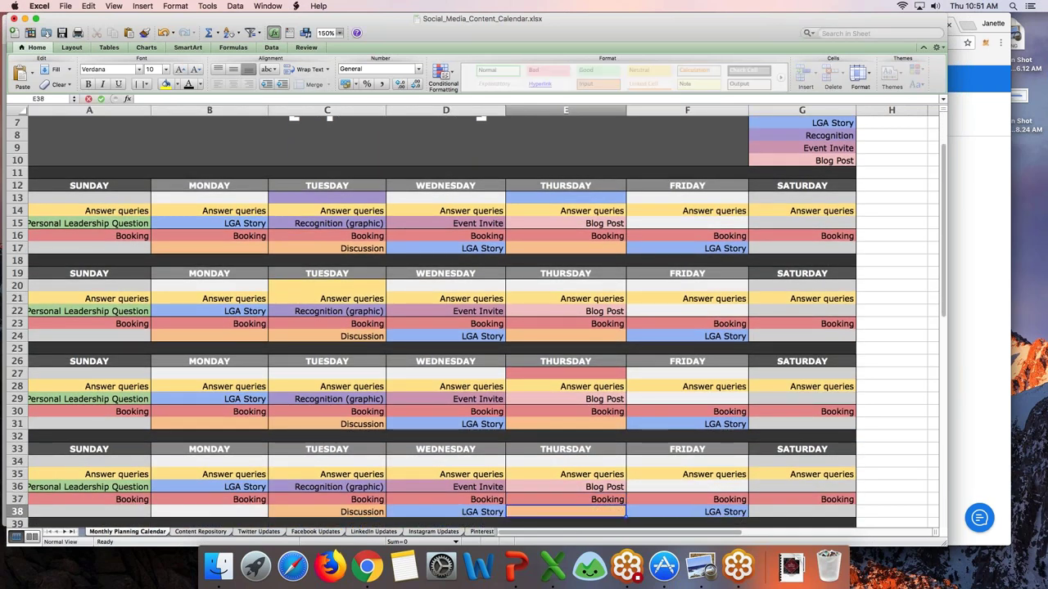
pyautogui.press('Escape')
pyautogui.press('super+x')
pyautogui.press('Down')
pyautogui.press('Down')
pyautogui.press('Down')
pyautogui.press('Down')
pyautogui.press('Down')
pyautogui.press('Down')
pyautogui.press('Down')
pyautogui.press('super+v')
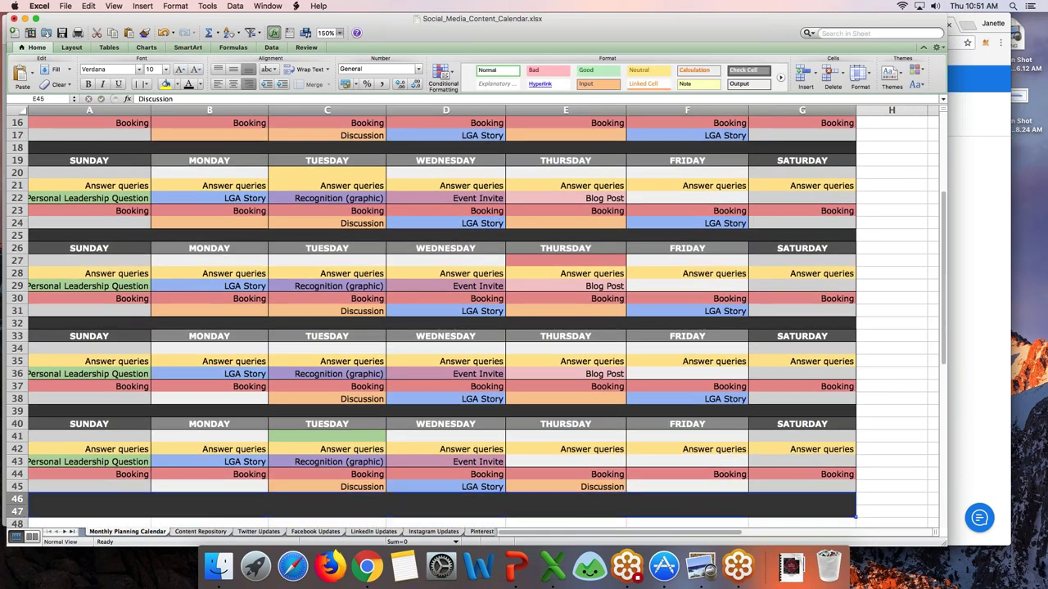
pyautogui.press('BackSpace')
pyautogui.press('Down')
pyautogui.press('Down')
pyautogui.press('Down')
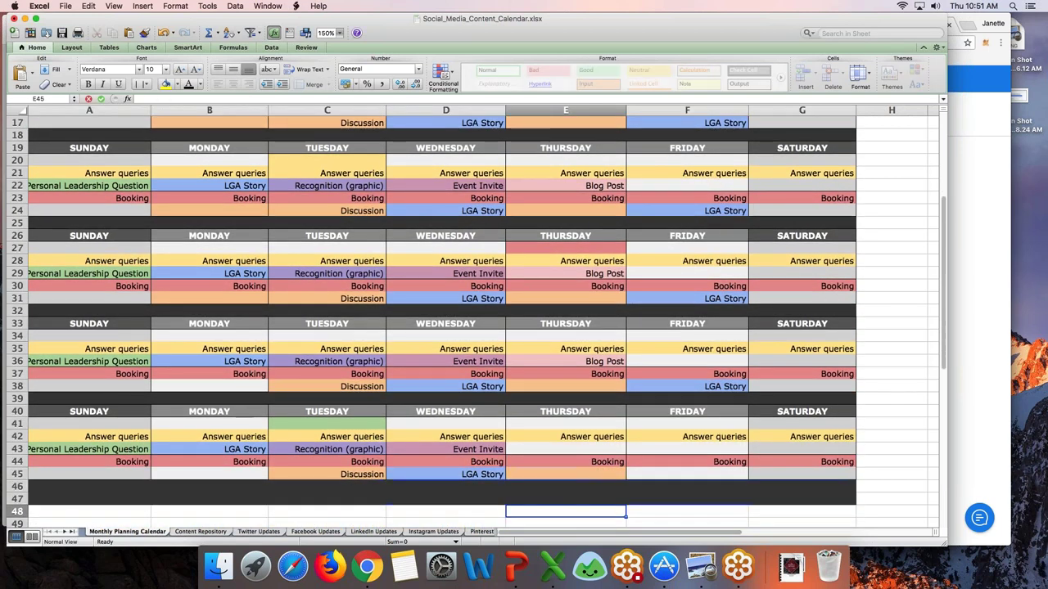
pyautogui.press('Up')
pyautogui.press('Up')
pyautogui.press('Up')
pyautogui.press('Up')
pyautogui.press('Up')
pyautogui.press('Up')
pyautogui.press('Up')
pyautogui.press('Up')
pyautogui.press('Up')
pyautogui.press('Up')
pyautogui.press('Up')
pyautogui.press('Up')
pyautogui.press('Up')
pyautogui.press('Up')
pyautogui.press('Up')
pyautogui.press('Up')
pyautogui.press('Up')
pyautogui.press('Up')
pyautogui.press('Up')
pyautogui.press('Up')
pyautogui.press('Up')
pyautogui.press('Up')
pyautogui.press('Up')
pyautogui.press('Up')
pyautogui.press('Up')
pyautogui.press('Up')
pyautogui.press('Up')
pyautogui.press('Up')
pyautogui.press('Up')
pyautogui.press('Up')
pyautogui.press('Up')
pyautogui.press('Up')
pyautogui.press('Up')
pyautogui.press('Up')
pyautogui.press('Up')
pyautogui.press('Up')
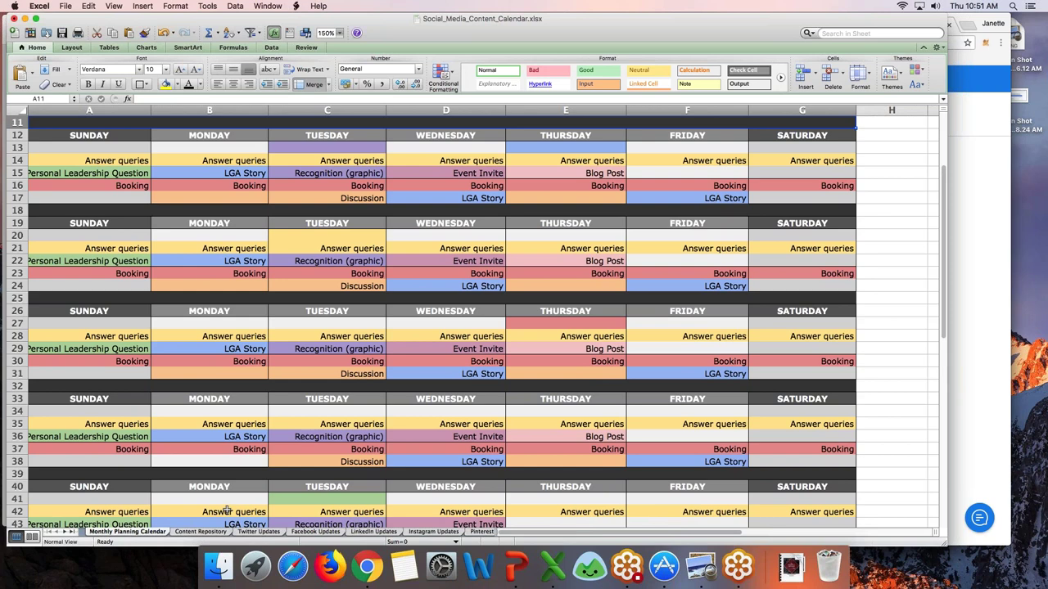
# Step: Go over the Discussion entry in row 9 of the Content Repository sheet and copy its content type from A9
pyautogui.click(200, 531)
pyautogui.click(380, 219)
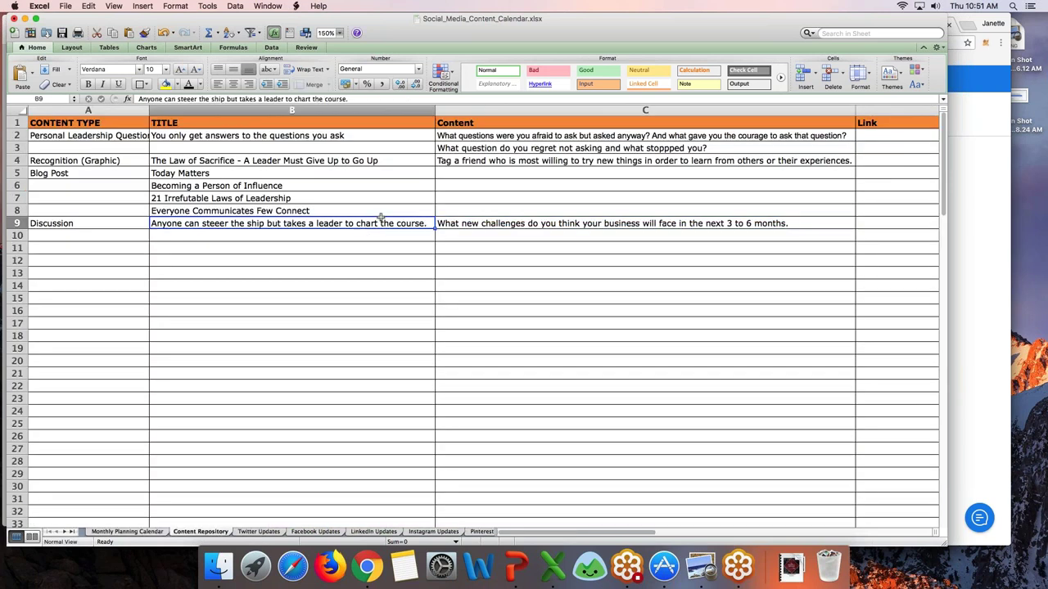
pyautogui.click(441, 225)
pyautogui.click(262, 223)
pyautogui.click(121, 225)
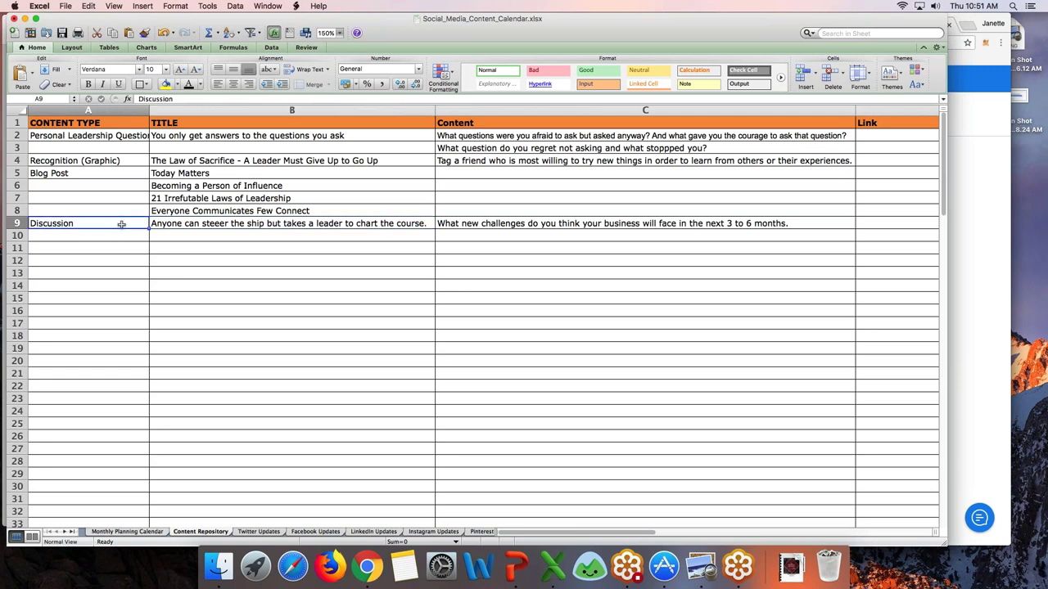
pyautogui.press('super+c')
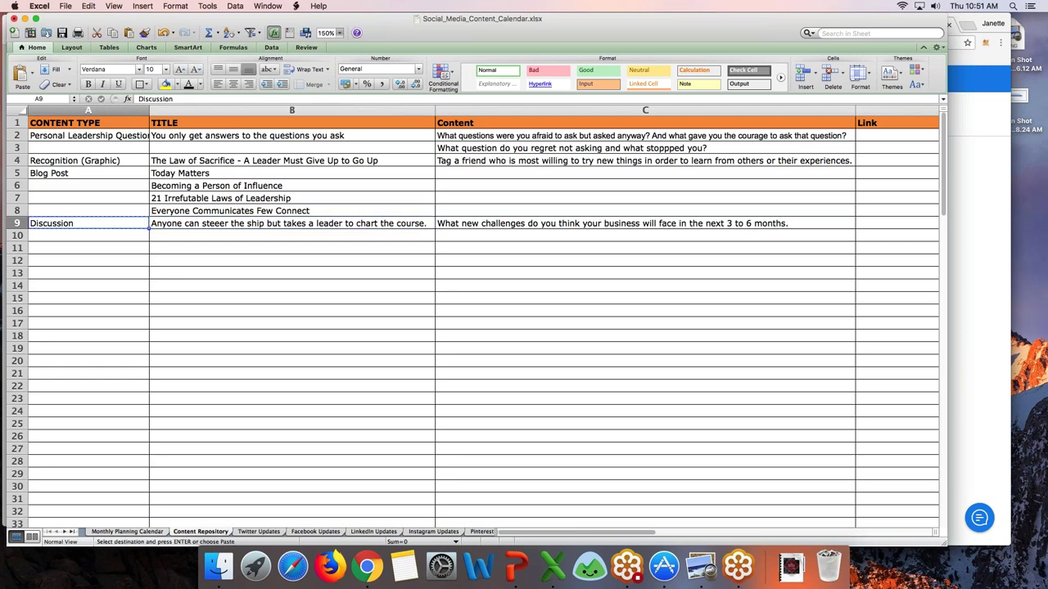
# Step: Look at the Twitter Updates and Facebook Updates sheets to compare their posting schedules
pyautogui.click(107, 532)
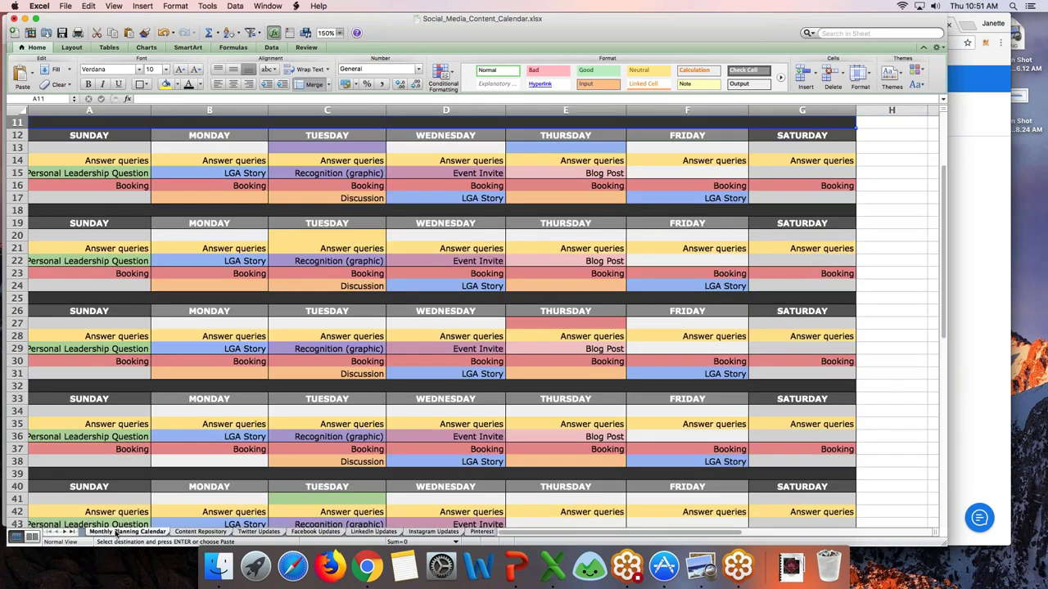
pyautogui.click(182, 532)
pyautogui.click(257, 532)
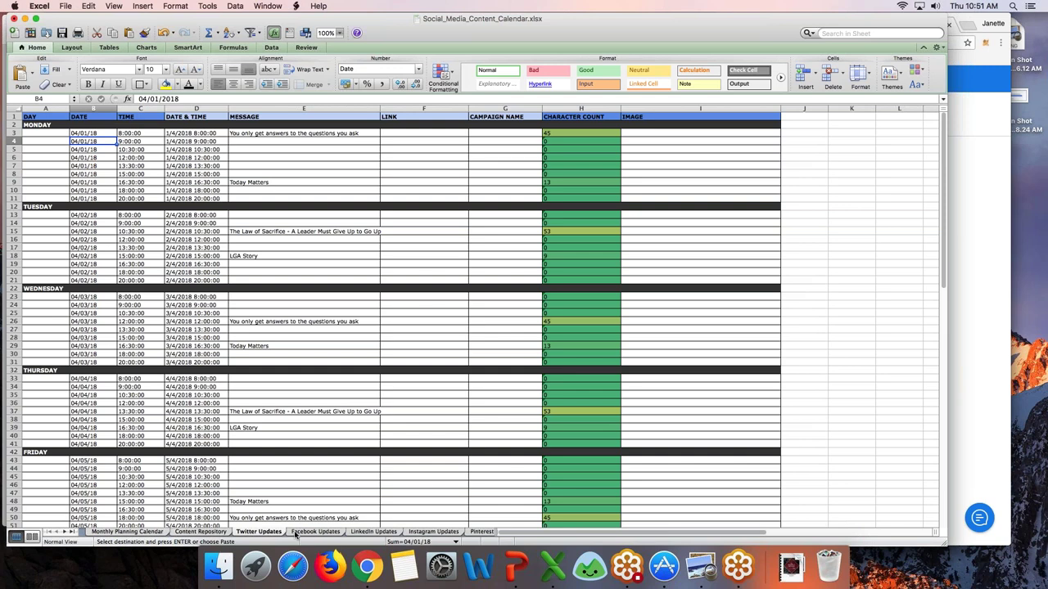
pyautogui.click(315, 532)
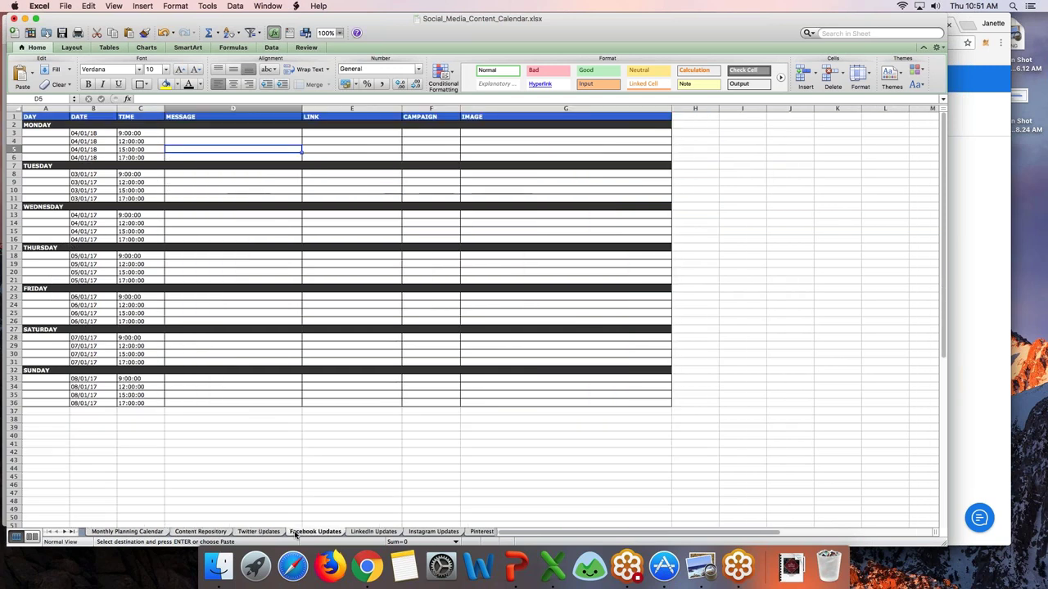
# Step: Review the first week's Personal Leadership Question, LGA Story, Recognition and Discussion entries in the Monthly Planning Calendar
pyautogui.click(147, 532)
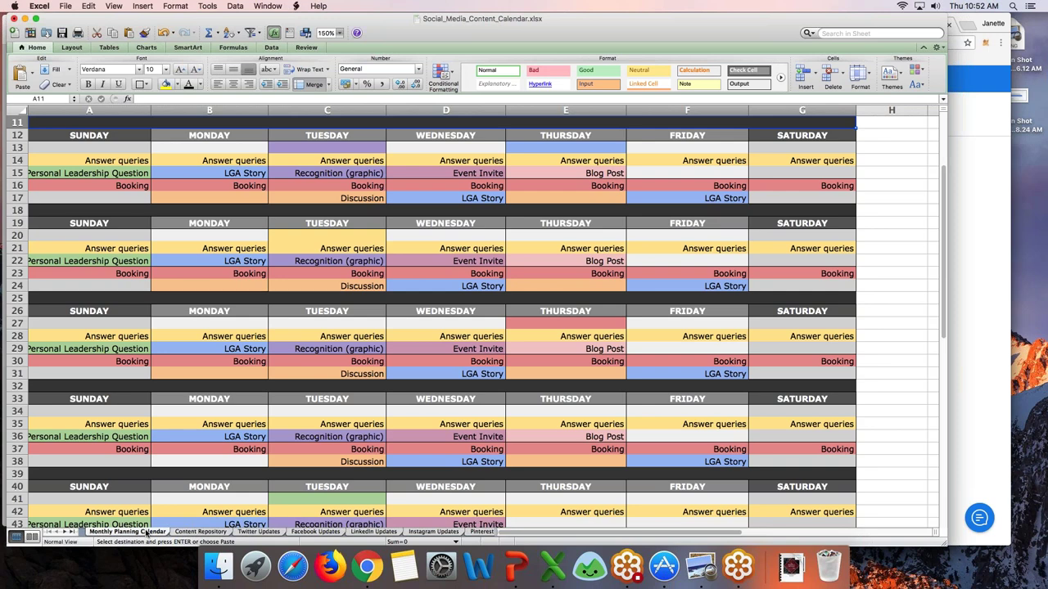
pyautogui.click(513, 277)
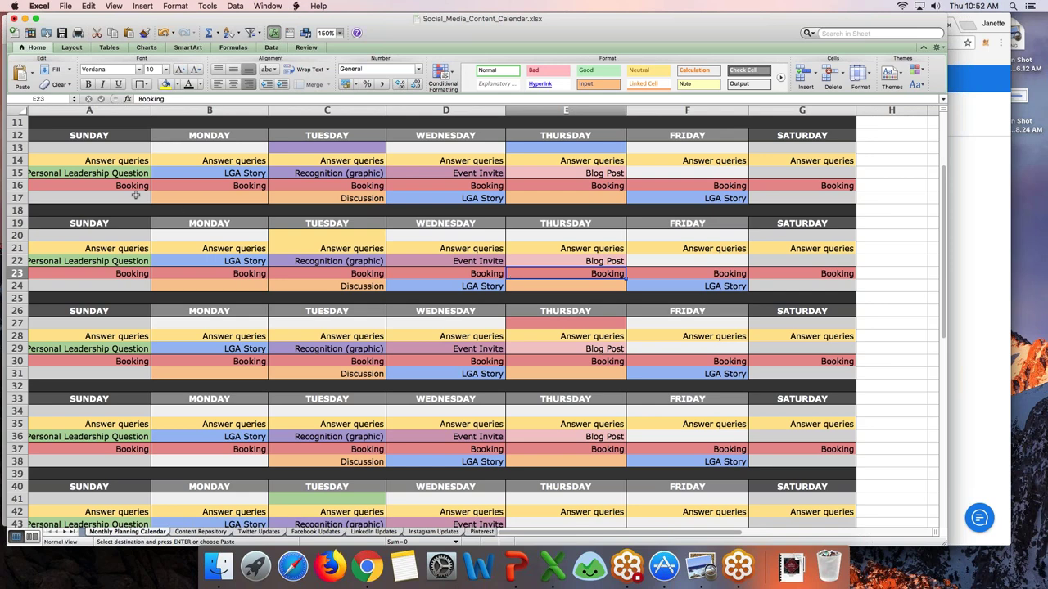
pyautogui.click(114, 173)
pyautogui.click(216, 172)
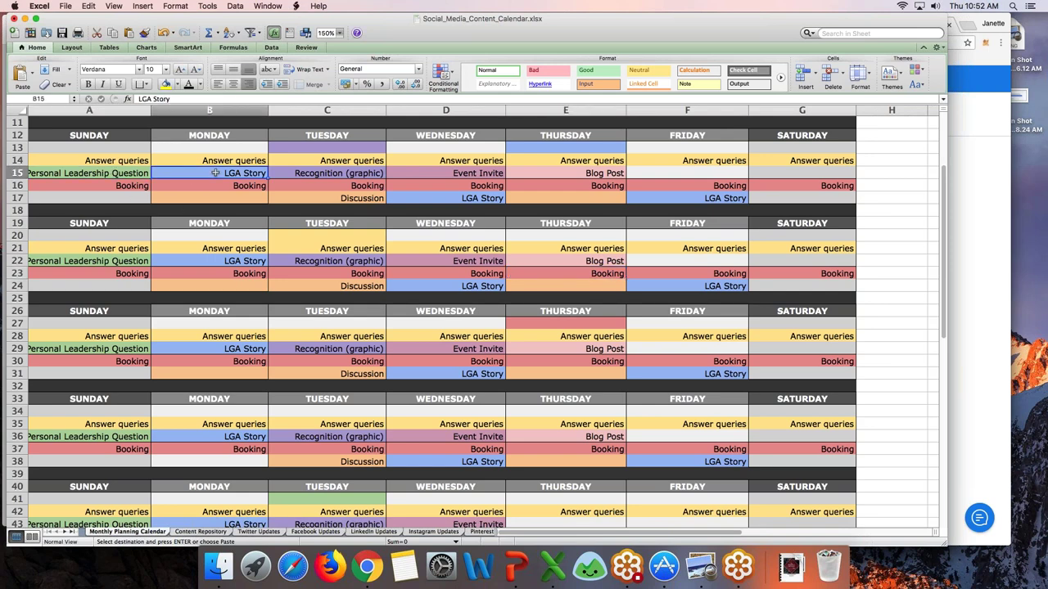
pyautogui.click(339, 176)
pyautogui.click(345, 198)
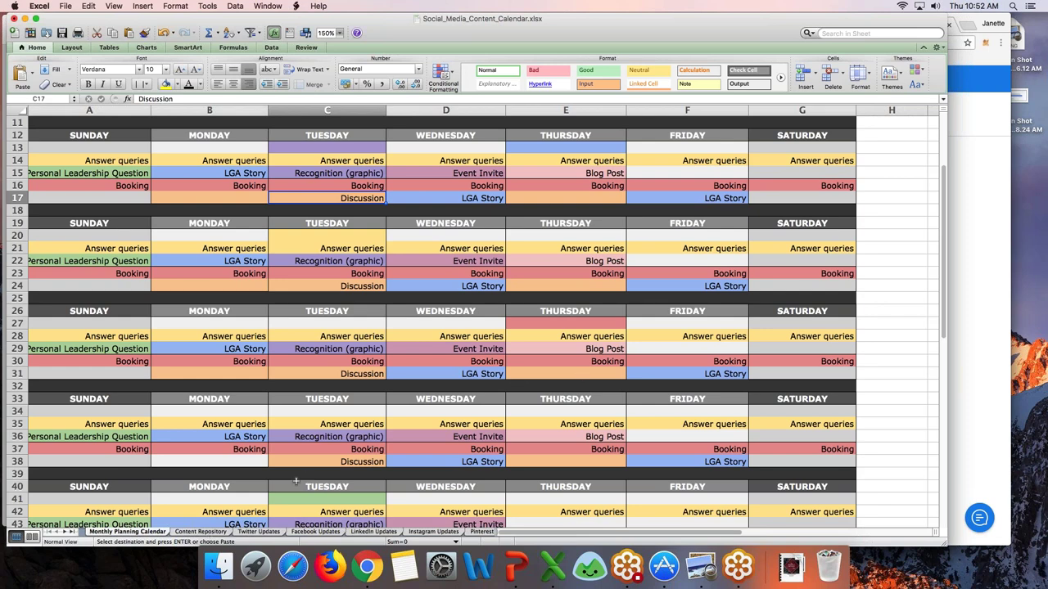
pyautogui.click(295, 325)
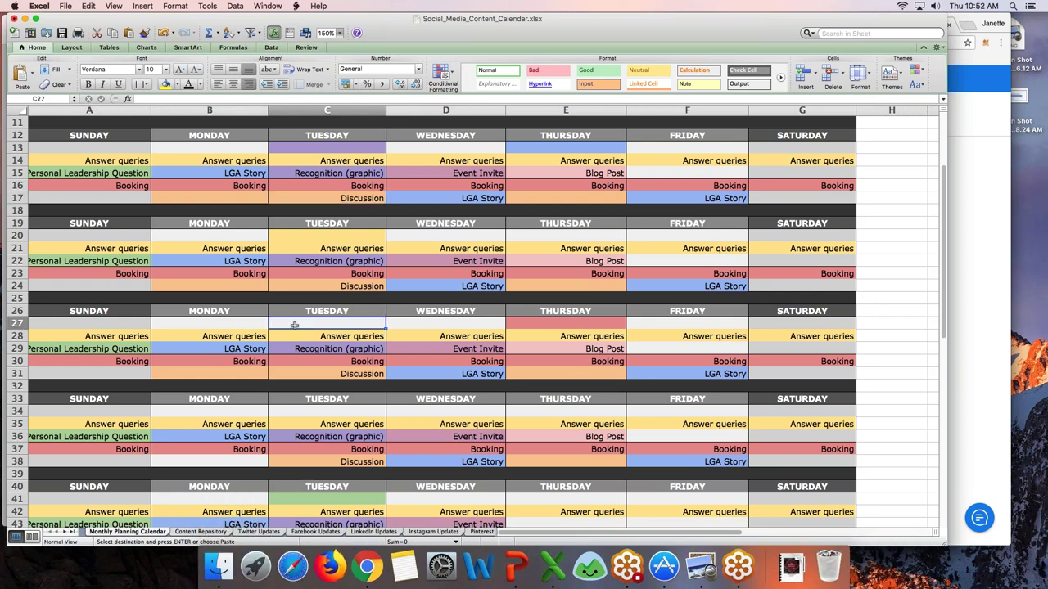
pyautogui.press('Right')
pyautogui.press('Right')
pyautogui.press('Right')
pyautogui.press('Right')
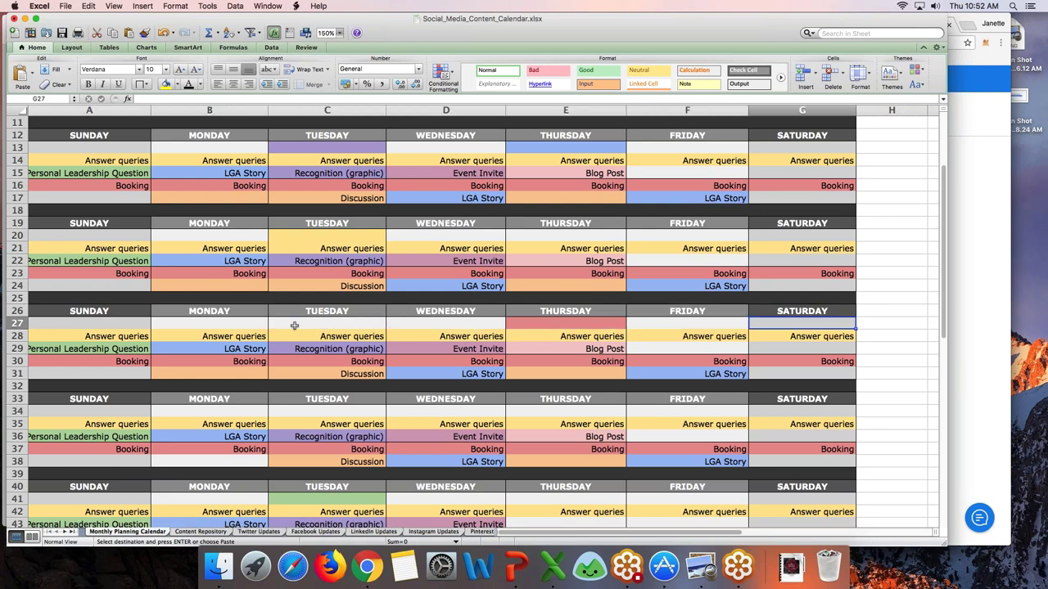
pyautogui.press('Down')
pyautogui.press('Down')
pyautogui.press('Down')
pyautogui.press('Down')
pyautogui.press('Left')
pyautogui.press('Left')
pyautogui.press('Left')
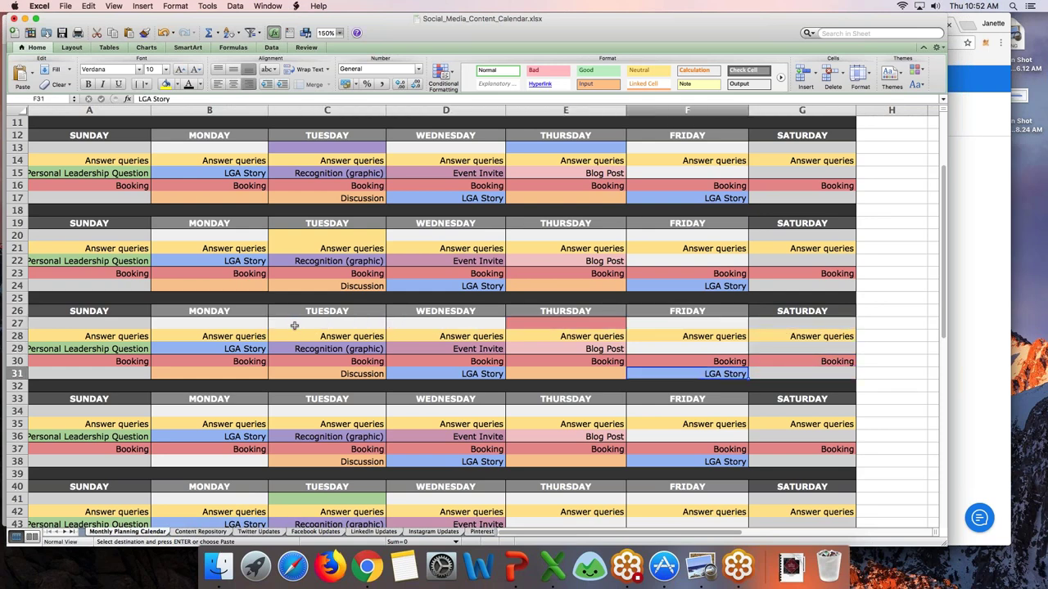
pyautogui.press('Left')
pyautogui.press('Left')
pyautogui.press('Left')
pyautogui.press('Up')
pyautogui.press('Up')
pyautogui.press('Up')
pyautogui.press('Up')
pyautogui.press('Up')
pyautogui.press('Up')
pyautogui.press('Up')
pyautogui.press('Up')
pyautogui.press('Up')
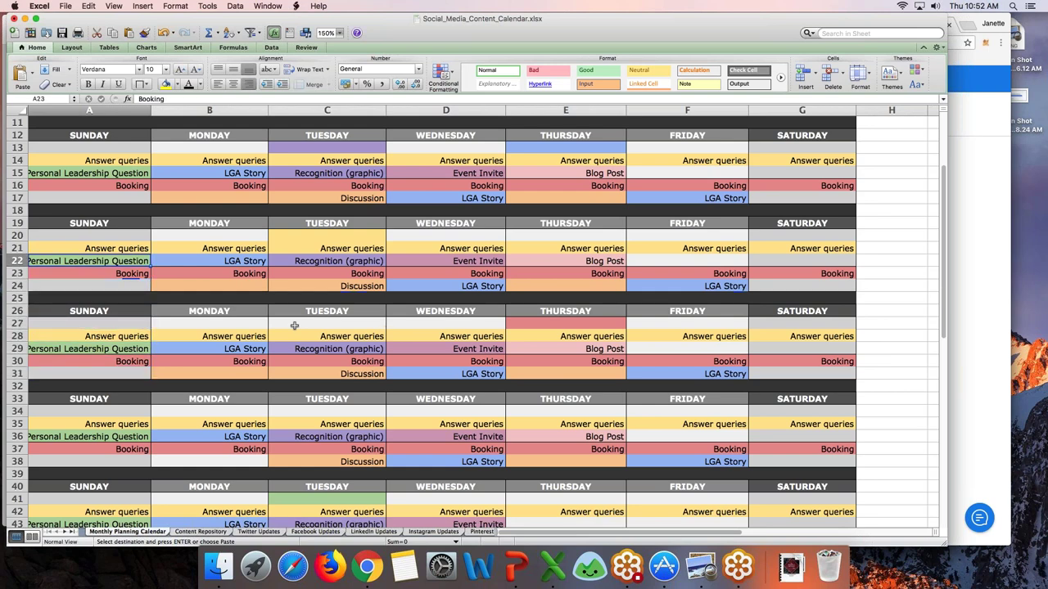
pyautogui.press('Up')
pyautogui.press('Right')
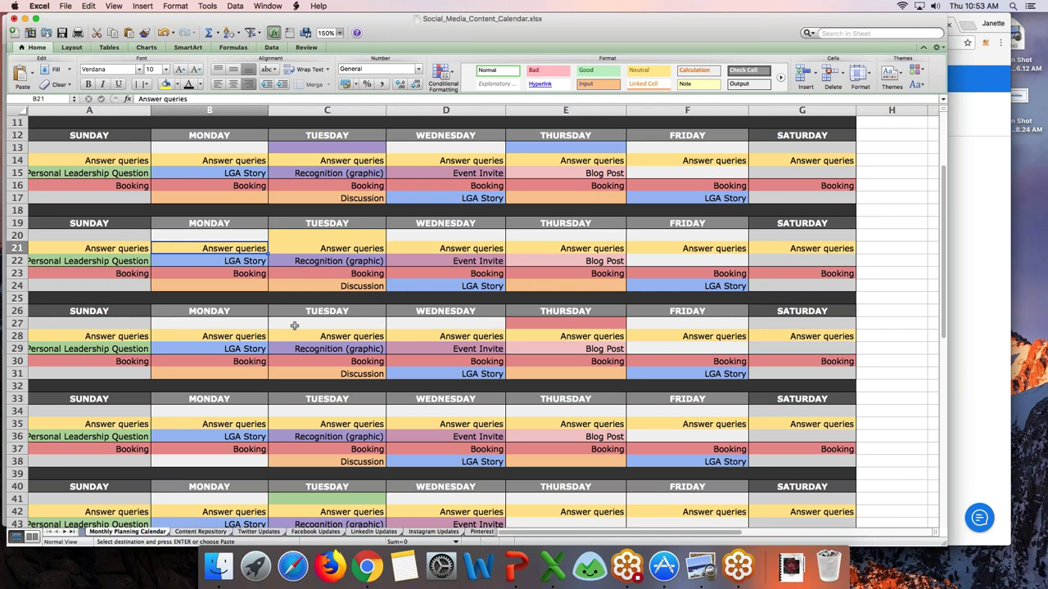
# Step: Look over the Content Repository sheet and examine the first Sunday and Monday entries in the Monthly Planning Calendar
pyautogui.click(190, 531)
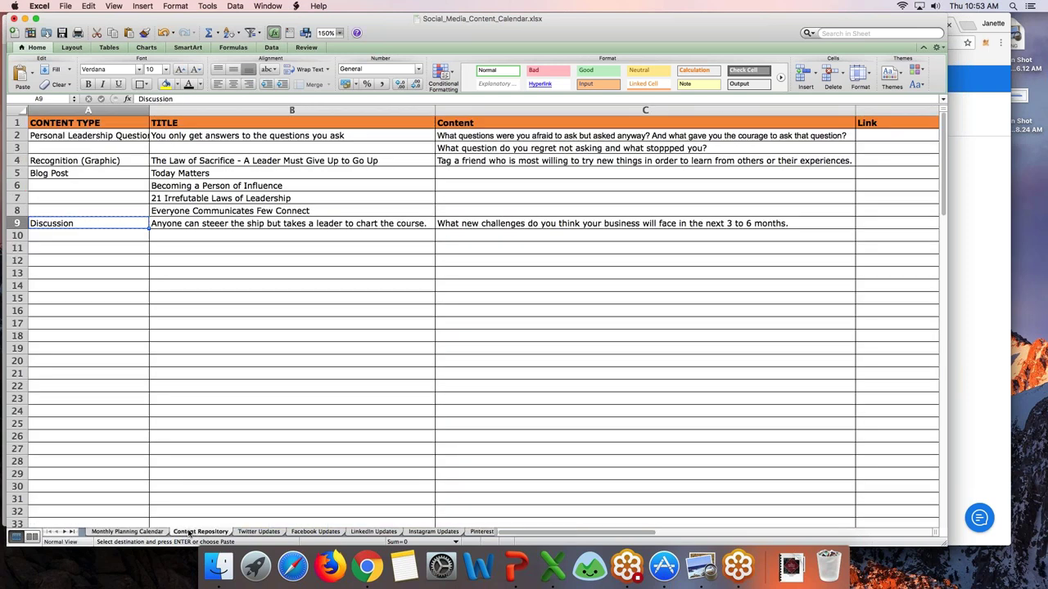
pyautogui.click(129, 532)
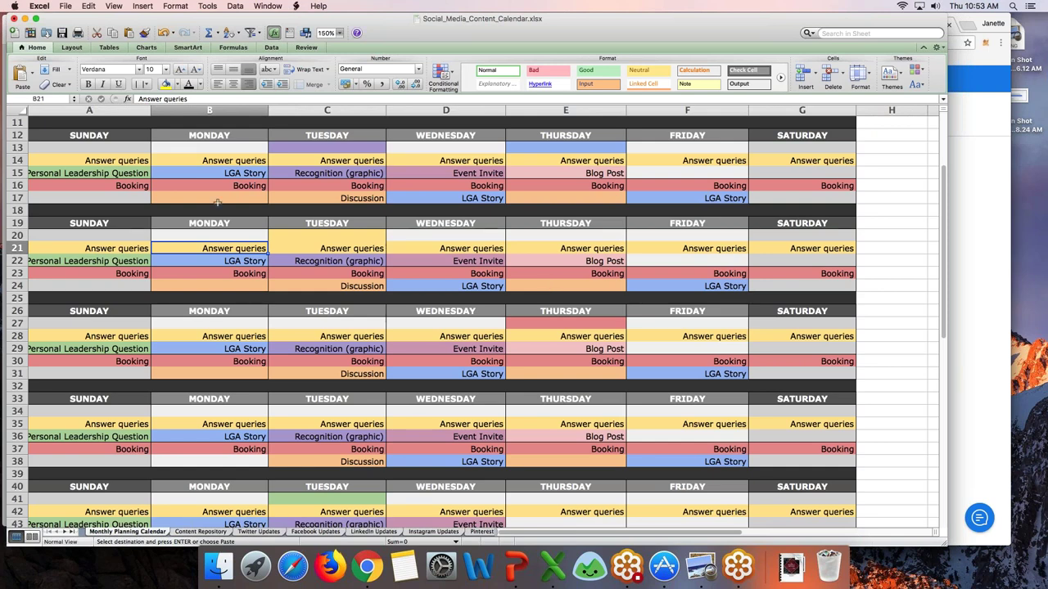
pyautogui.click(116, 162)
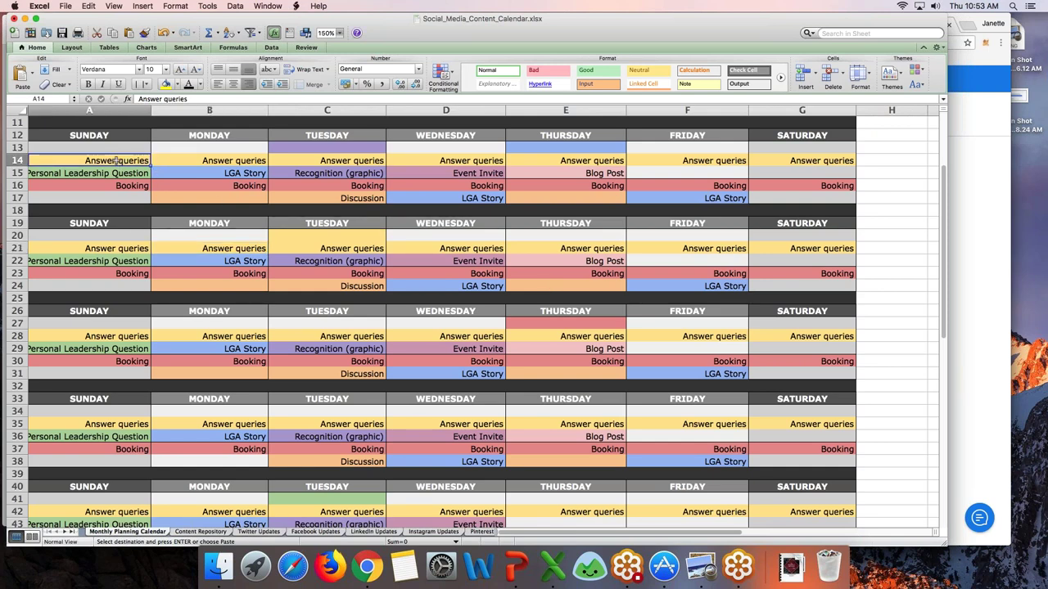
pyautogui.click(127, 186)
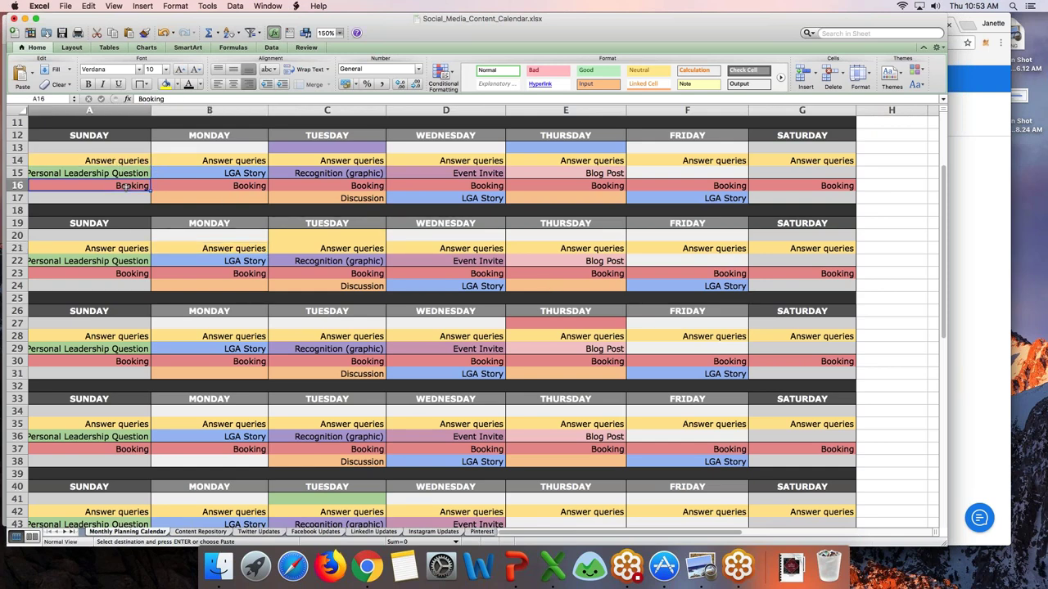
pyautogui.click(246, 167)
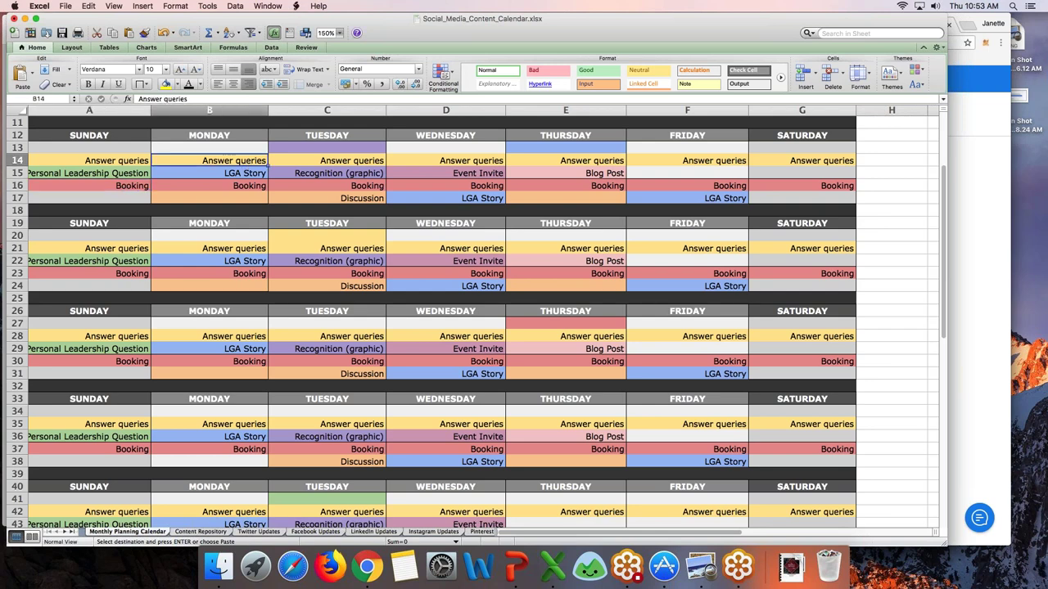
pyautogui.click(265, 188)
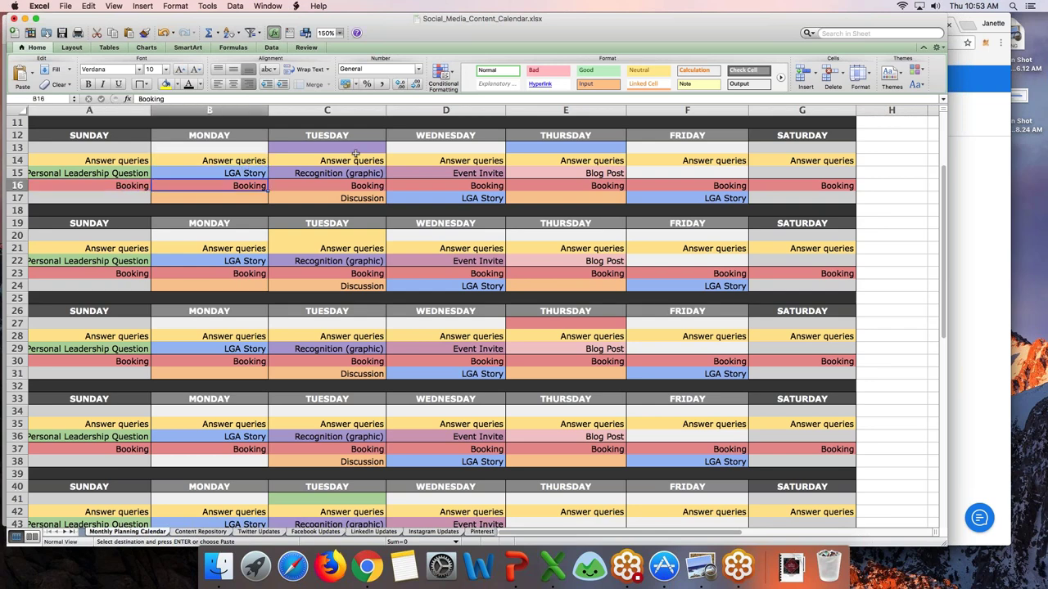
pyautogui.click(96, 175)
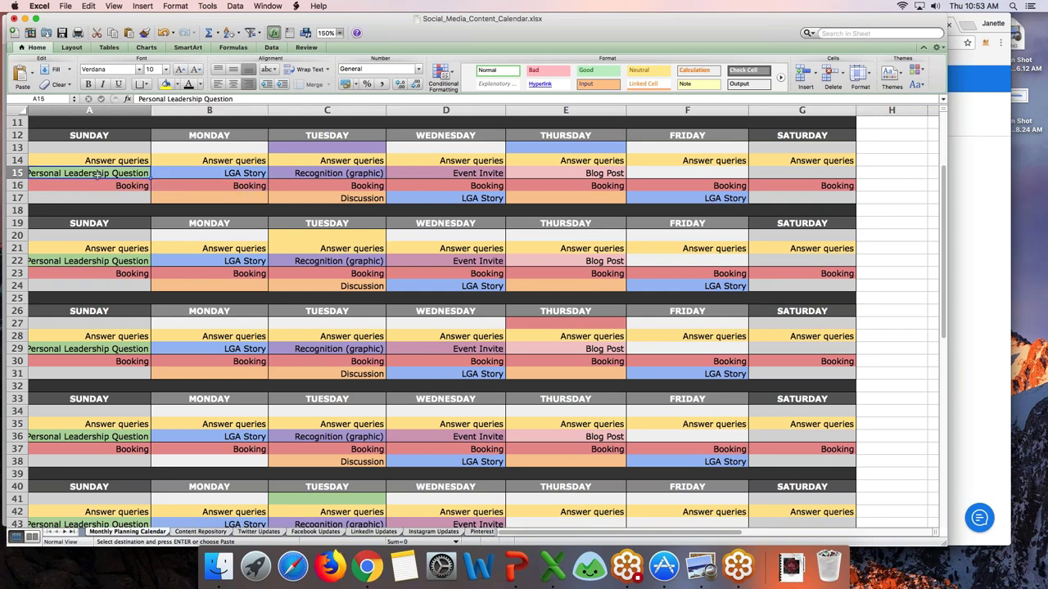
# Step: Go through the first week's row 15 entries in the Monthly Planning Calendar, from Sunday across to Friday
pyautogui.press('Right')
pyautogui.press('Right')
pyautogui.press('Right')
pyautogui.press('Right')
pyautogui.press('Right')
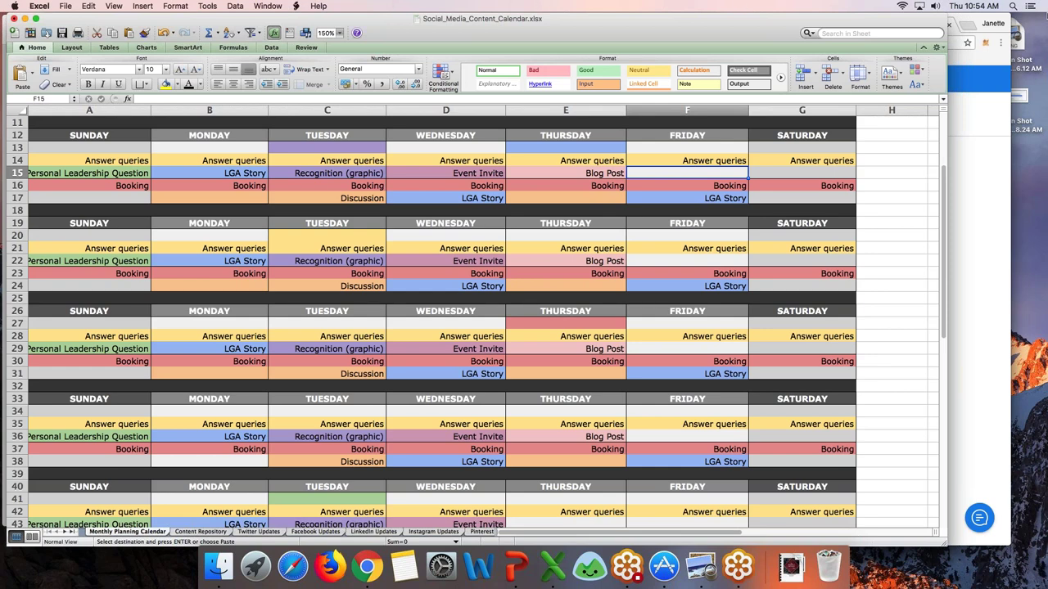
# Step: Switch to Chrome, search the web for "social media calendar hubspot" and open HubSpot's Social Media Content Calendar page
pyautogui.click(1035, 36)
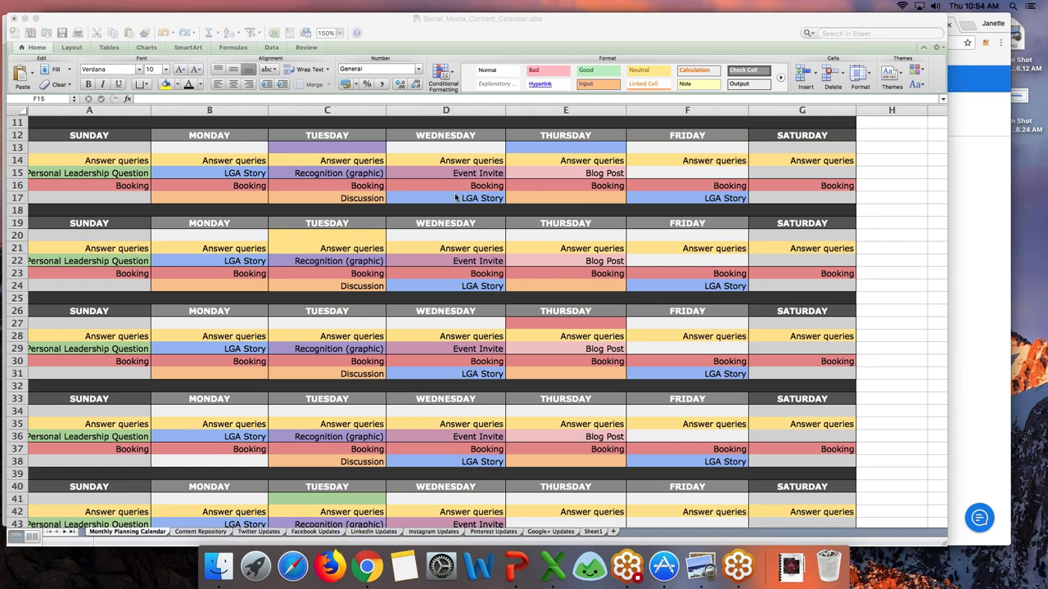
pyautogui.click(369, 563)
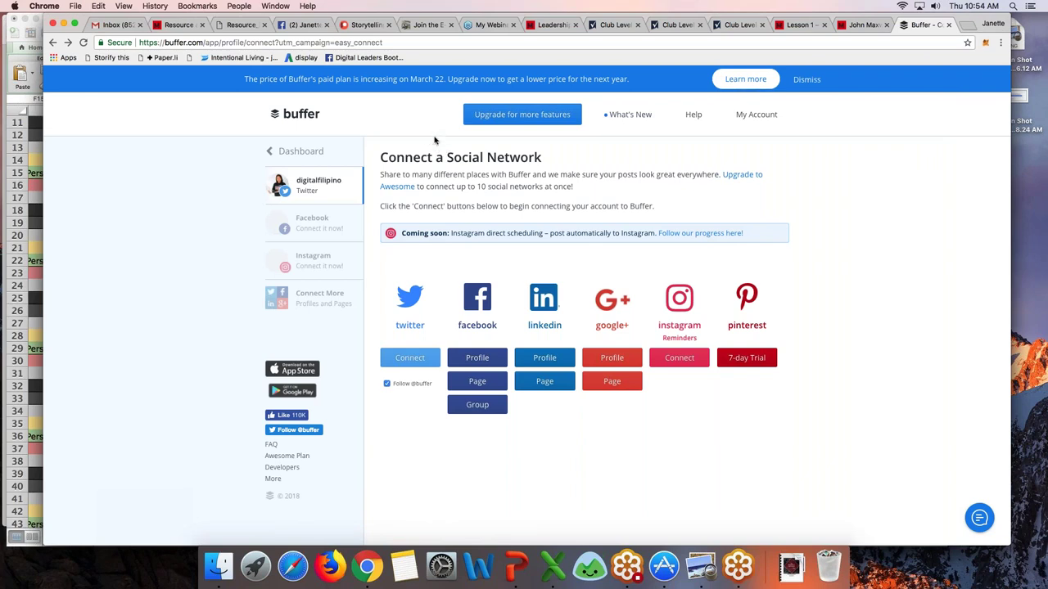
pyautogui.click(425, 43)
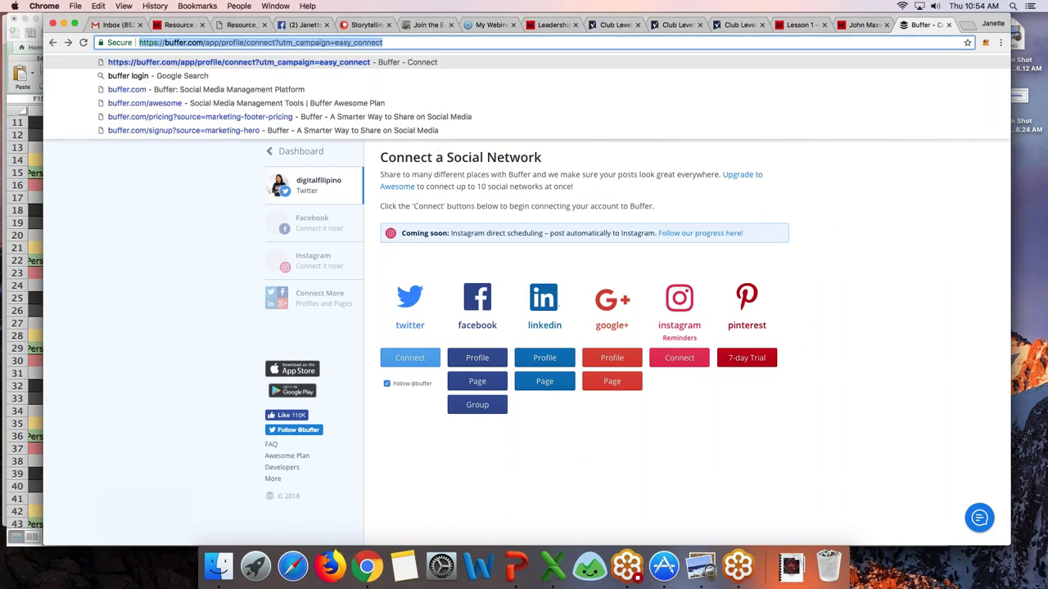
pyautogui.write('social media calendar')
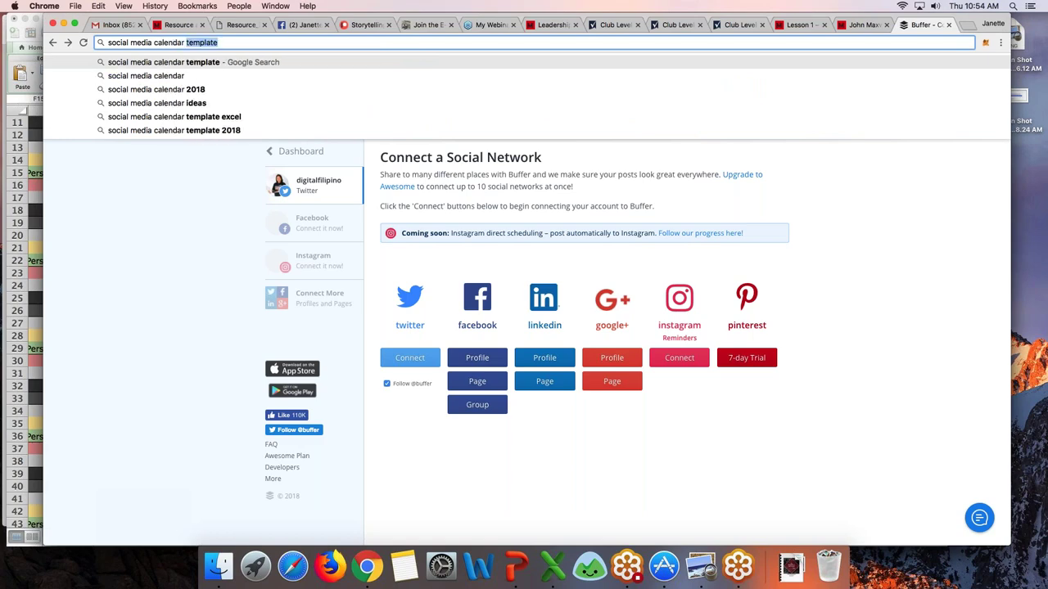
pyautogui.write(' hubspot')
pyautogui.press('Return')
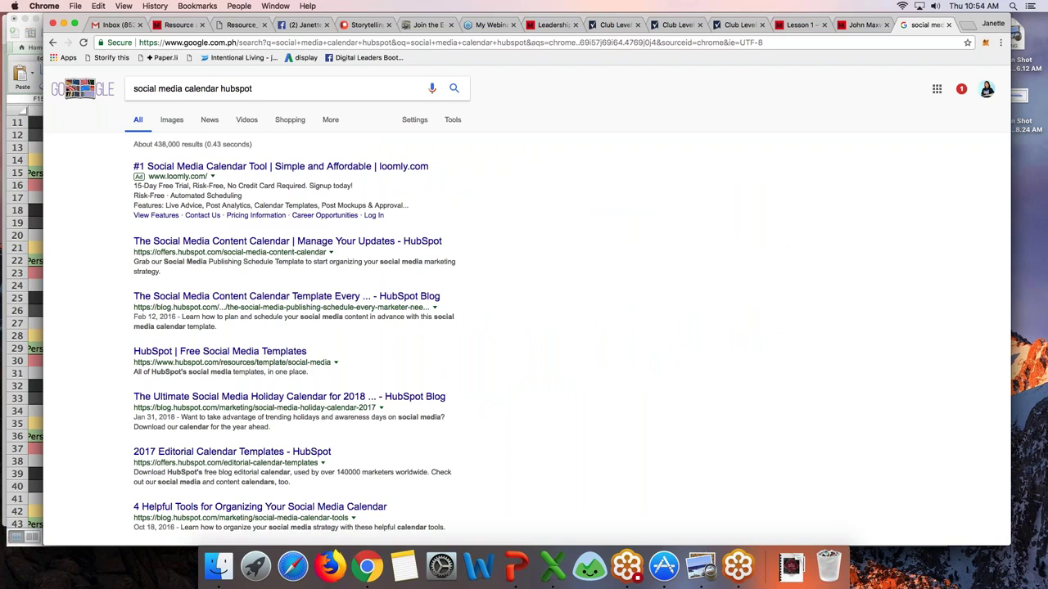
pyautogui.click(233, 243)
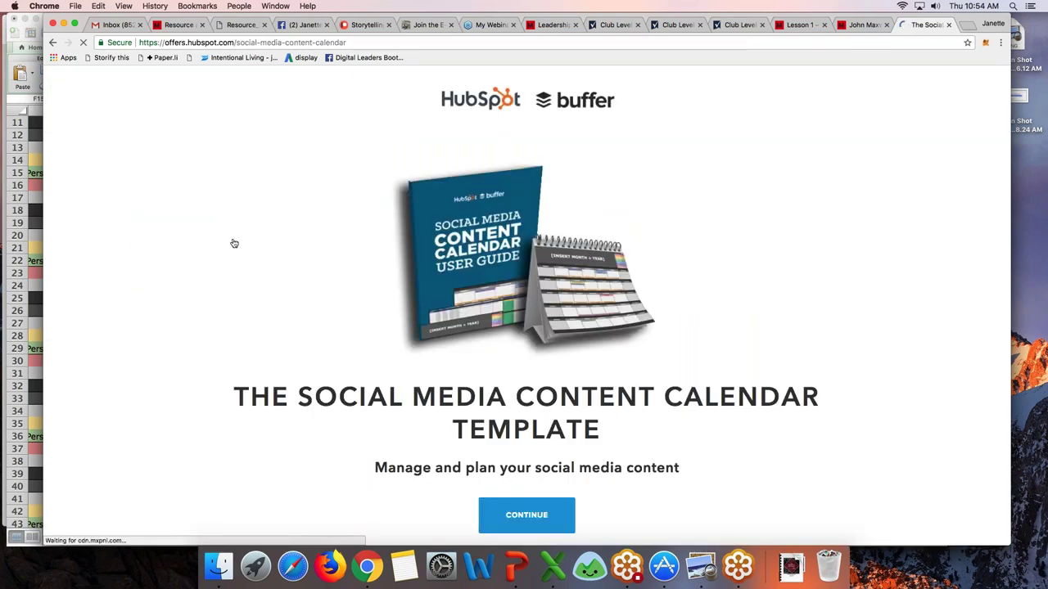
# Step: Examine the template page's web address, its preview of the calendar, the FAQ and the download form
pyautogui.click(278, 42)
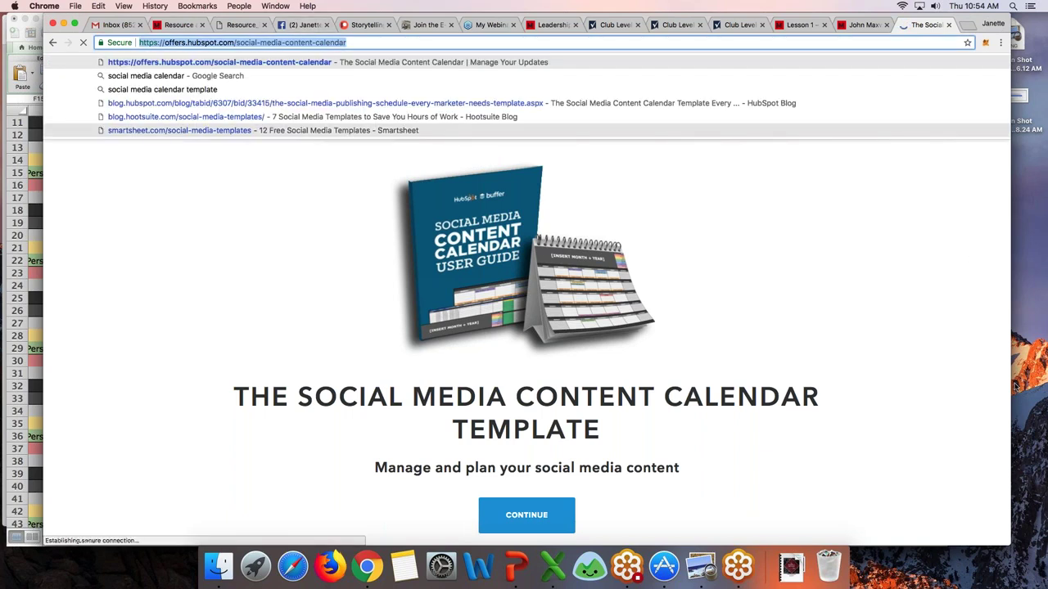
pyautogui.click(929, 400)
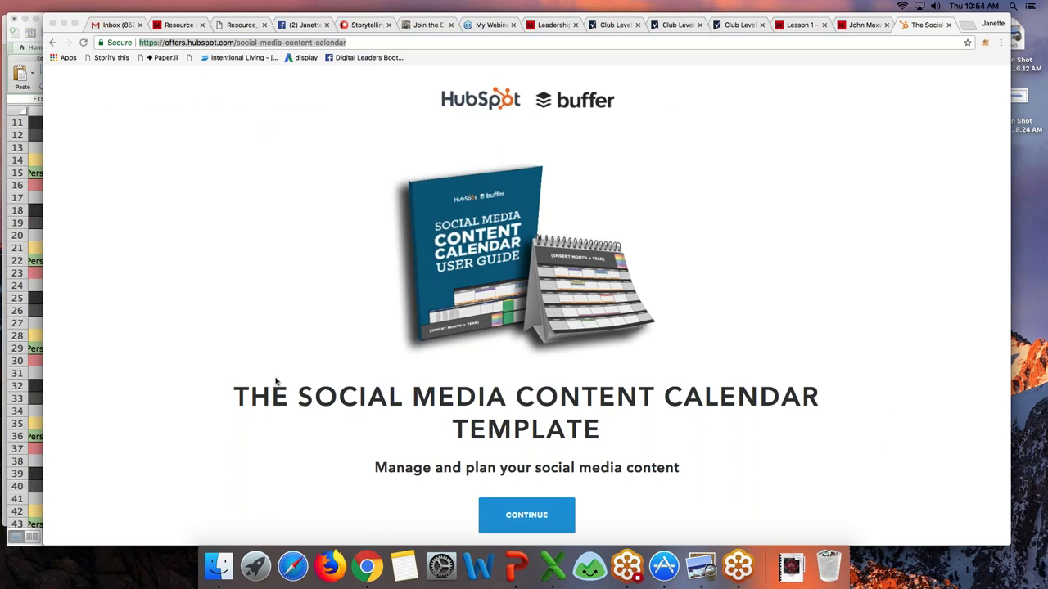
pyautogui.click(167, 381)
pyautogui.scroll(-10, 167, 381)
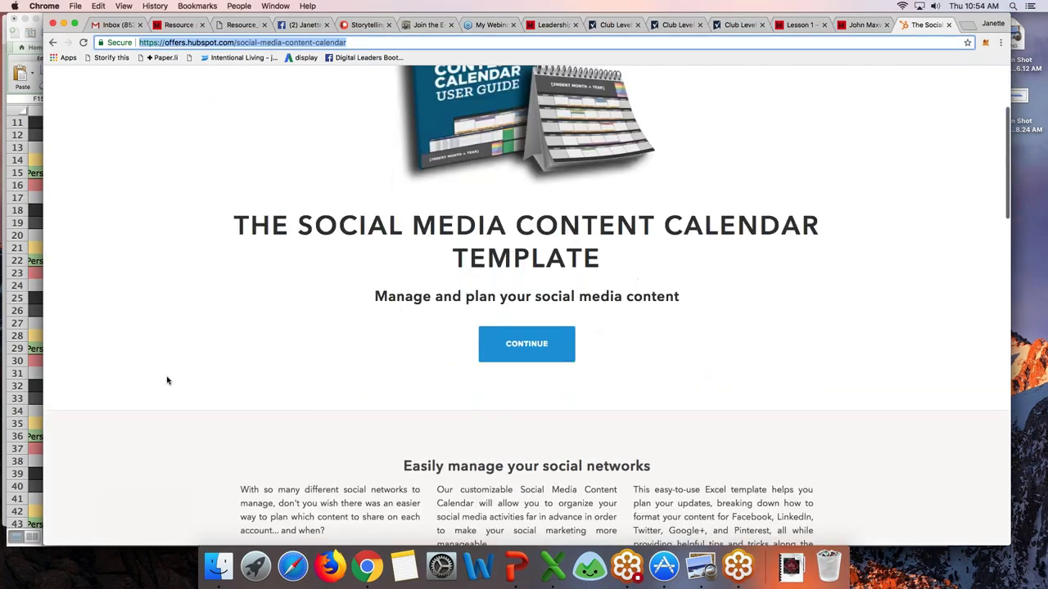
pyautogui.scroll(-8, 167, 381)
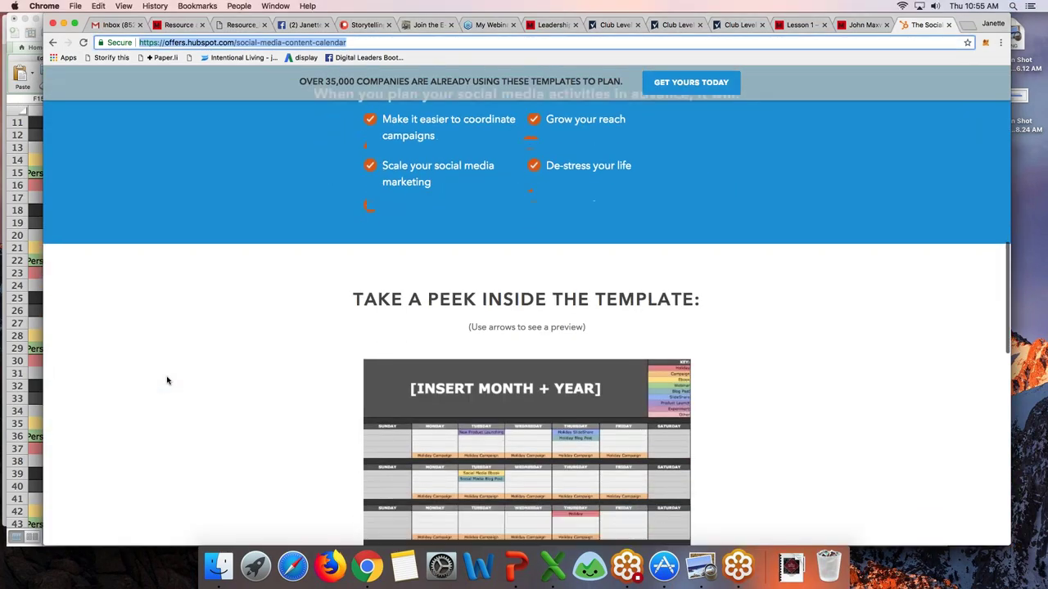
pyautogui.scroll(-5, 167, 381)
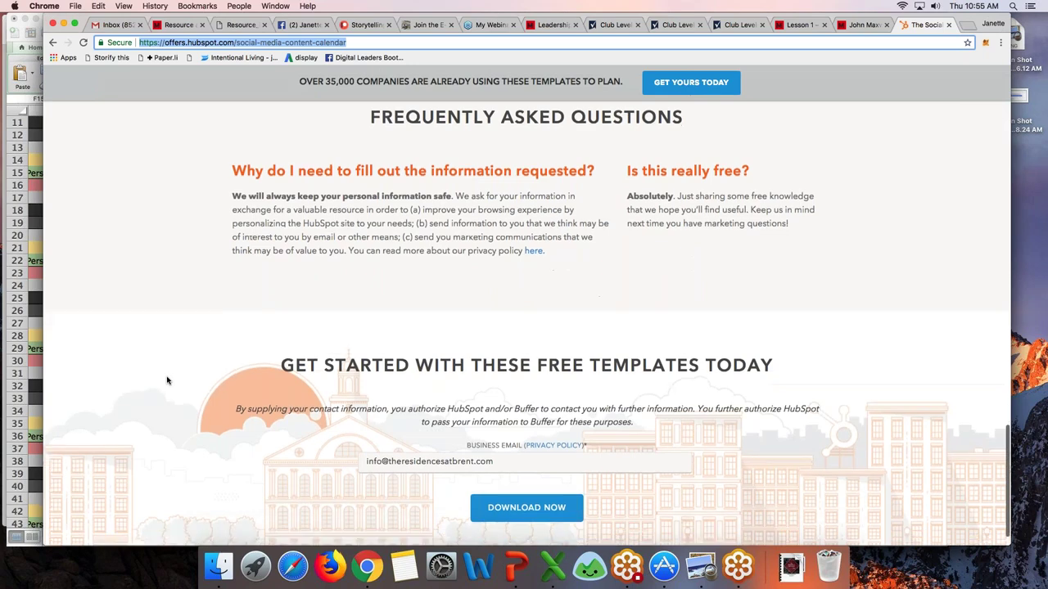
pyautogui.scroll(12, 167, 381)
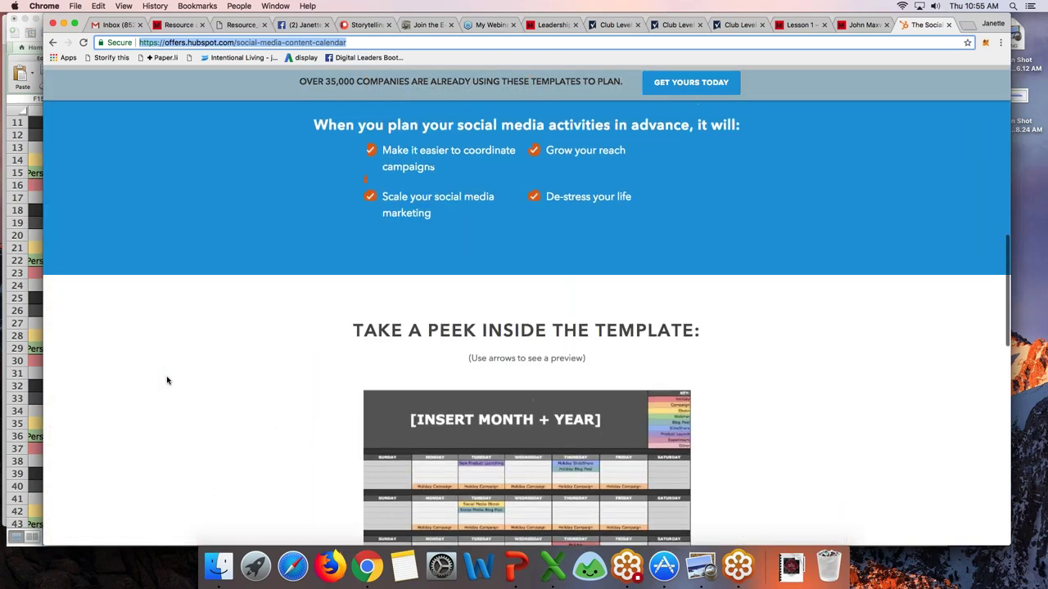
pyautogui.scroll(10, 167, 380)
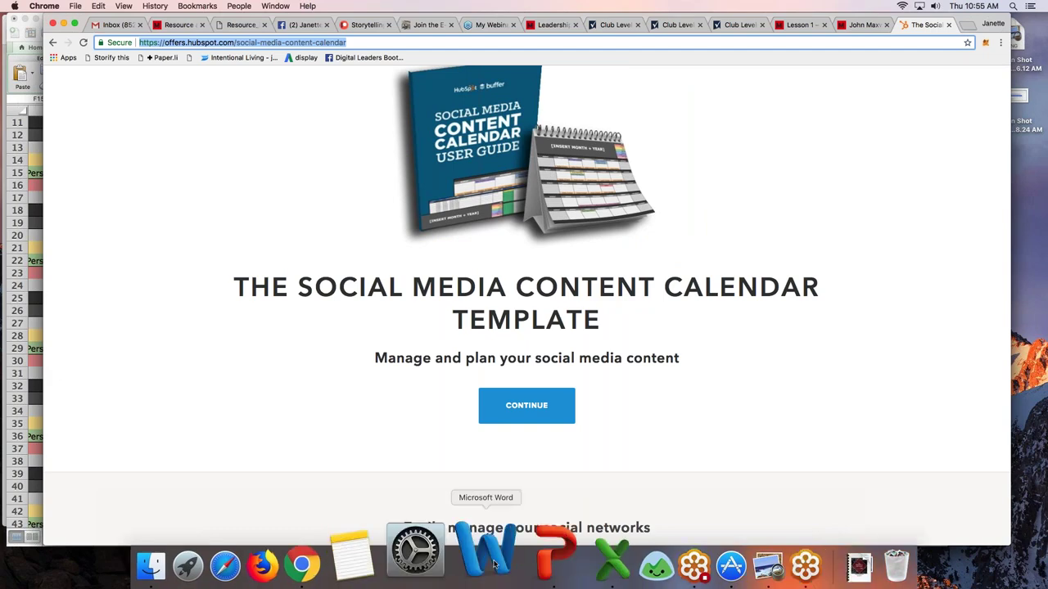
# Step: Switch back to the Excel workbook and look through the Monthly Planning Calendar, Content Repository, Twitter Updates and Facebook Updates sheets
pyautogui.click(553, 564)
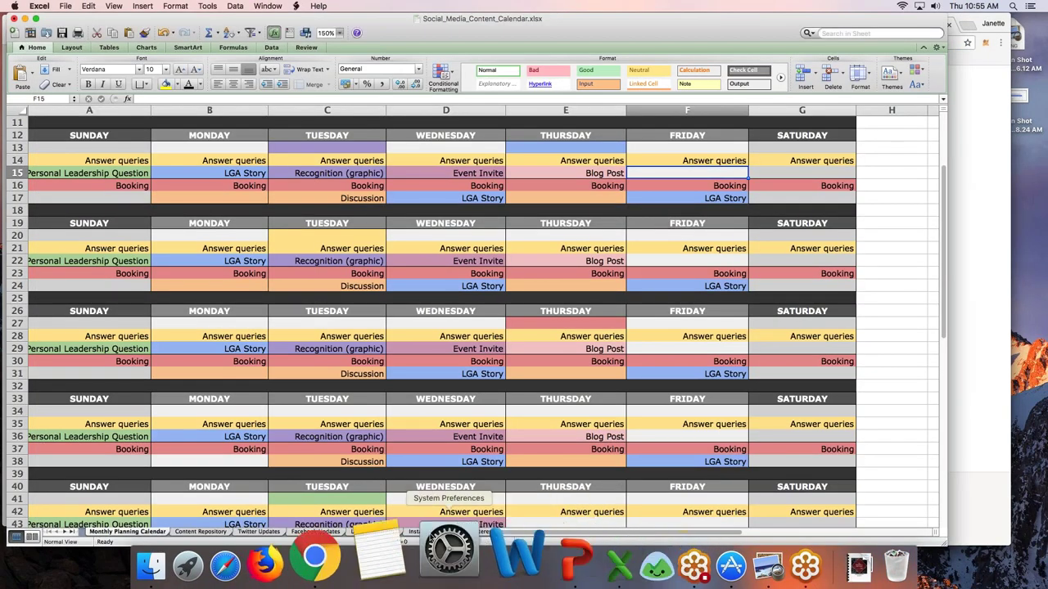
pyautogui.click(210, 532)
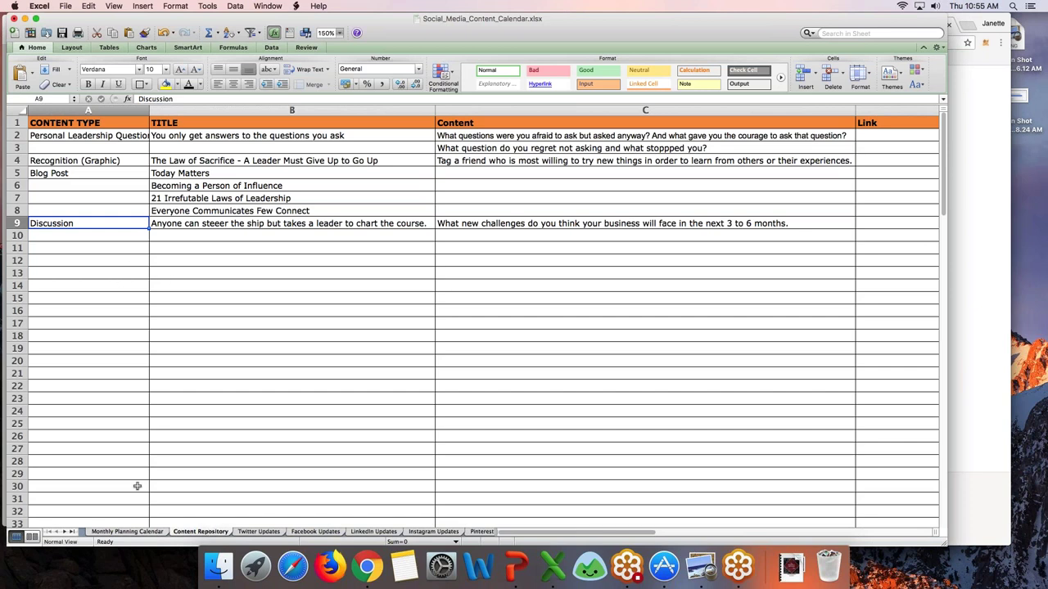
pyautogui.click(143, 532)
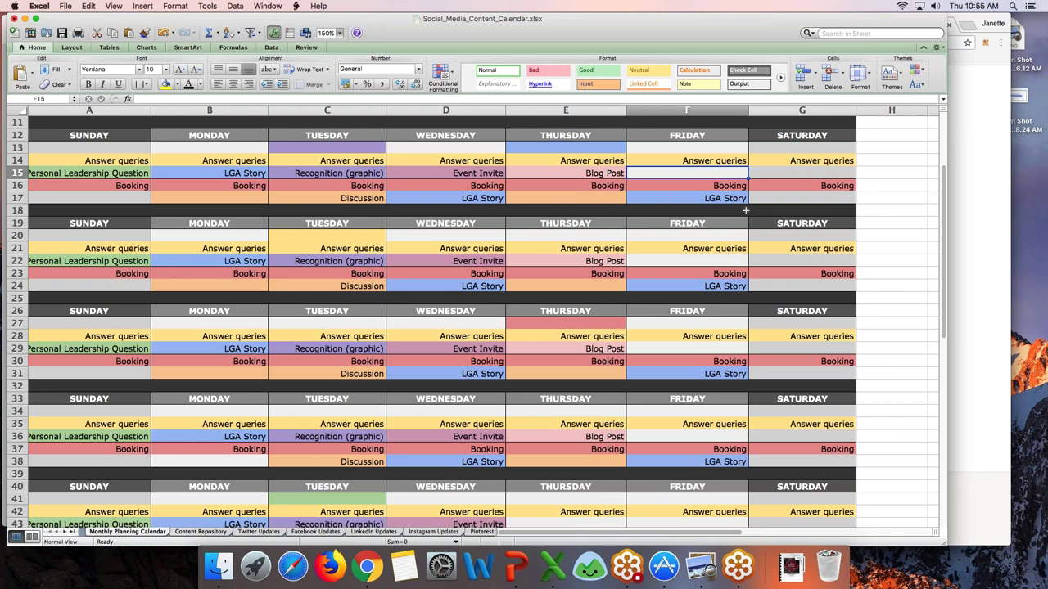
pyautogui.scroll(5, 745, 210)
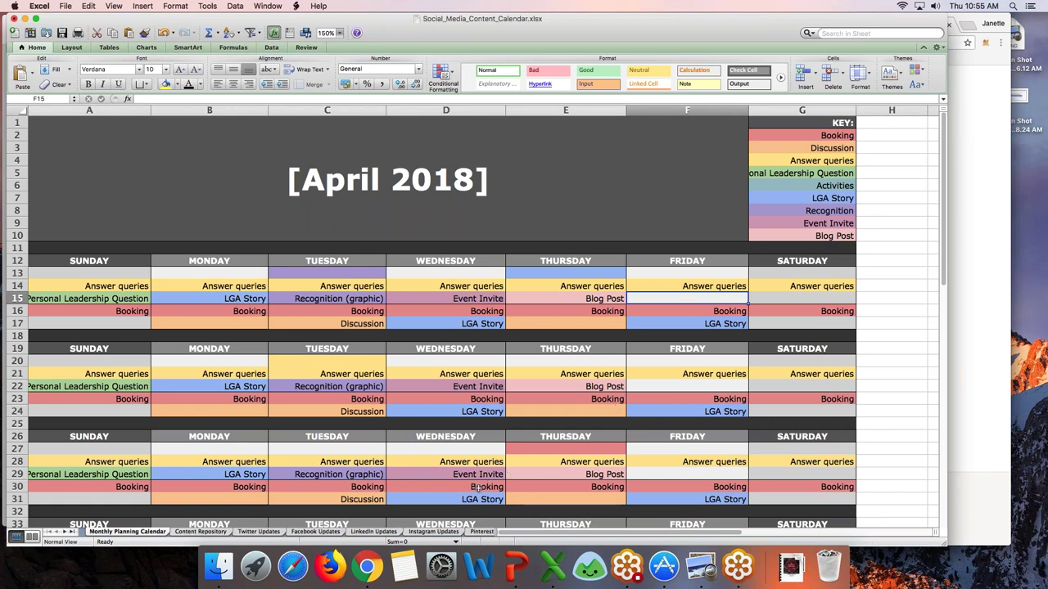
pyautogui.click(201, 532)
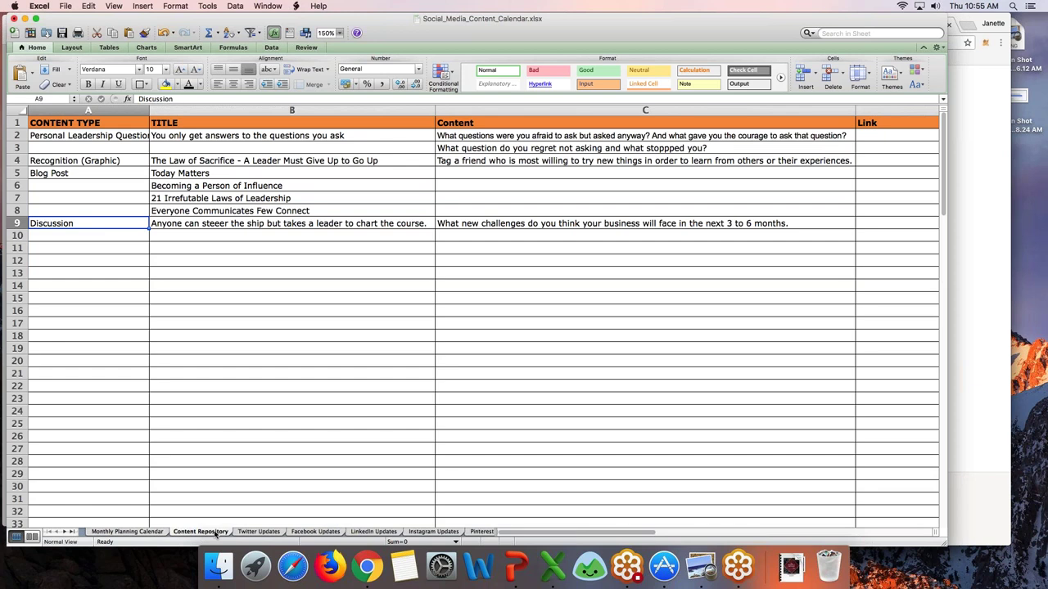
pyautogui.click(262, 532)
pyautogui.click(315, 532)
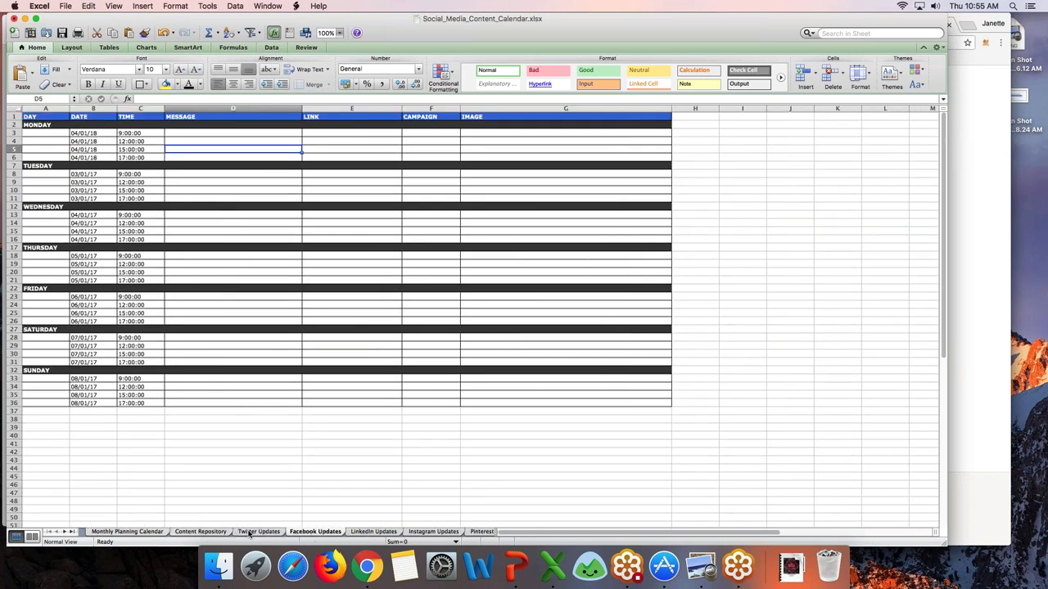
pyautogui.click(190, 533)
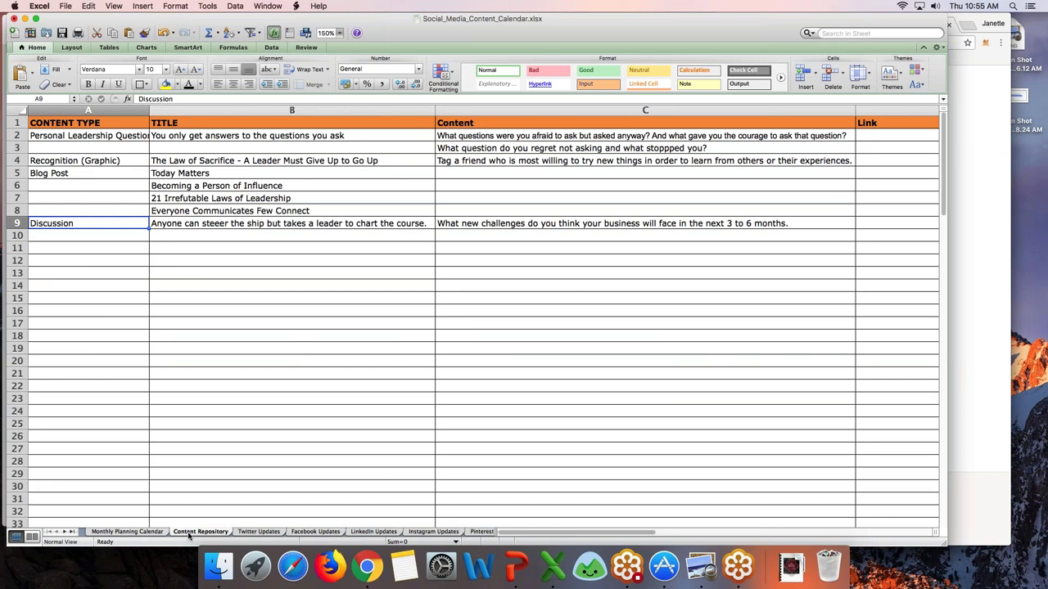
# Step: Copy the first week's Wednesday Event Invite from D15 in the Monthly Planning Calendar into the Saturday cell G15
pyautogui.click(127, 533)
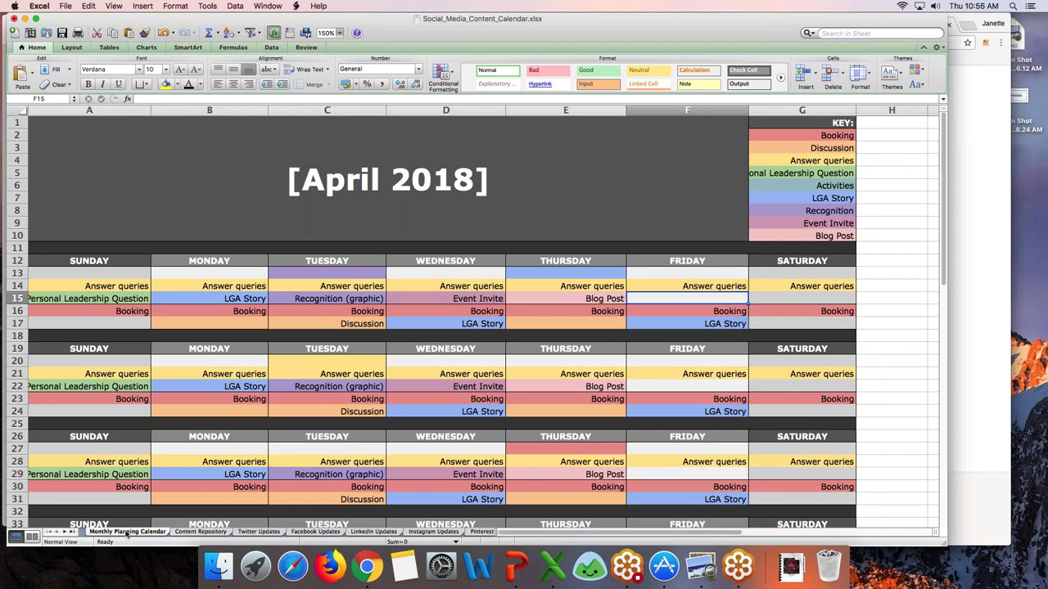
pyautogui.click(452, 301)
pyautogui.click(88, 6)
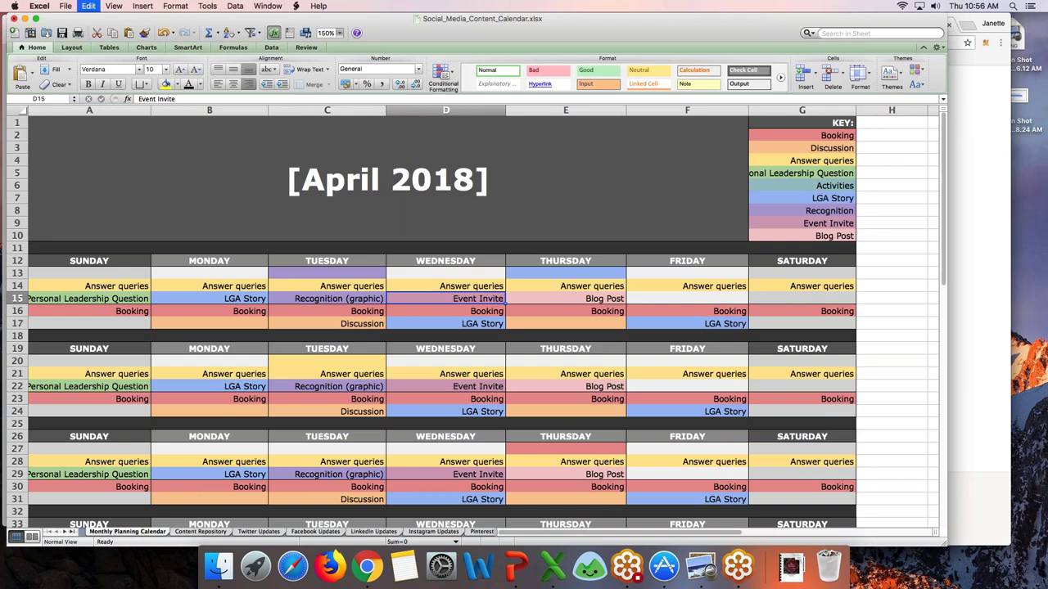
pyautogui.press('Right')
pyautogui.press('Right')
pyautogui.press('Right')
pyautogui.press('Right')
pyautogui.press('Right')
pyautogui.press('Right')
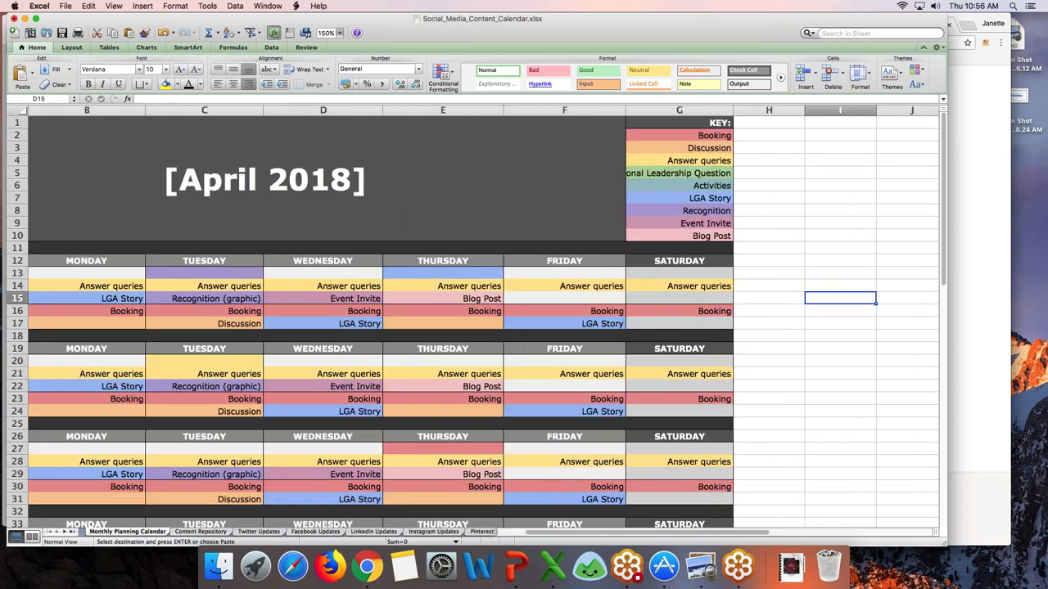
pyautogui.press('Left')
pyautogui.press('Left')
pyautogui.press('Left')
pyautogui.press('Left')
pyautogui.press('Left')
pyautogui.press('Left')
pyautogui.press('Left')
pyautogui.press('Left')
pyautogui.press('Left')
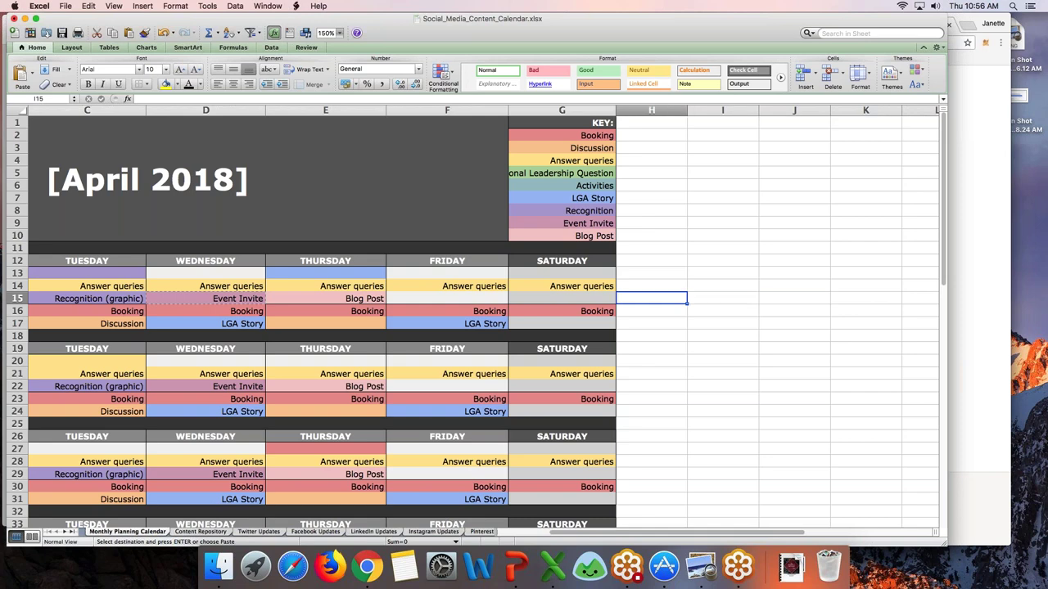
pyautogui.press('Right')
pyautogui.press('Right')
pyautogui.press('Right')
pyautogui.press('Right')
pyautogui.press('Right')
pyautogui.press('Right')
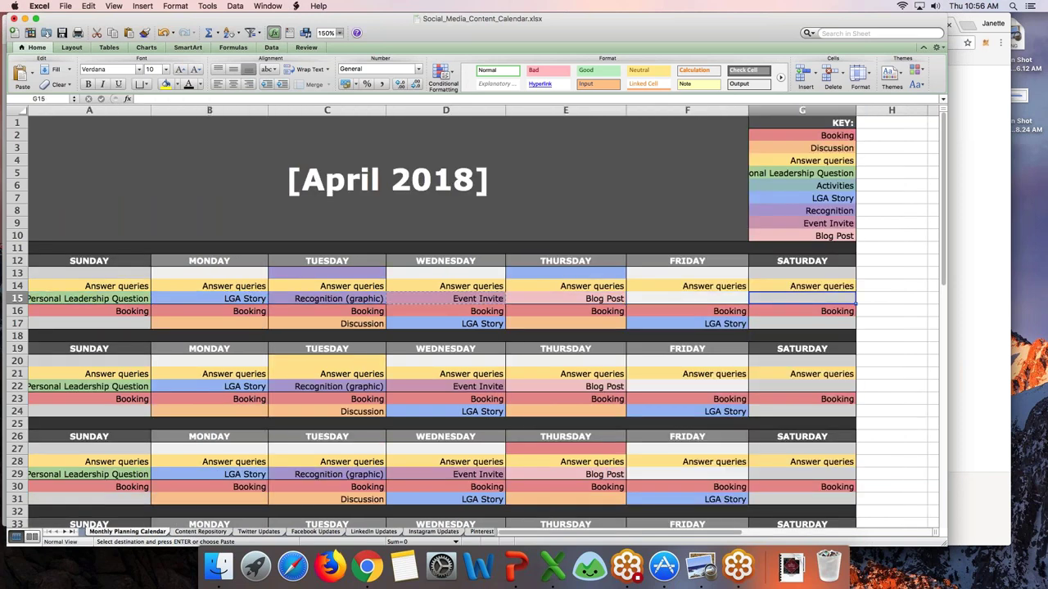
pyautogui.write('Event Invite')
# Step: Paste the Event Invite entry into the second and third weeks' Saturday cells, G22 and G29
pyautogui.press('Down')
pyautogui.press('Down')
pyautogui.press('Down')
pyautogui.press('Down')
pyautogui.press('Down')
pyautogui.press('Down')
pyautogui.press('Down')
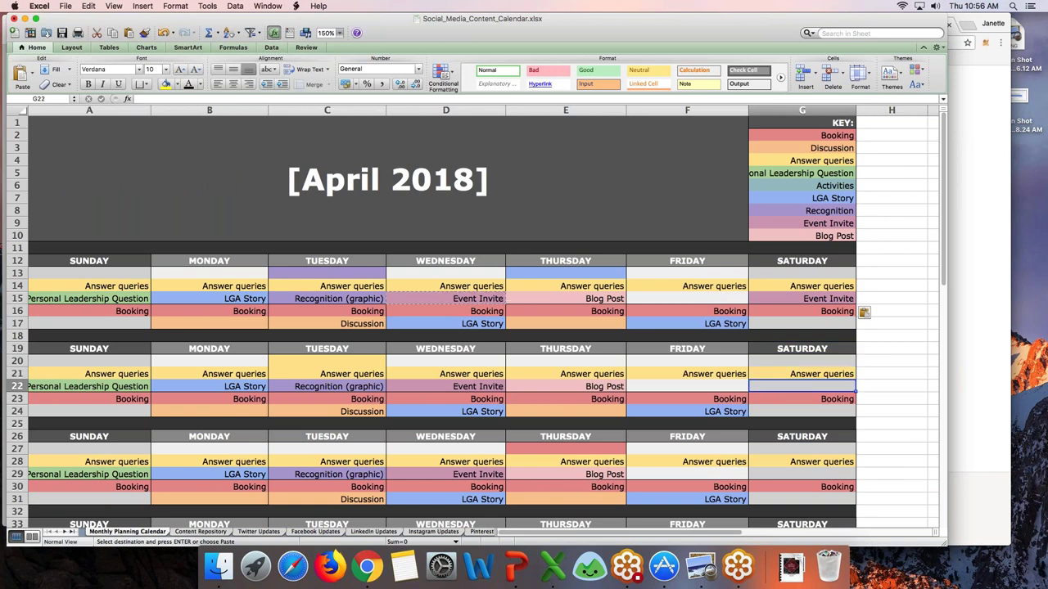
pyautogui.write('Event Invite')
pyautogui.press('Down')
pyautogui.press('Down')
pyautogui.press('Down')
pyautogui.press('Down')
pyautogui.press('Down')
pyautogui.press('Down')
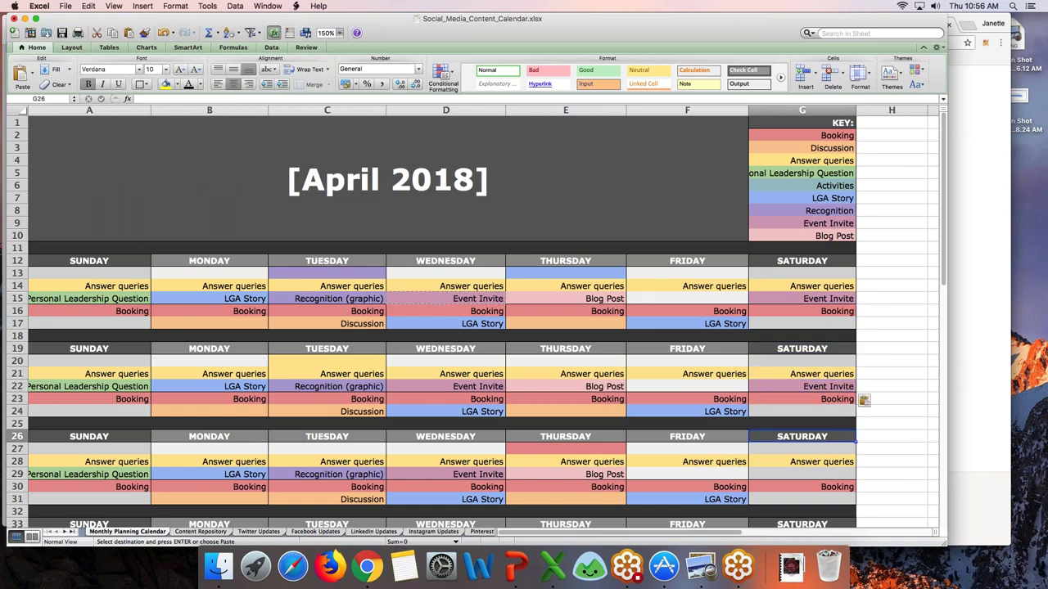
pyautogui.press('Down')
pyautogui.write('Event Invite')
# Step: Paste the Event Invite entry into the Saturday cells of the fourth and fifth weeks
pyautogui.press('Down')
pyautogui.press('Down')
pyautogui.press('Down')
pyautogui.press('Down')
pyautogui.press('Down')
pyautogui.press('Down')
pyautogui.press('Down')
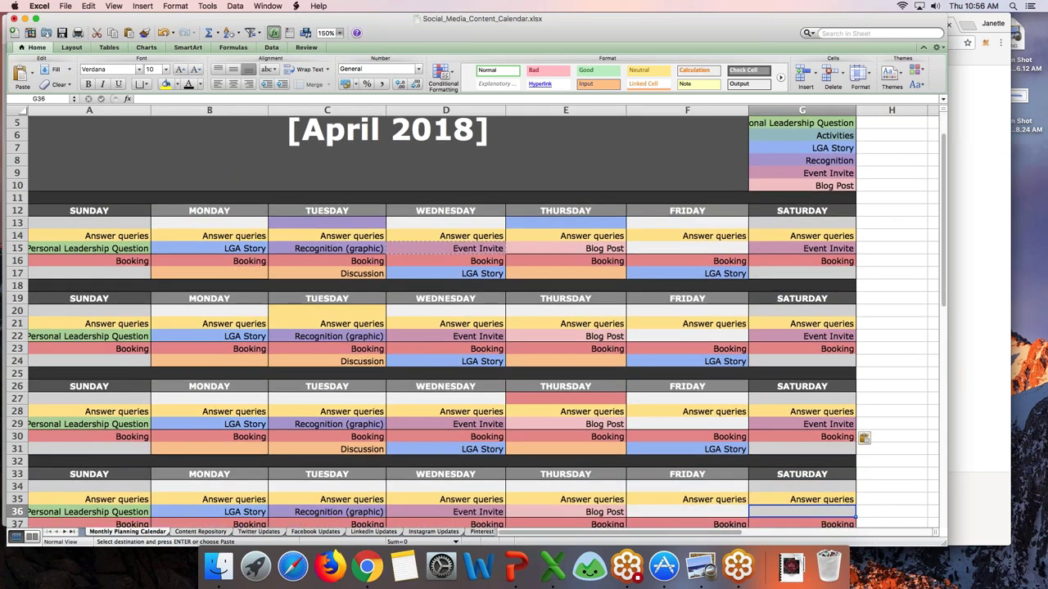
pyautogui.write('Event Invite')
pyautogui.press('Down')
pyautogui.press('Down')
pyautogui.press('Down')
pyautogui.press('Down')
pyautogui.press('Down')
pyautogui.press('Down')
pyautogui.press('Down')
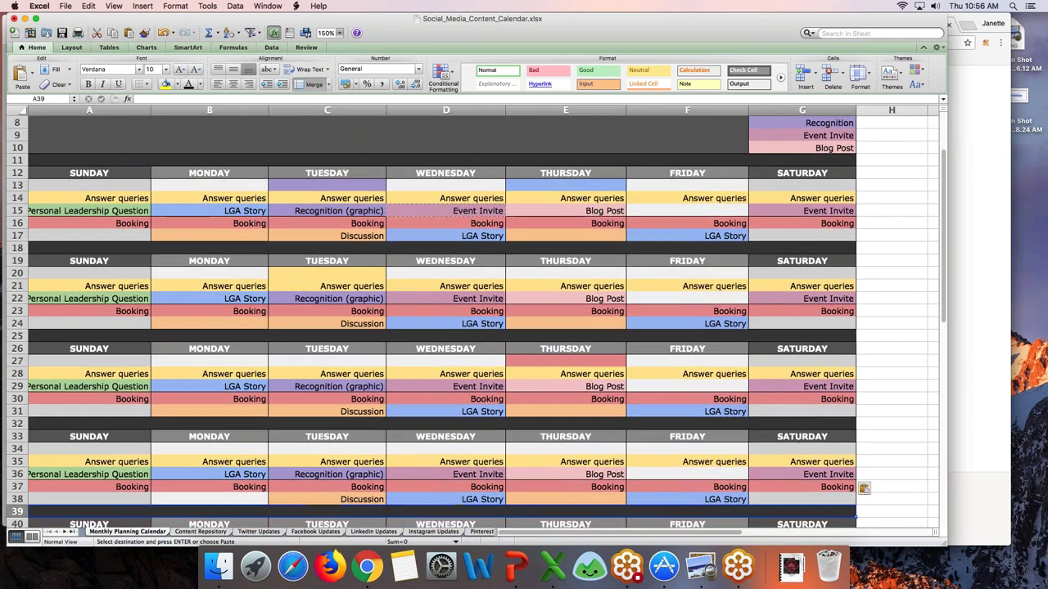
pyautogui.write('Event Invite')
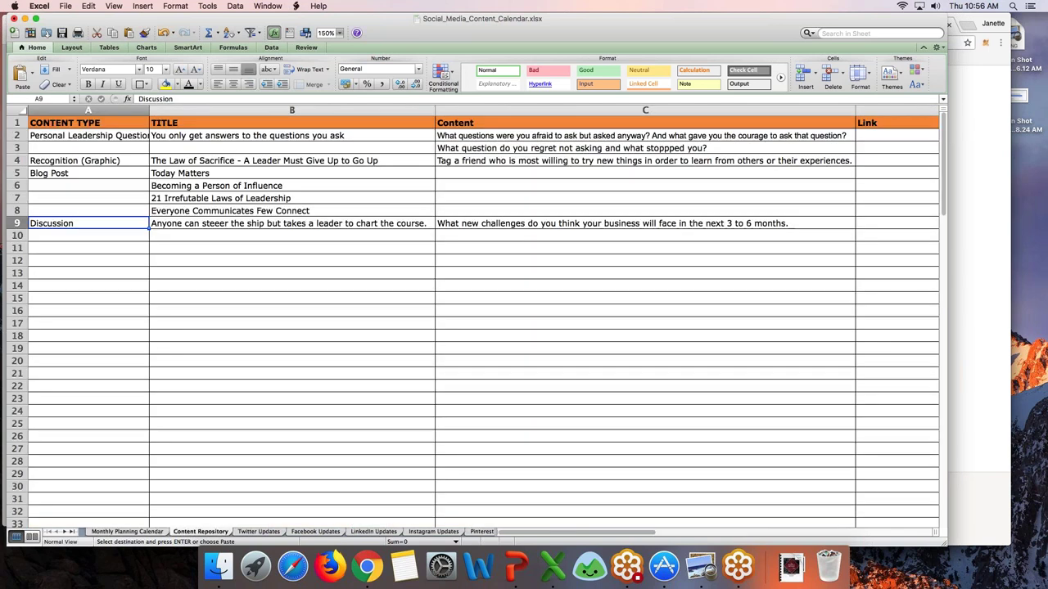
# Step: Add an Event Invite entry in row 10 of the Content Repository with the title "Leadership Game for Sales"
pyautogui.hotkey('ctrl', 'pagedown')
pyautogui.click(60, 236)
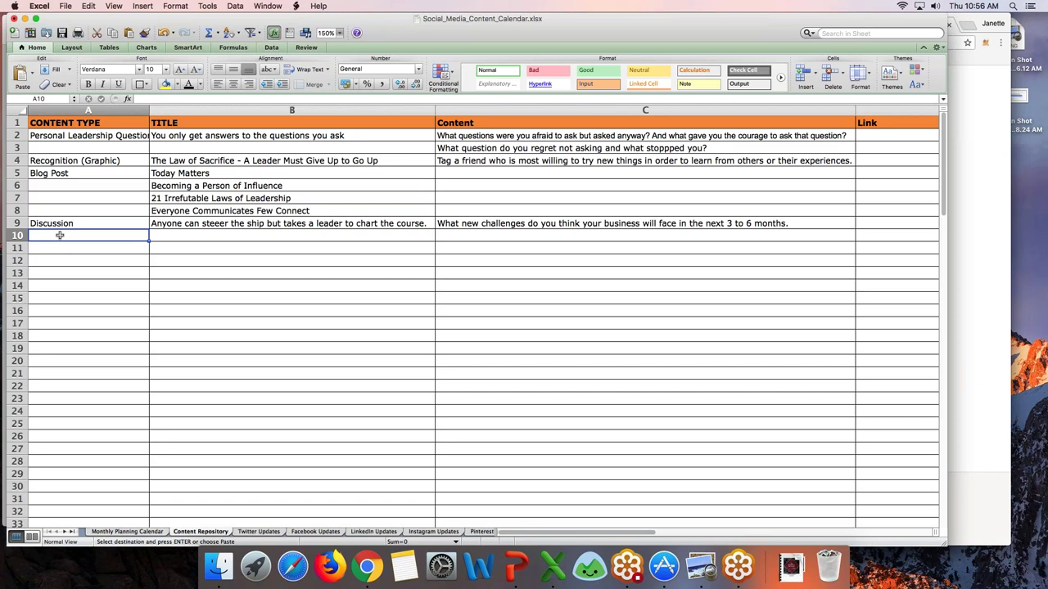
pyautogui.write('Event Invite')
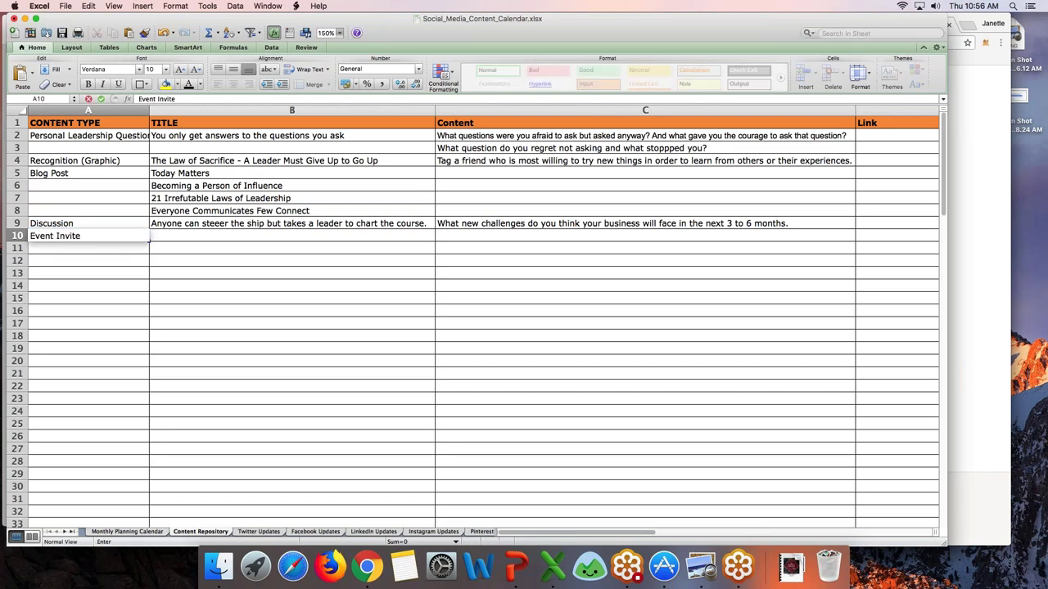
pyautogui.press('Tab')
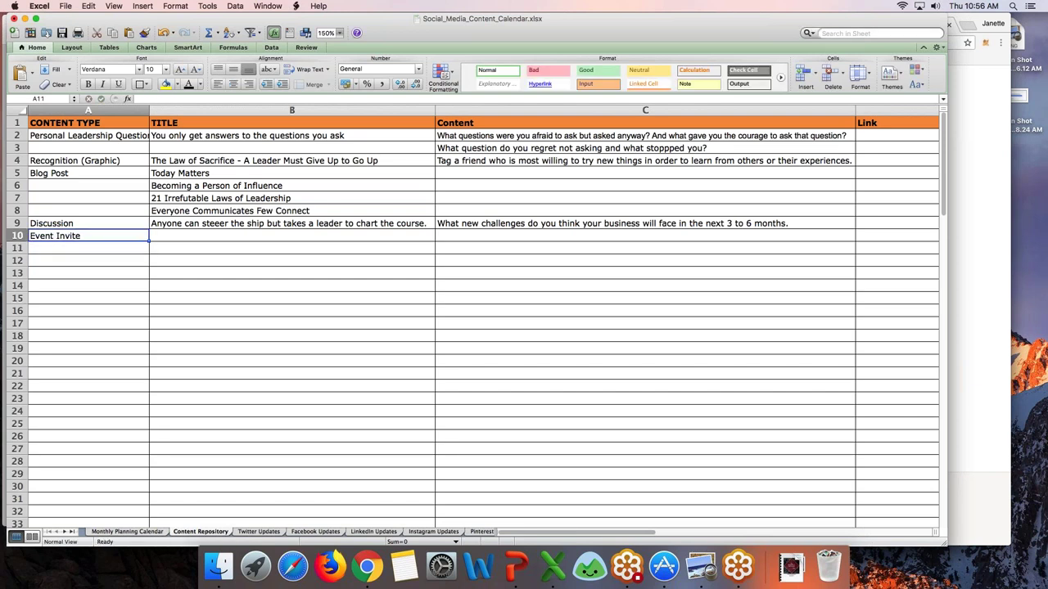
pyautogui.write('Lead')
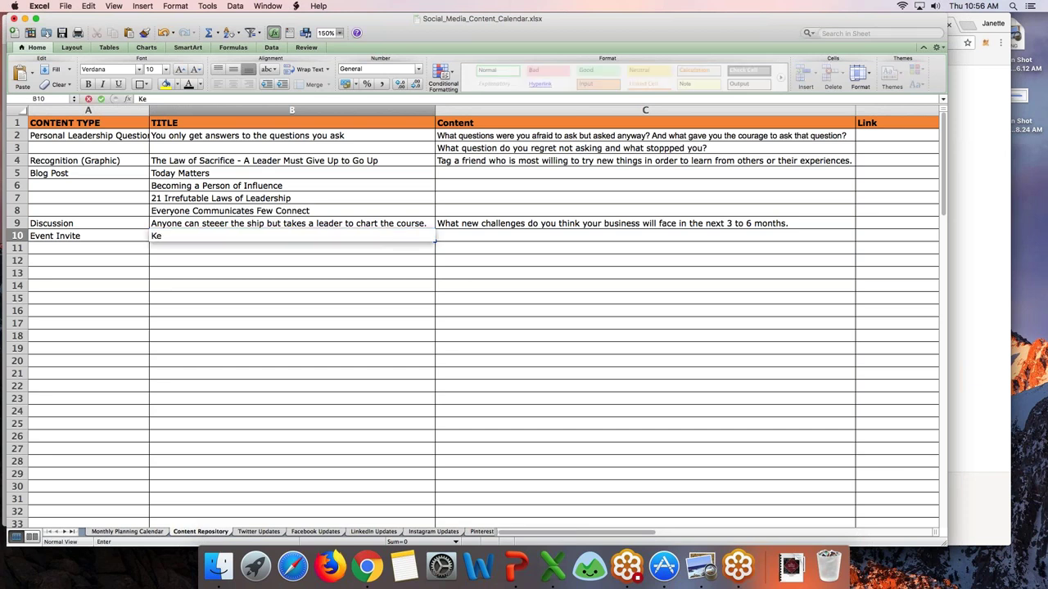
pyautogui.write('ership Games')
pyautogui.press('BackSpace')
pyautogui.write('fi')
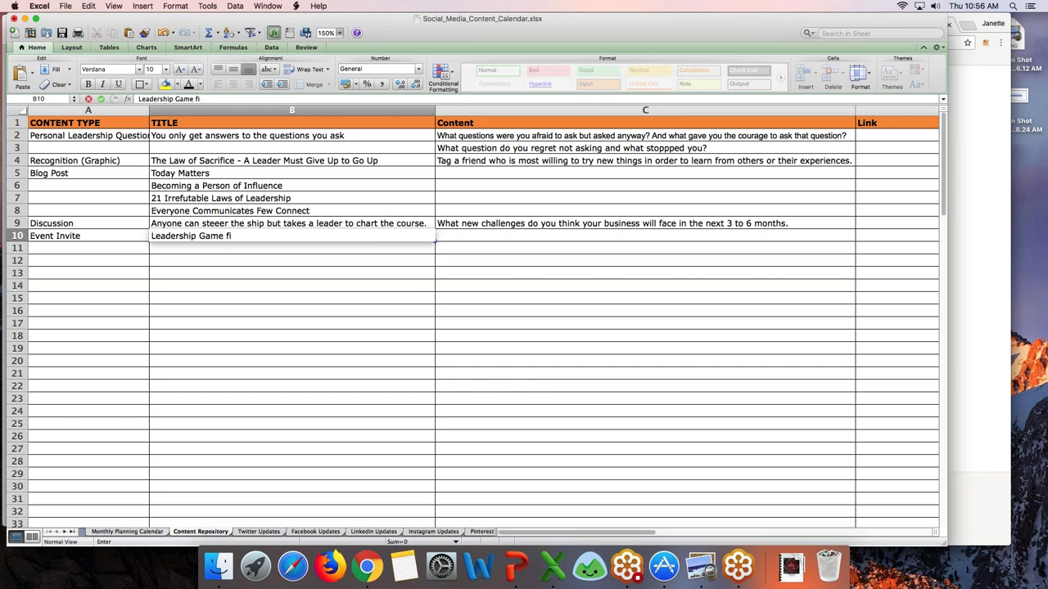
pyautogui.write('ror Sales')
pyautogui.press('Return')
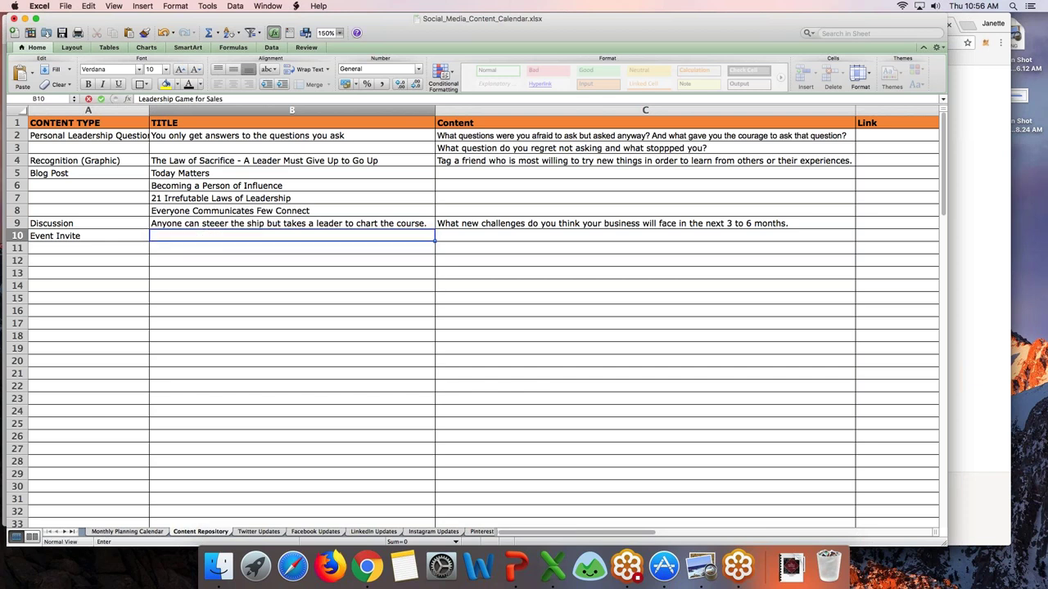
# Step: Enter a second Event Invite title, "Leadership Game - Team Communication", in B11
pyautogui.write('Leadership')
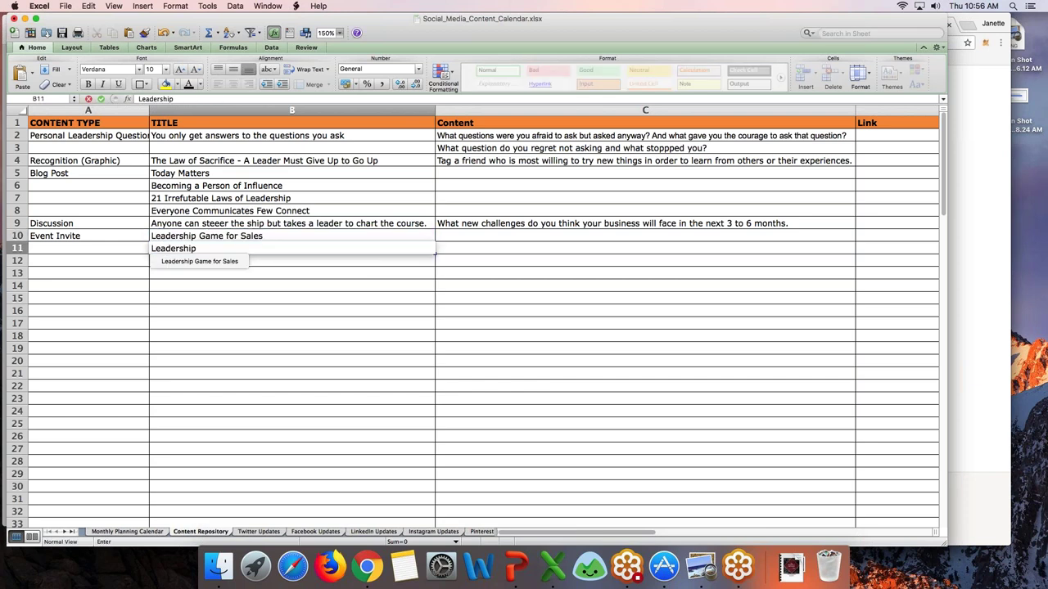
pyautogui.write(' Game co')
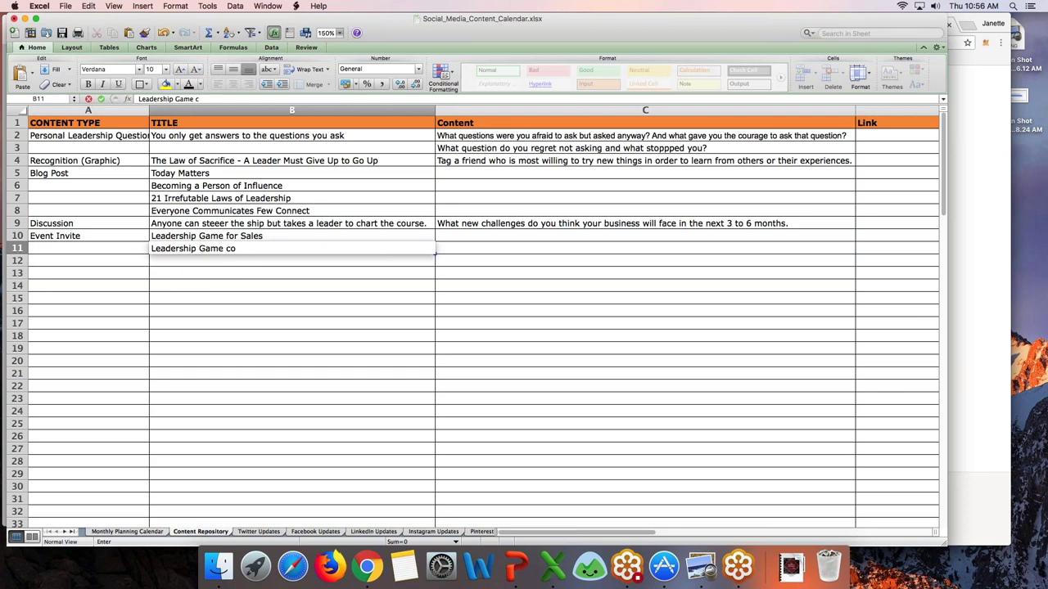
pyautogui.press('BackSpace')
pyautogui.write('- con')
pyautogui.press('BackSpace')
pyautogui.press('BackSpace')
pyautogui.write('Cli')
pyautogui.press('BackSpace')
pyautogui.press('BackSpace')
pyautogui.press('BackSpace')
pyautogui.write('Team Communication')
pyautogui.press('Return')
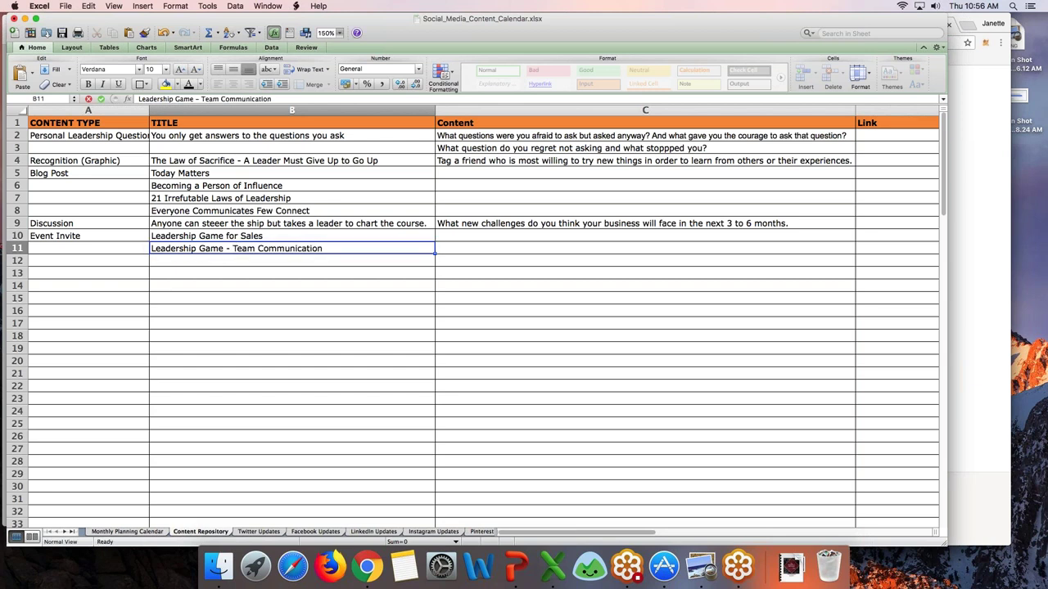
# Step: Extend the title in B10 to read "Leadership Game for Sales Professionals"
pyautogui.press('Up')
pyautogui.press('Up')
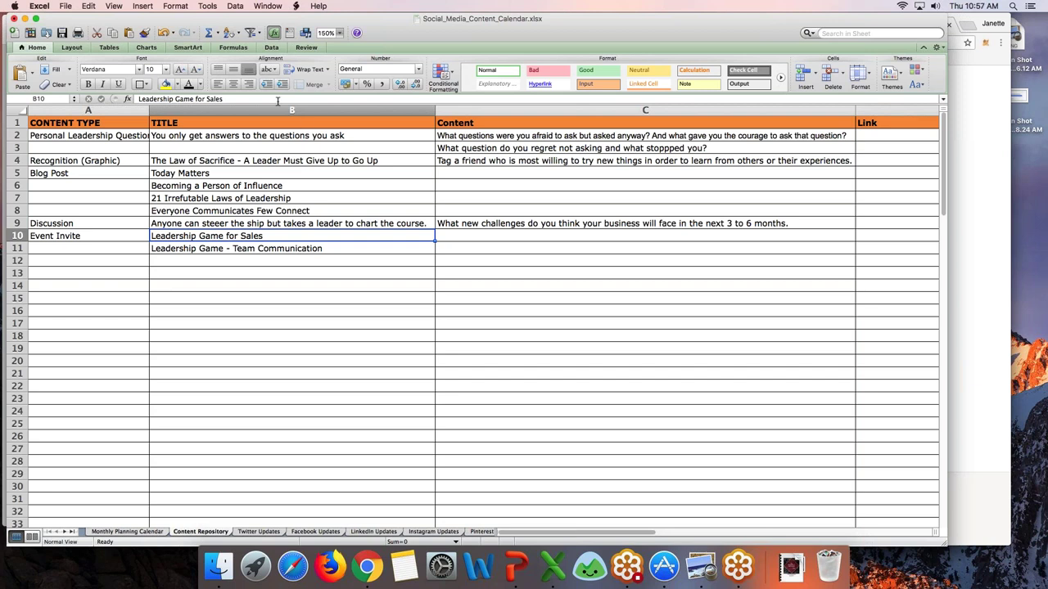
pyautogui.click(278, 101)
pyautogui.write('Profession')
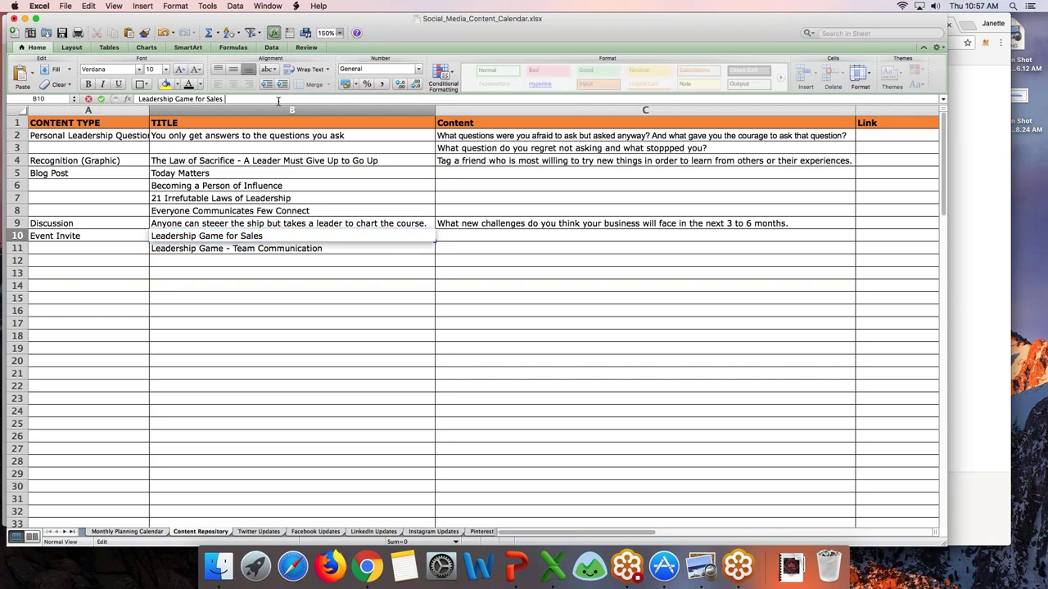
pyautogui.write('als')
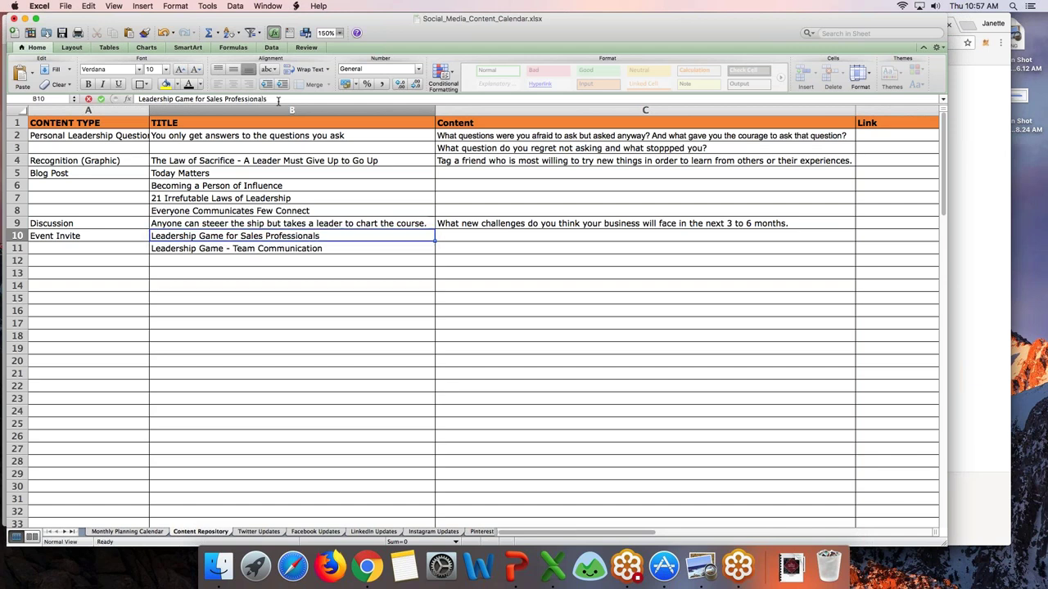
pyautogui.press('Return')
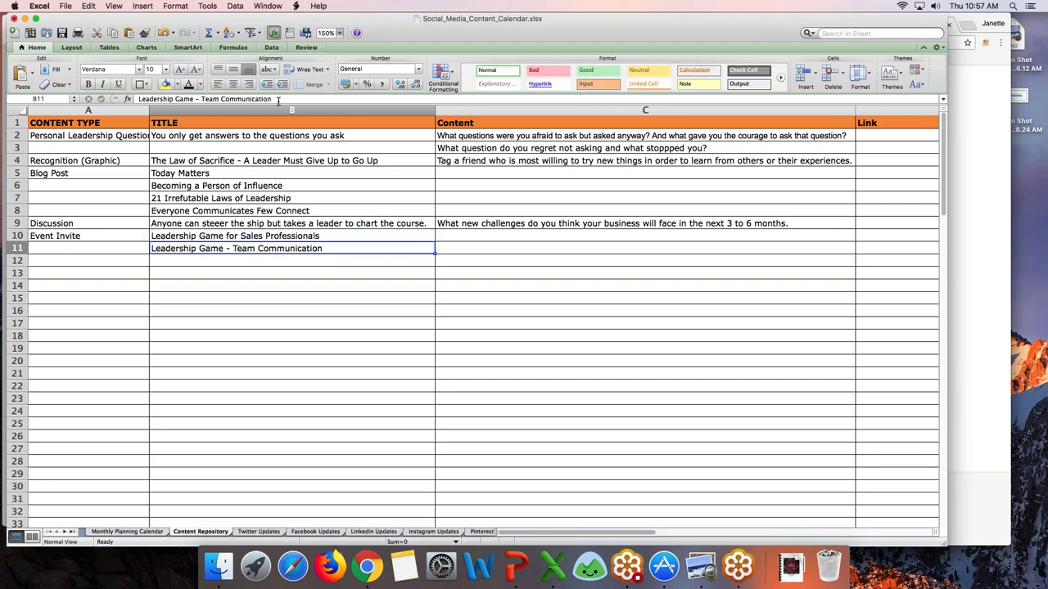
# Step: Reword the title in B11 as "Leadership Game for Team Communication"
pyautogui.click(278, 99)
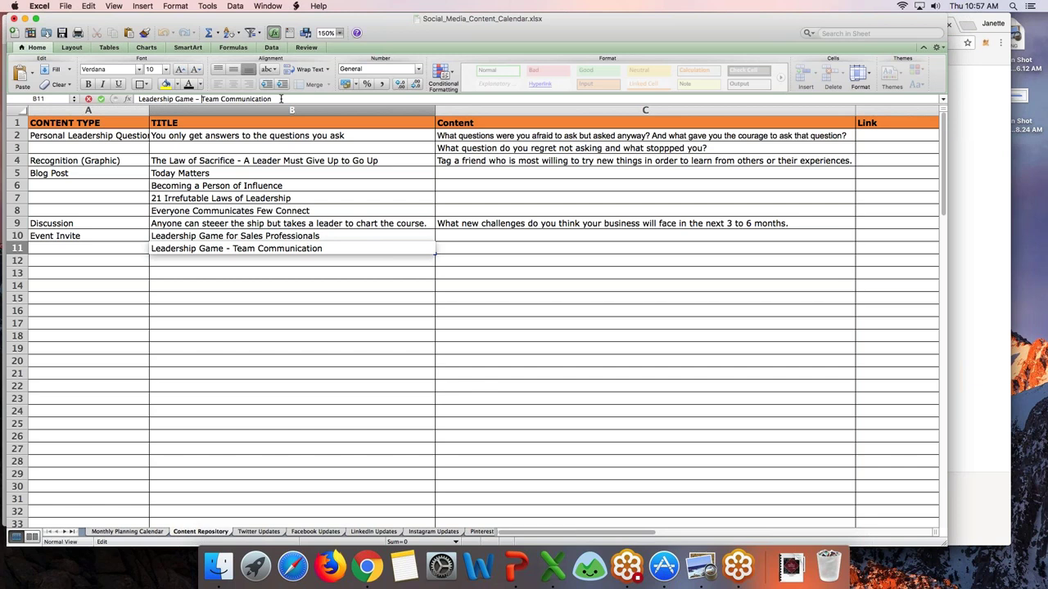
pyautogui.press('BackSpace')
pyautogui.write('for')
pyautogui.press('Return')
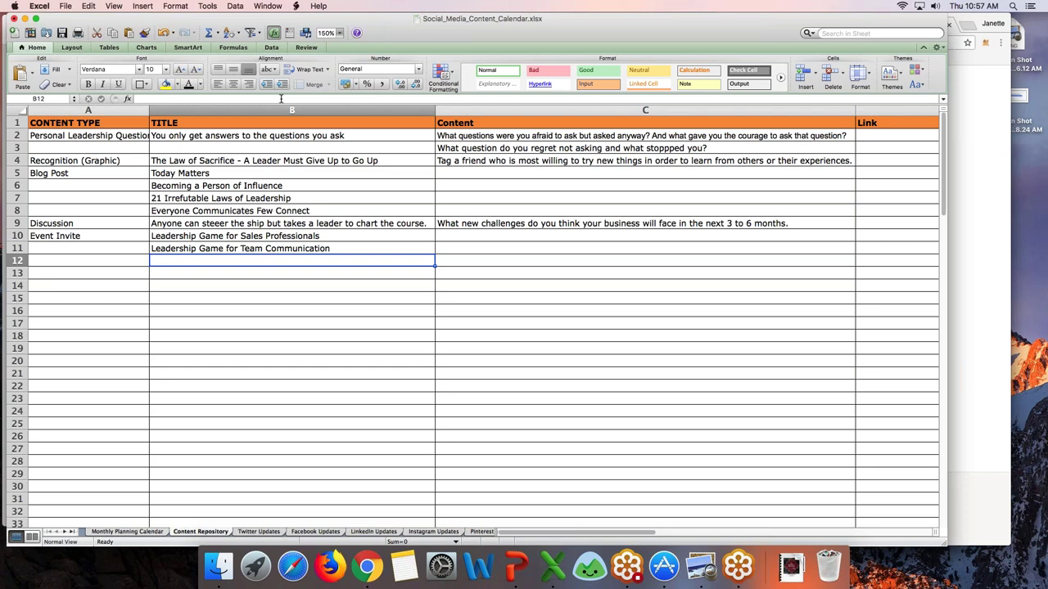
# Step: Copy the "Leadership Game for Sales Professionals" title from B10 into the Wednesday 13:30 message cell of Twitter Updates
pyautogui.press('Up')
pyautogui.press('Up')
pyautogui.press('Down')
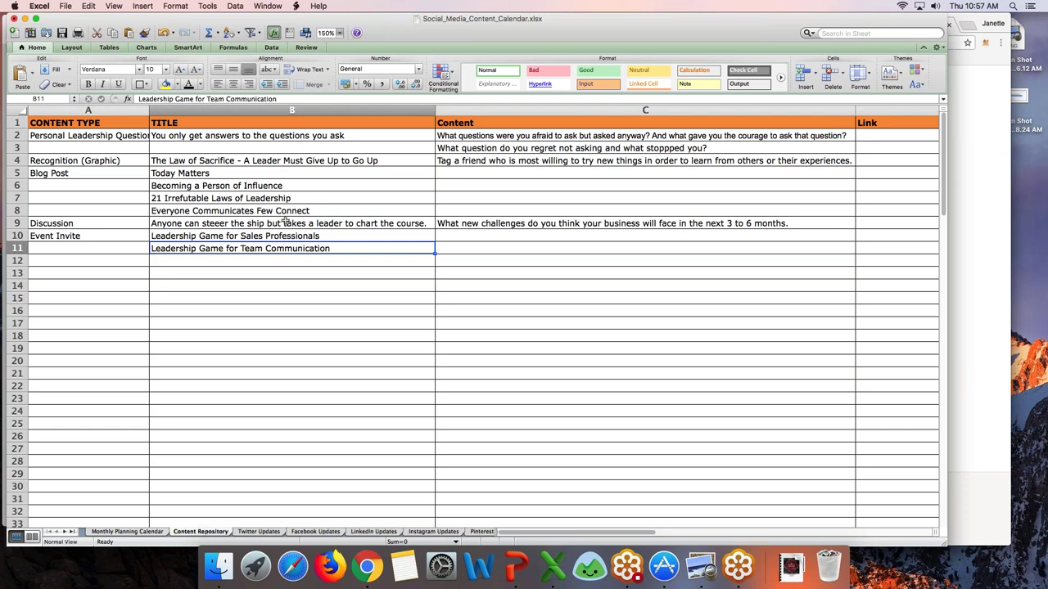
pyautogui.click(250, 236)
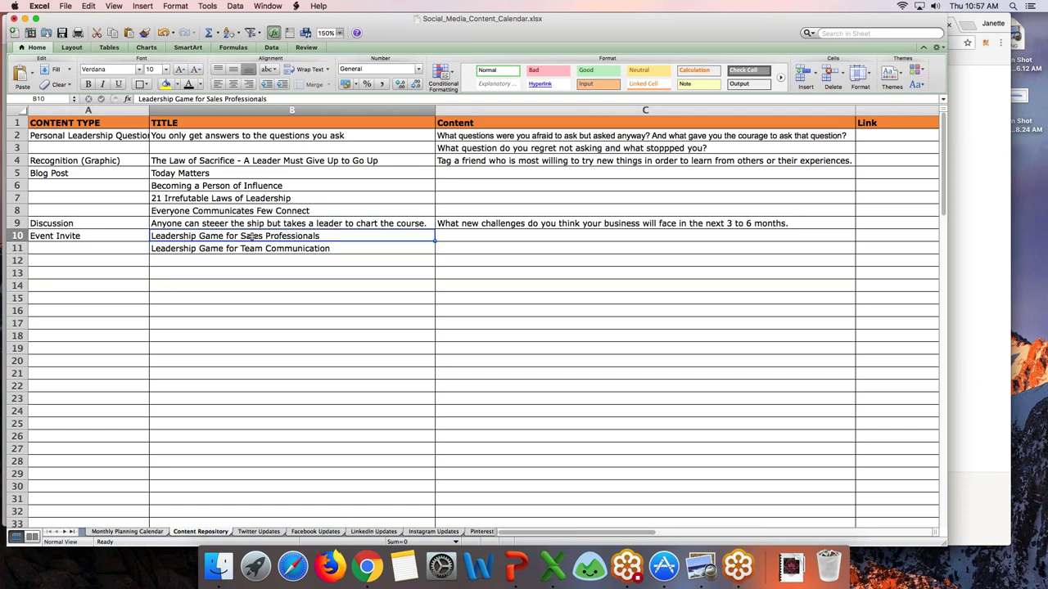
pyautogui.press('super+c')
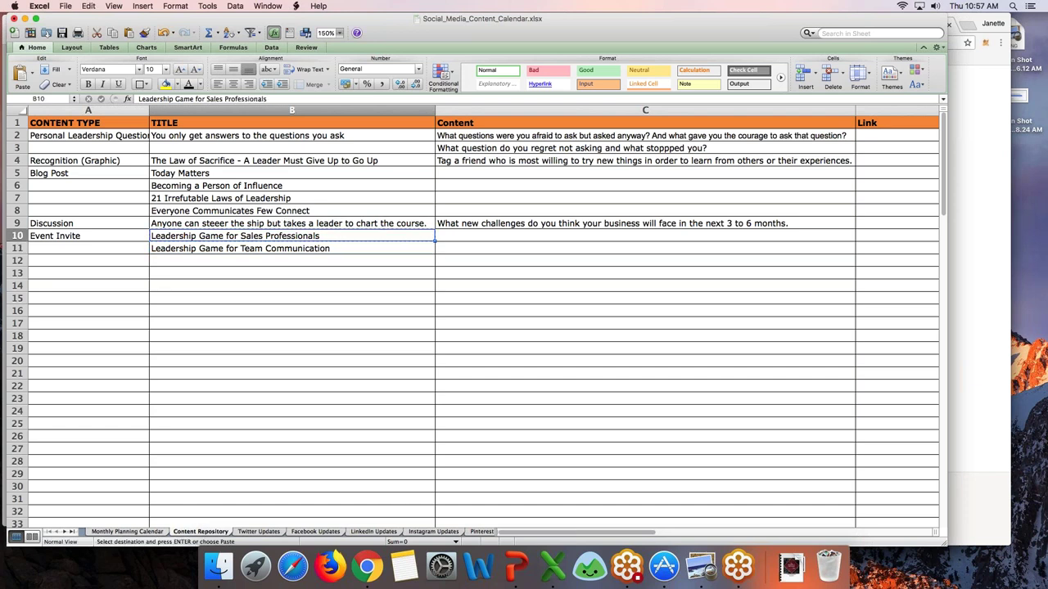
pyautogui.click(268, 532)
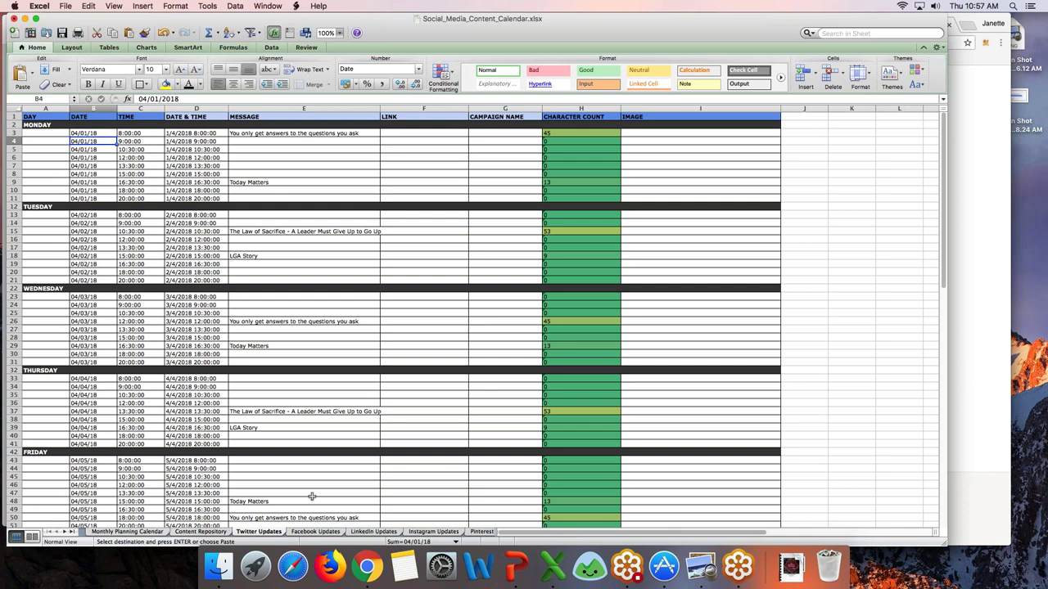
pyautogui.click(284, 331)
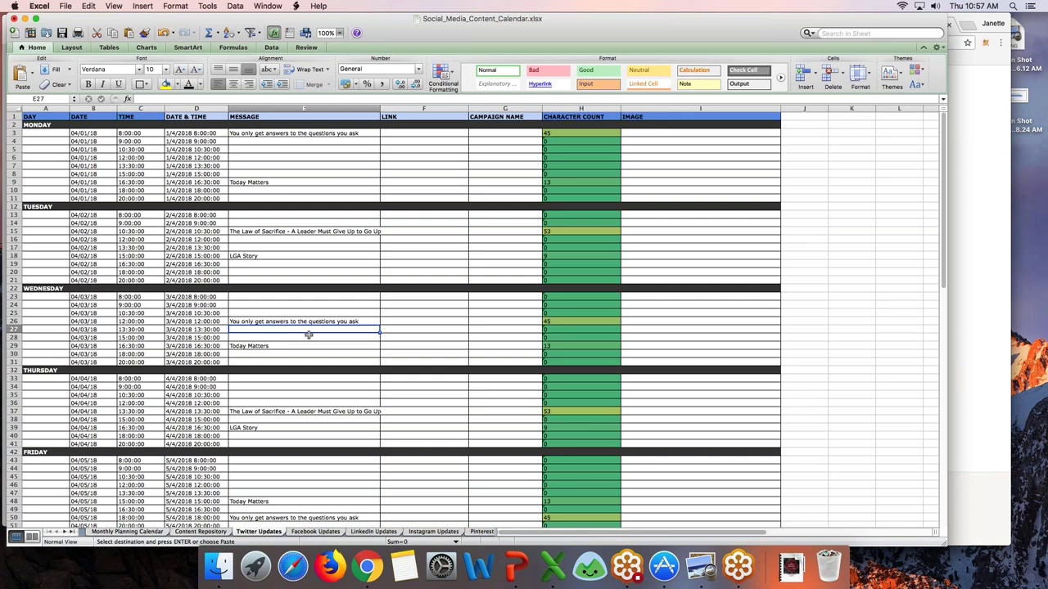
pyautogui.press('super+v')
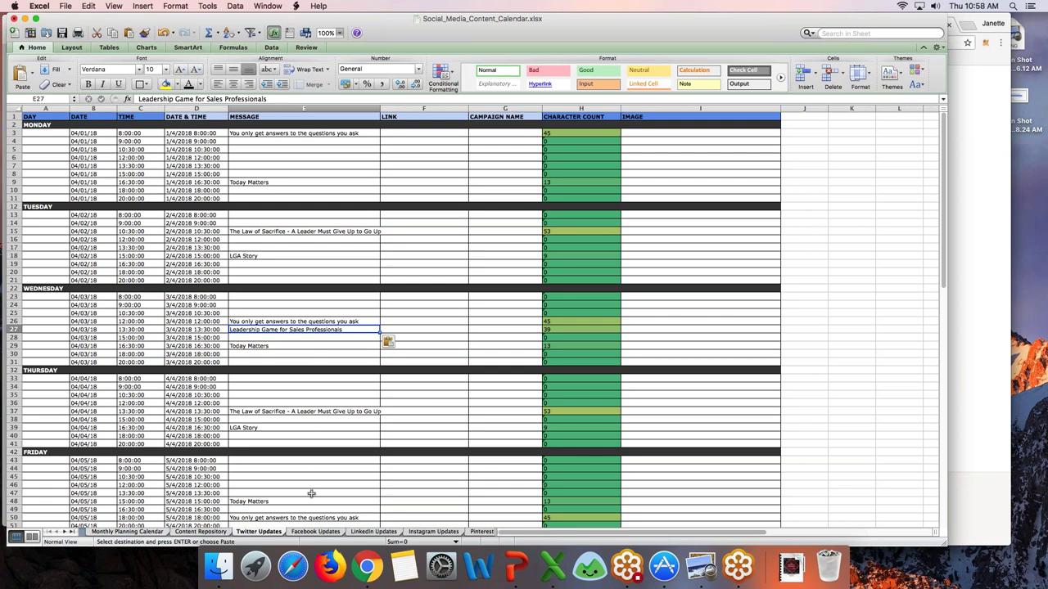
# Step: Paste the copied Leadership Game title into the Saturday 12:00 message cell of Twitter Updates
pyautogui.scroll(-5, 311, 494)
pyautogui.click(295, 472)
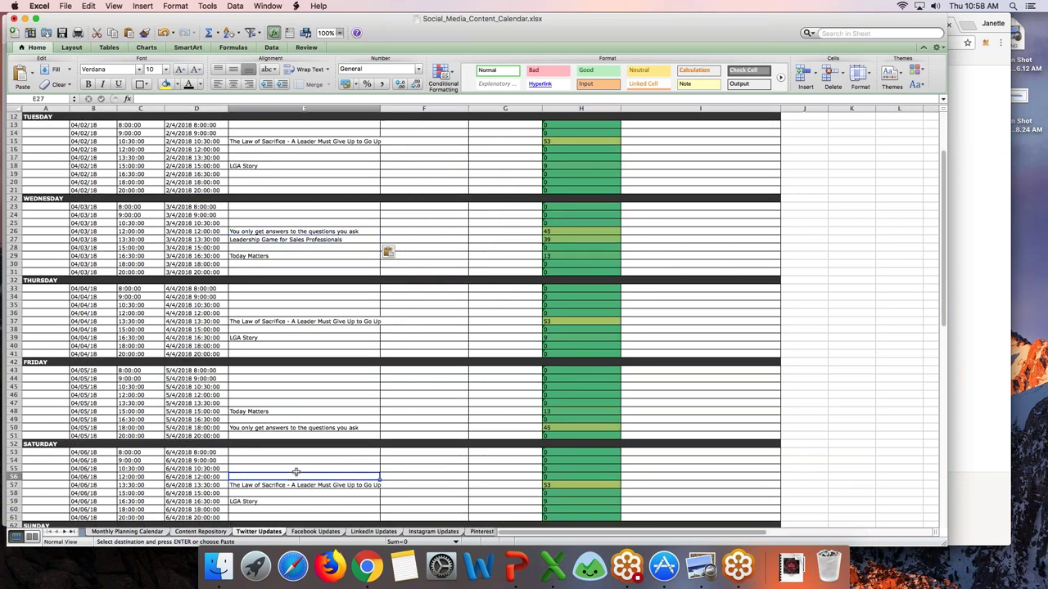
pyautogui.press('super+v')
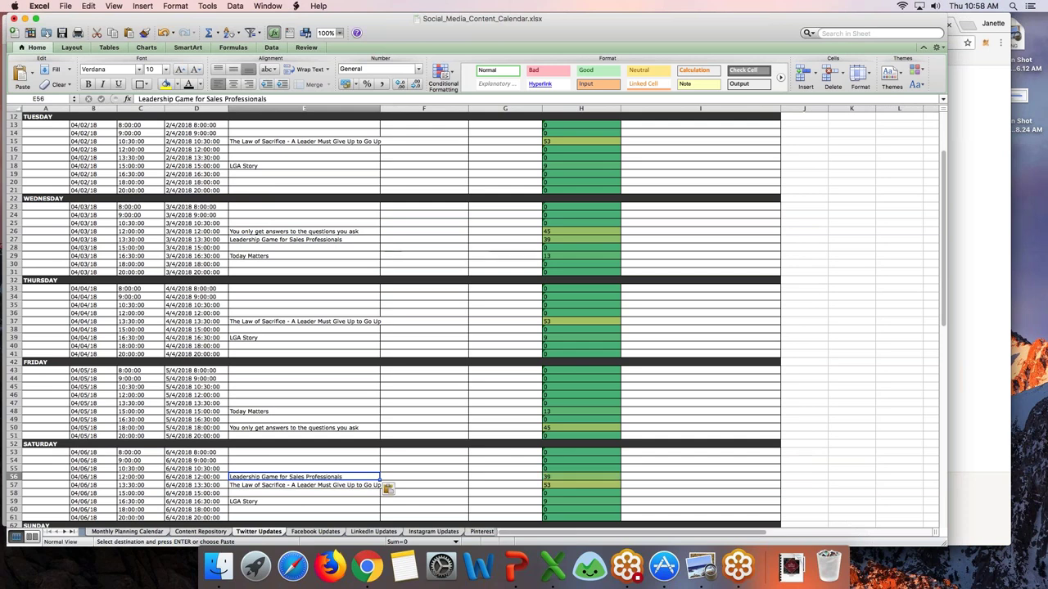
# Step: Paste the copied Leadership Game title into the Wednesday 15:00 and Saturday 12:00 message cells of Facebook Updates
pyautogui.click(315, 531)
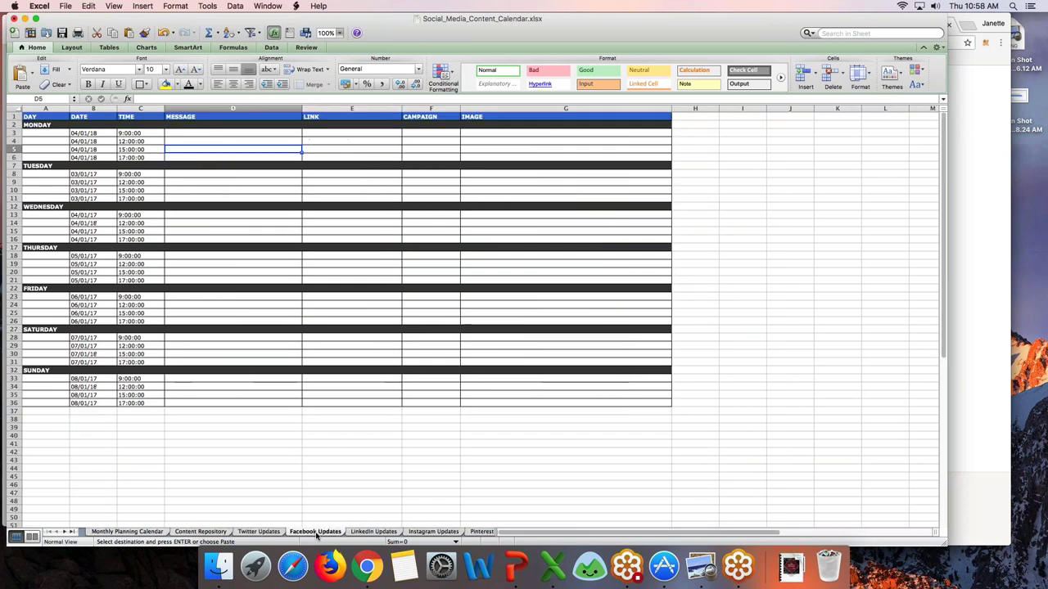
pyautogui.click(228, 231)
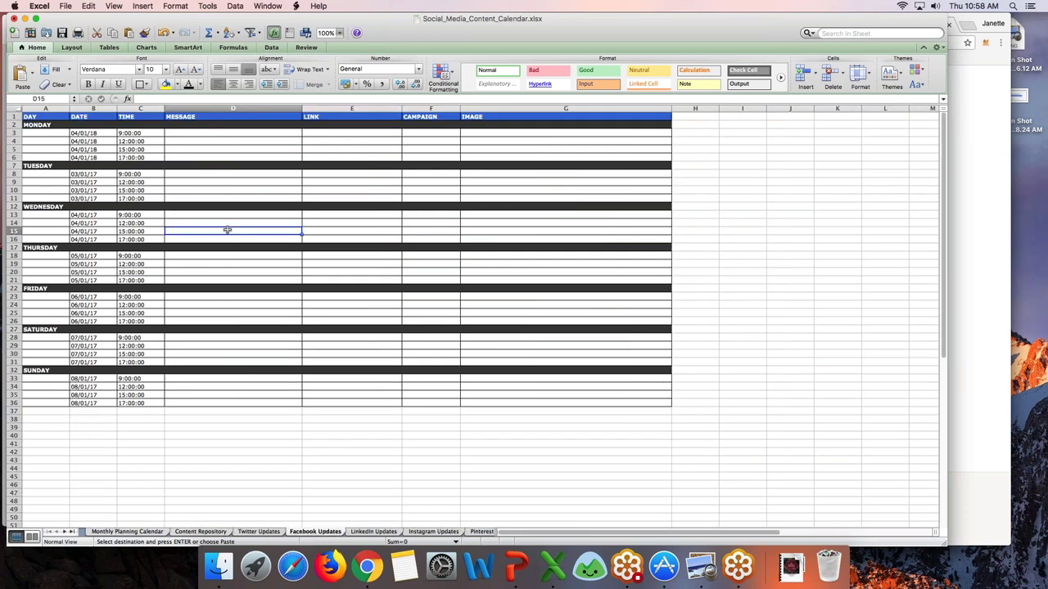
pyautogui.press('super+v')
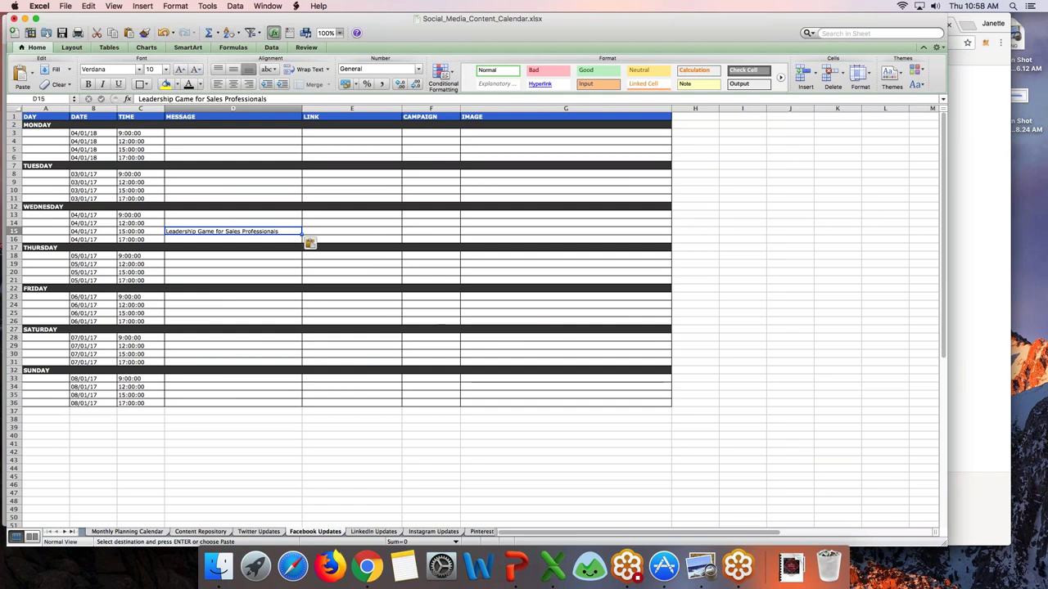
pyautogui.click(227, 346)
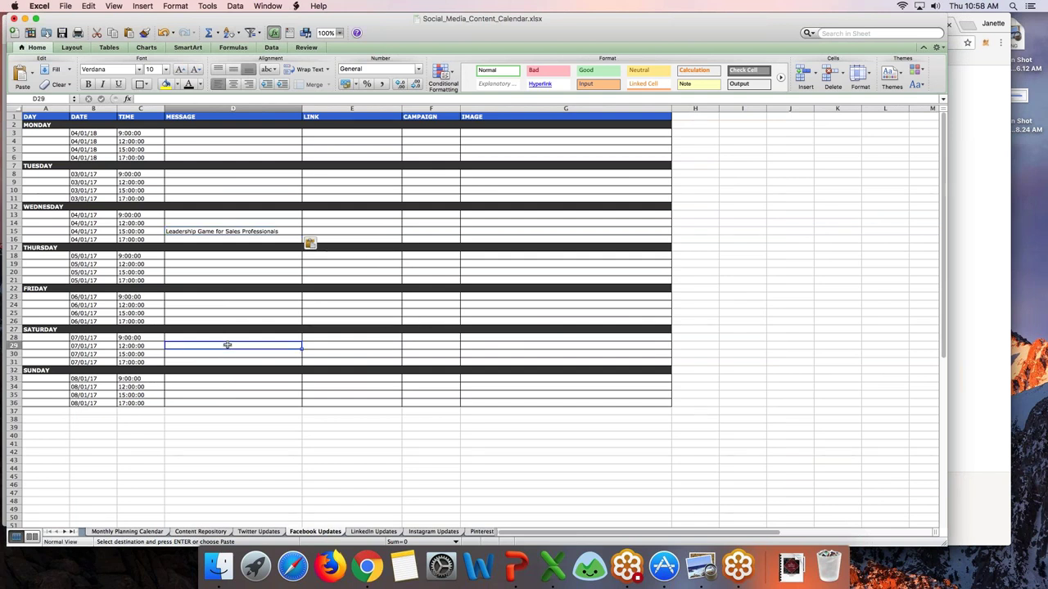
pyautogui.press('super+v')
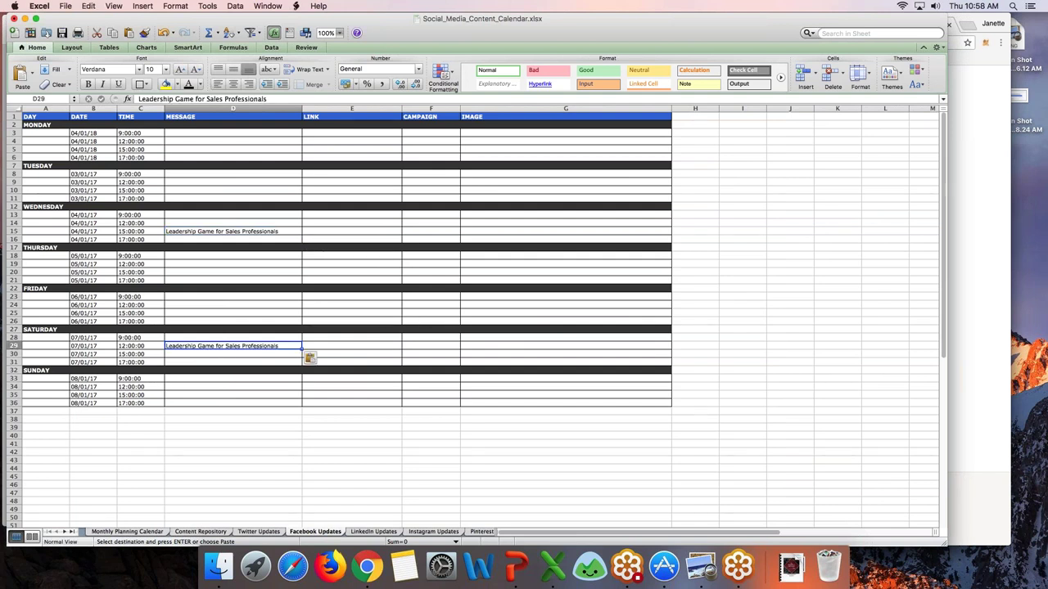
# Step: Set the first Wednesday date, B13 in Facebook Updates, to 04/03/2018
pyautogui.click(102, 215)
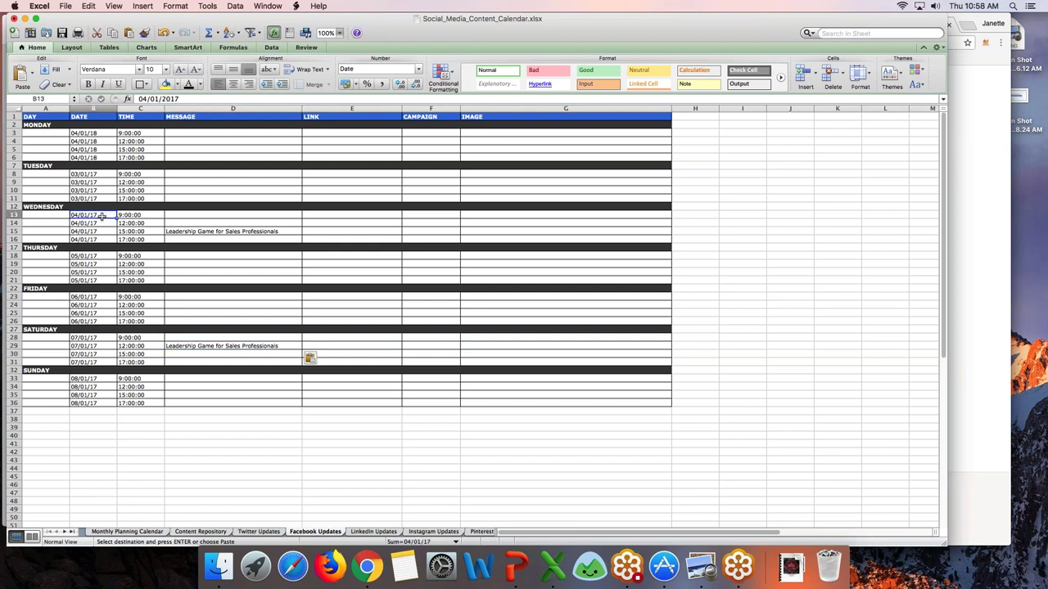
pyautogui.click(198, 97)
pyautogui.press('BackSpace')
pyautogui.write('8')
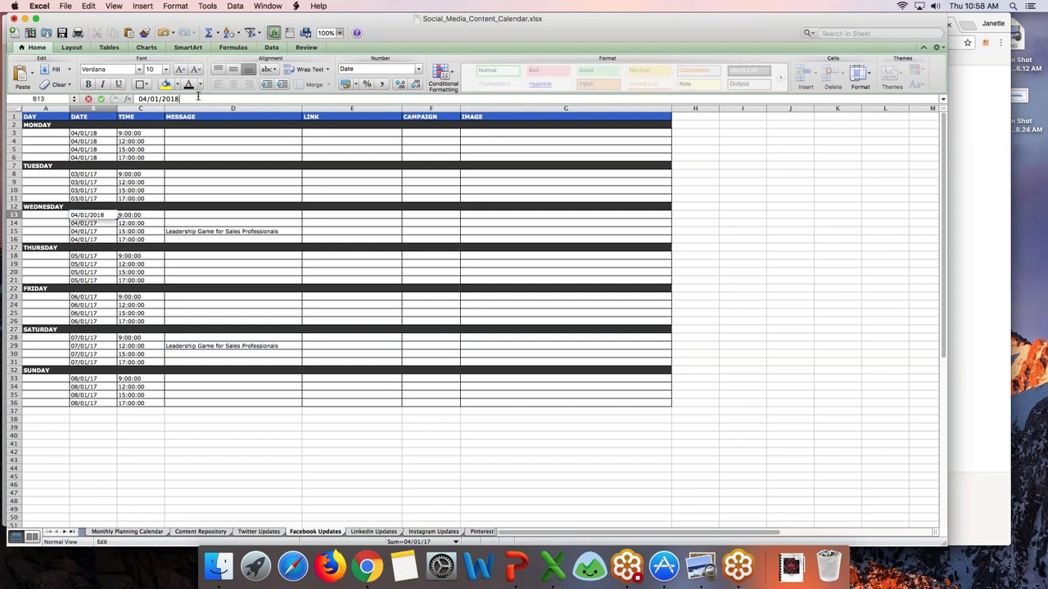
pyautogui.press('Left')
pyautogui.press('BackSpace')
pyautogui.write('3')
pyautogui.press('Return')
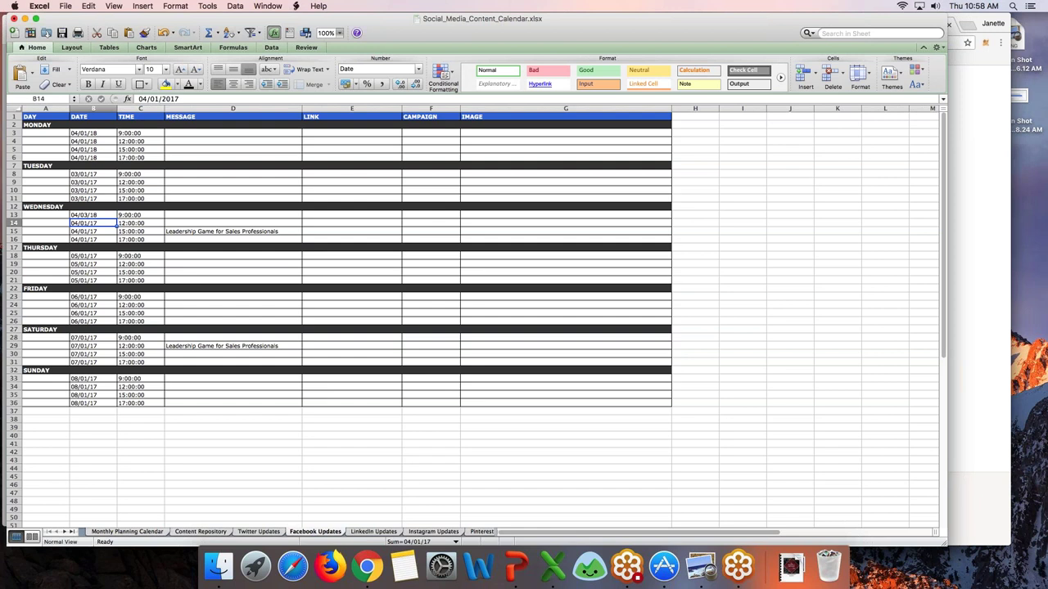
# Step: Copy the date in B13 into the remaining Wednesday date cells, B14 to B16
pyautogui.click(82, 215)
pyautogui.press('super+c')
pyautogui.moveTo(82, 223); pyautogui.dragTo(82, 238)
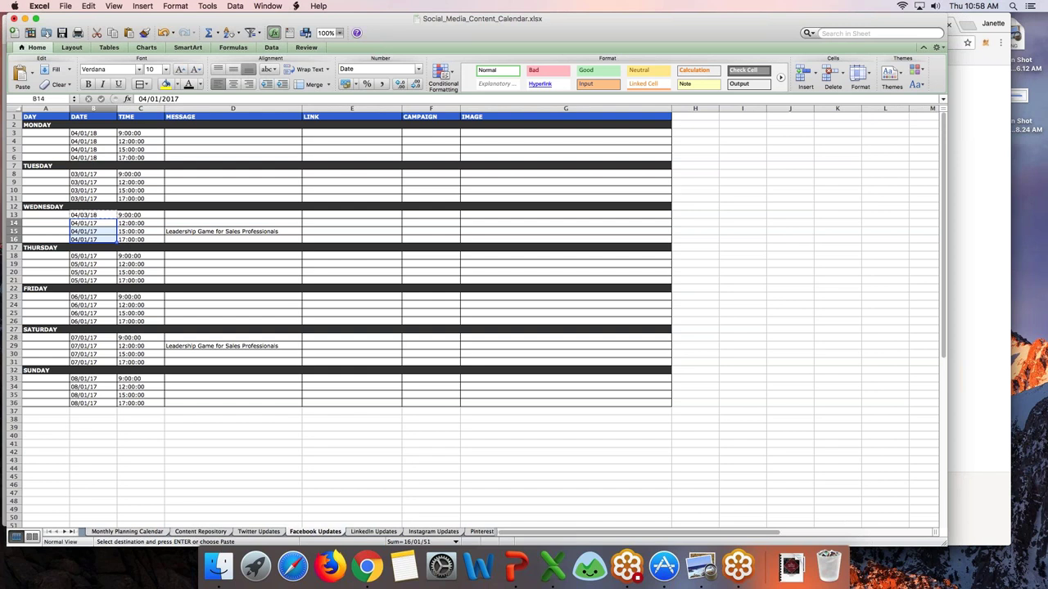
pyautogui.press('super+v')
# Step: Set the first Saturday date, B28 in Facebook Updates, to 04/06/2018, starting from the copied Wednesday date
pyautogui.press('Down')
pyautogui.press('Down')
pyautogui.press('Down')
pyautogui.press('Down')
pyautogui.press('Down')
pyautogui.press('Down')
pyautogui.press('Down')
pyautogui.press('Down')
pyautogui.press('Down')
pyautogui.press('Down')
pyautogui.press('Down')
pyautogui.press('Down')
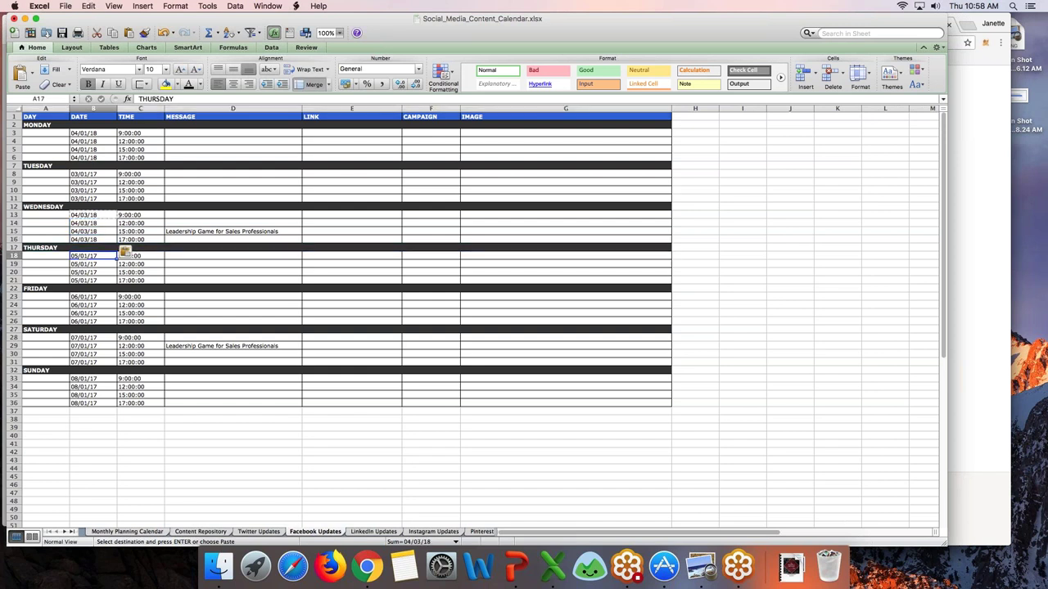
pyautogui.press('Down')
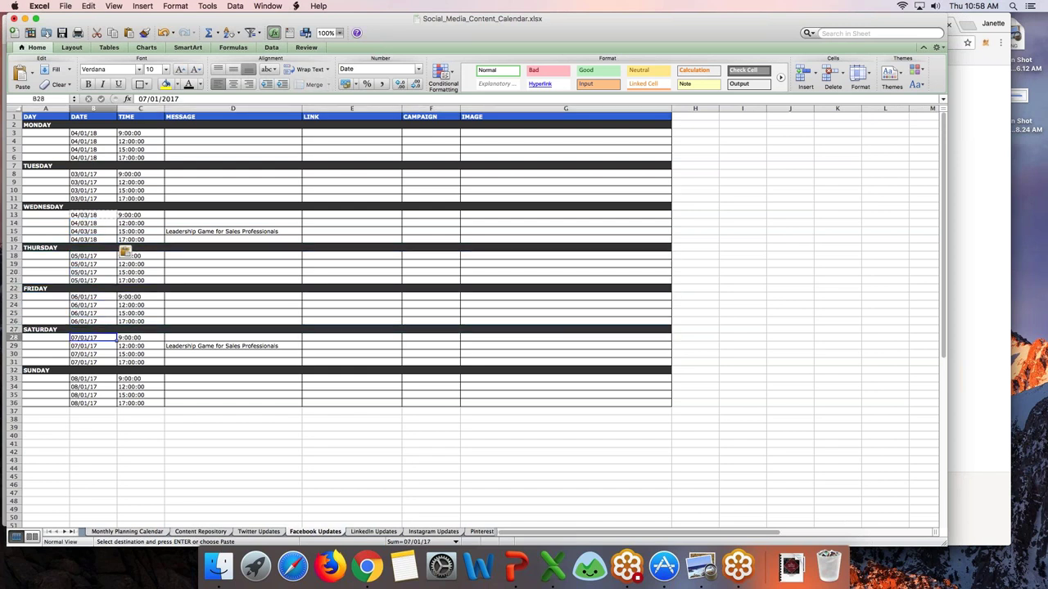
pyautogui.press('super+v')
pyautogui.click(205, 98)
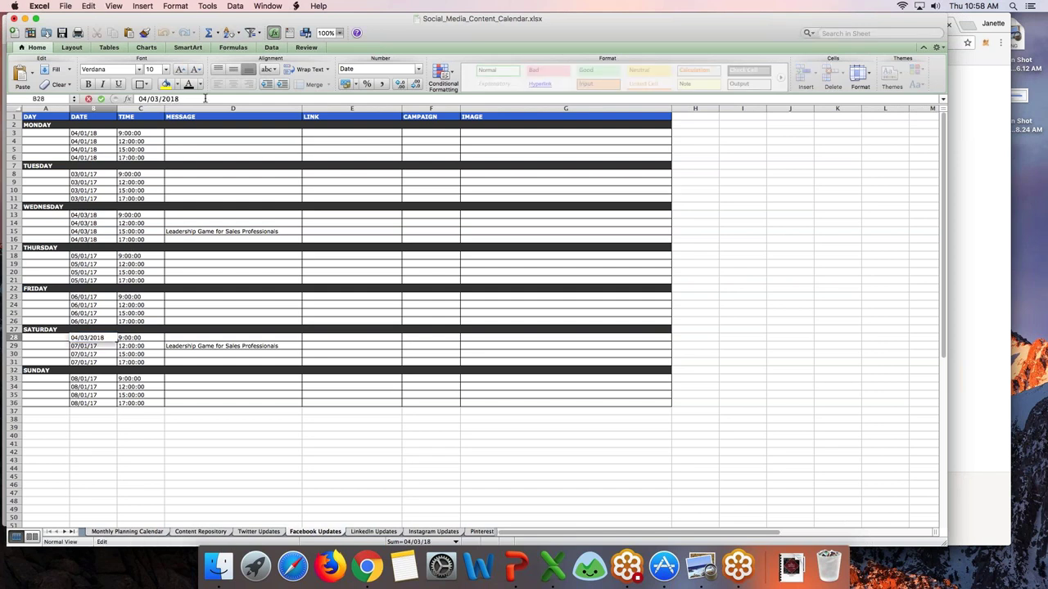
pyautogui.press('BackSpace')
pyautogui.write('6')
pyautogui.press('Return')
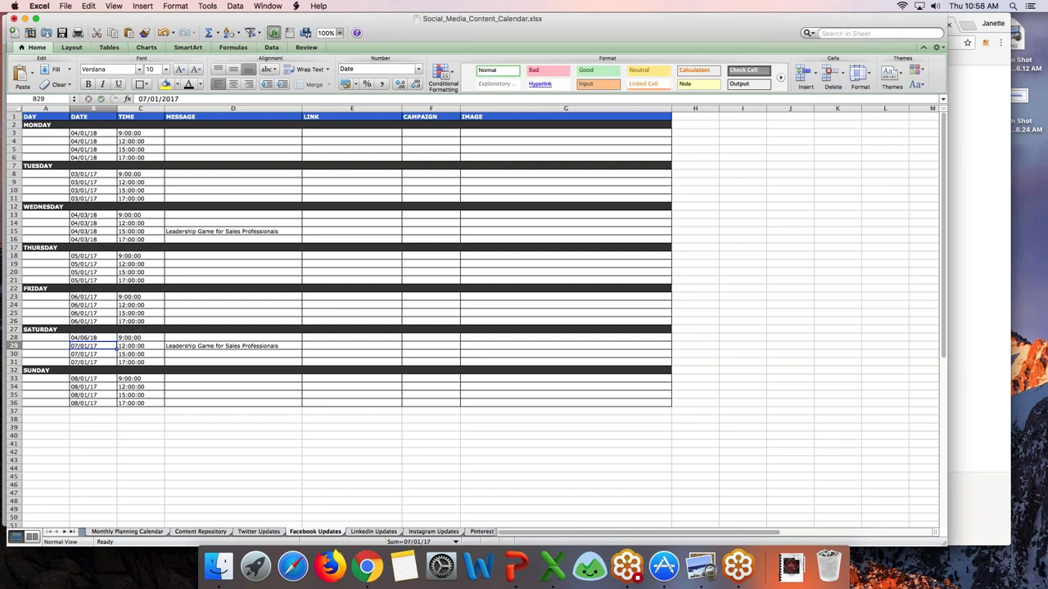
# Step: Copy the date in B28 into the remaining Saturday date cells, B29 to B31
pyautogui.press('super+c')
pyautogui.press('Down')
pyautogui.hotkey('shift', 'Down')
pyautogui.hotkey('shift', 'Down')
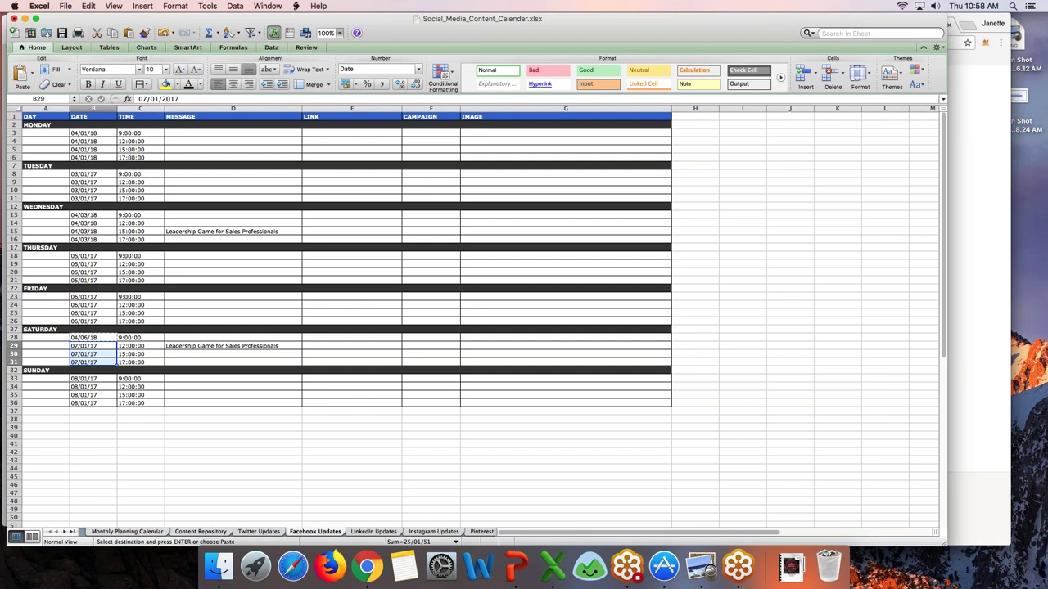
pyautogui.press('super+v')
pyautogui.press('Down')
pyautogui.press('Down')
pyautogui.press('Down')
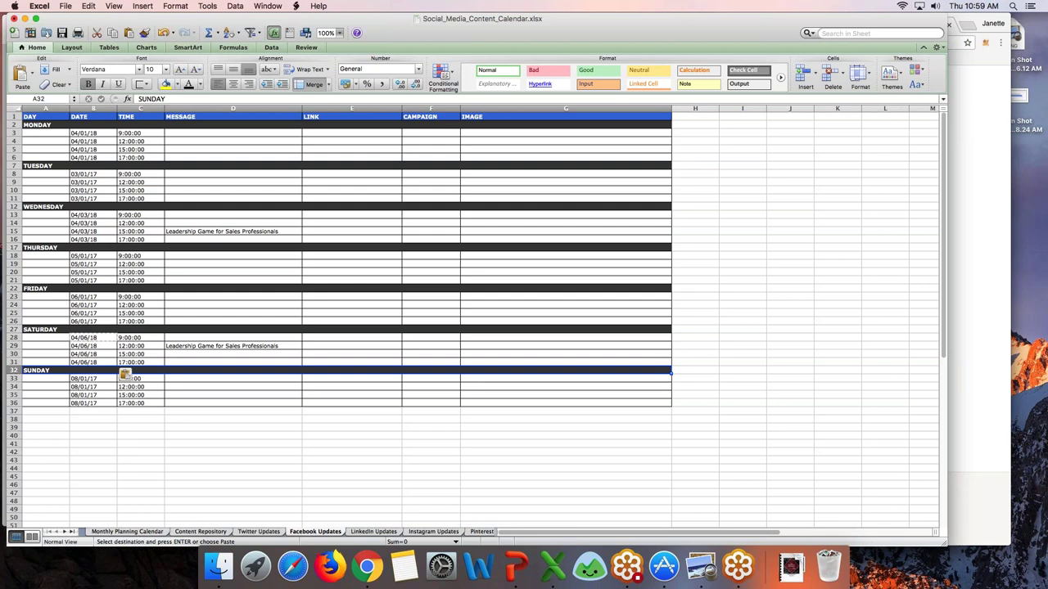
# Step: Open the Monthly Planning Calendar sheet and enter 08/03/201808/03/2018 in the last Saturday Event Invite cell, G43
pyautogui.click(115, 531)
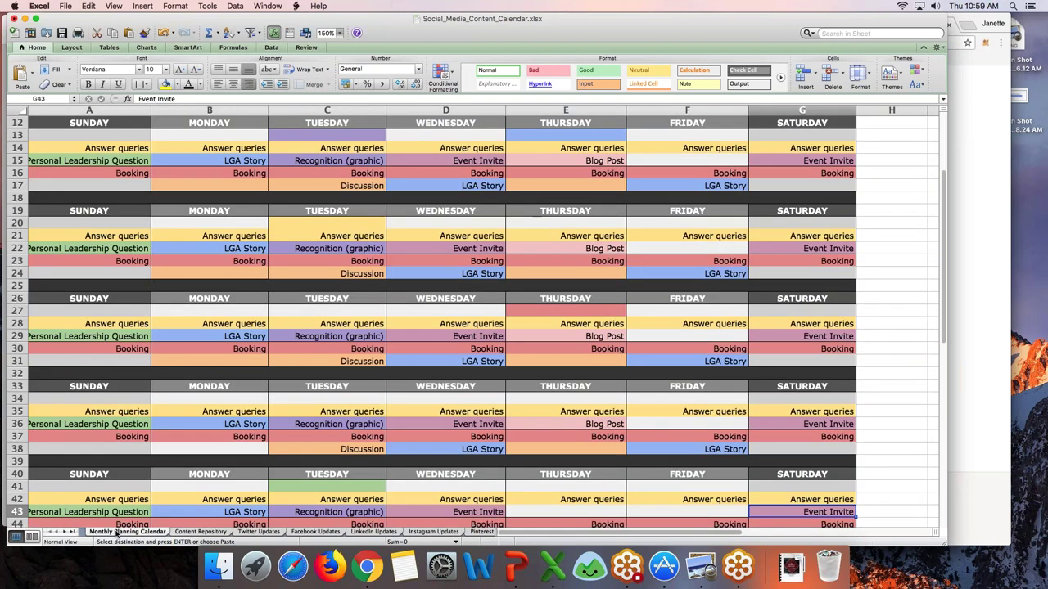
pyautogui.write('08/03/2018')
pyautogui.press('super+v')
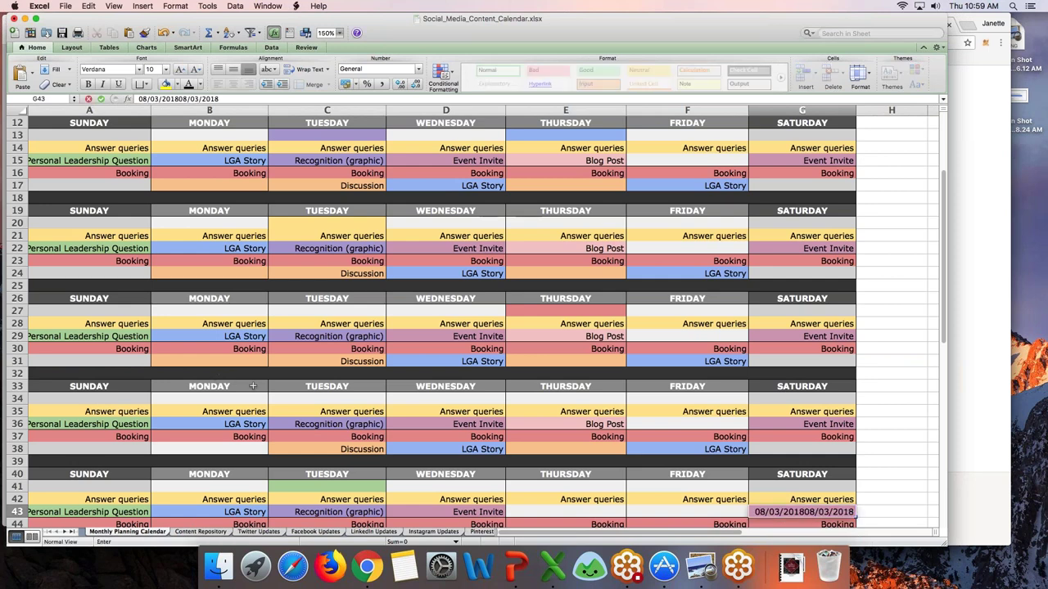
pyautogui.click(465, 176)
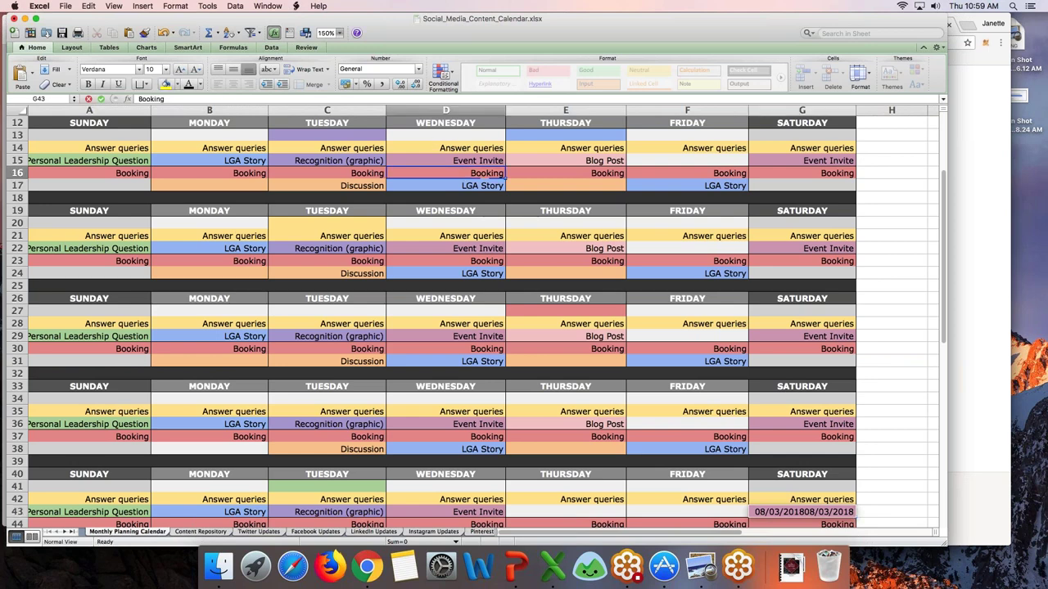
pyautogui.press('super+v')
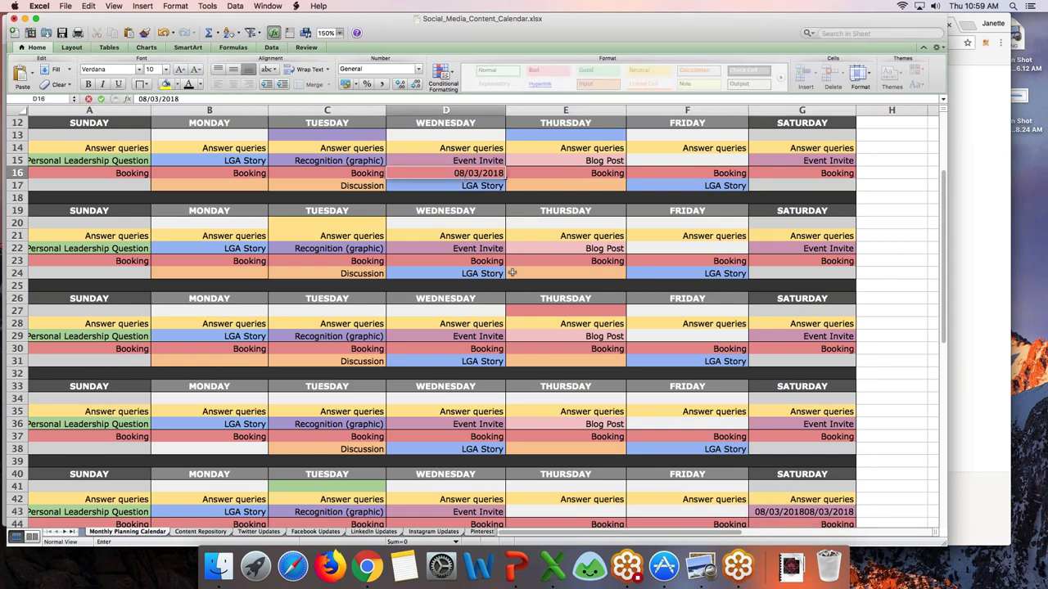
pyautogui.press('Escape')
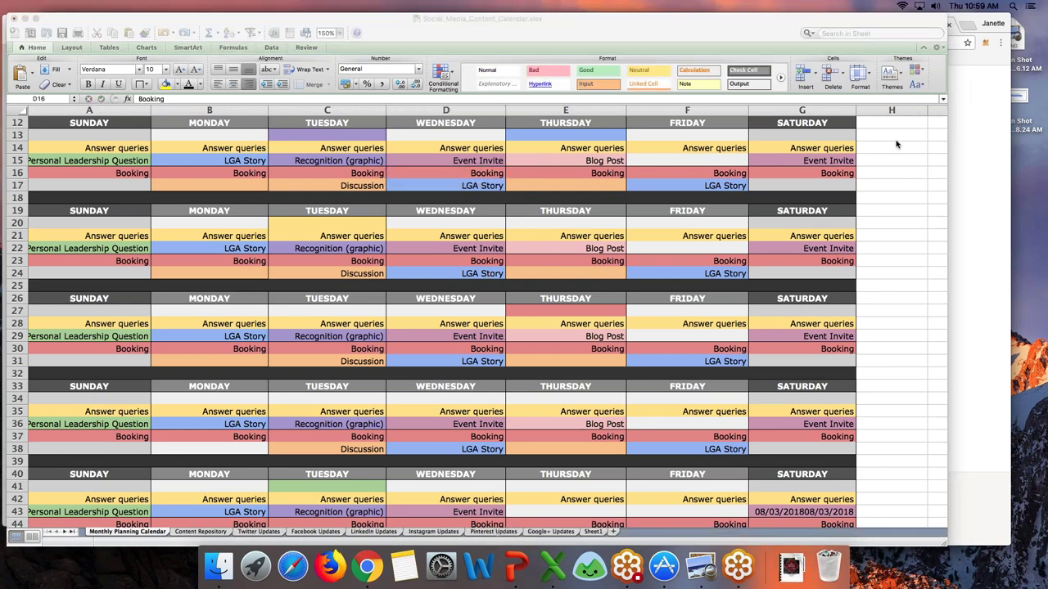
# Step: Set the Monthly Planning Calendar sheet's zoom to 125%
pyautogui.scroll(-3, 896, 152)
pyautogui.scroll(5, 896, 153)
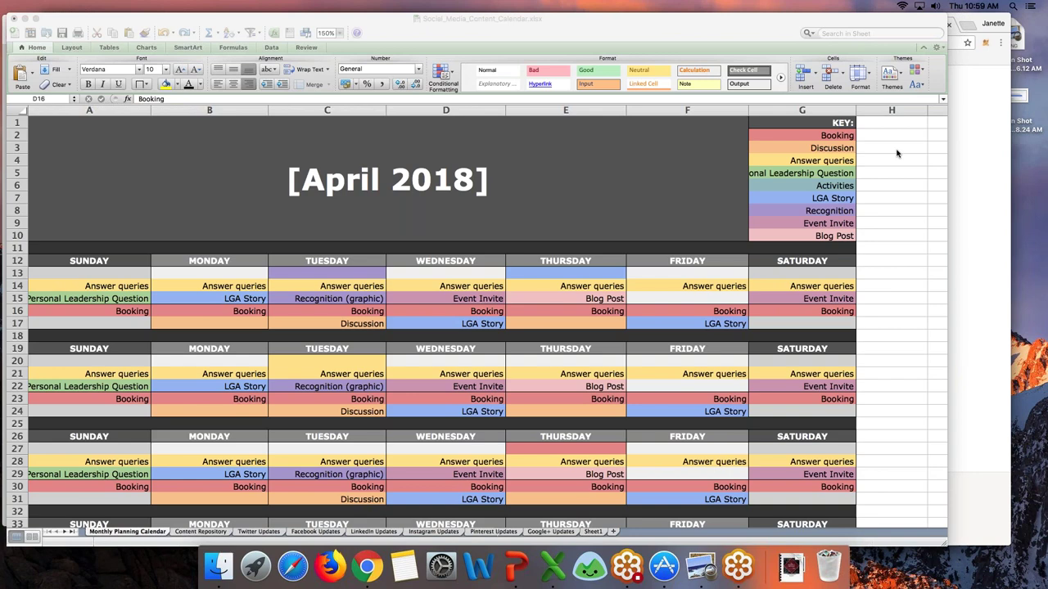
pyautogui.click(836, 159)
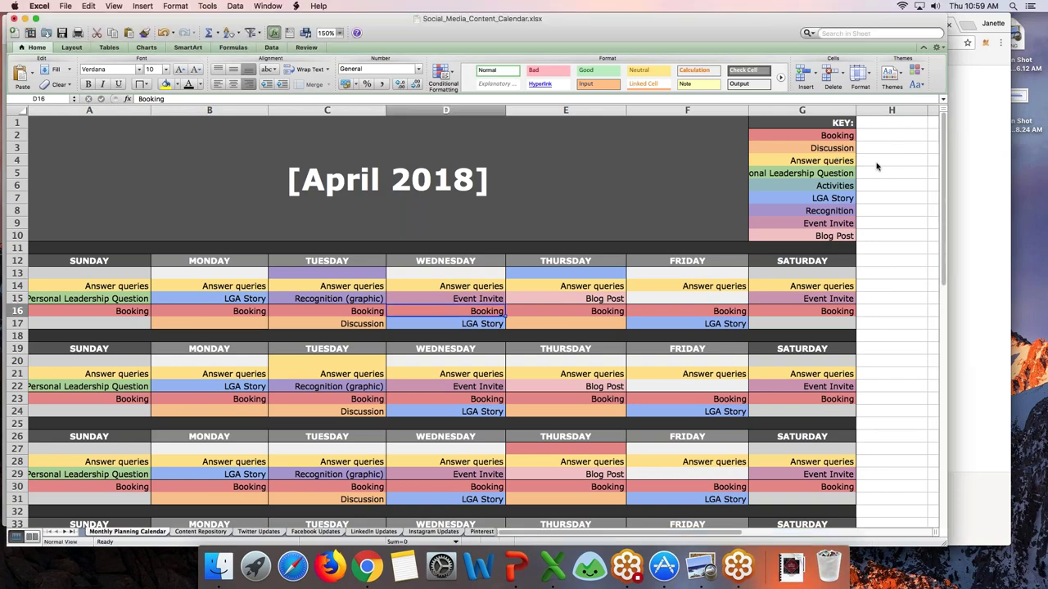
pyautogui.click(338, 33)
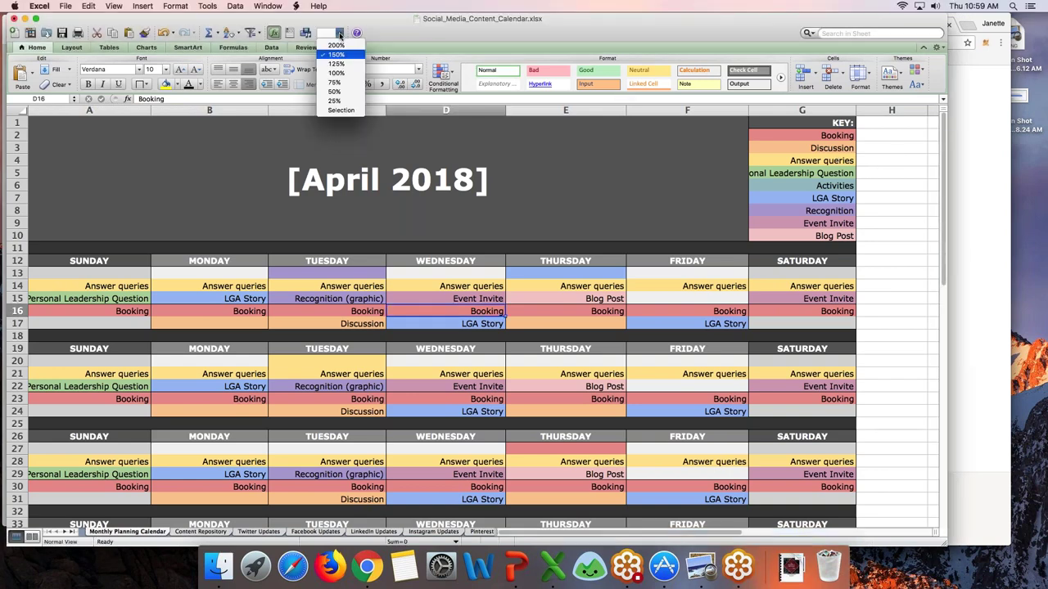
pyautogui.click(336, 64)
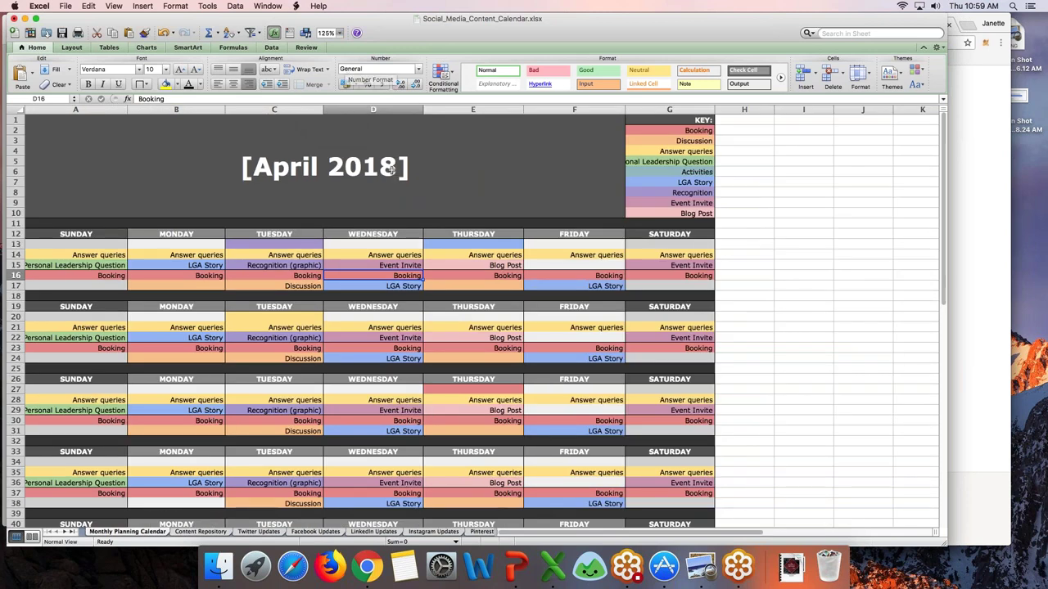
# Step: Change the calendar title in A1 to "[April 2018 - Facebook]"
pyautogui.click(242, 166)
pyautogui.doubleClick(398, 167)
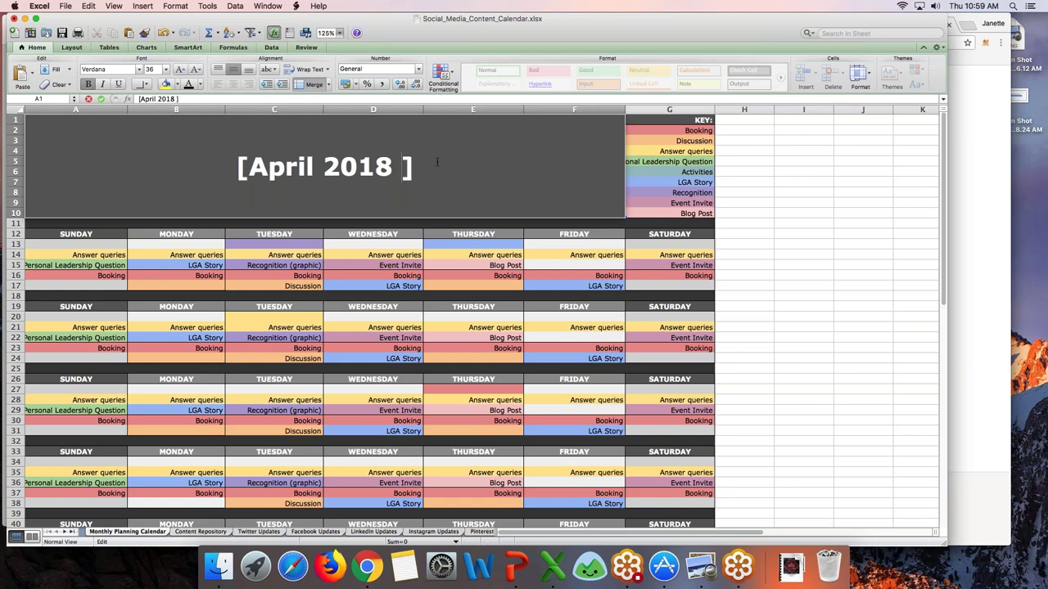
pyautogui.write('0')
pyautogui.press('BackSpace')
pyautogui.write('- Fac')
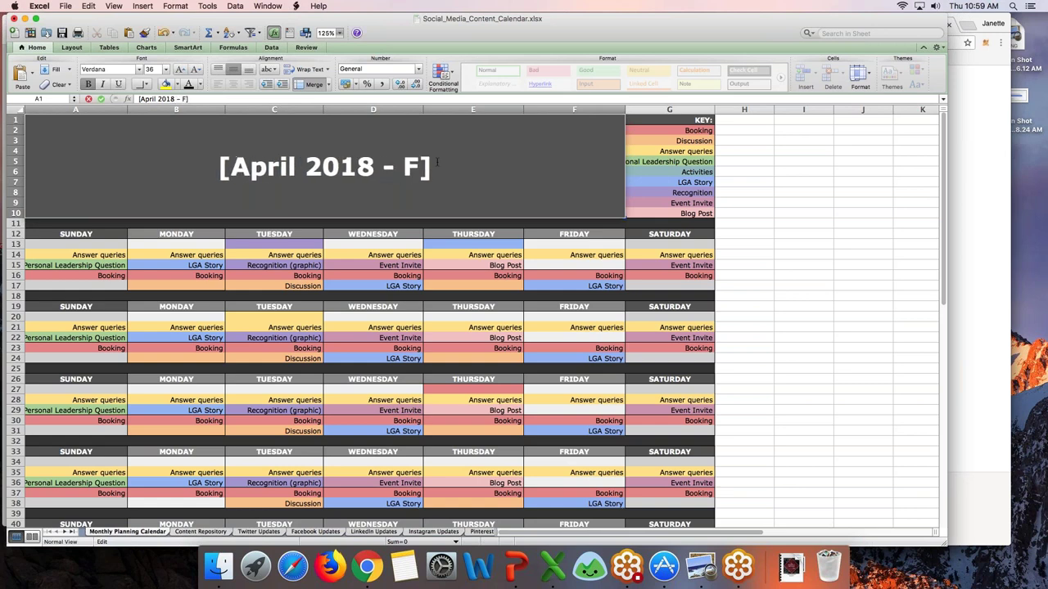
pyautogui.write('ebook')
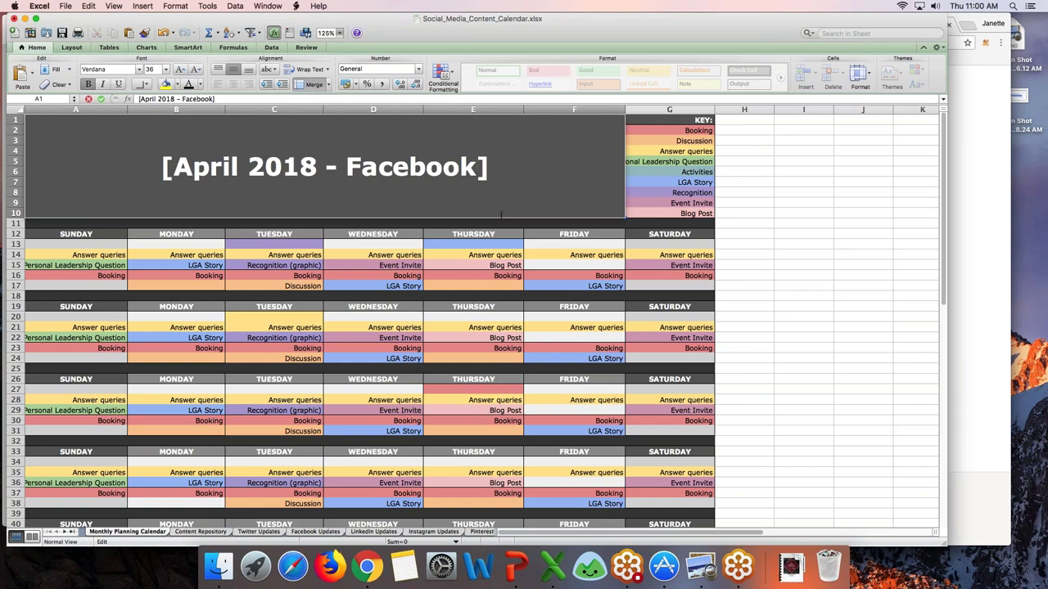
# Step: Copy the blank Wednesday cell D20 over the coloured empty Tuesday cells C20 and C13 to remove their fill
pyautogui.click(388, 318)
pyautogui.press('super+c')
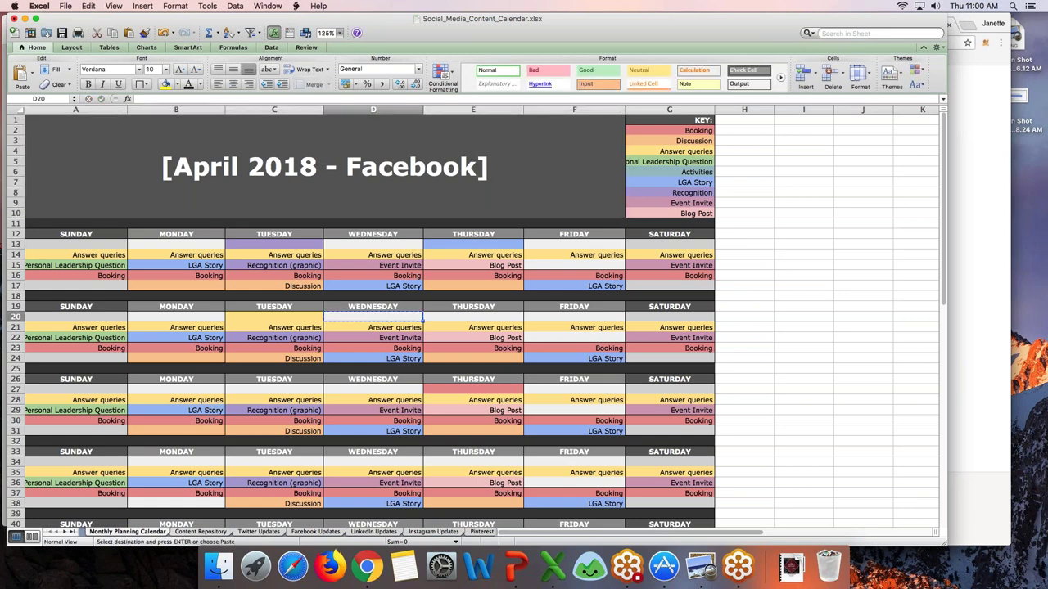
pyautogui.press('Left')
pyautogui.press('super+v')
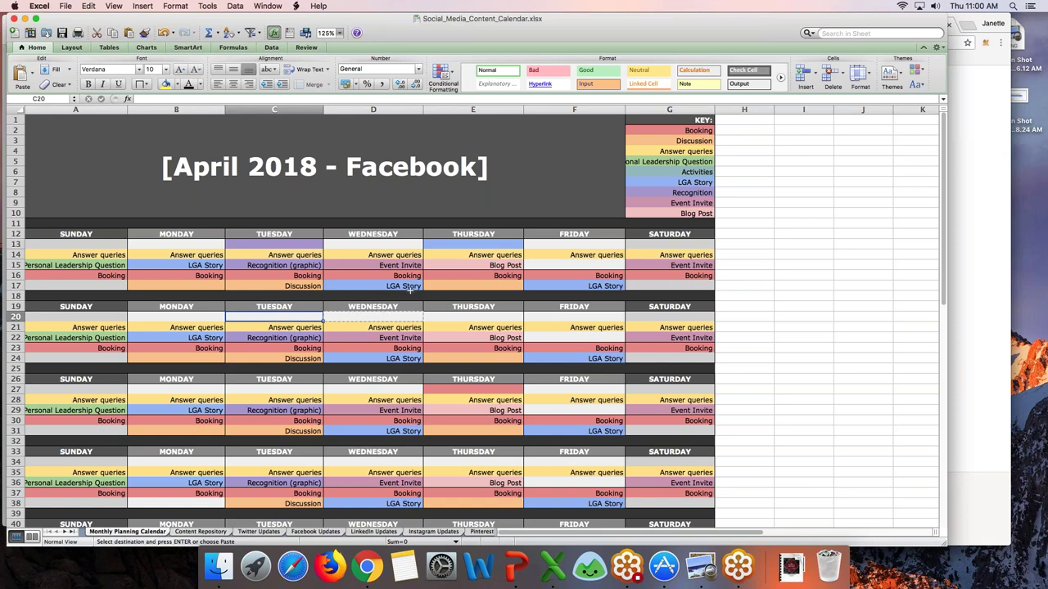
pyautogui.click(279, 246)
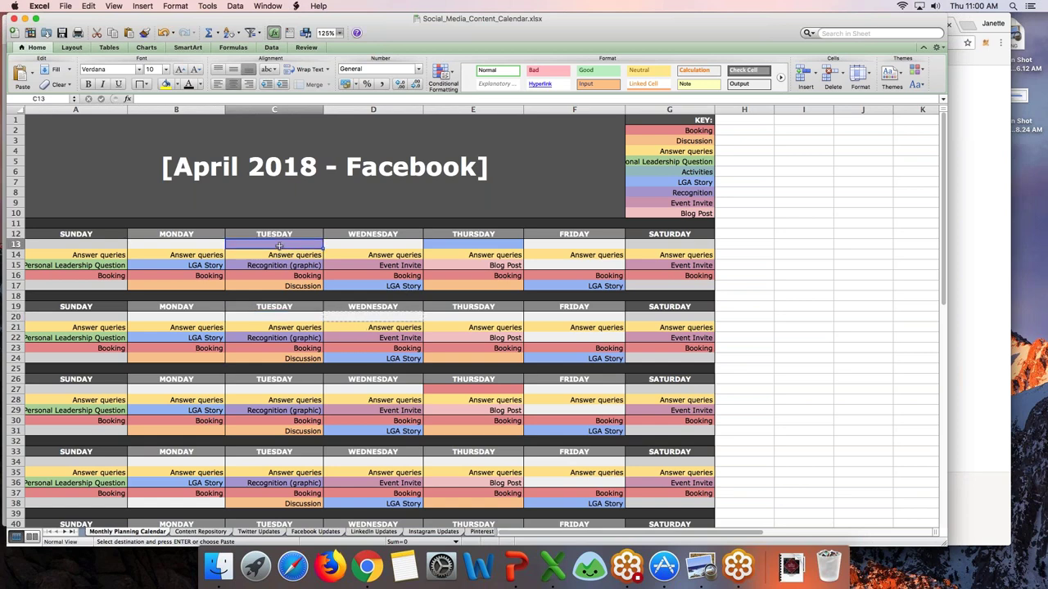
pyautogui.press('super+v')
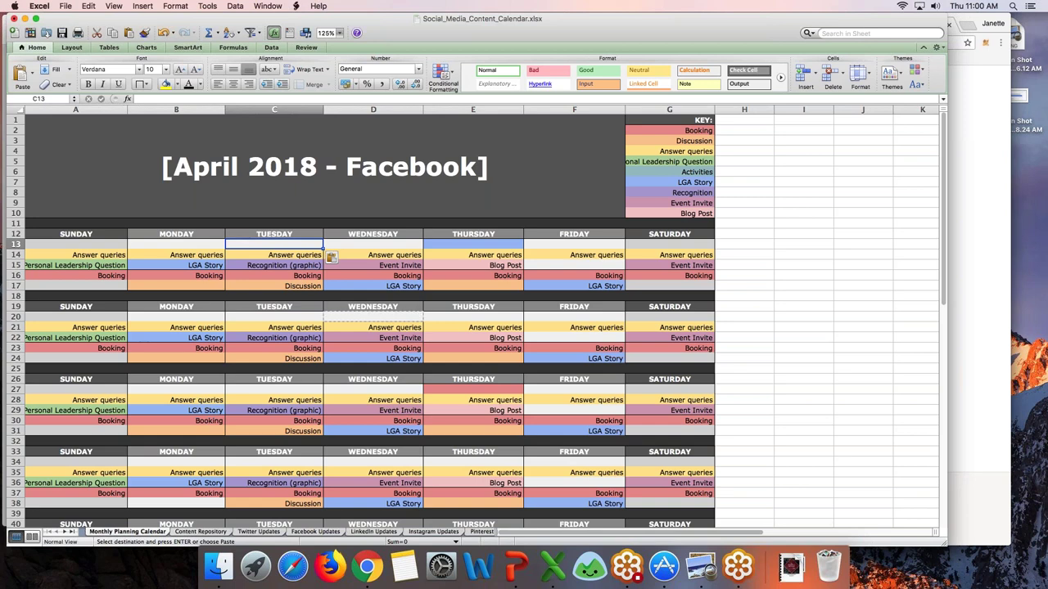
pyautogui.press('Down')
pyautogui.press('Down')
pyautogui.press('Down')
pyautogui.press('Down')
pyautogui.press('Down')
pyautogui.press('Down')
pyautogui.press('Down')
pyautogui.press('Down')
pyautogui.press('Down')
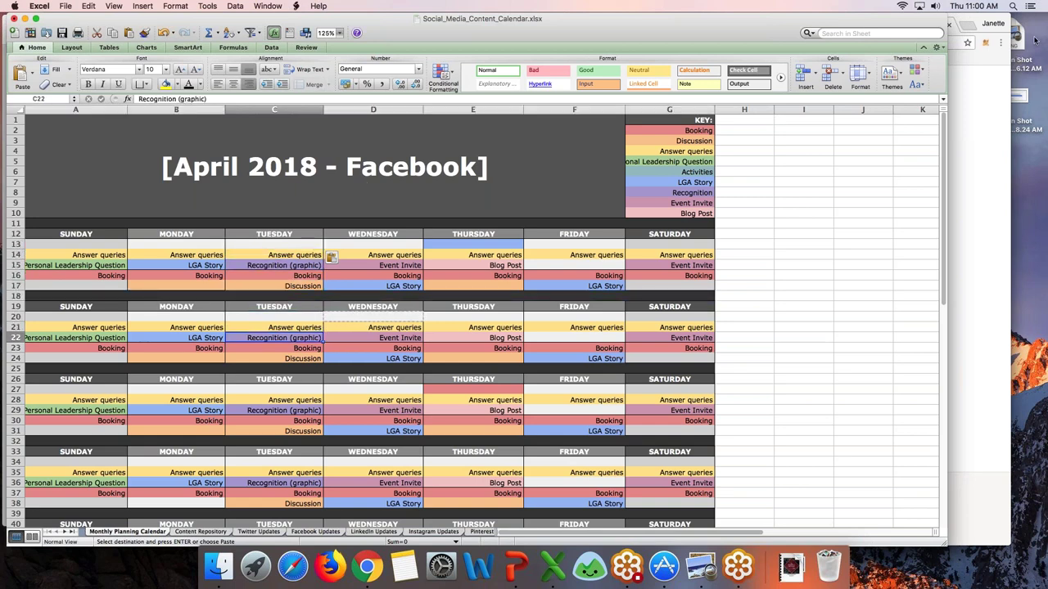
pyautogui.click(1038, 40)
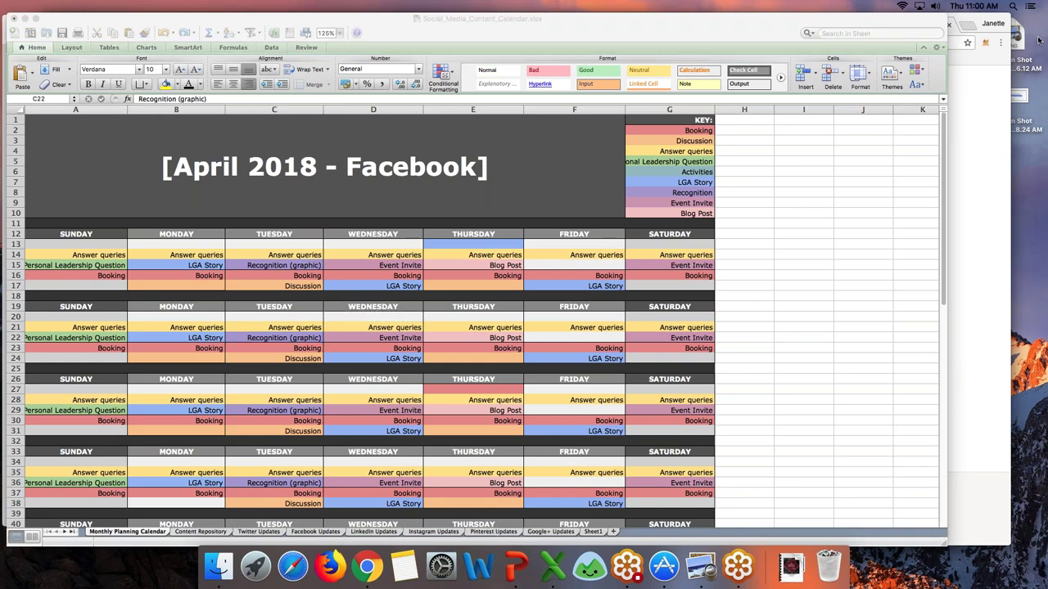